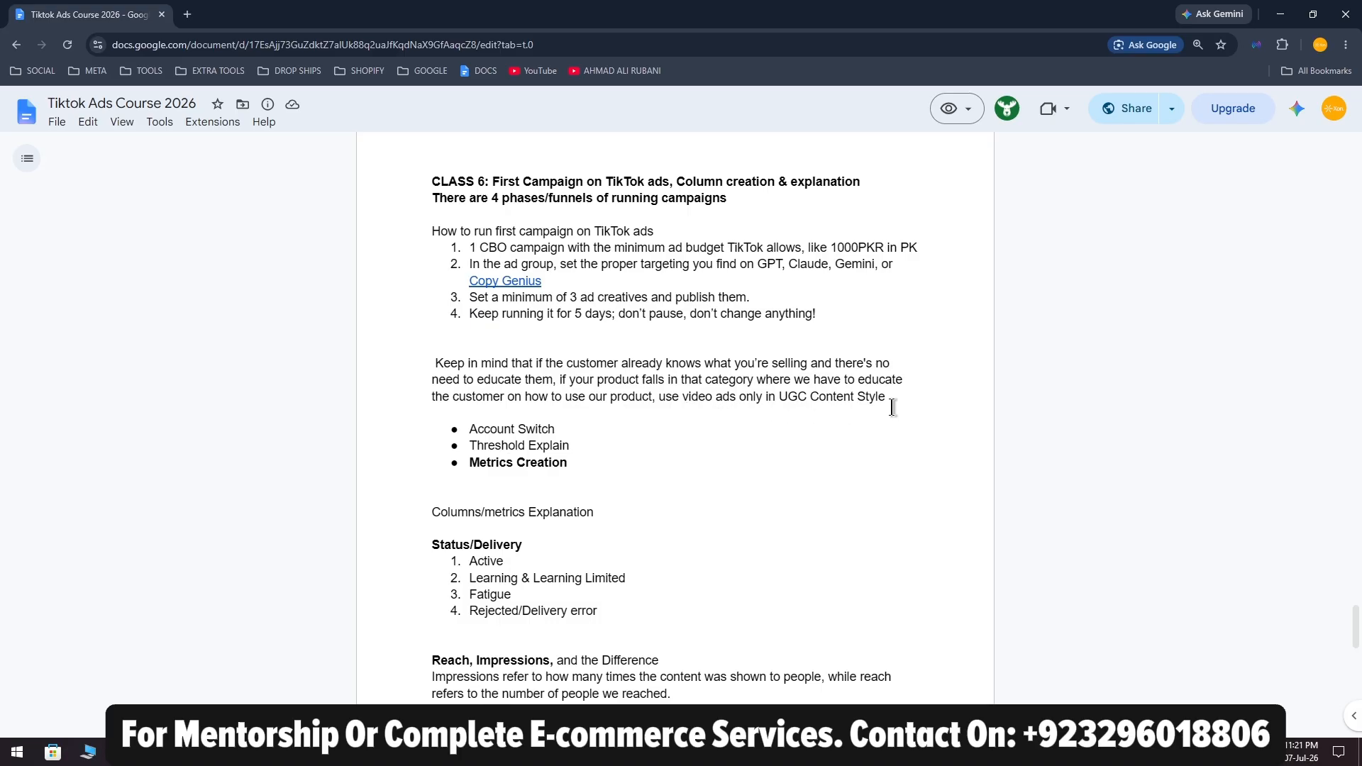
Highlight the Class 6 note about educating the customer and using only UGC content style video ads
drag(910, 403, 425, 360)
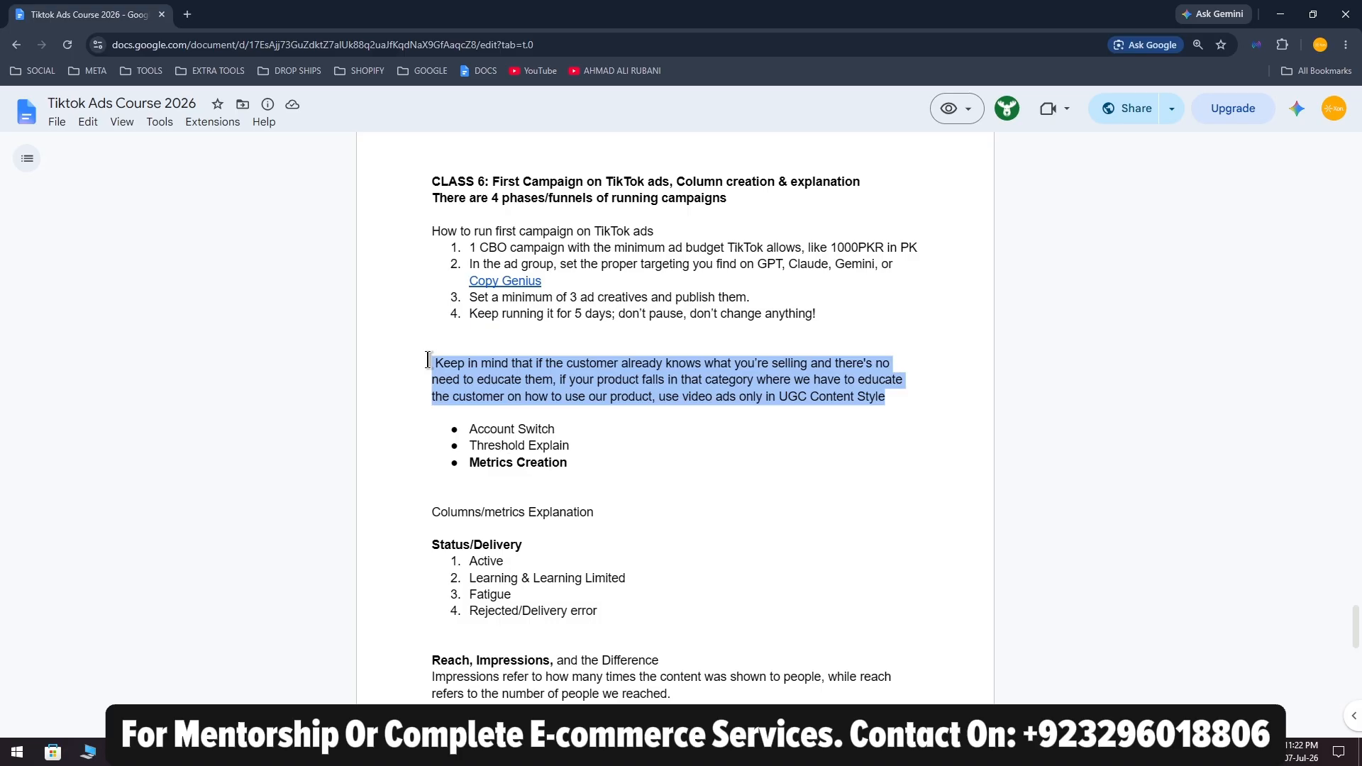
click(793, 410)
drag(891, 396, 779, 394)
click(779, 393)
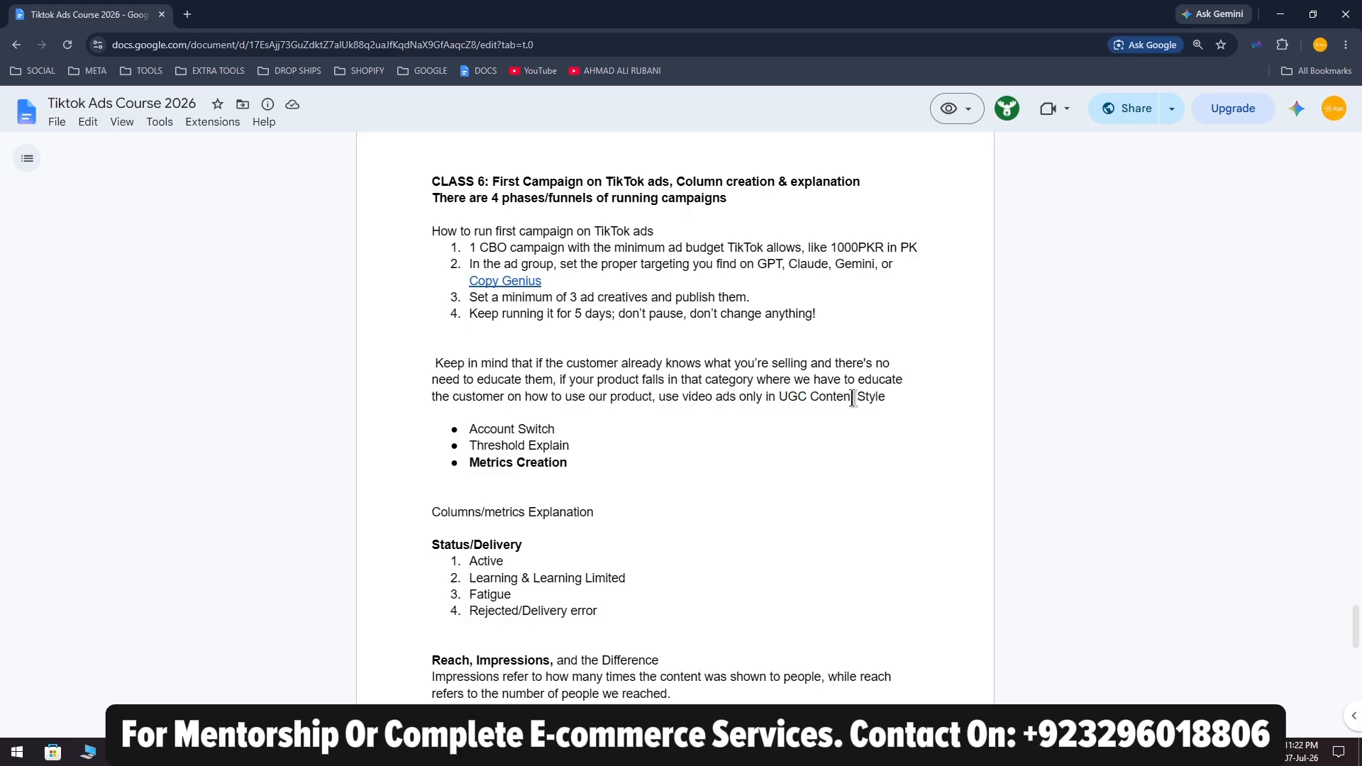
drag(900, 396, 560, 376)
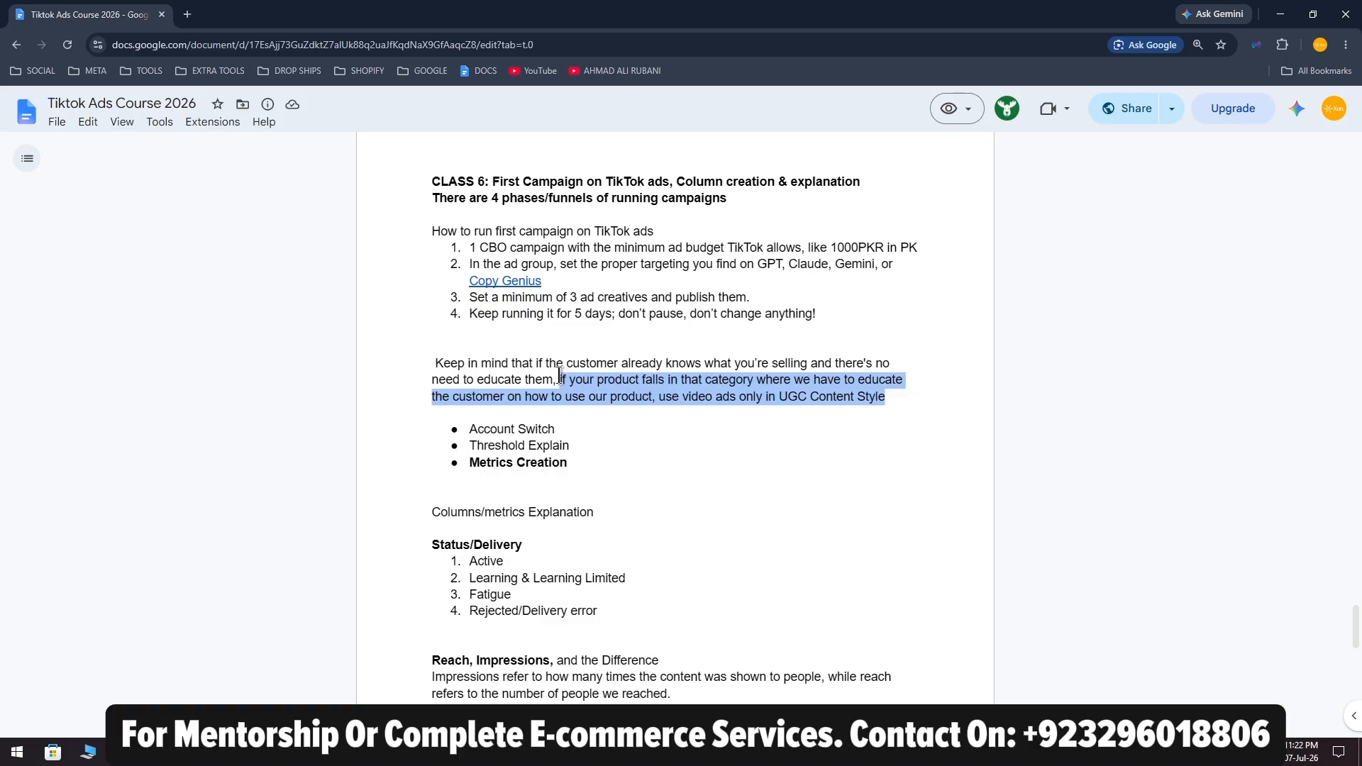
drag(560, 376, 434, 362)
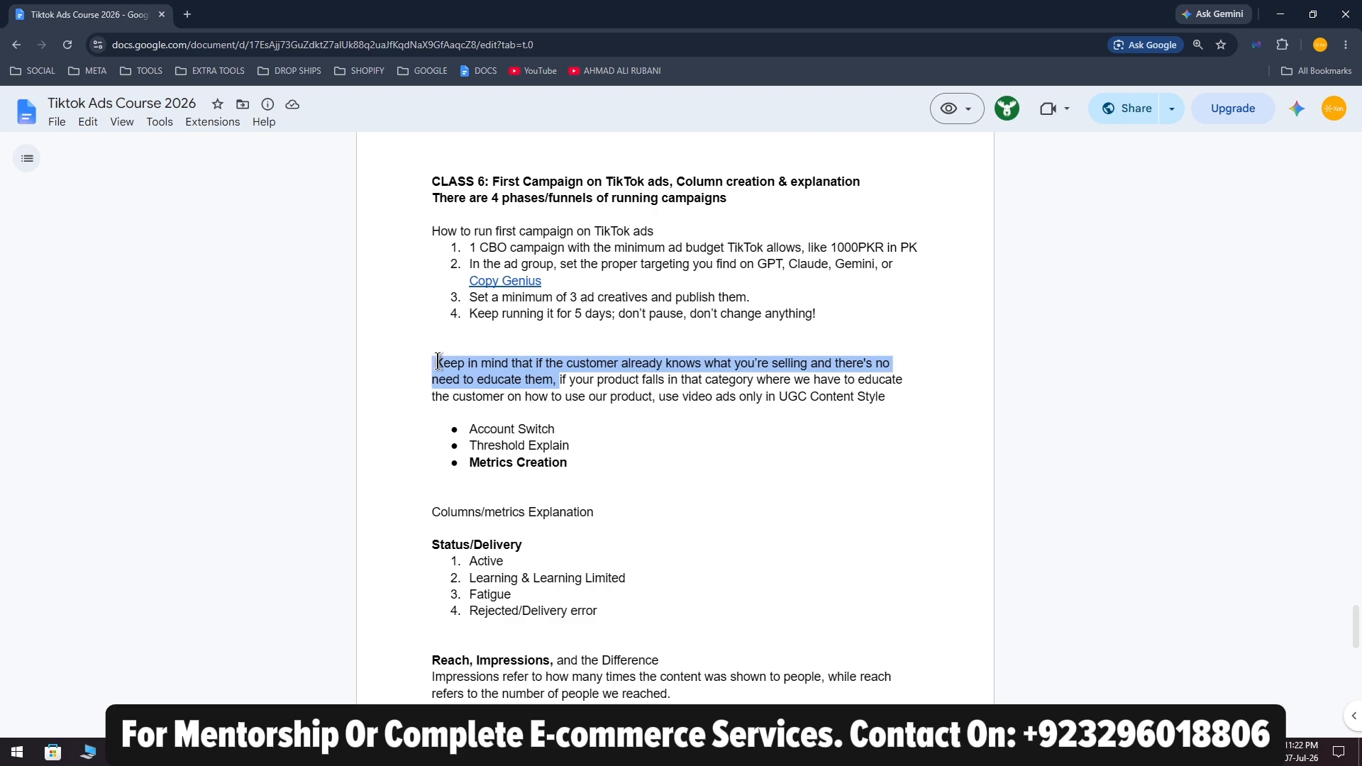
drag(902, 401, 386, 360)
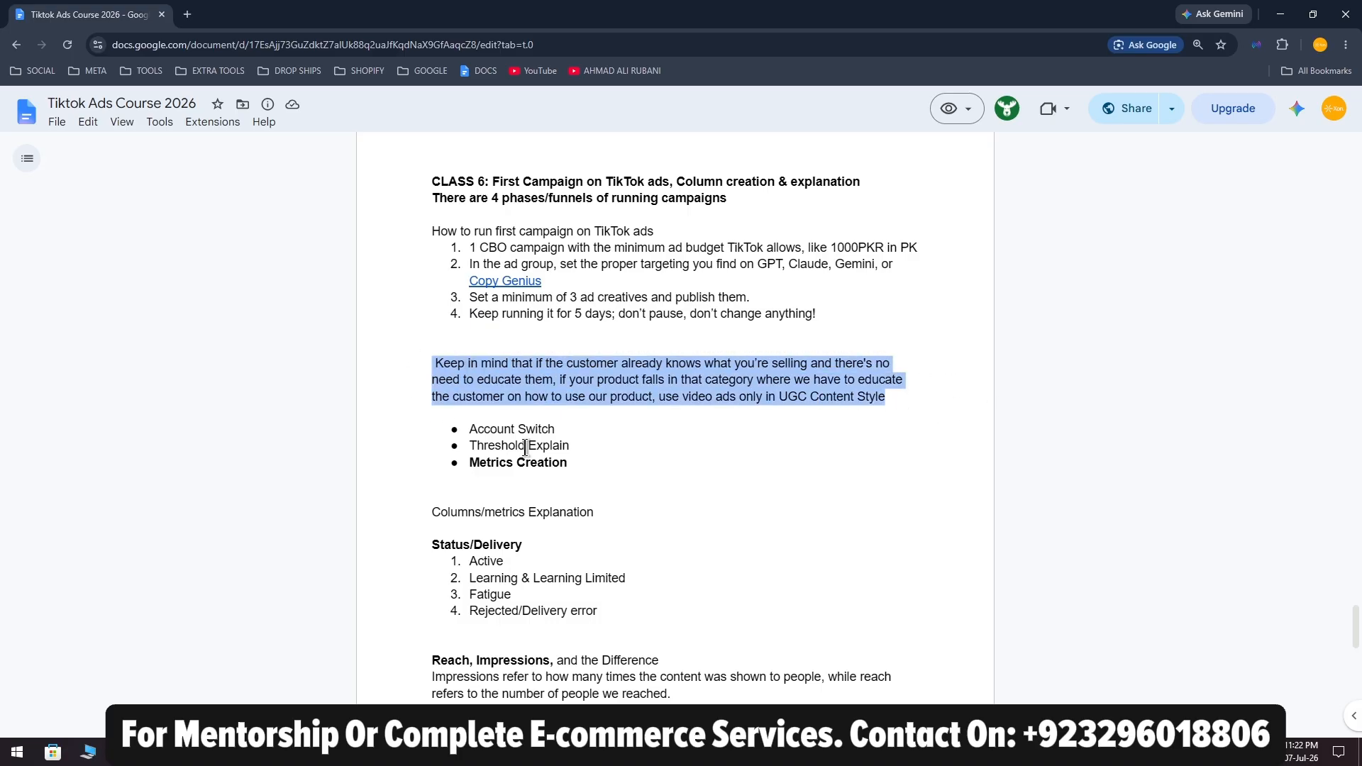
Switch to the browser window with the Google Meet call and load the Xon, Penify and Pakistani Hub TikTok ad accounts in separate tabs
click(436, 752)
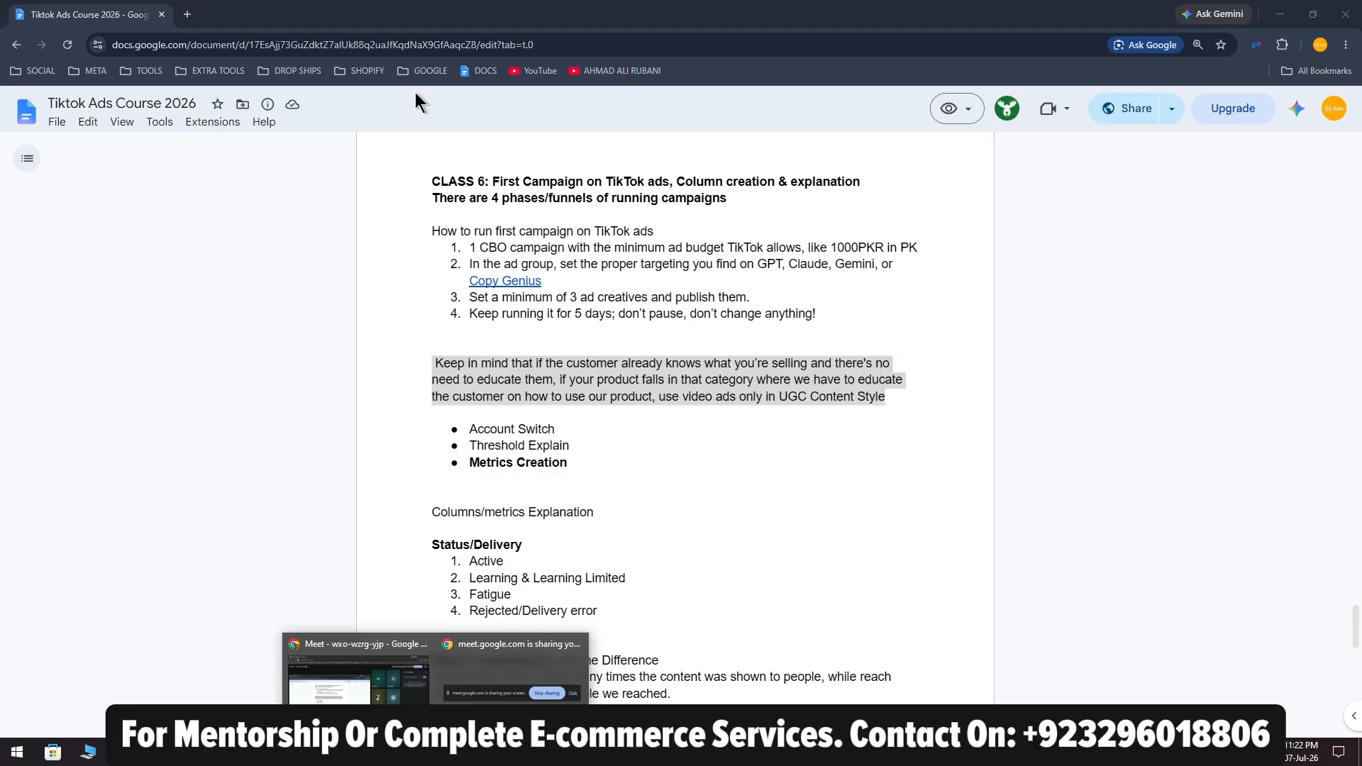
click(383, 681)
click(497, 70)
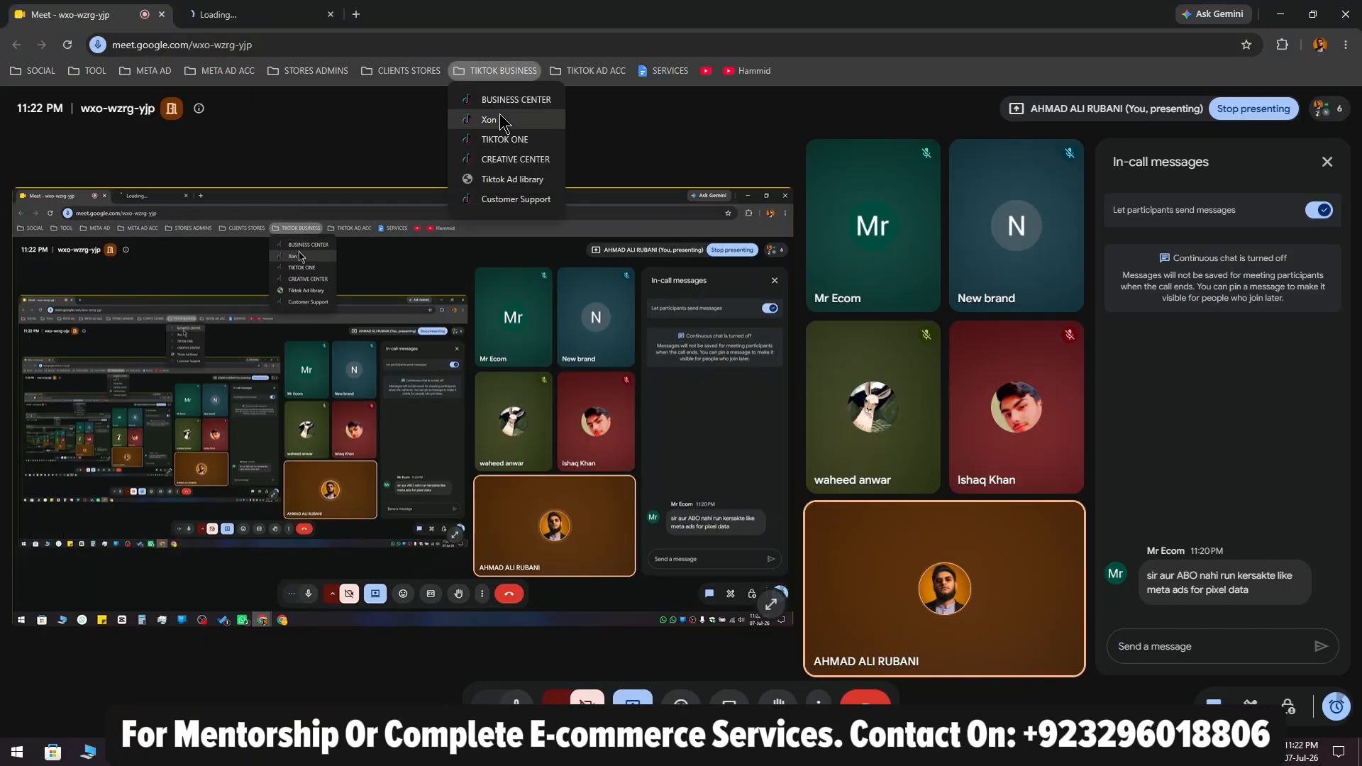
middle_click(501, 119)
middle_click(497, 140)
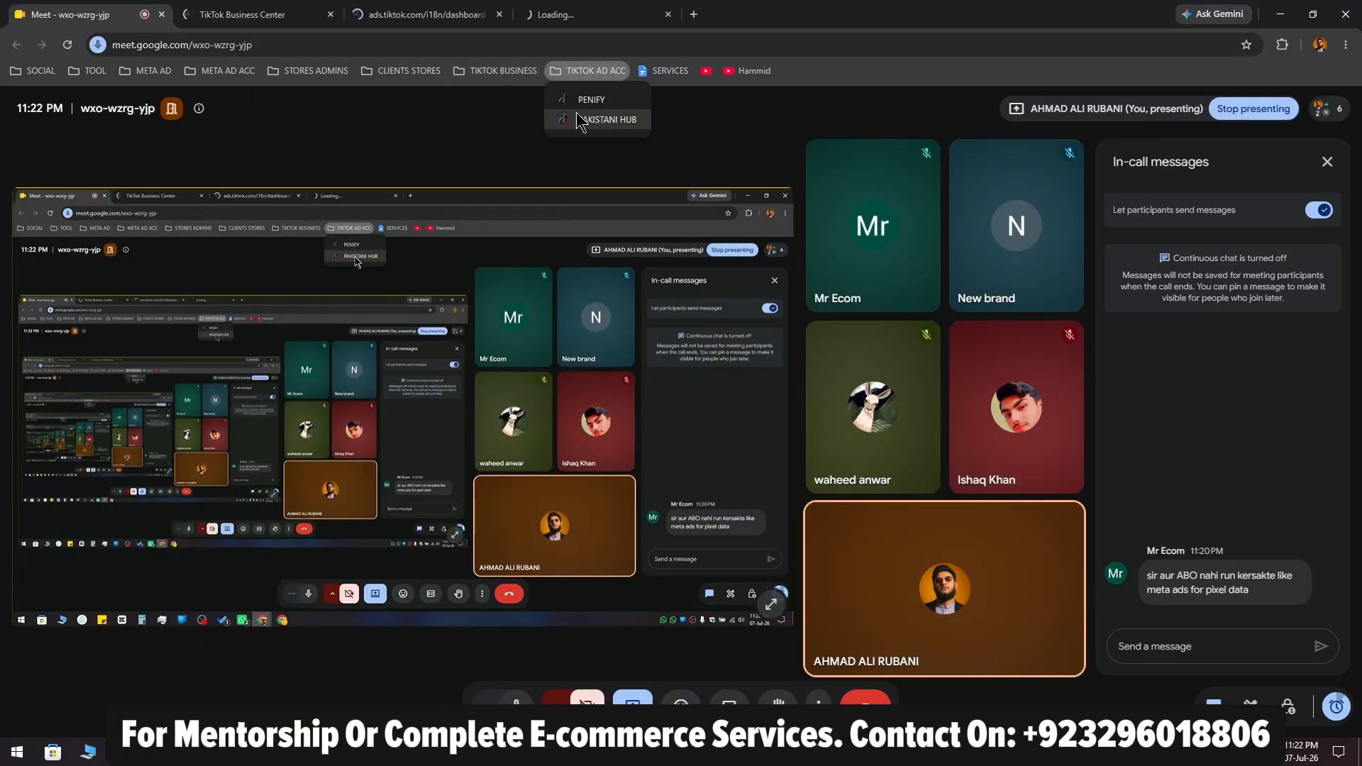
middle_click(577, 116)
middle_click(284, 5)
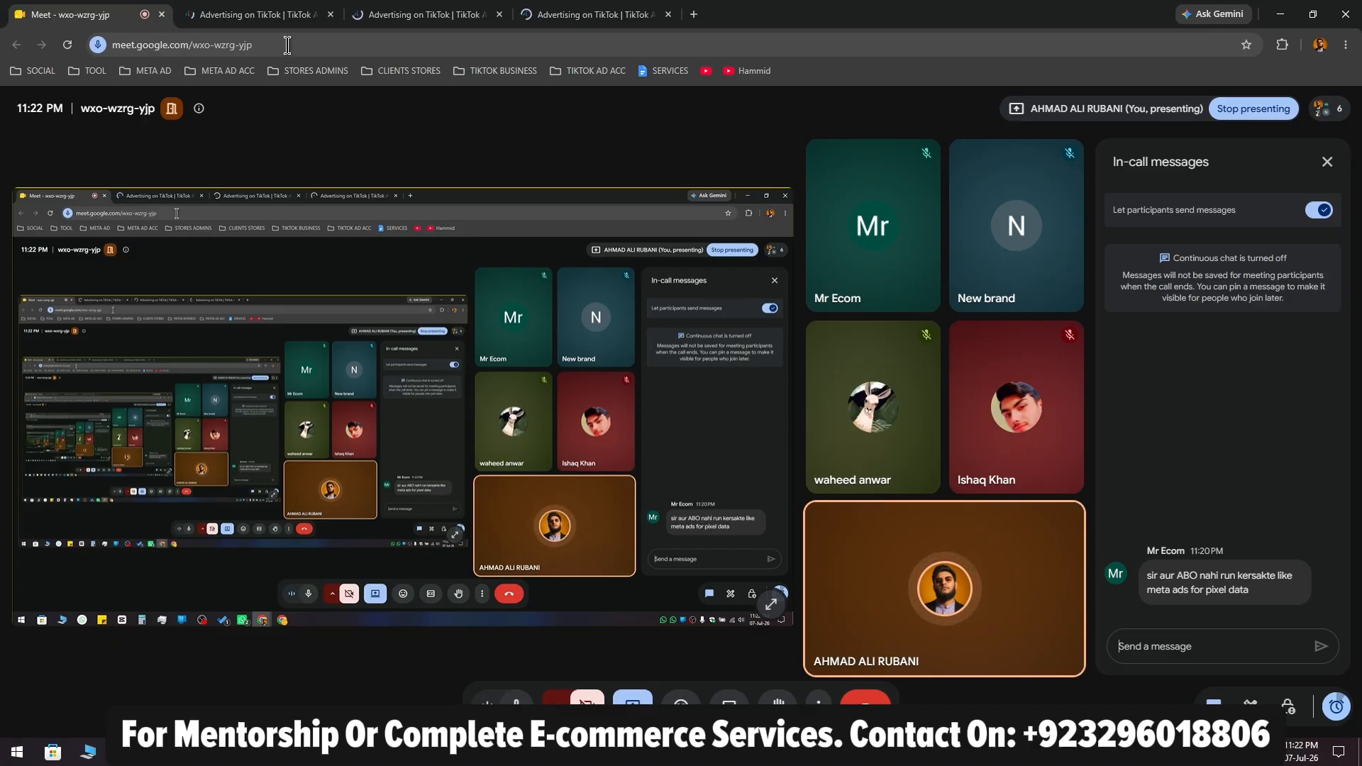
Start creating an ad in the Penify ad account and close the tab of the first ad account
click(425, 14)
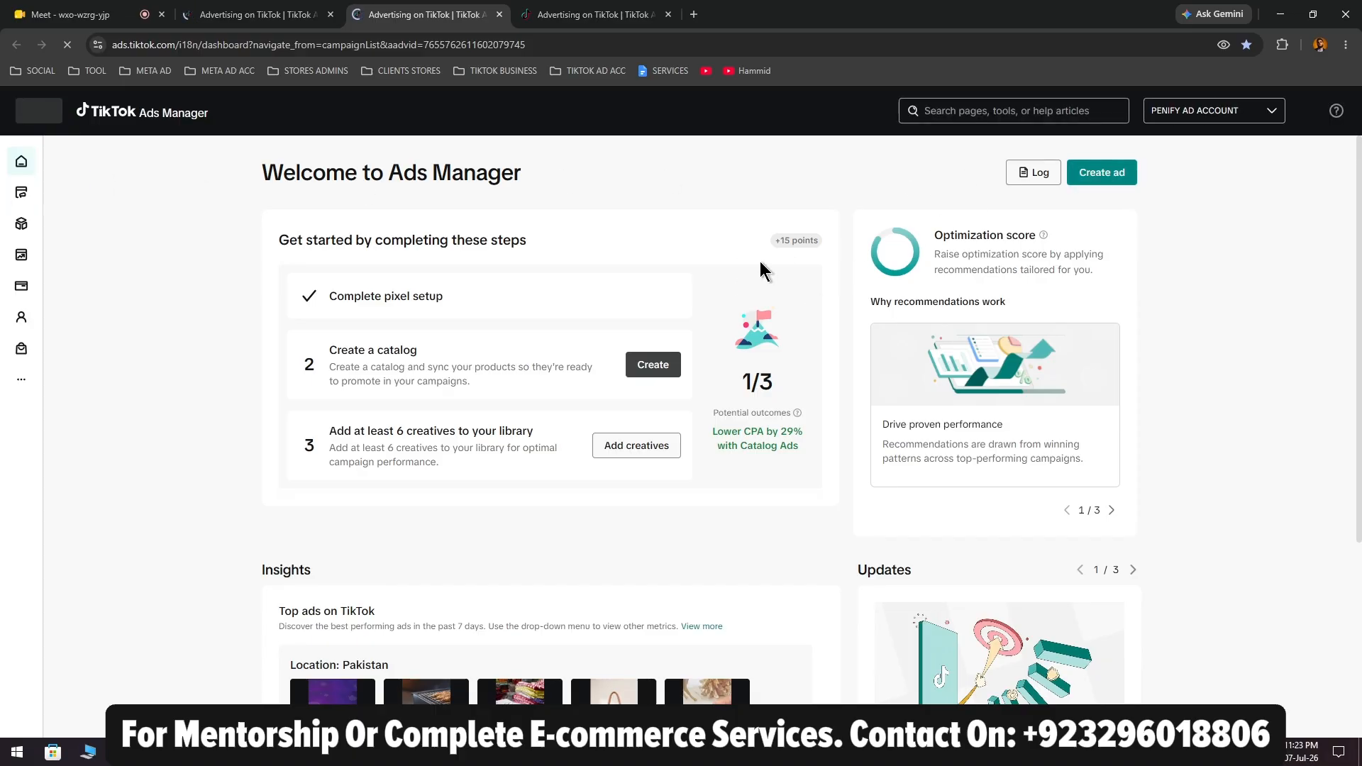
click(1119, 173)
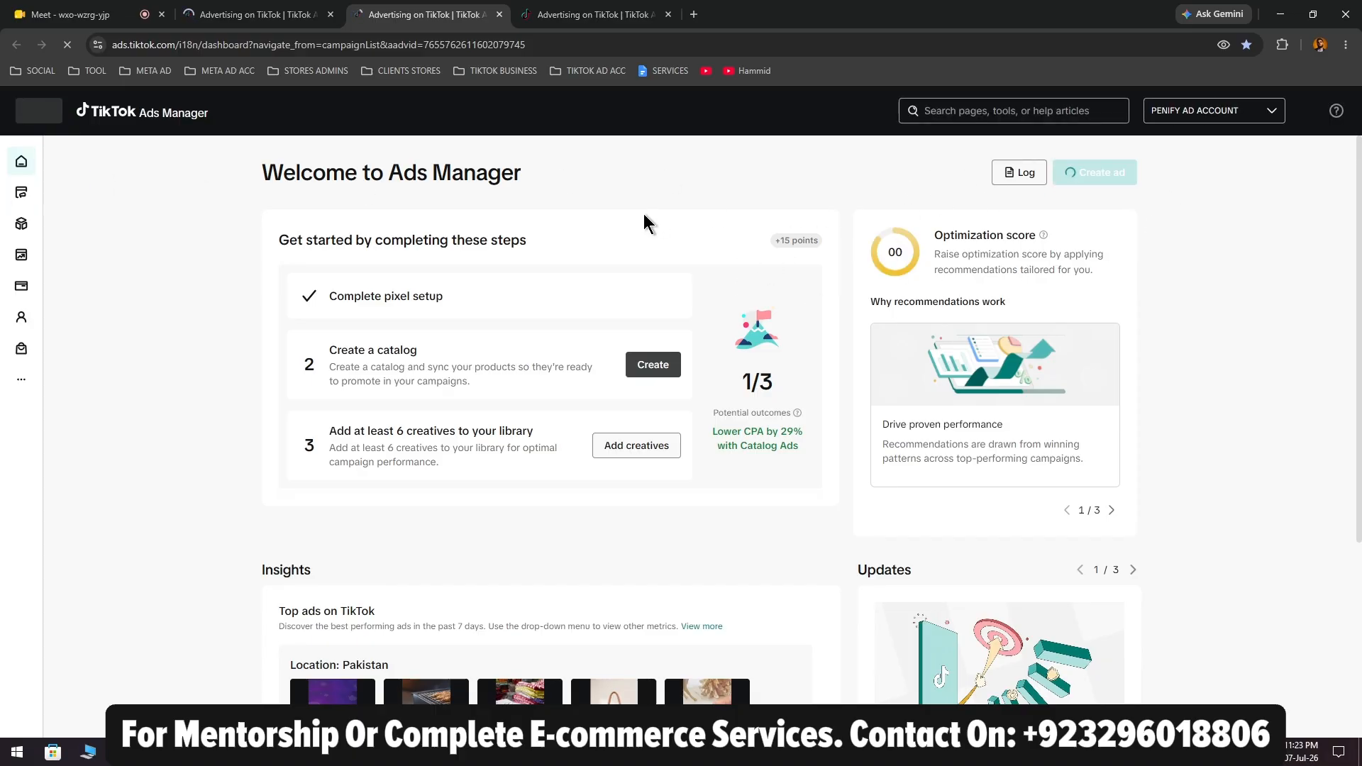
click(605, 20)
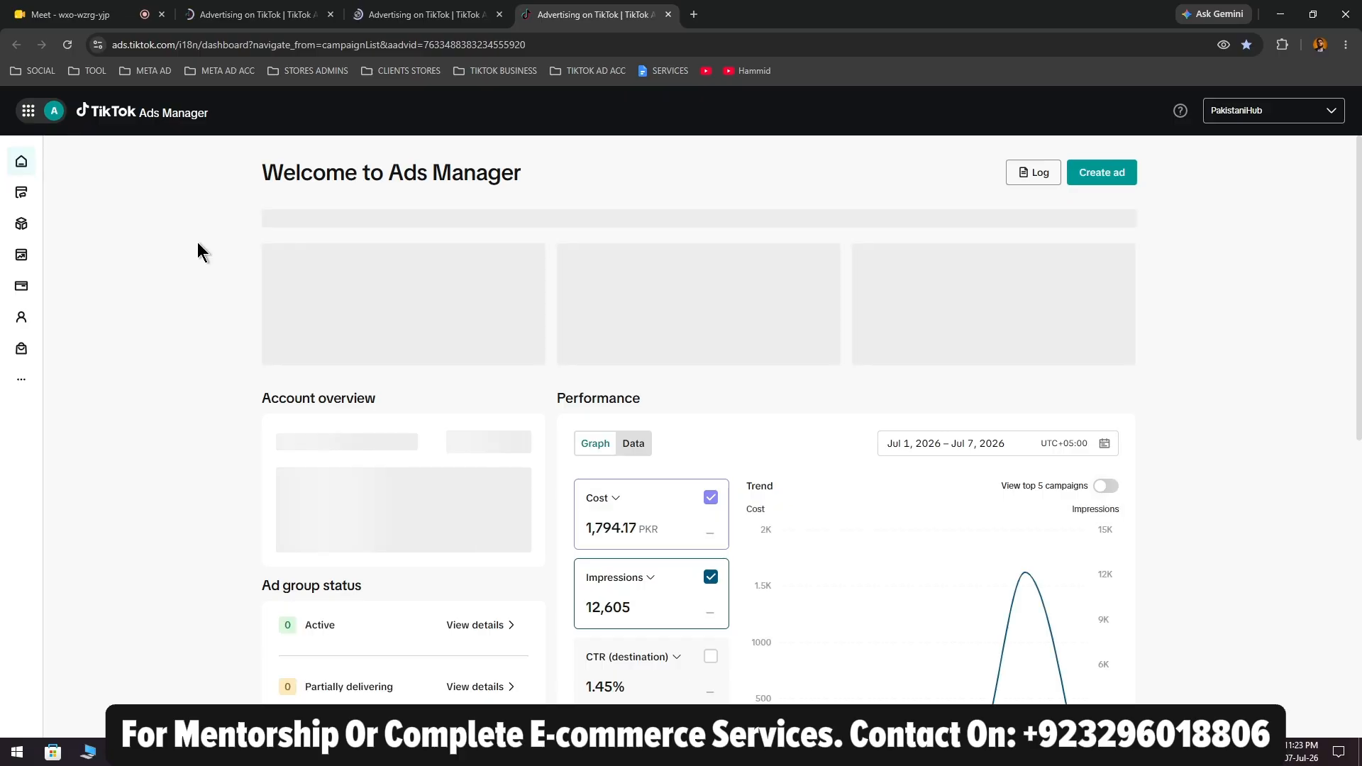
click(402, 13)
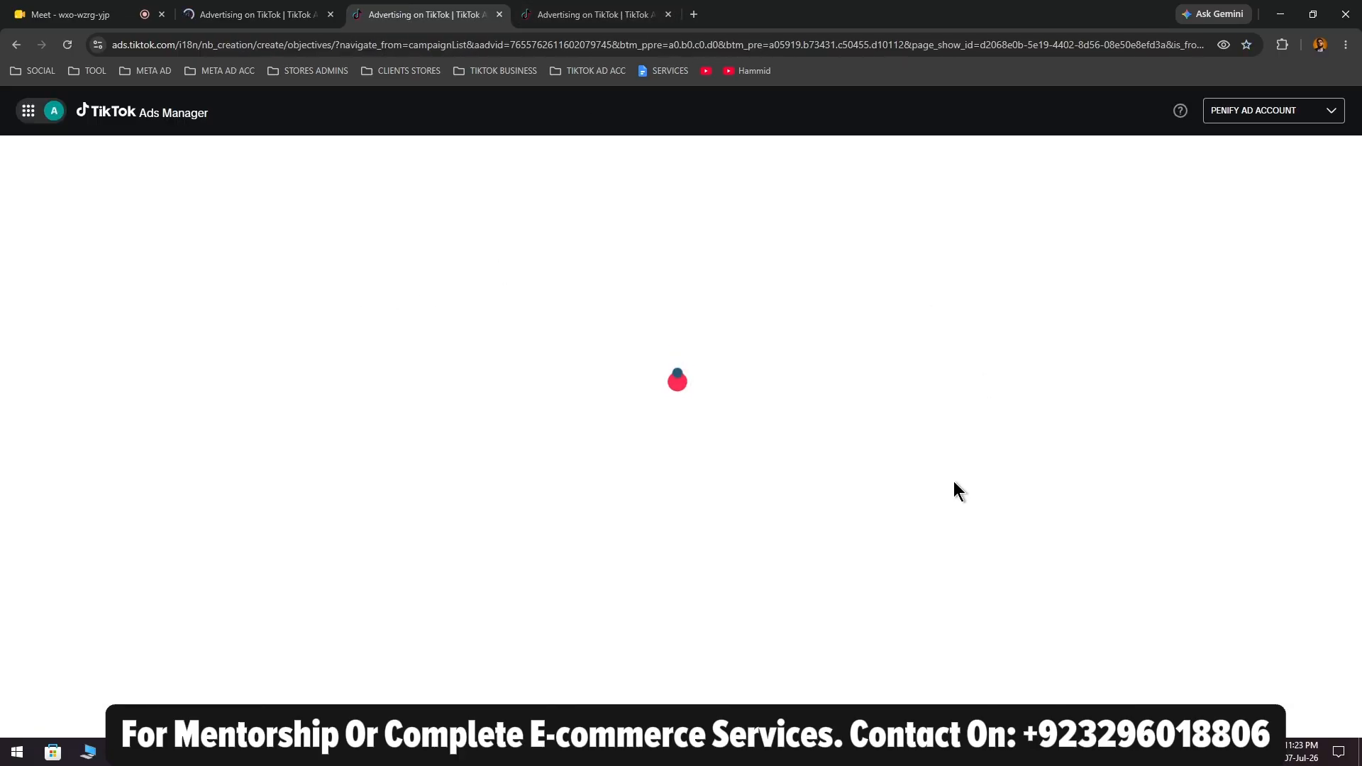
click(589, 14)
click(273, 5)
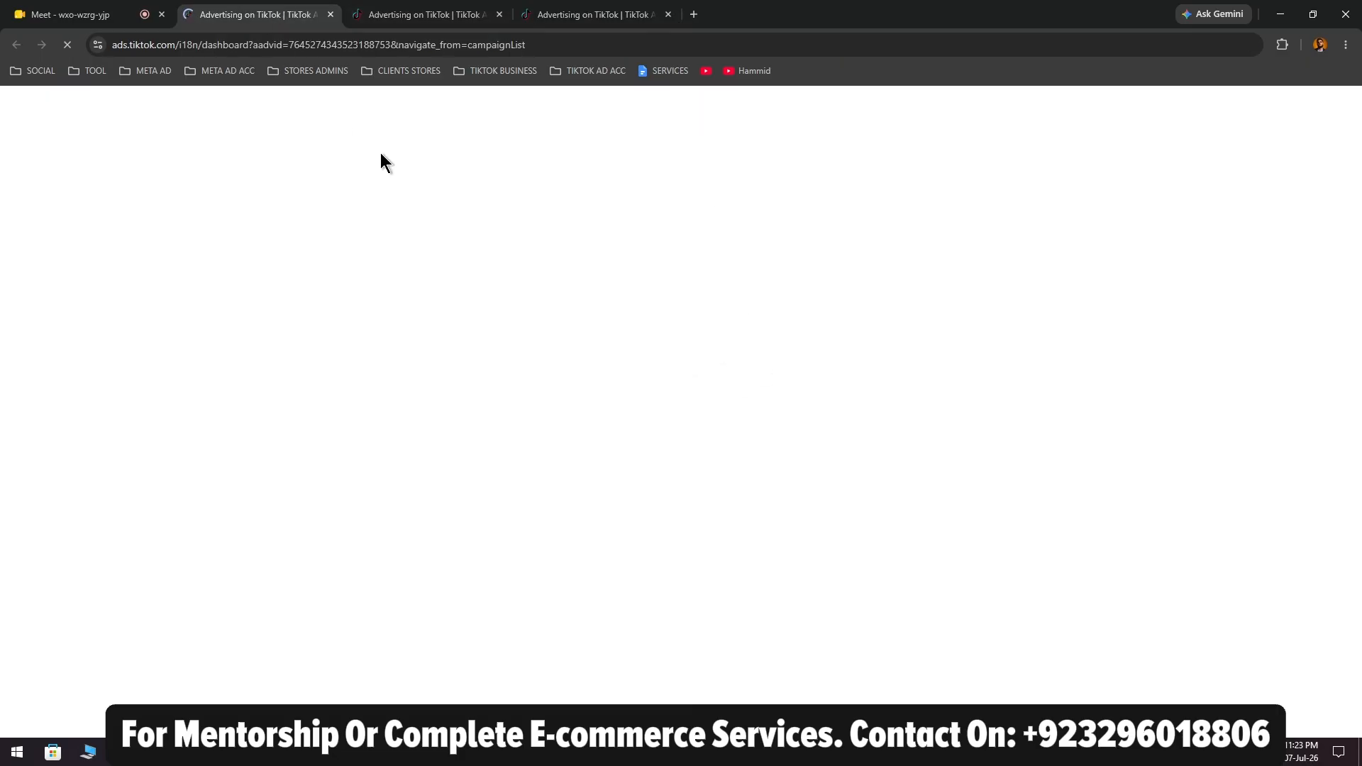
key(ctrl+w)
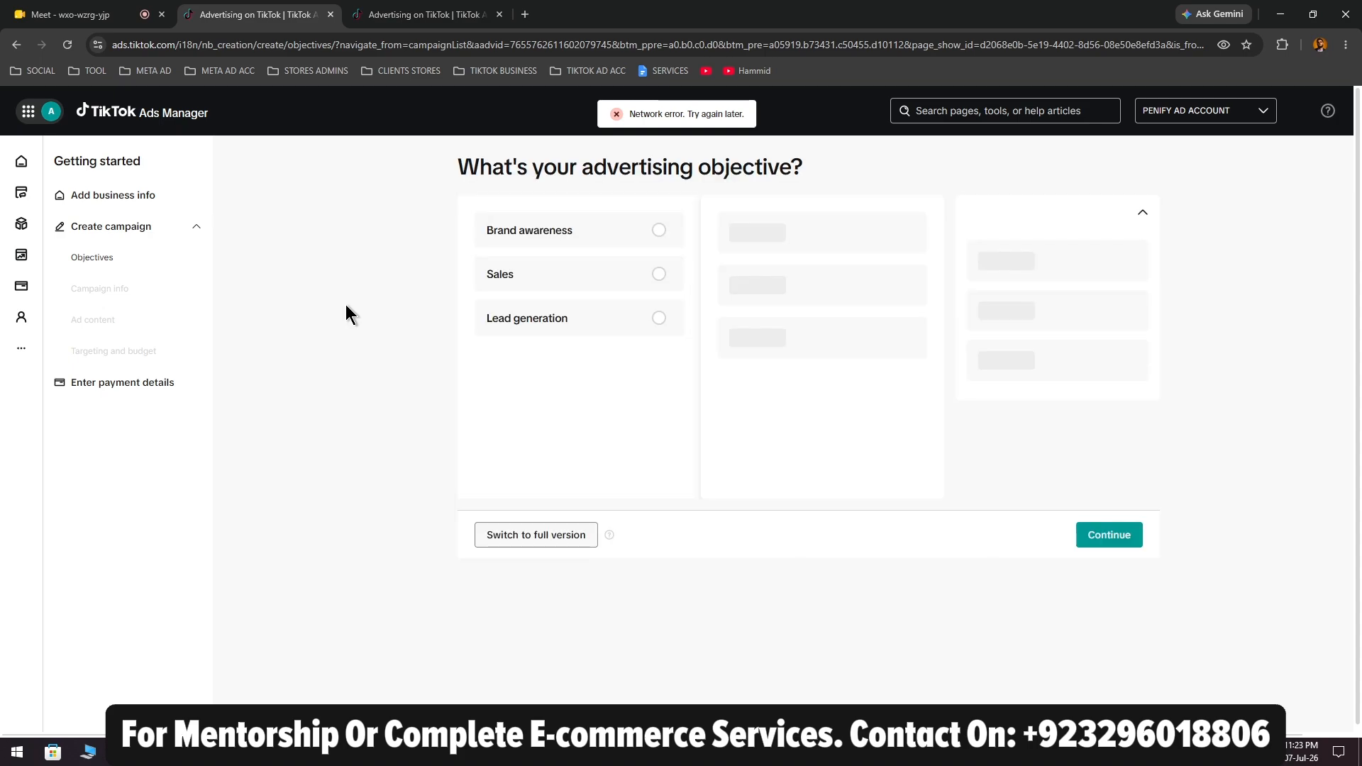
Switch the campaign creation to the full version of Ads Manager and confirm the change
click(526, 537)
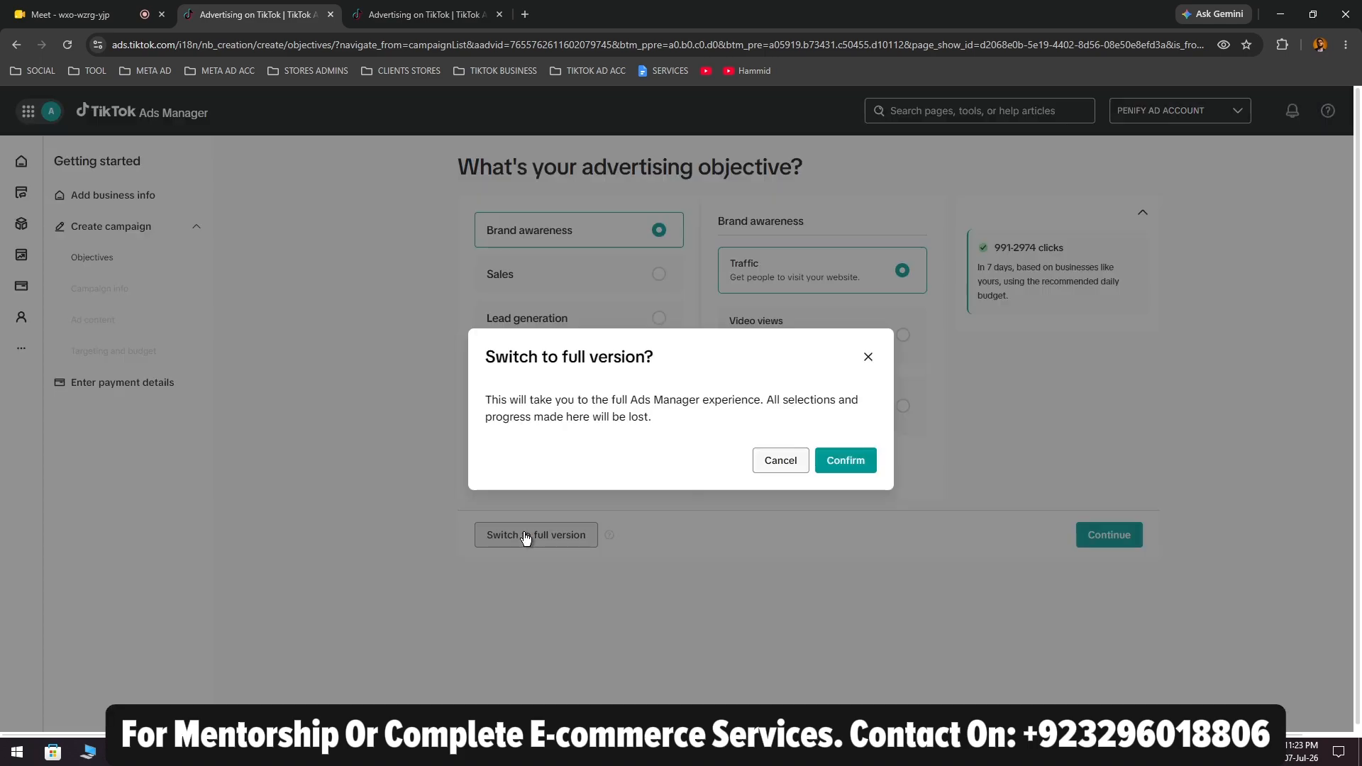
click(841, 470)
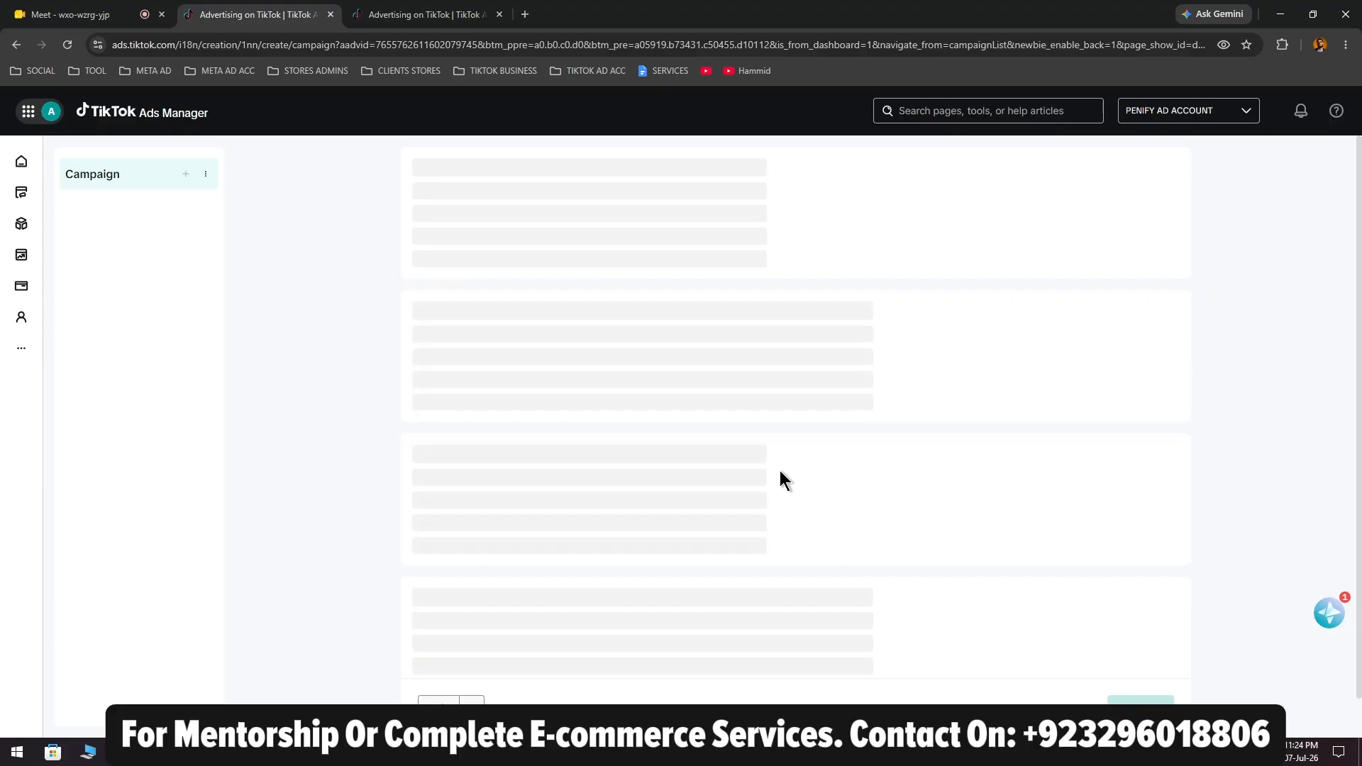
click(90, 70)
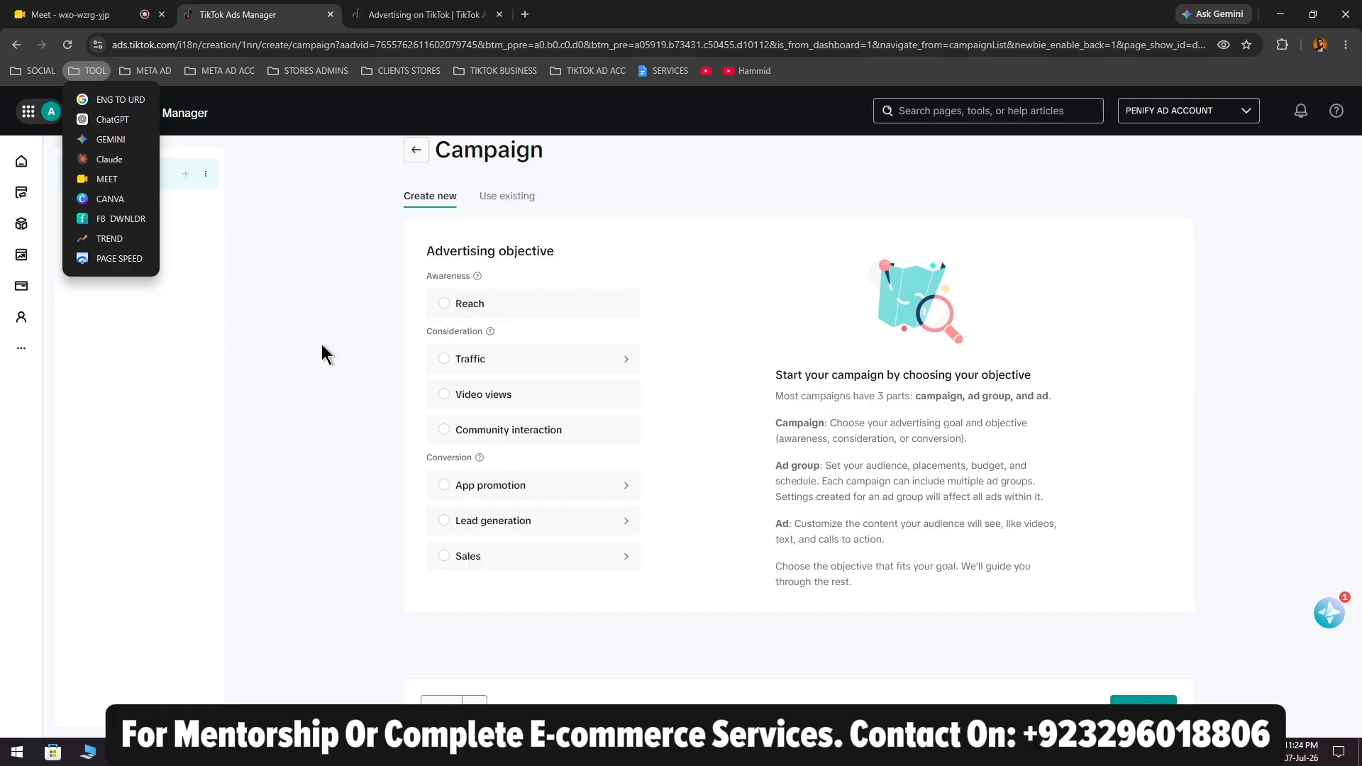
Choose Sales as the advertising objective with Website as the sales destination
click(479, 538)
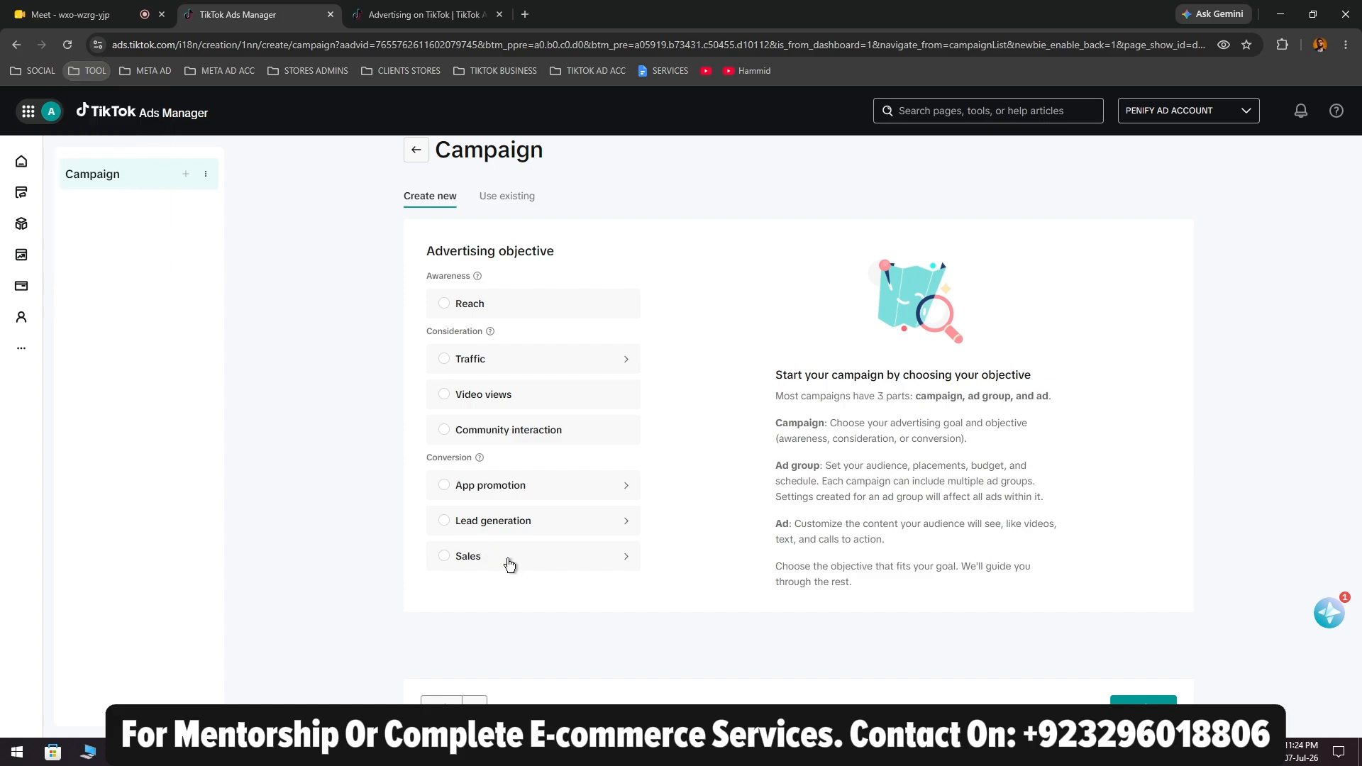
click(517, 548)
click(758, 466)
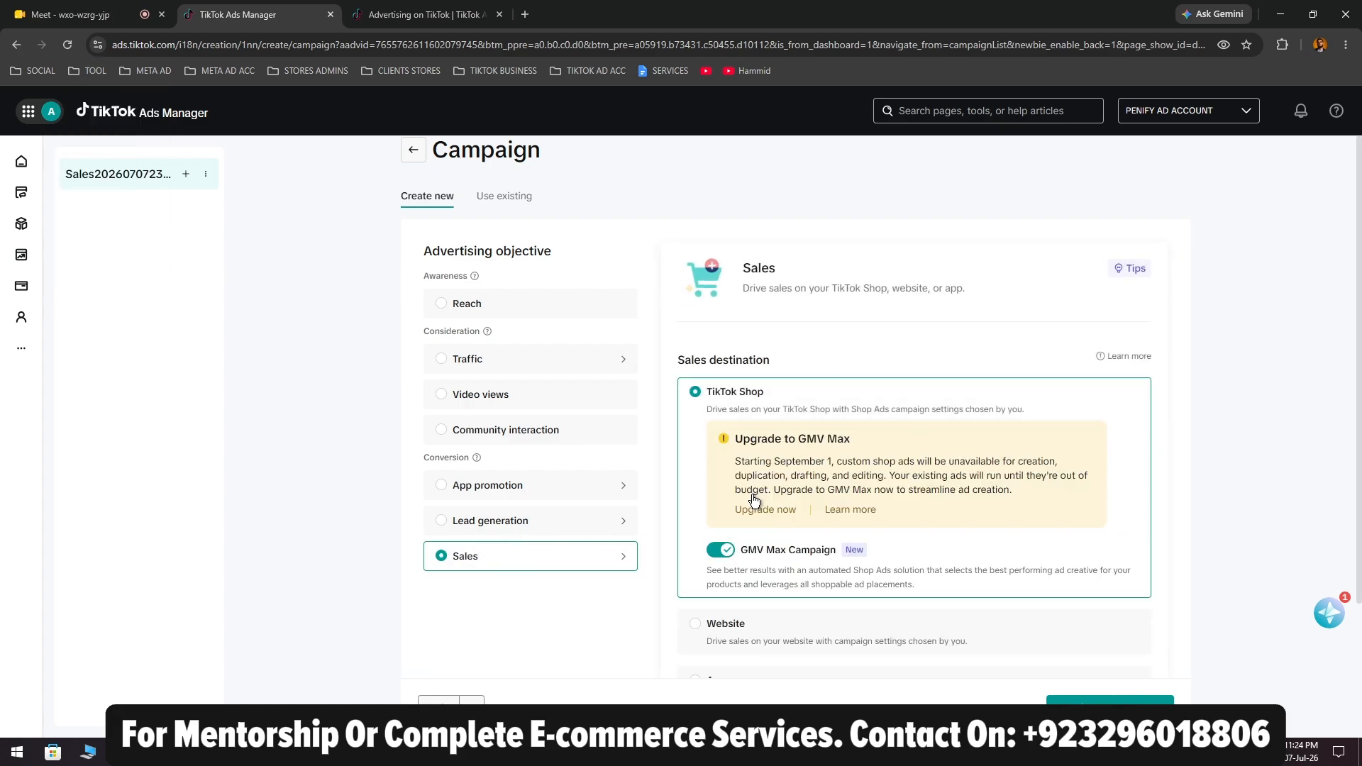
click(738, 626)
scroll(731, 454, down, 3)
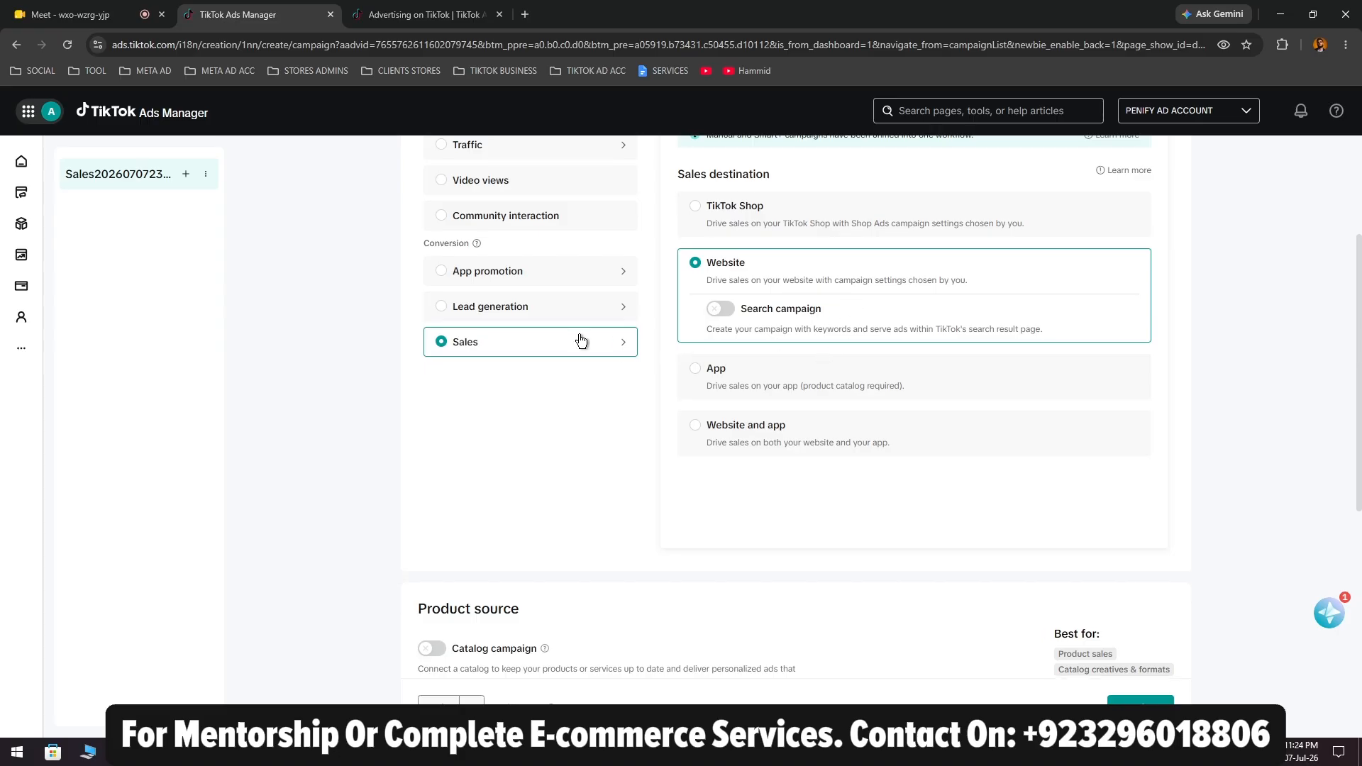
Replace the default campaign name with "First Campaign" in the campaign details
scroll(564, 358, down, 3)
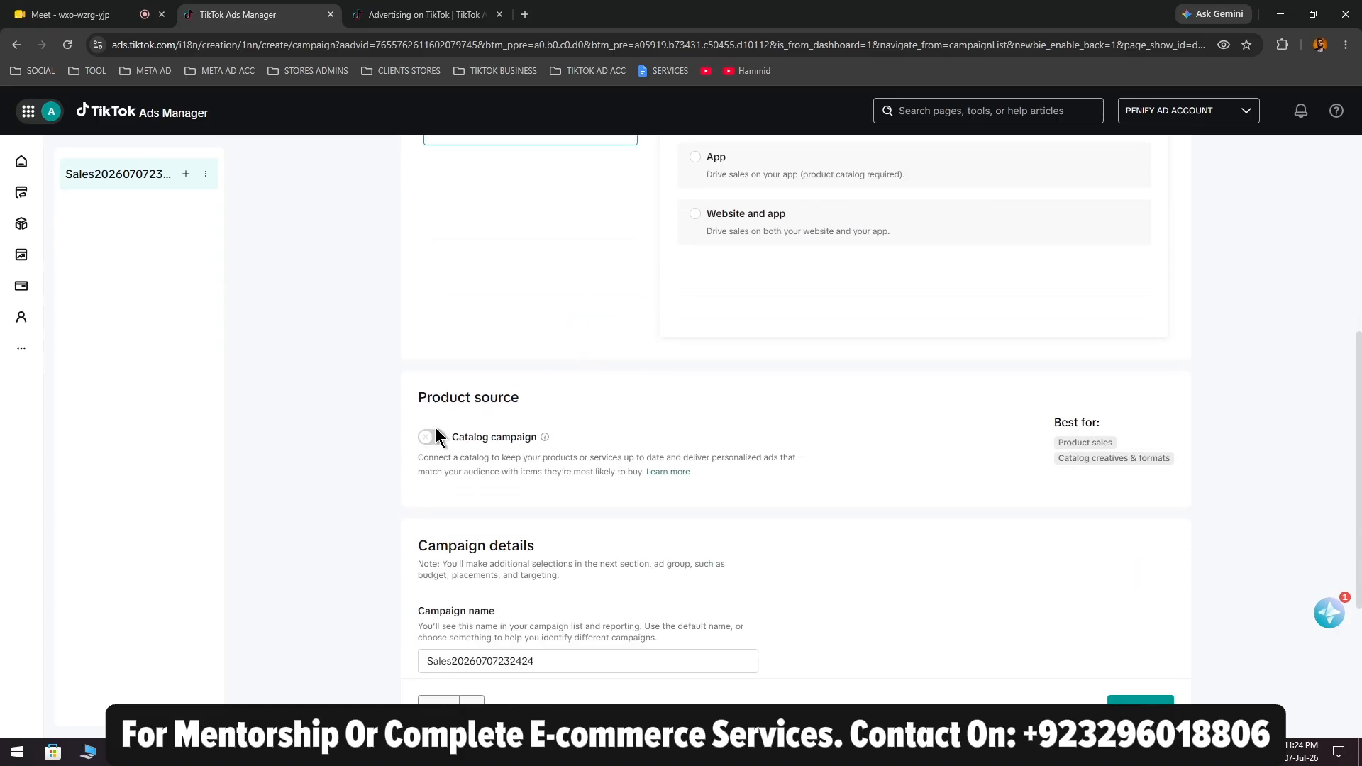
scroll(436, 427, down, 2)
click(716, 633)
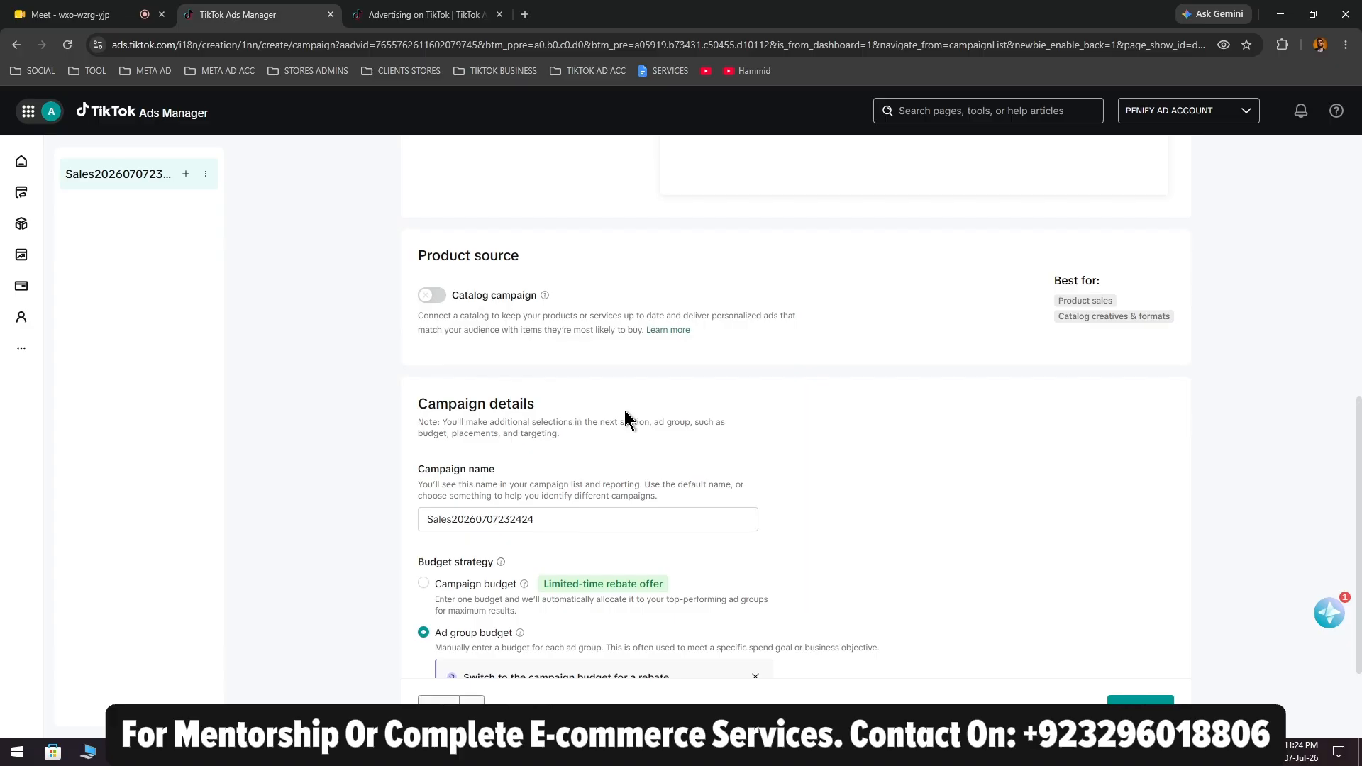
scroll(611, 410, down, 1)
drag(589, 454, 376, 460)
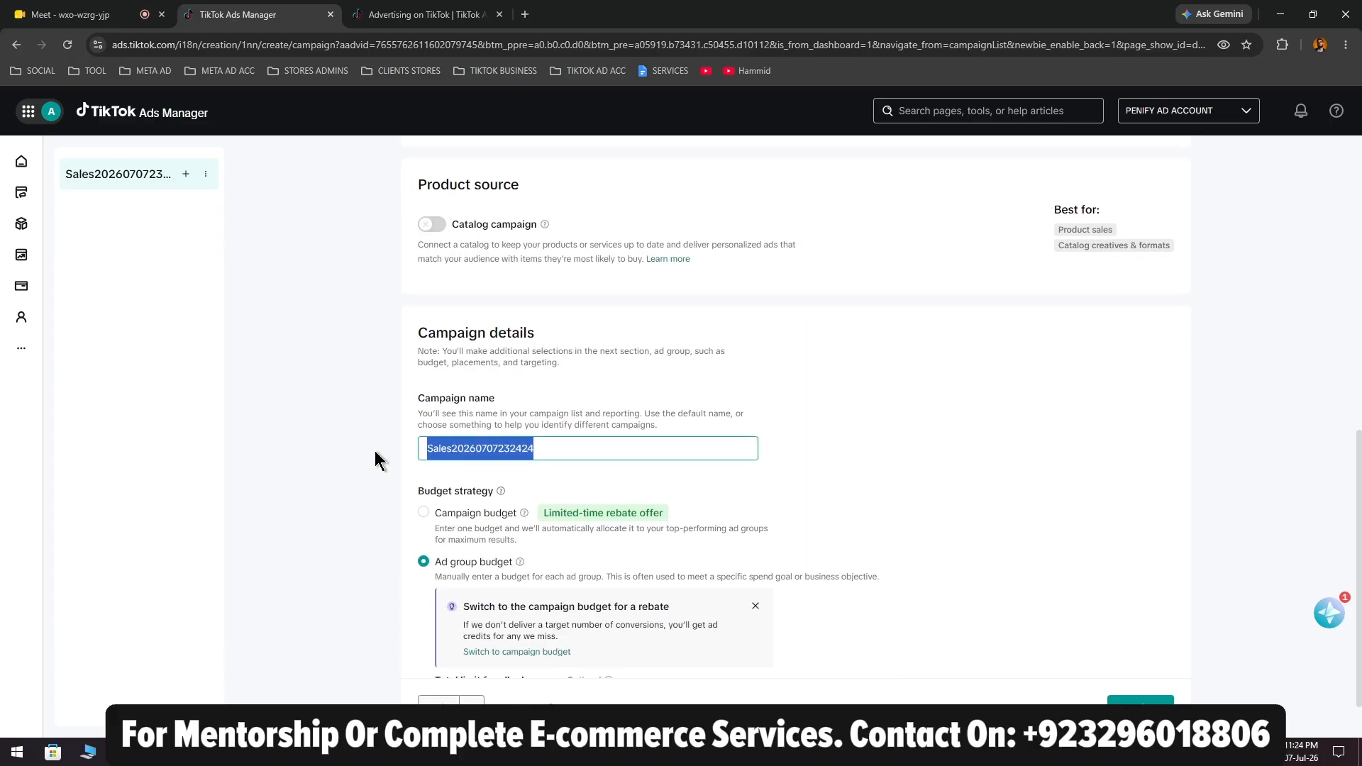
text(Fisr)
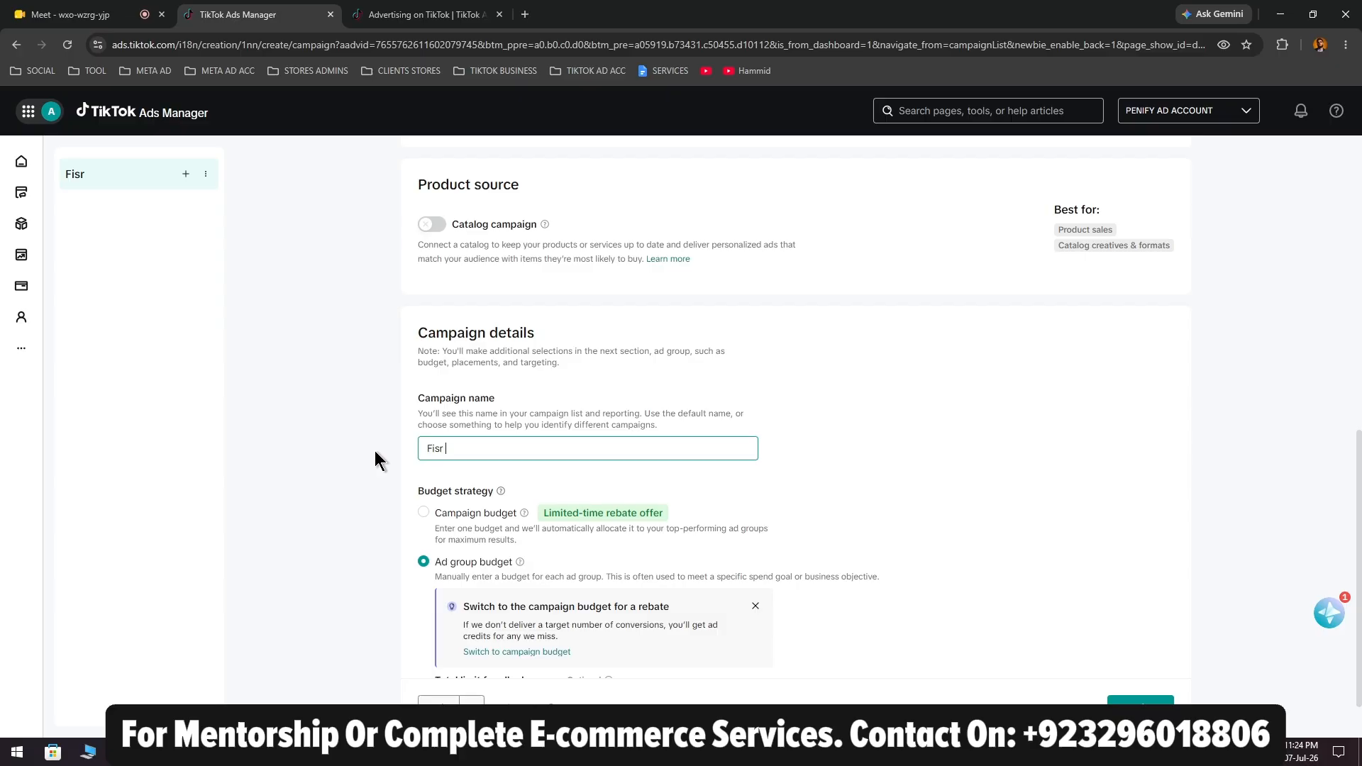
key(BackSpace)
key(BackSpace)
key(BackSpace)
text(rst)
text( Ahmed)
key(BackSpace)
key(BackSpace)
key(BackSpace)
key(BackSpace)
key(BackSpace)
text(a)
key(BackSpace)
text(Camp)
key(BackSpace)
key(BackSpace)
key(BackSpace)
text(ampaign)
Choose the campaign budget strategy with a custom daily budget of 1000 PKR and continue to the ad group
scroll(381, 454, down, 1)
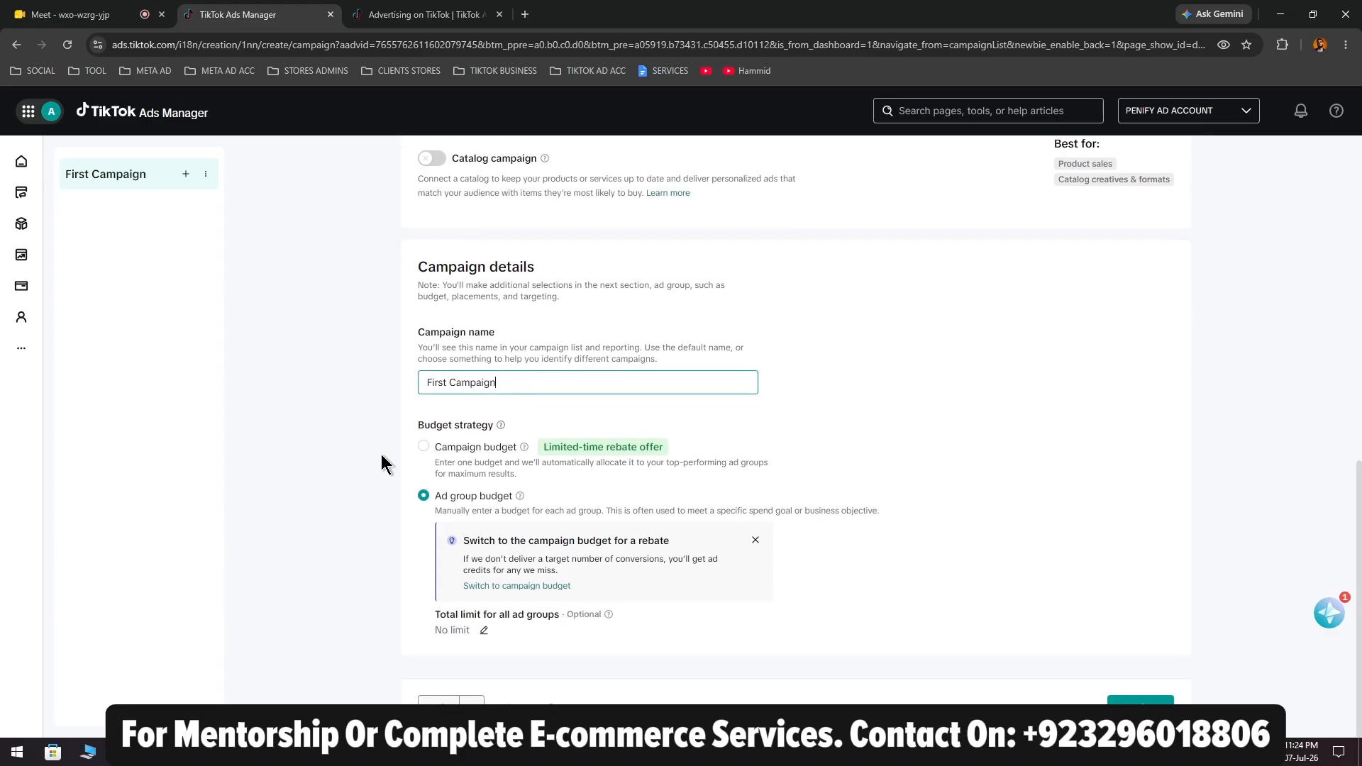
click(424, 449)
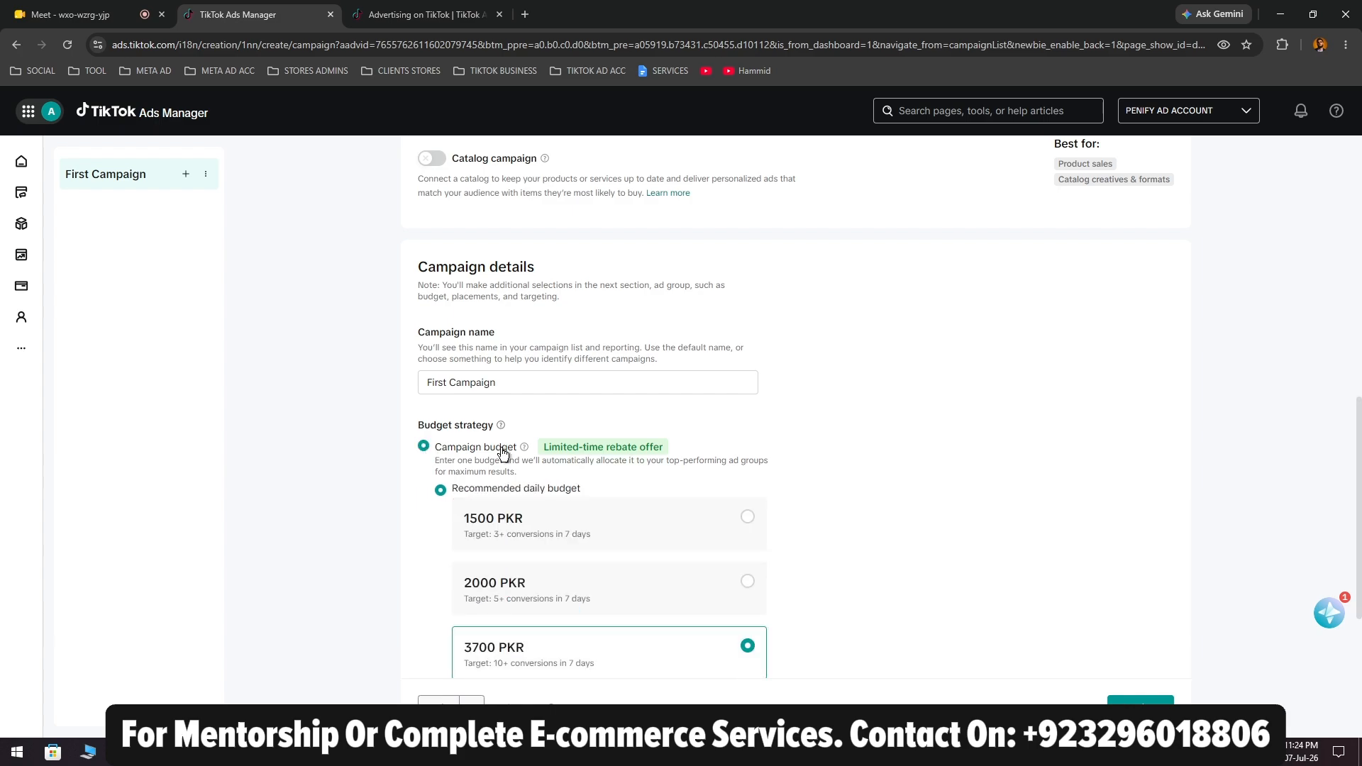
scroll(492, 608, down, 2)
click(484, 628)
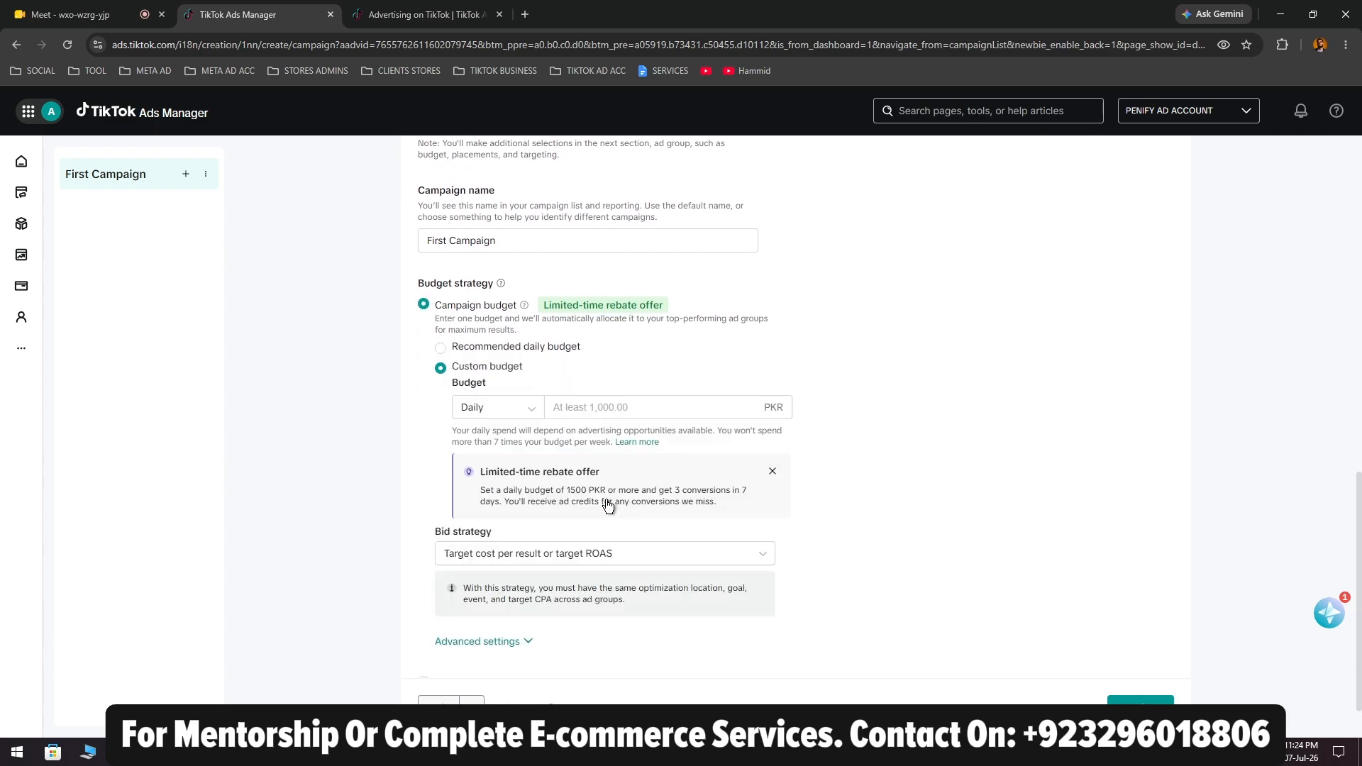
click(606, 409)
text(1000)
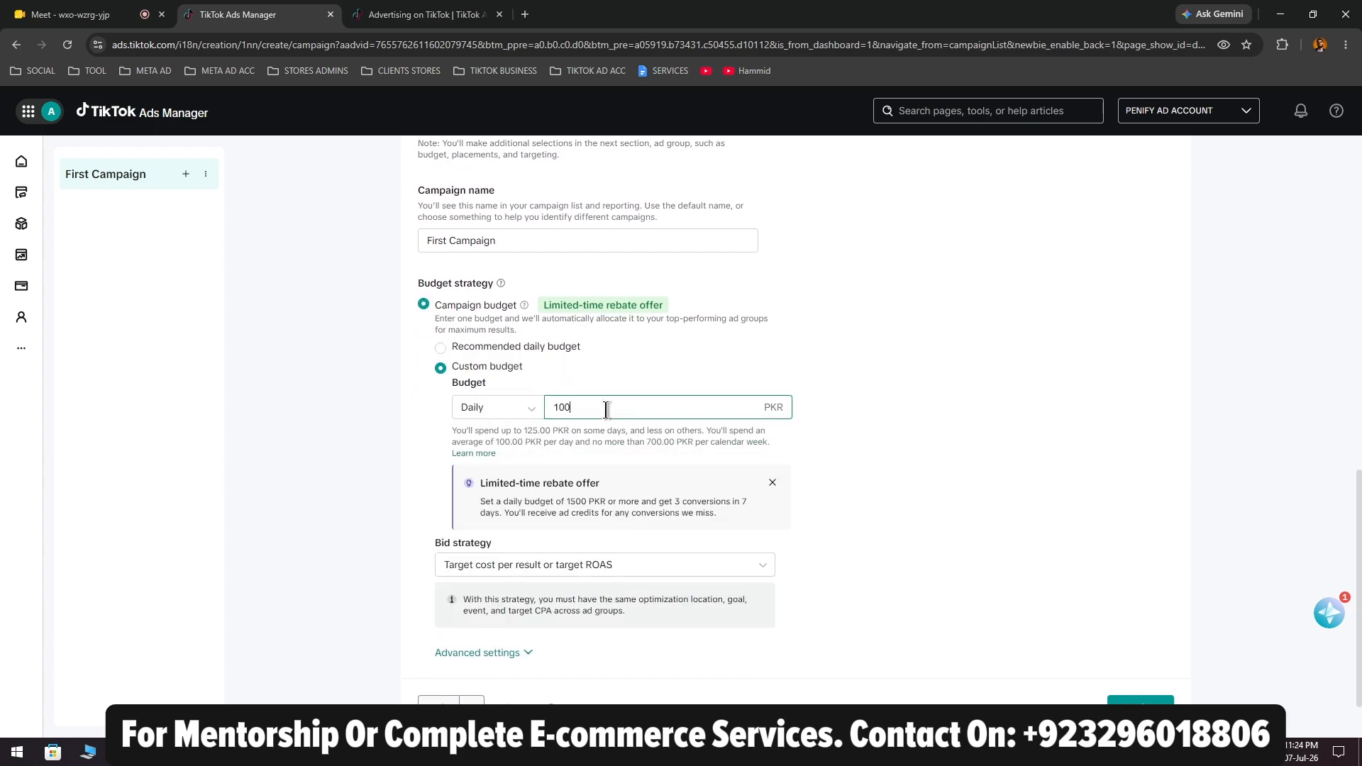
click(450, 418)
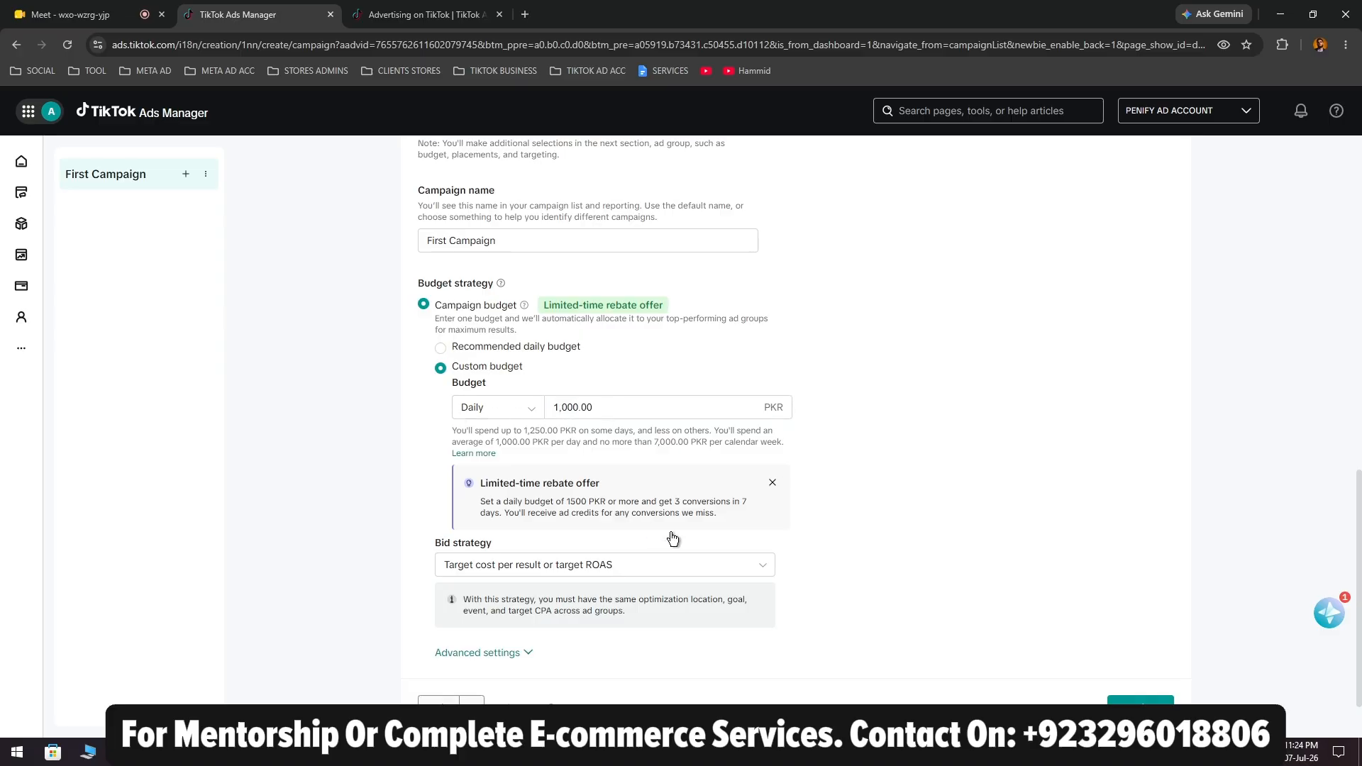
scroll(946, 609, down, 1)
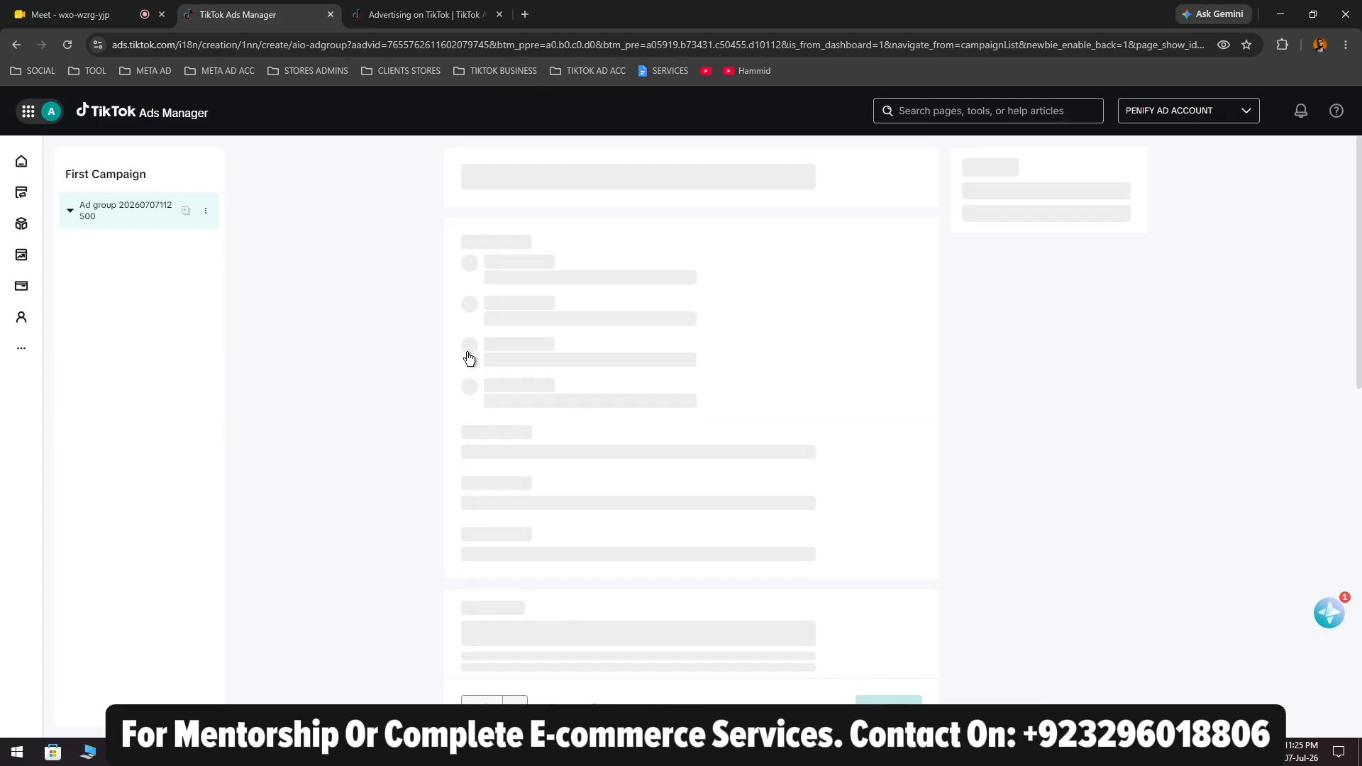
Name the ad group "First AD Group" and dismiss the tip about managing multiple ad groups
click(566, 263)
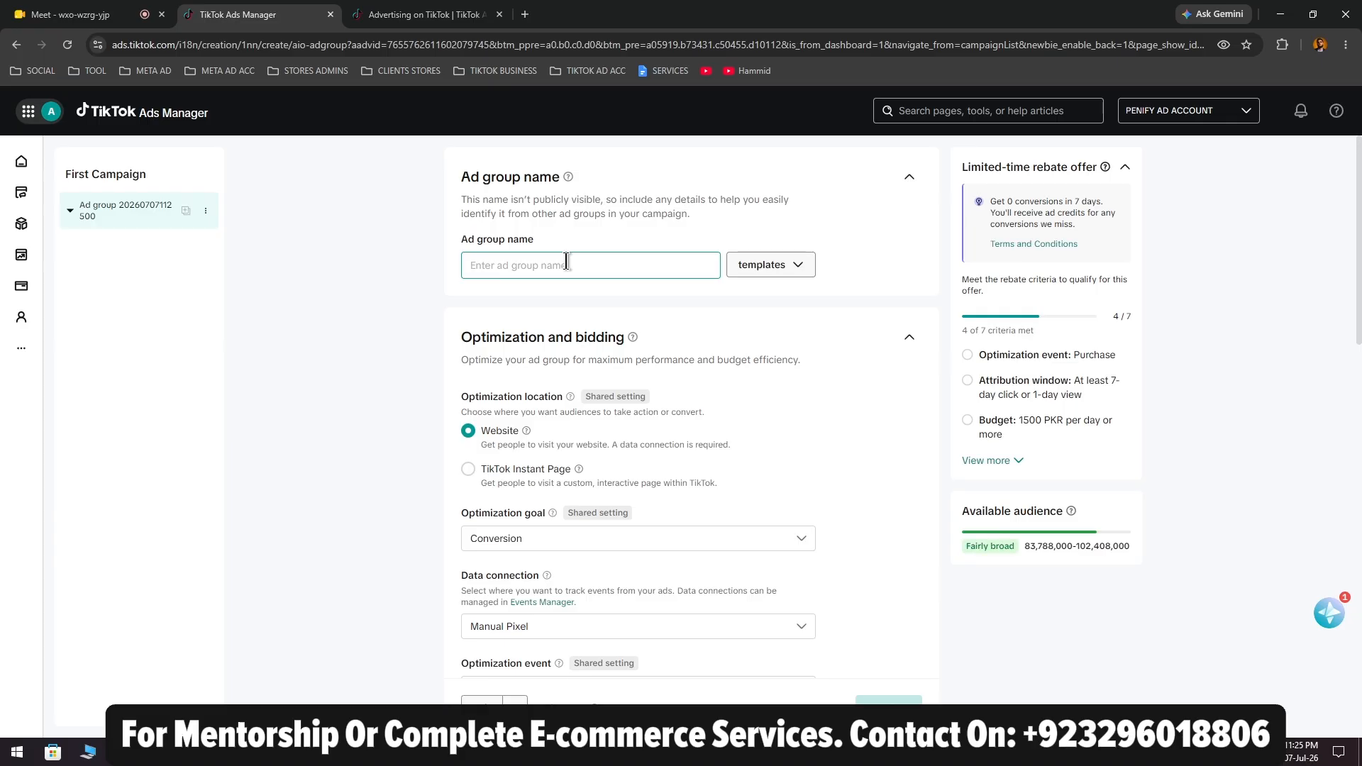
text(First)
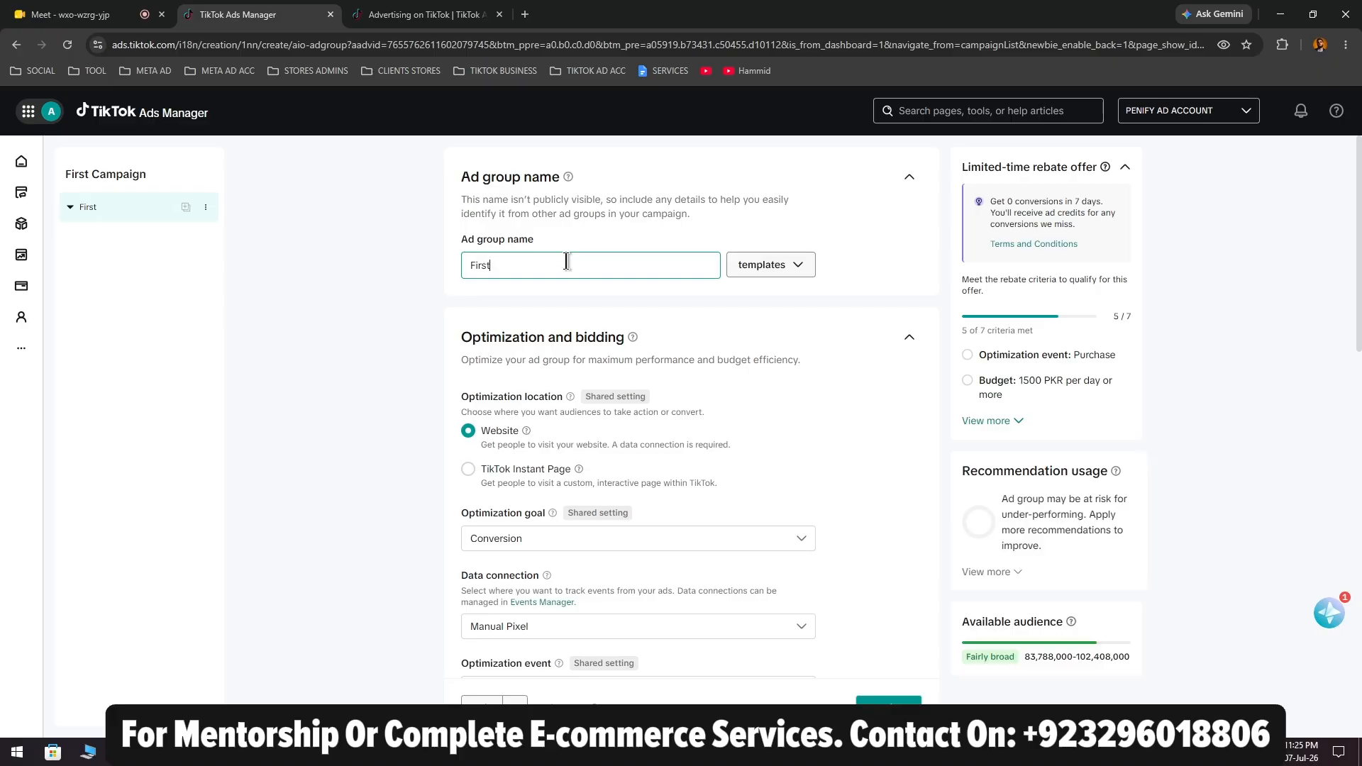
text( AD Group)
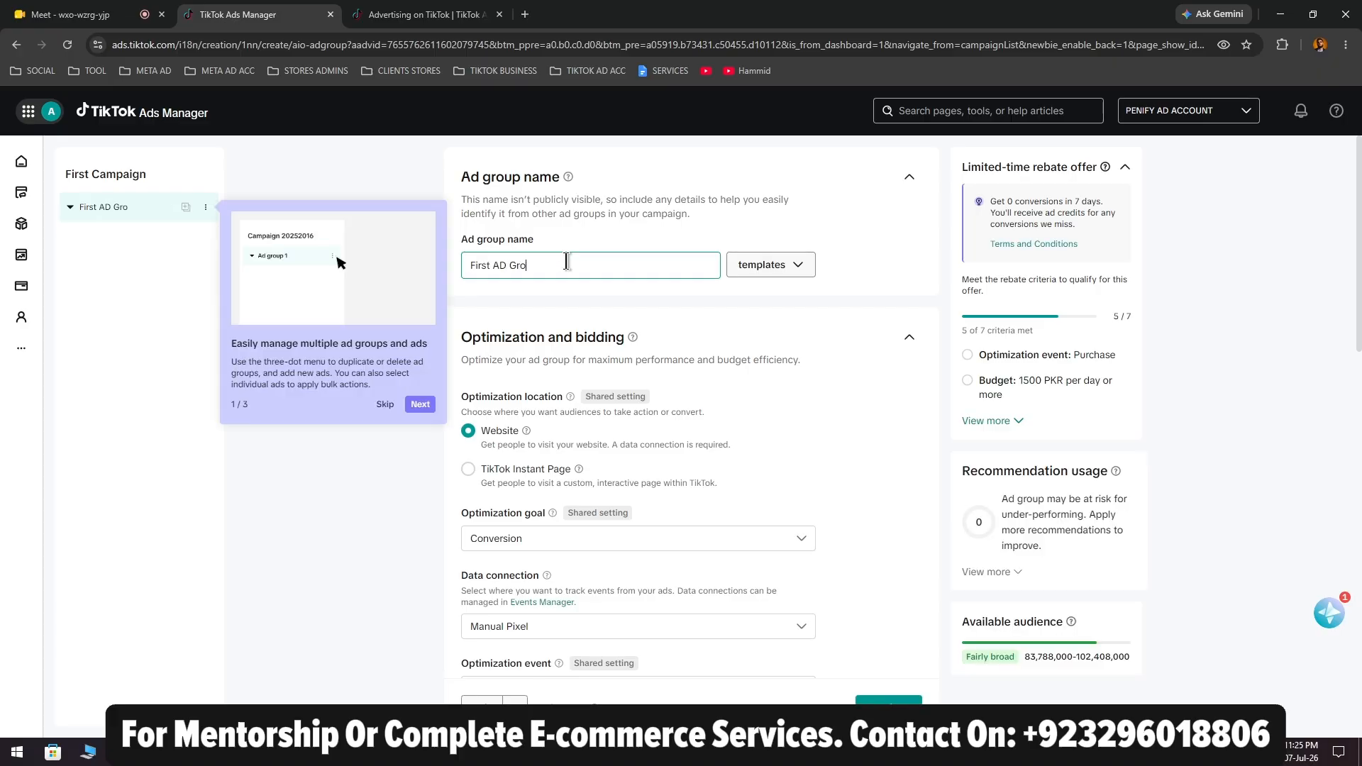
click(411, 402)
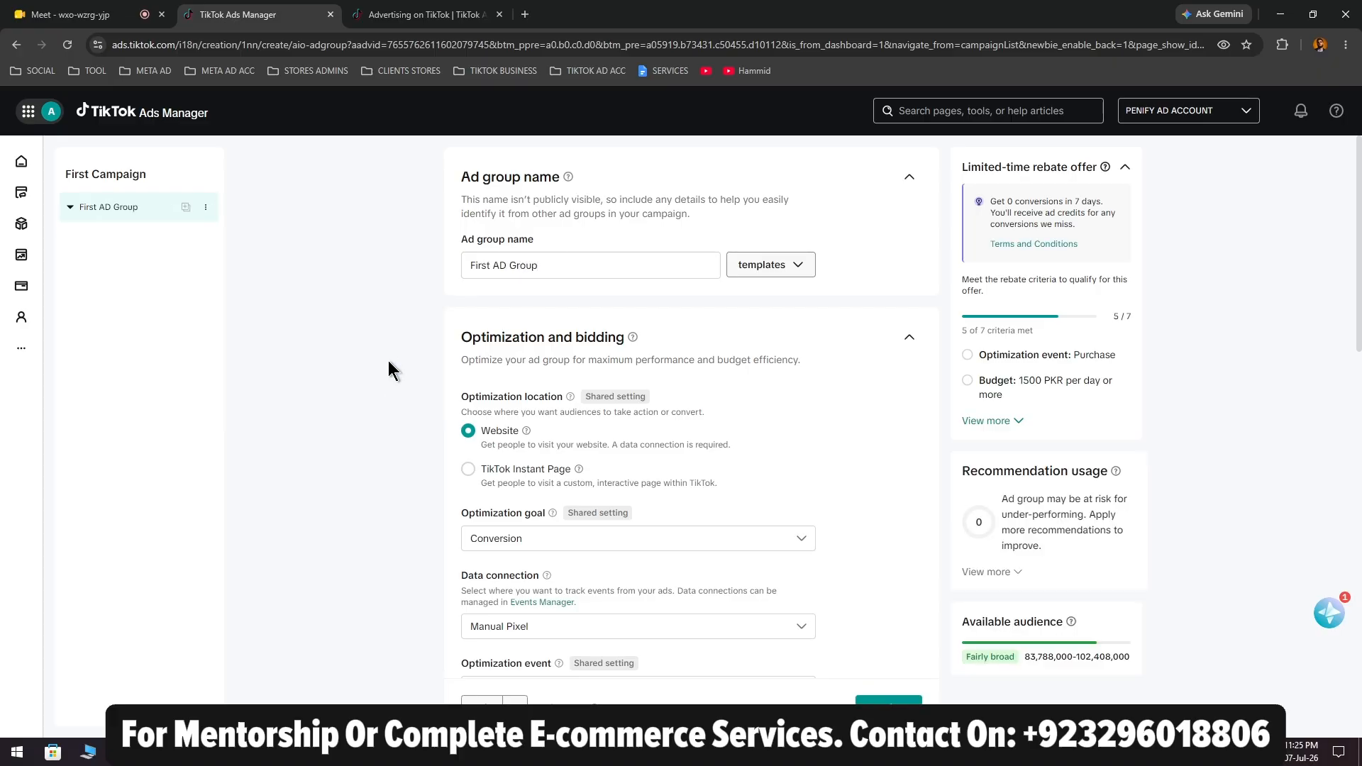
Keep Conversion as the optimization goal and select Shopify Created Pixel as the ad group's data connection
scroll(404, 383, down, 1)
scroll(546, 411, down, 2)
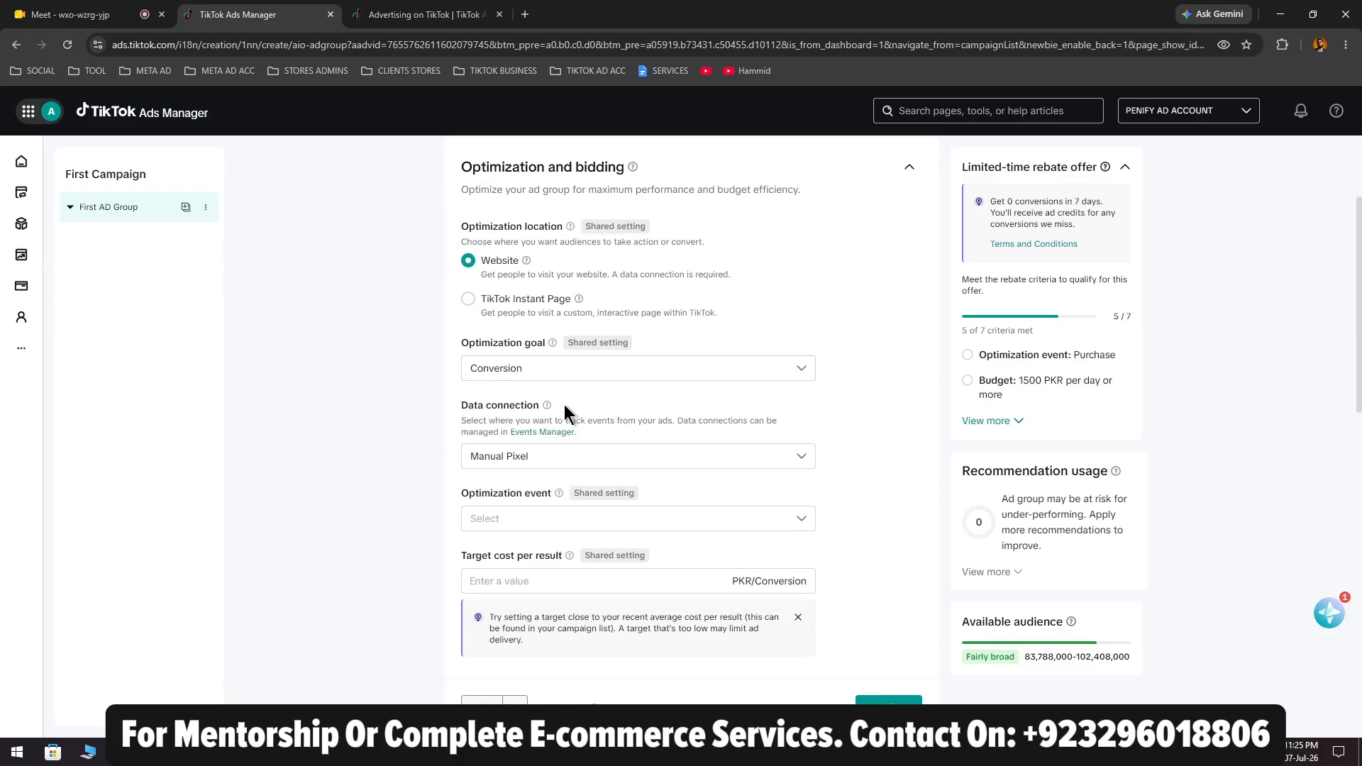
click(534, 370)
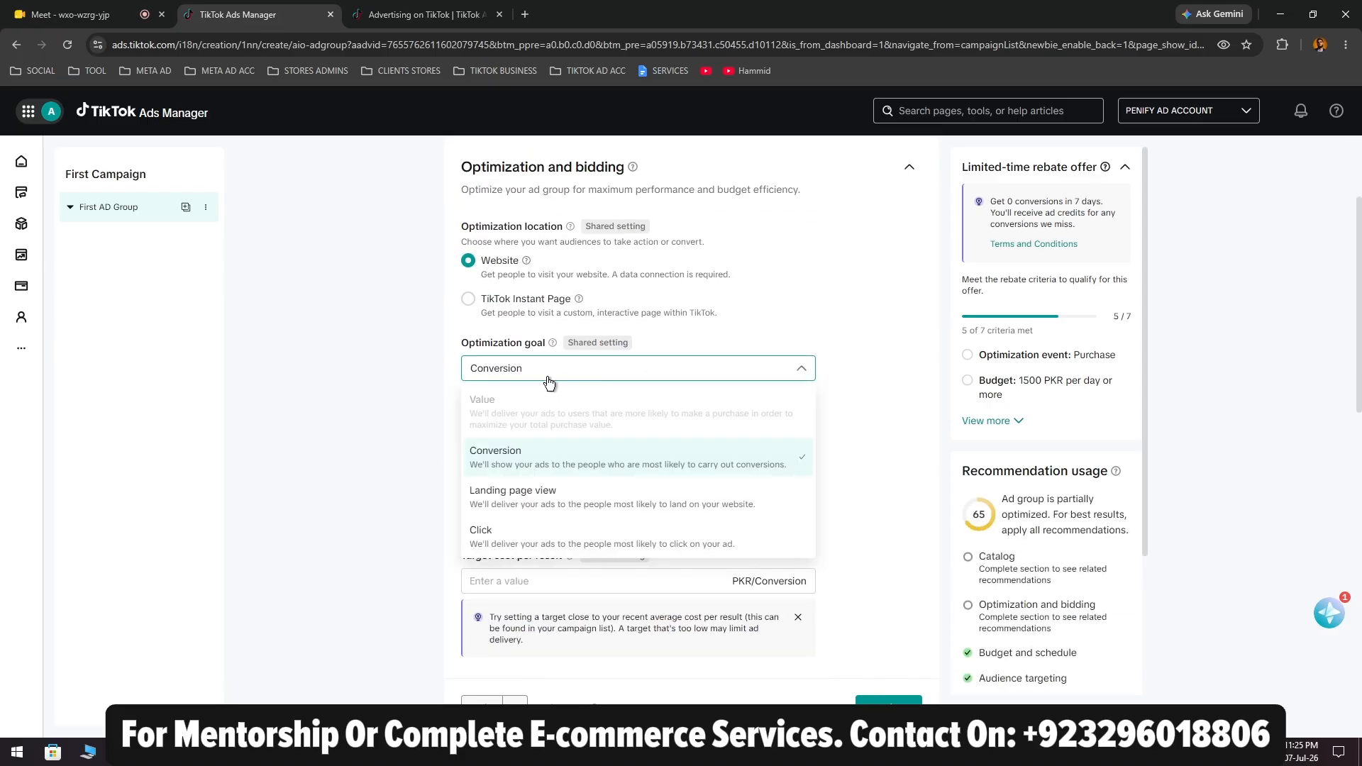
click(423, 458)
scroll(497, 425, down, 1)
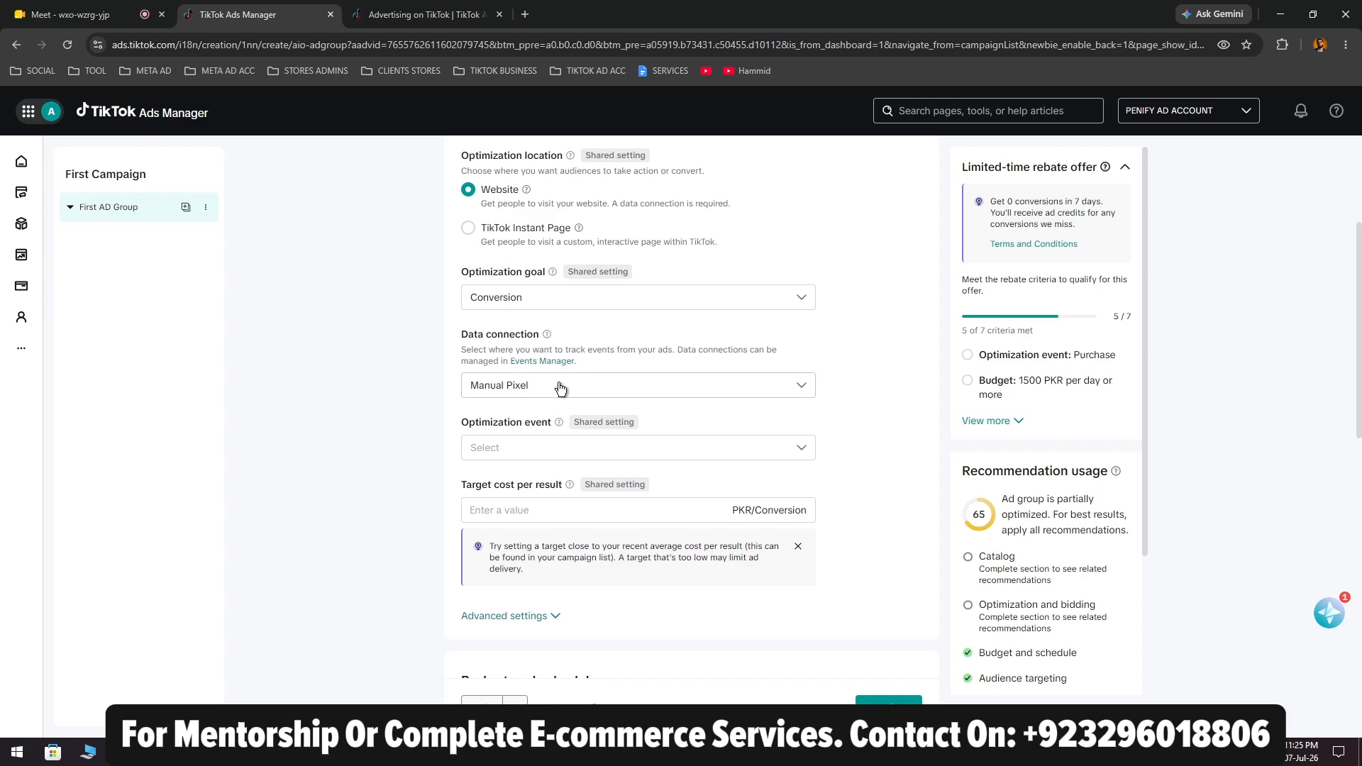
click(561, 387)
mouse_move(550, 449)
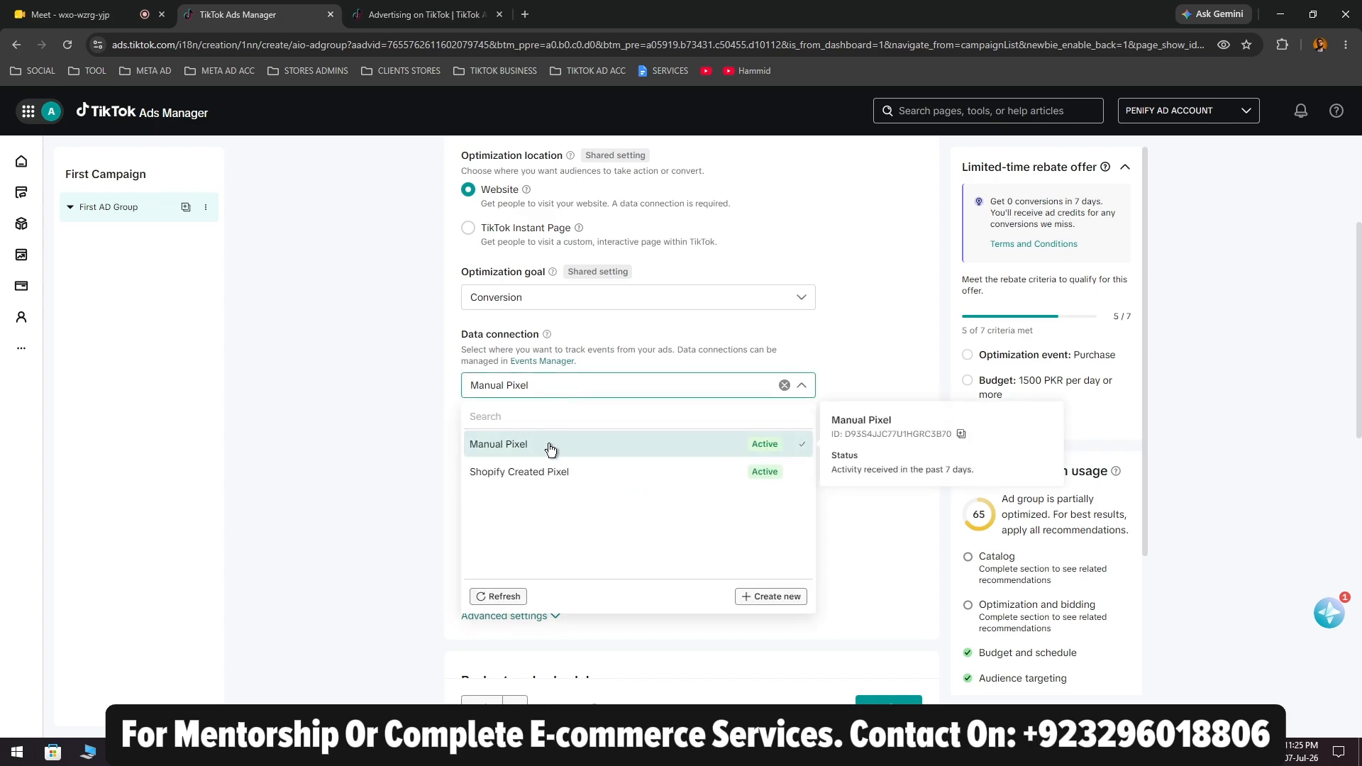
mouse_move(508, 480)
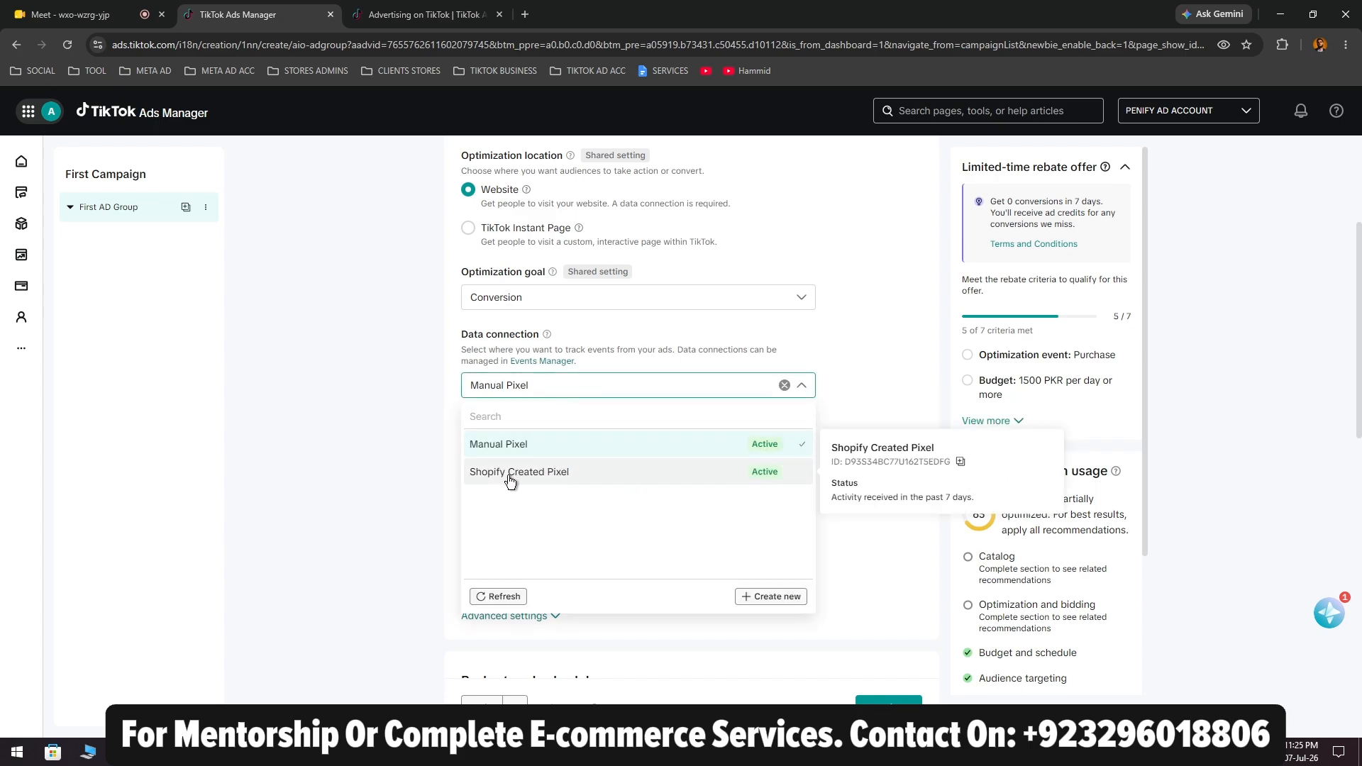
click(548, 473)
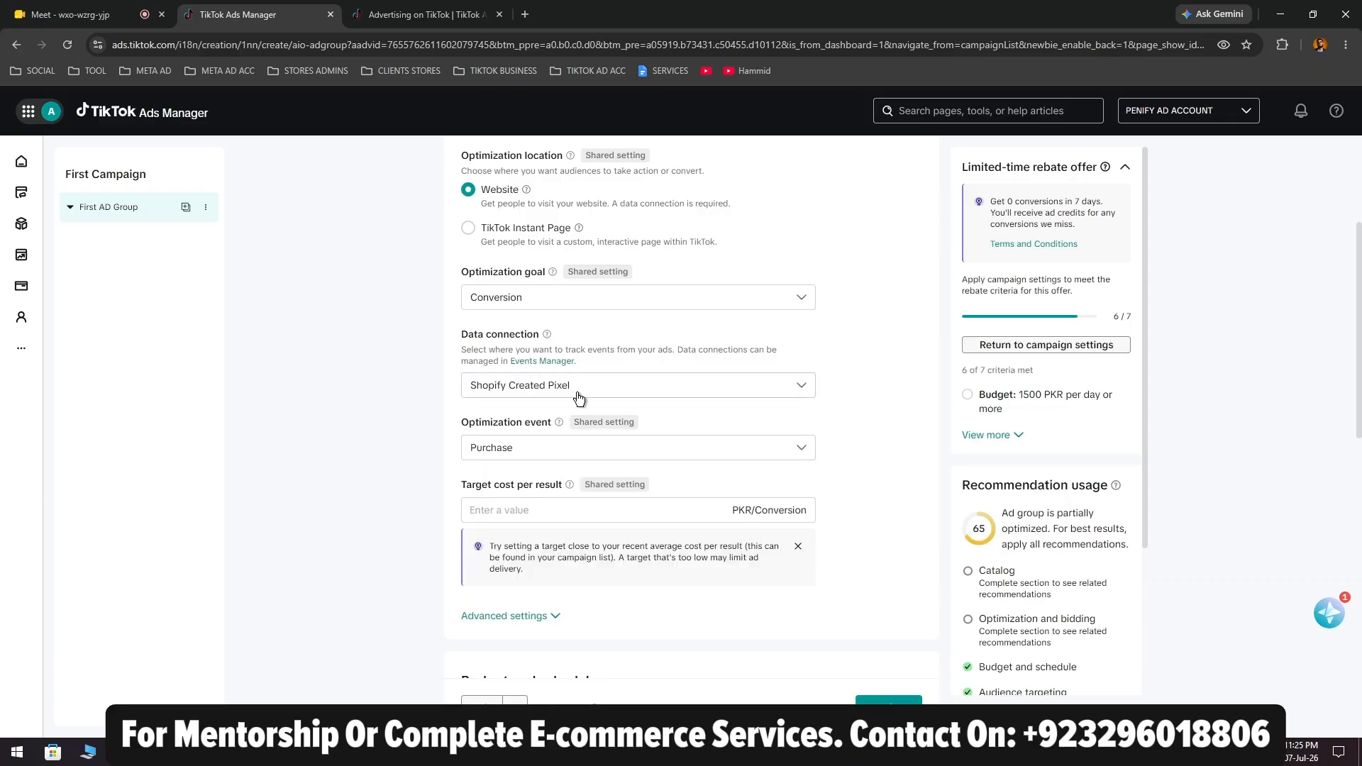
Keep Purchase as the optimization event and expand the advanced optimization and bidding settings
click(526, 448)
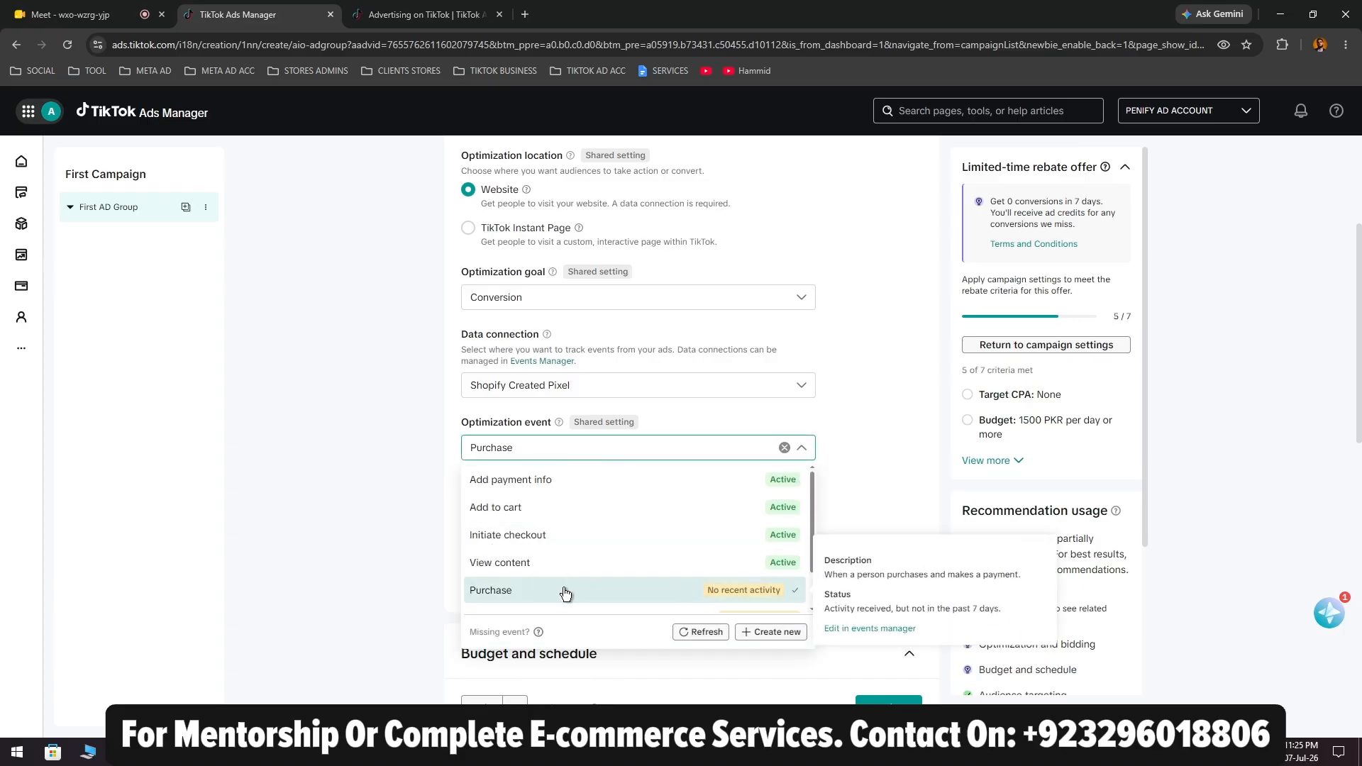
scroll(385, 540, down, 1)
click(387, 554)
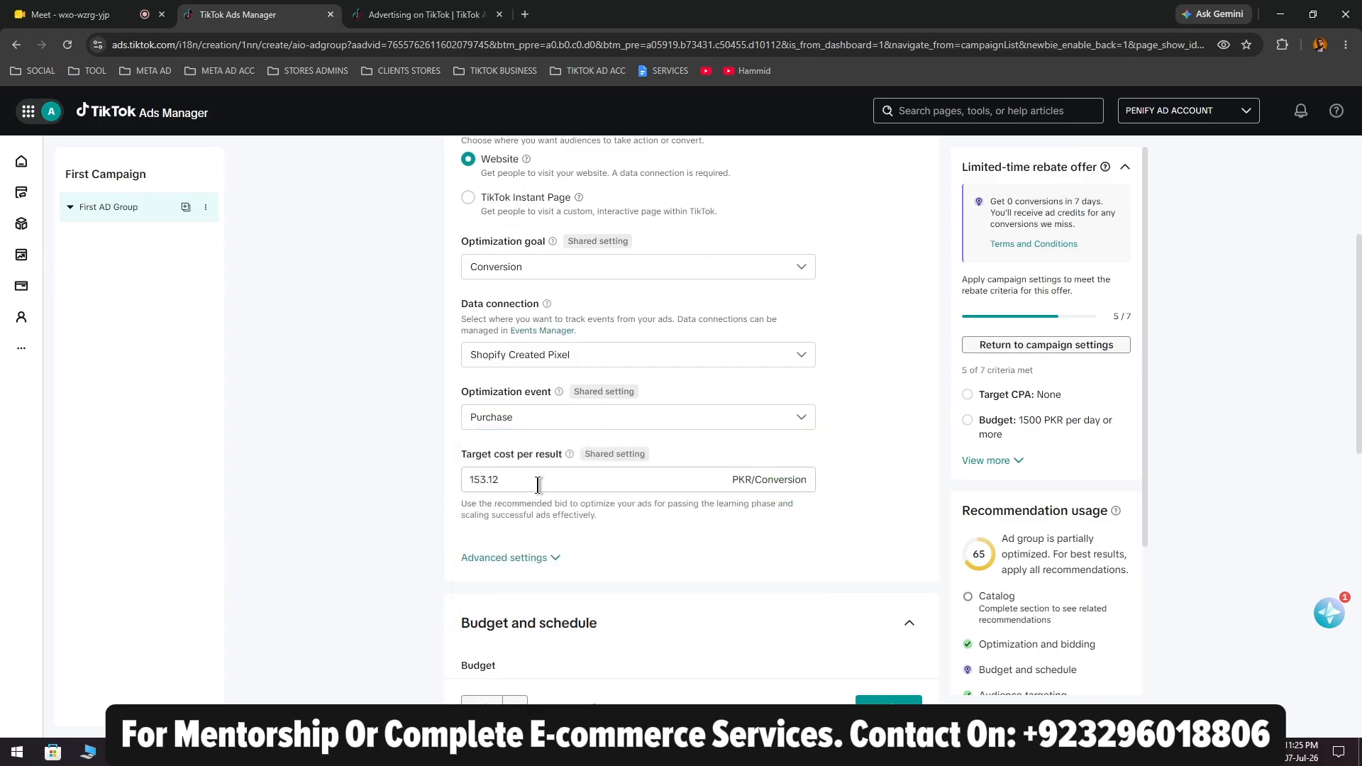
click(547, 559)
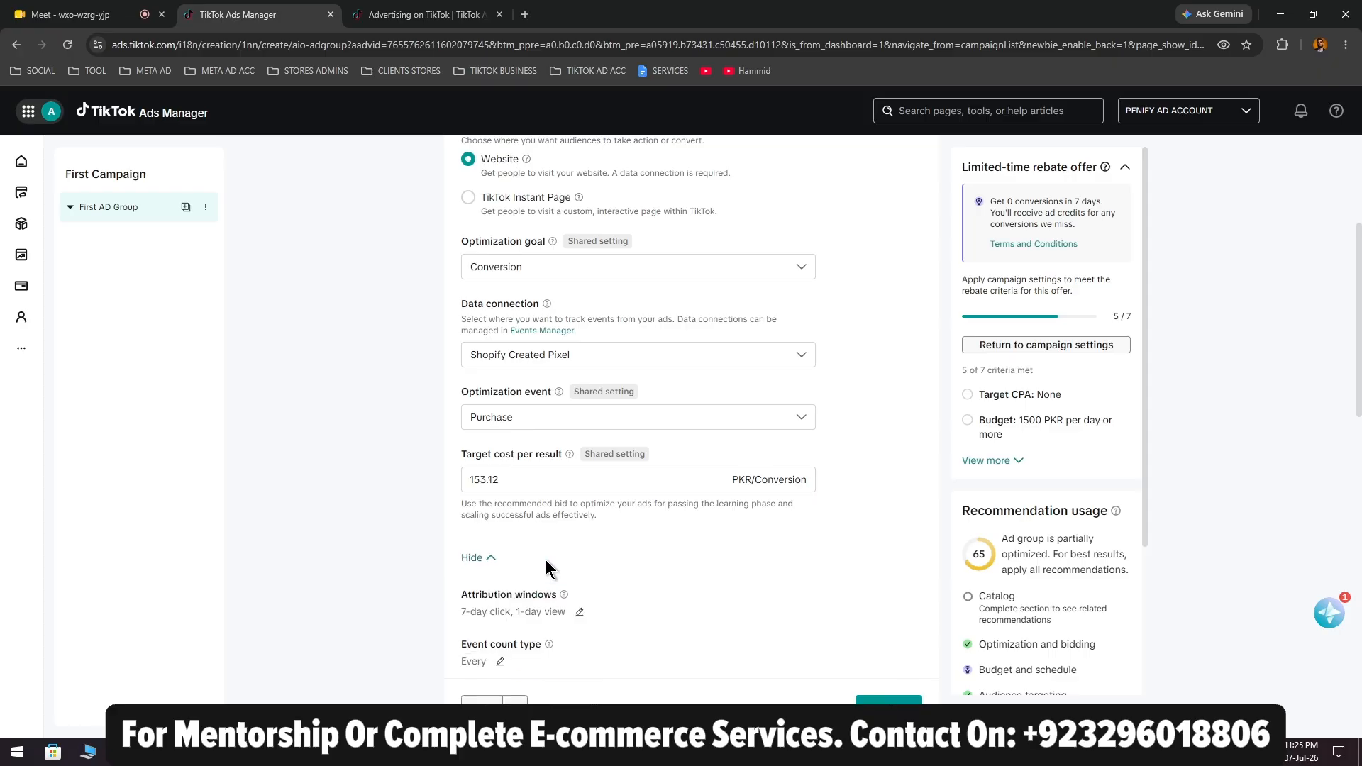
scroll(545, 553, down, 2)
scroll(547, 546, up, 1)
scroll(550, 550, up, 1)
Return to the First Campaign settings and change the bid strategy to Maximum results
click(106, 176)
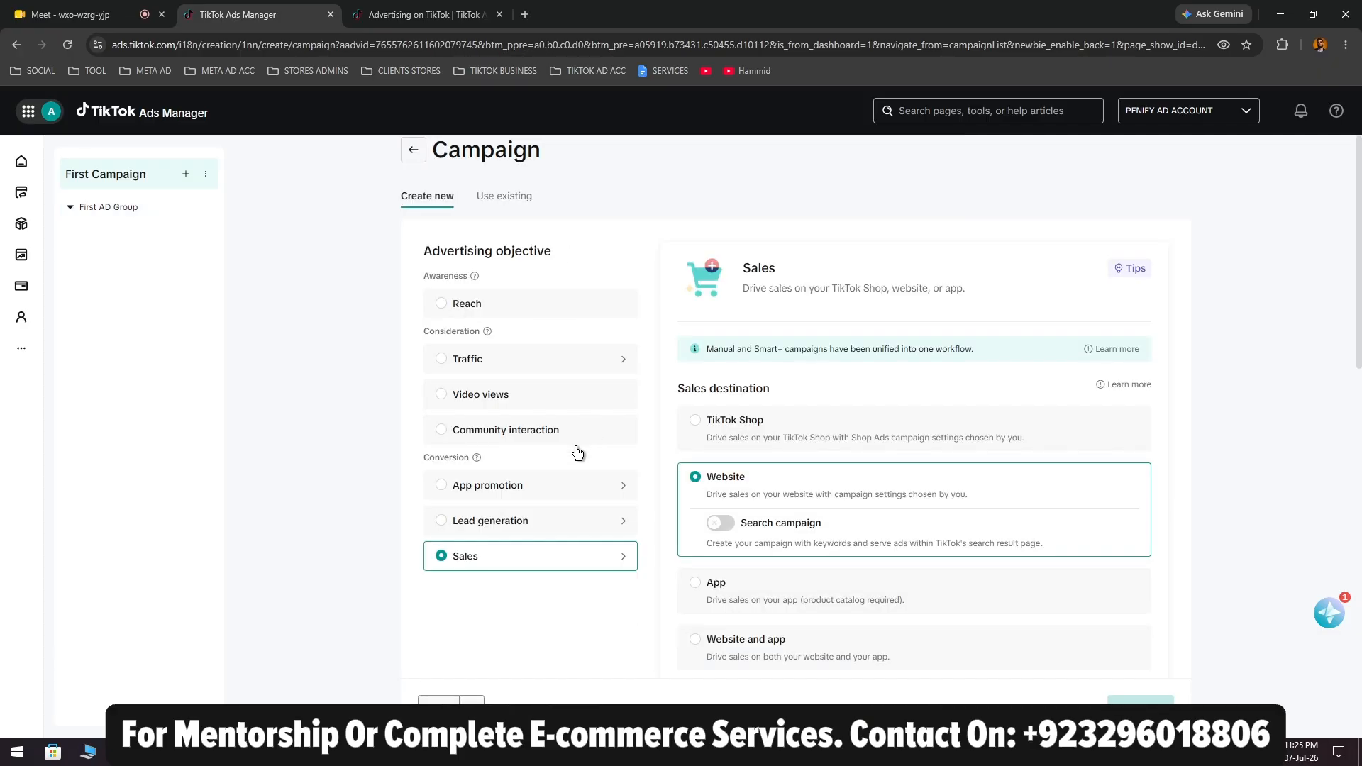
scroll(589, 497, down, 15)
click(574, 495)
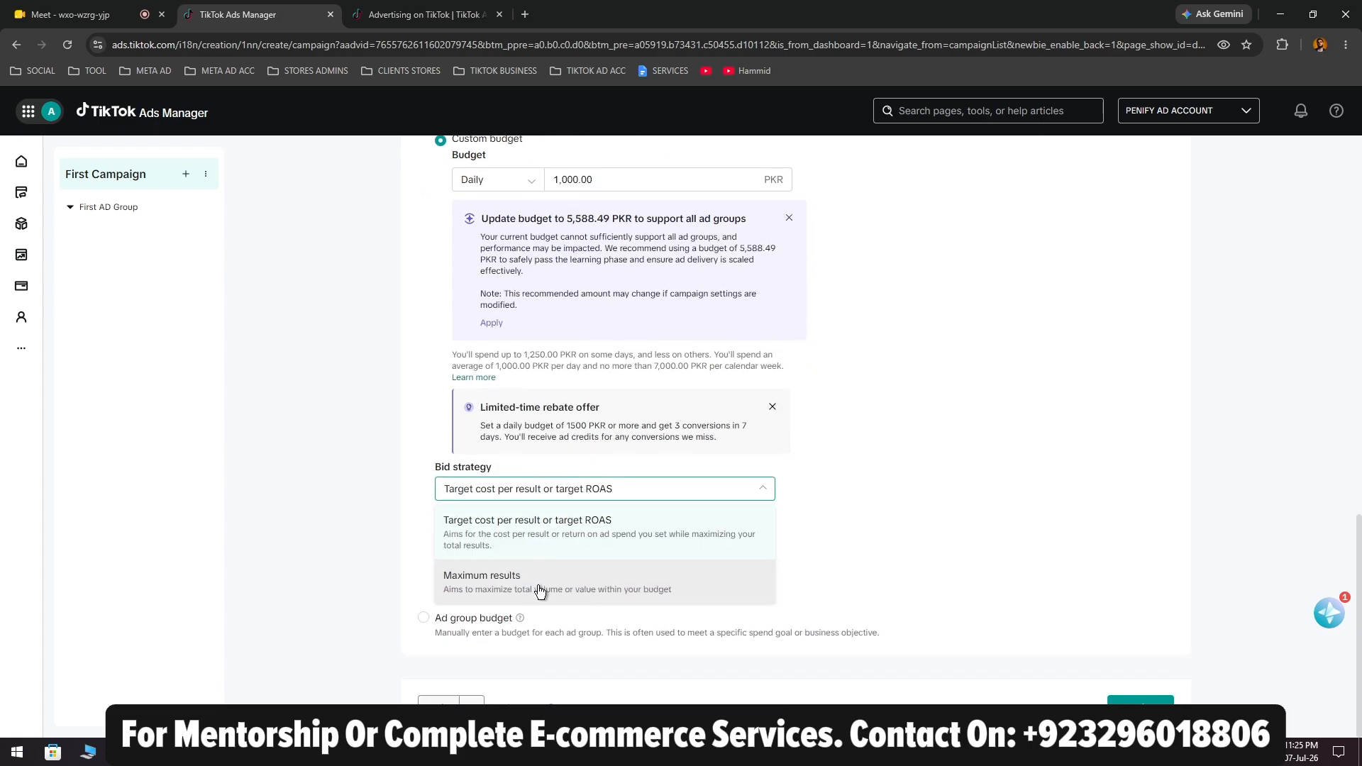
click(539, 592)
click(833, 454)
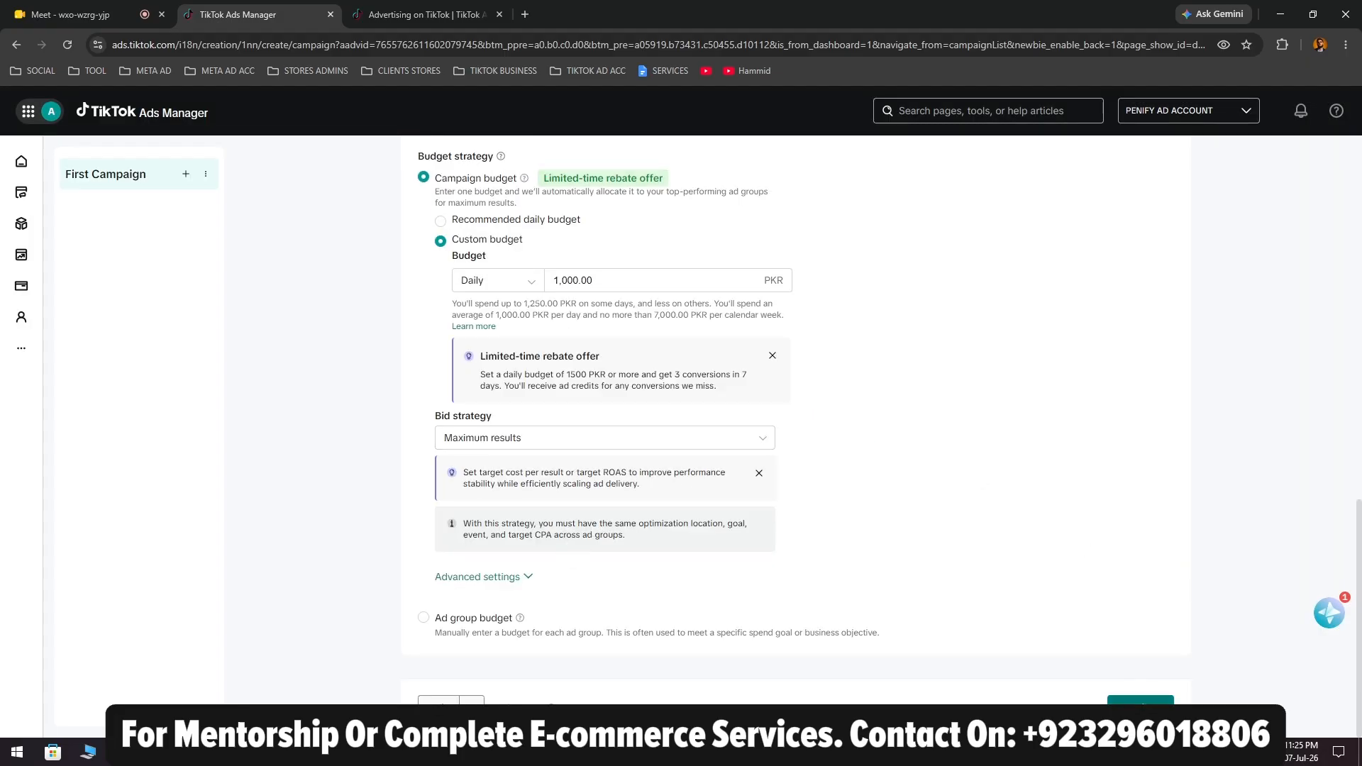
Continue to the ad group and name it "First Ad Group"
click(1135, 700)
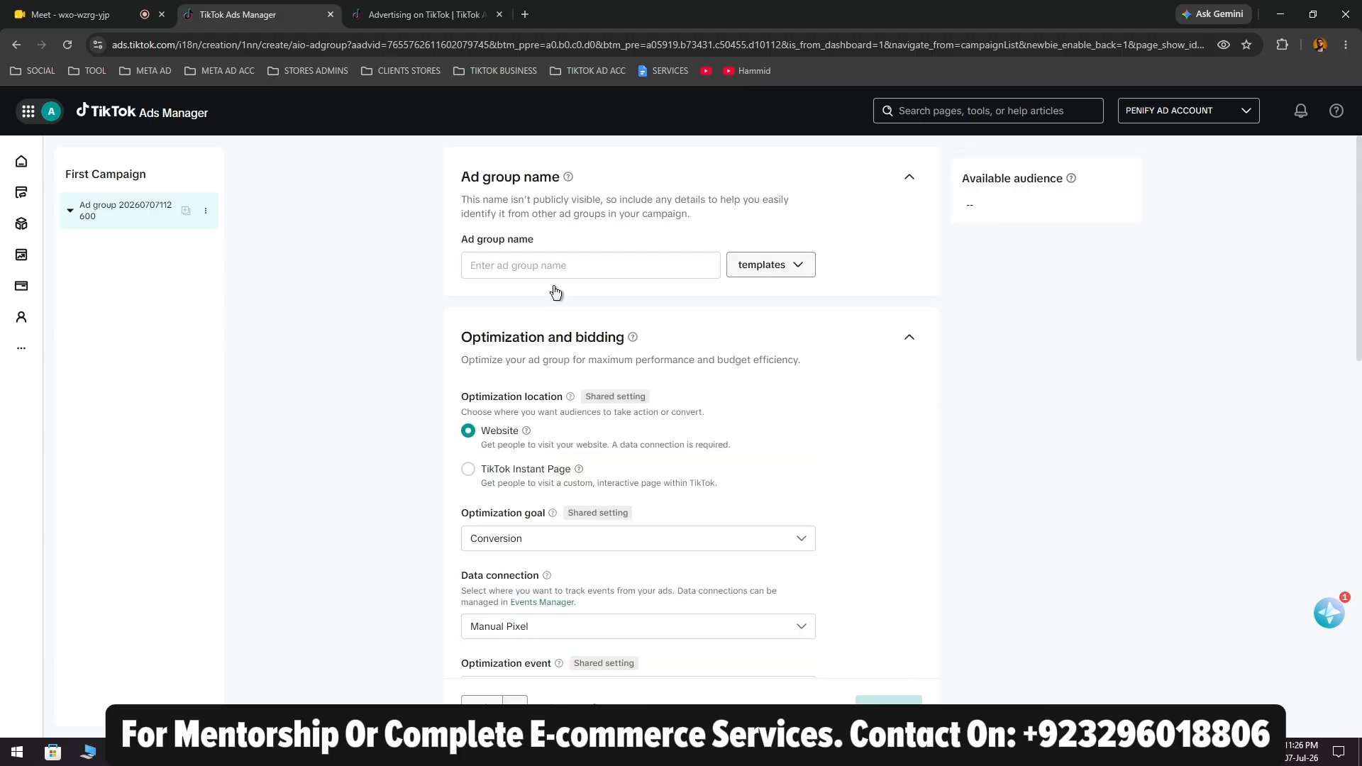
click(582, 270)
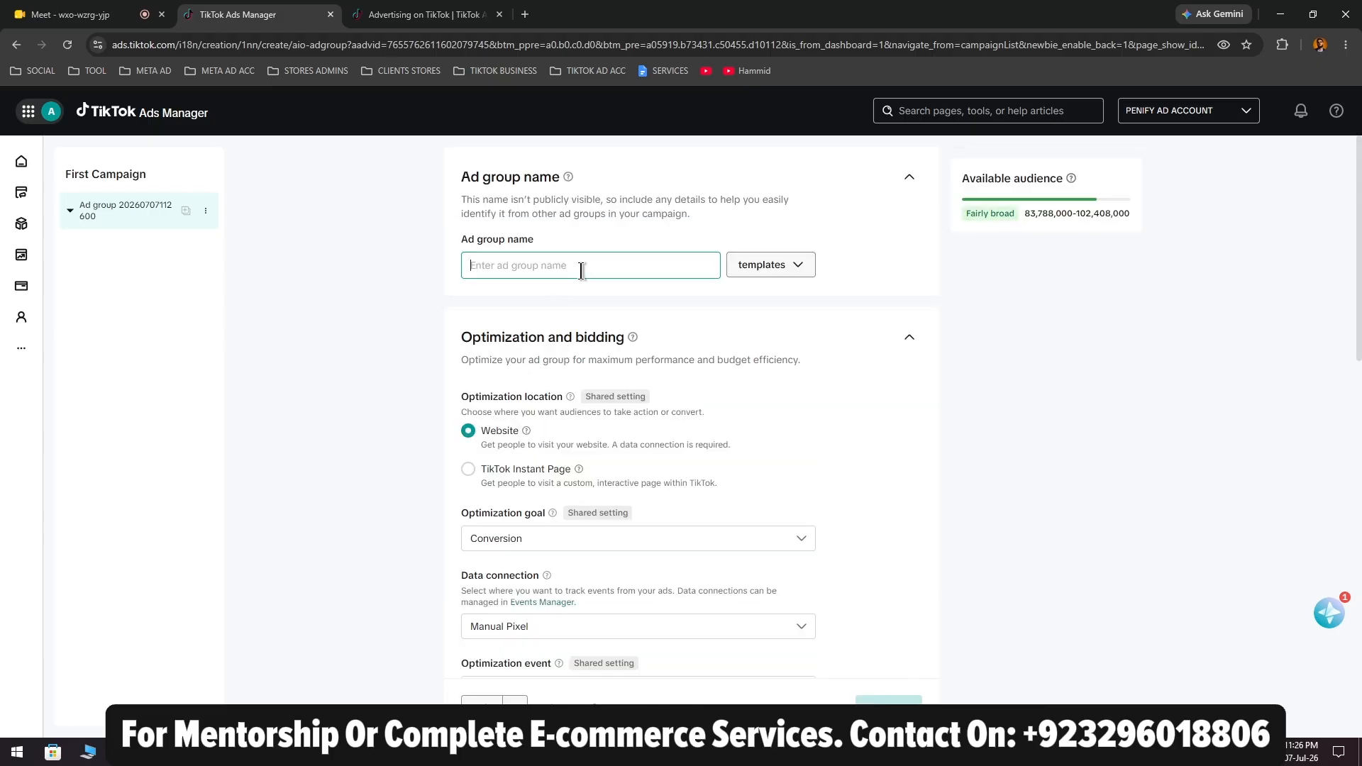
text(First Ad Group)
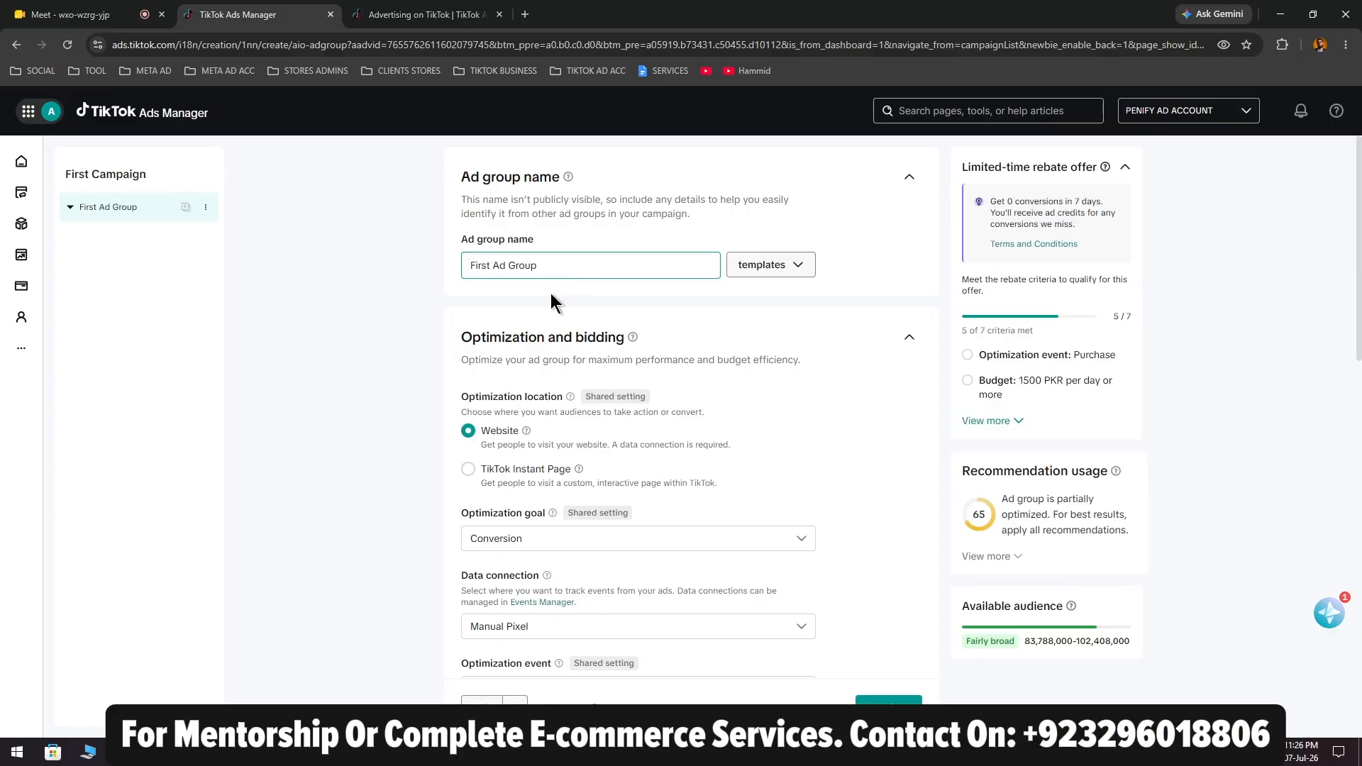
Select Shopify Created Pixel as the ad group's data connection, with Purchase as the optimization event
scroll(388, 383, down, 3)
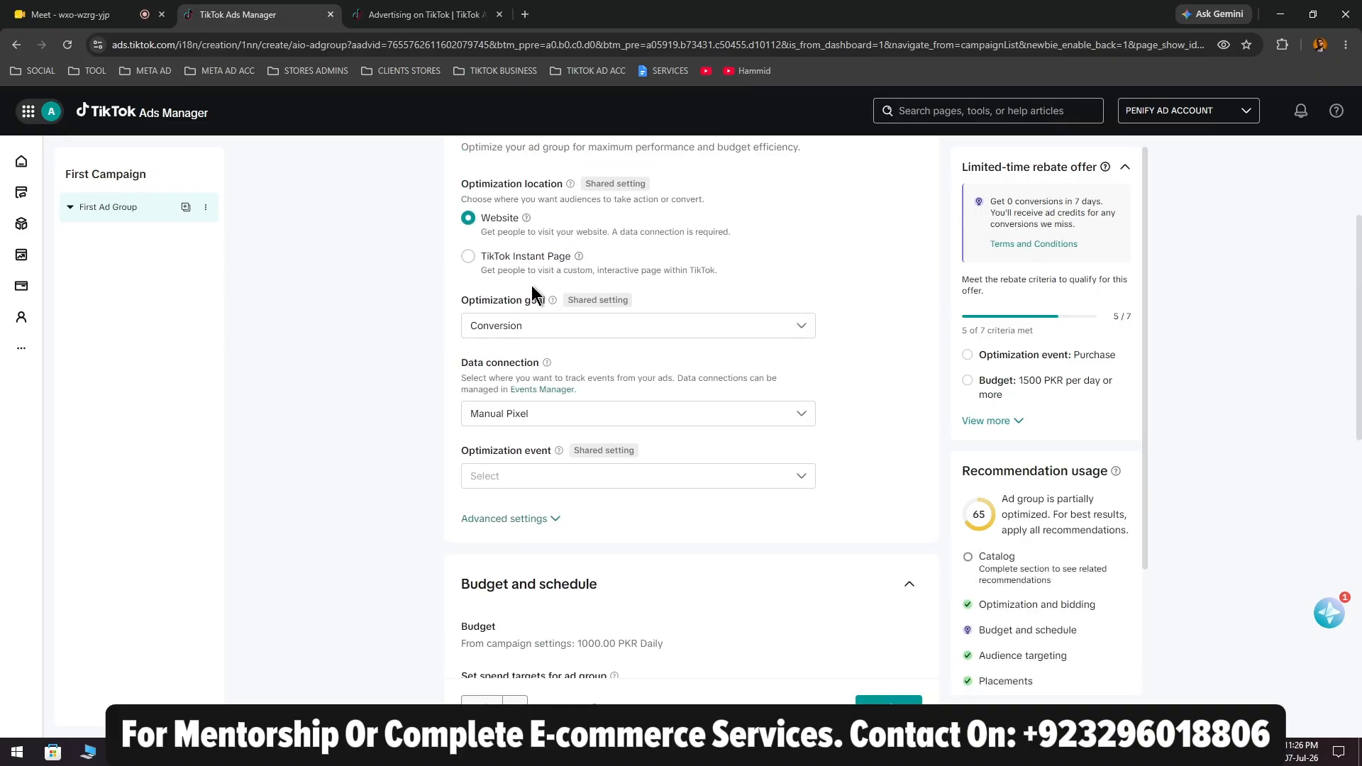
click(550, 416)
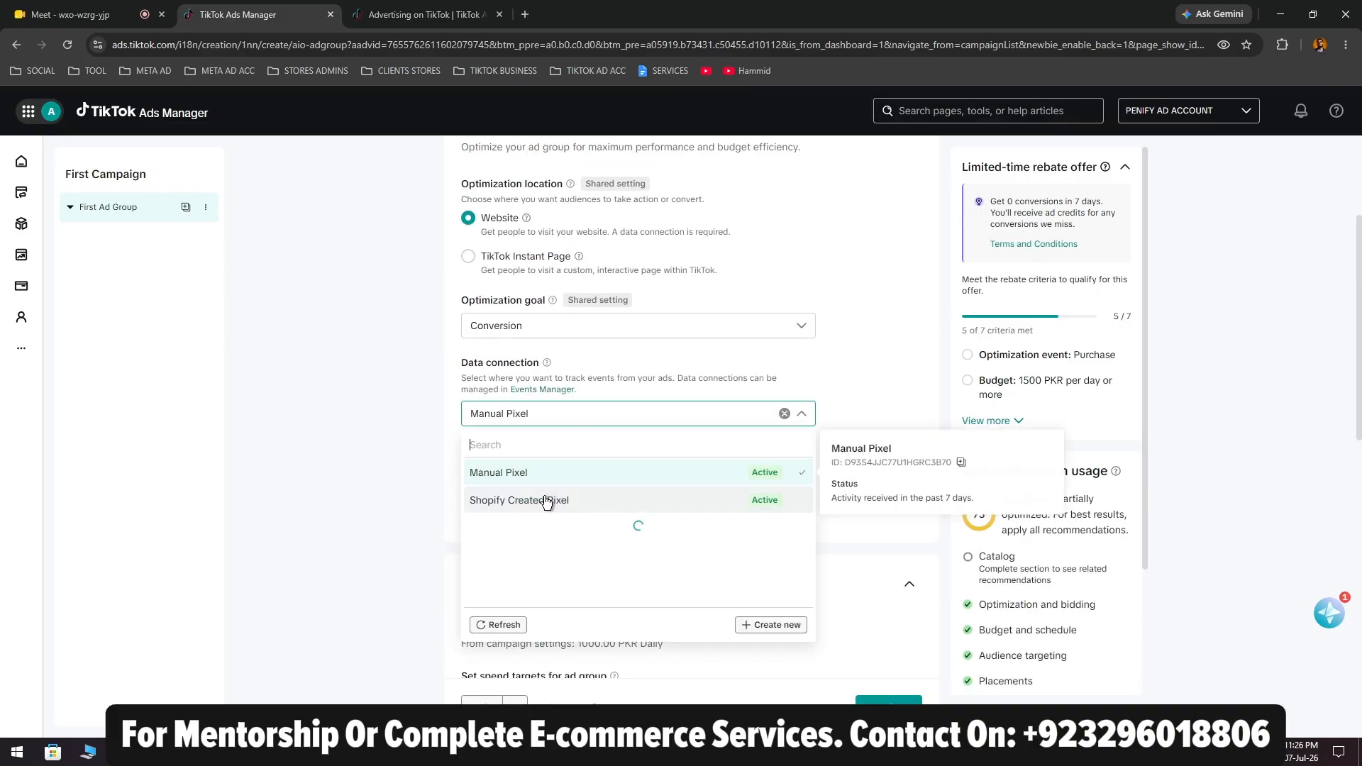
click(517, 499)
click(551, 490)
click(436, 518)
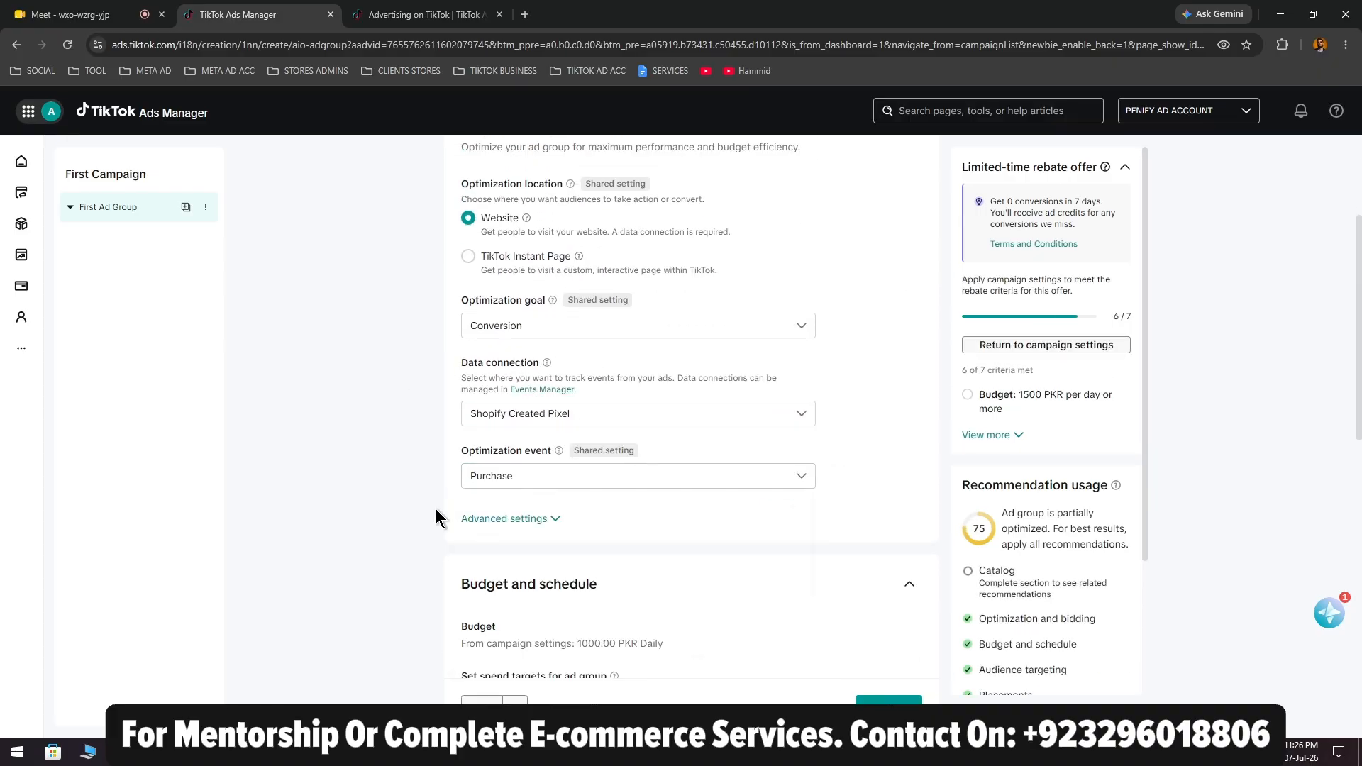
click(494, 520)
click(498, 518)
Examine the ad group's budget and schedule settings, including the additional dayparting options
scroll(568, 554, down, 3)
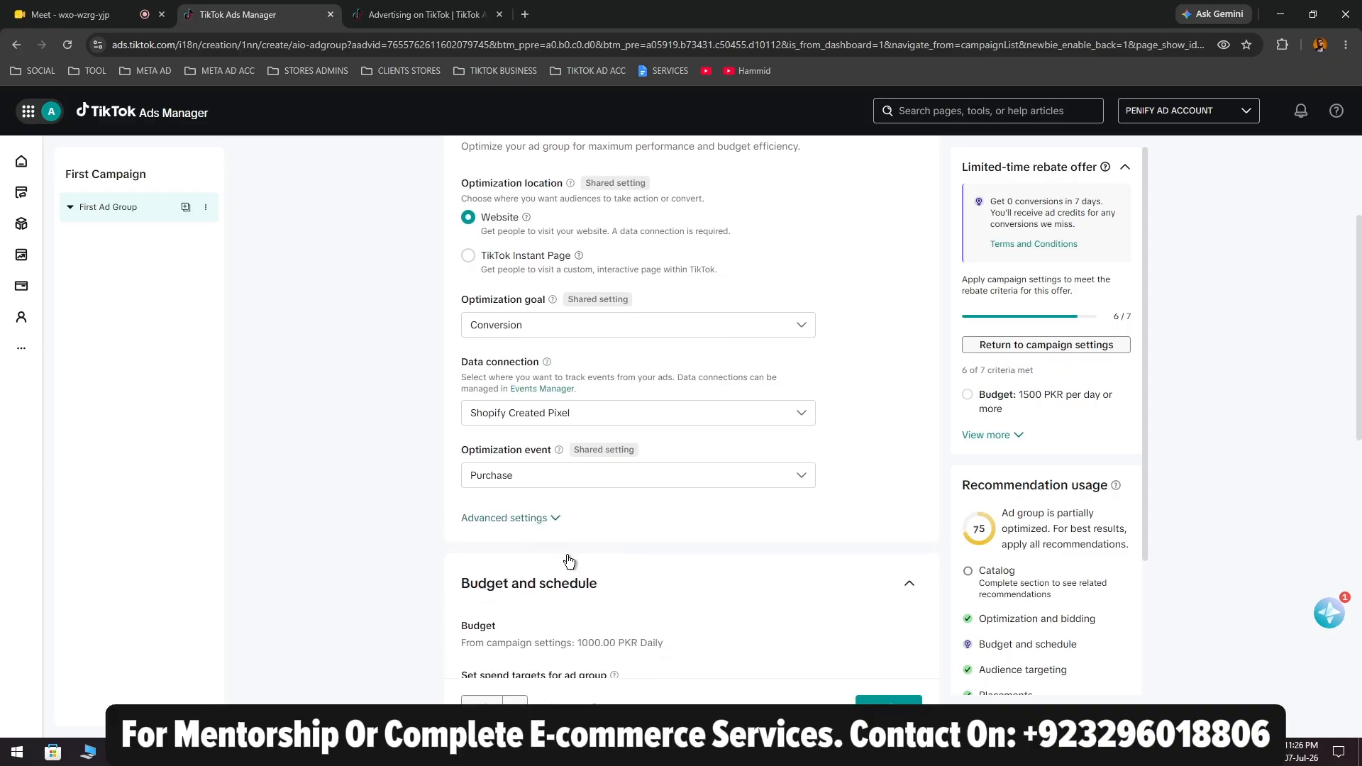
scroll(481, 431, down, 1)
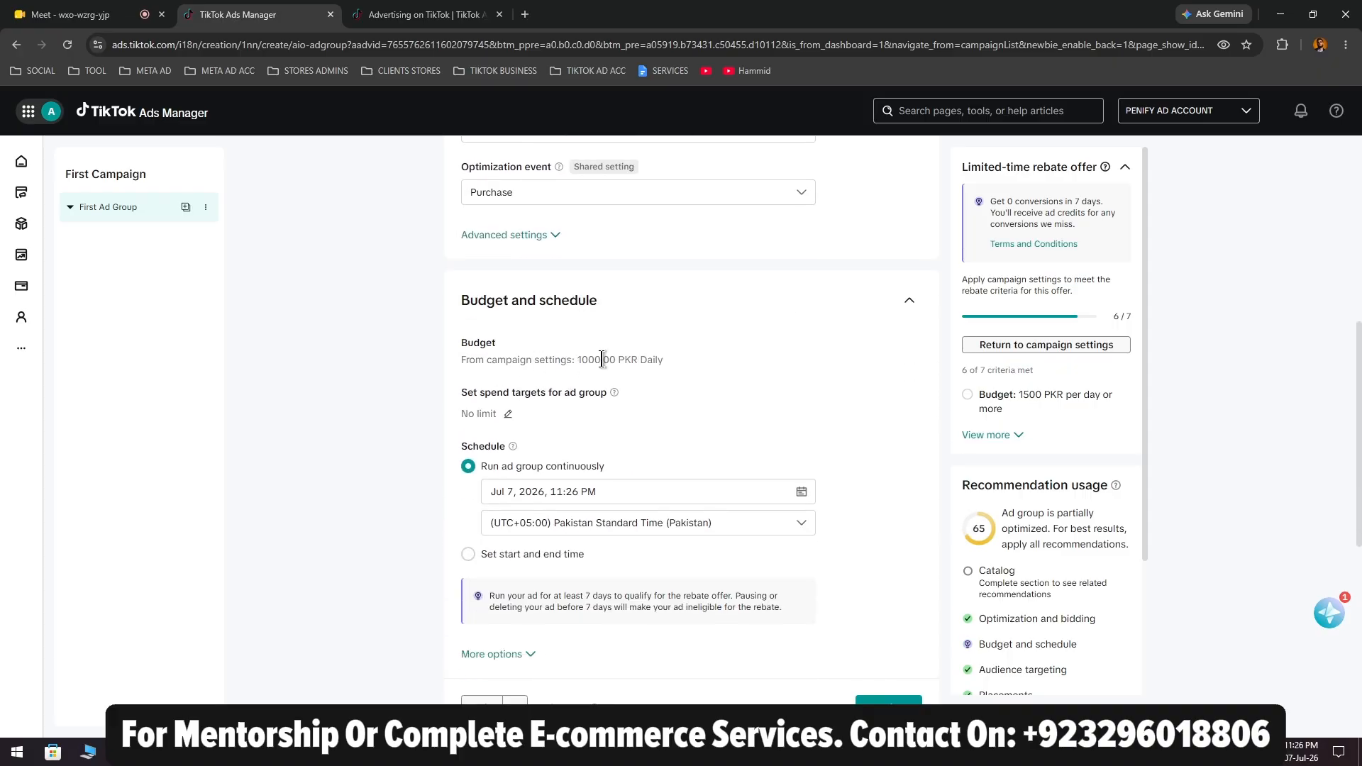
scroll(584, 365, down, 1)
scroll(529, 408, down, 2)
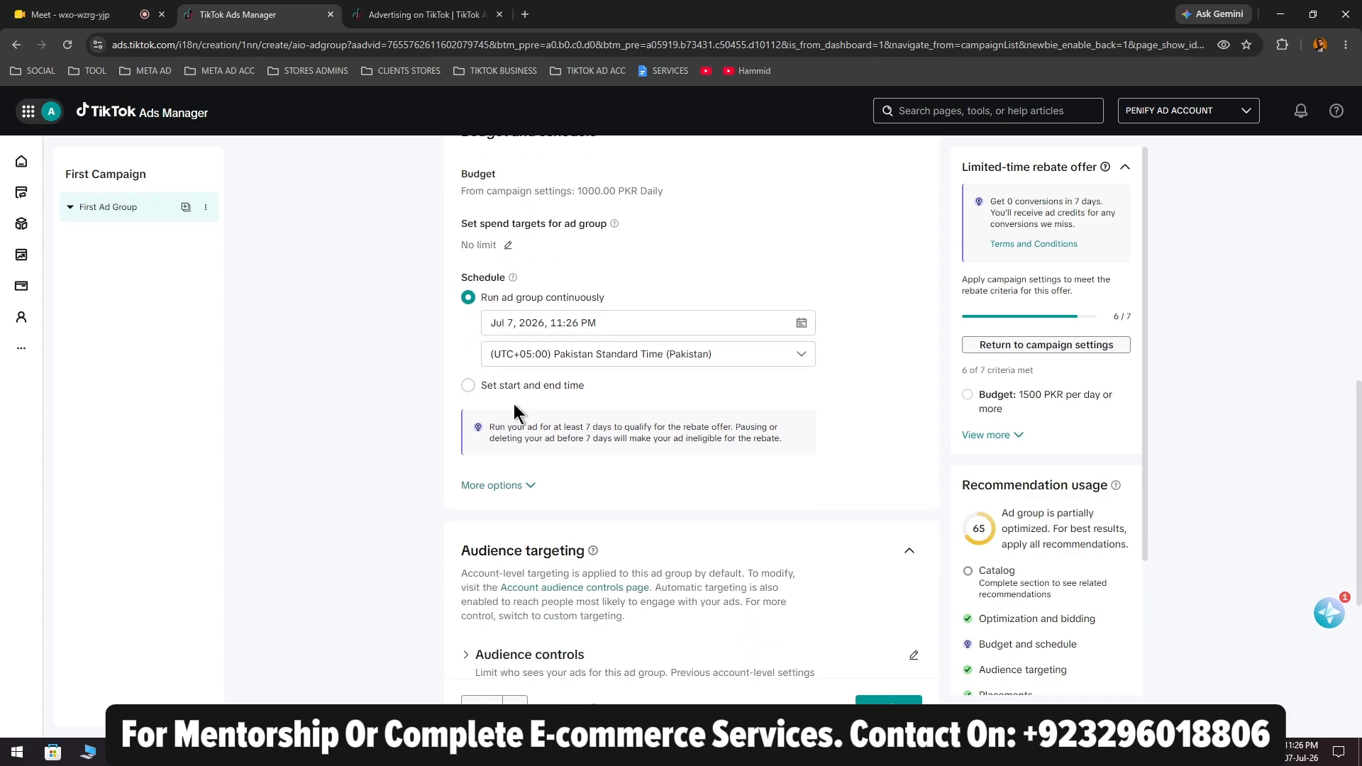
click(514, 442)
scroll(537, 433, down, 2)
scroll(547, 422, down, 2)
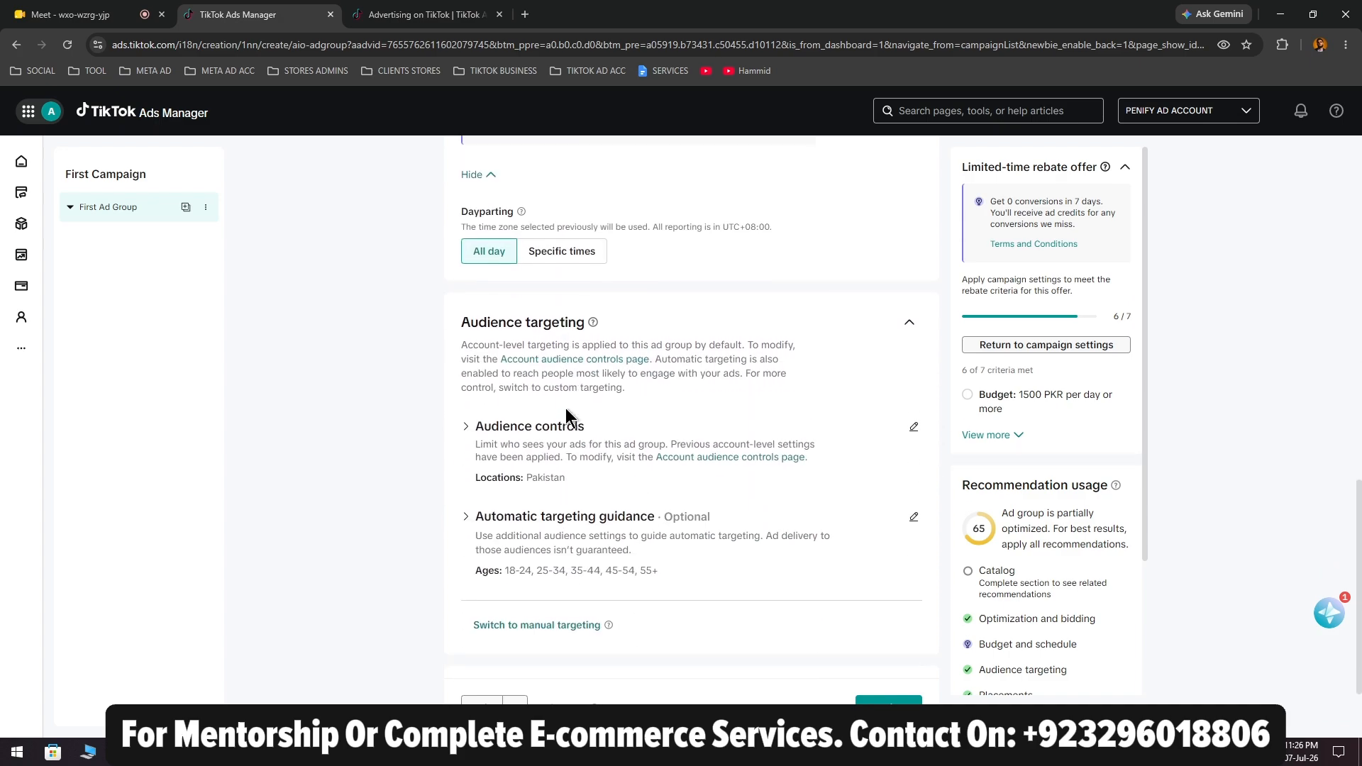
Expand the audience controls and list Pakistan's provinces and territories in the location targeting
click(865, 410)
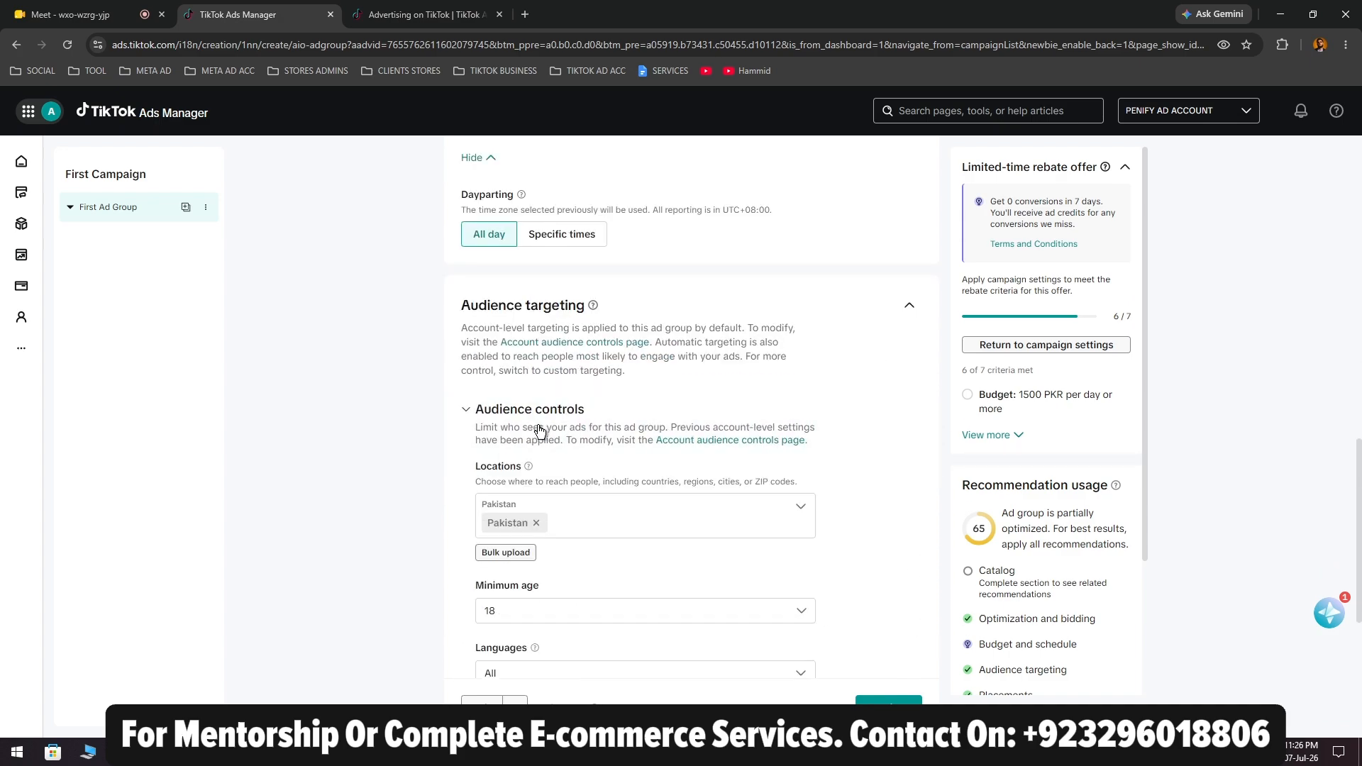
scroll(536, 430, down, 2)
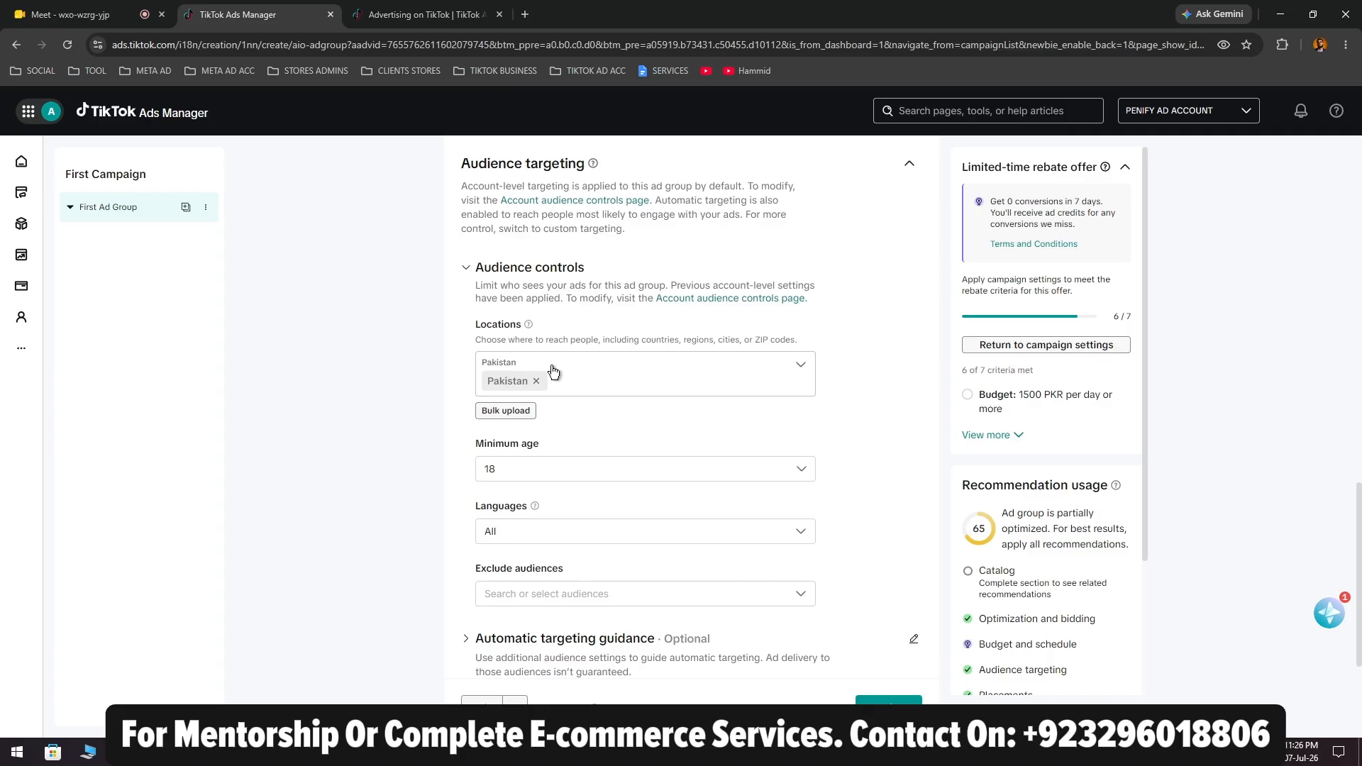
click(803, 369)
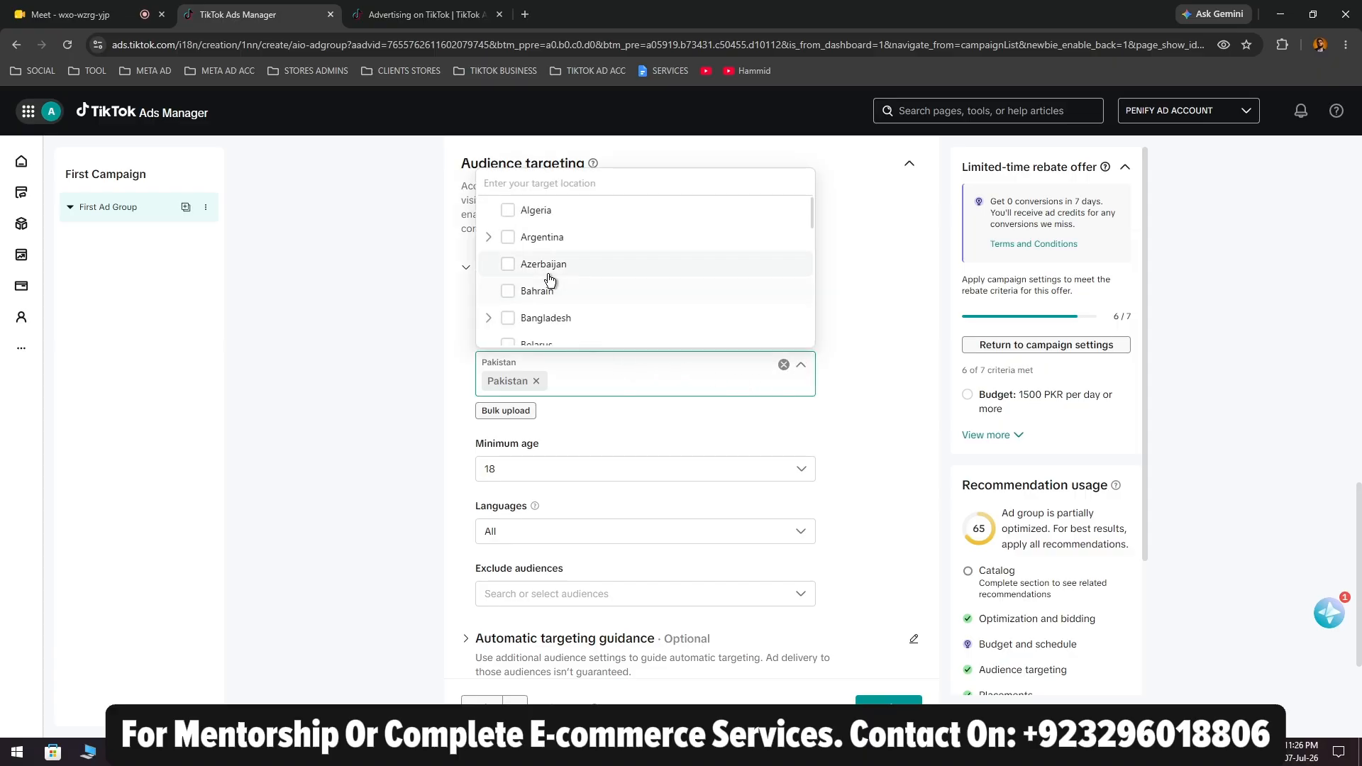
scroll(550, 278, down, 15)
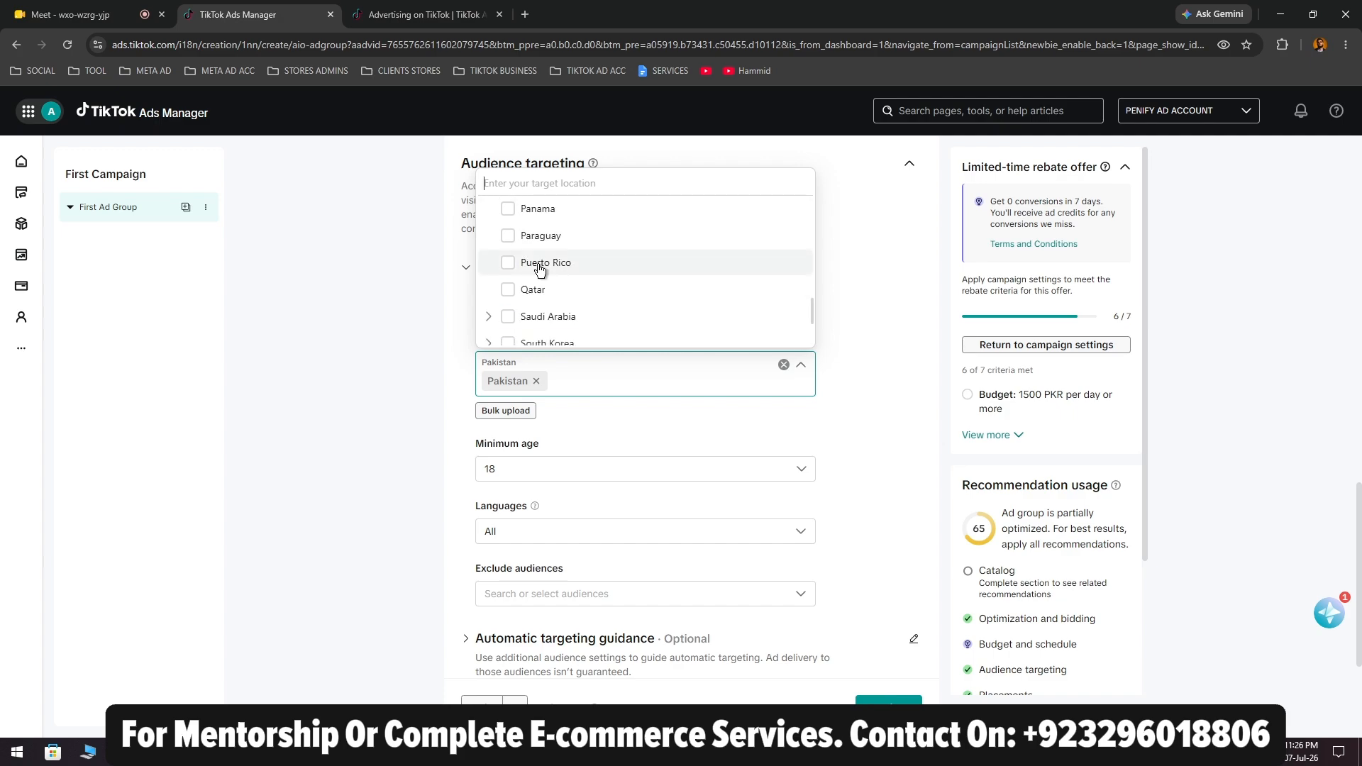
scroll(490, 291, up, 3)
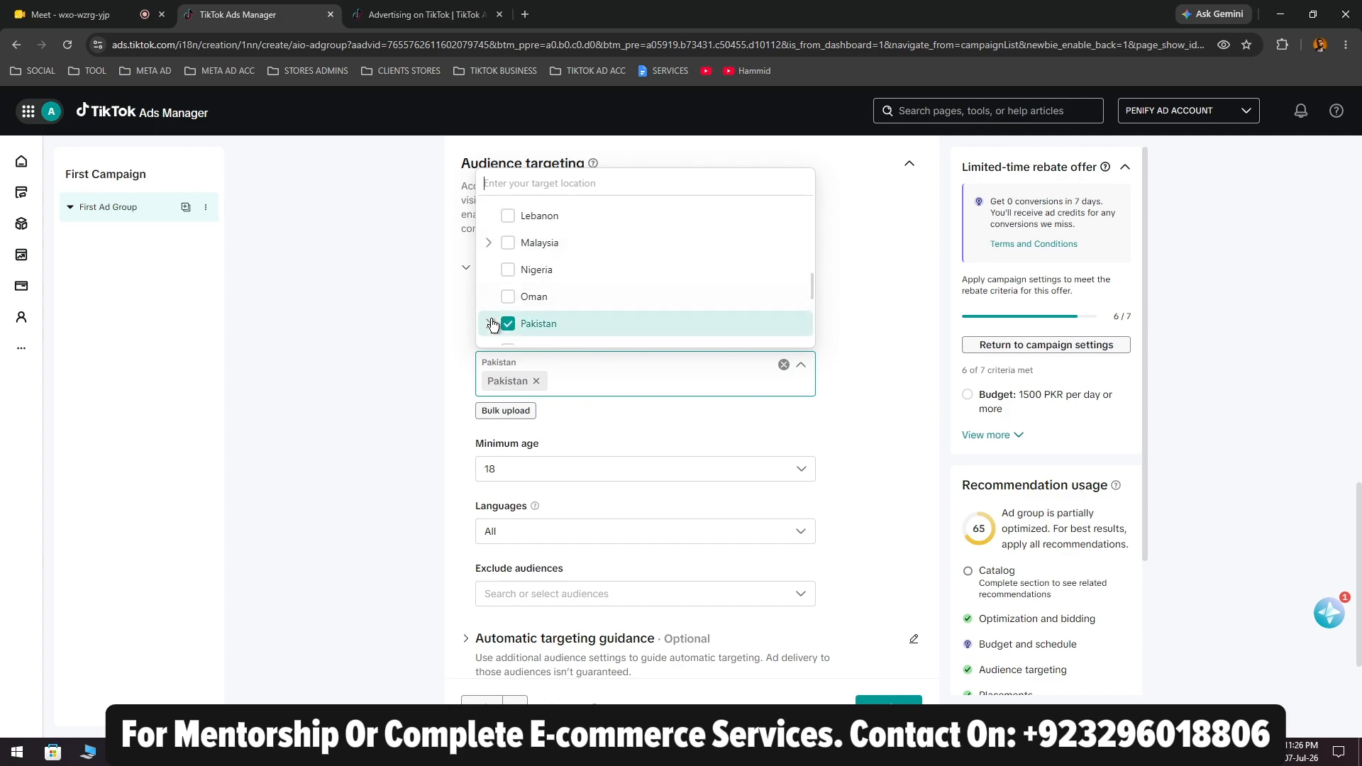
click(489, 324)
scroll(539, 283, down, 3)
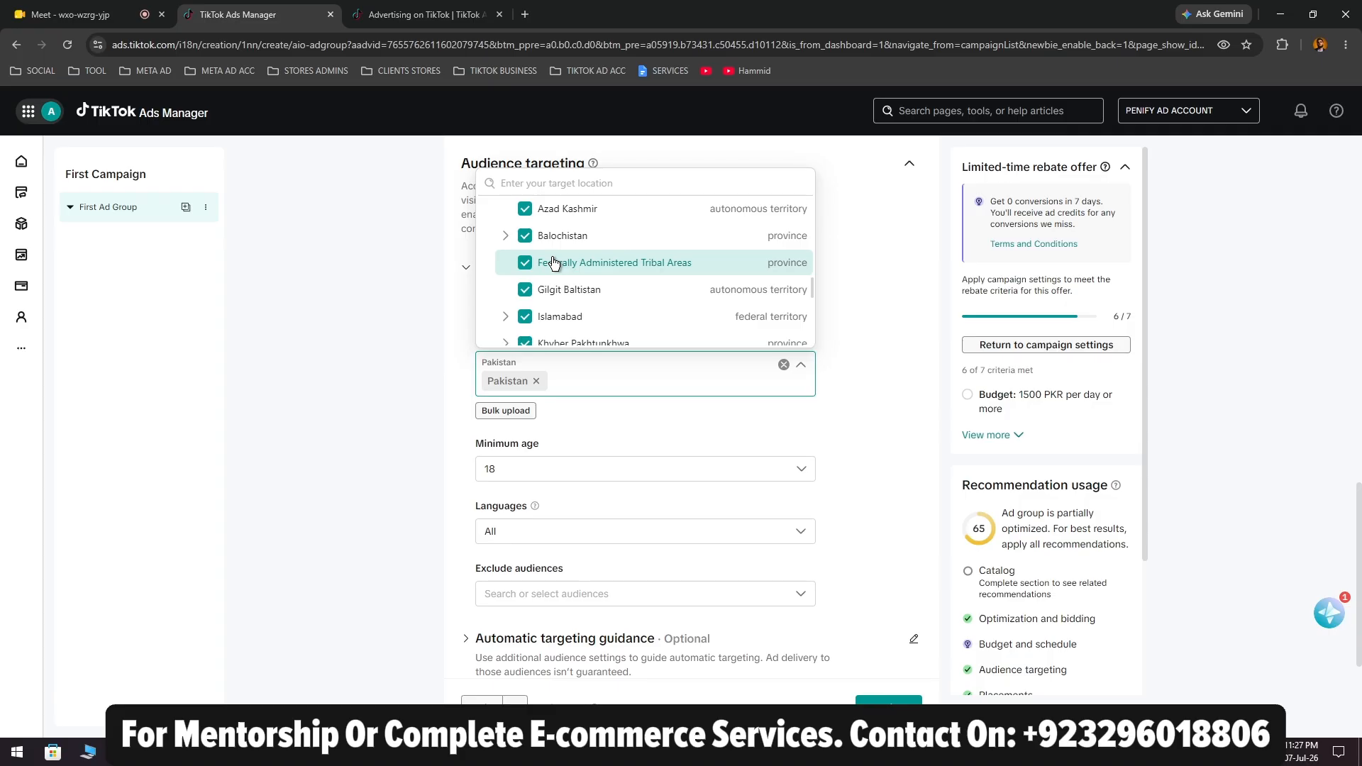
scroll(554, 263, up, 1)
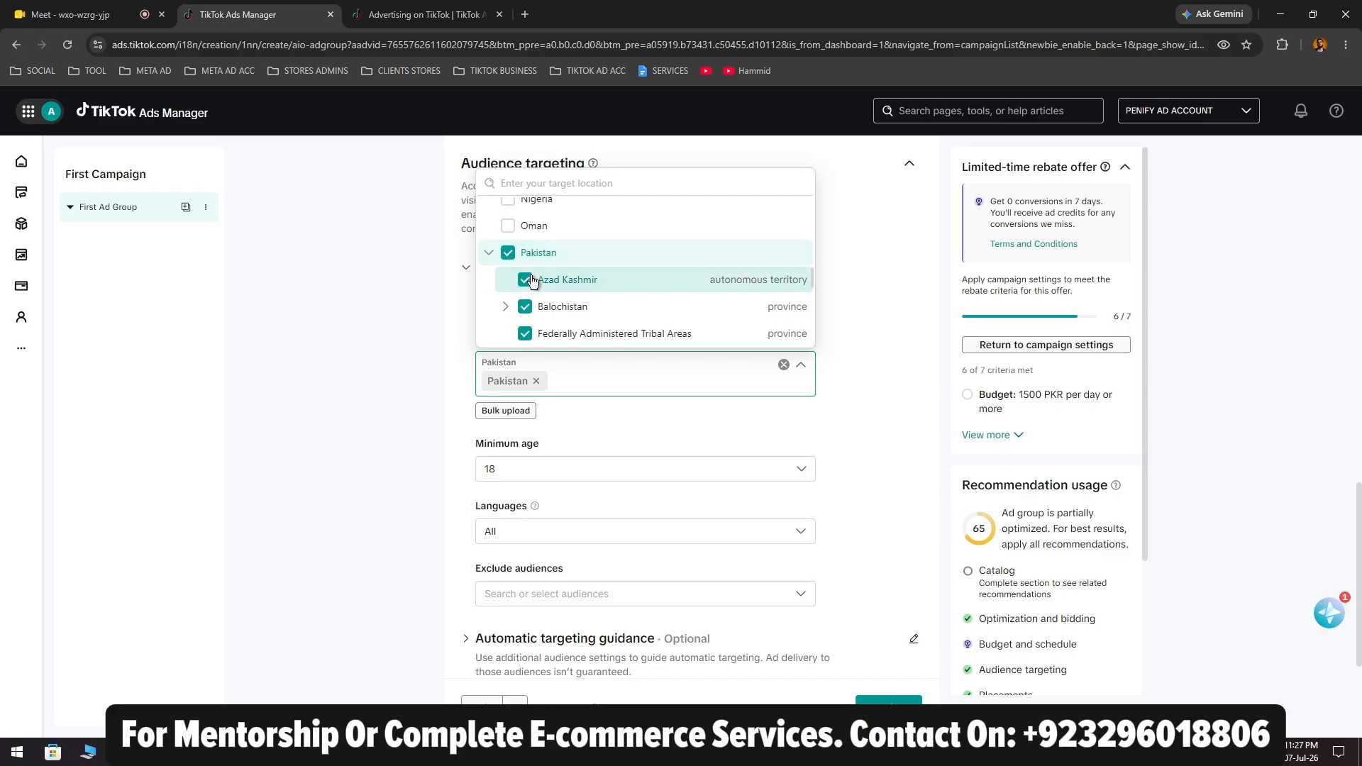
Remove Azad Kashmir, Federally Administered Tribal Areas, Gilgit Baltistan and Khyber Pakhtunkhwa from the targeted locations in Pakistan
click(525, 280)
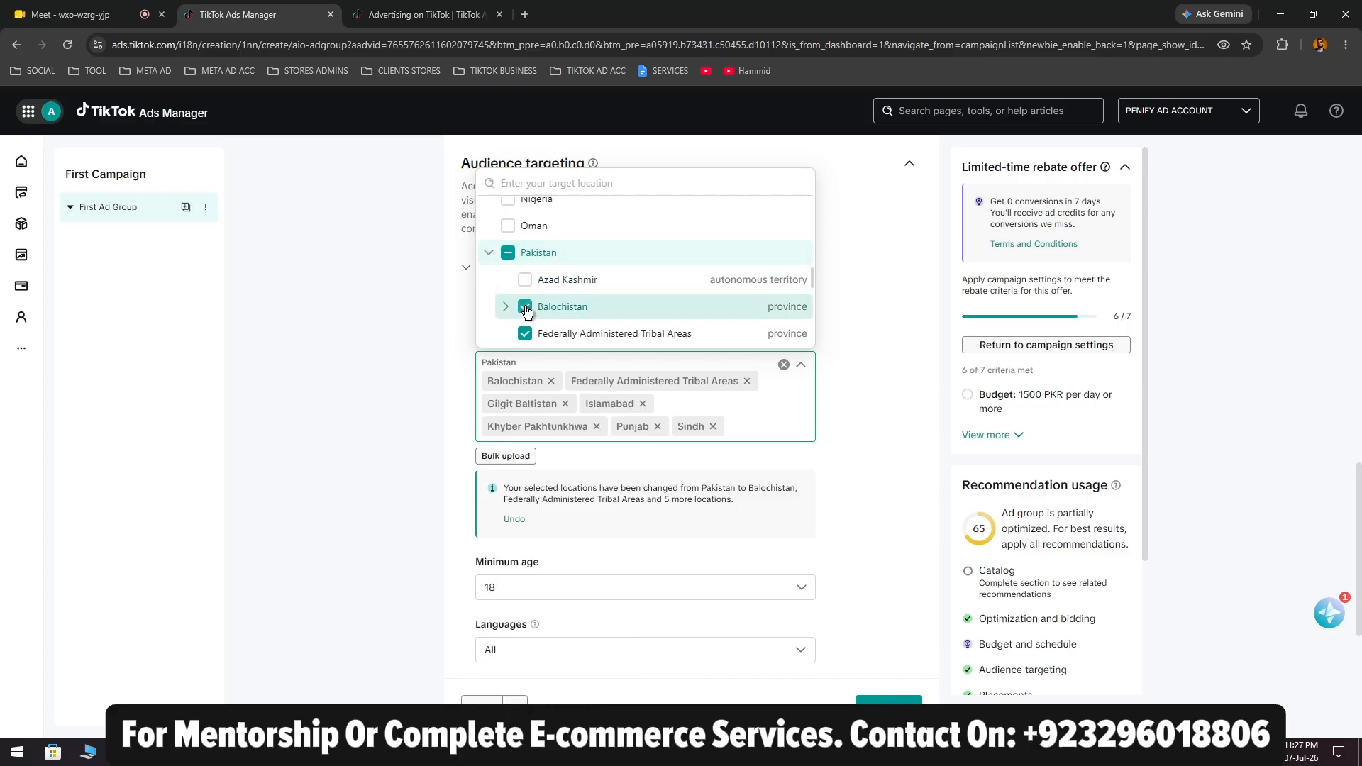
scroll(530, 309, down, 1)
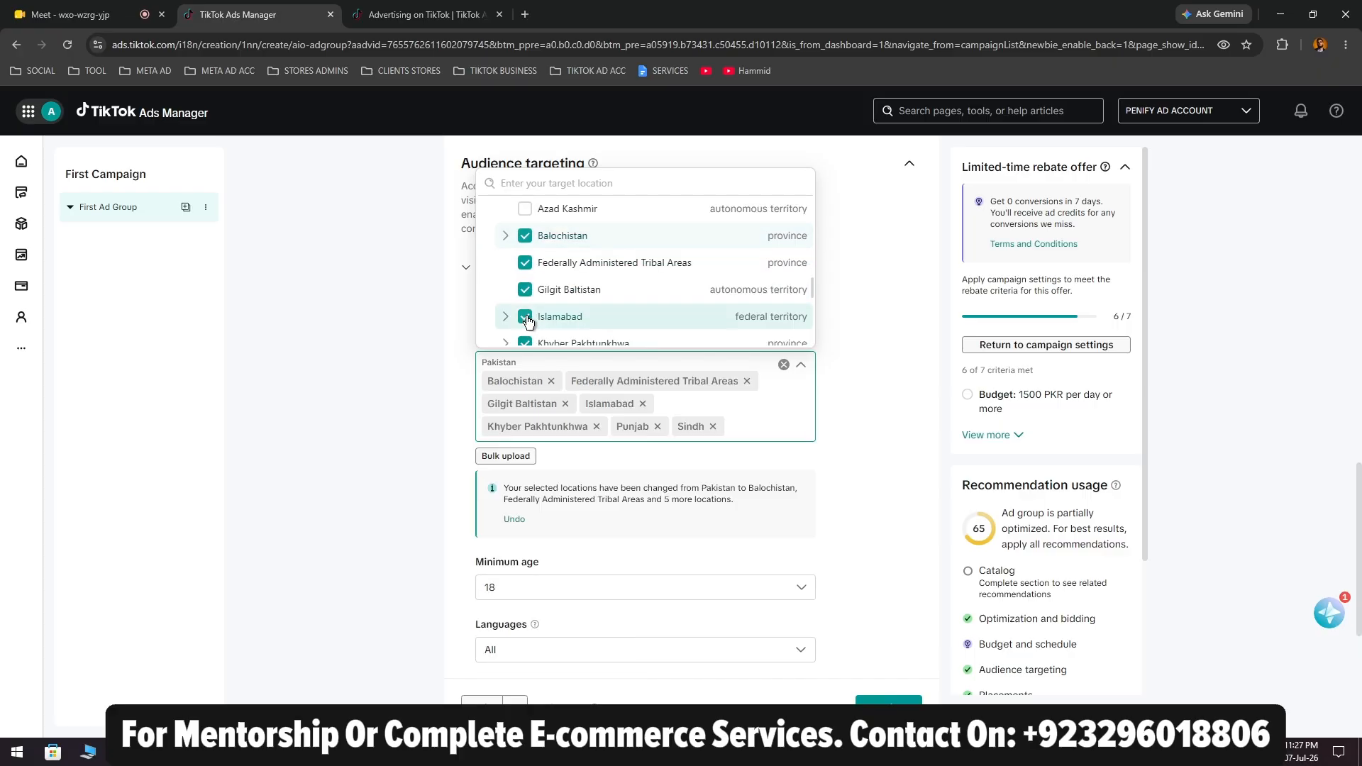
click(525, 263)
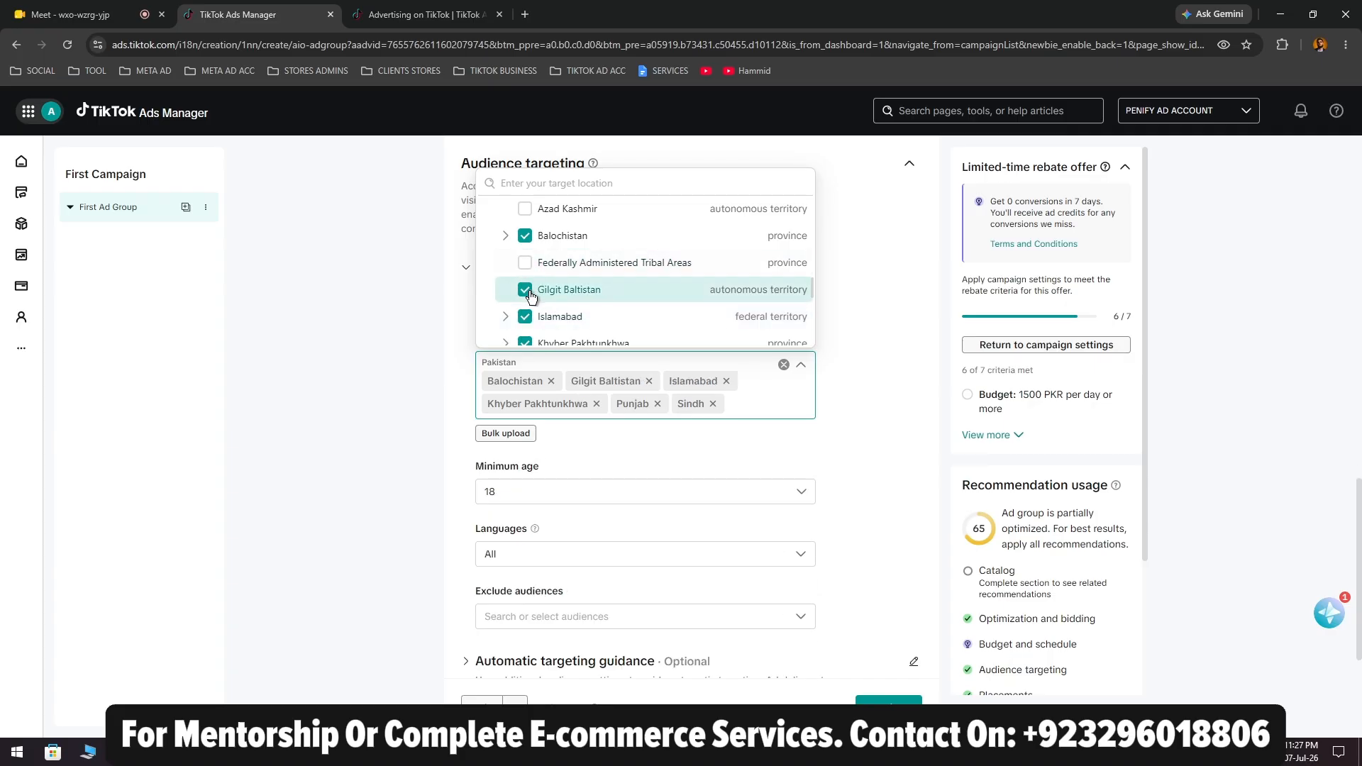
click(525, 289)
scroll(527, 291, down, 1)
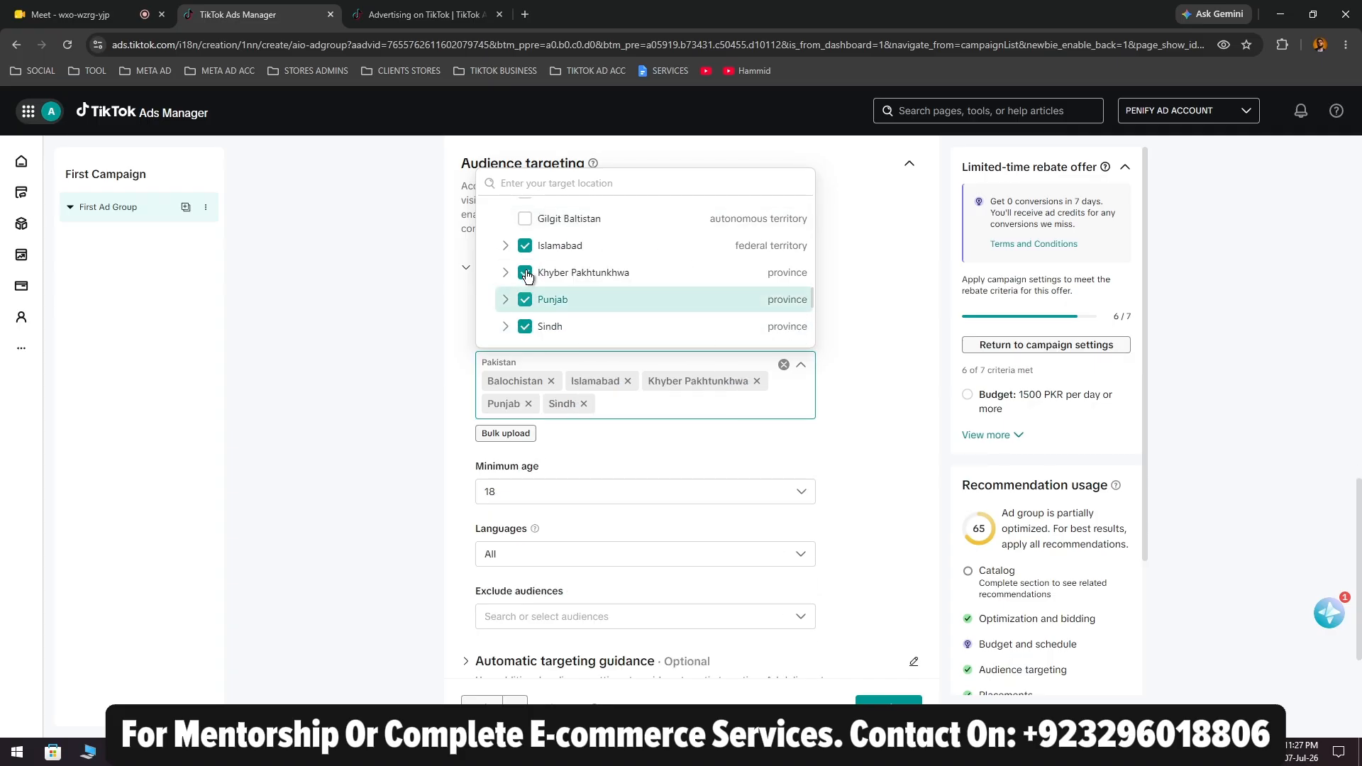
click(525, 272)
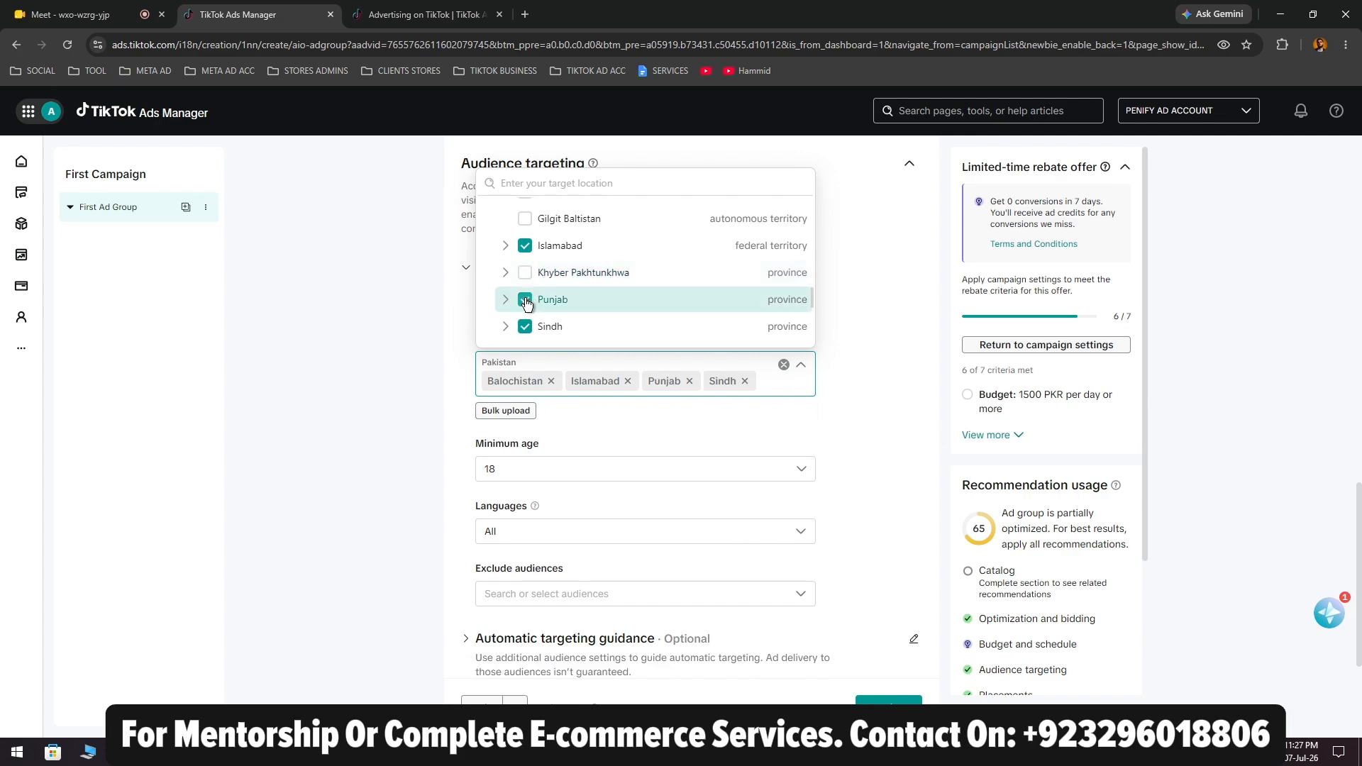
scroll(548, 302, down, 1)
scroll(559, 315, up, 1)
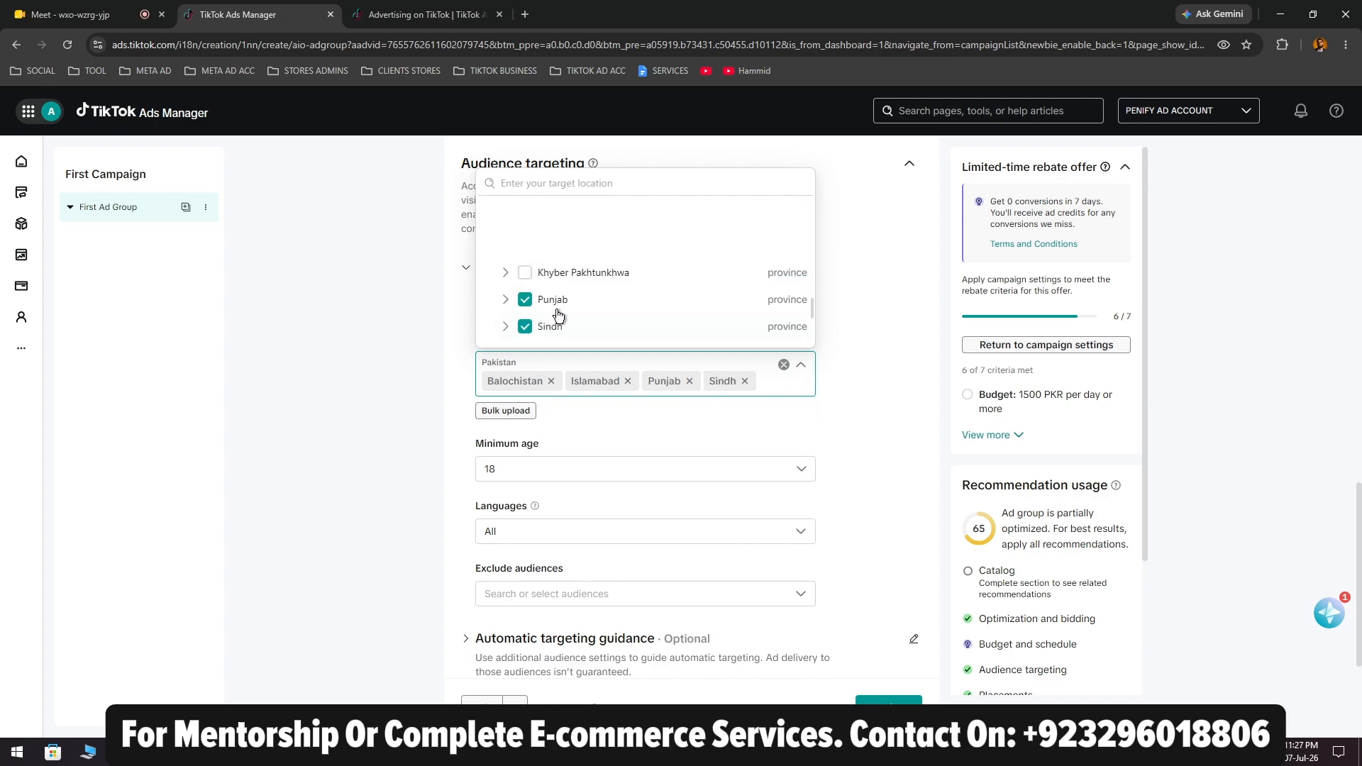
Add Gilgit Baltistan back to the ad group's targeted locations in Pakistan
click(431, 362)
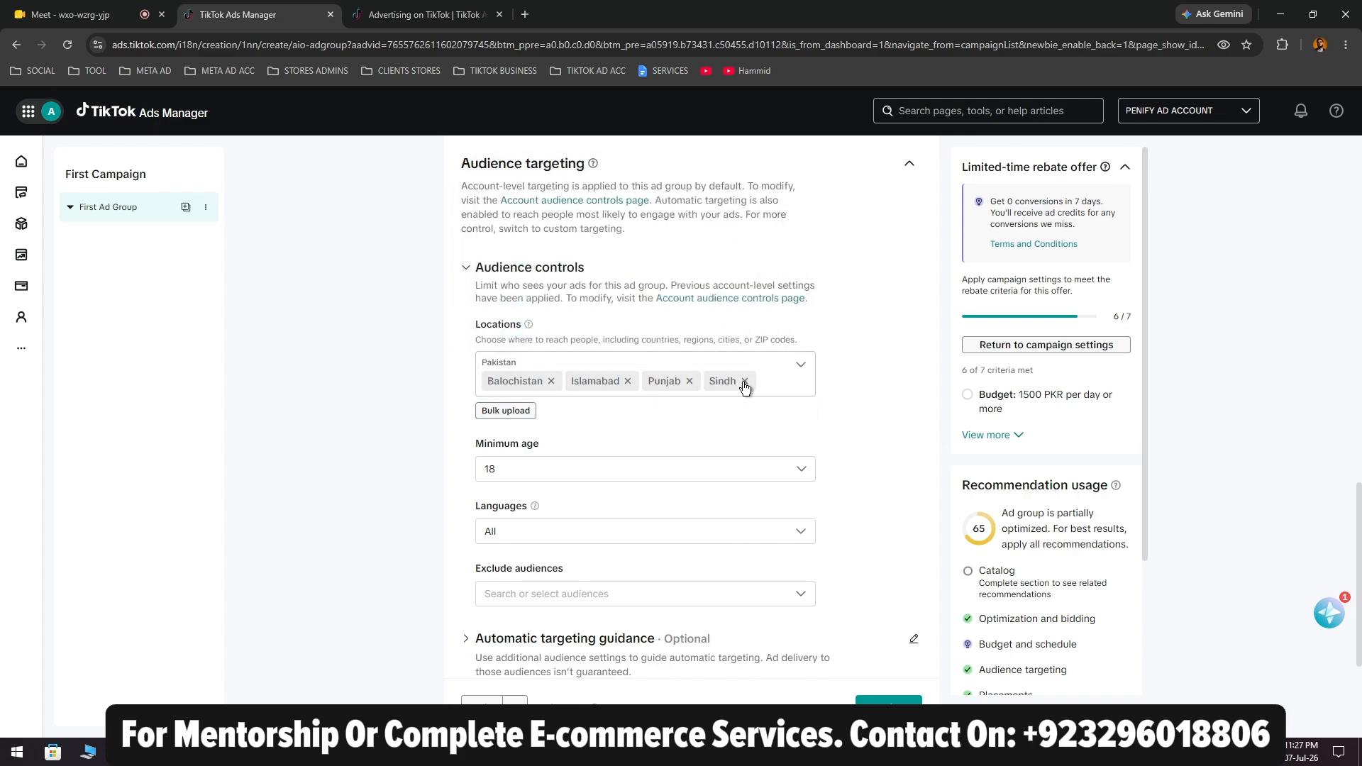
click(801, 369)
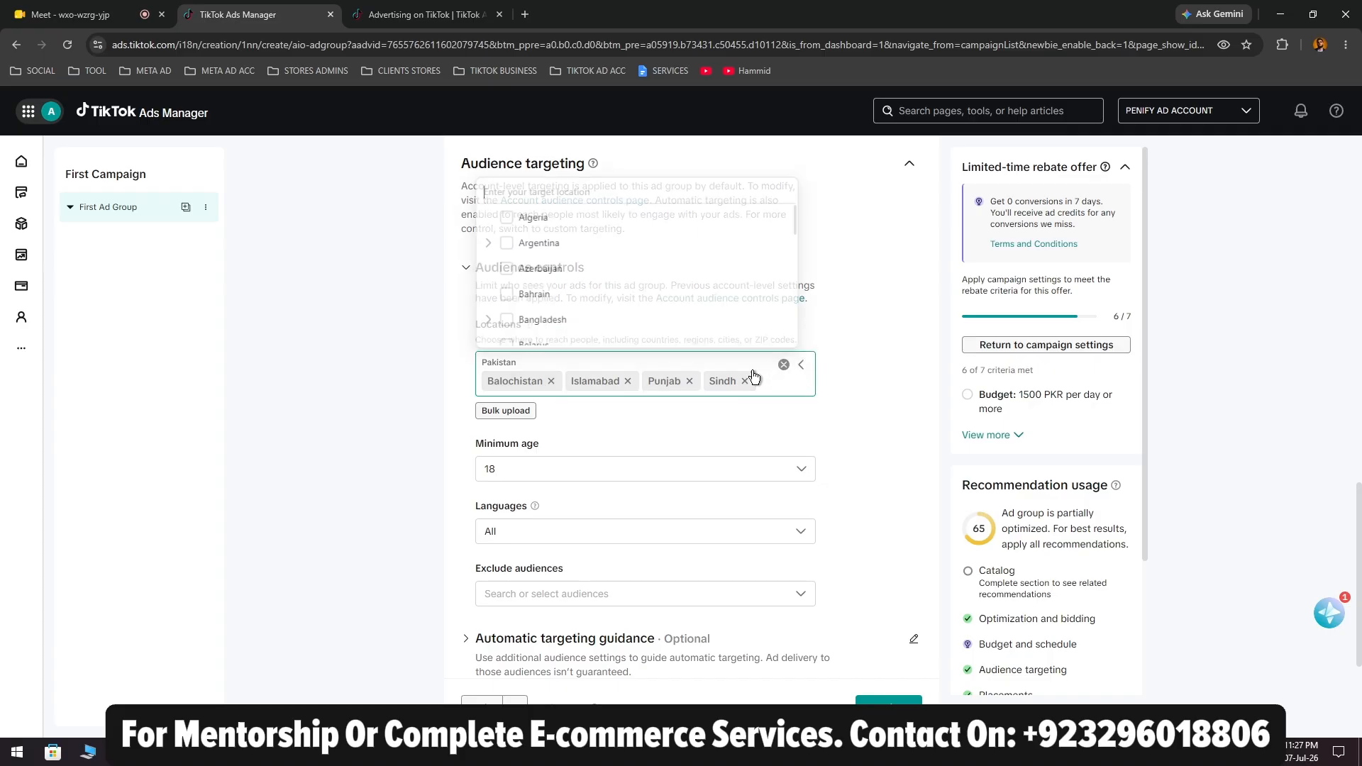
scroll(522, 305, down, 1)
scroll(518, 302, down, 10)
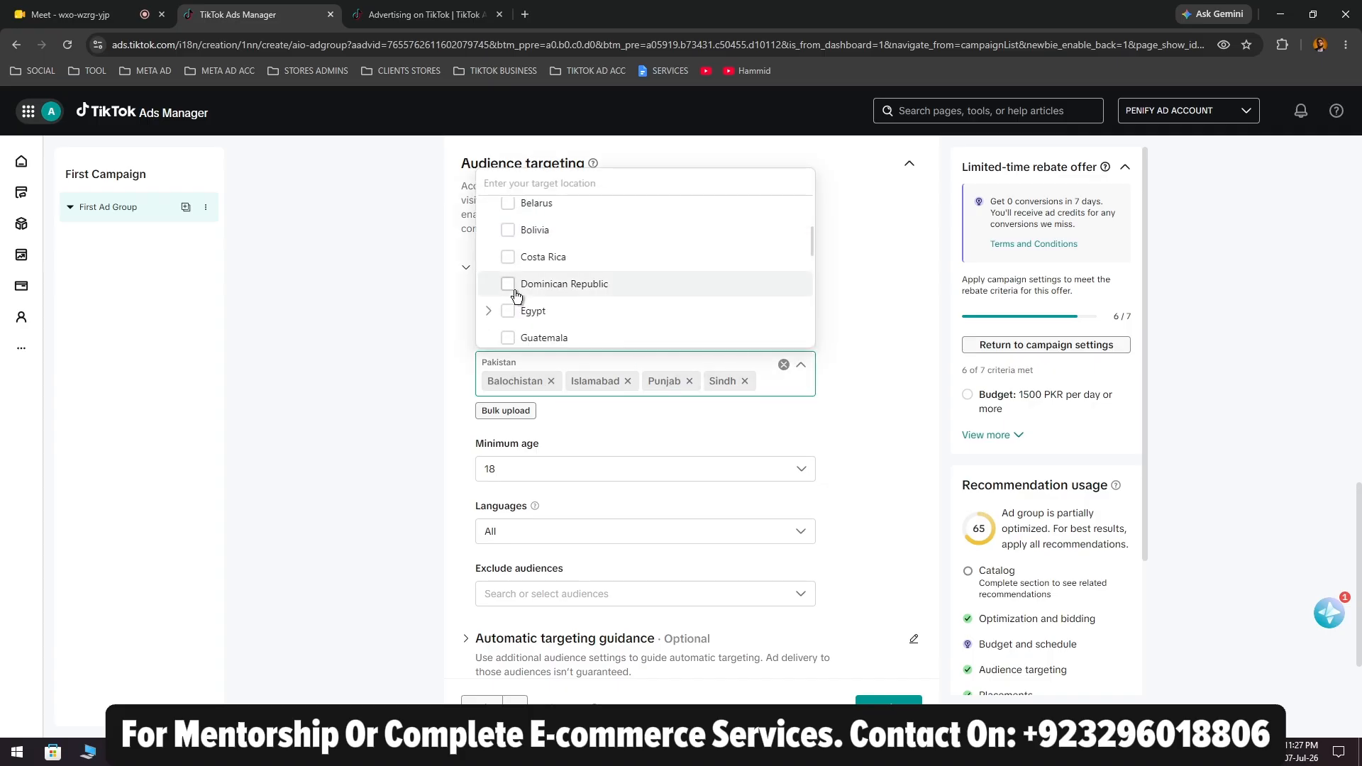
scroll(505, 254, up, 3)
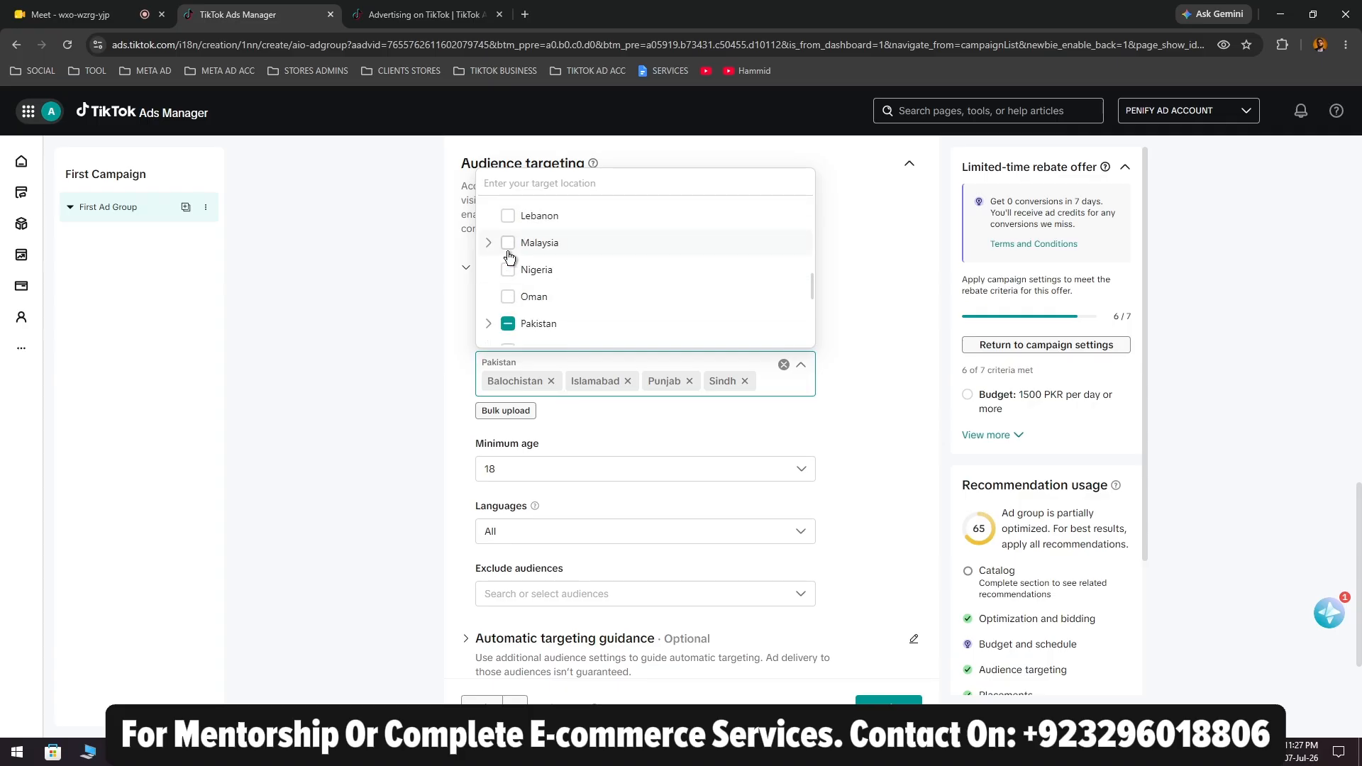
click(492, 321)
scroll(500, 291, up, 1)
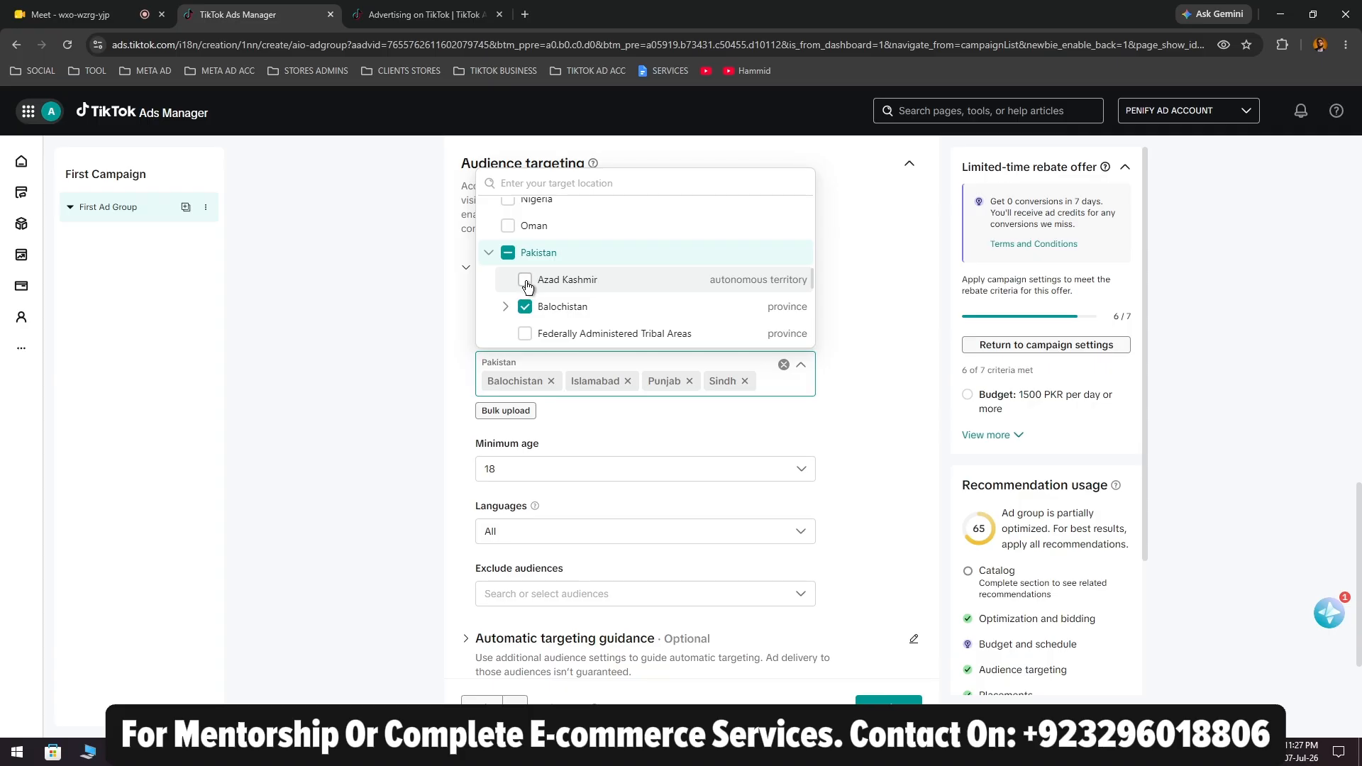
scroll(527, 286, down, 1)
click(526, 291)
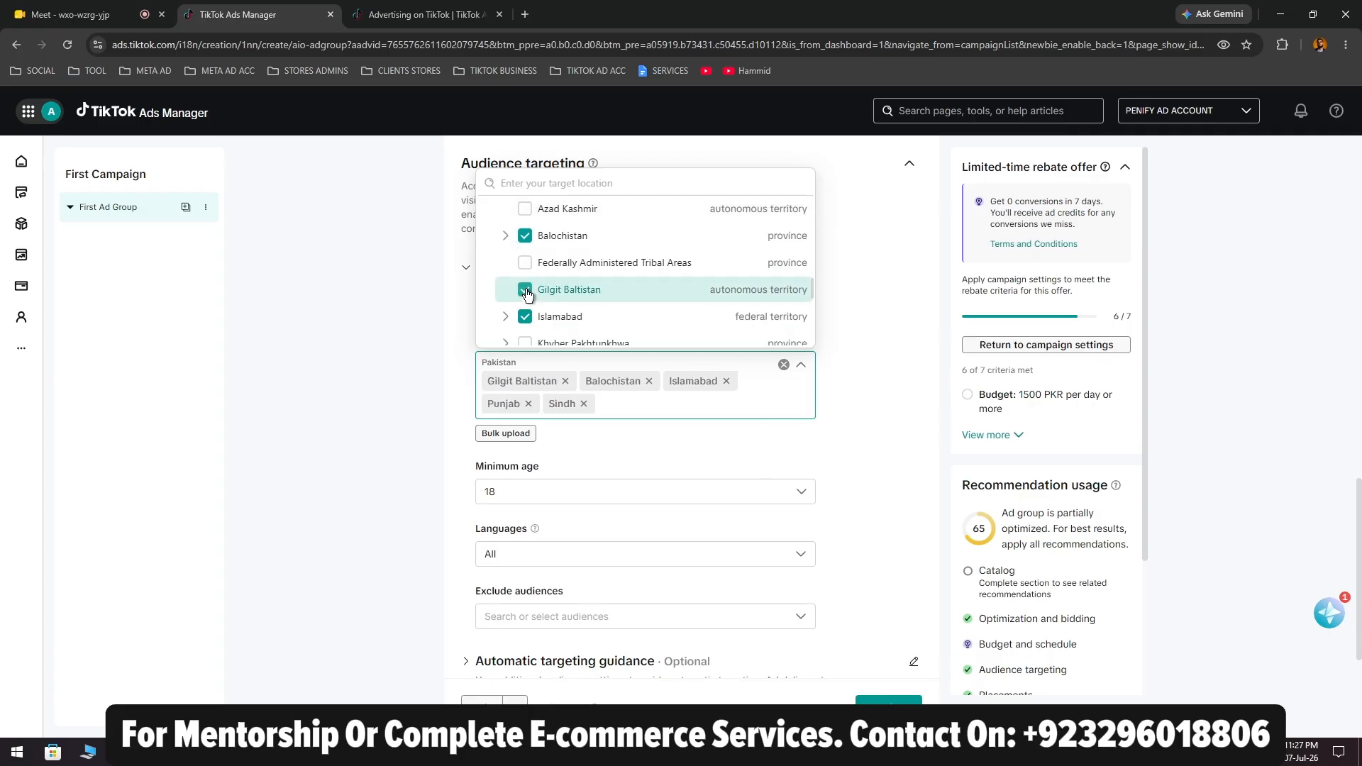
Include Khyber Pakhtunkhwa among Pakistan's targeted provinces and close the location list
scroll(527, 290, down, 1)
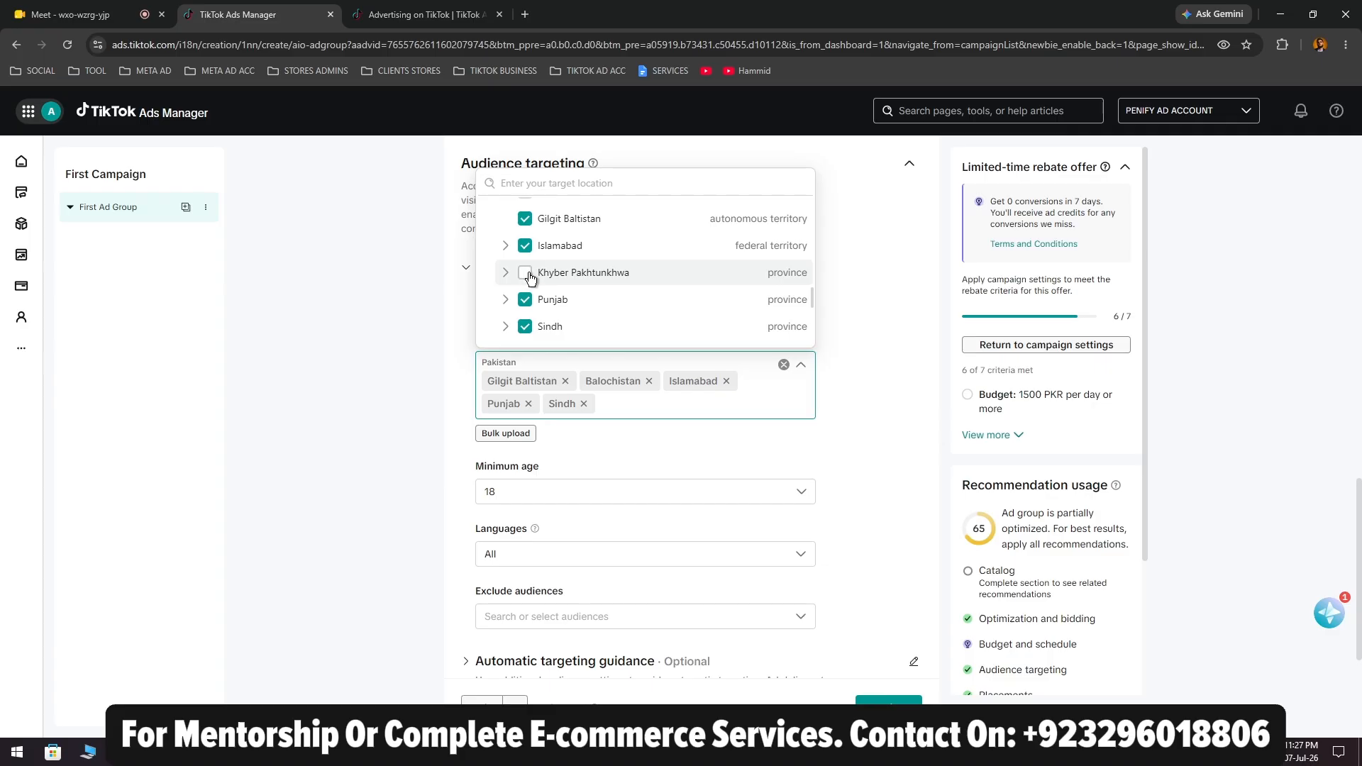
click(526, 273)
scroll(561, 295, up, 1)
scroll(563, 297, down, 2)
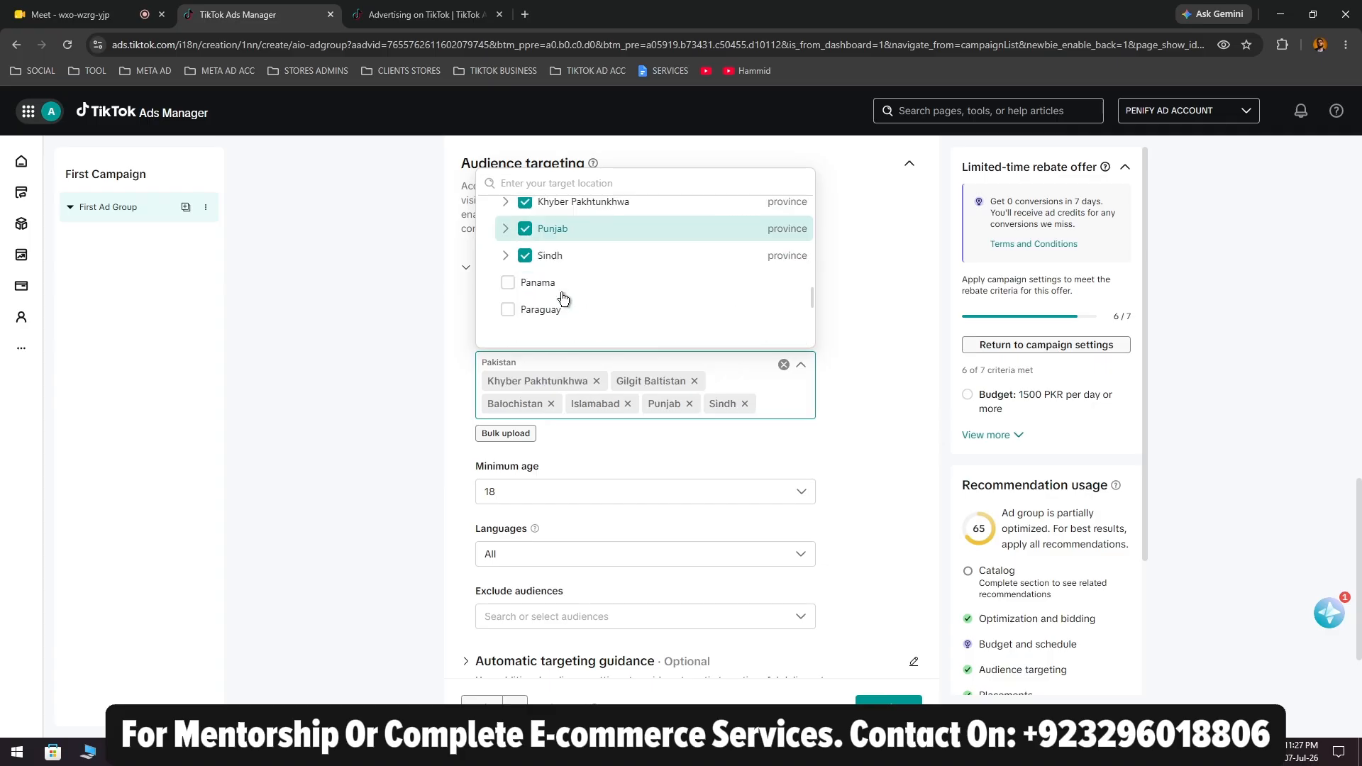
scroll(563, 296, down, 1)
scroll(563, 291, up, 3)
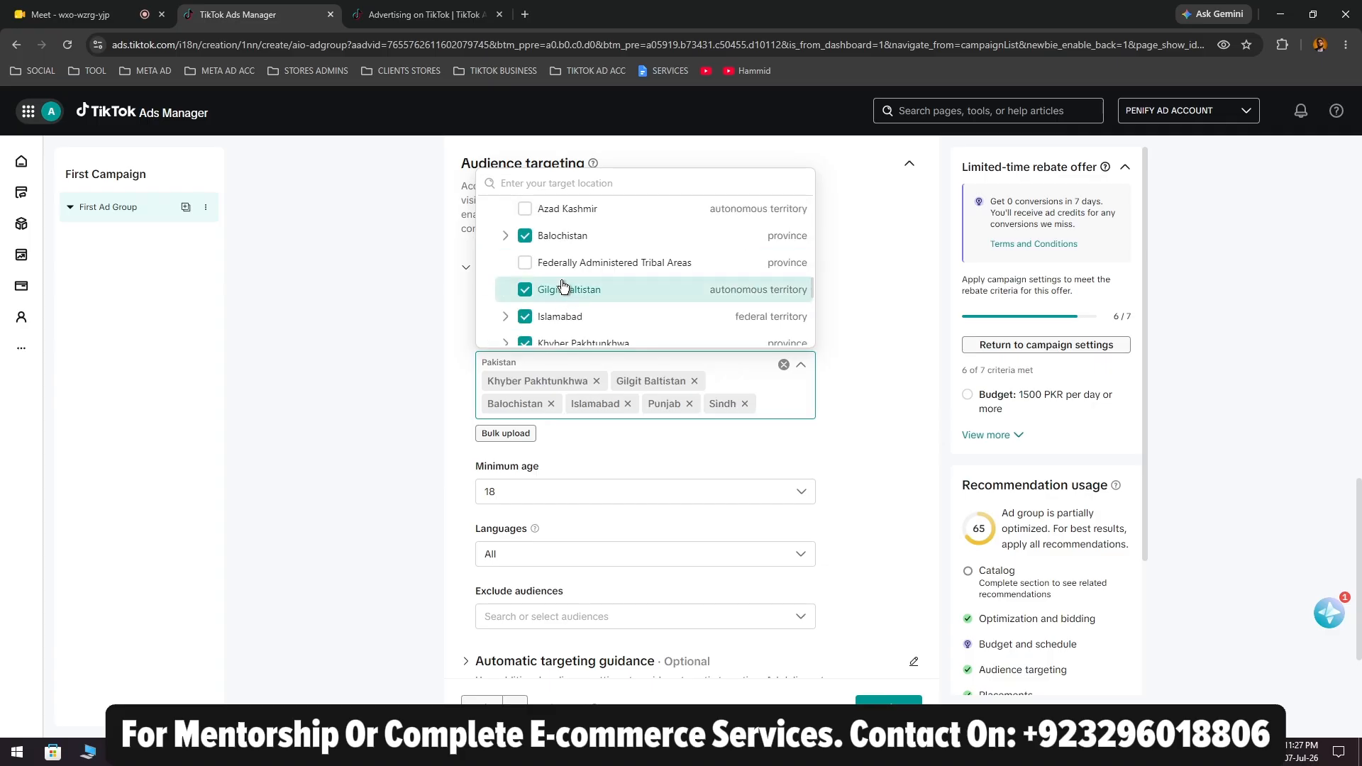
scroll(562, 286, up, 1)
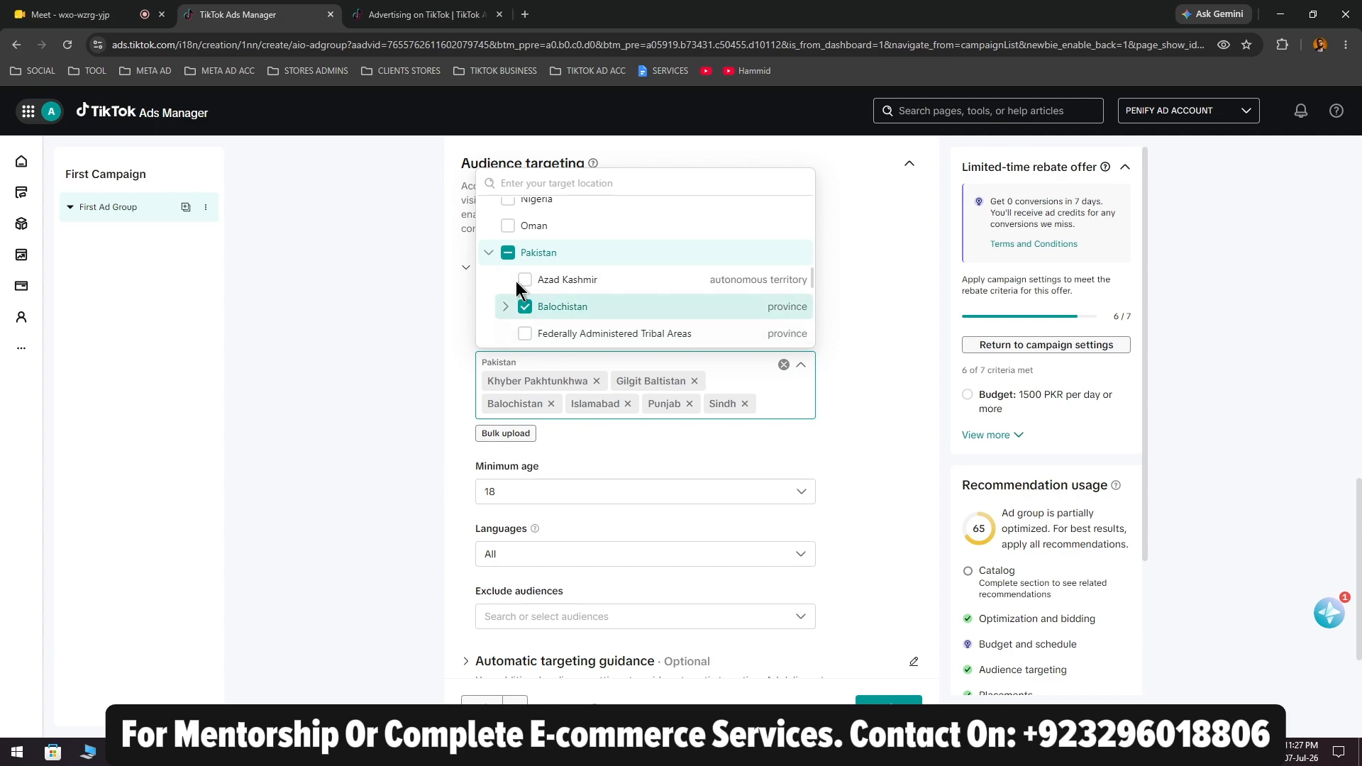
click(490, 254)
click(407, 330)
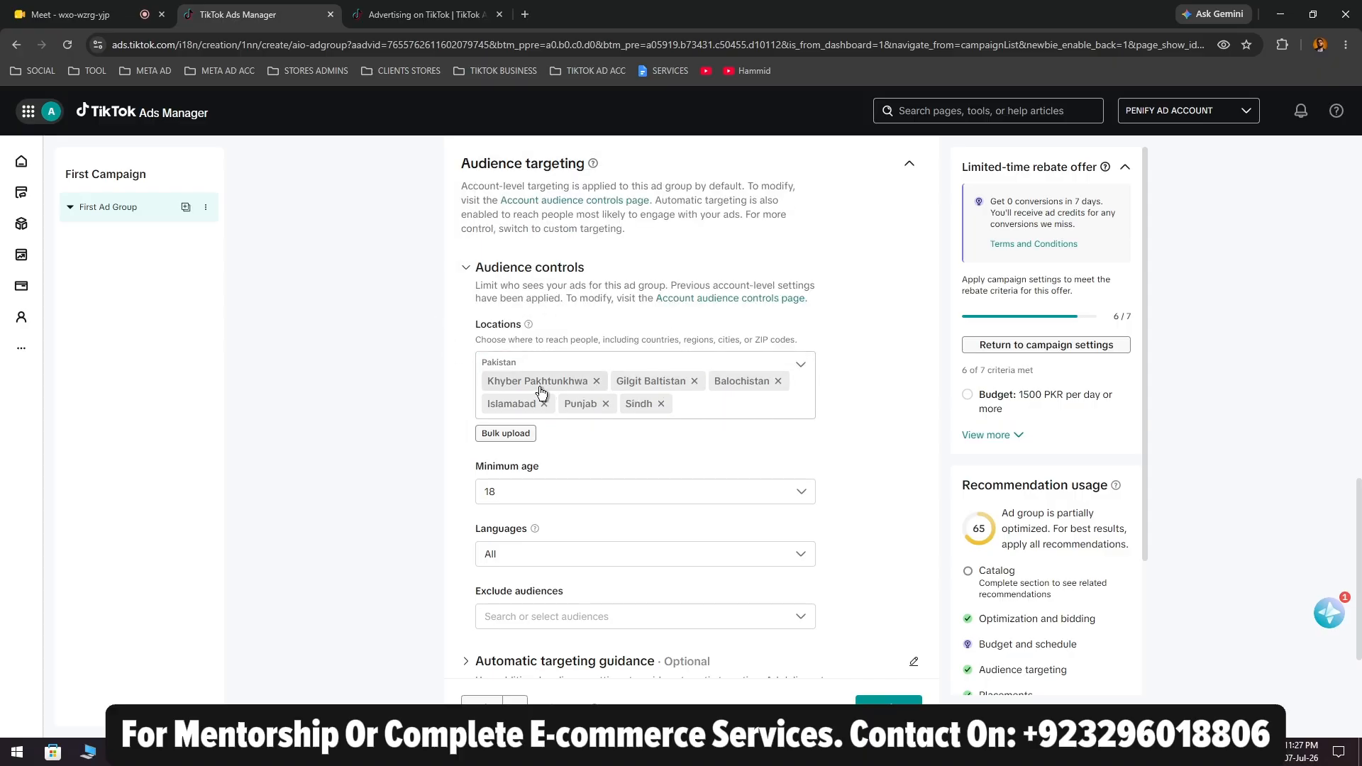
Check which minimum age options the audience controls offer
scroll(642, 404, down, 2)
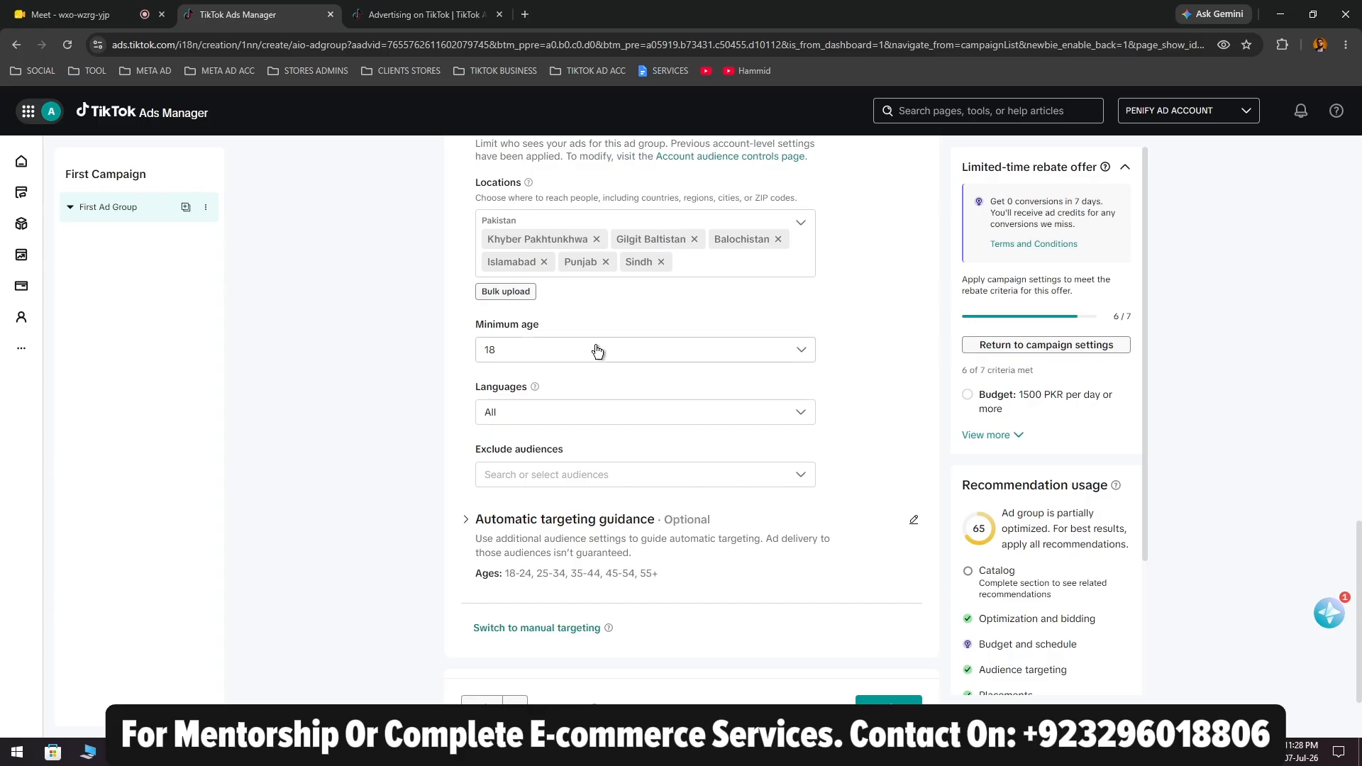
click(597, 350)
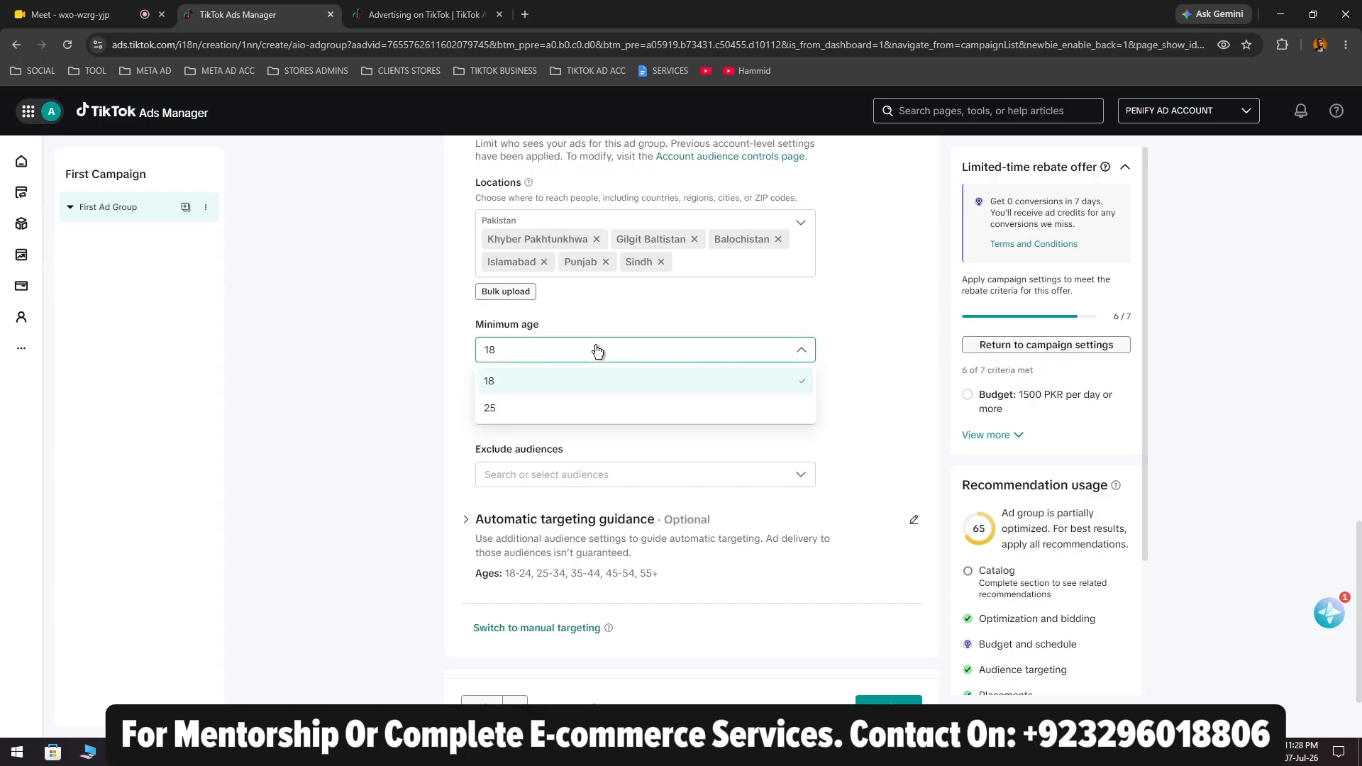
click(409, 397)
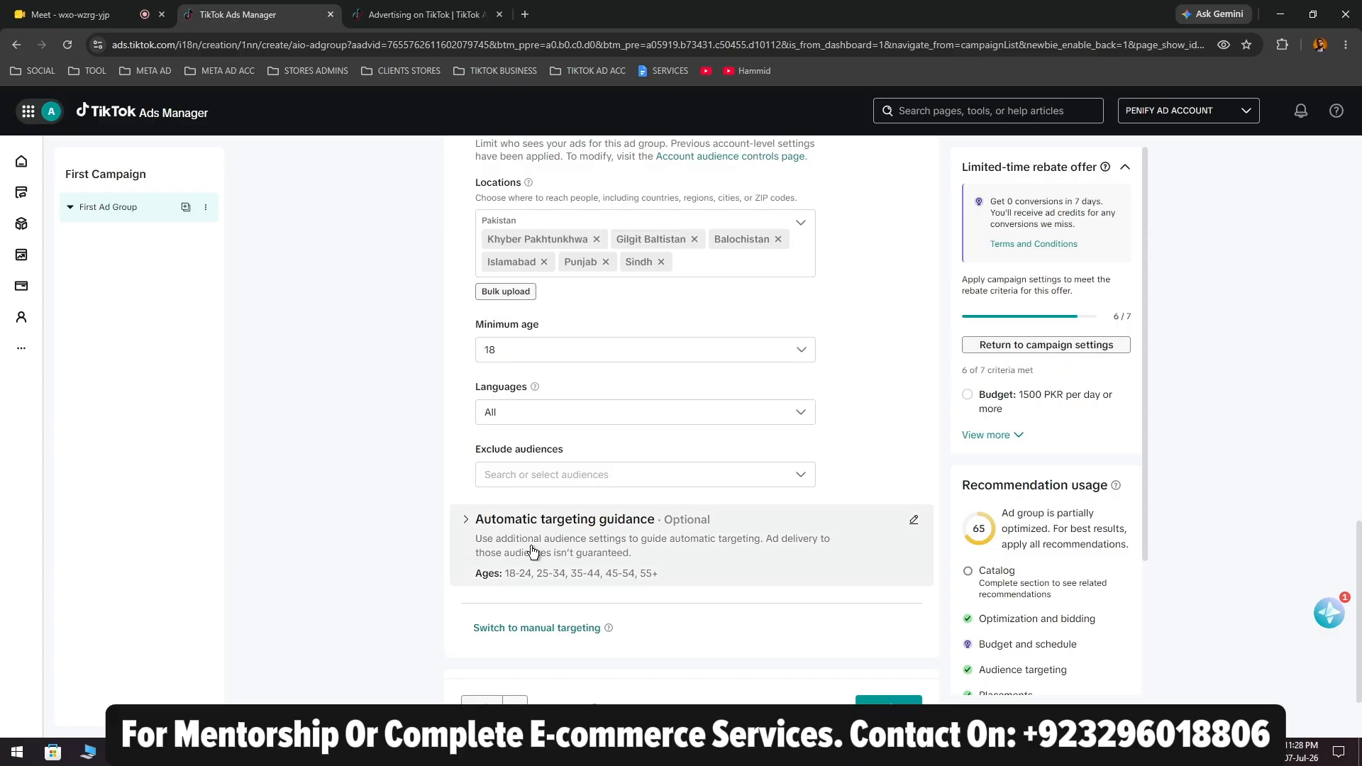
Switch the ad group to manual targeting and expand its demographics settings
click(550, 629)
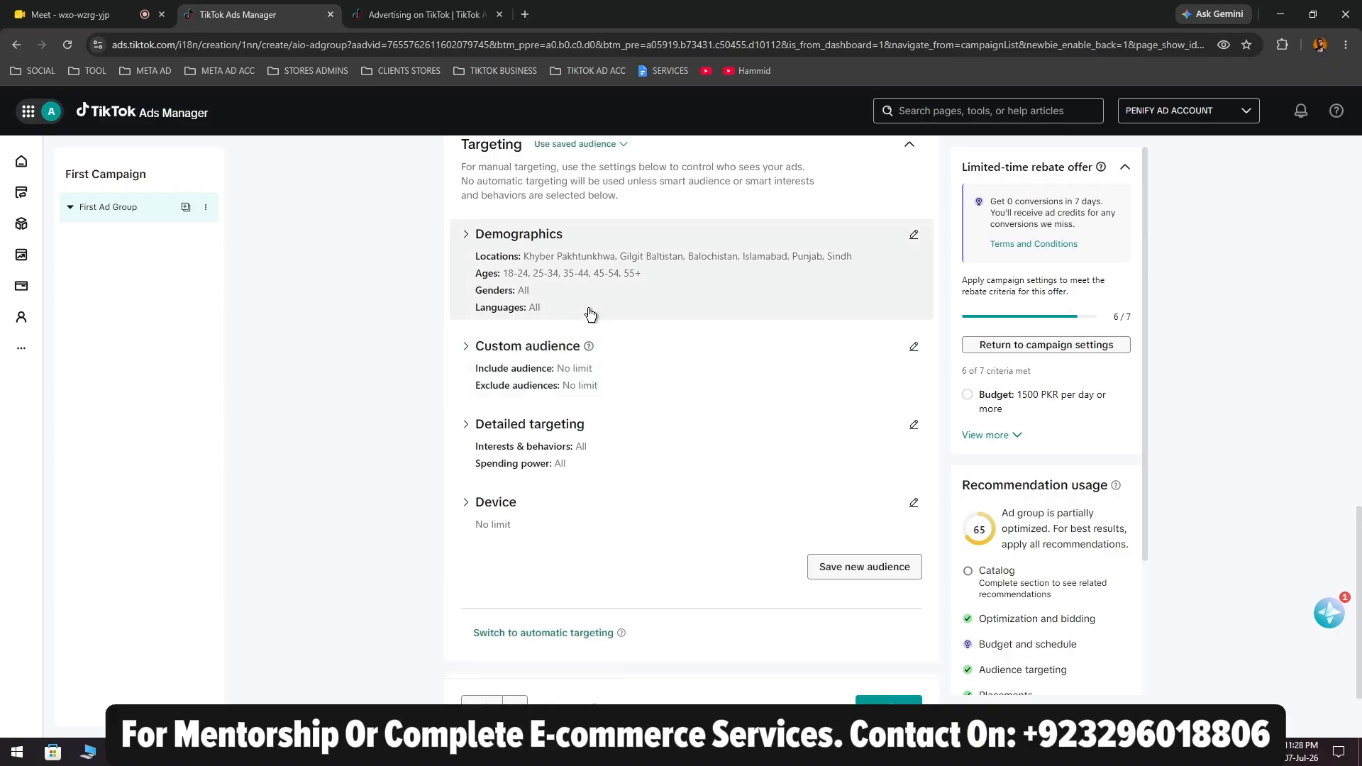
scroll(675, 310, up, 1)
click(703, 304)
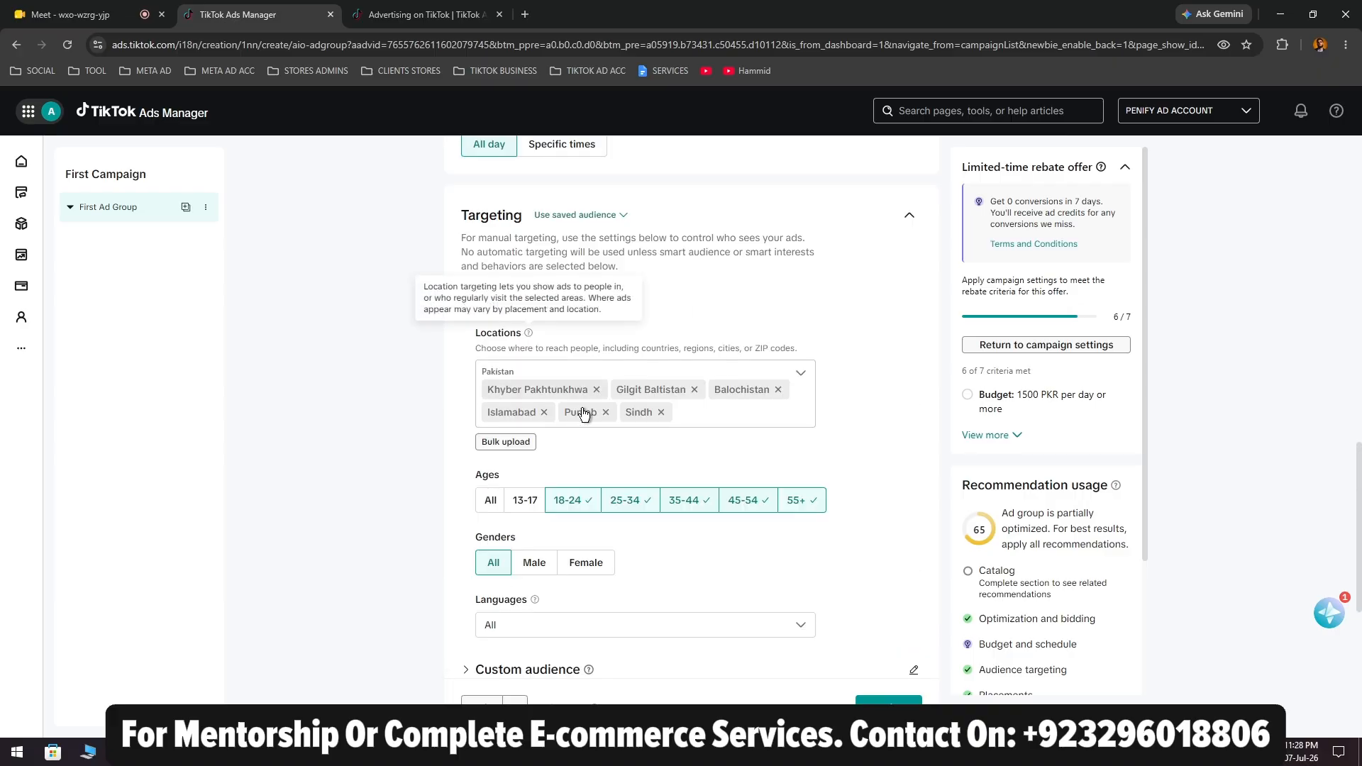
Remove the 45-54 and 55+ age groups from the ad group's demographics
scroll(566, 440, down, 1)
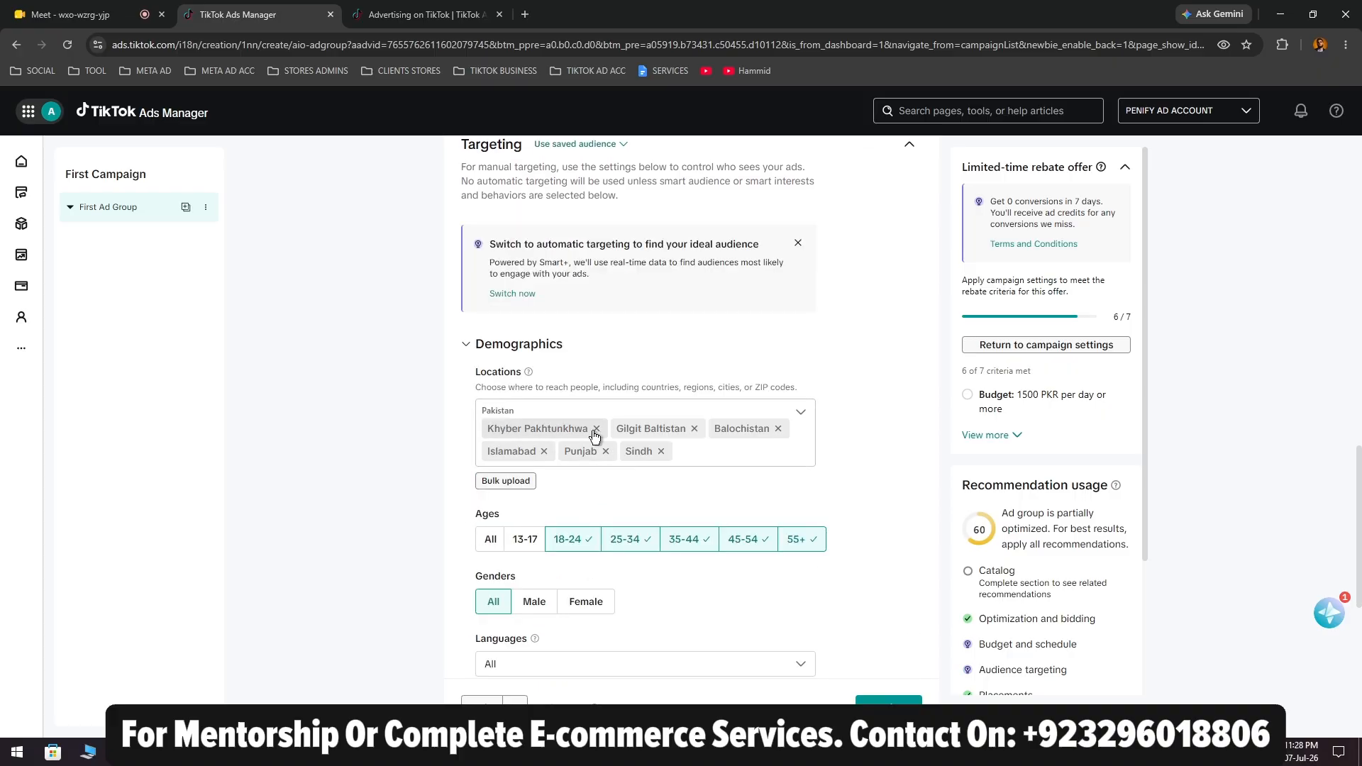
scroll(535, 436, down, 2)
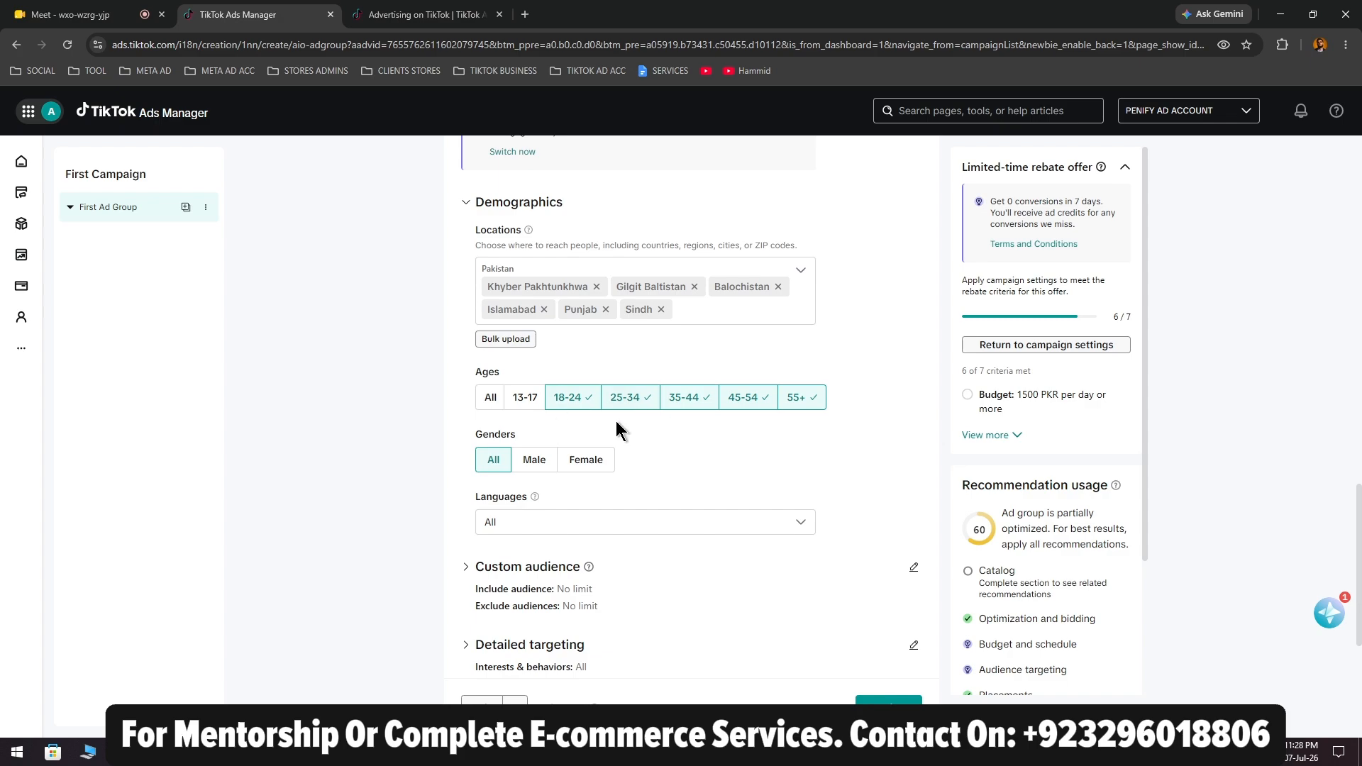
click(775, 402)
click(781, 399)
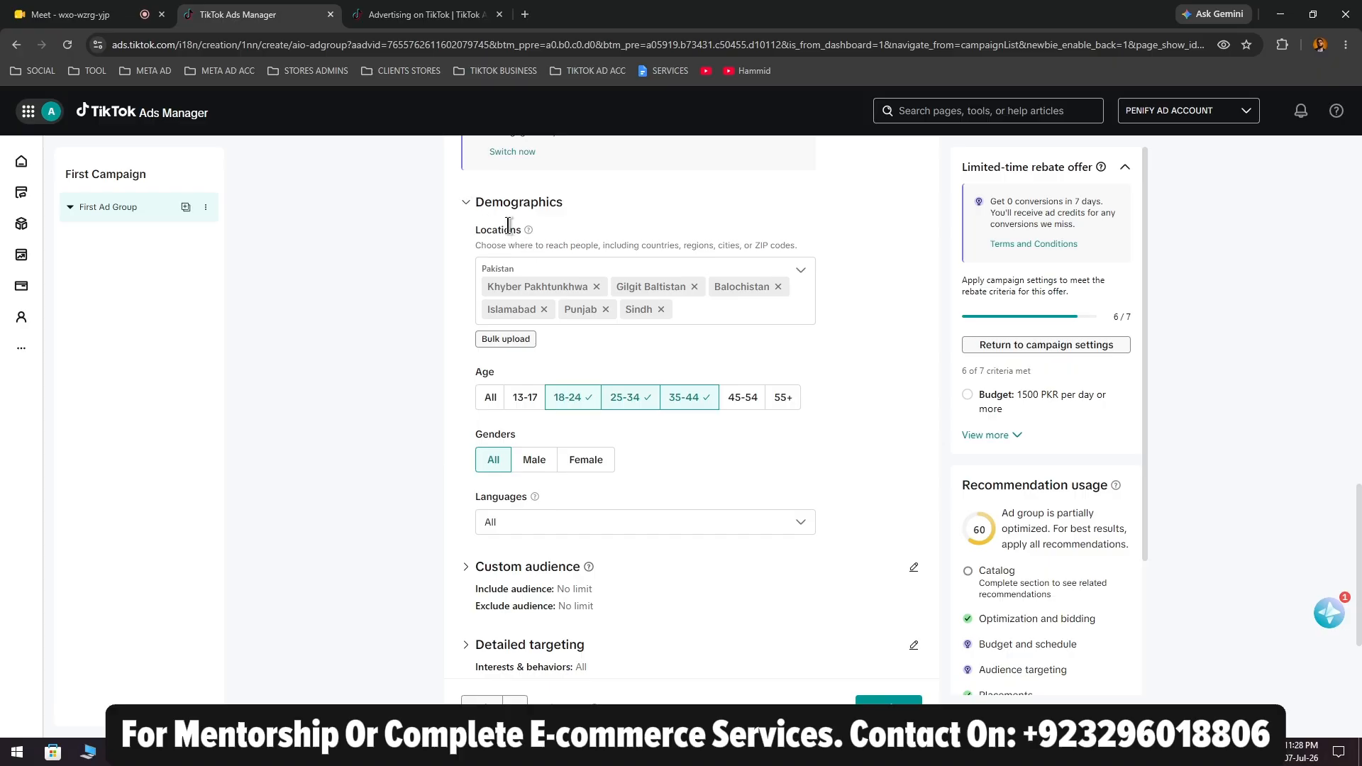
Search Google for "majoon" in a new browser tab and expand the full AI overview
click(531, 15)
text(maj)
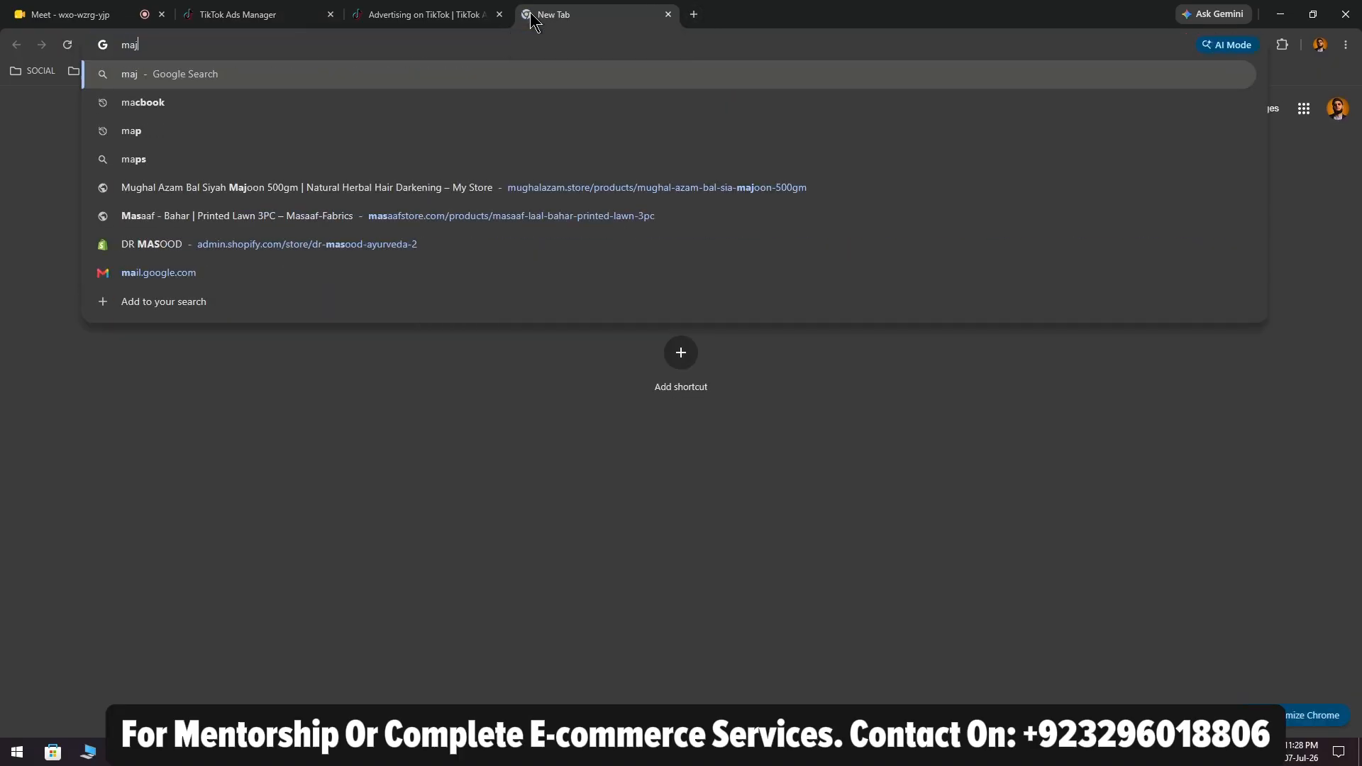
text(oon)
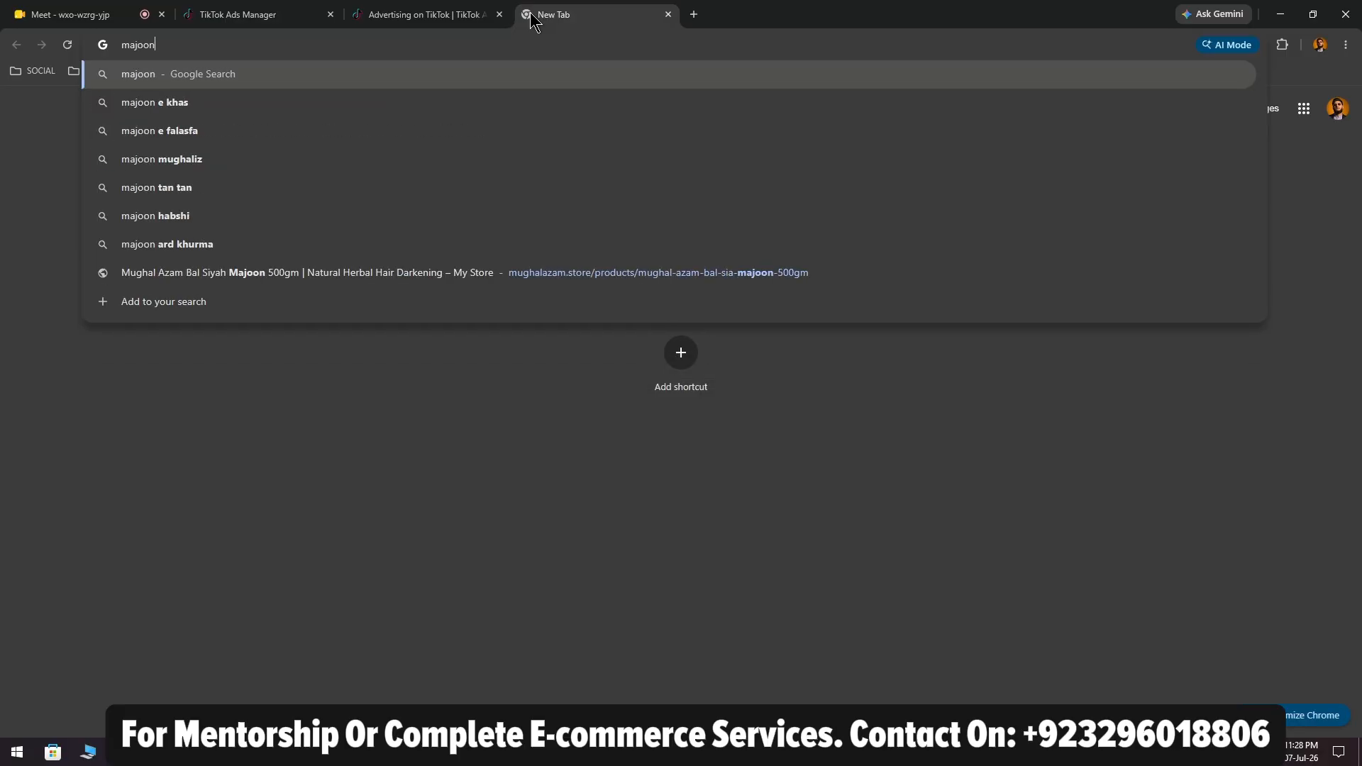
key(Return)
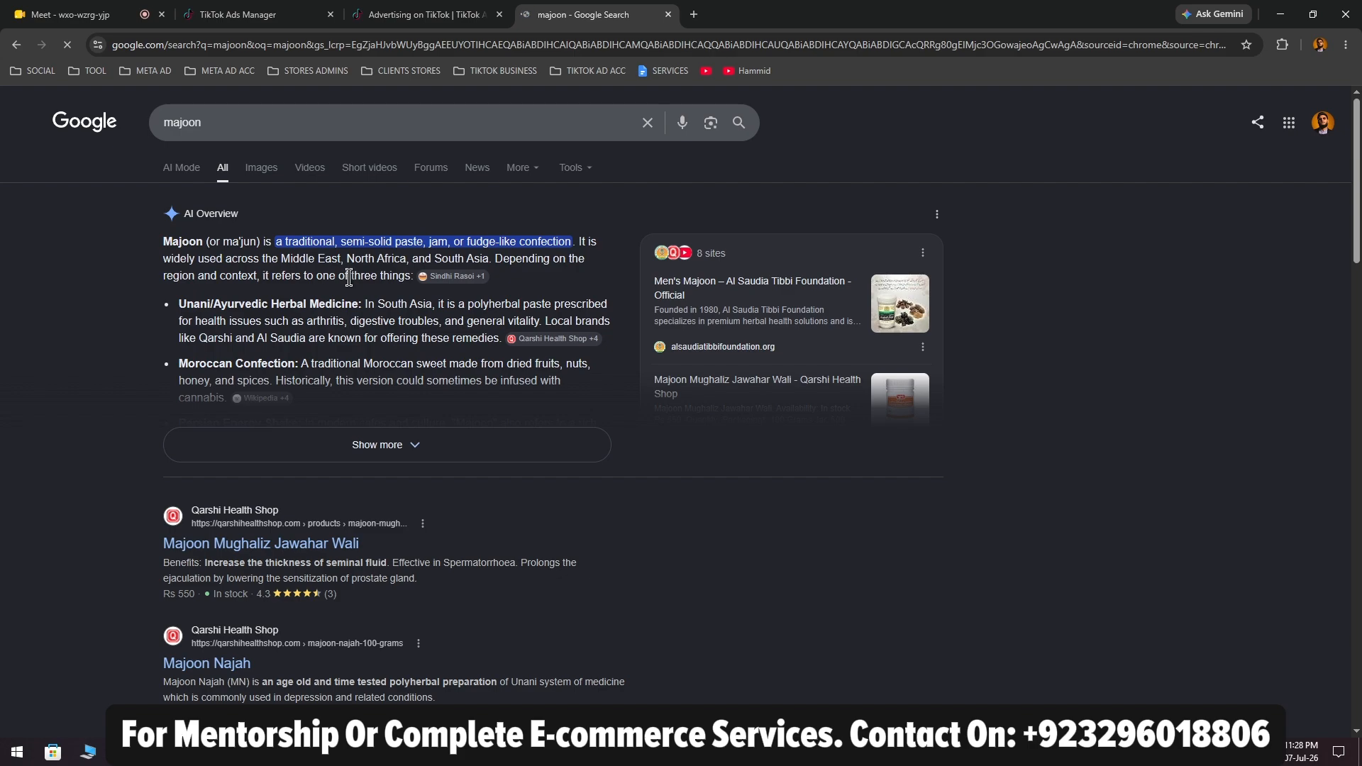
click(386, 445)
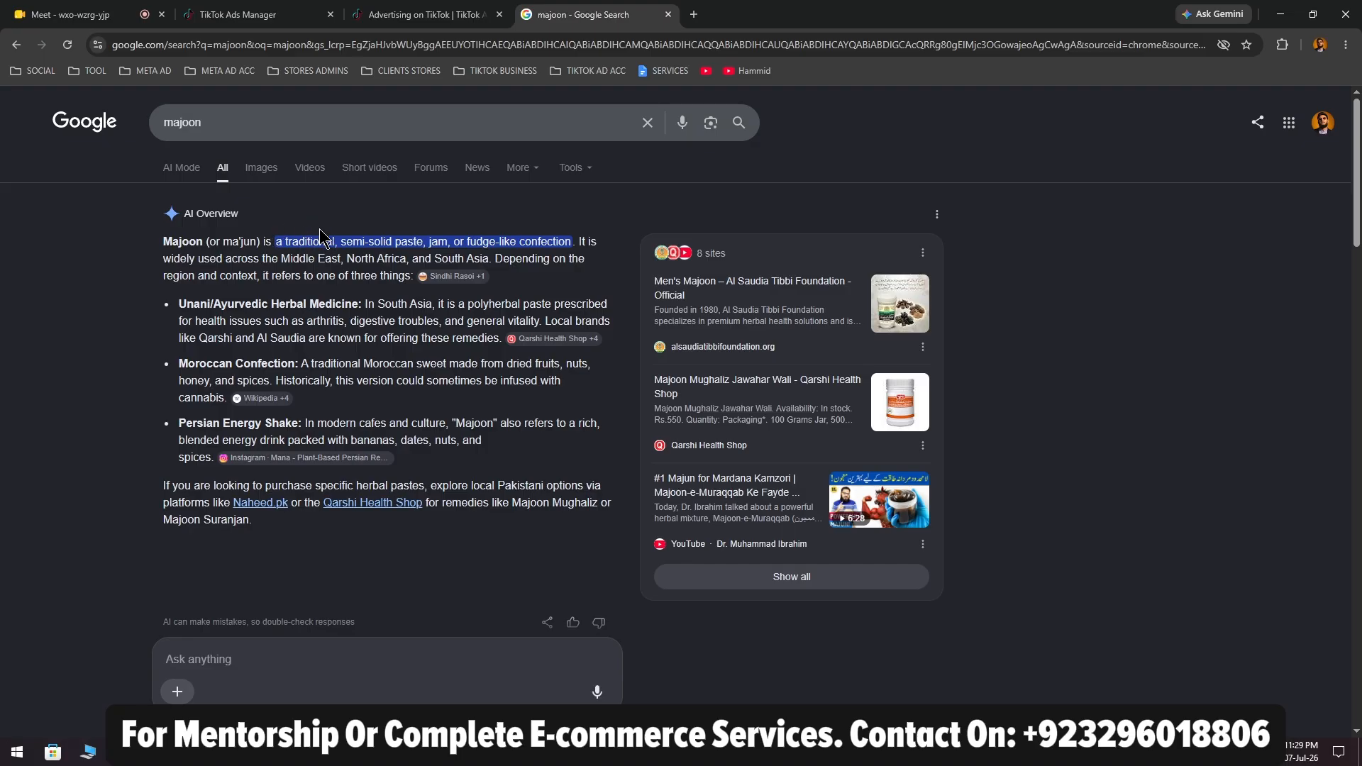
Return to the ad group in TikTok Ads Manager and close the Advertising on TikTok page
click(283, 14)
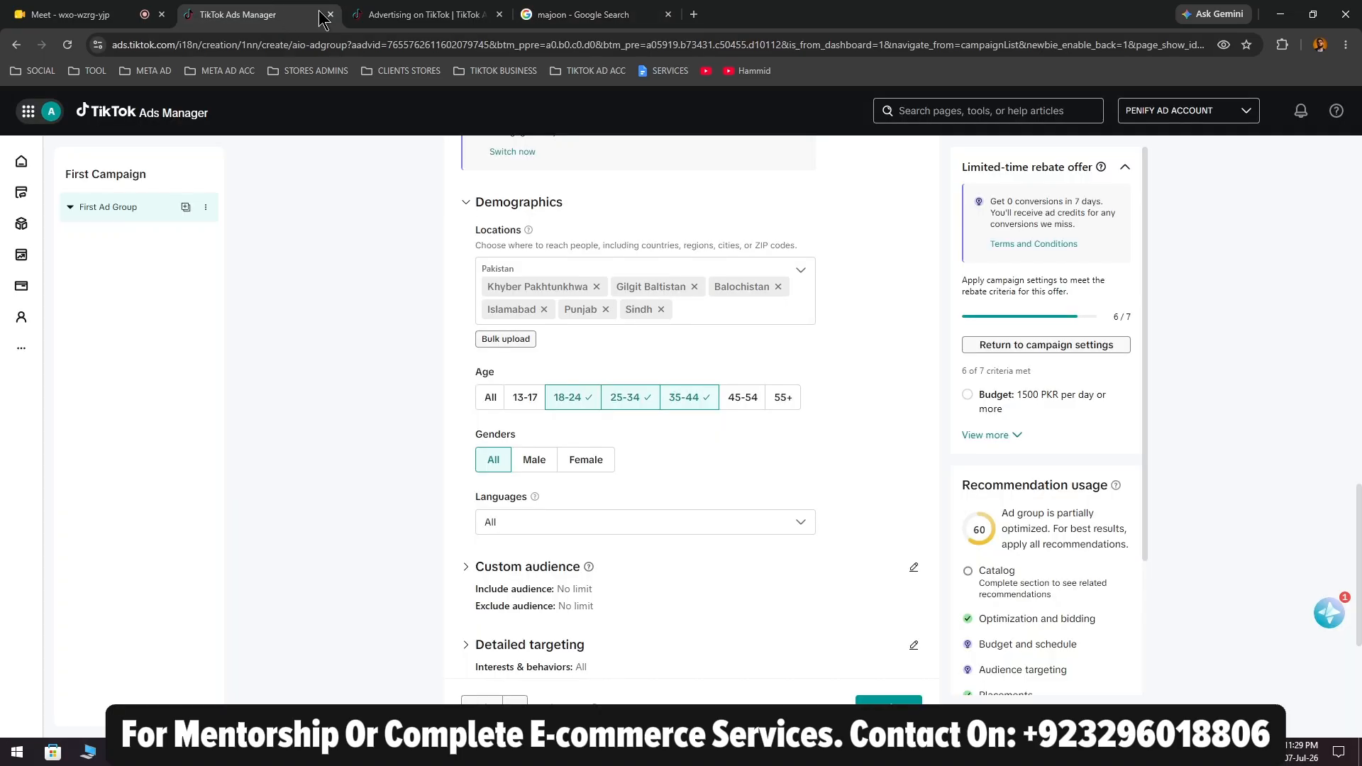
click(409, 14)
key(ctrl+w)
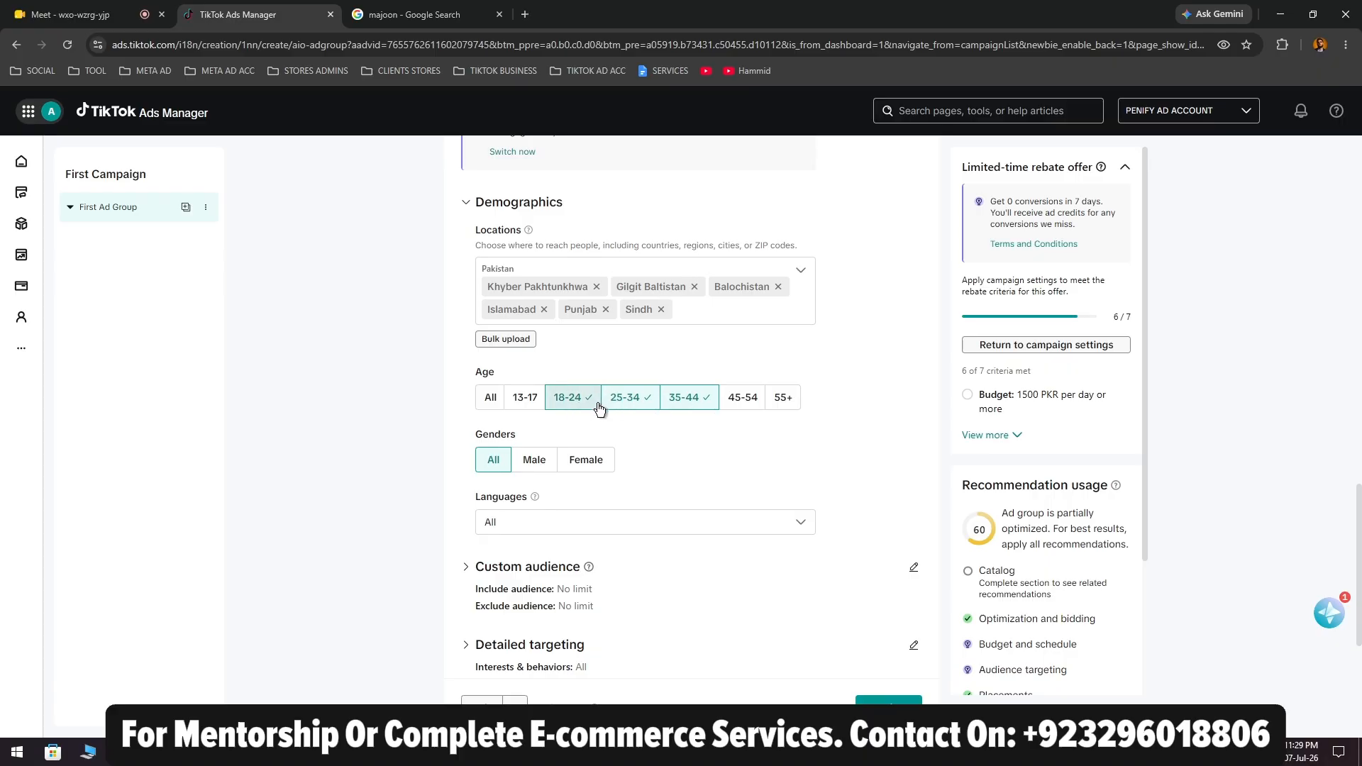
Add the 45-54 age group to the targeting and set the gender to Male
click(735, 403)
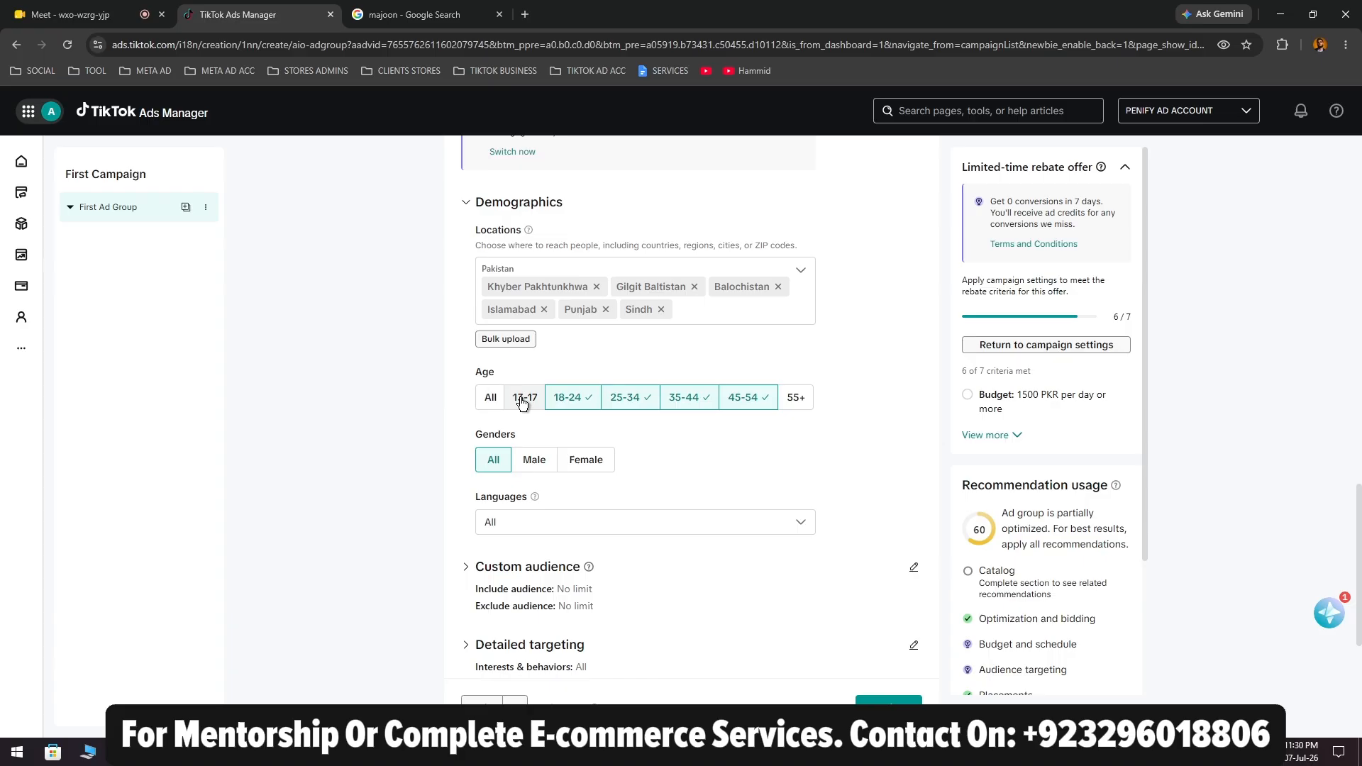
scroll(525, 397, down, 1)
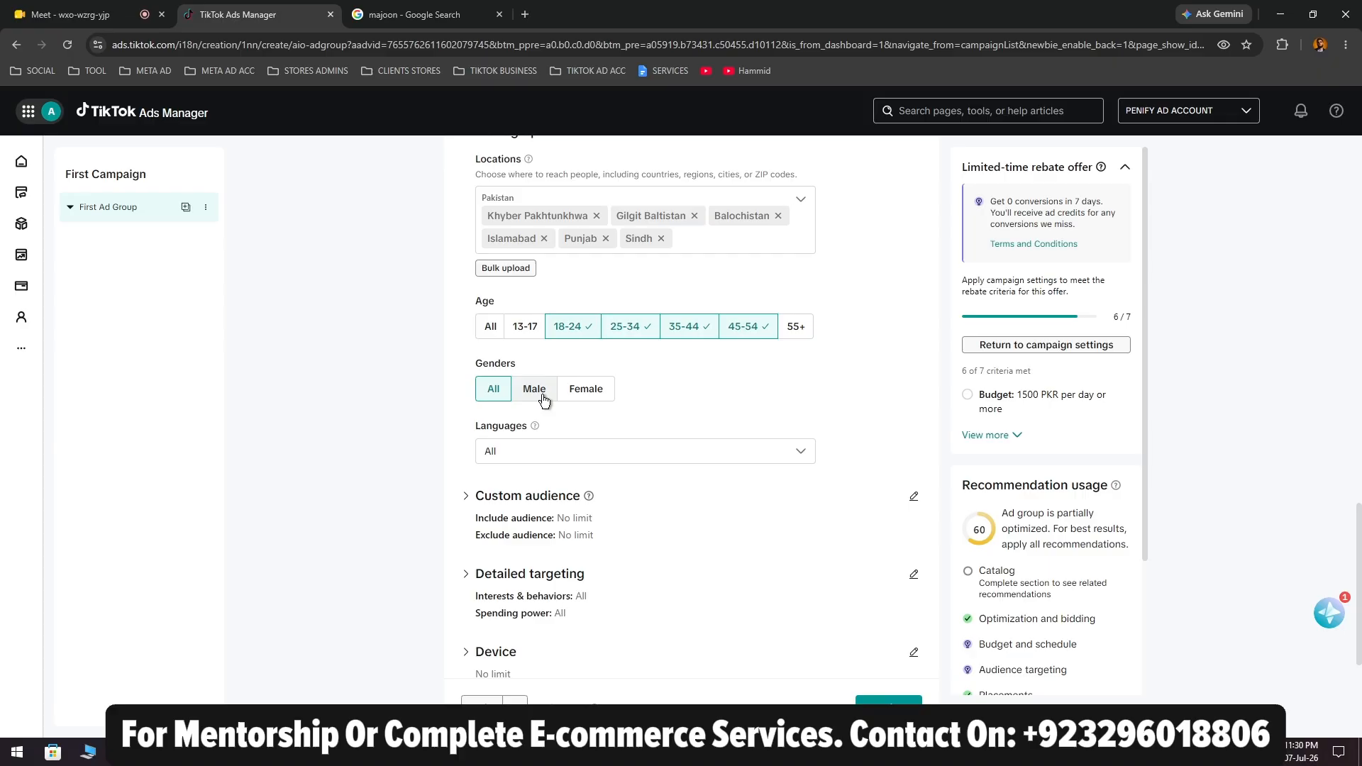
click(589, 395)
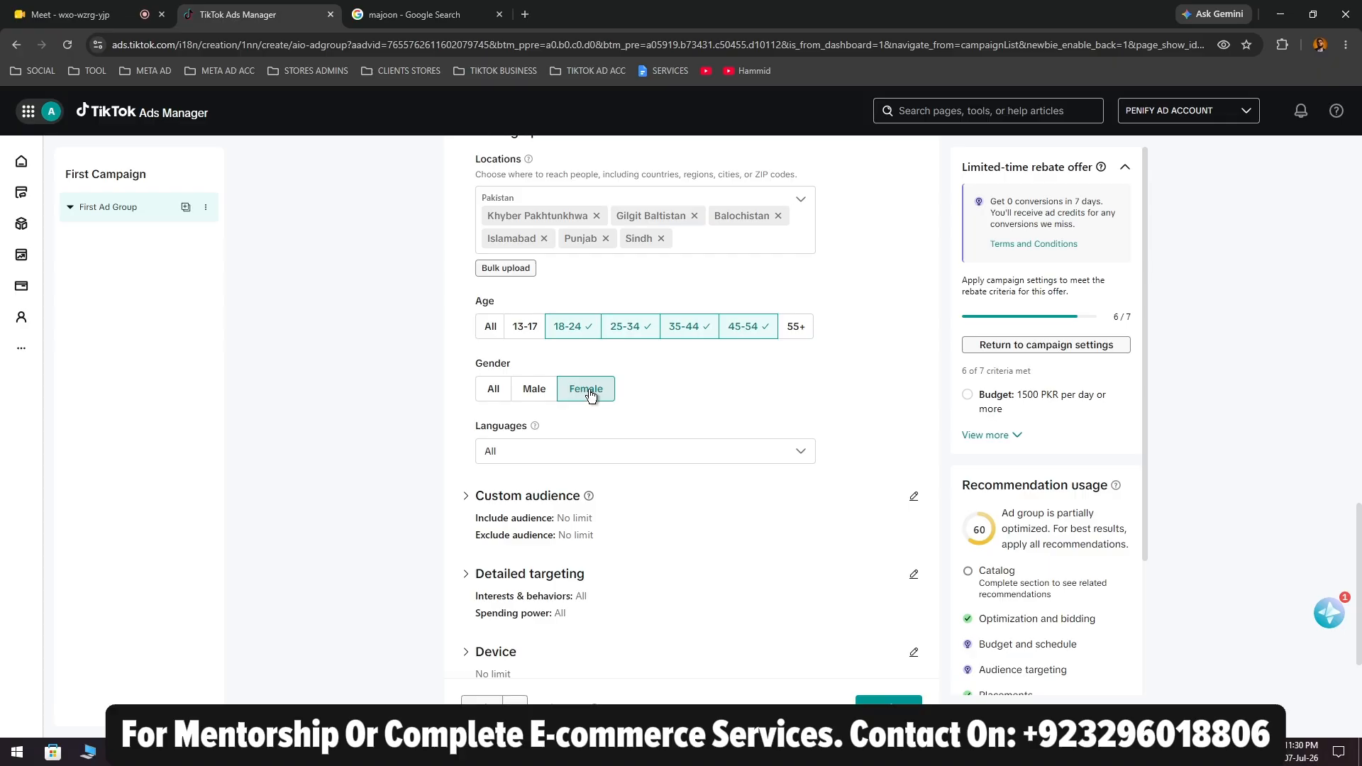
click(540, 387)
click(578, 389)
click(534, 389)
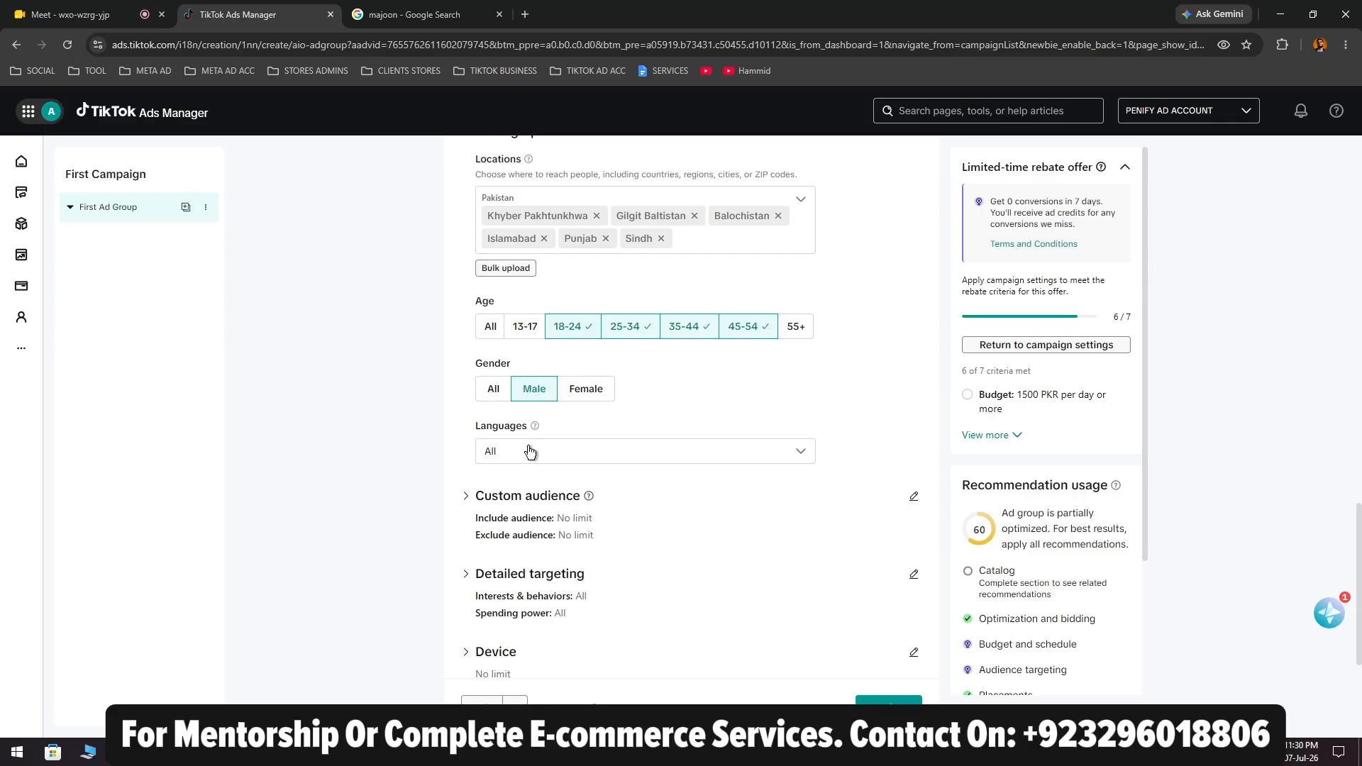
Search the detailed targeting interests for "hair" and add Haircare Products to the ad group
scroll(520, 447, down, 2)
scroll(516, 384, down, 1)
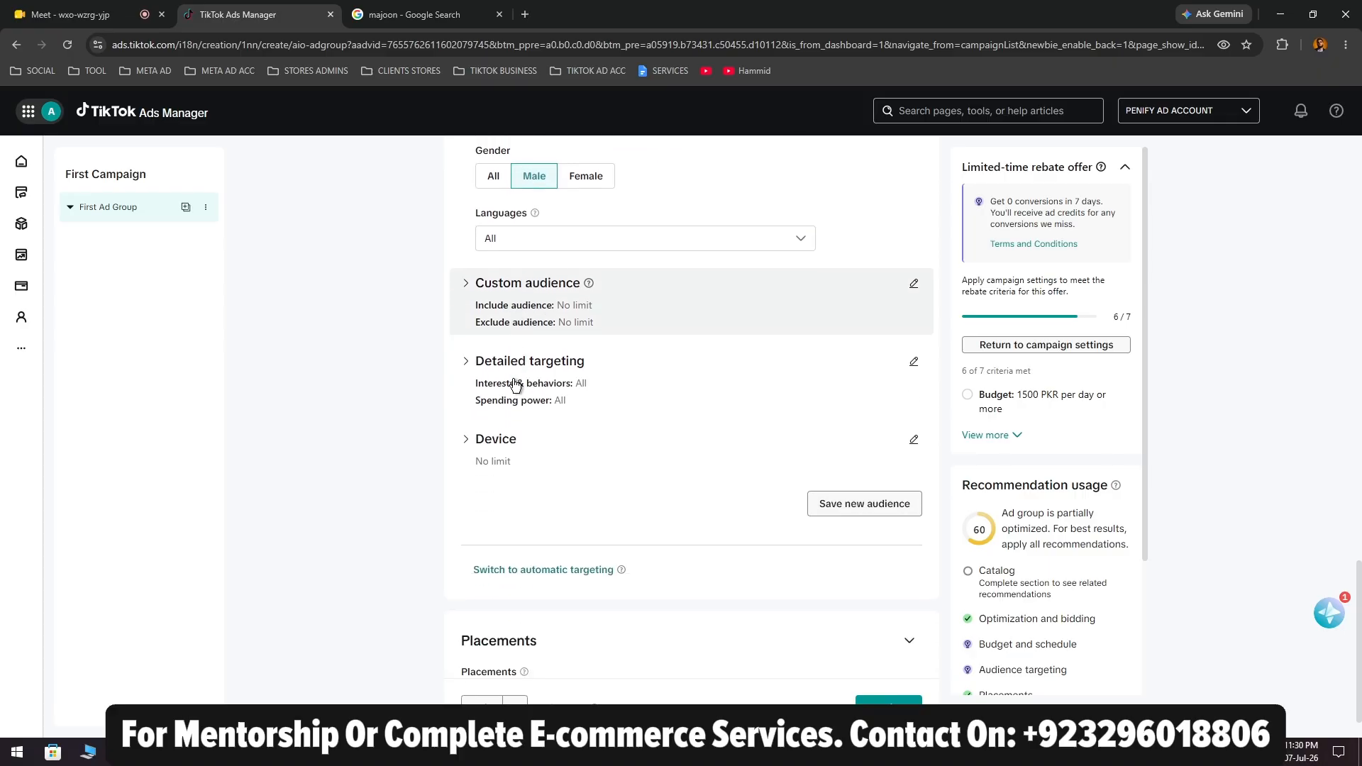
click(518, 369)
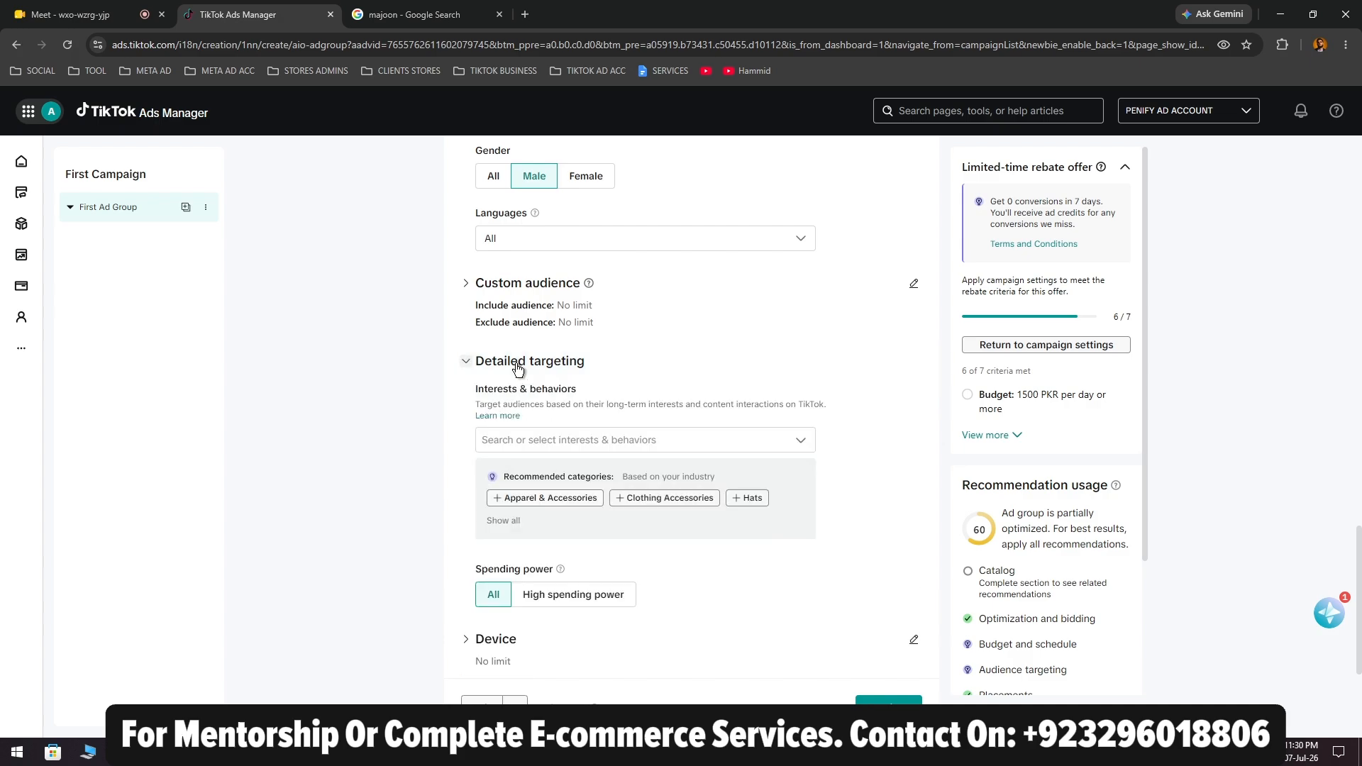
scroll(589, 436, down, 1)
click(608, 377)
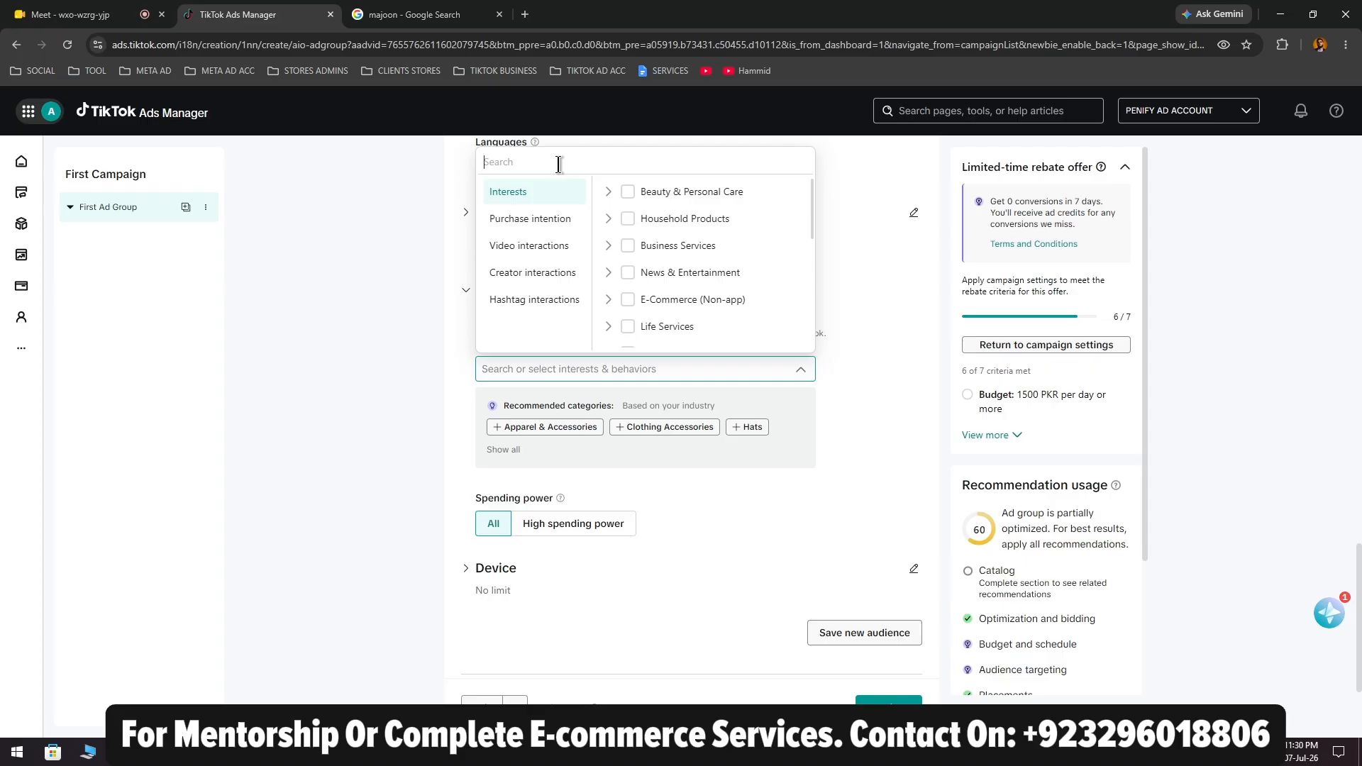
text(hair)
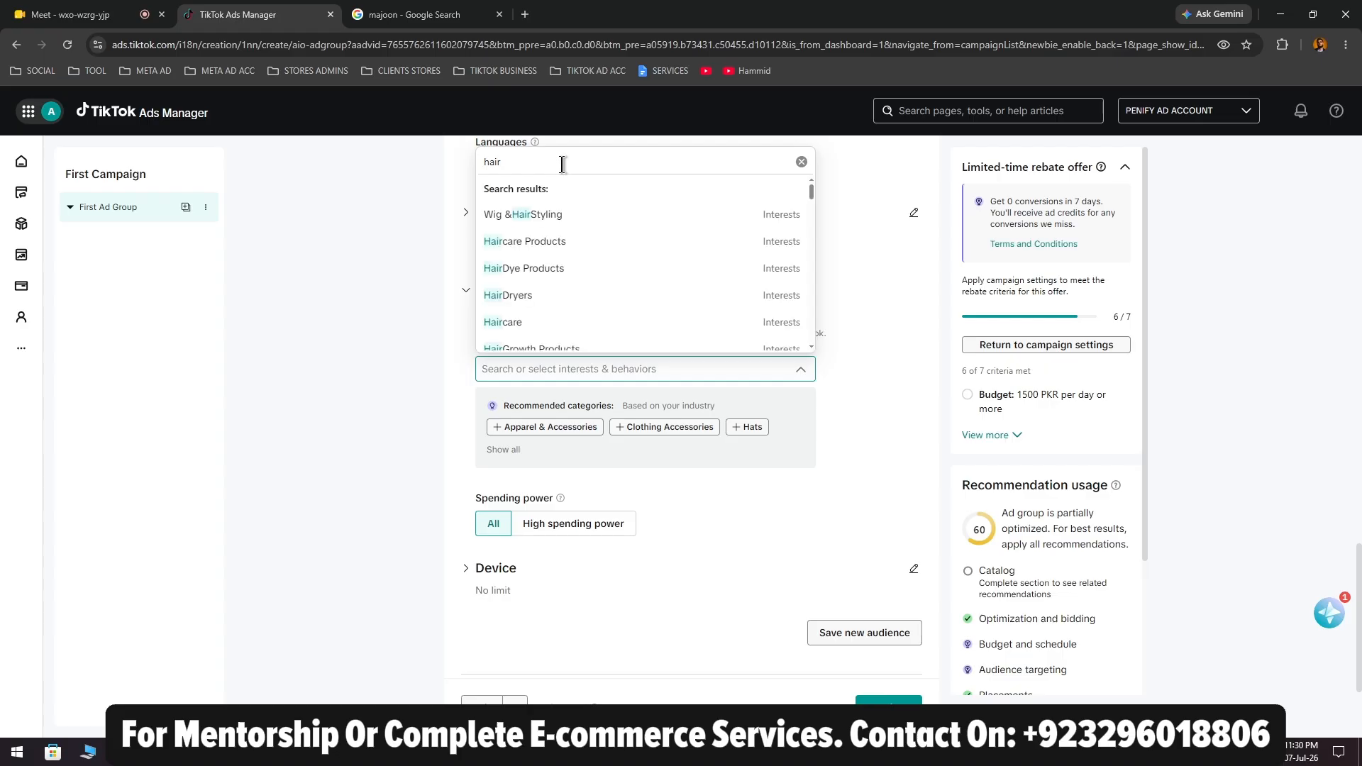
click(594, 243)
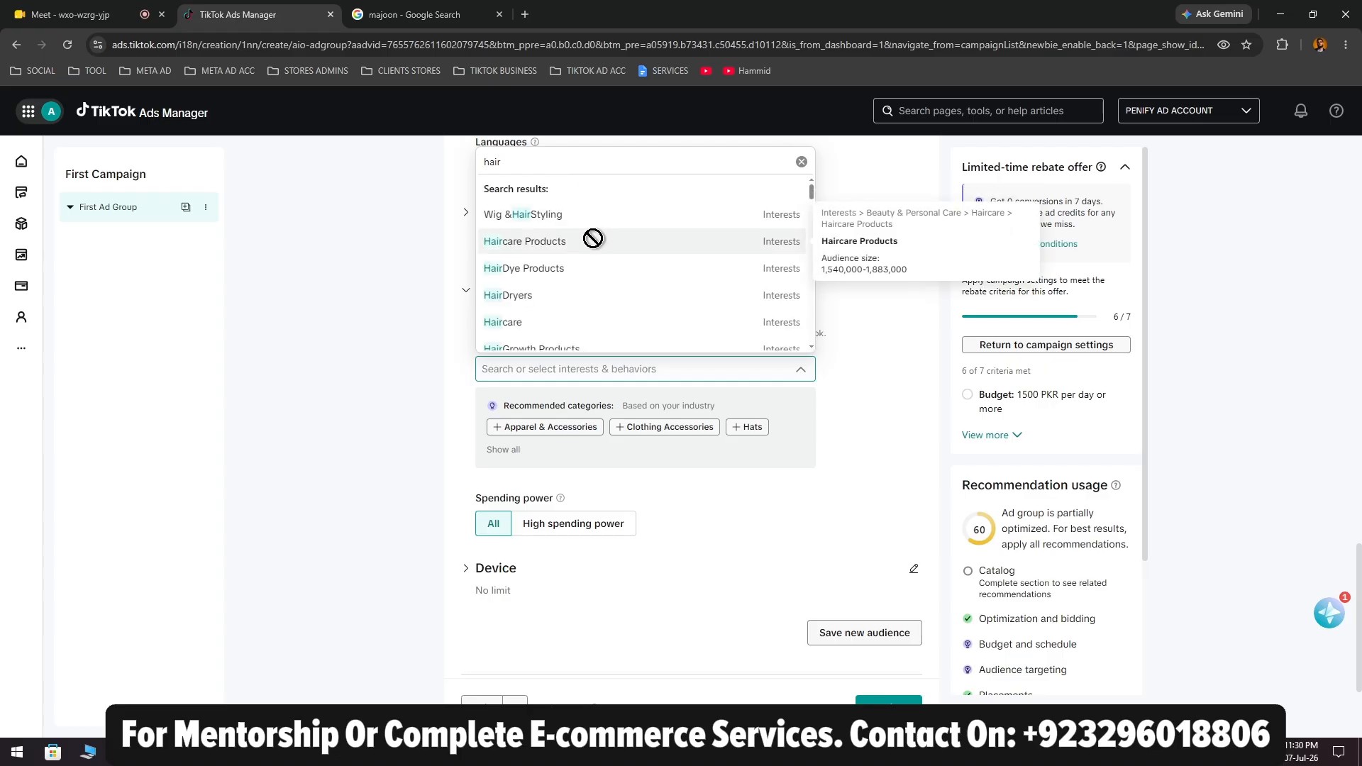
click(403, 390)
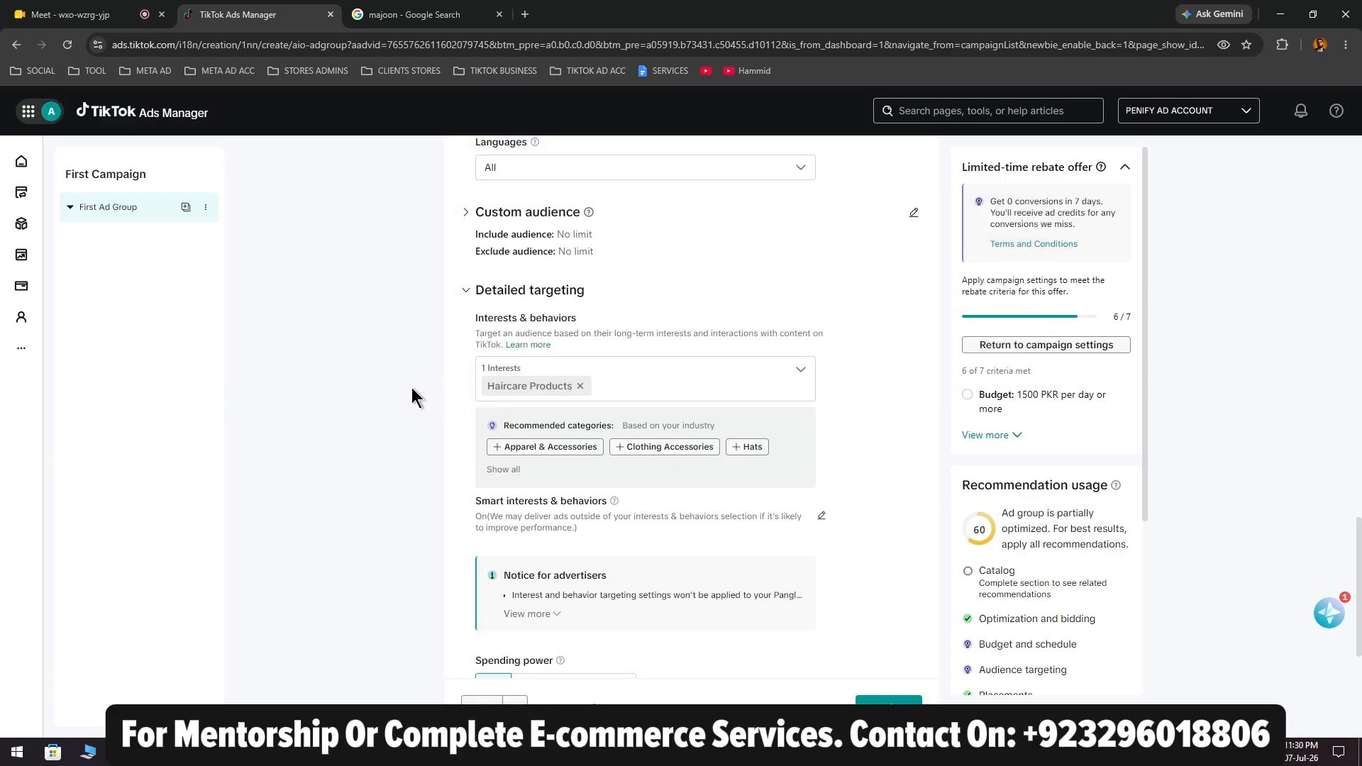
Add Hair Growth Products from the Haircare category under Beauty & Personal Care to the ad group's interests
click(696, 393)
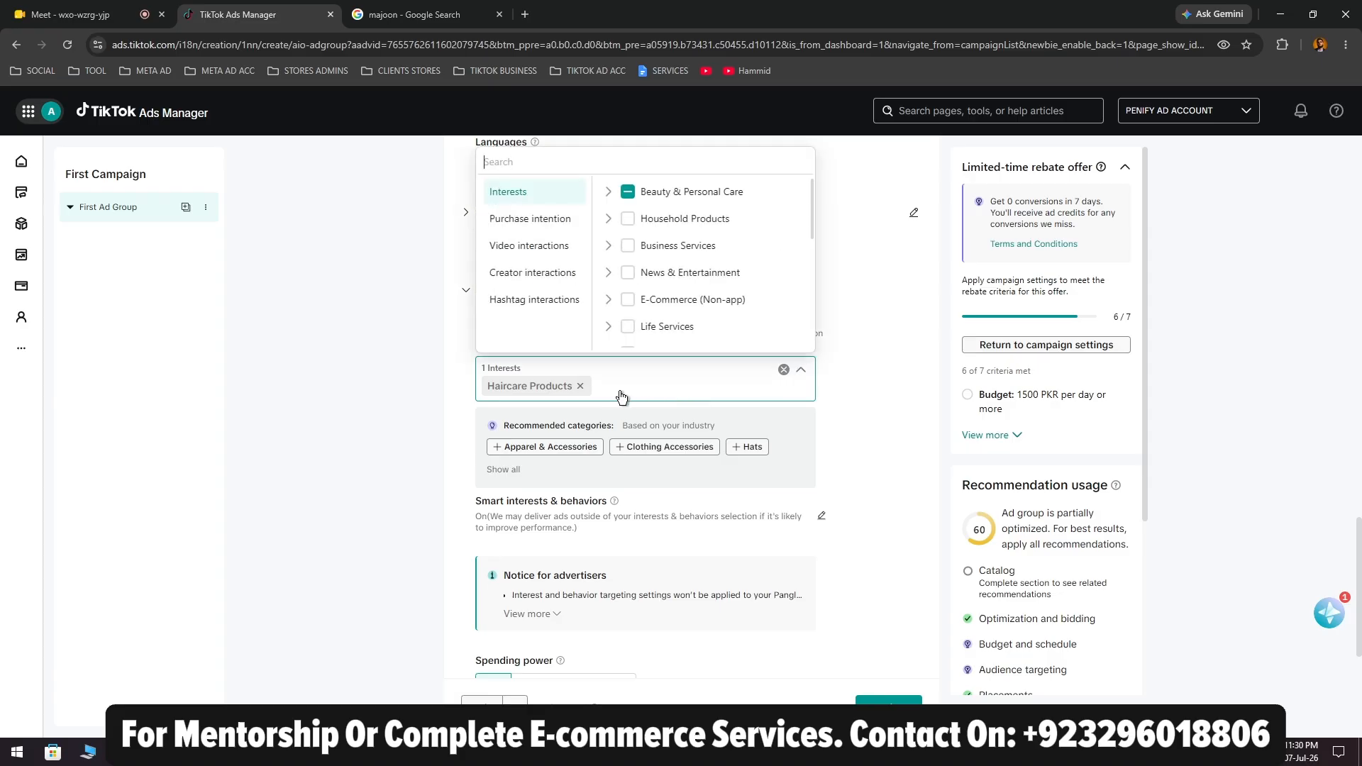
click(609, 193)
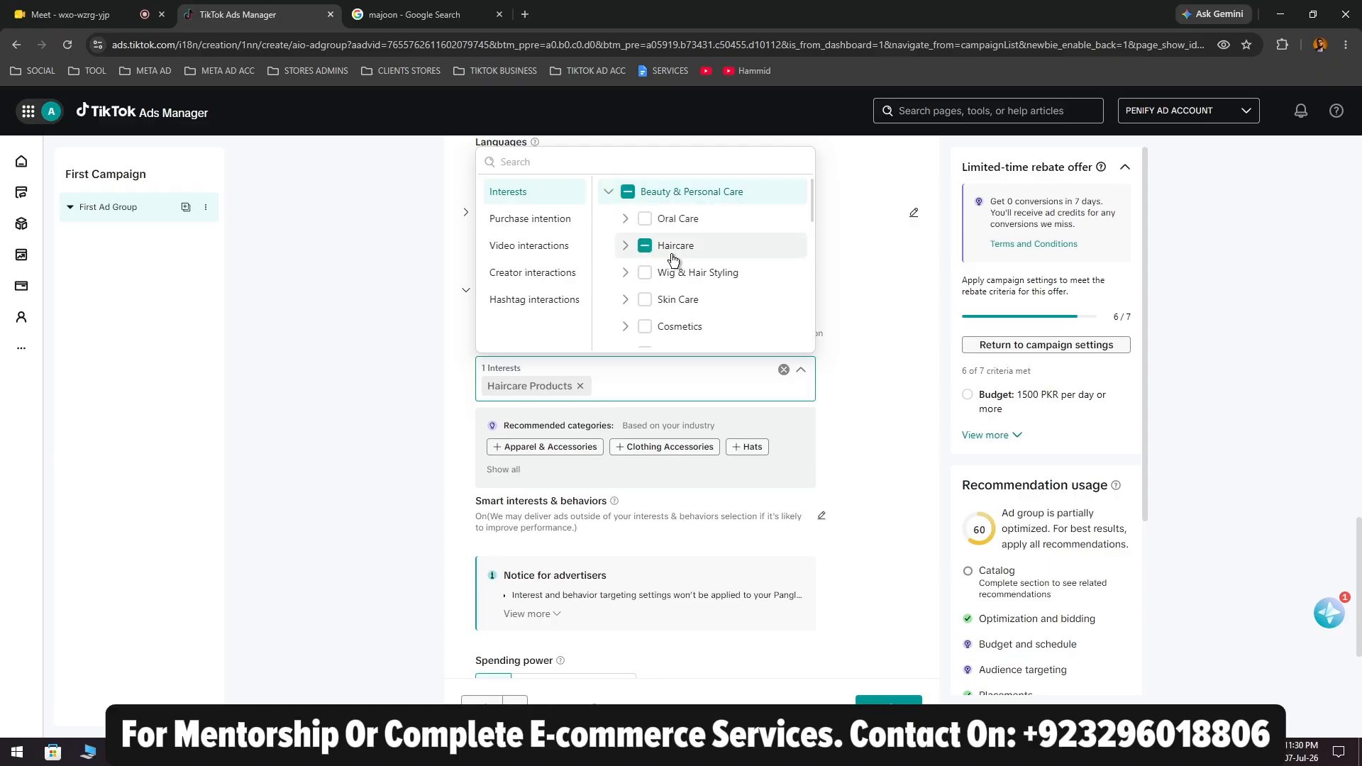
click(643, 220)
scroll(643, 284, down, 1)
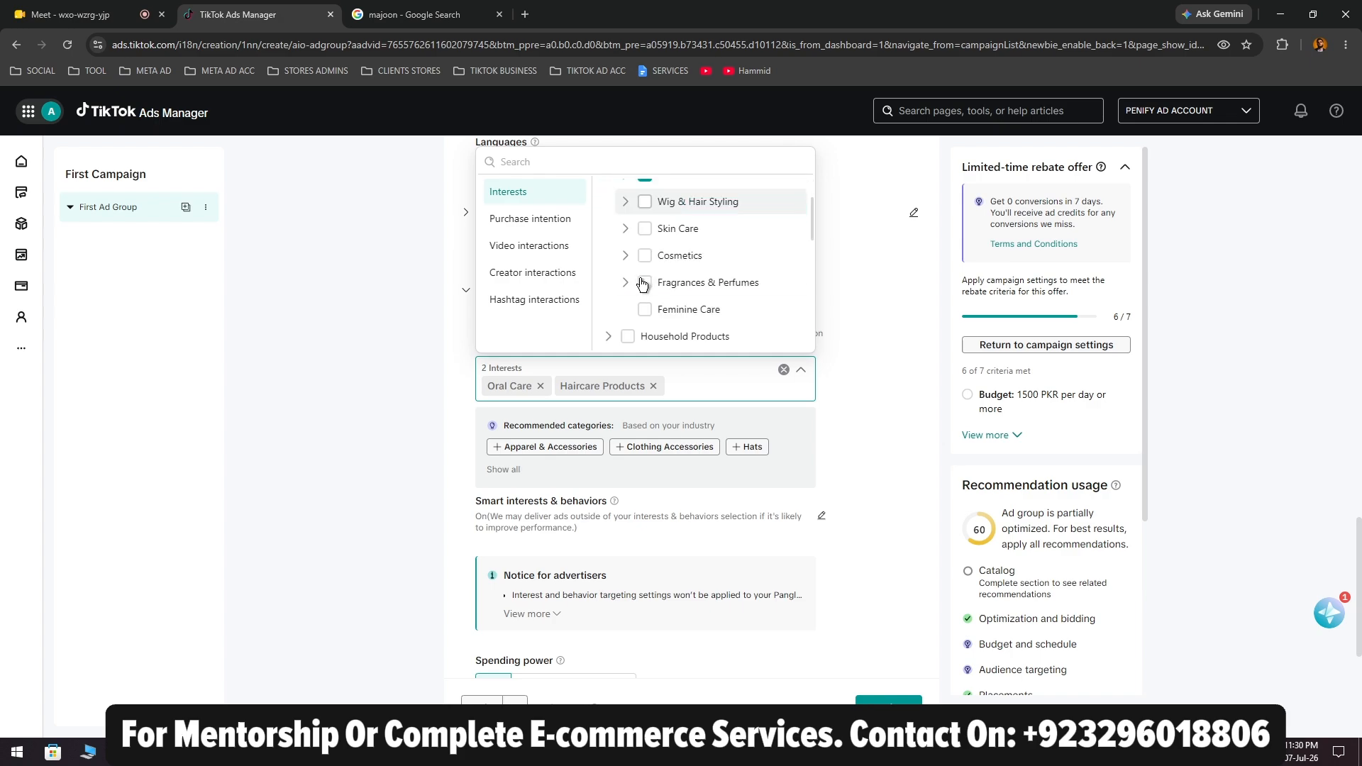
scroll(645, 248, up, 1)
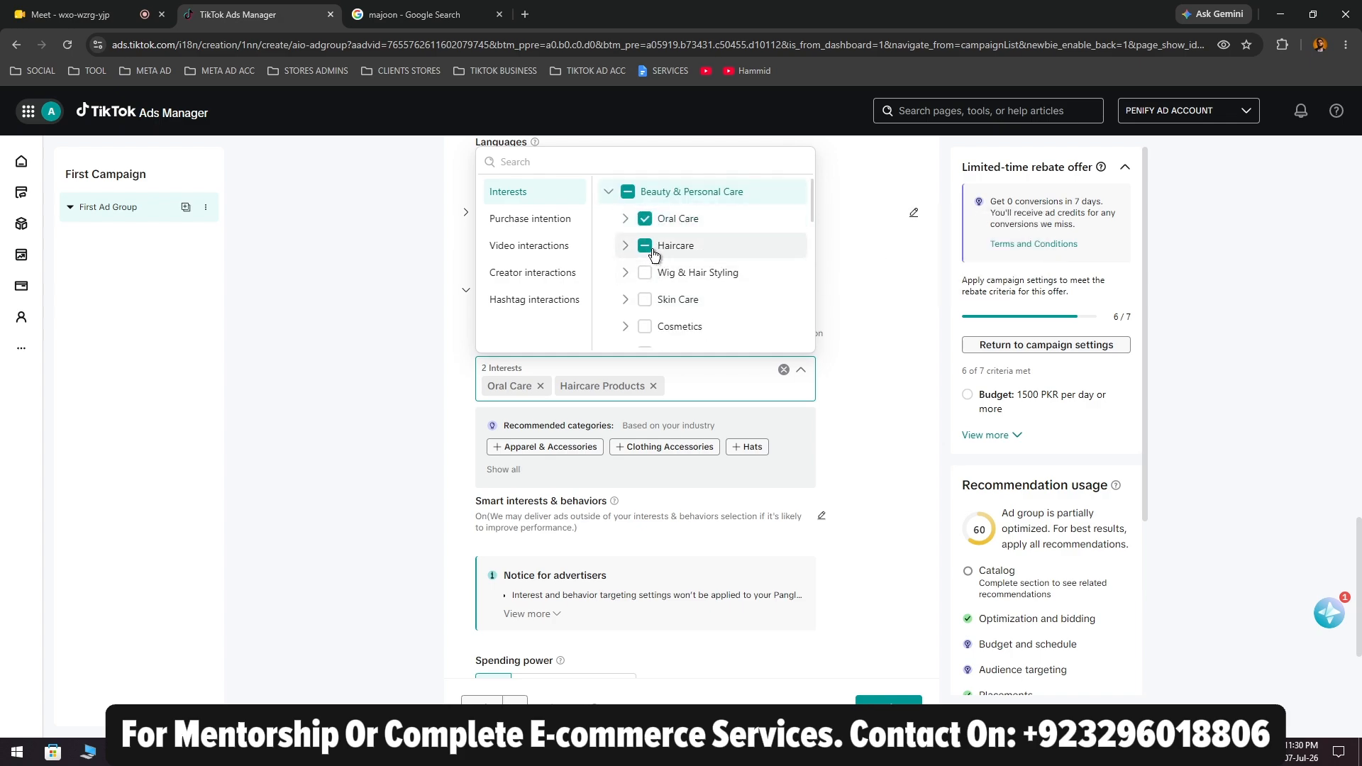
click(645, 219)
click(658, 247)
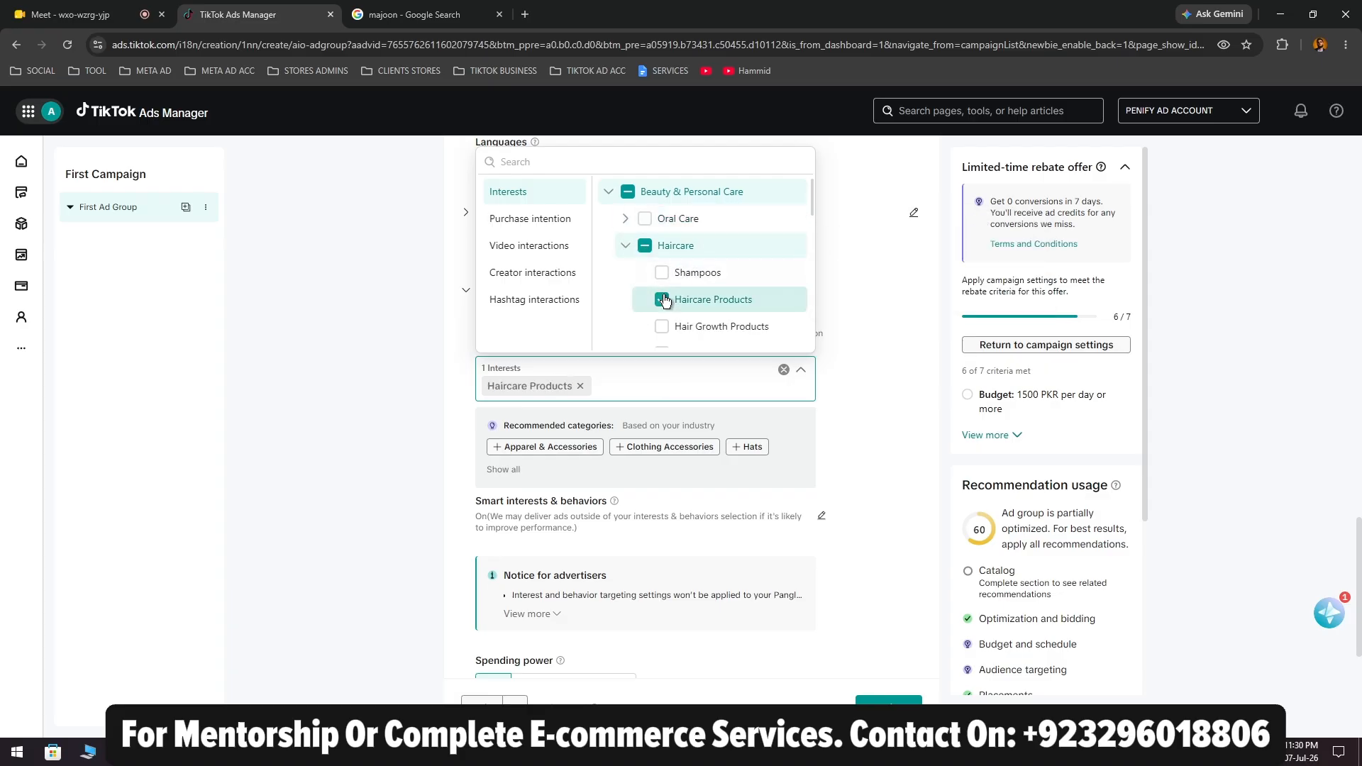
scroll(667, 302, down, 1)
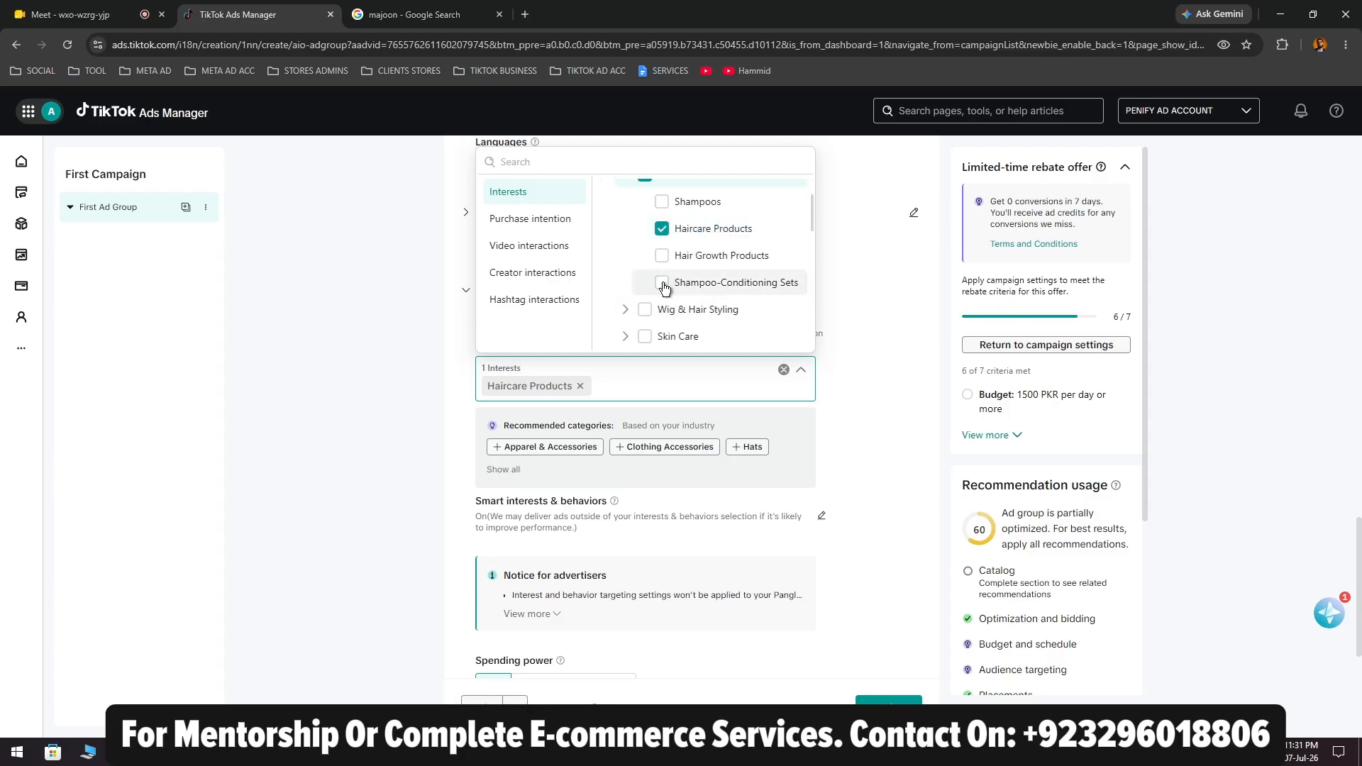
scroll(692, 287, up, 1)
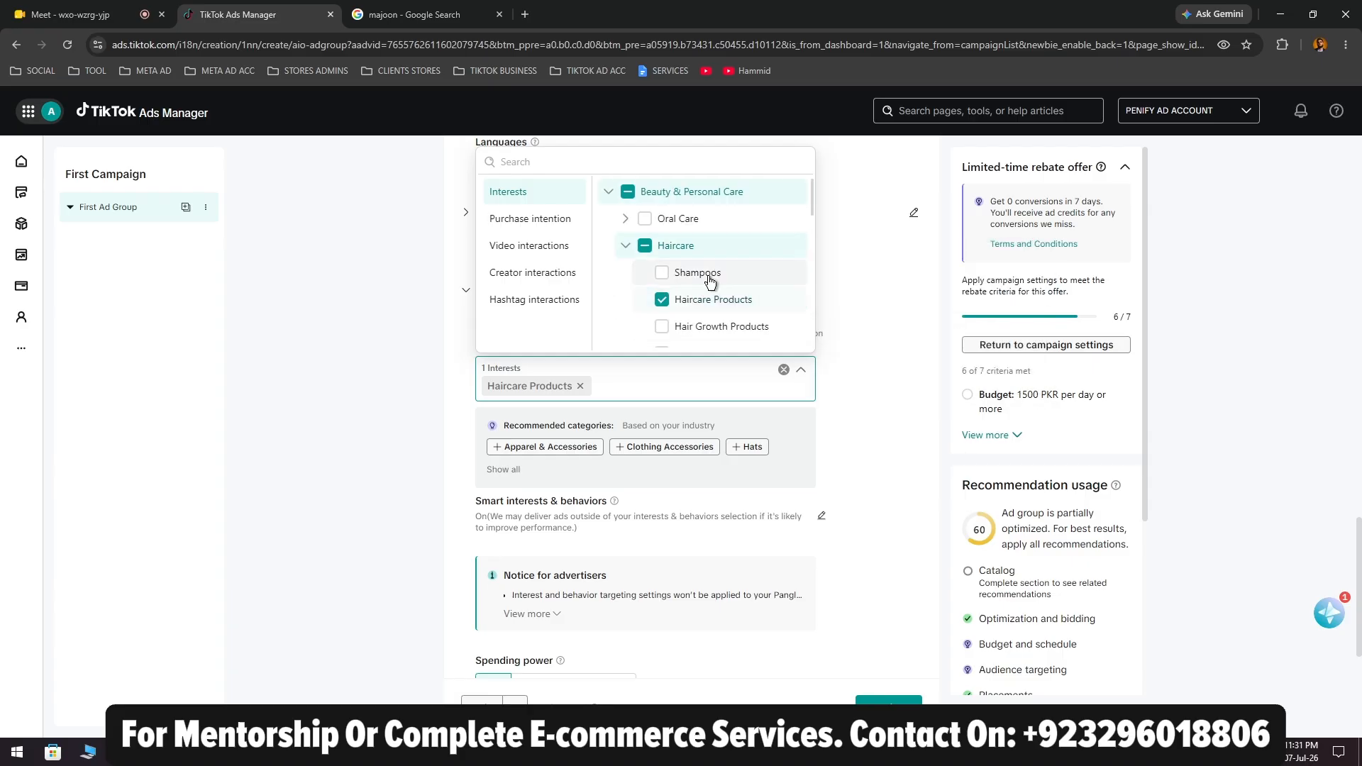
scroll(677, 274, down, 1)
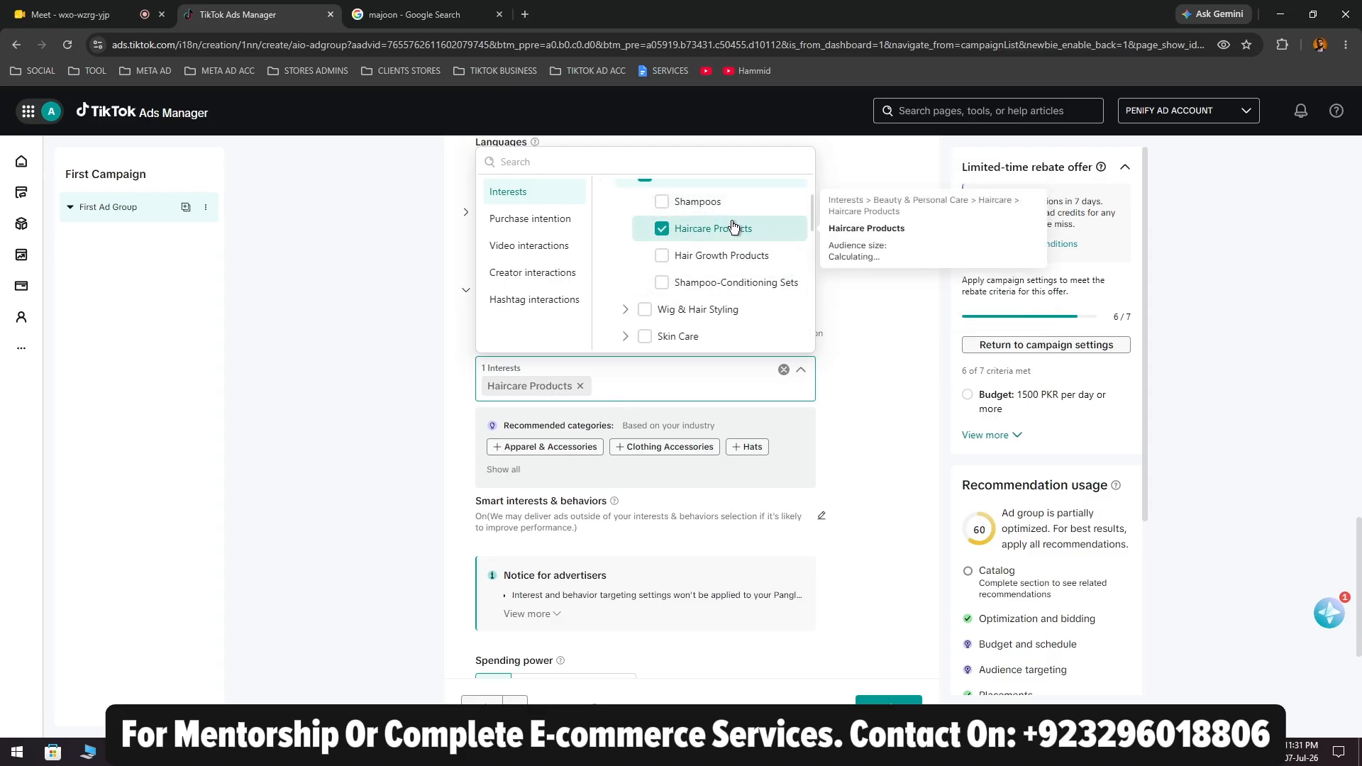
click(661, 255)
scroll(665, 259, up, 1)
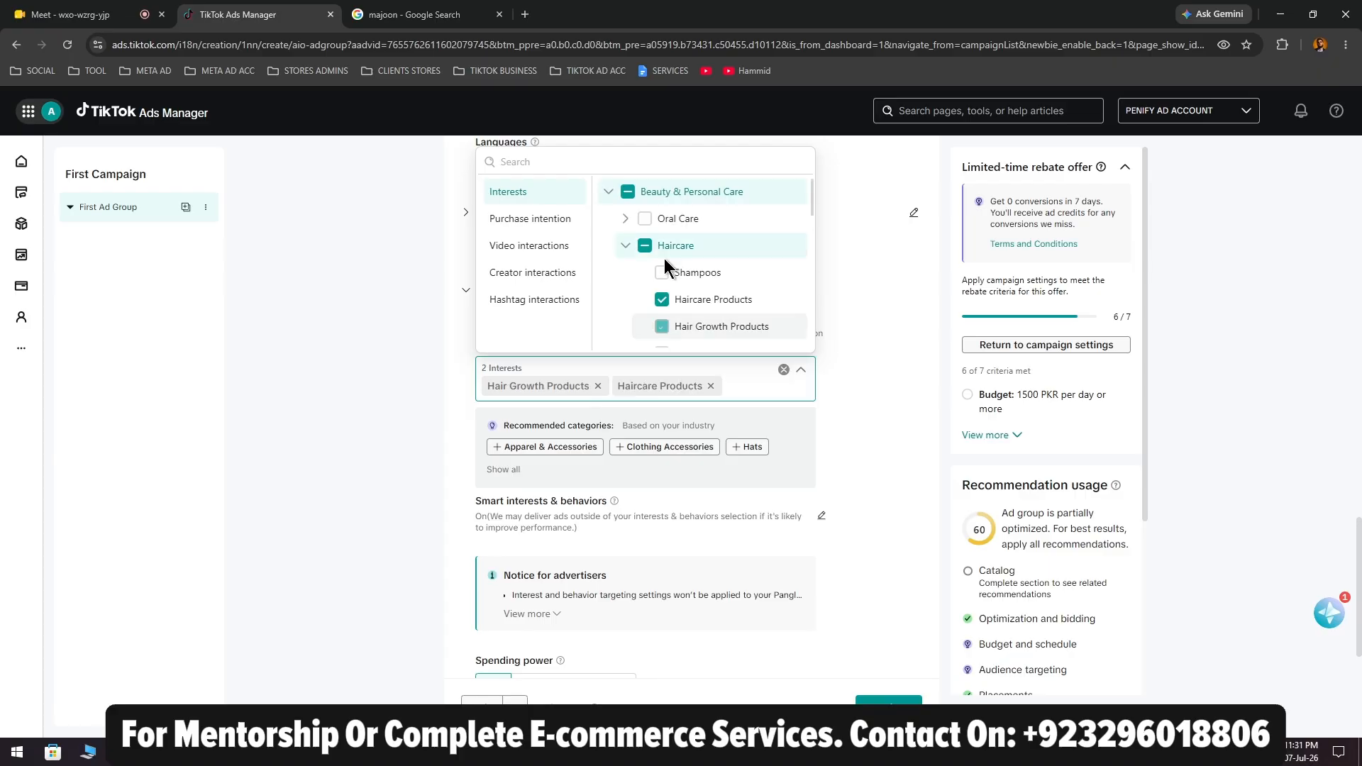
click(645, 221)
click(625, 219)
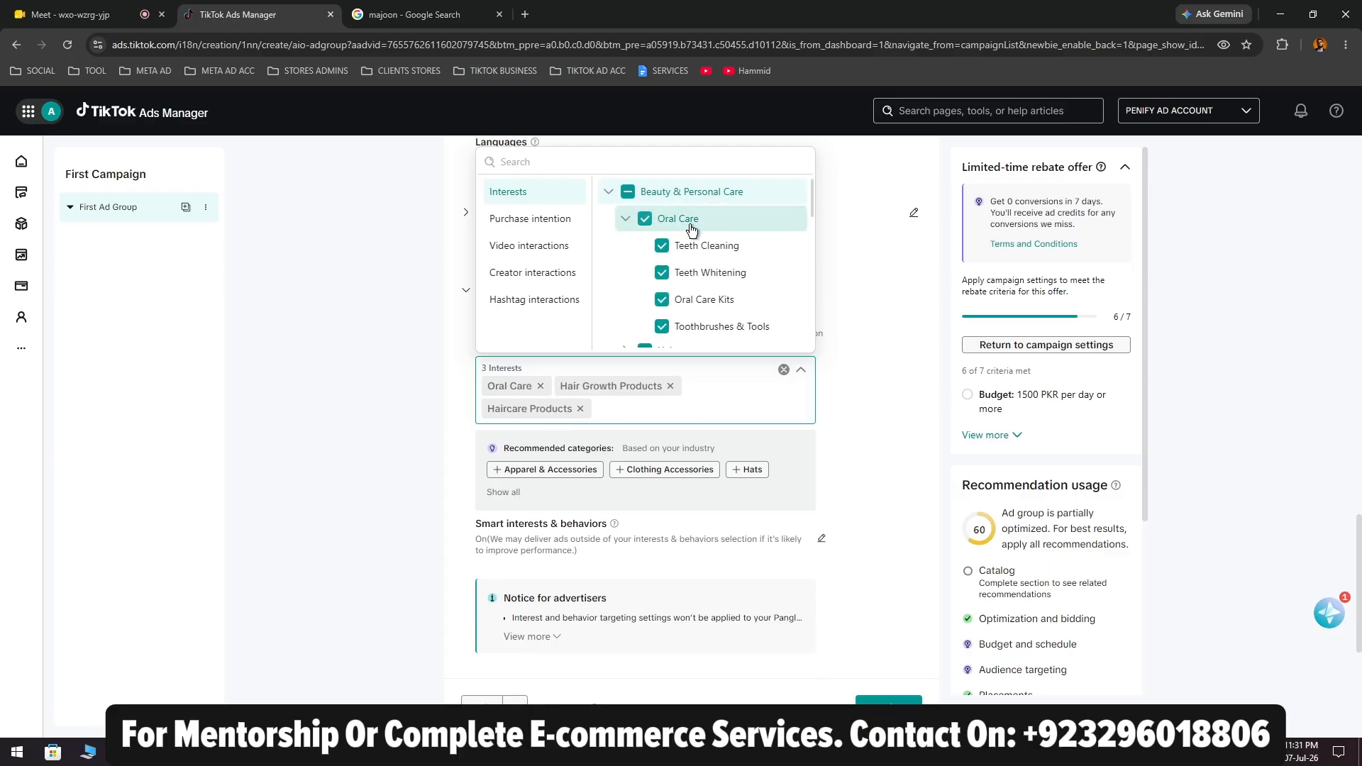
click(662, 245)
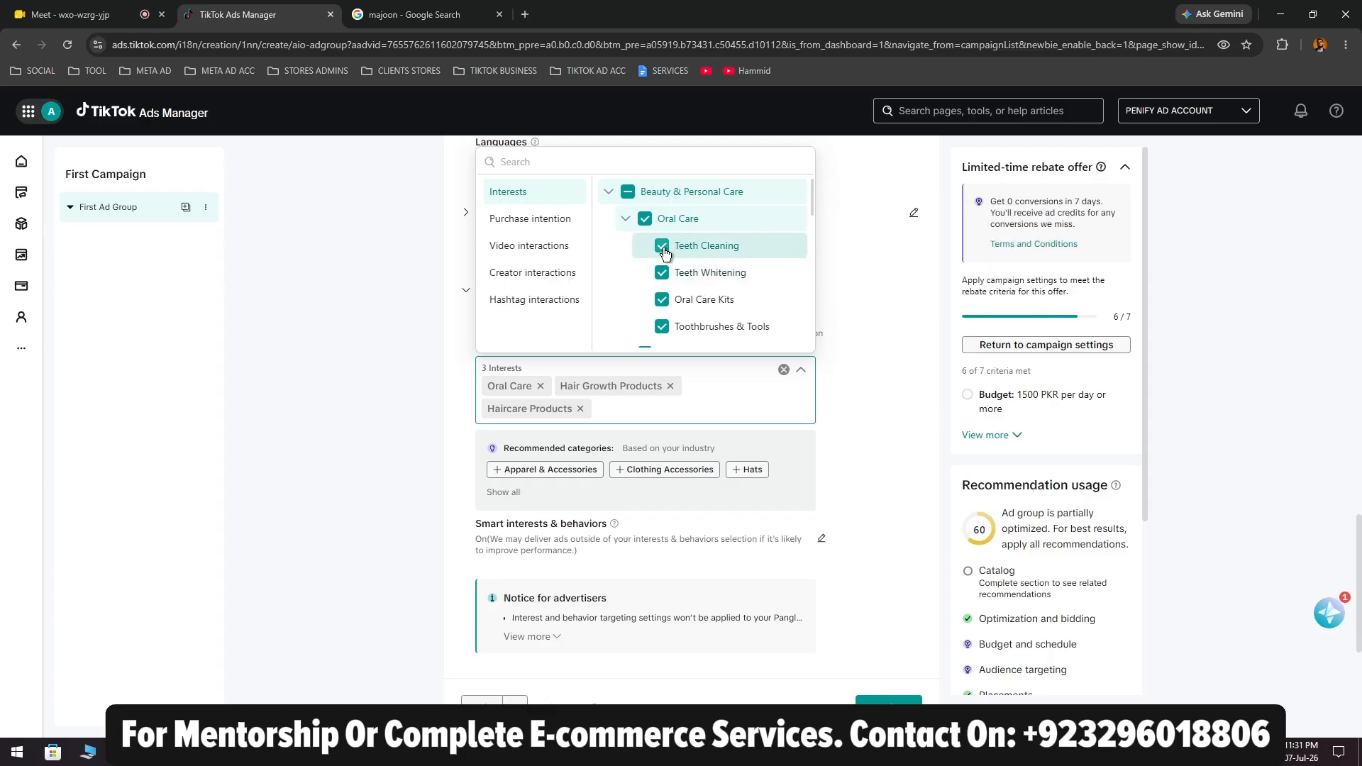
click(662, 275)
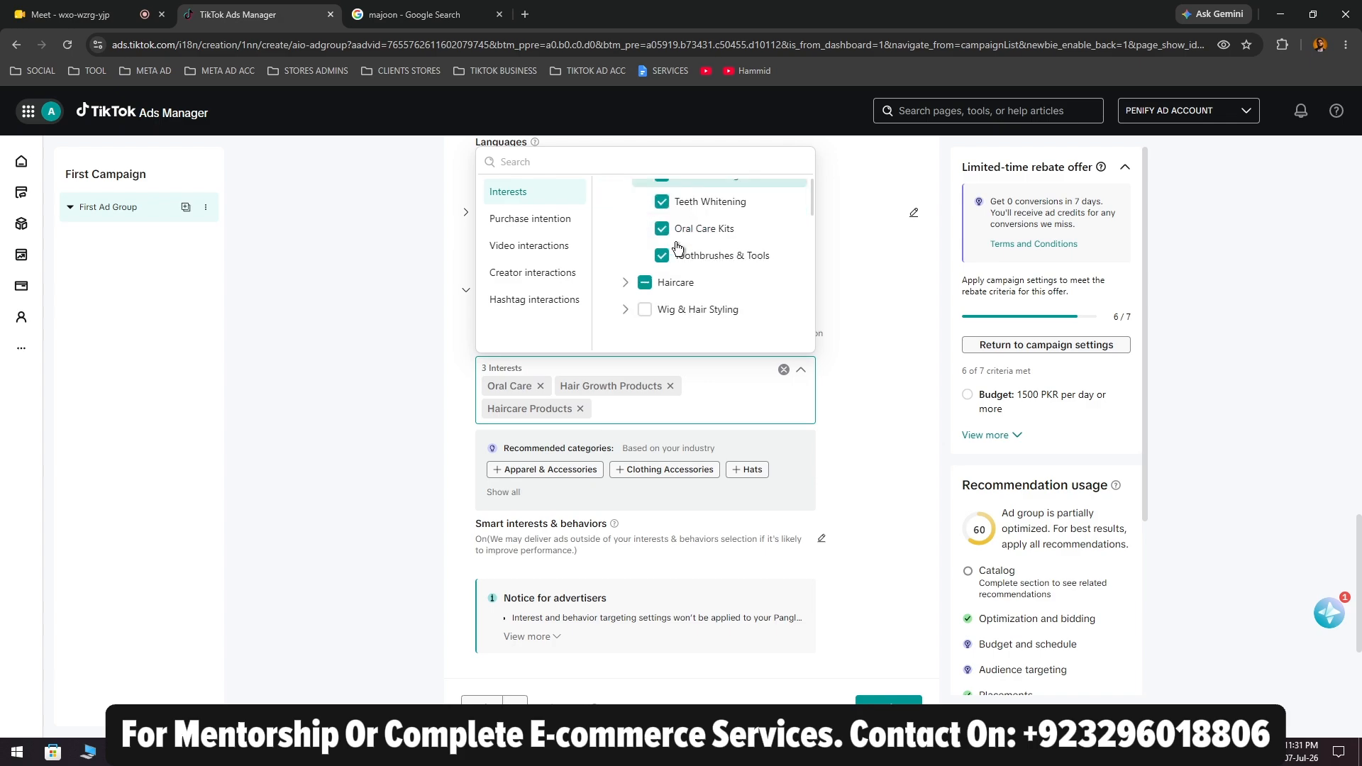
click(676, 246)
Add Shampoos from the Haircare category to the interests and close the interest list
scroll(680, 254, down, 1)
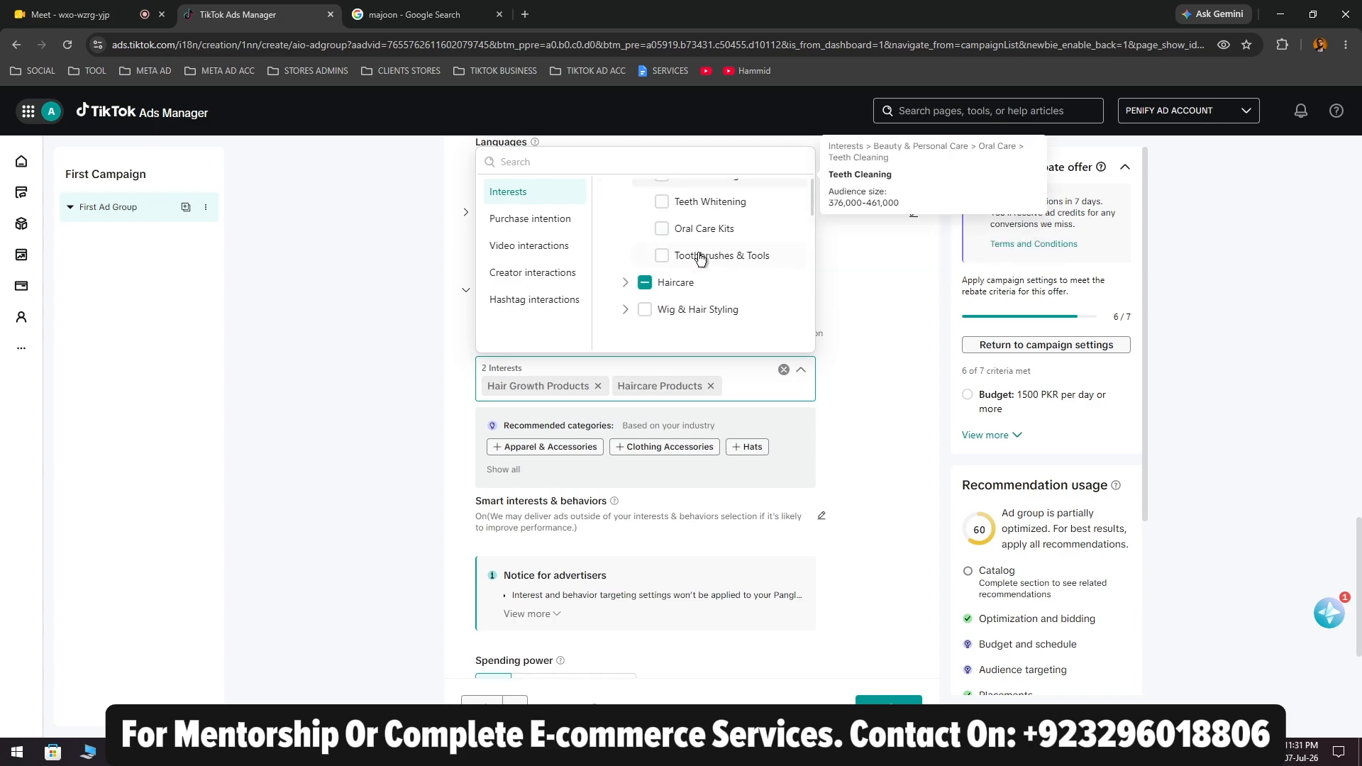
scroll(703, 253, down, 1)
scroll(704, 255, down, 3)
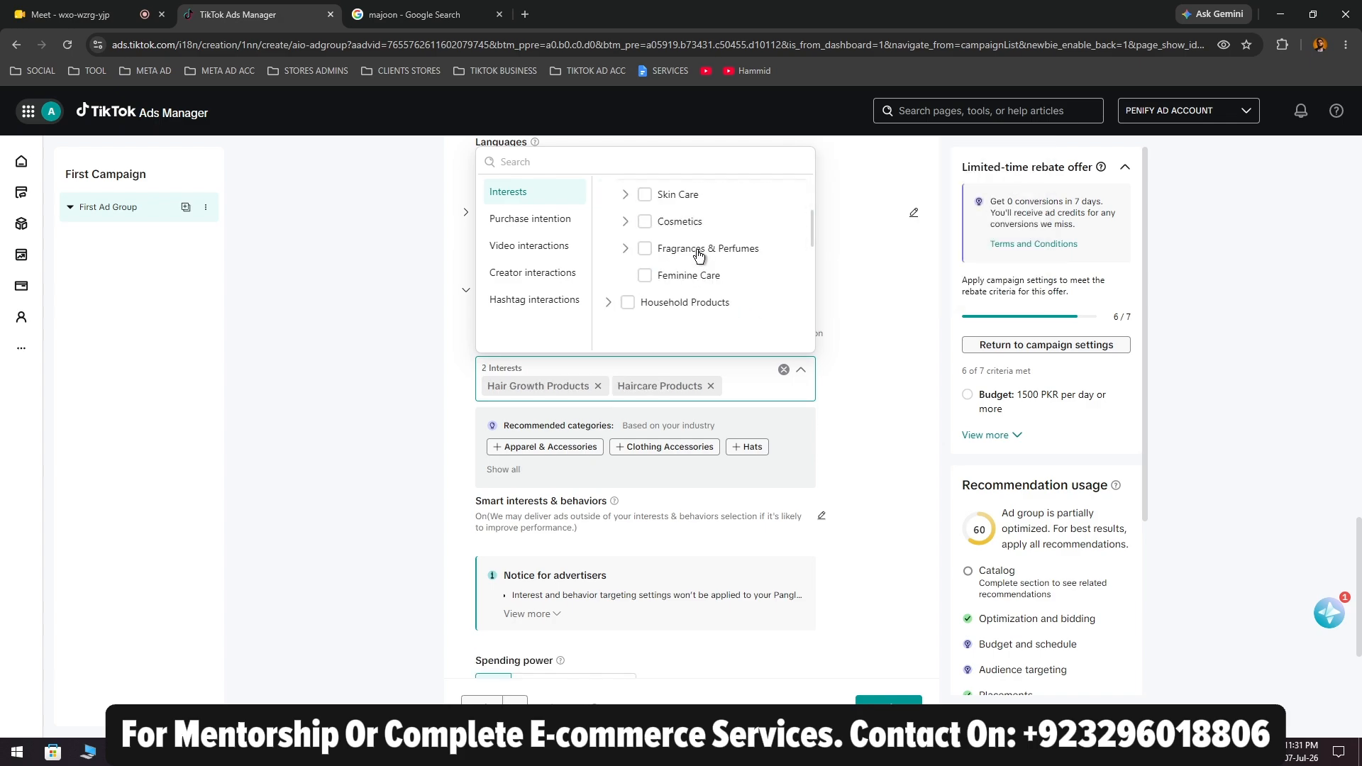
scroll(647, 257, up, 5)
click(627, 283)
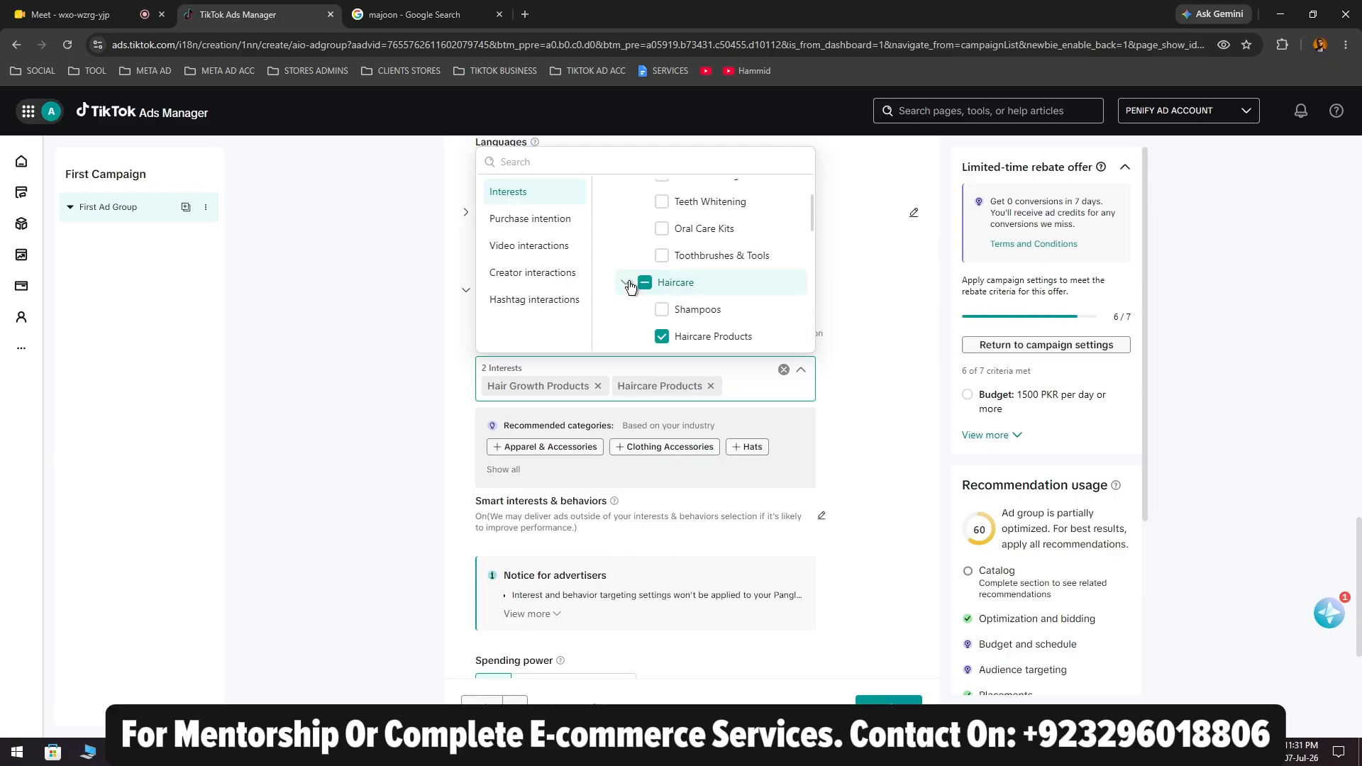
scroll(639, 284, down, 1)
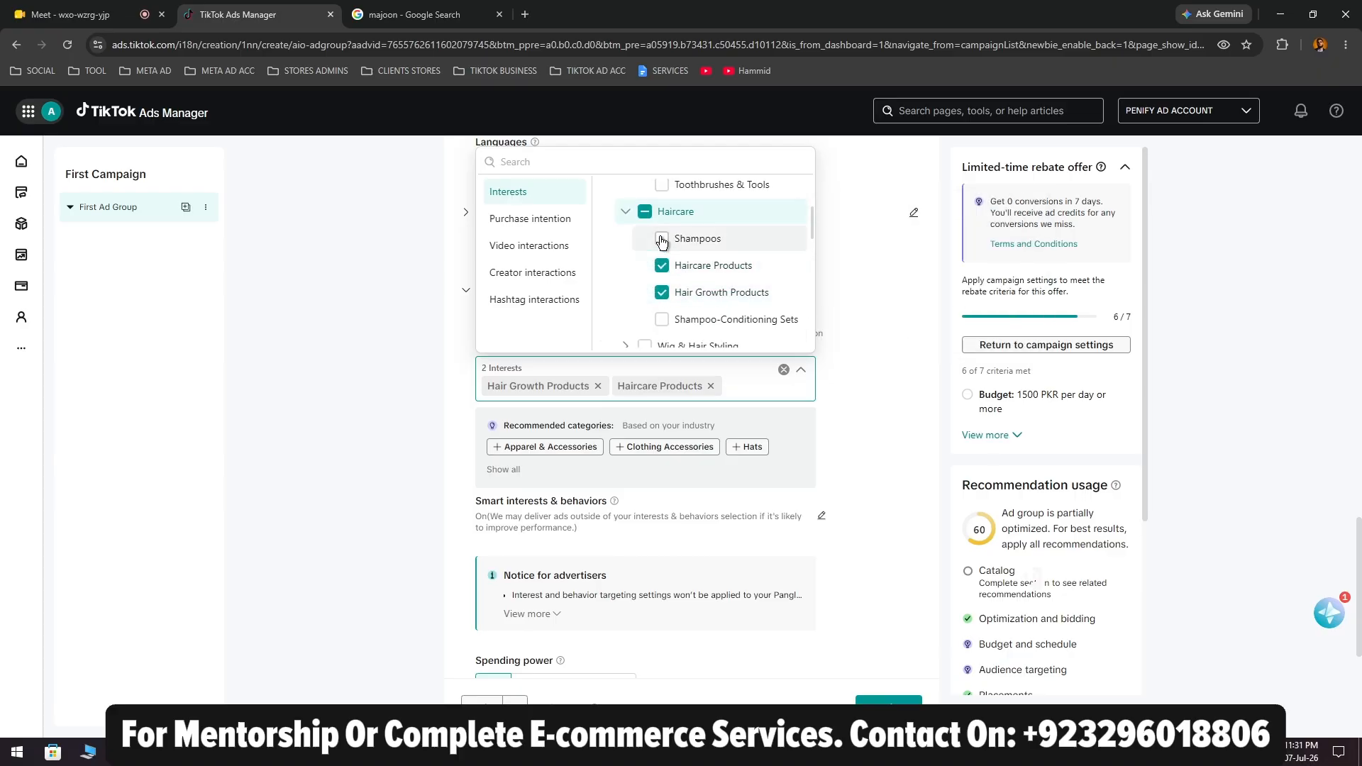
click(628, 212)
click(347, 391)
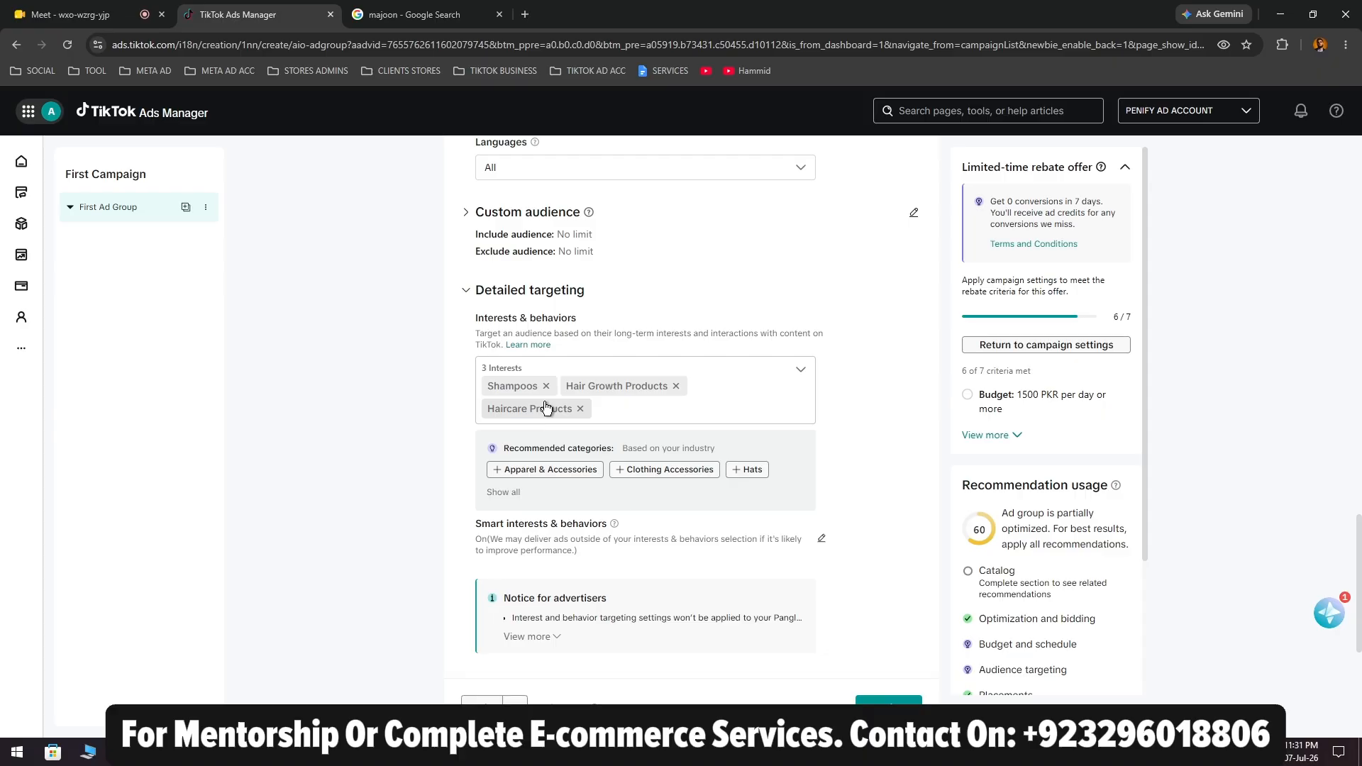
Review the full list of recommended interest categories and hide it again
scroll(619, 414, down, 2)
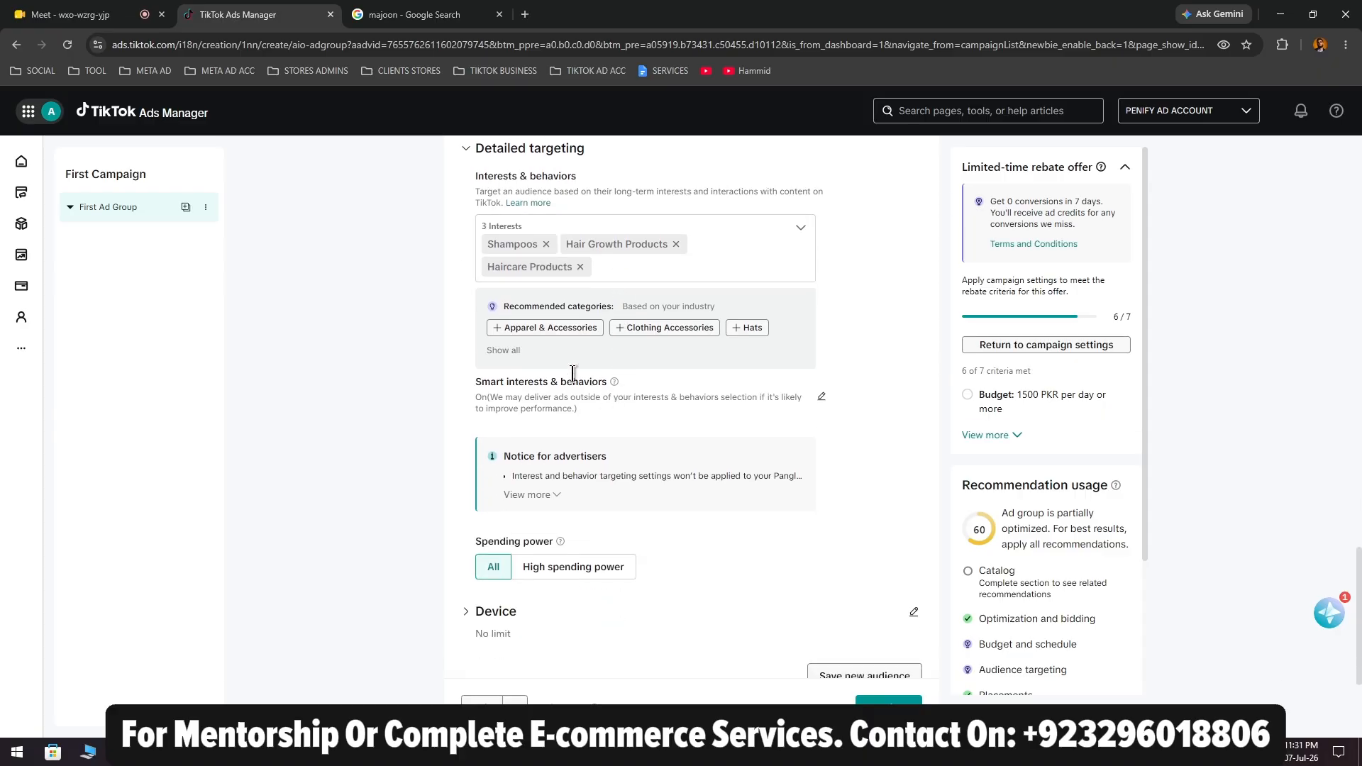
click(497, 351)
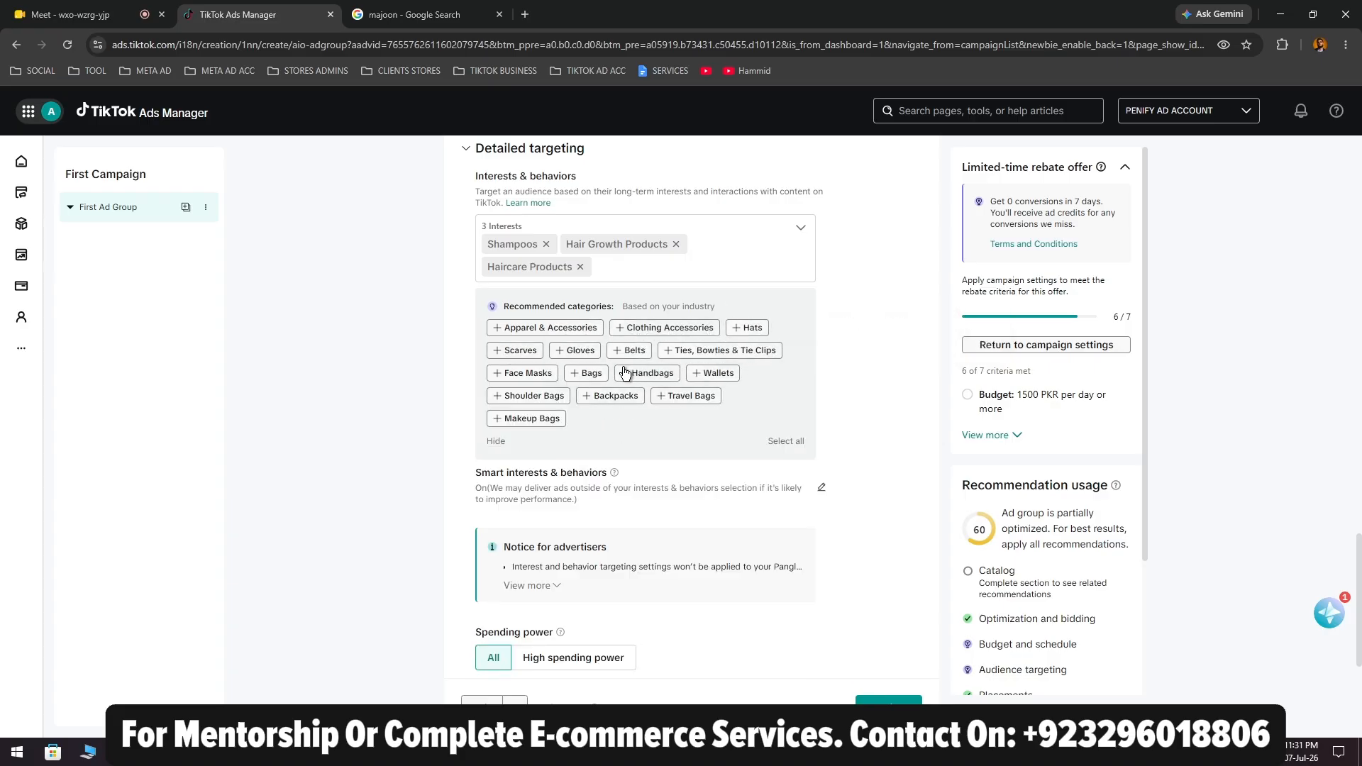
click(500, 441)
Turn off Smart interests & behaviors in the detailed targeting
scroll(619, 412, down, 2)
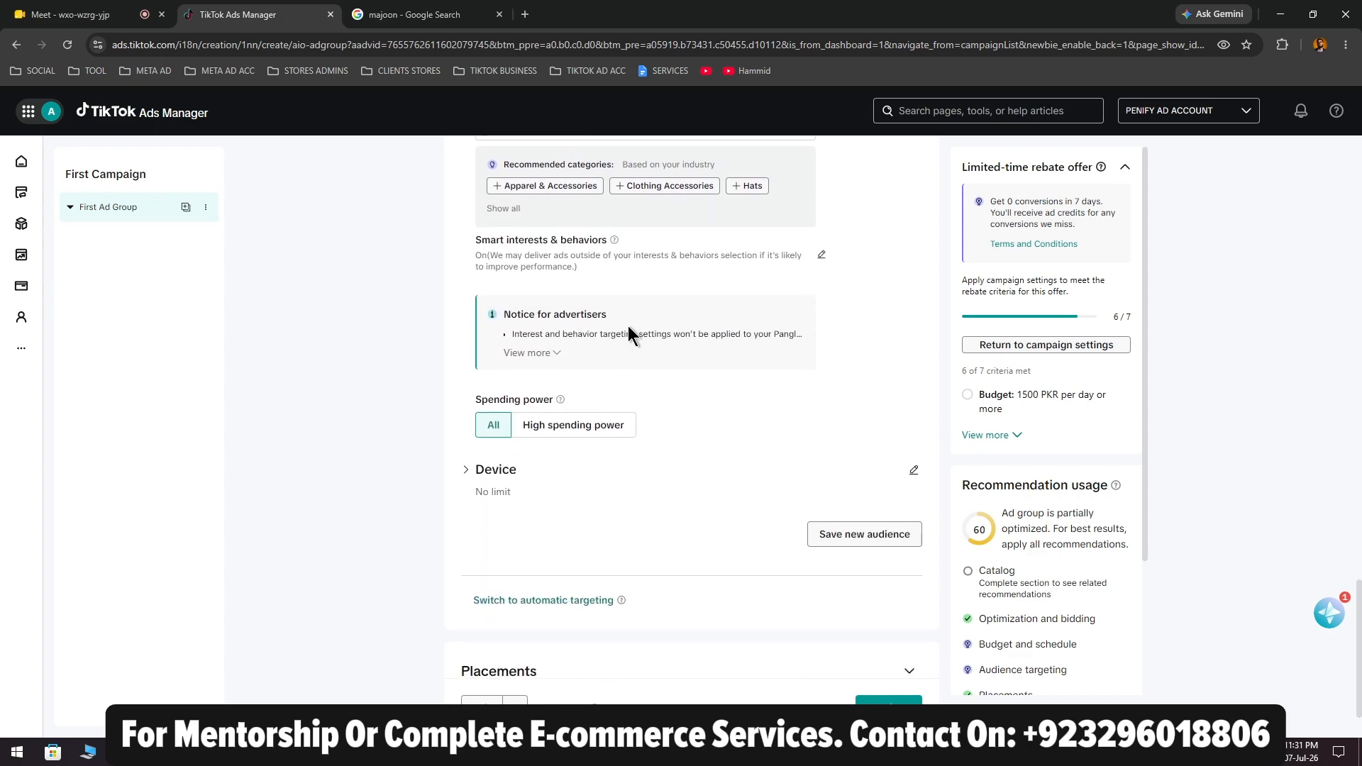
click(822, 255)
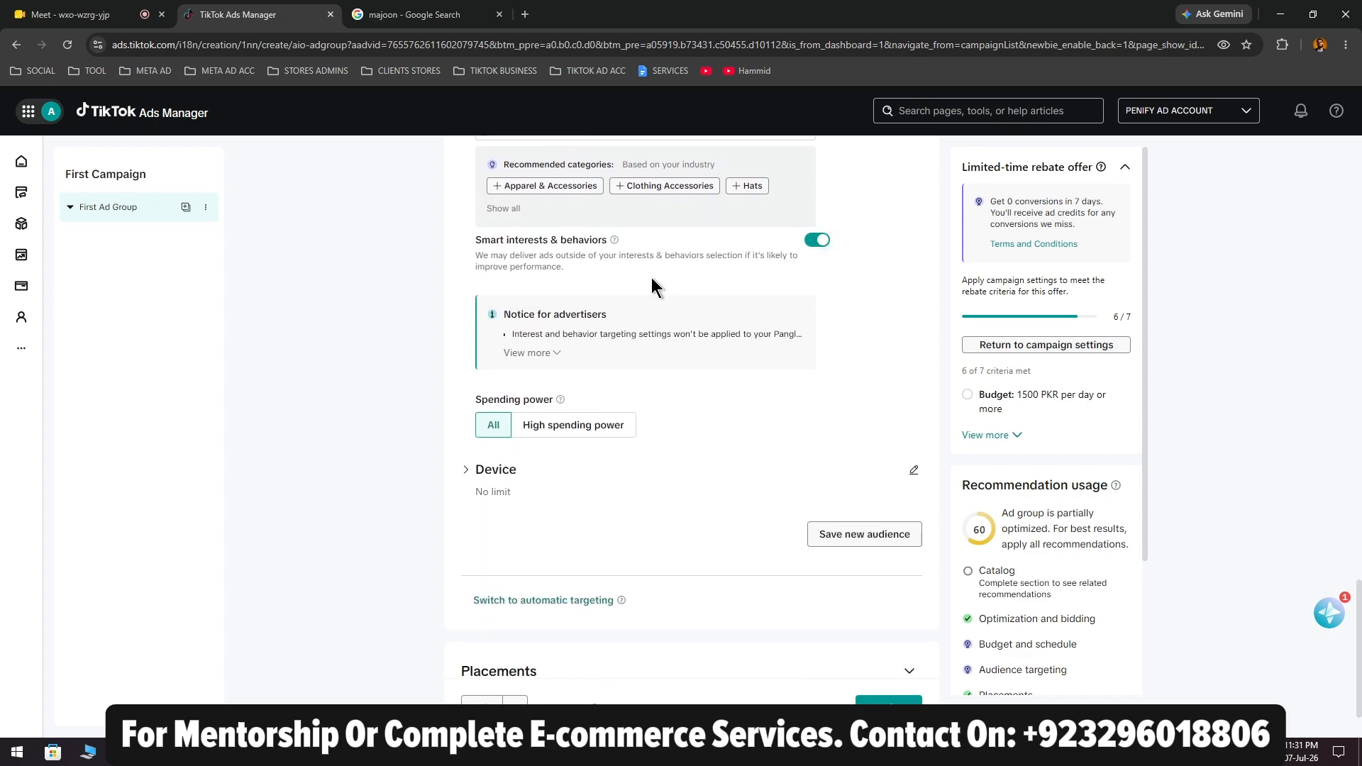
click(822, 242)
click(531, 419)
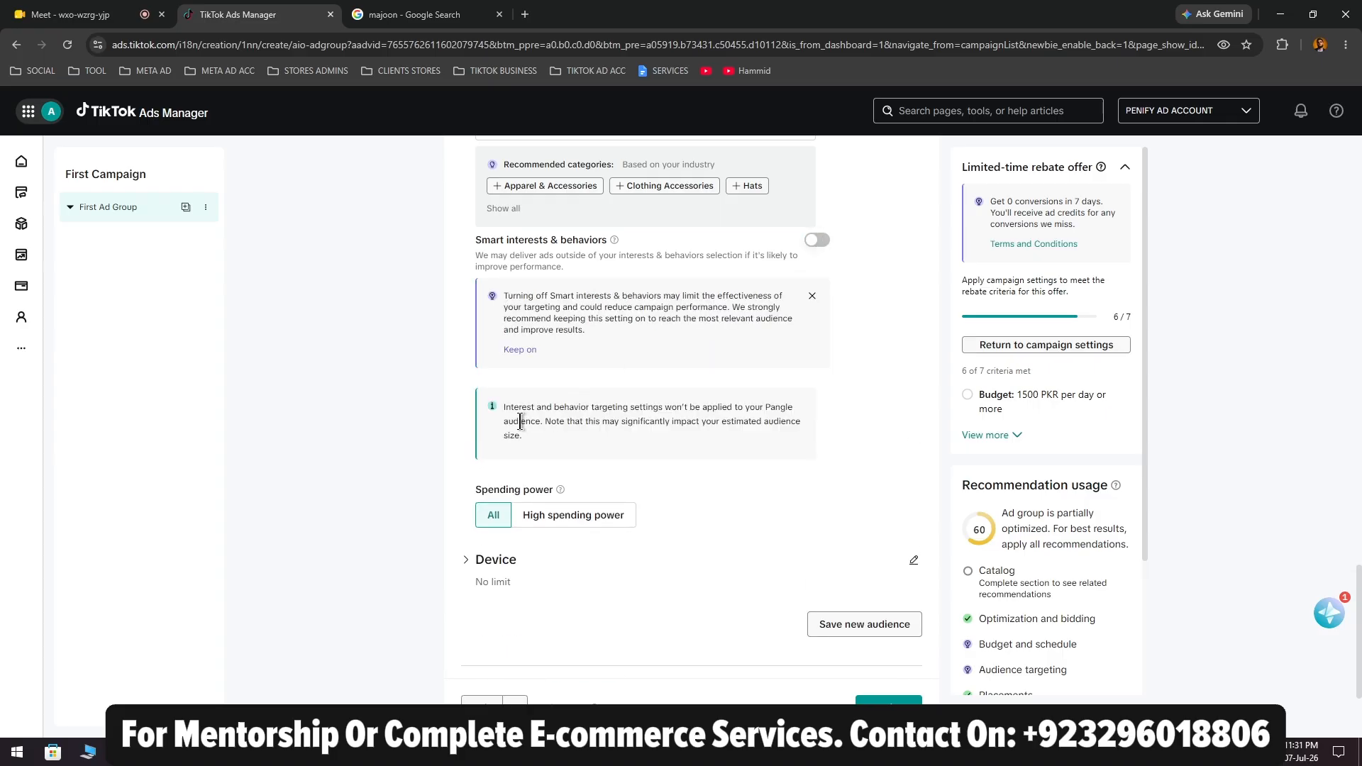
Turn off organic comments, comments, video downloads and video sharing in the placement settings, and continue to the ad level
scroll(532, 417, down, 2)
scroll(645, 443, down, 1)
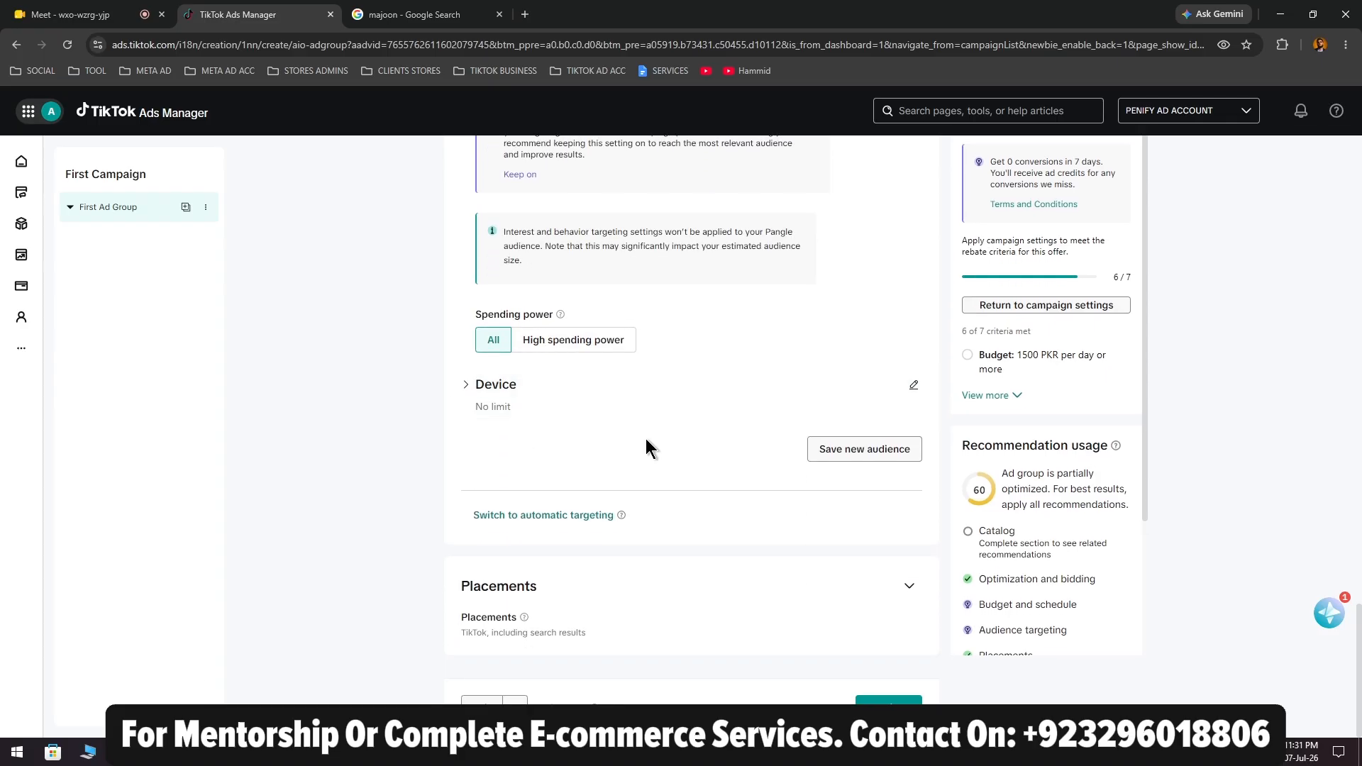
click(909, 586)
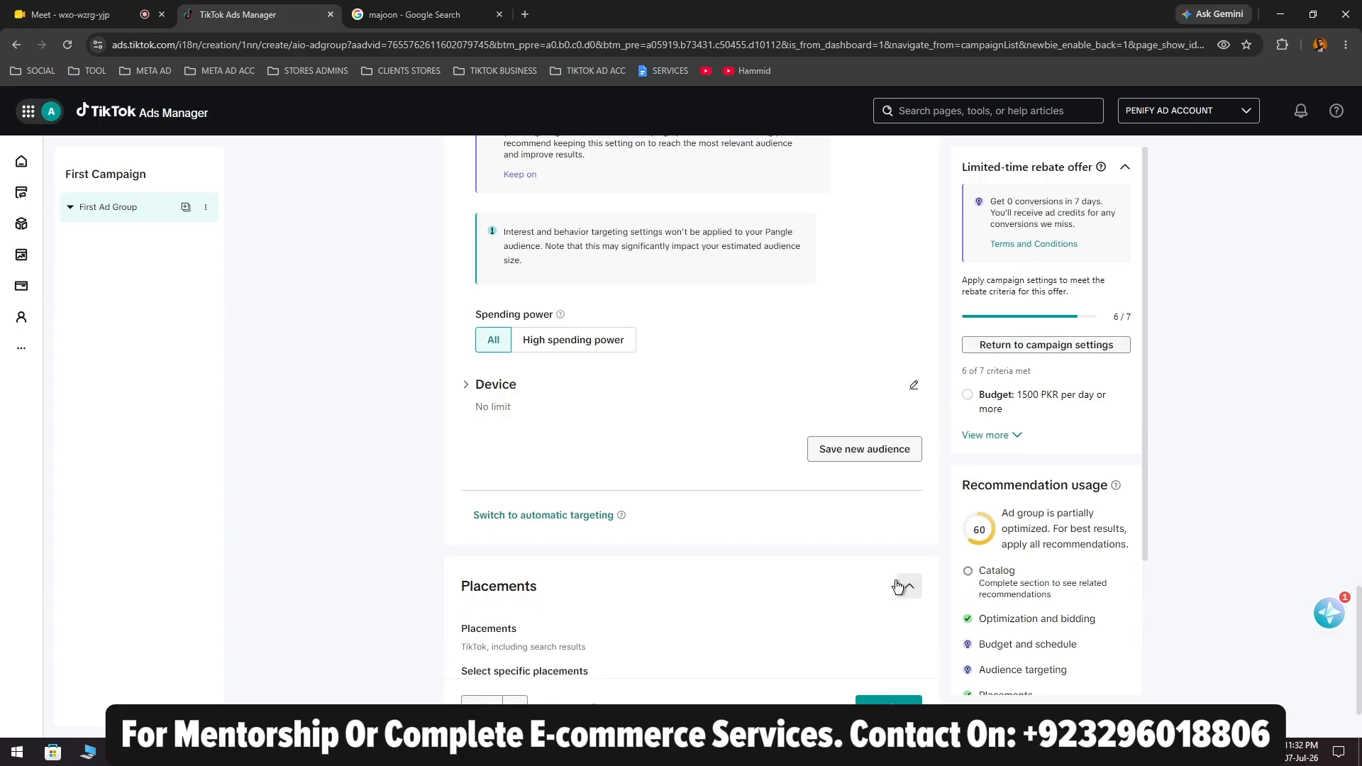
scroll(741, 561, down, 3)
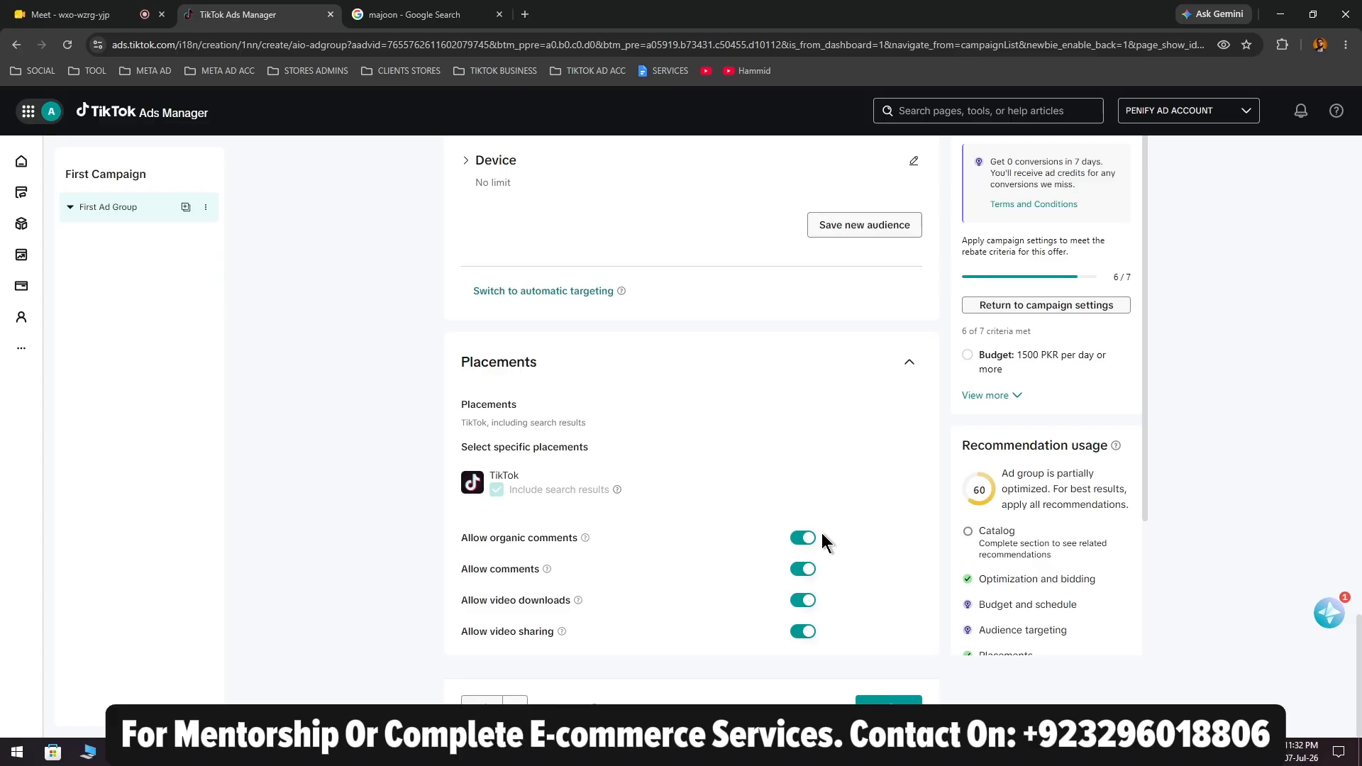
click(803, 540)
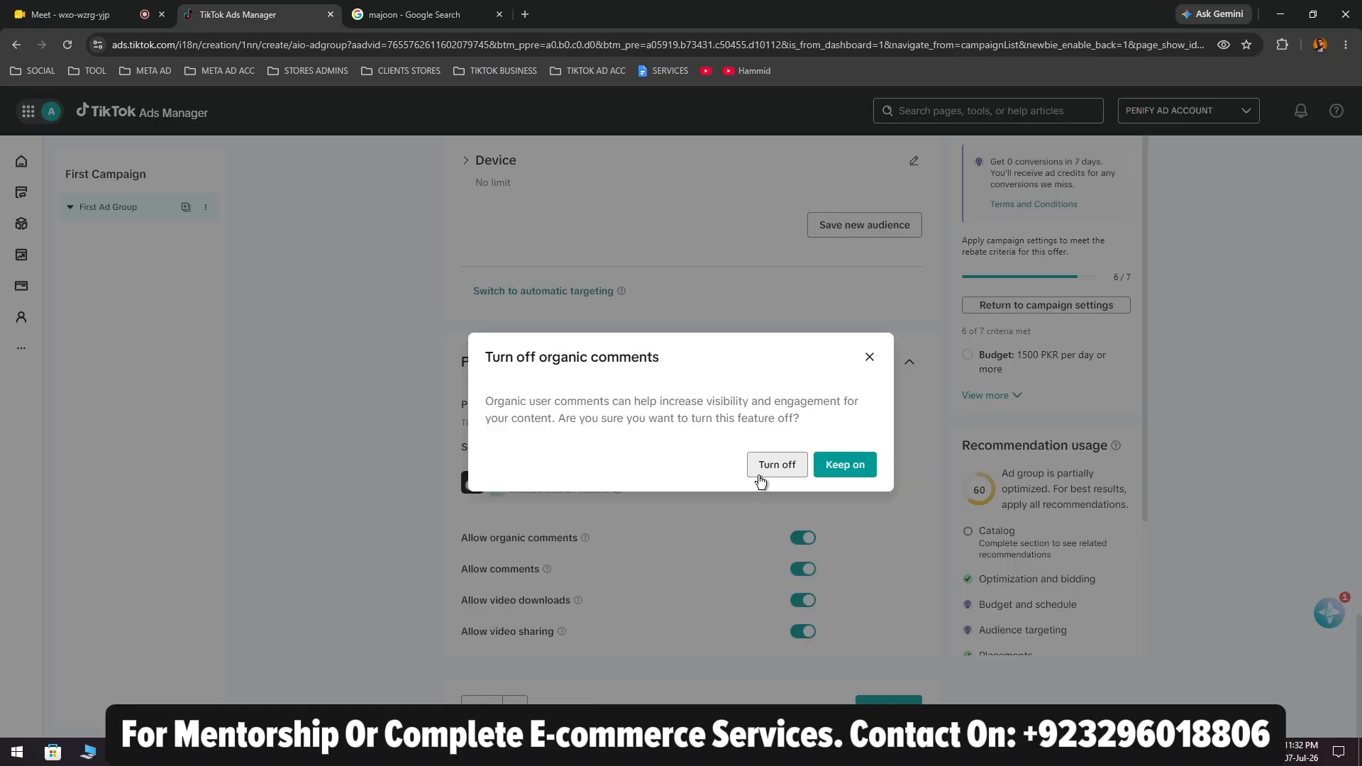
click(776, 464)
click(803, 570)
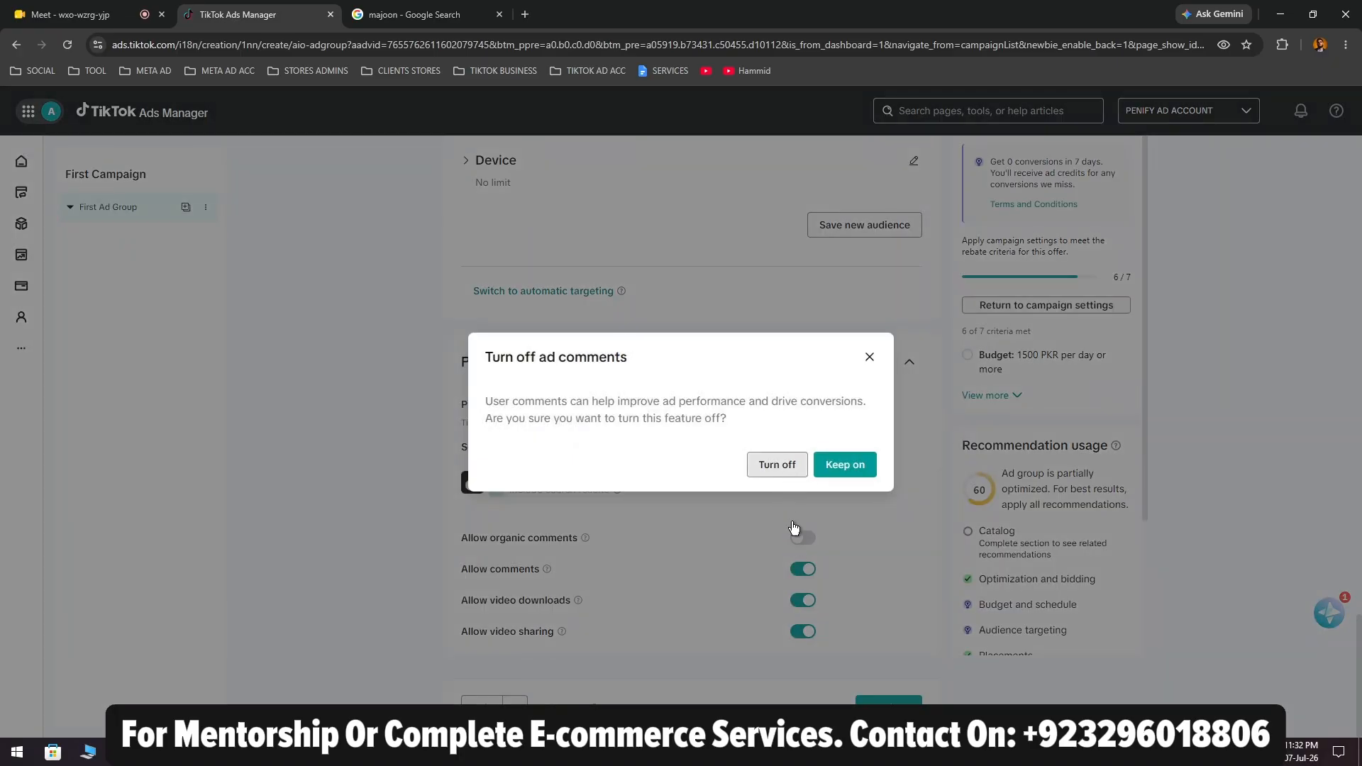
click(777, 464)
click(804, 600)
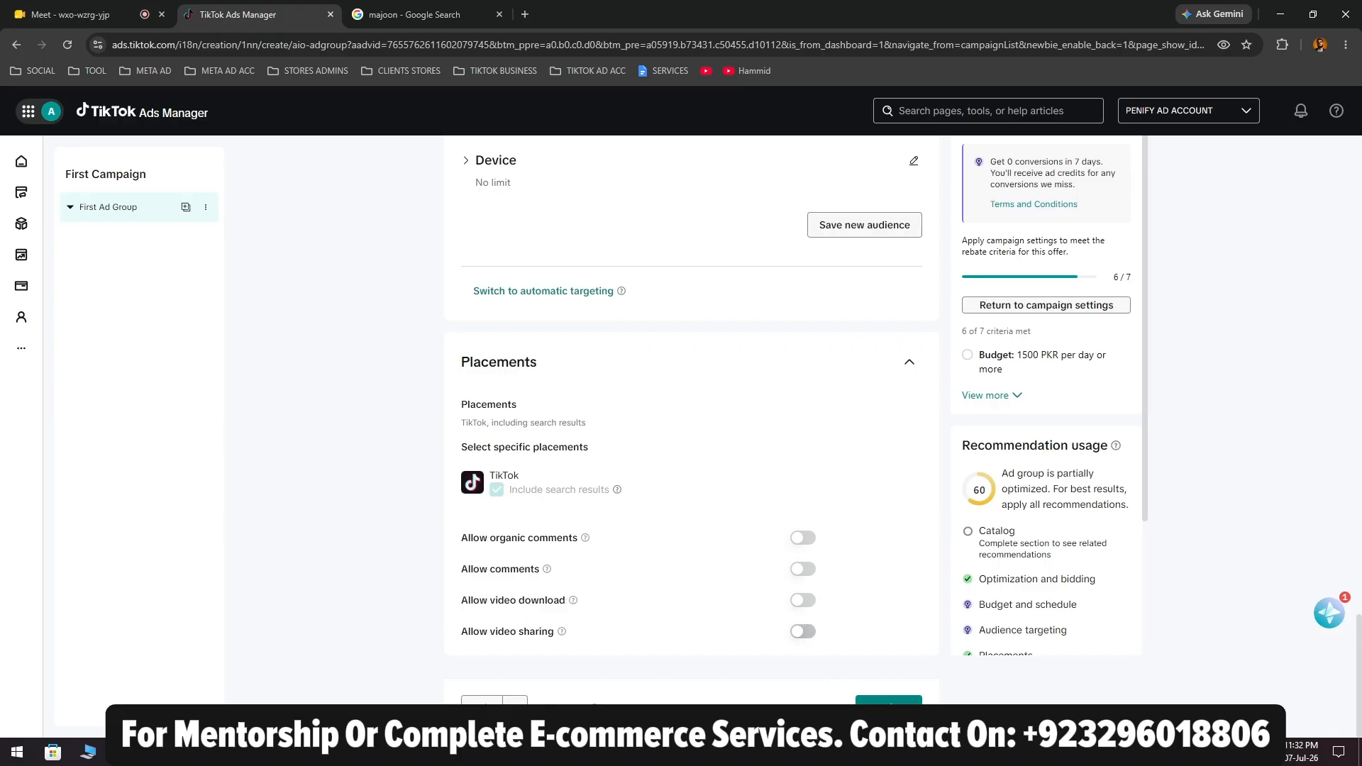
click(804, 631)
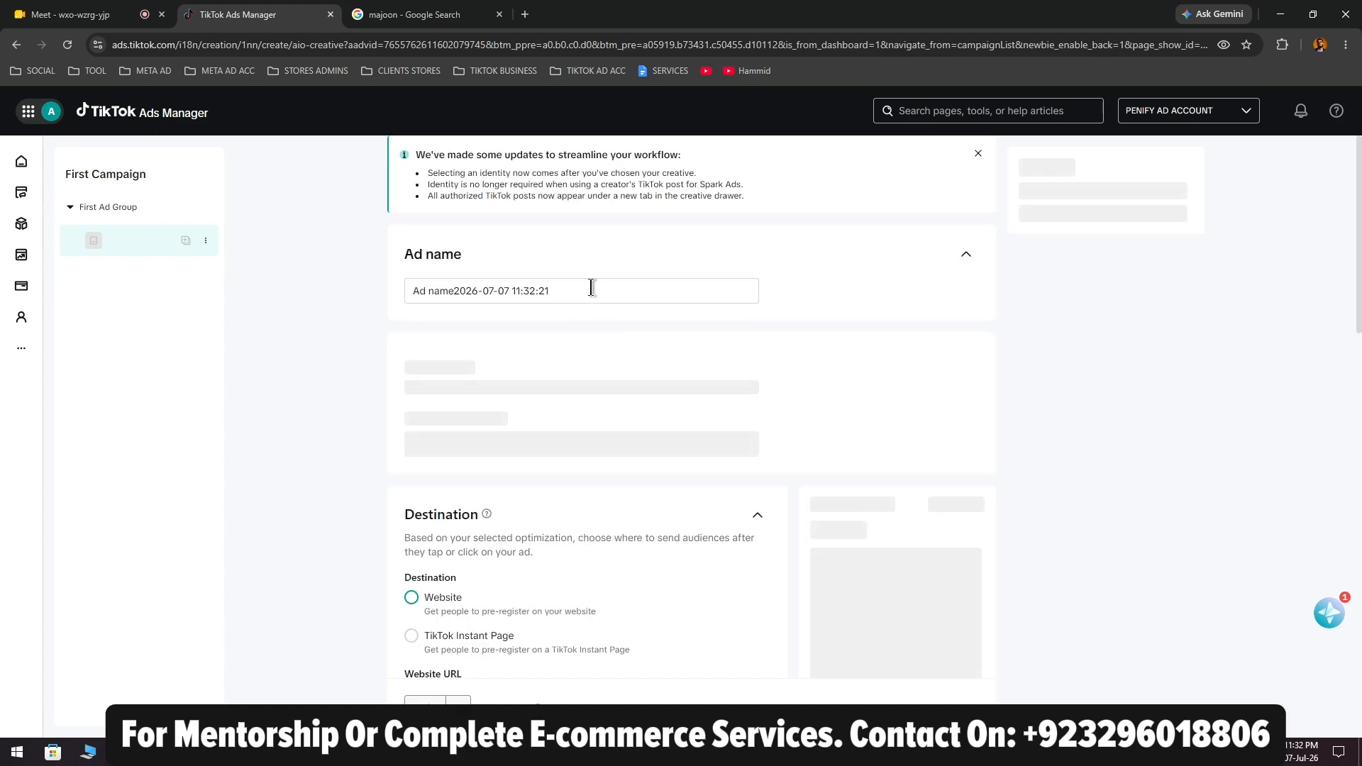
Switch to the Tiktok Ads Course 2026 document and review the steps on ad group targeting and a minimum of 3 ad creatives
triple_click(490, 289)
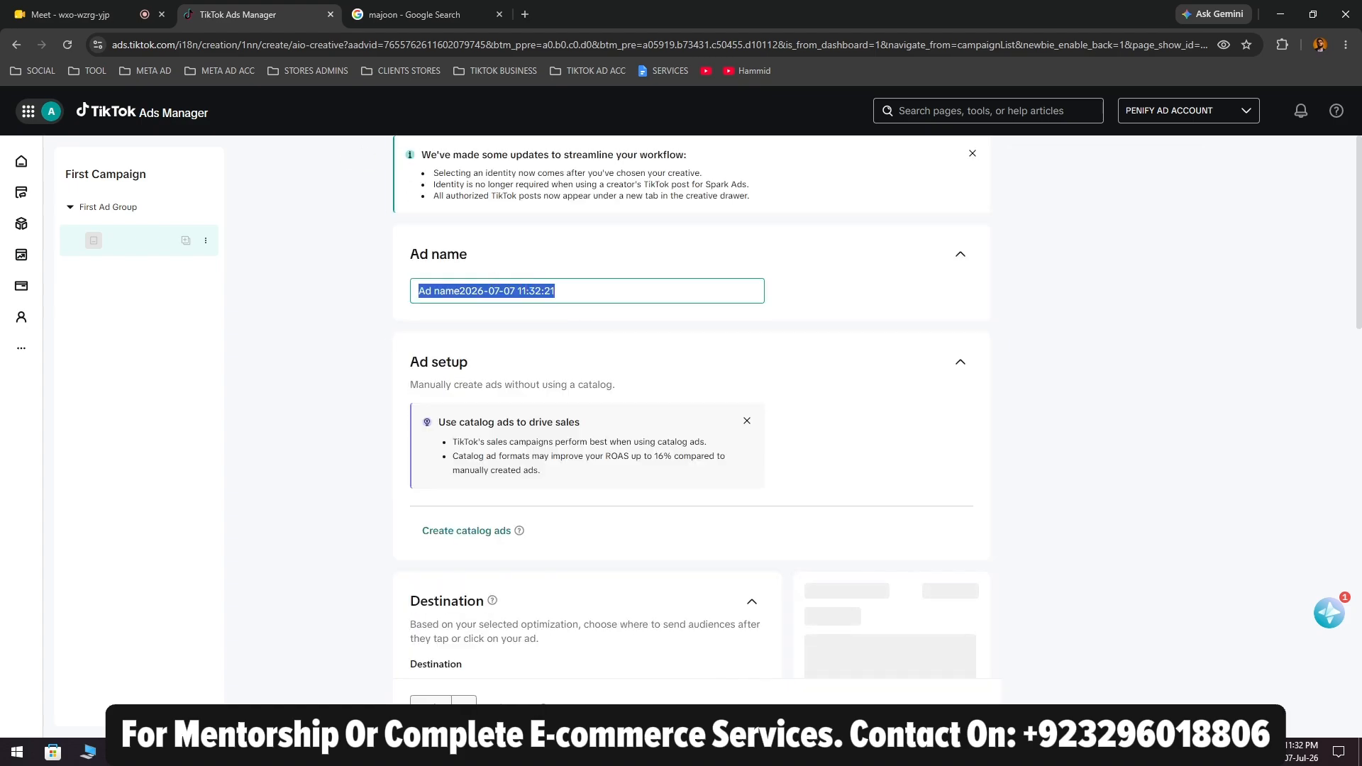
key(alt+Tab)
click(530, 344)
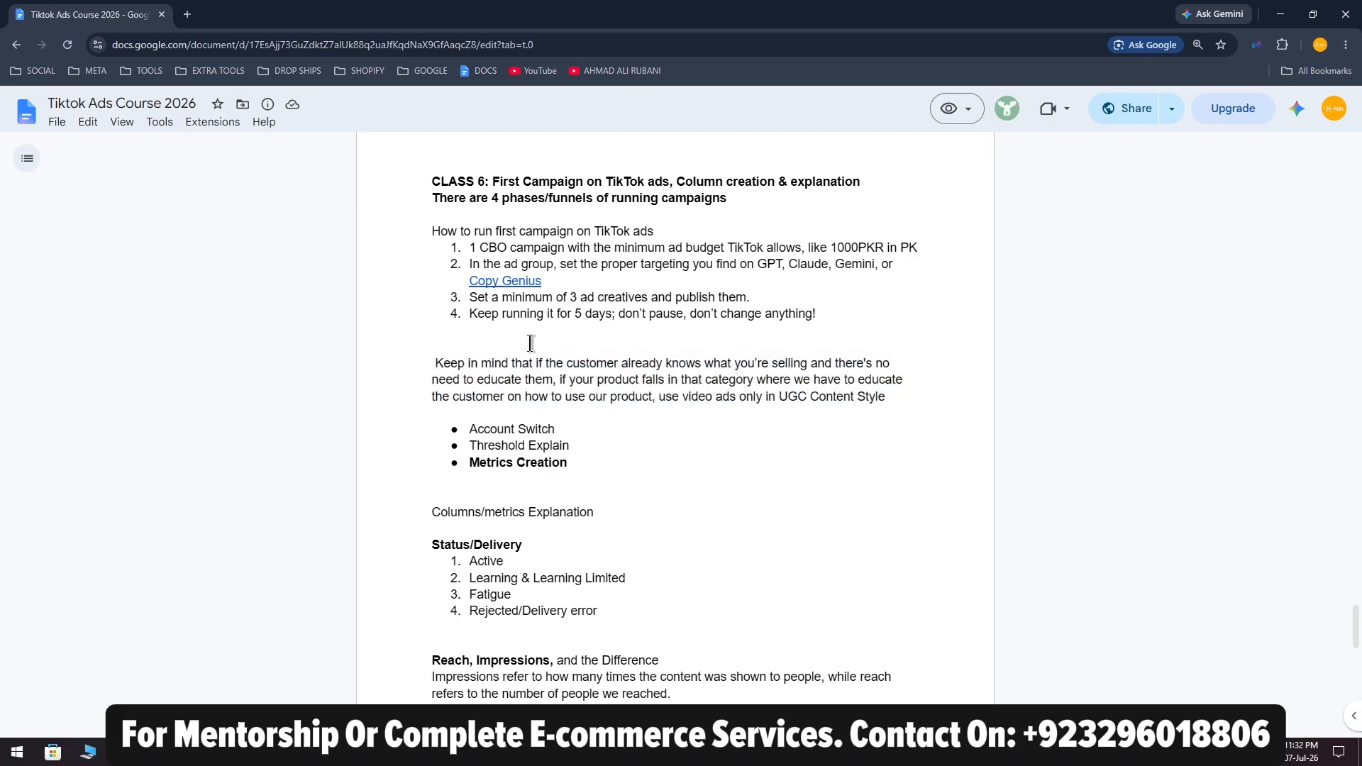
drag(471, 267, 552, 279)
drag(466, 296, 752, 298)
Return to TikTok Ads Manager, rename the ad Creative 1 and collapse the Ad setup section
key(alt+Tab)
click(574, 285)
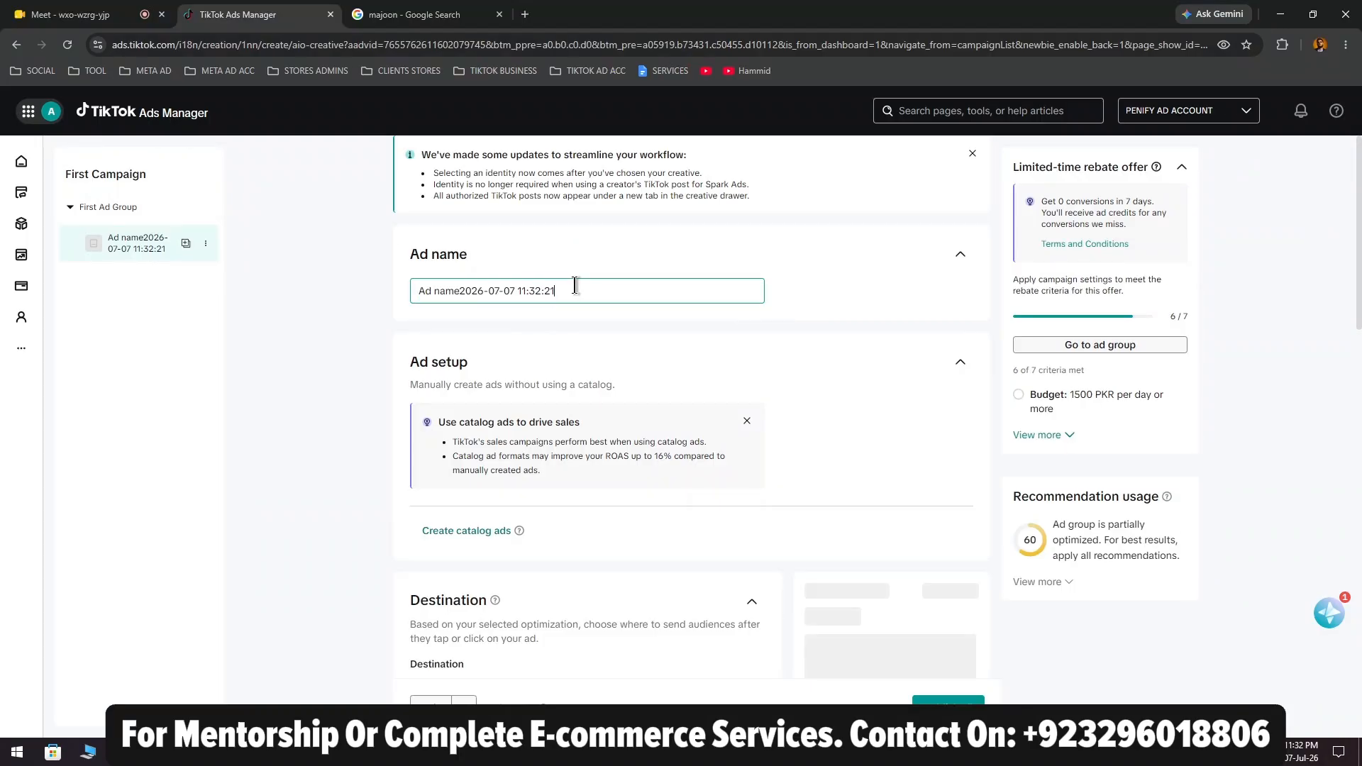
key(ctrl+a)
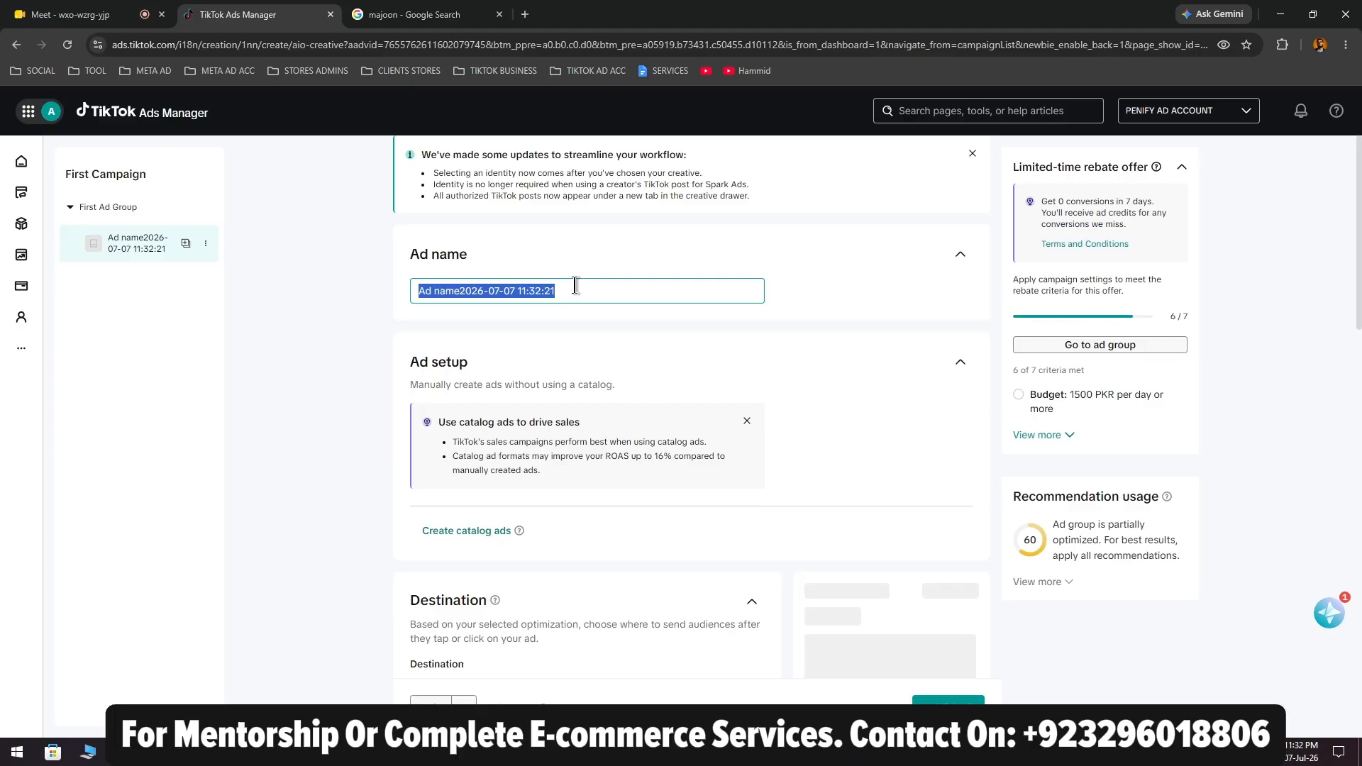
text(Creati)
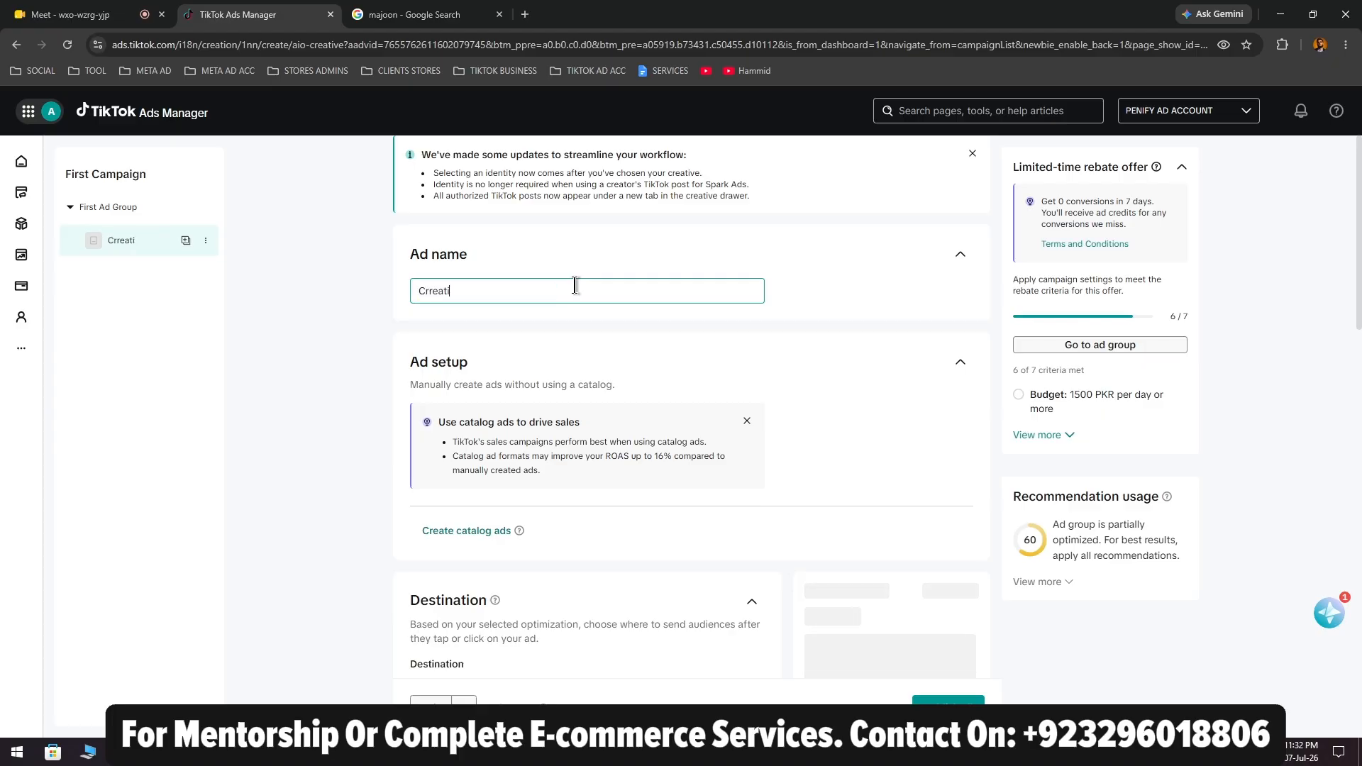
text(rreative)
key(ctrl+a)
text(Cr)
click(614, 359)
scroll(614, 359, down, 2)
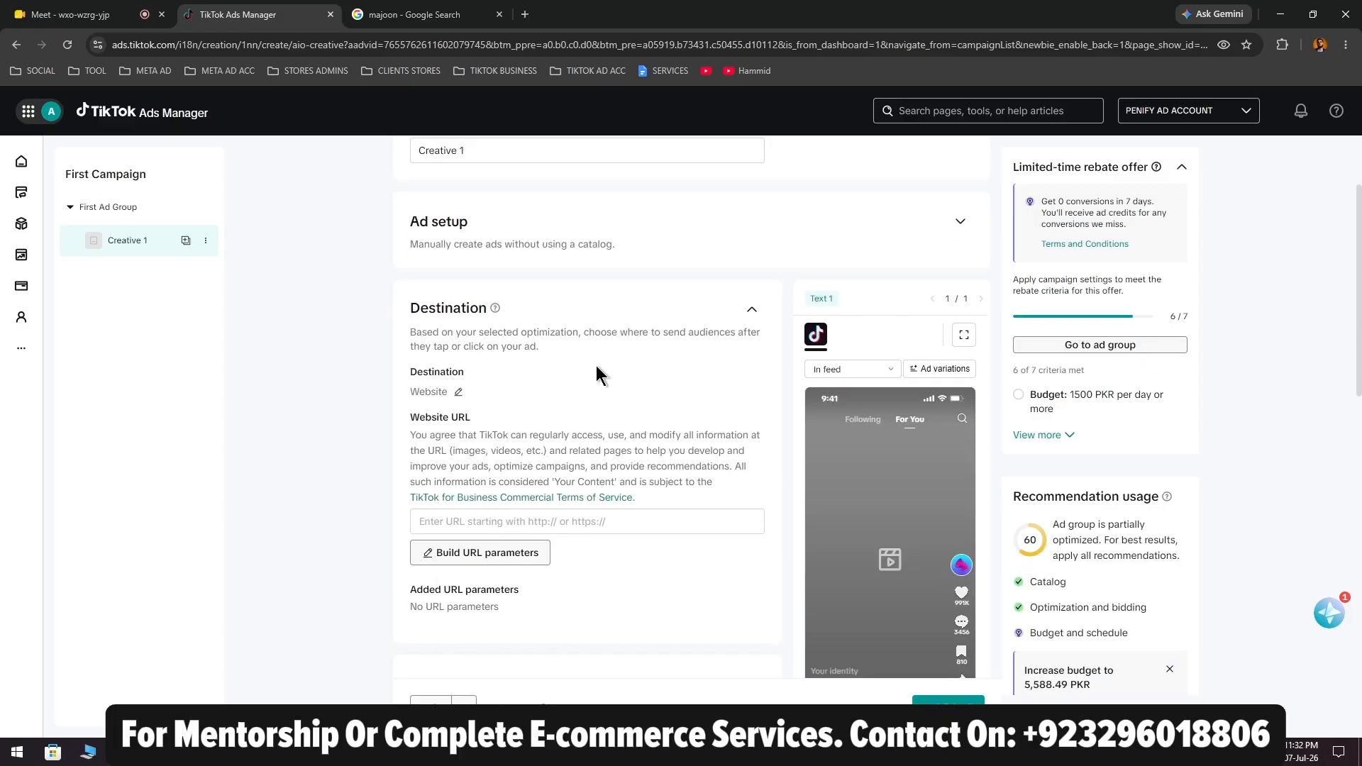
Expand the Ad setup section and dismiss the suggestion to use catalog ads to drive sales
scroll(596, 366, up, 2)
click(943, 366)
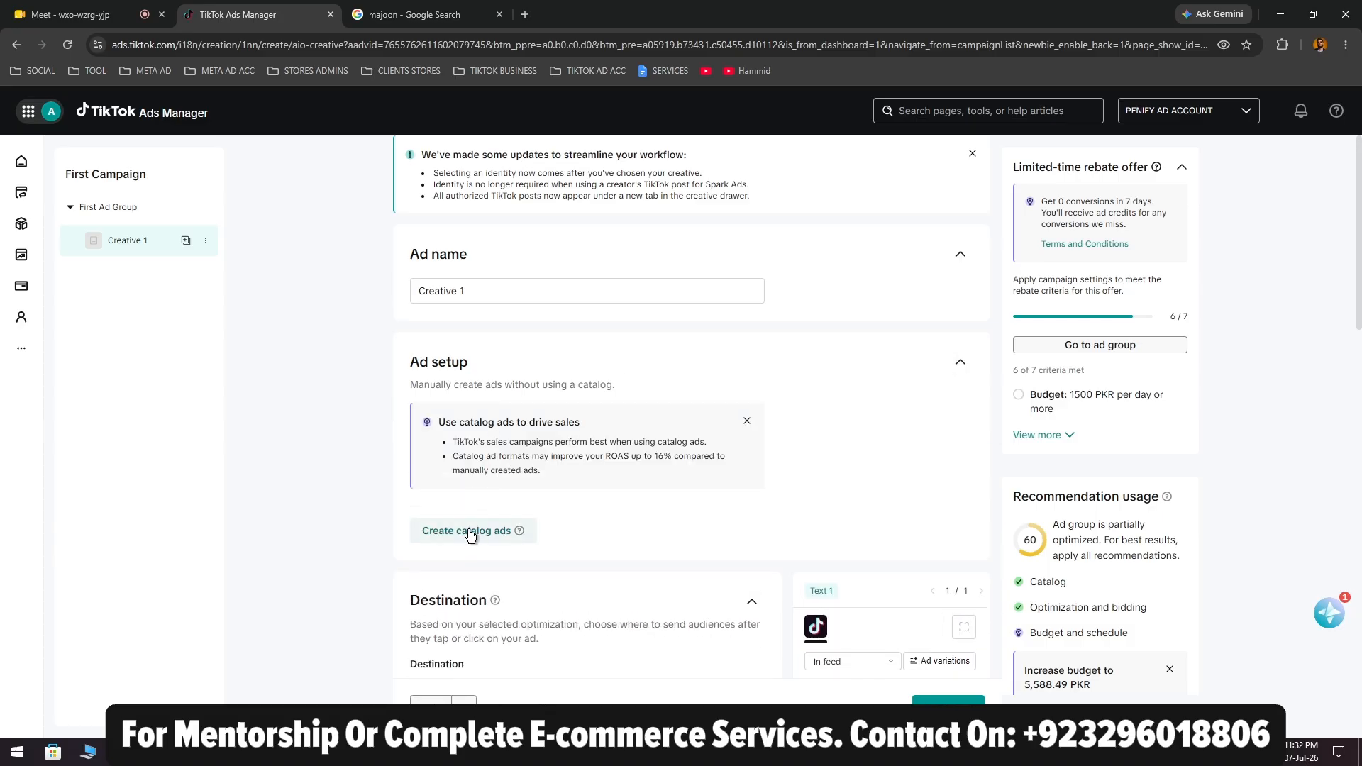
click(747, 420)
scroll(440, 381, down, 1)
scroll(447, 383, down, 3)
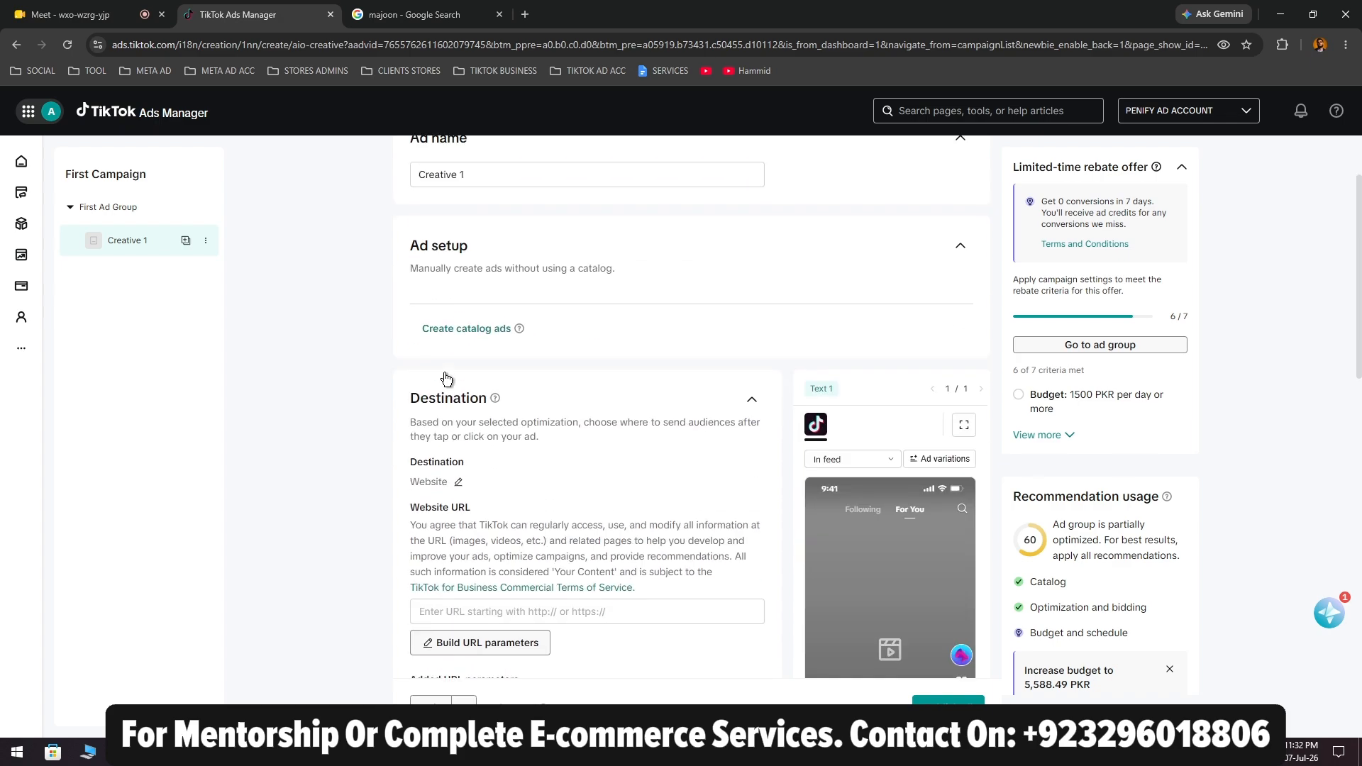
Open dawn.com in a new browser tab, look over its homepage and go back to the blank tab
click(521, 589)
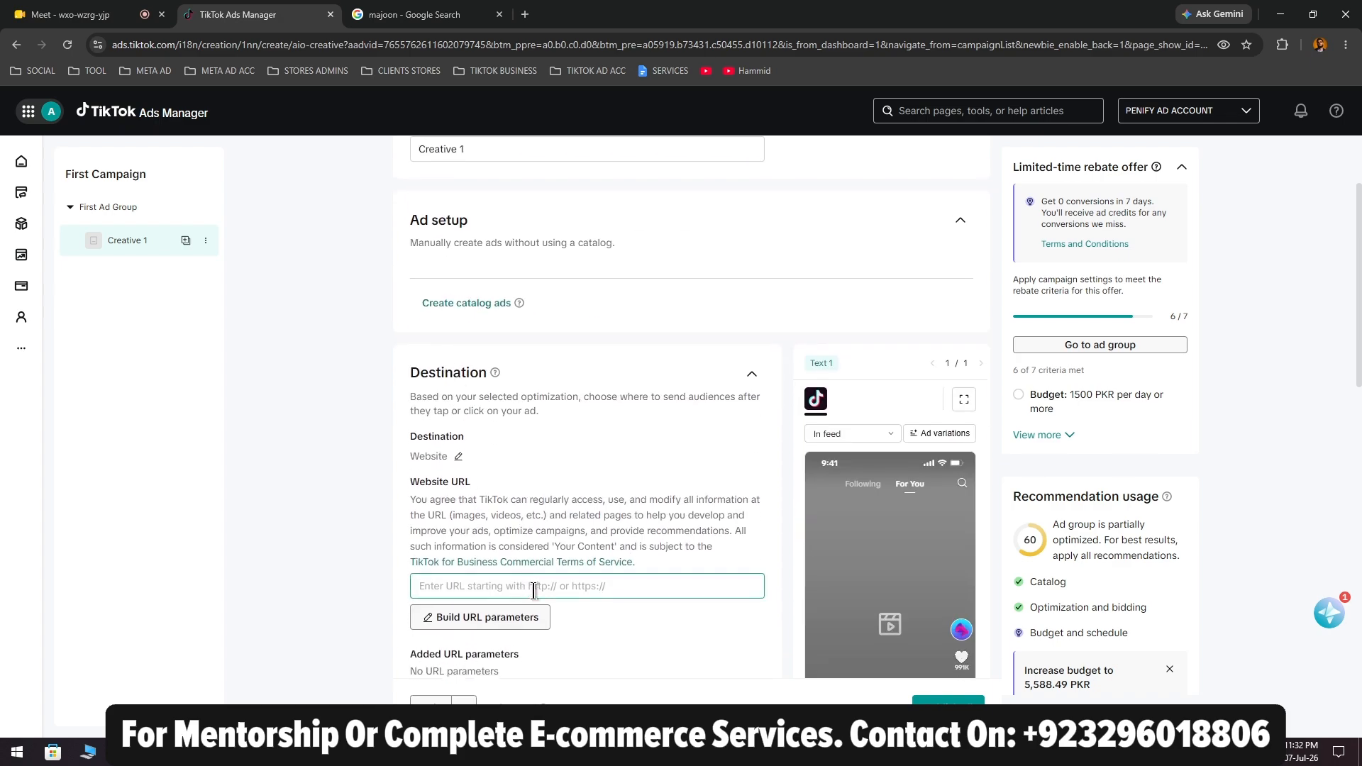
click(525, 14)
text(dawn.com)
key(Return)
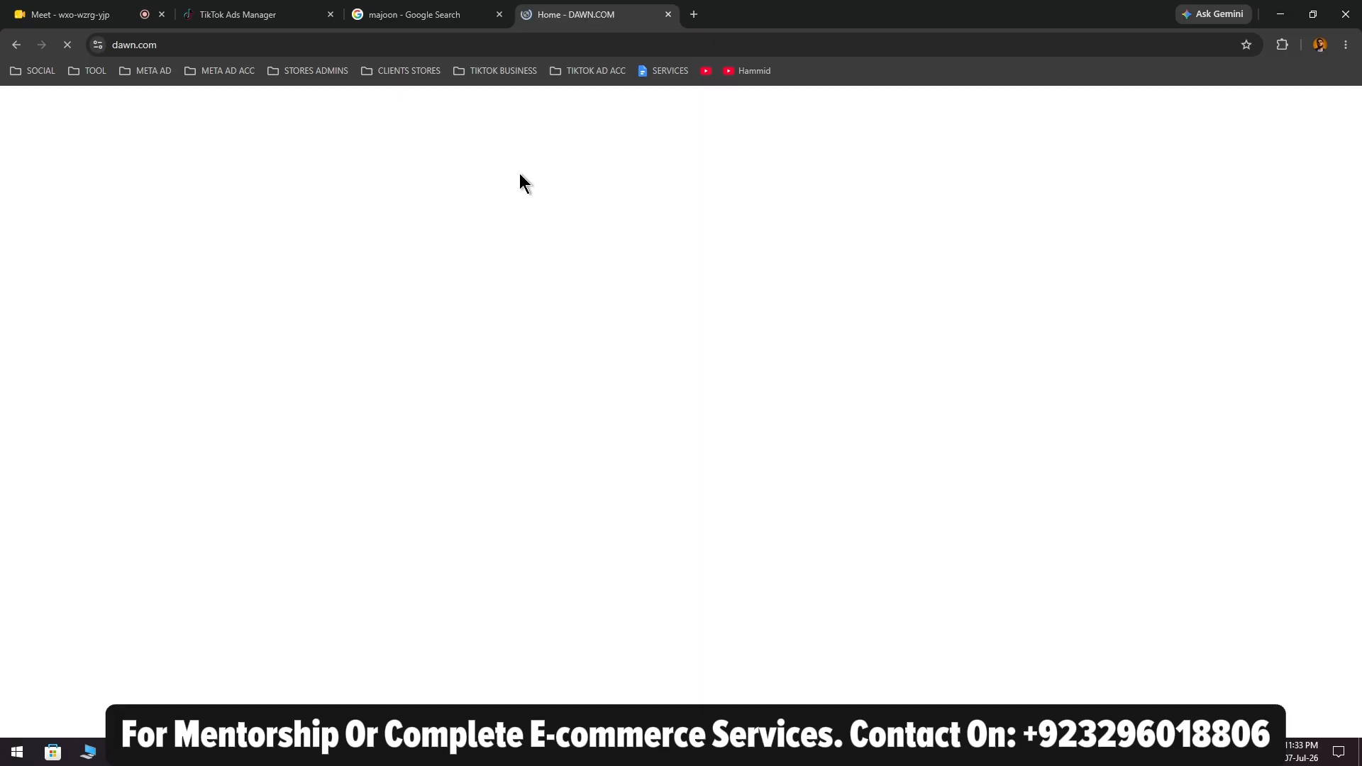
scroll(527, 313, down, 15)
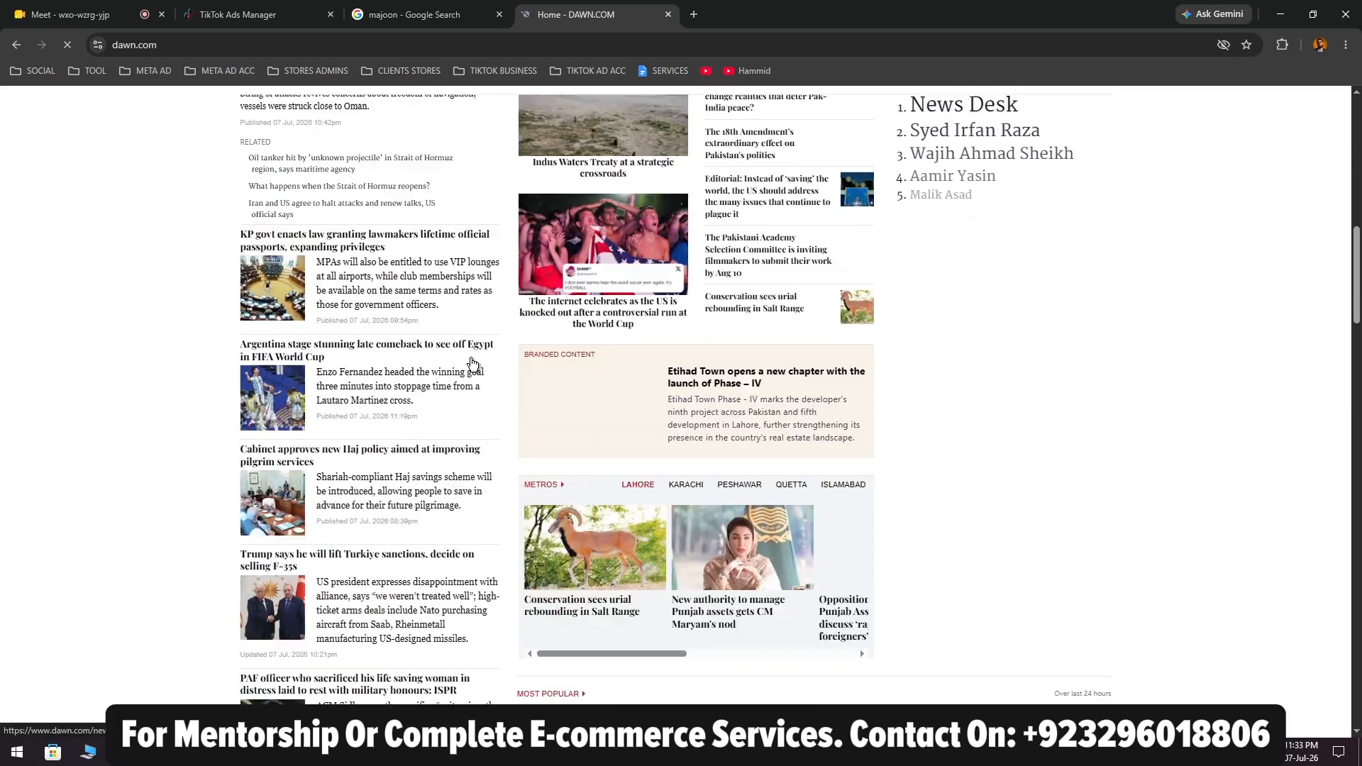
scroll(520, 362, down, 7)
scroll(477, 362, up, 8)
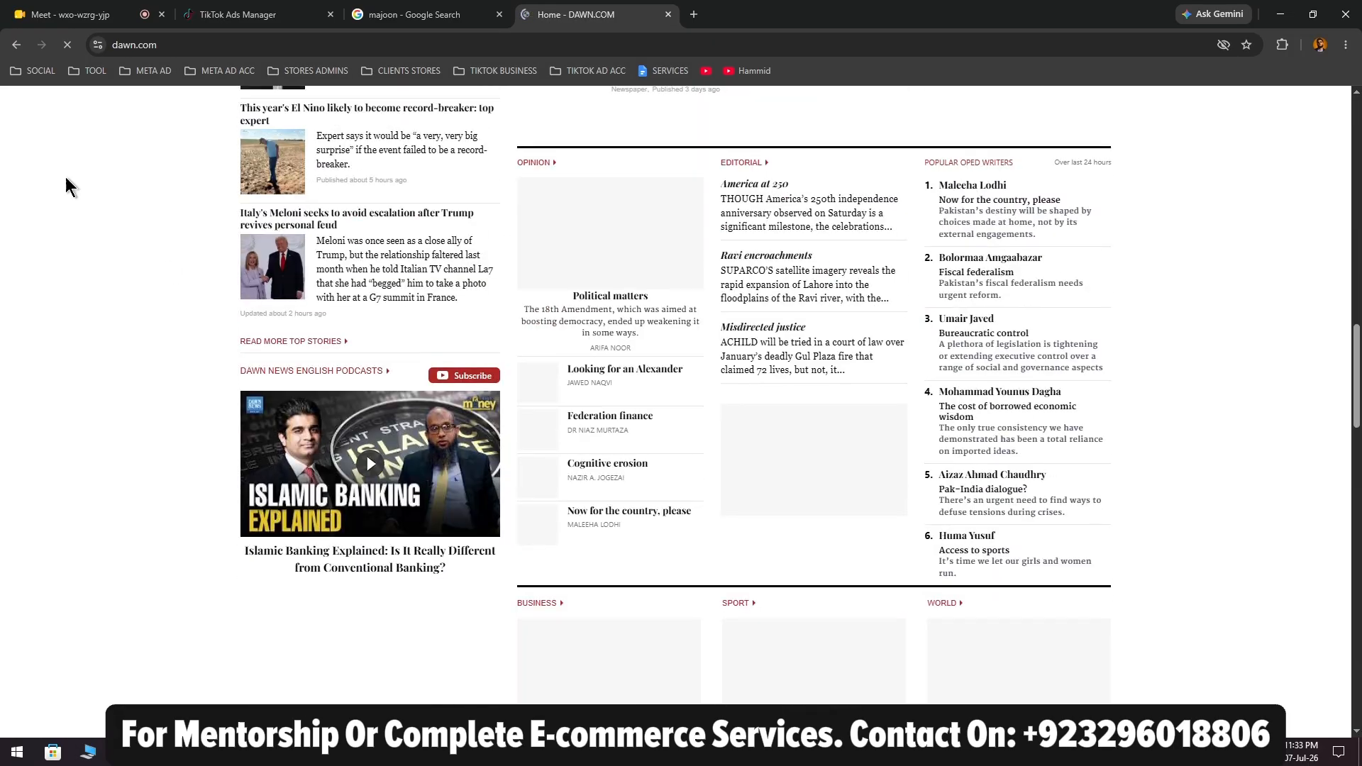
click(15, 44)
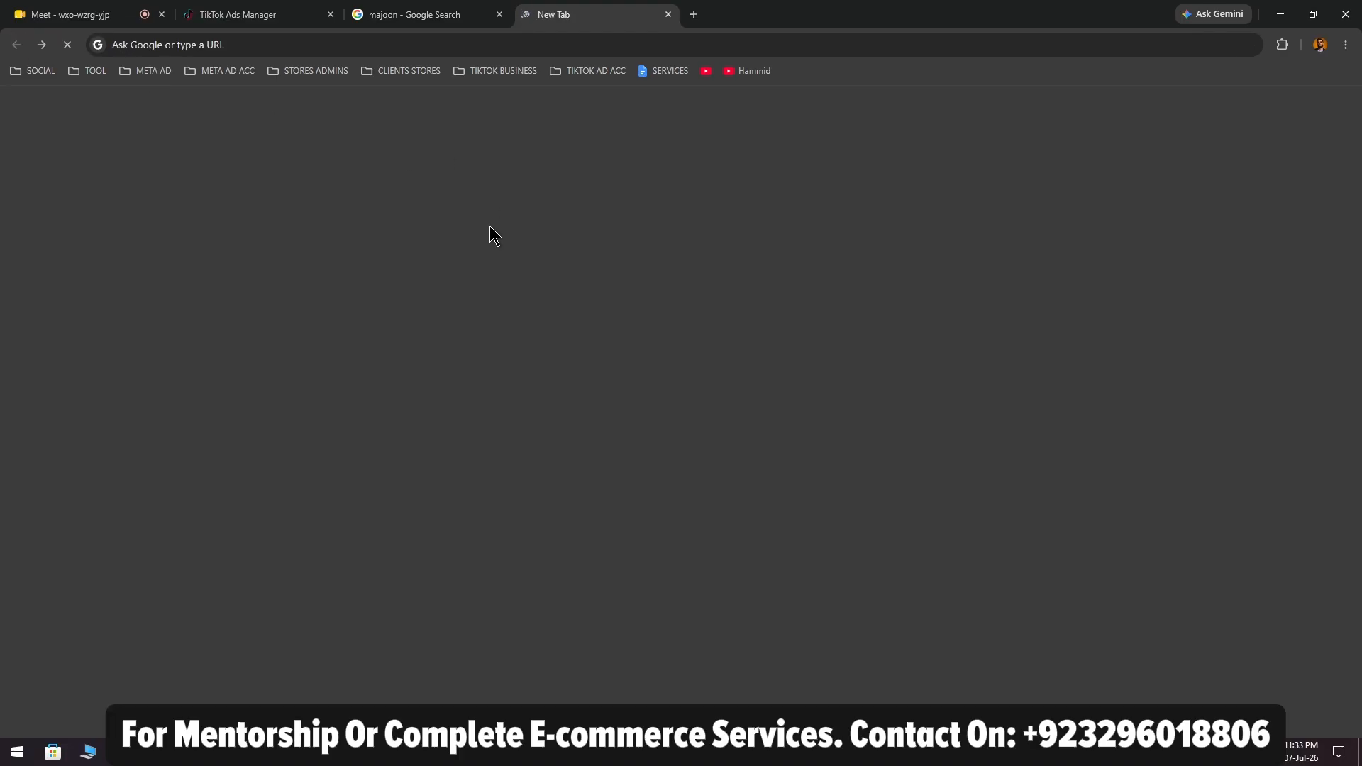
click(40, 44)
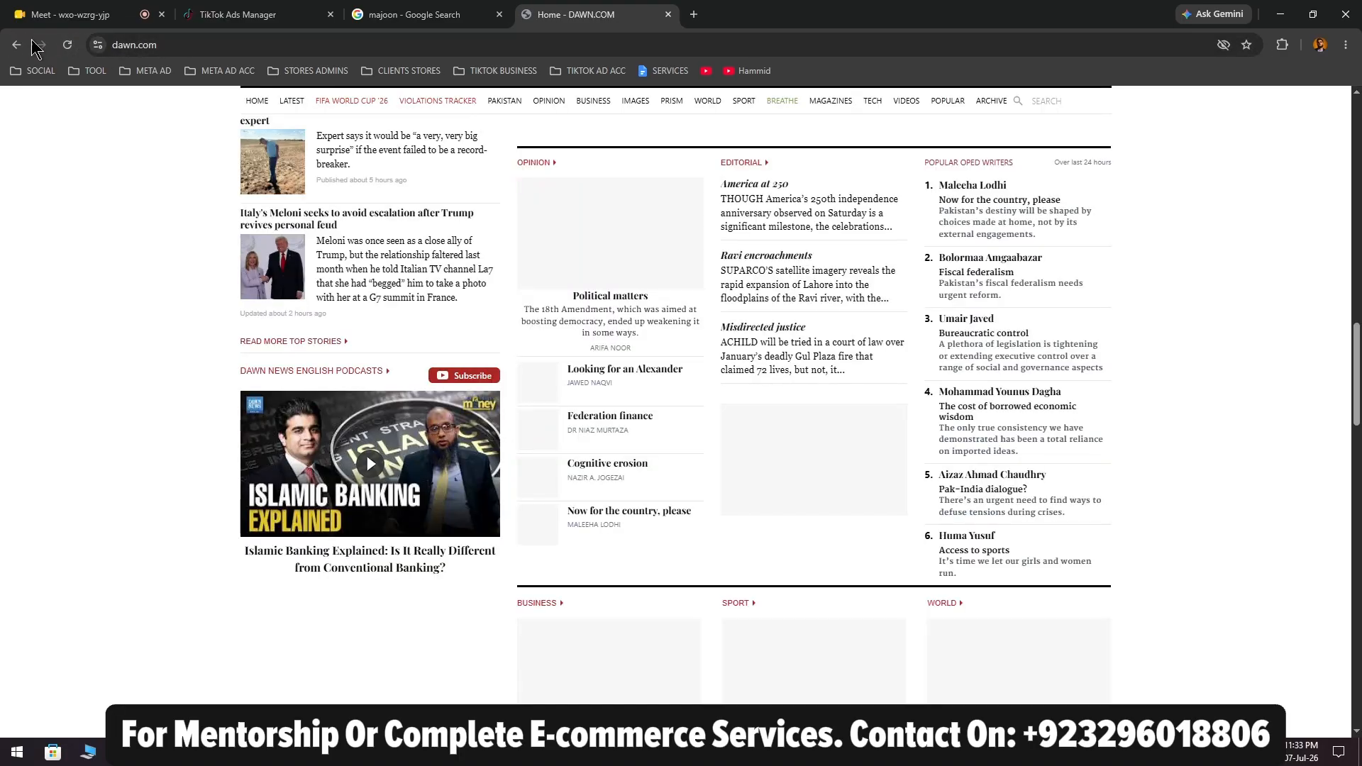
click(16, 44)
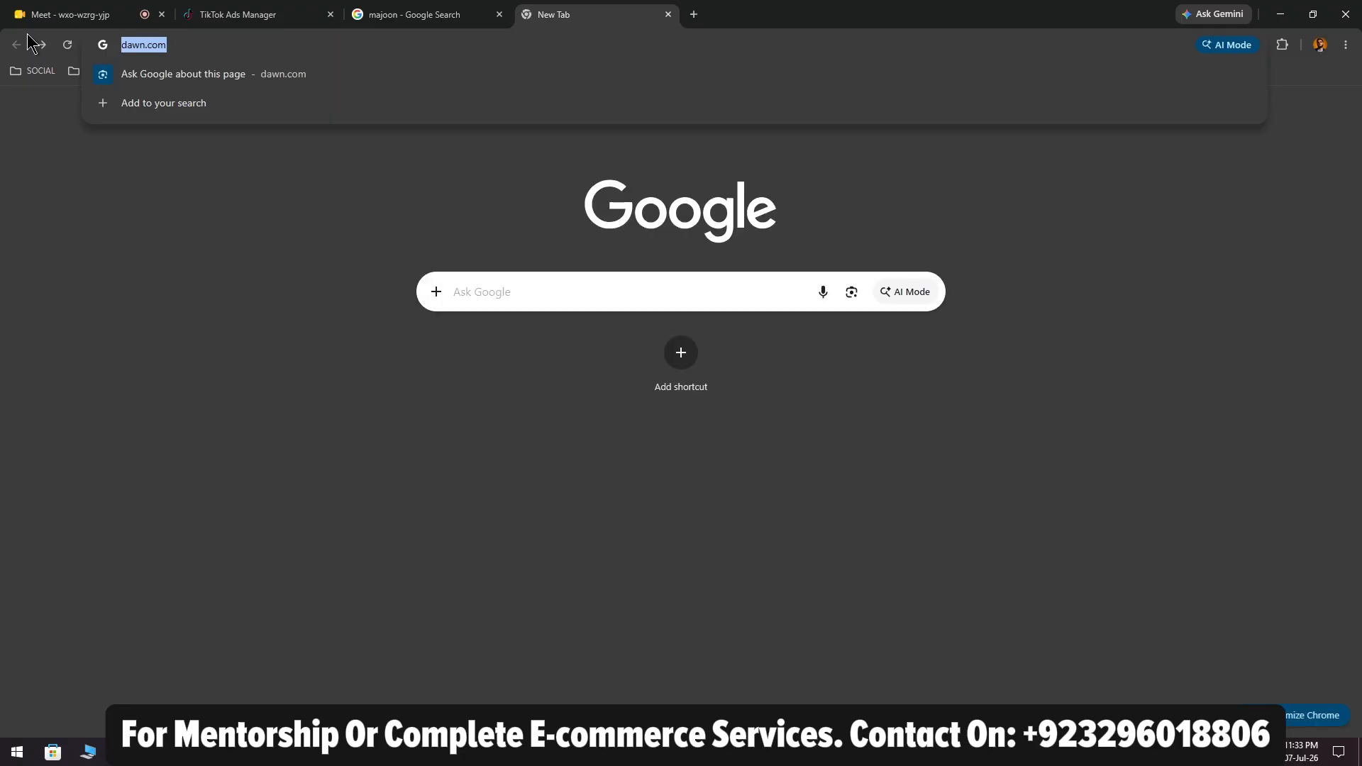
Search Google for darhi mooch, and open the Hair collection on the Dari Mooch store website
text(darhi mo)
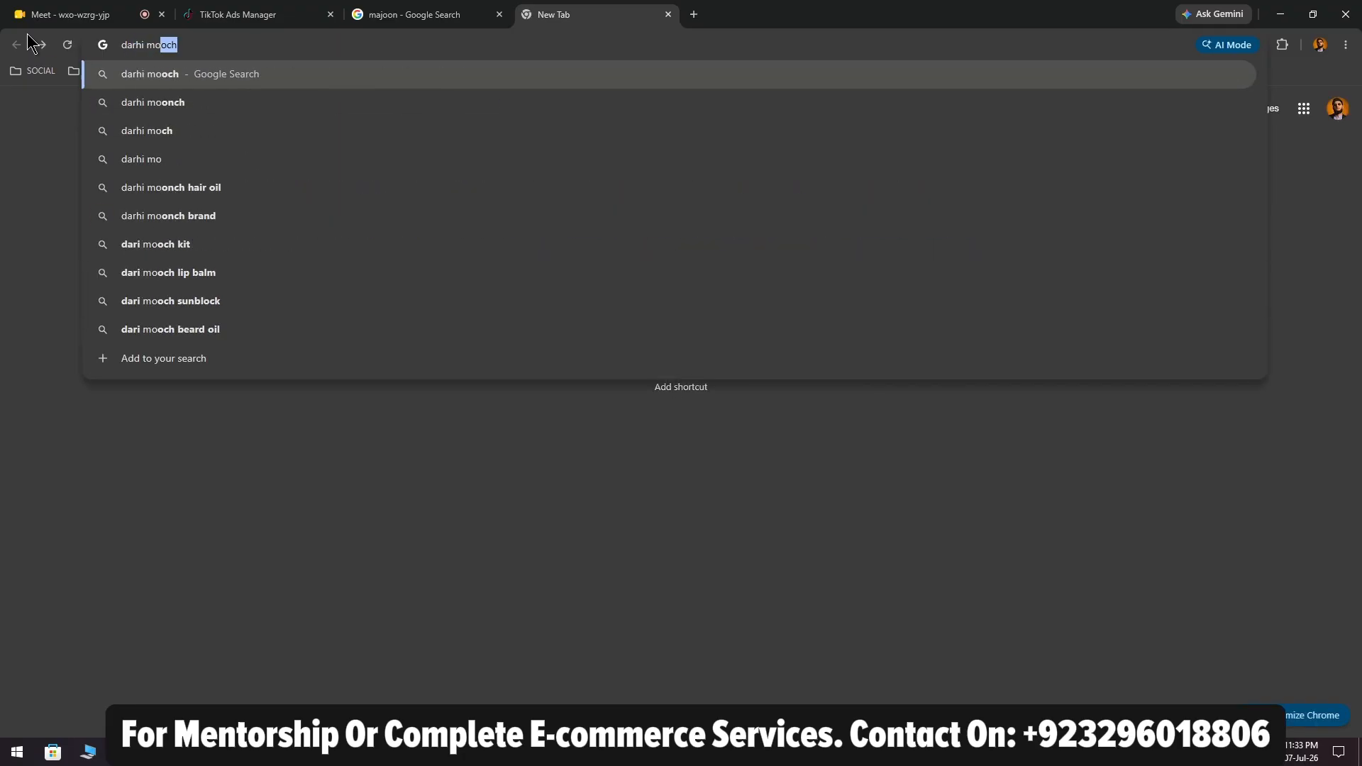
key(Return)
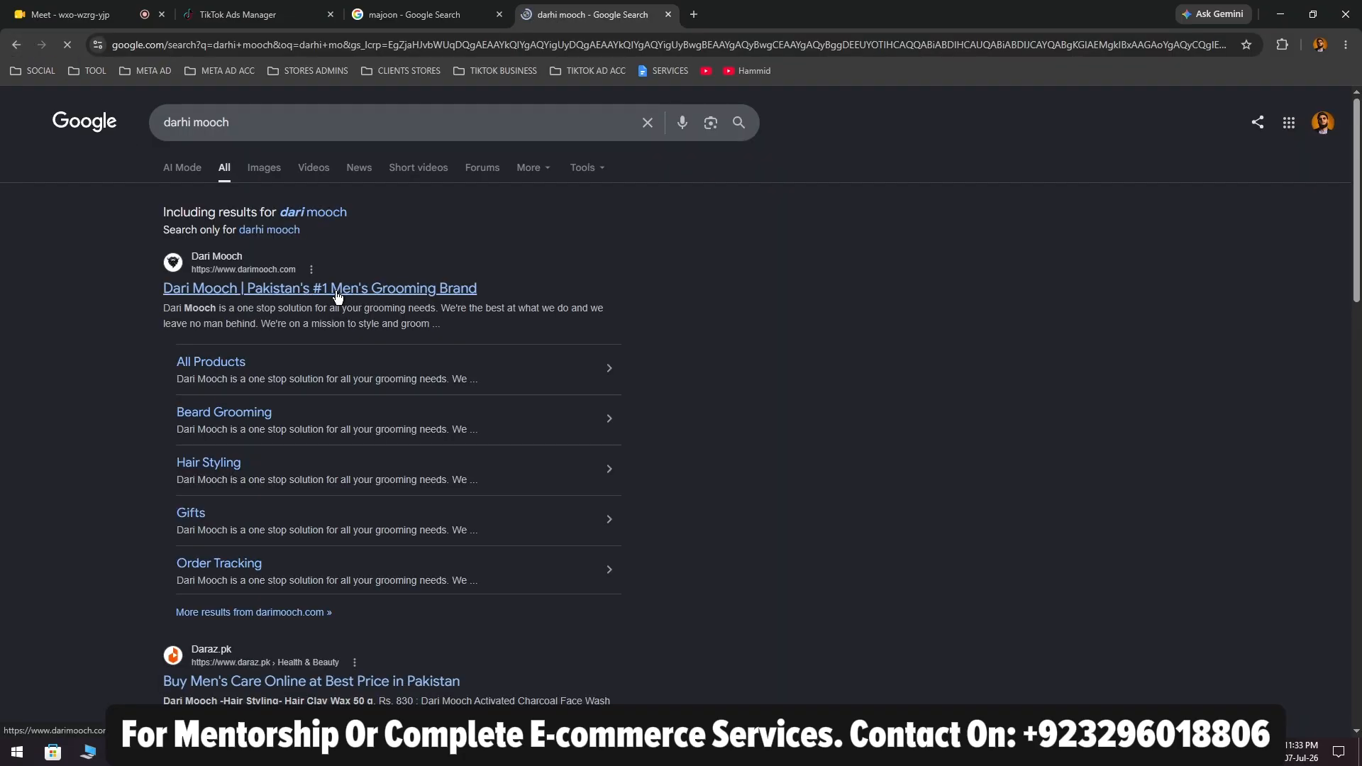
click(337, 297)
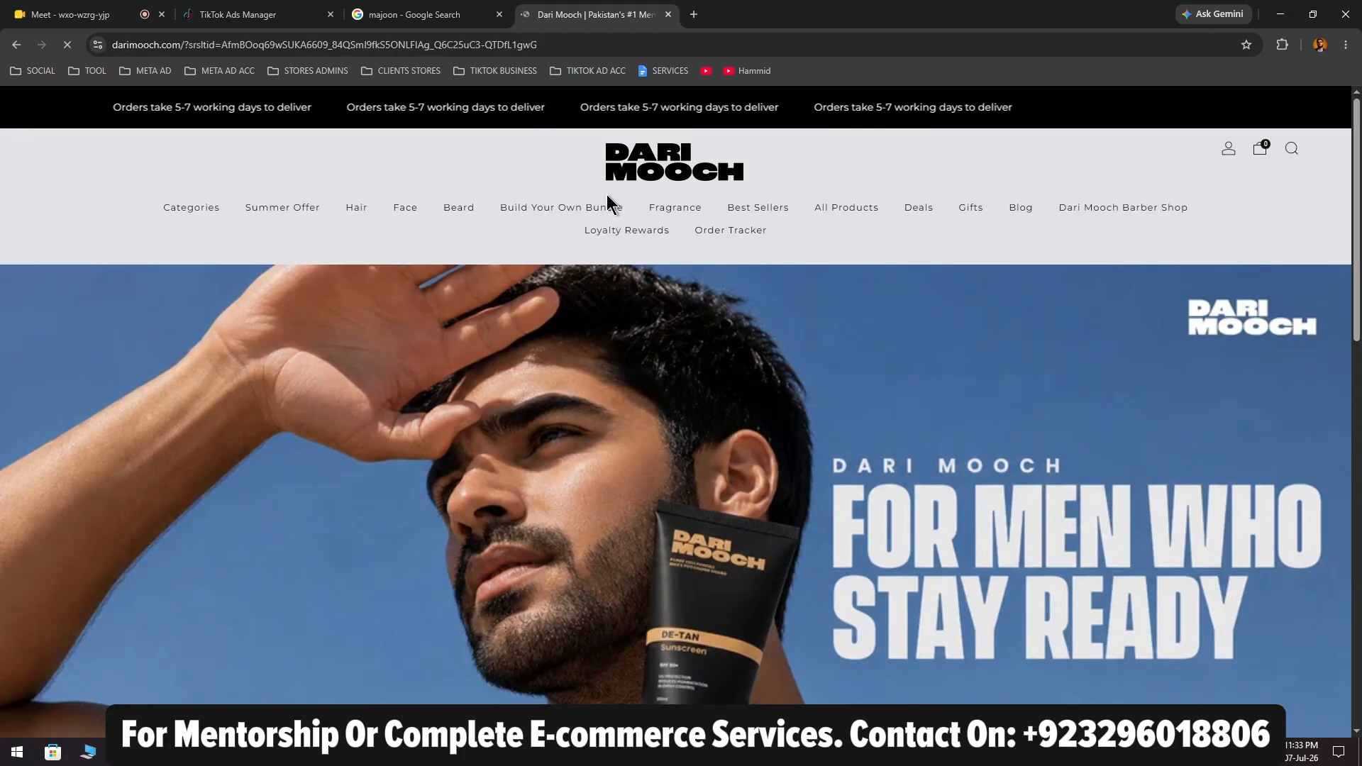
scroll(356, 450, down, 5)
scroll(268, 419, up, 5)
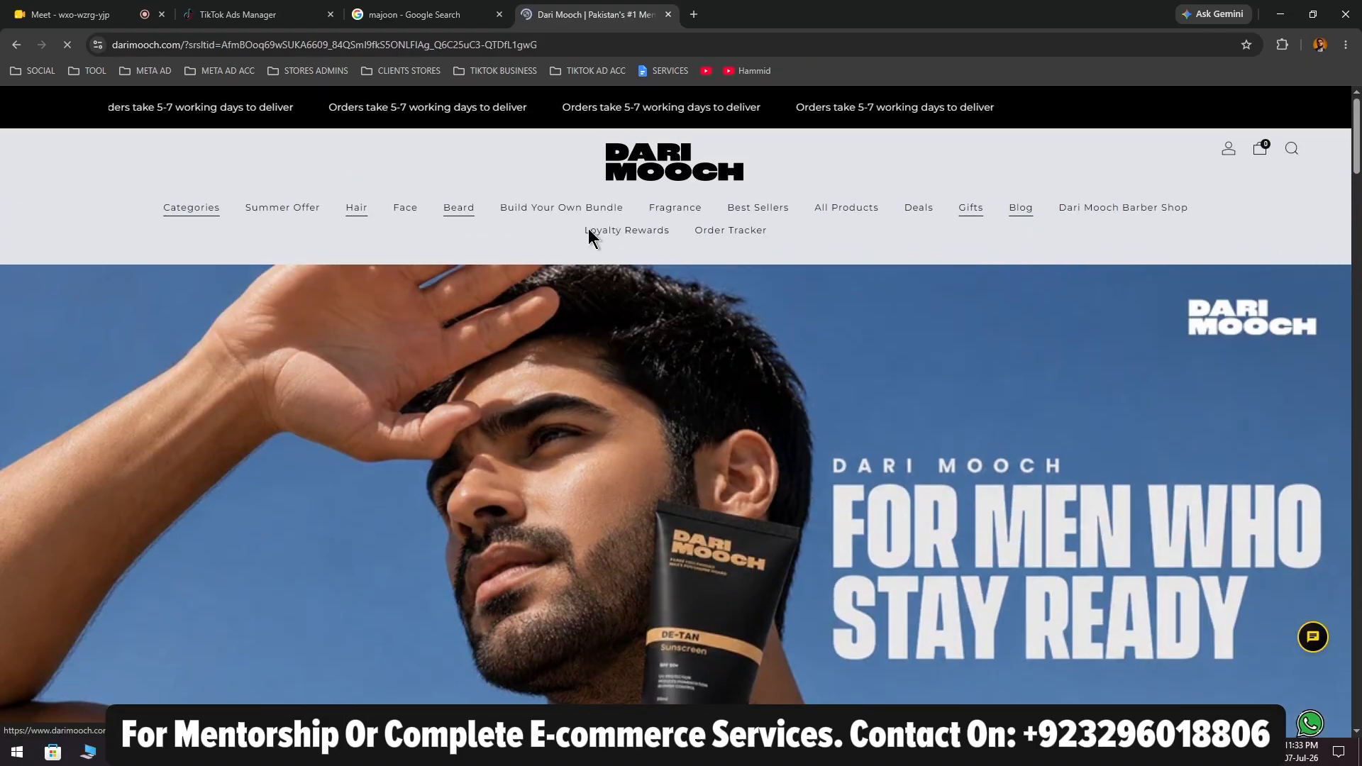
scroll(588, 426, down, 5)
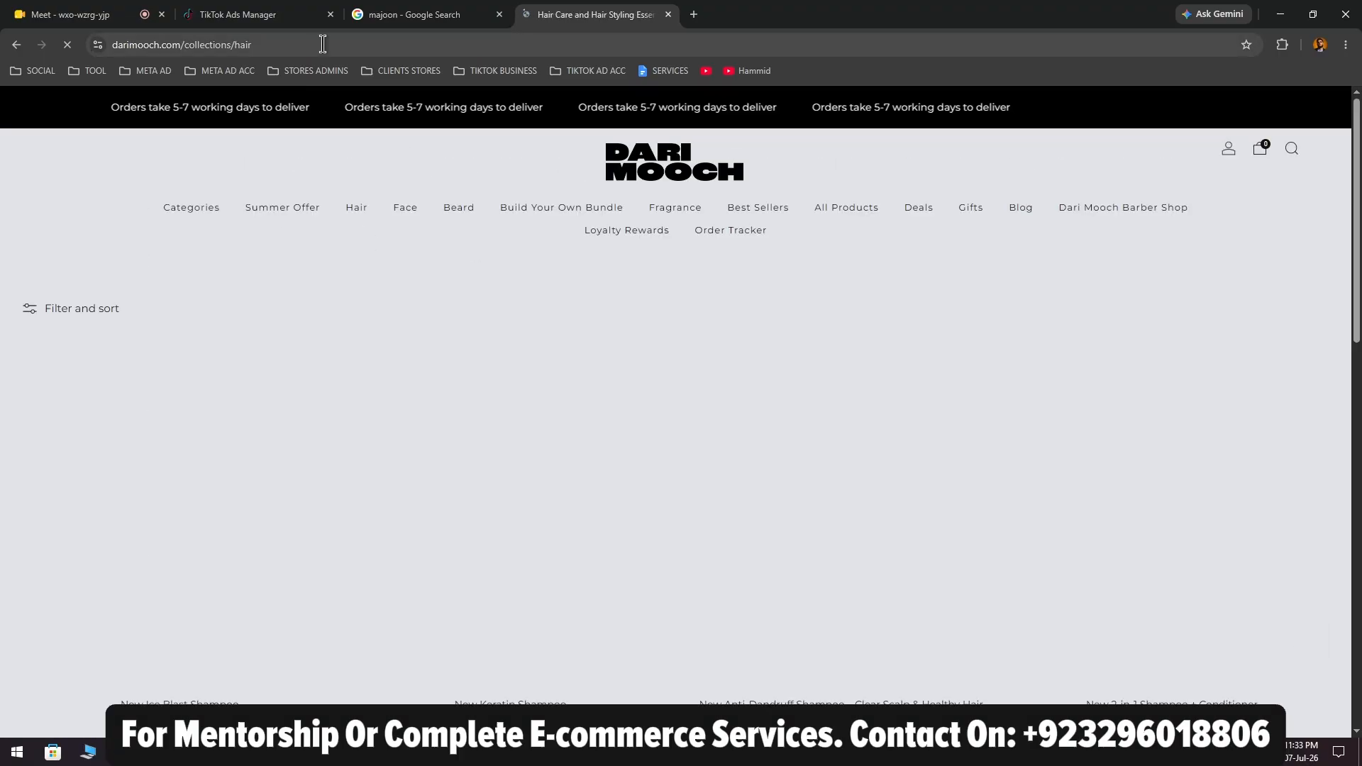
click(332, 44)
key(ctrl+c)
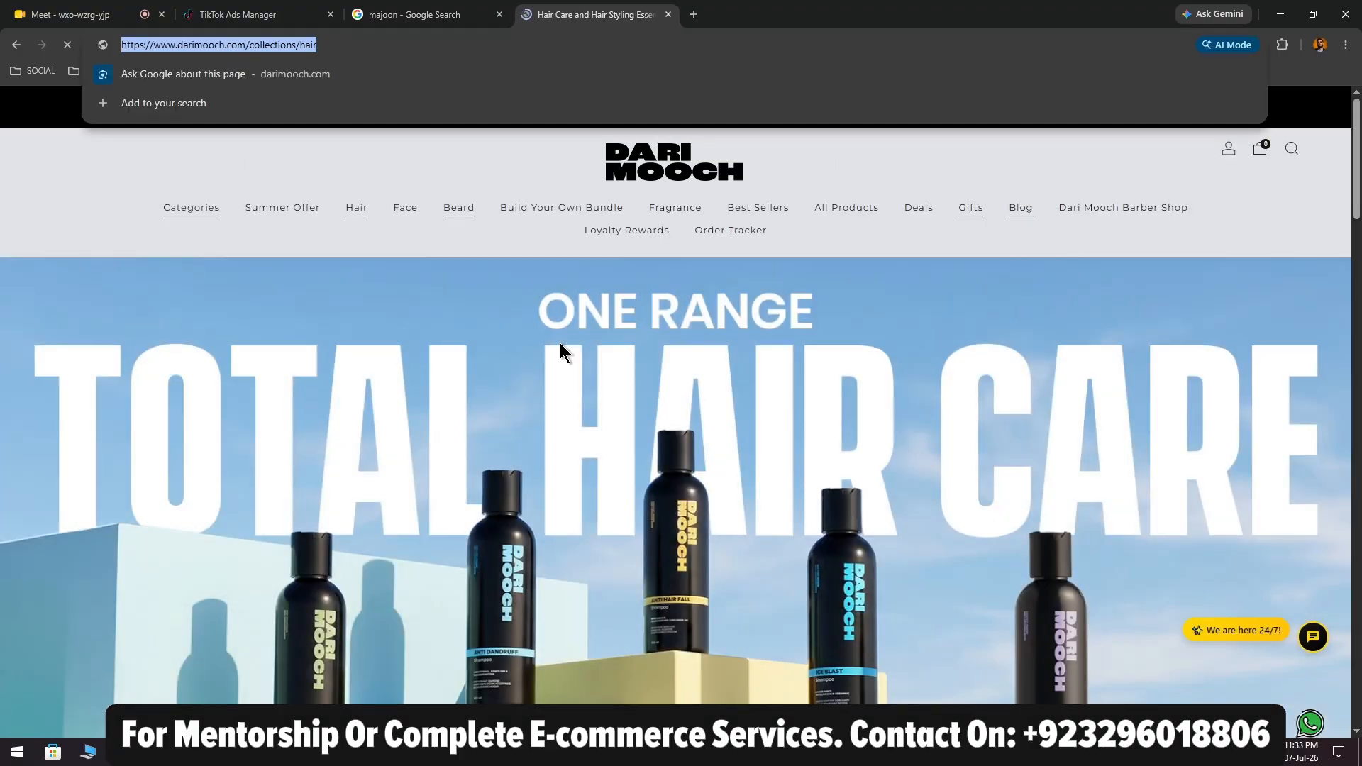
scroll(564, 344, down, 5)
scroll(577, 355, down, 4)
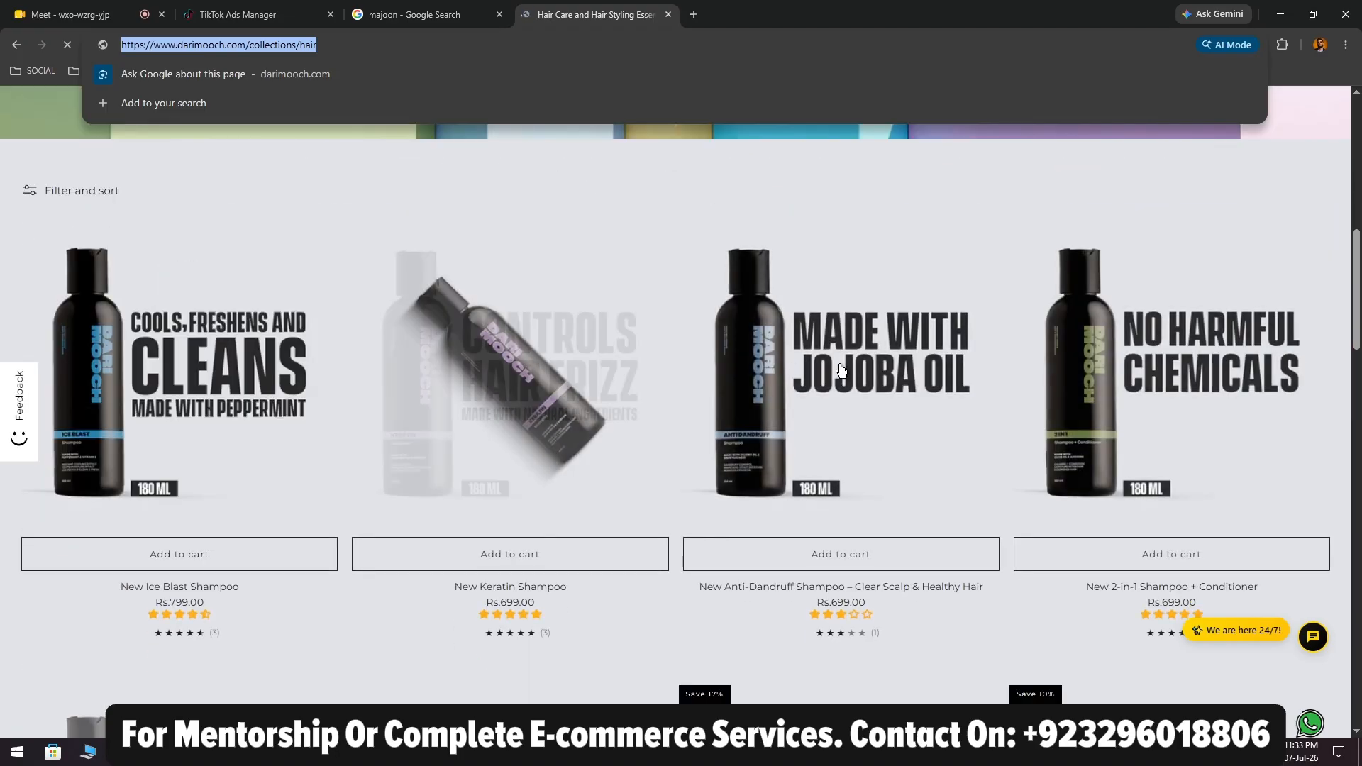
scroll(1327, 419, down, 5)
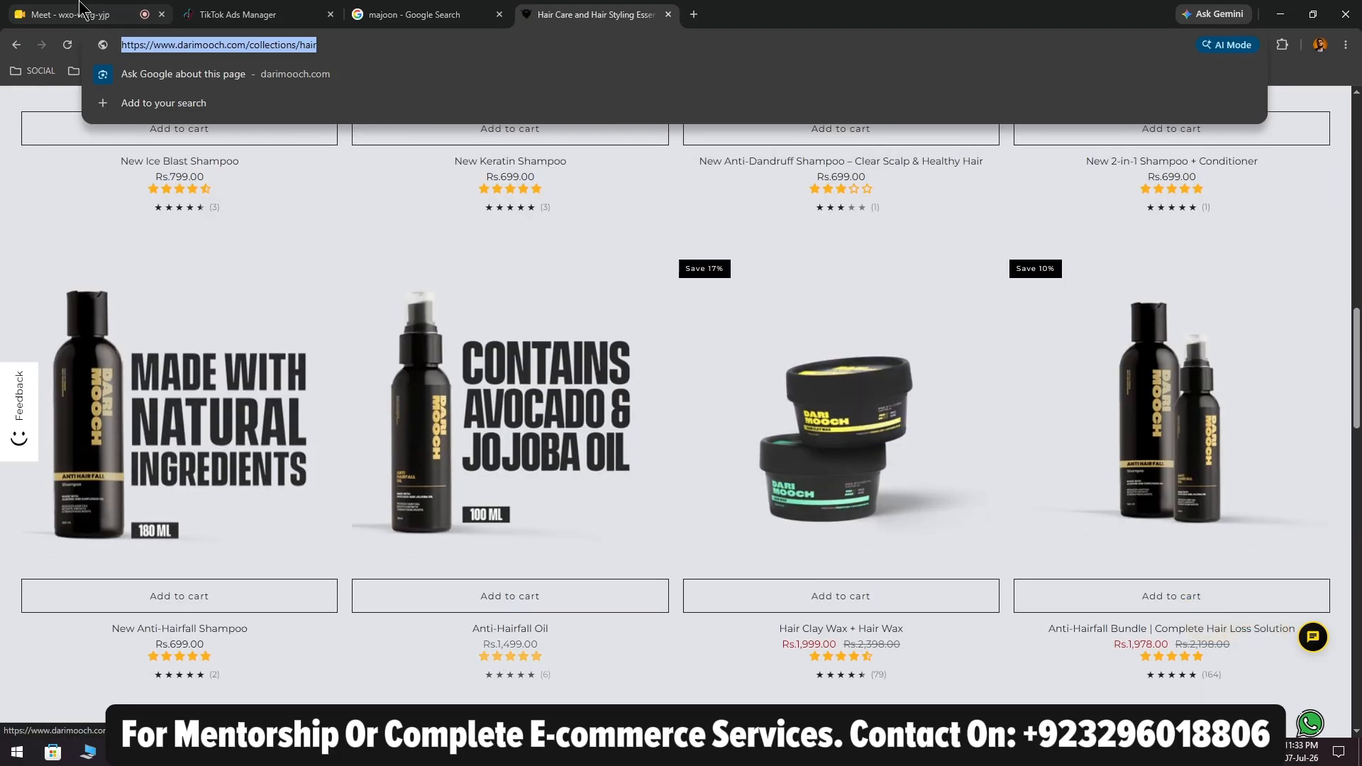
click(185, 11)
click(556, 586)
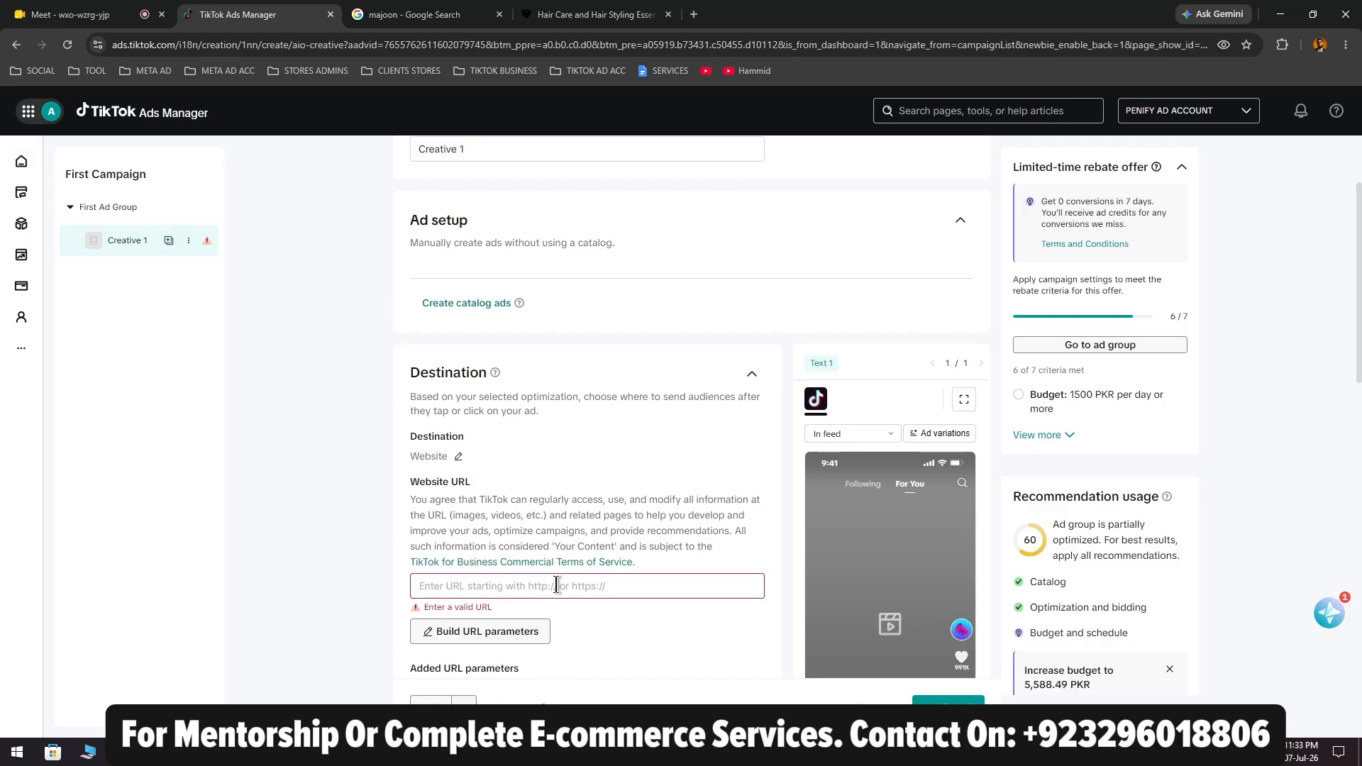
key(ctrl+v)
Start adding creative assets to the ad, look through the TikTok posts and switch to the Creative library
scroll(556, 586, down, 2)
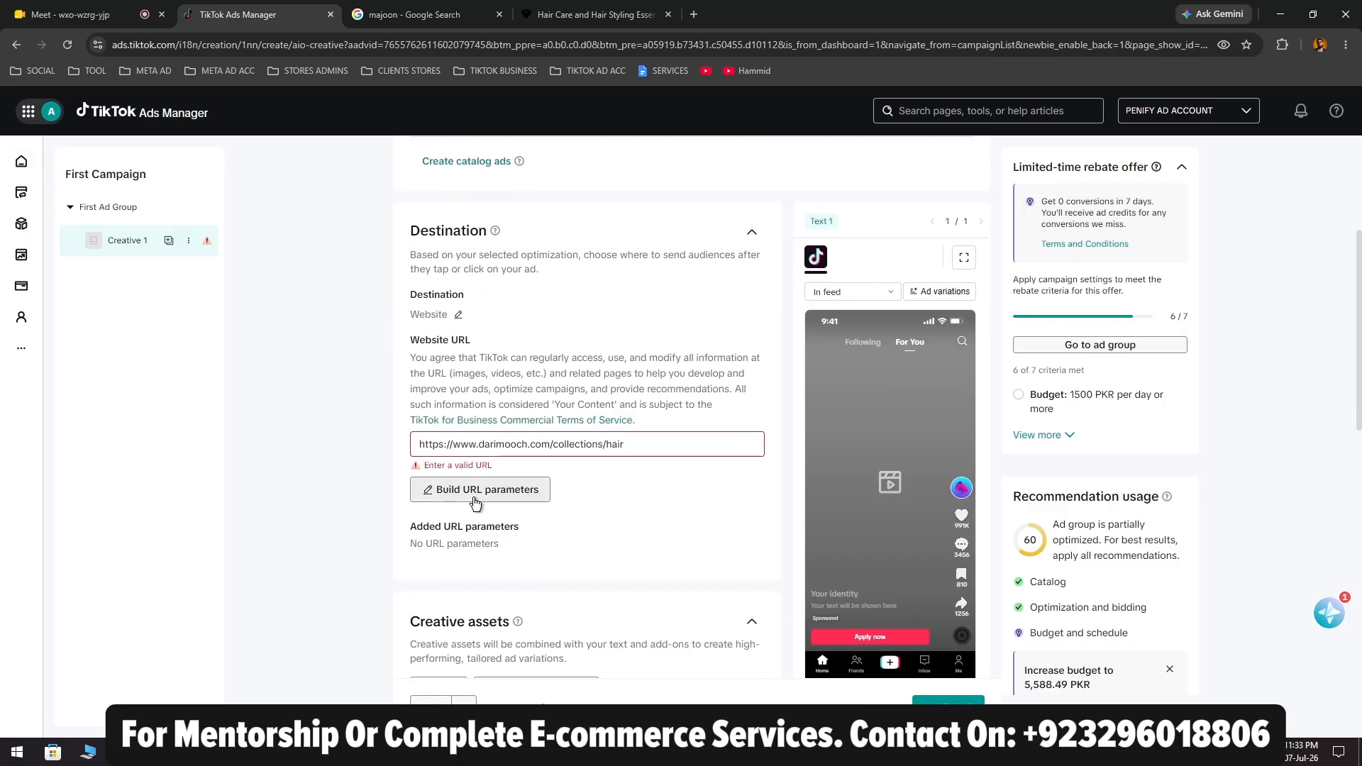
scroll(525, 489, down, 2)
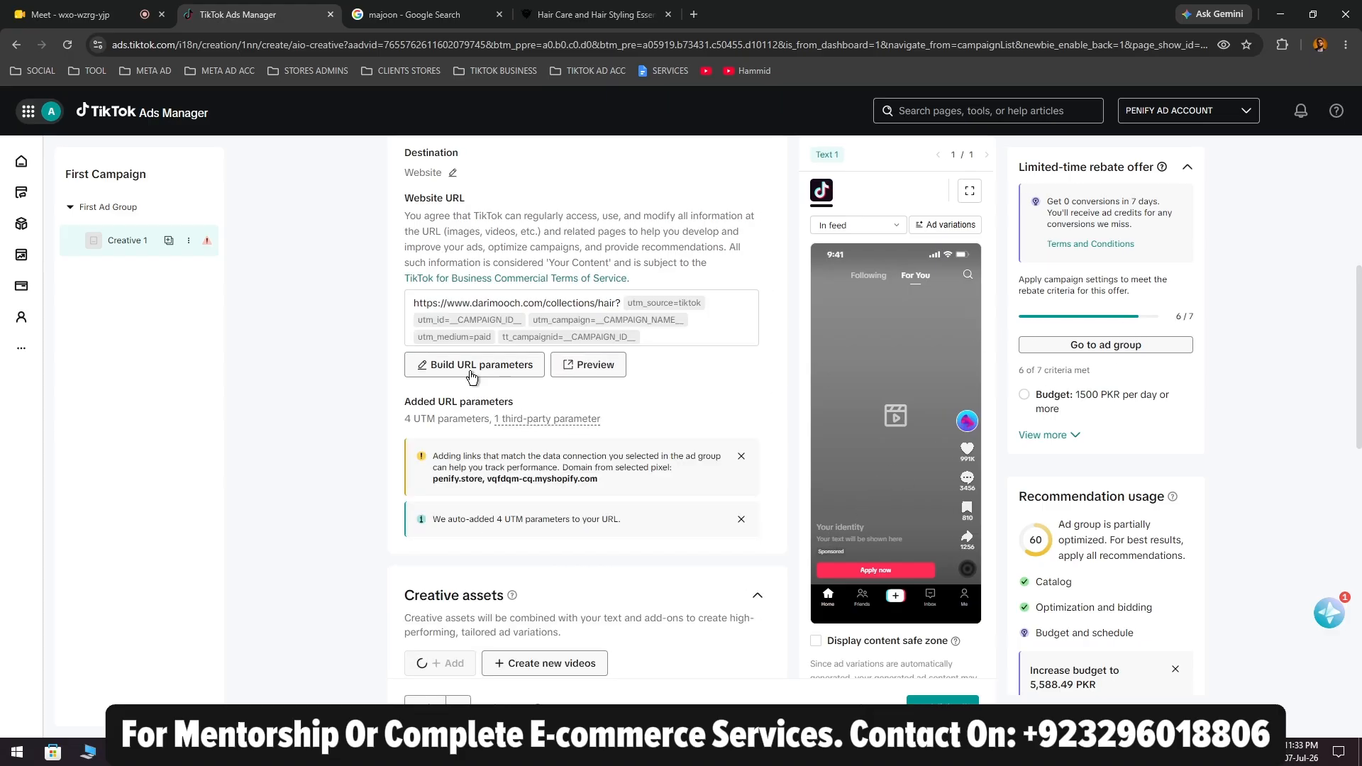
scroll(469, 604, down, 2)
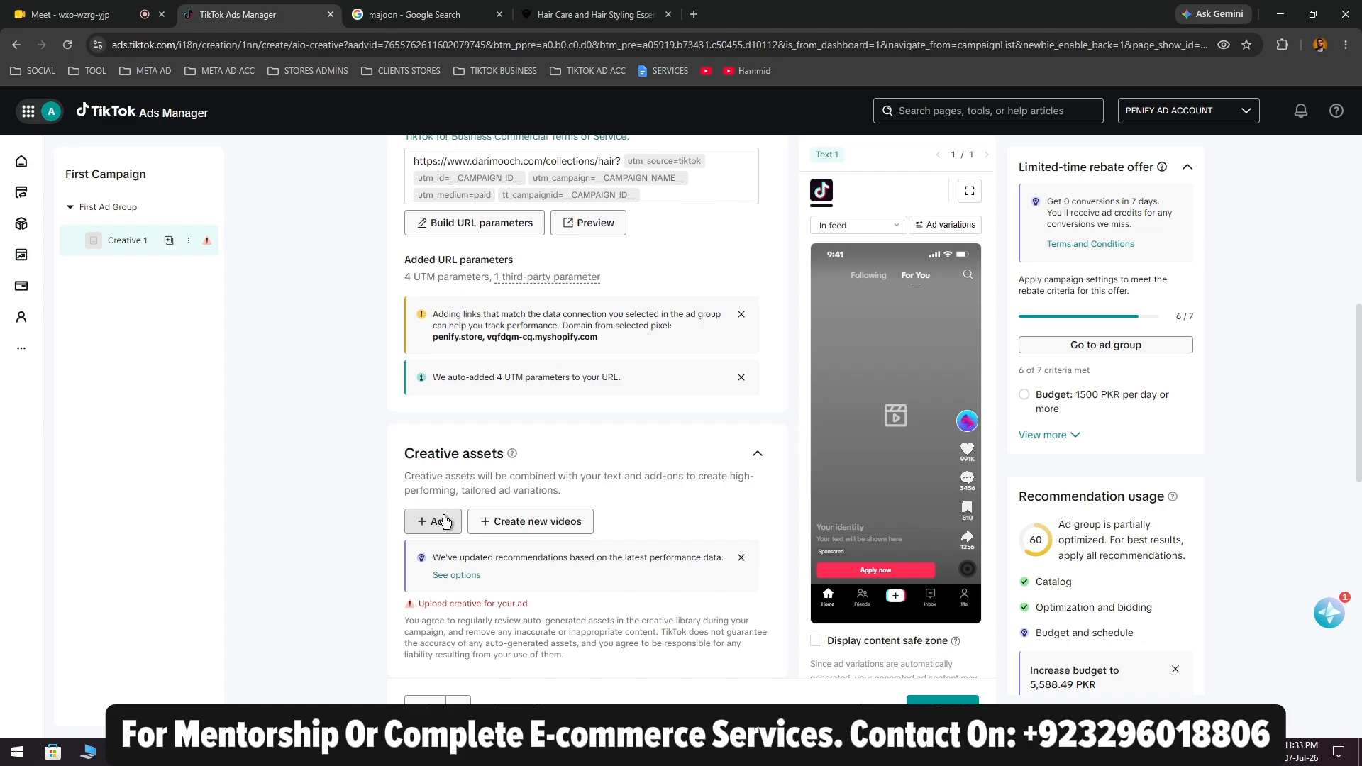
click(445, 522)
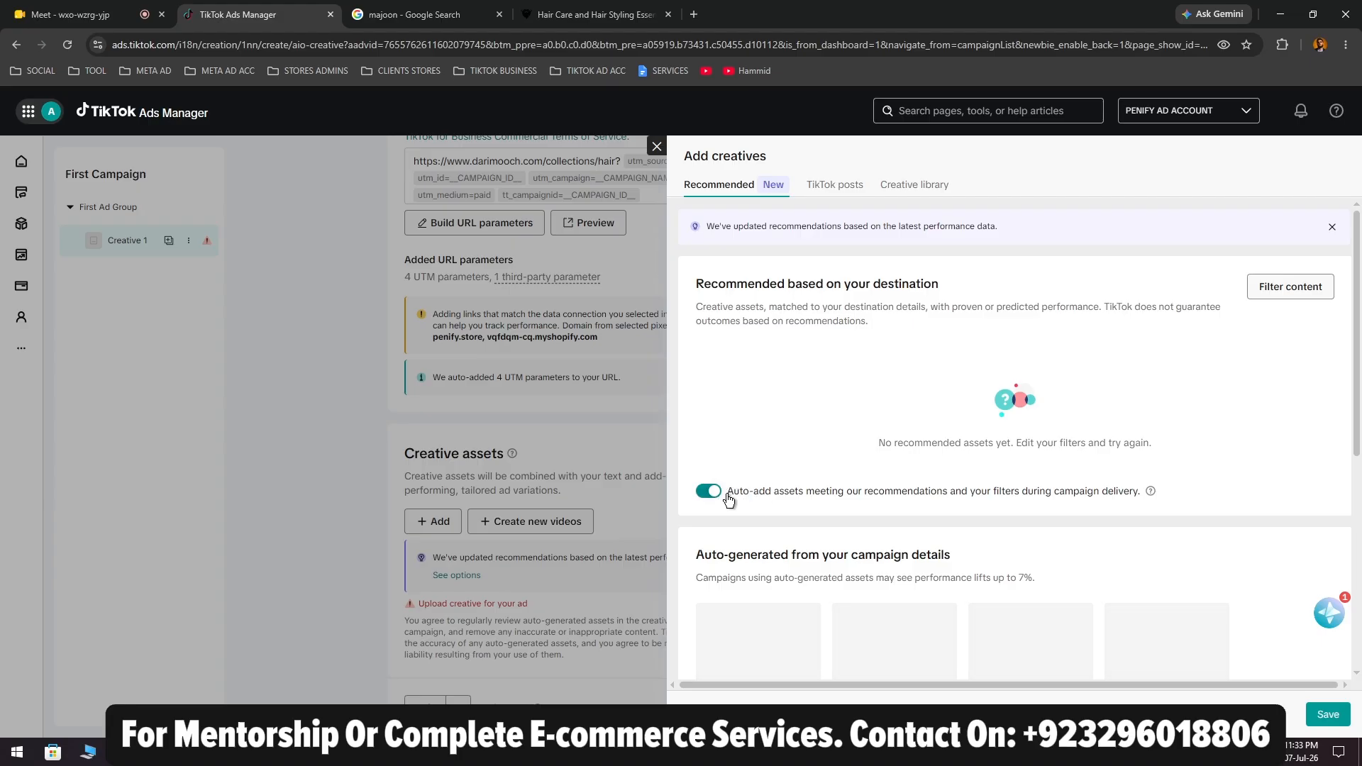
click(863, 186)
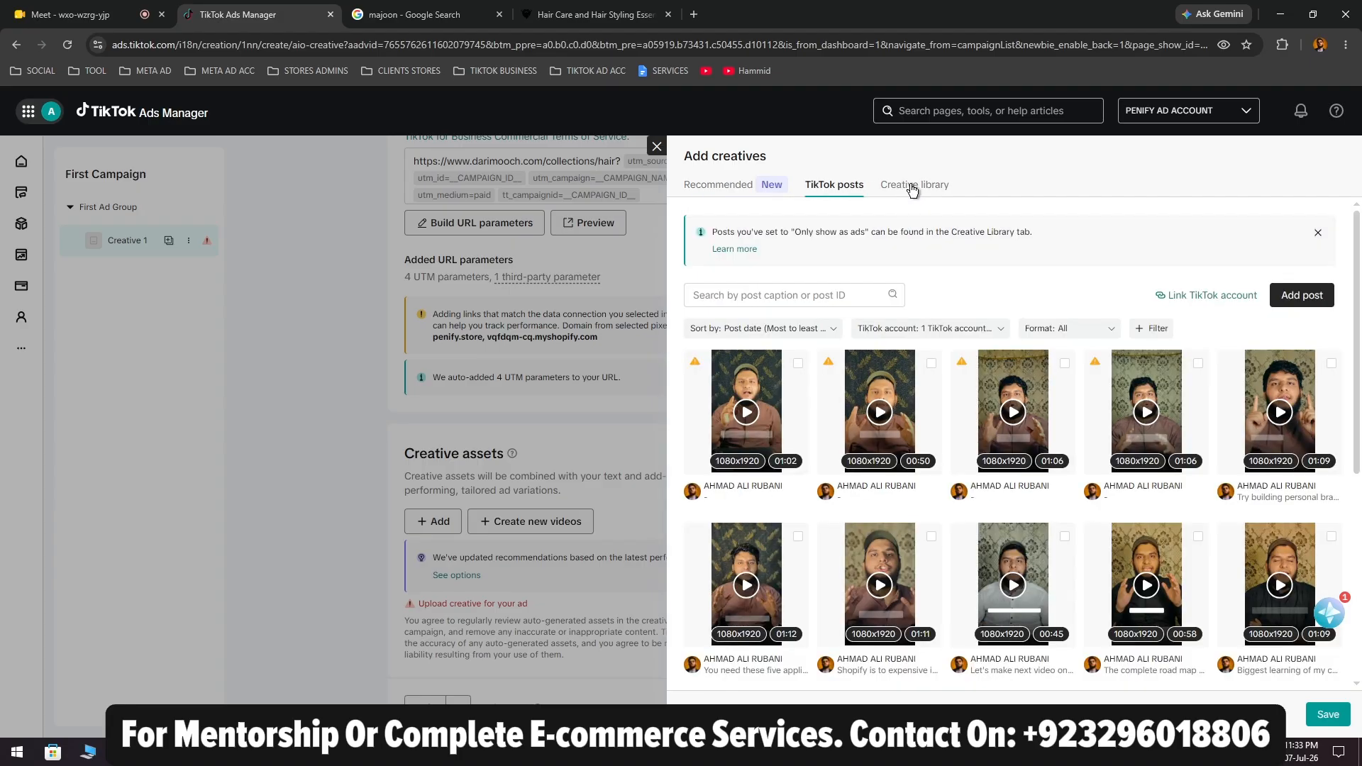
click(913, 186)
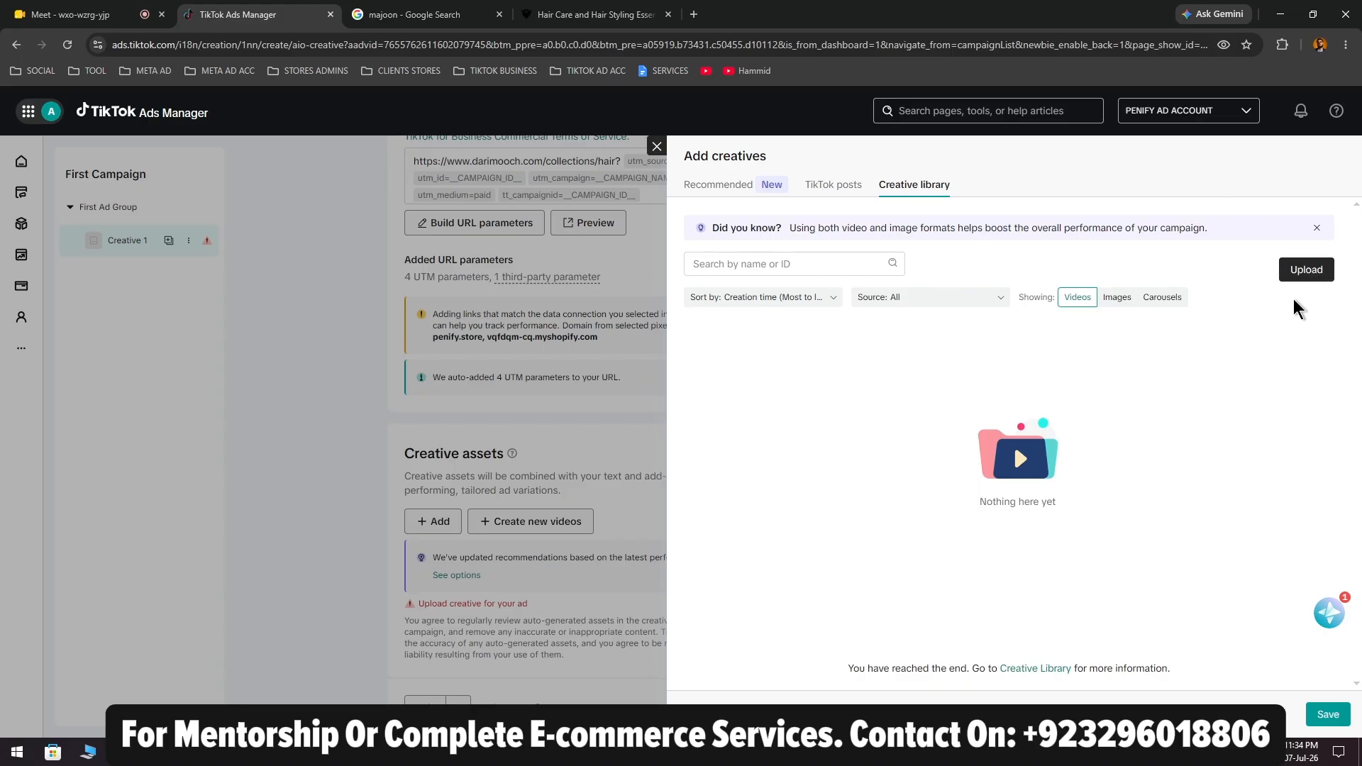
Upload the video SAFVAH AD 3 from the SAFVAH folder in CLIENTS DATA and continue past the validation stage
click(1308, 270)
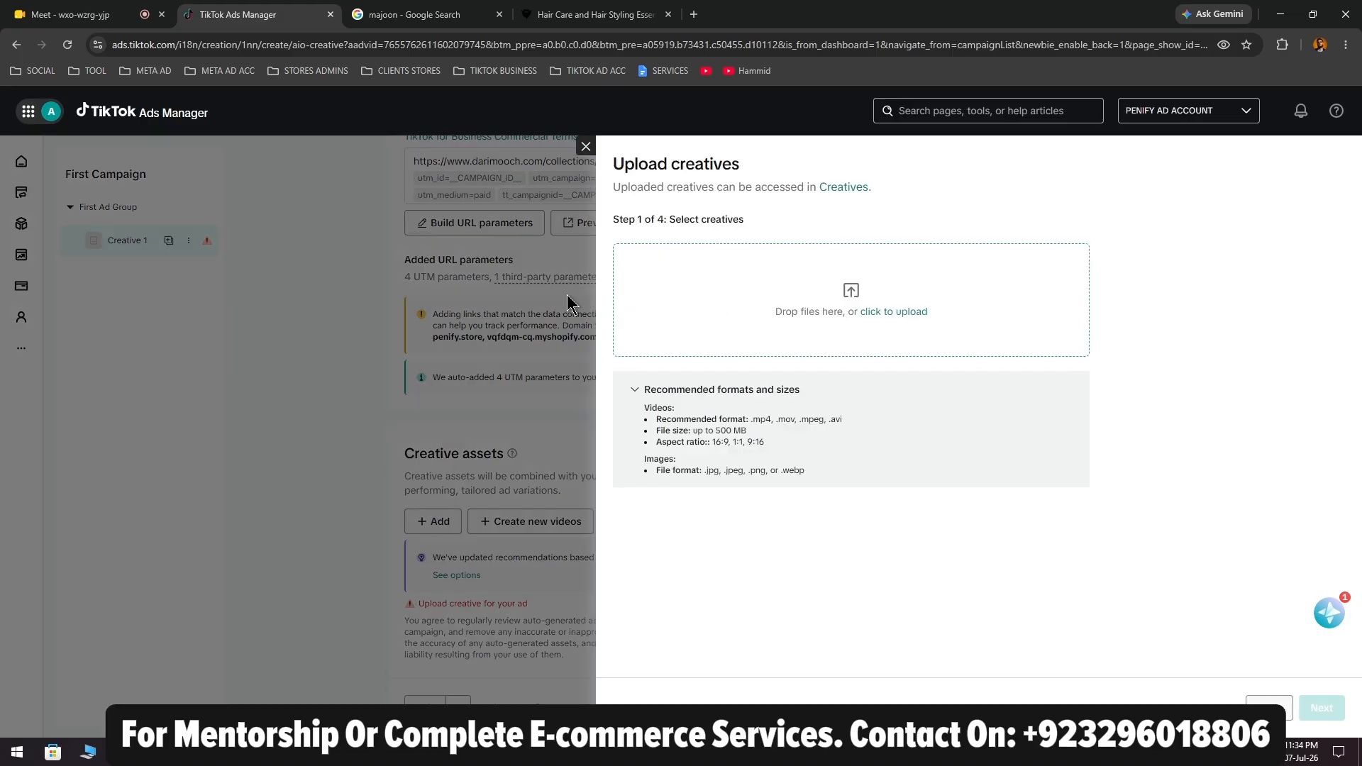
click(852, 301)
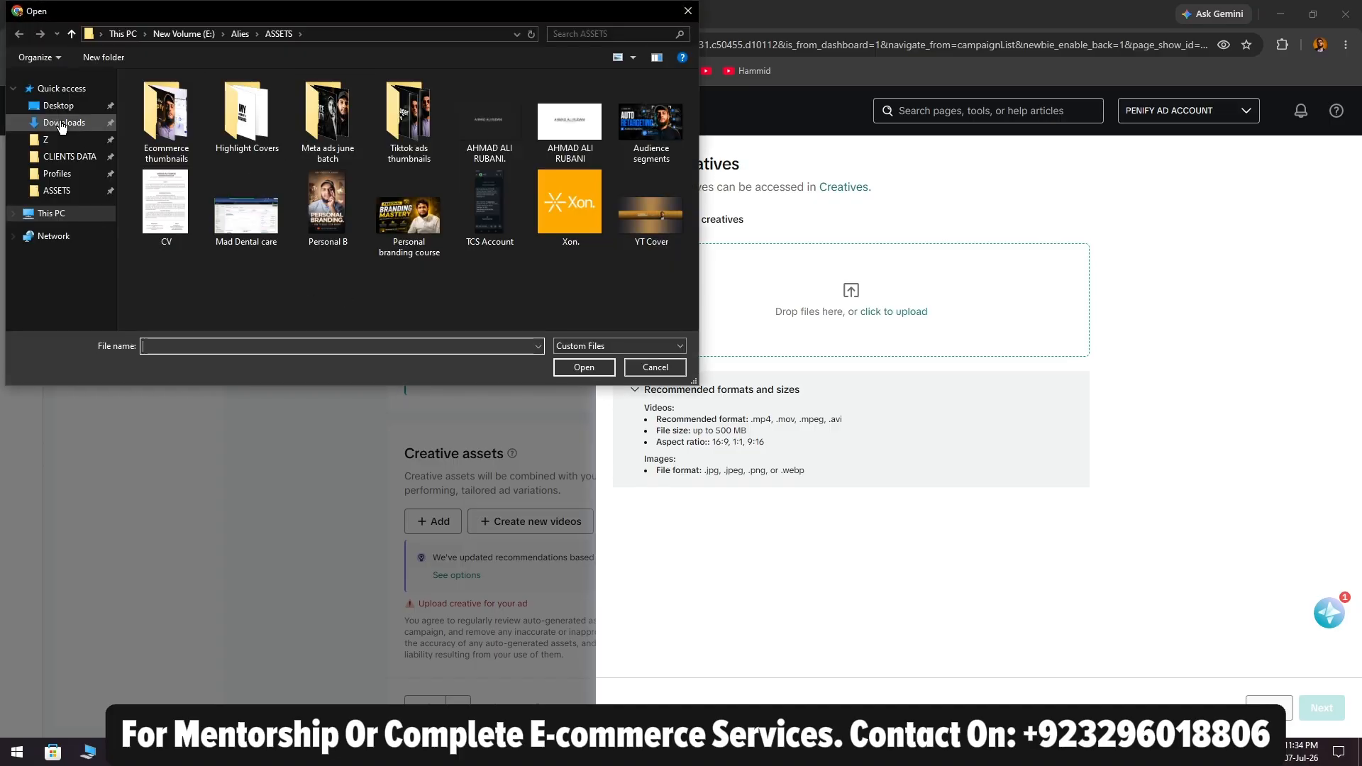
click(58, 106)
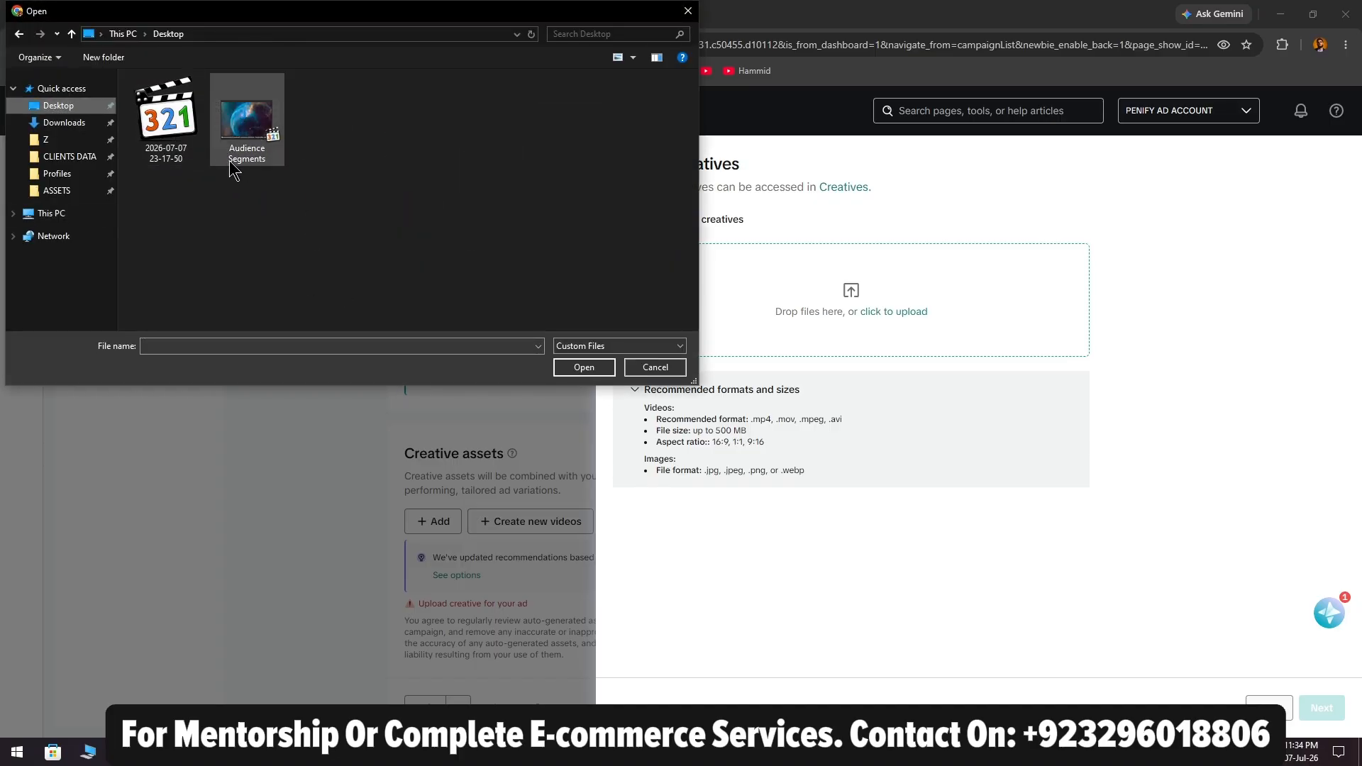
click(64, 123)
click(58, 105)
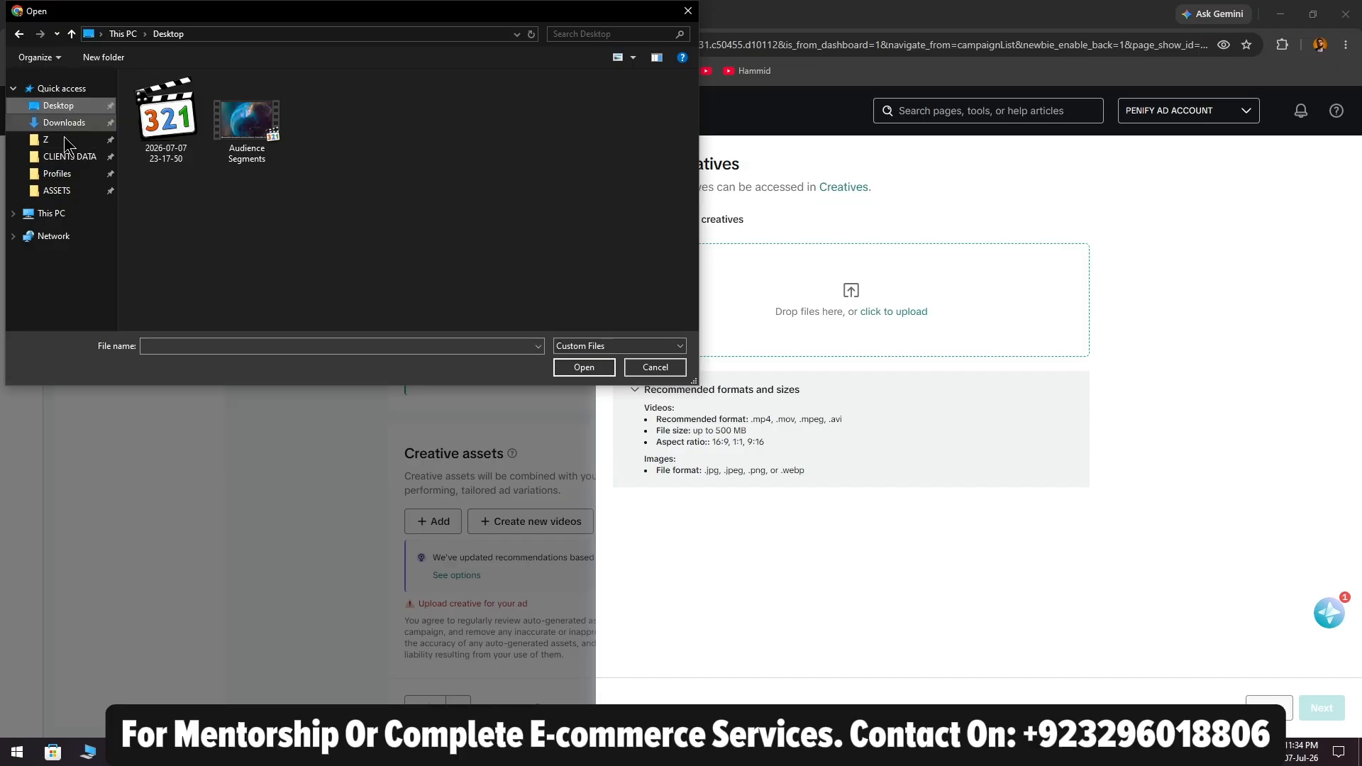
click(68, 189)
click(74, 175)
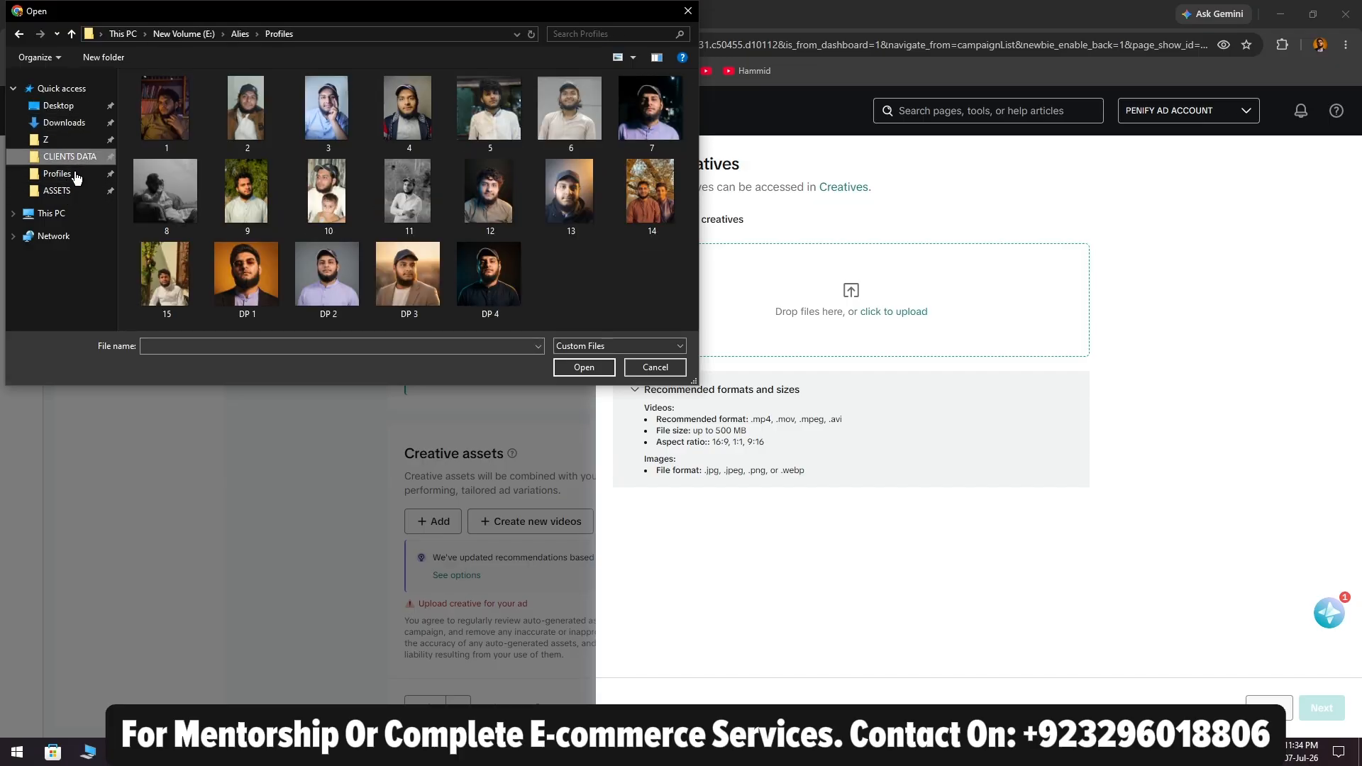
click(70, 156)
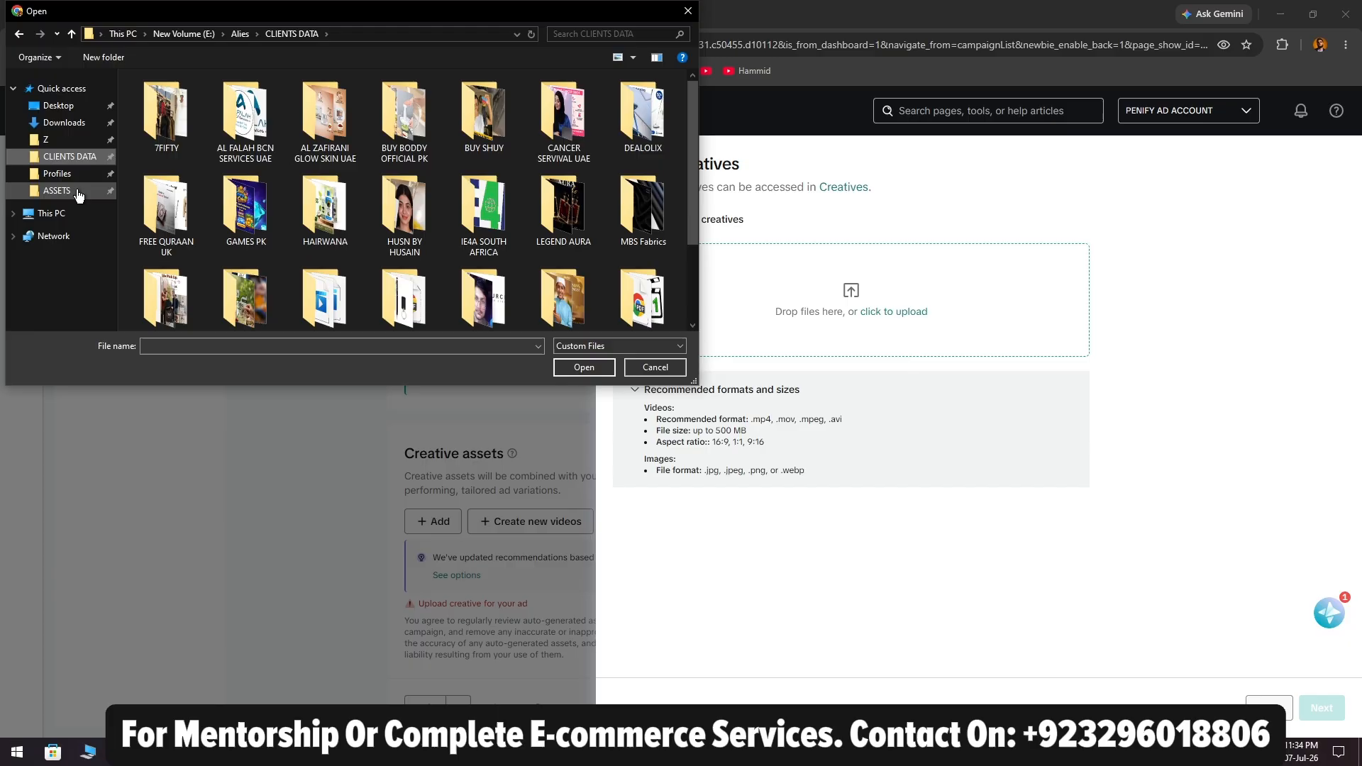
double_click(580, 310)
click(340, 295)
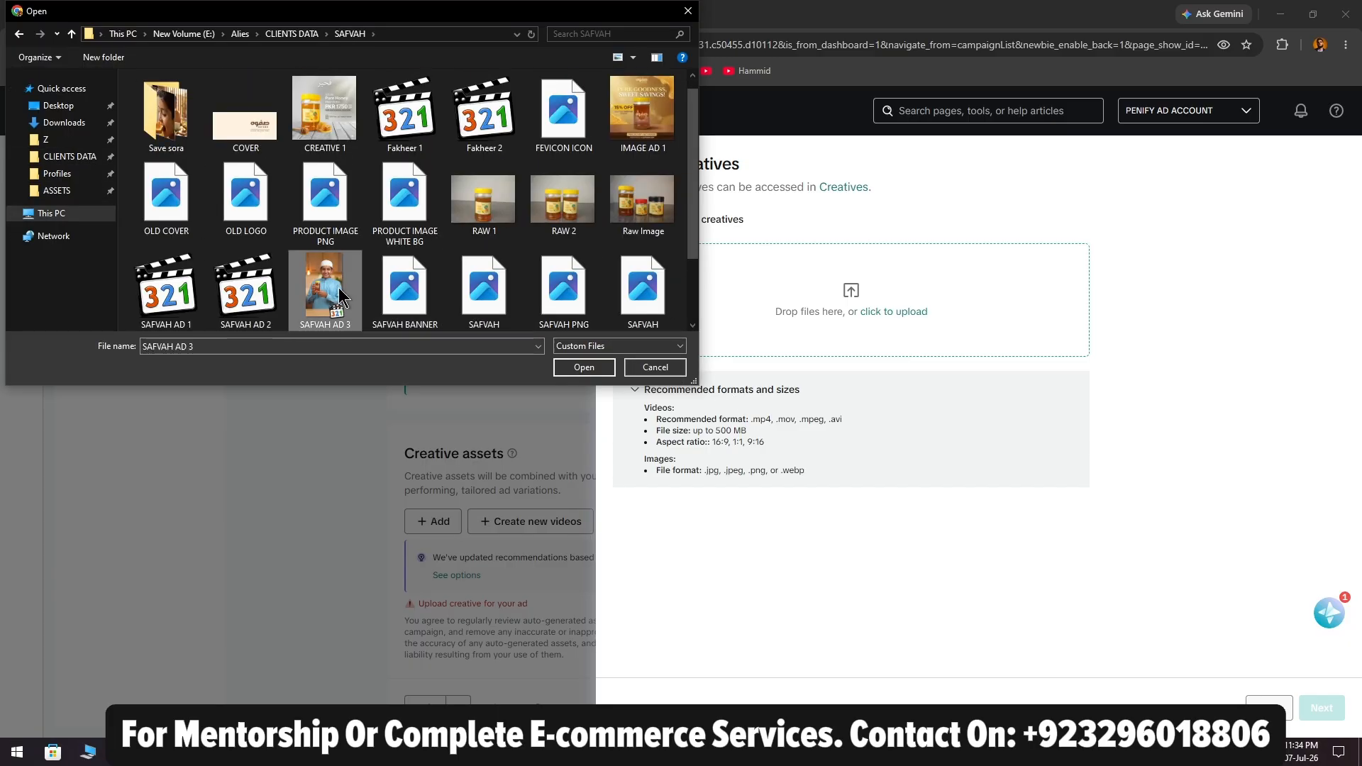
double_click(340, 295)
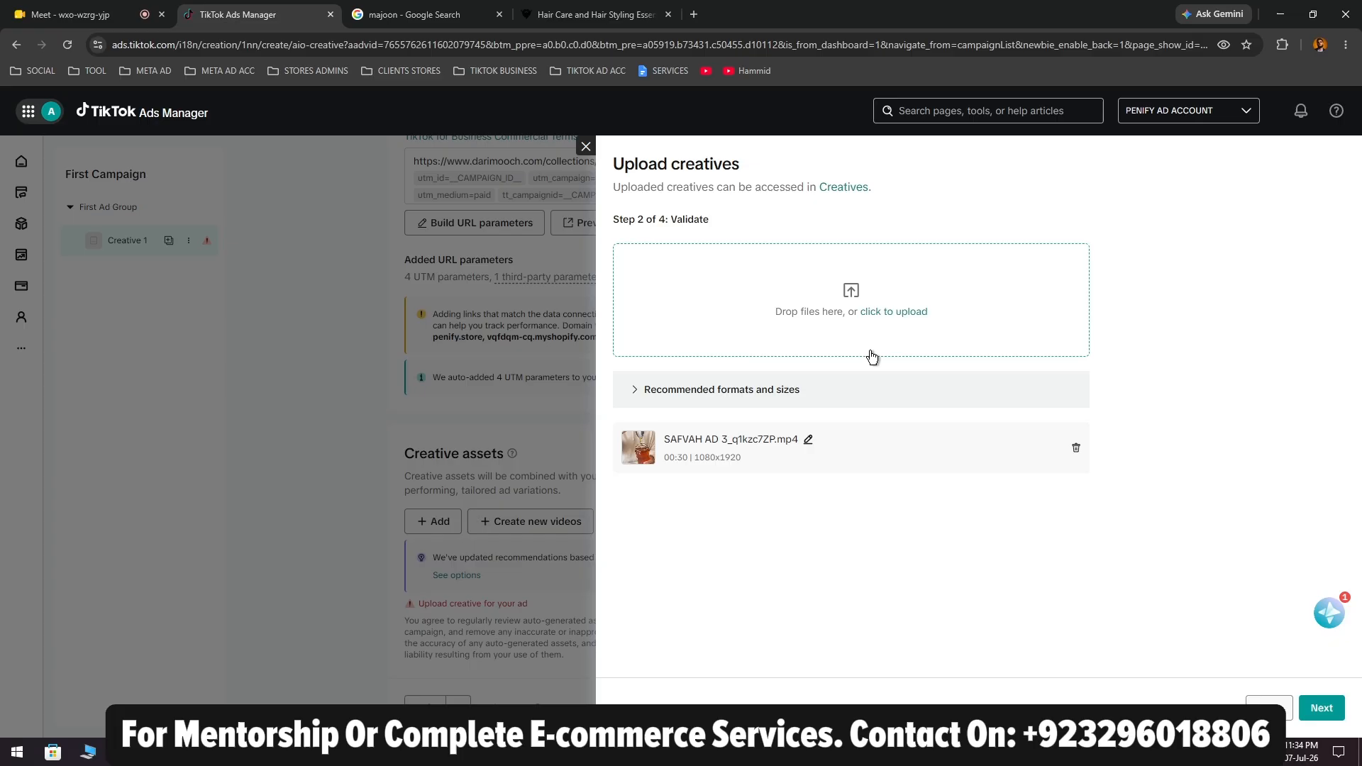
click(1327, 707)
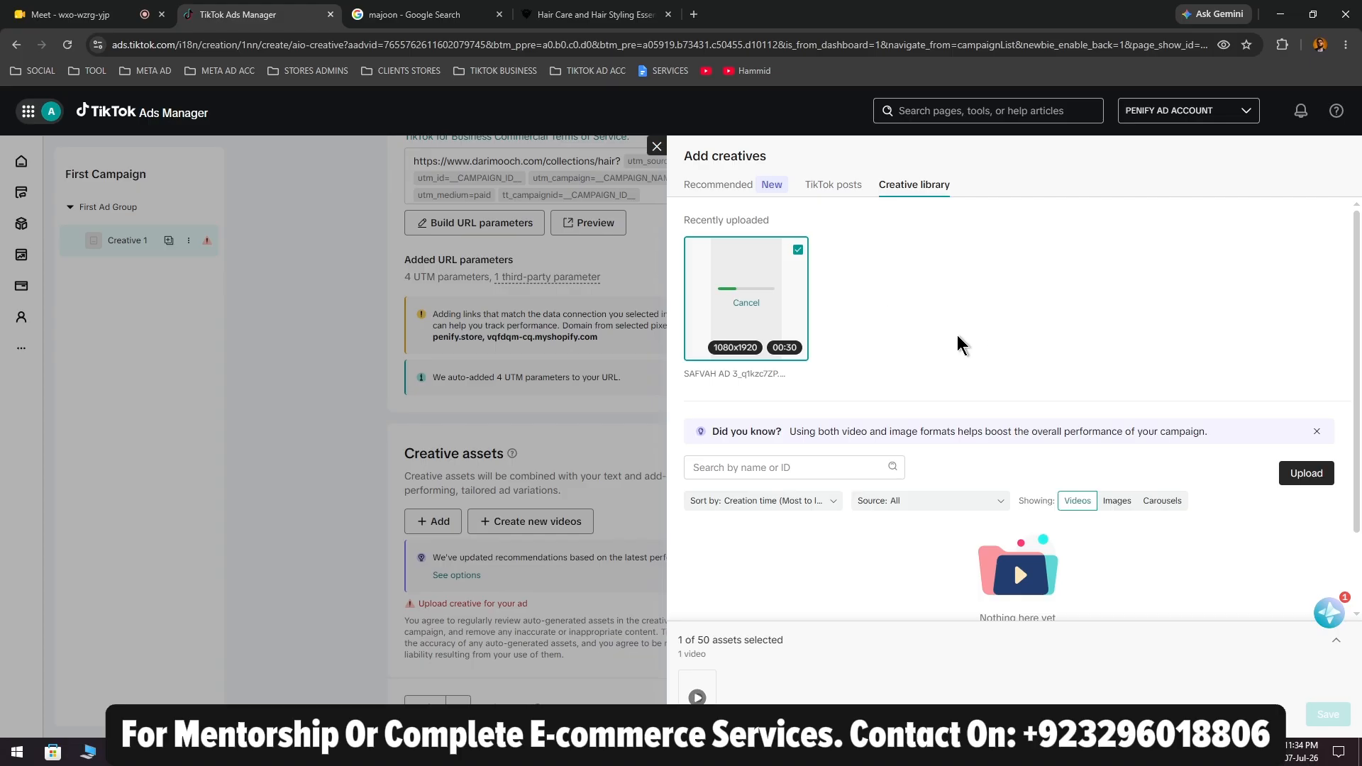
Check the Carousels and Images available in the Creative library
click(1115, 505)
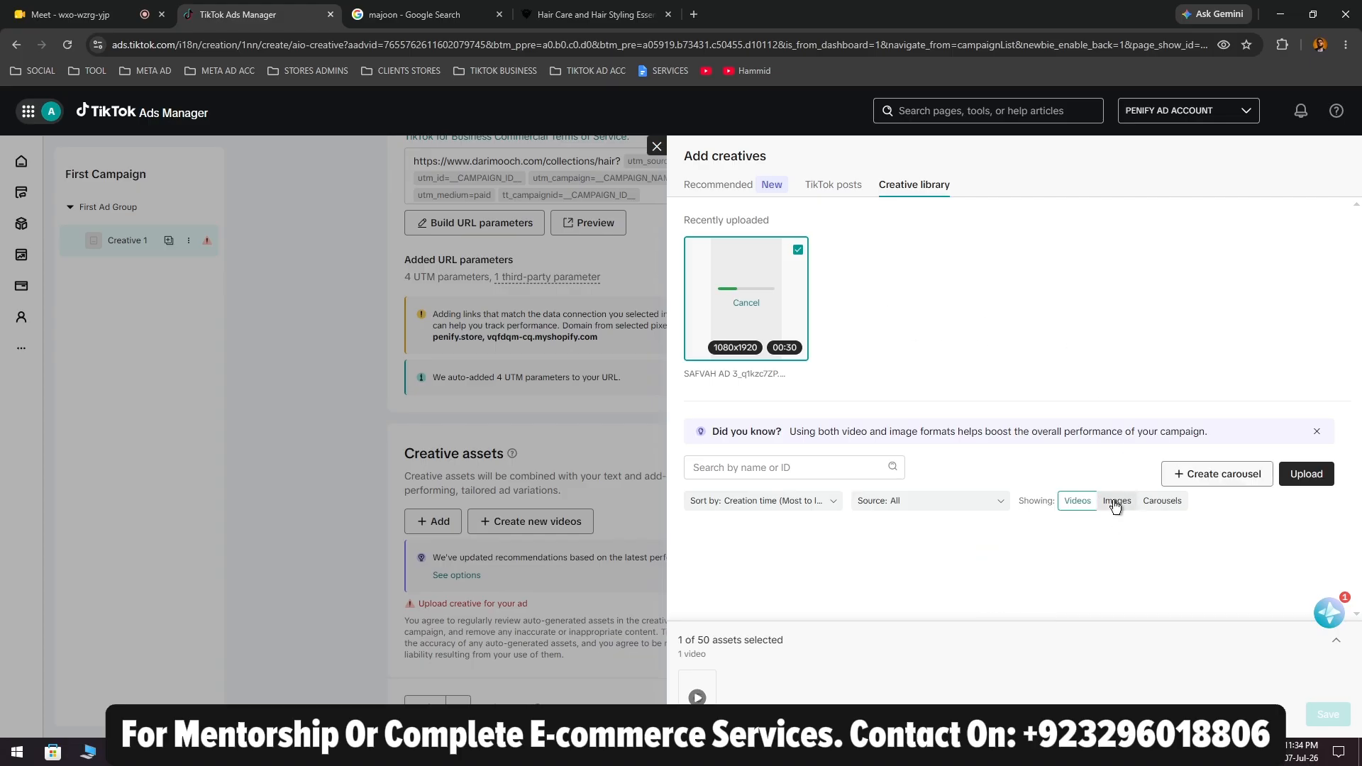
click(1162, 503)
click(1112, 504)
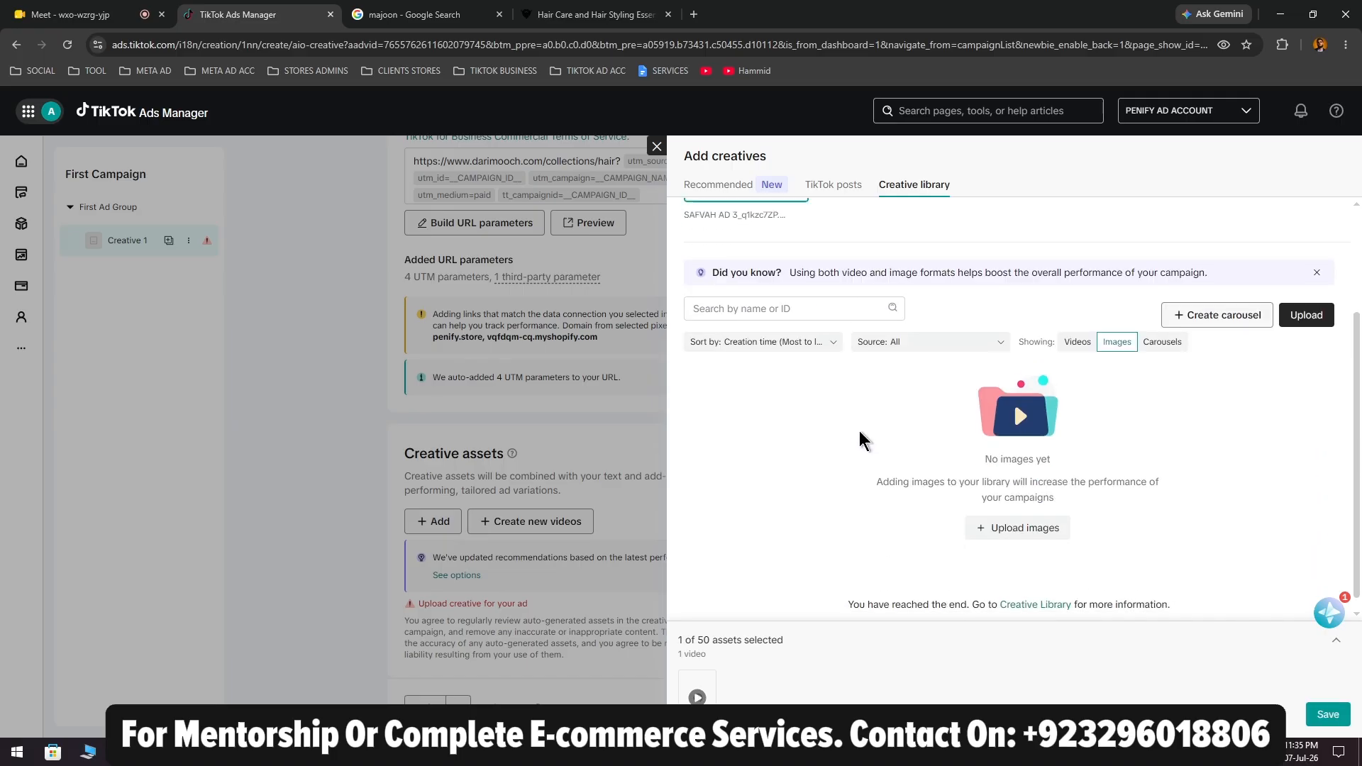
Save the selected SAFVAH AD 3 video as the ad's creative asset
click(1328, 714)
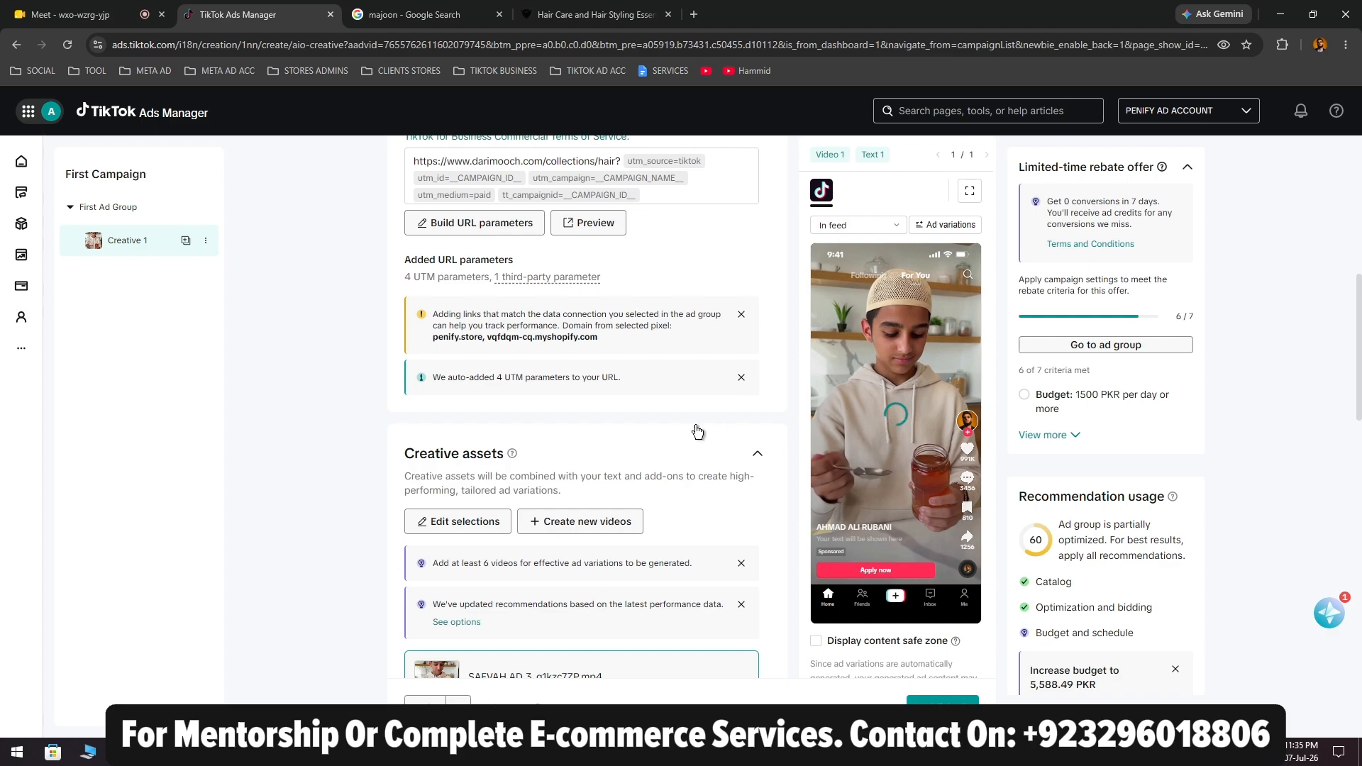
scroll(585, 393, down, 4)
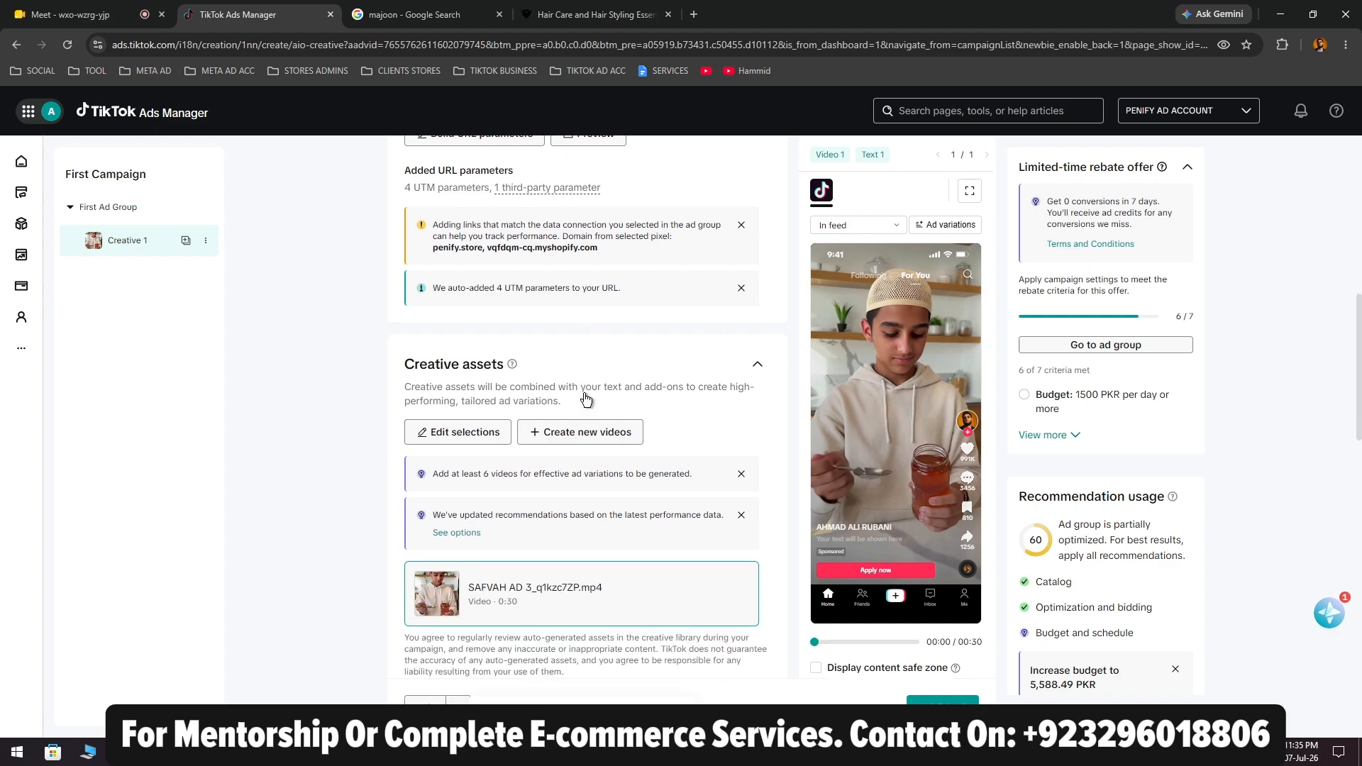
scroll(585, 398, down, 4)
Check the TikTok accounts available as the ad's identity, and turn Only show as ads off and back on
click(664, 426)
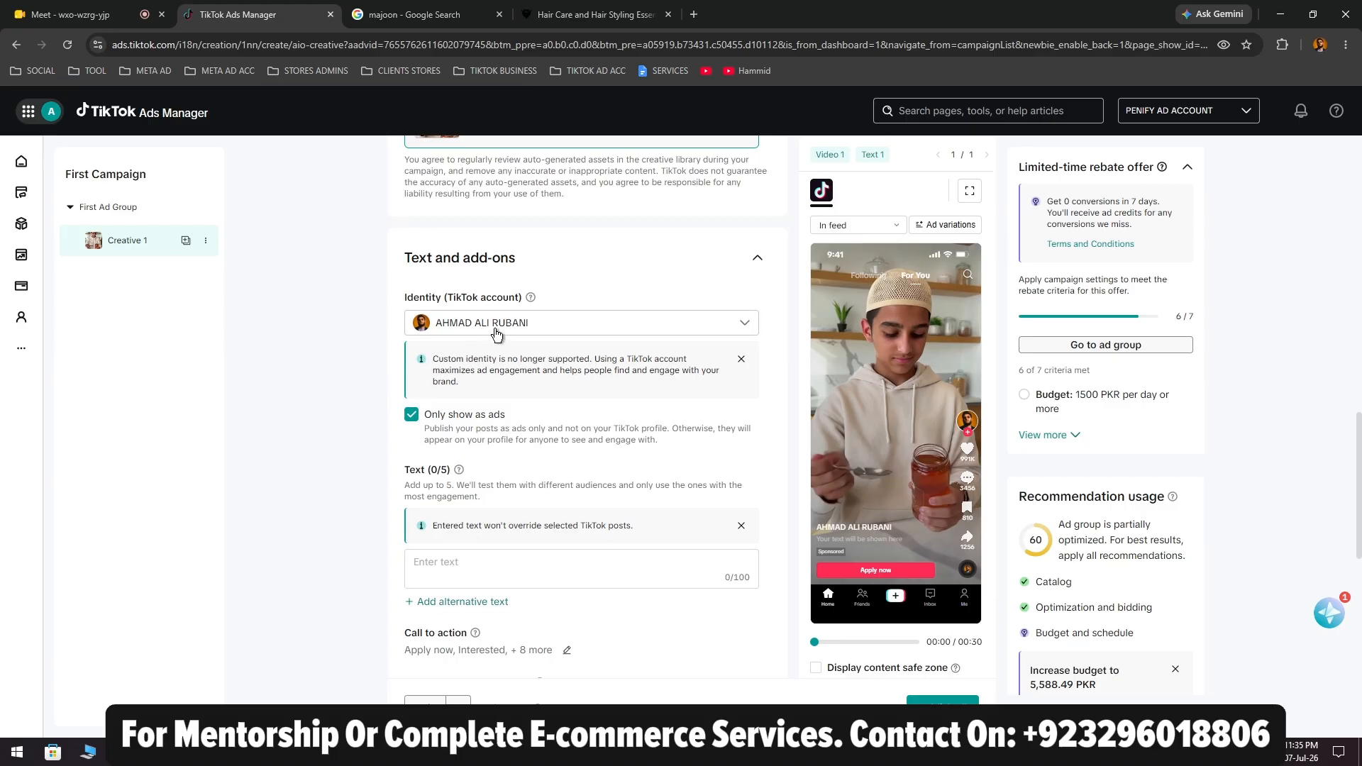
click(496, 333)
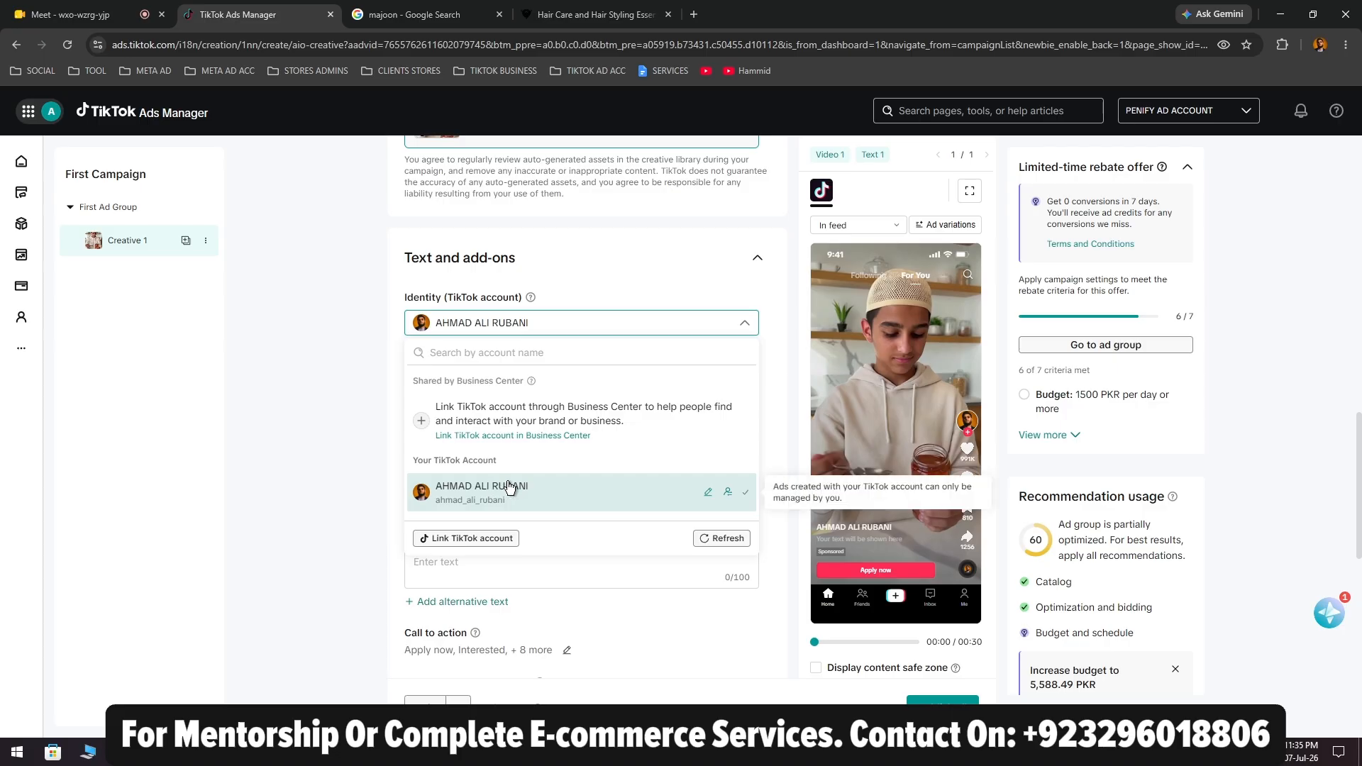
click(331, 439)
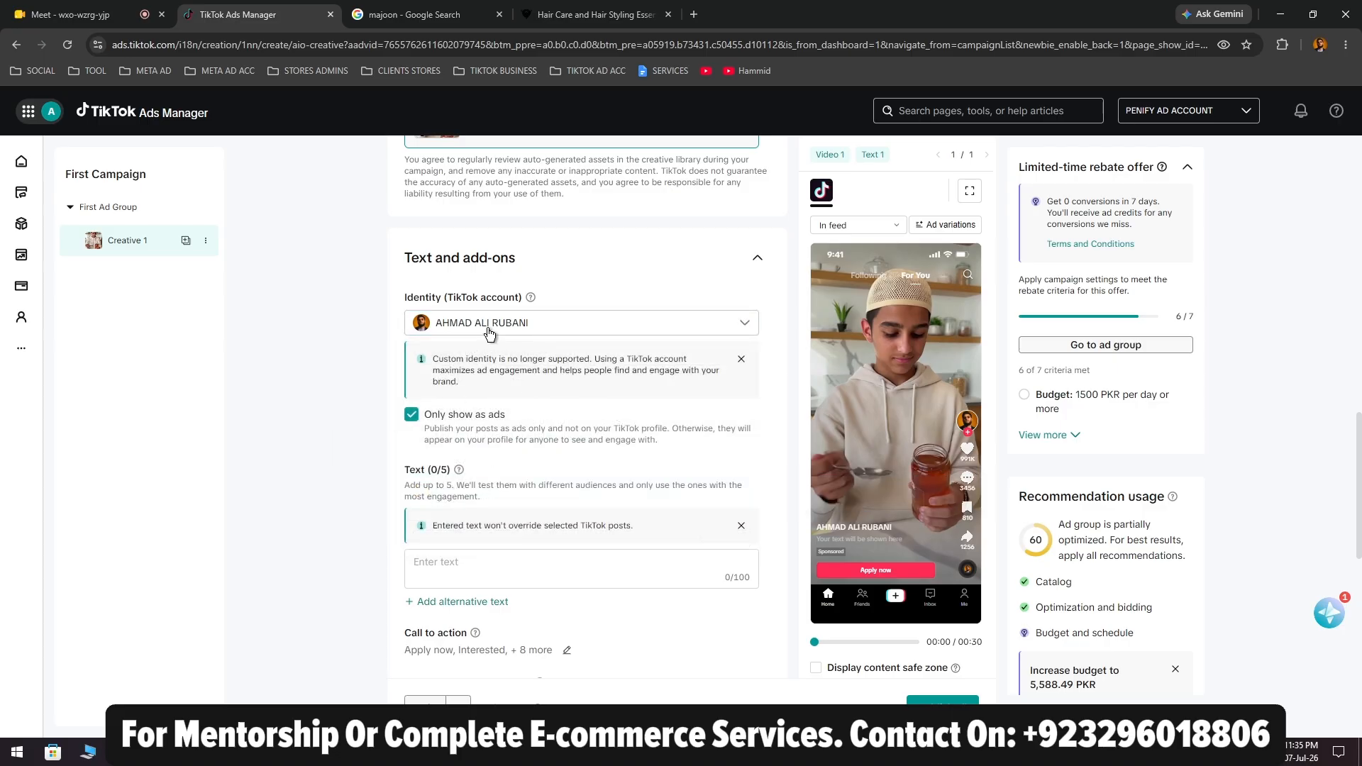
mouse_move(970, 431)
click(412, 417)
mouse_move(832, 455)
click(411, 422)
Enter "Primary text" as the first text of the ad
scroll(426, 423, down, 2)
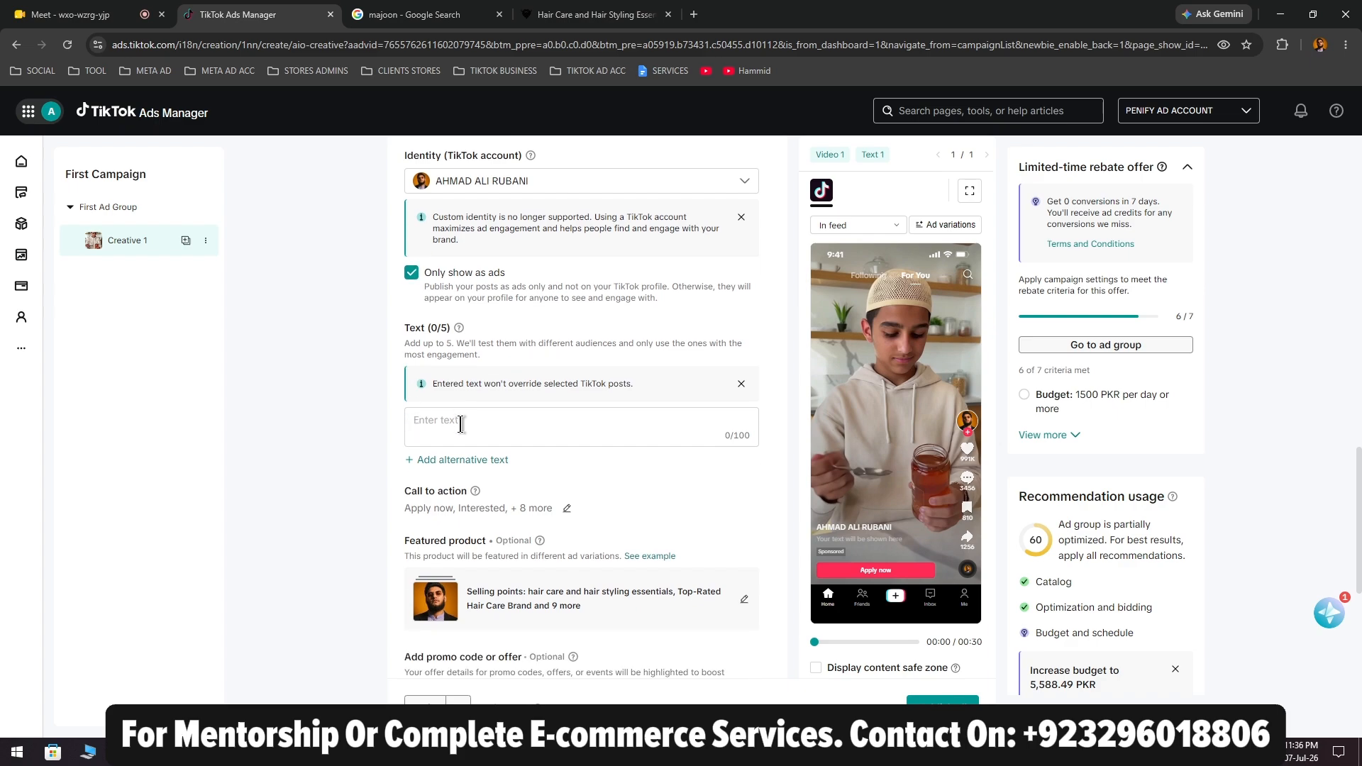
click(462, 423)
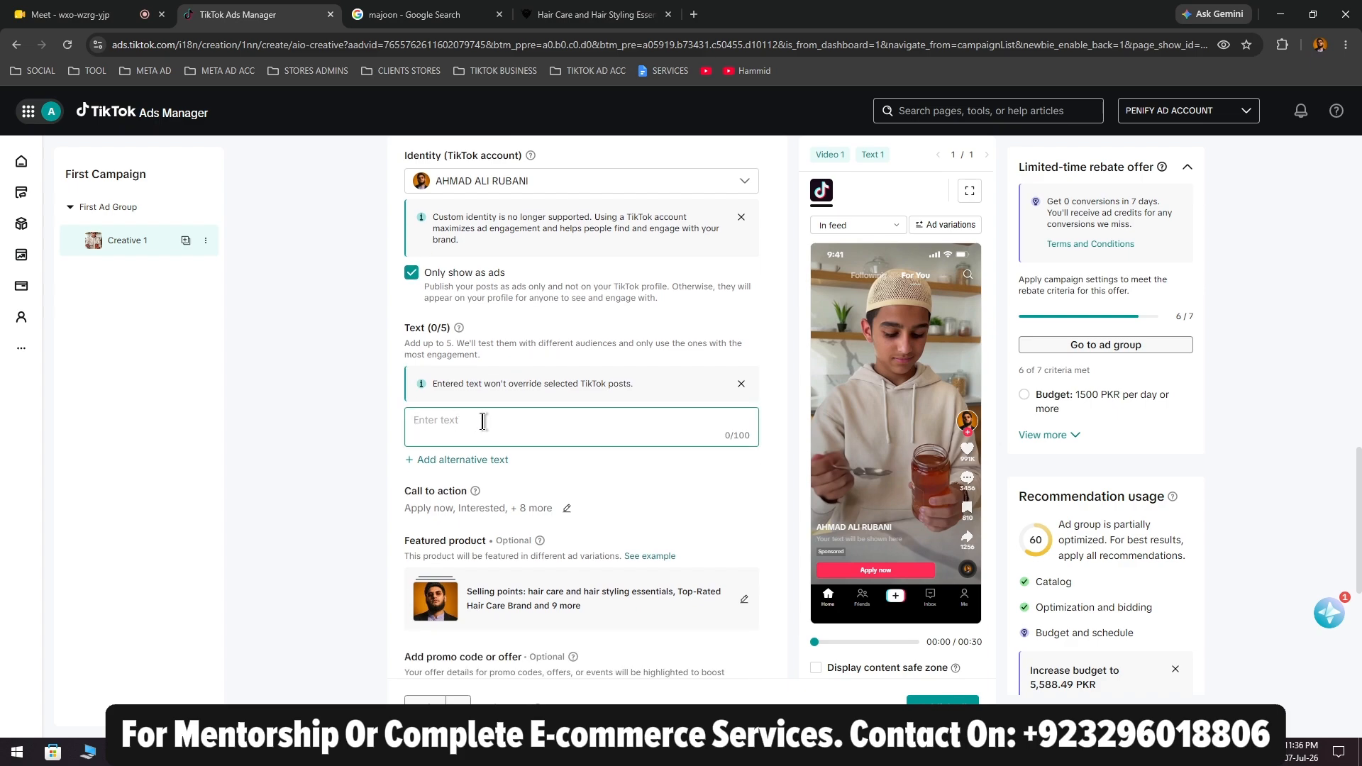
text(Priam)
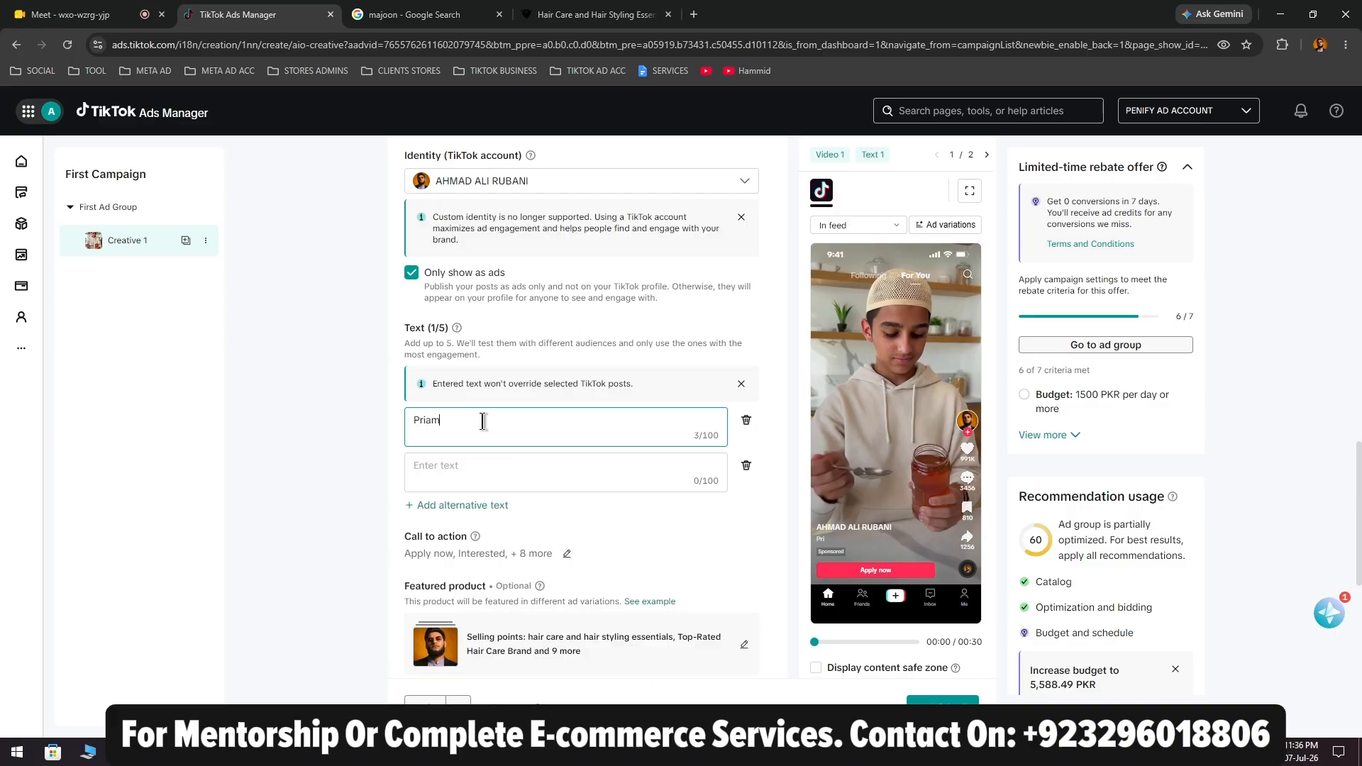
key(BackSpace)
key(BackSpace)
text(mary text)
click(366, 452)
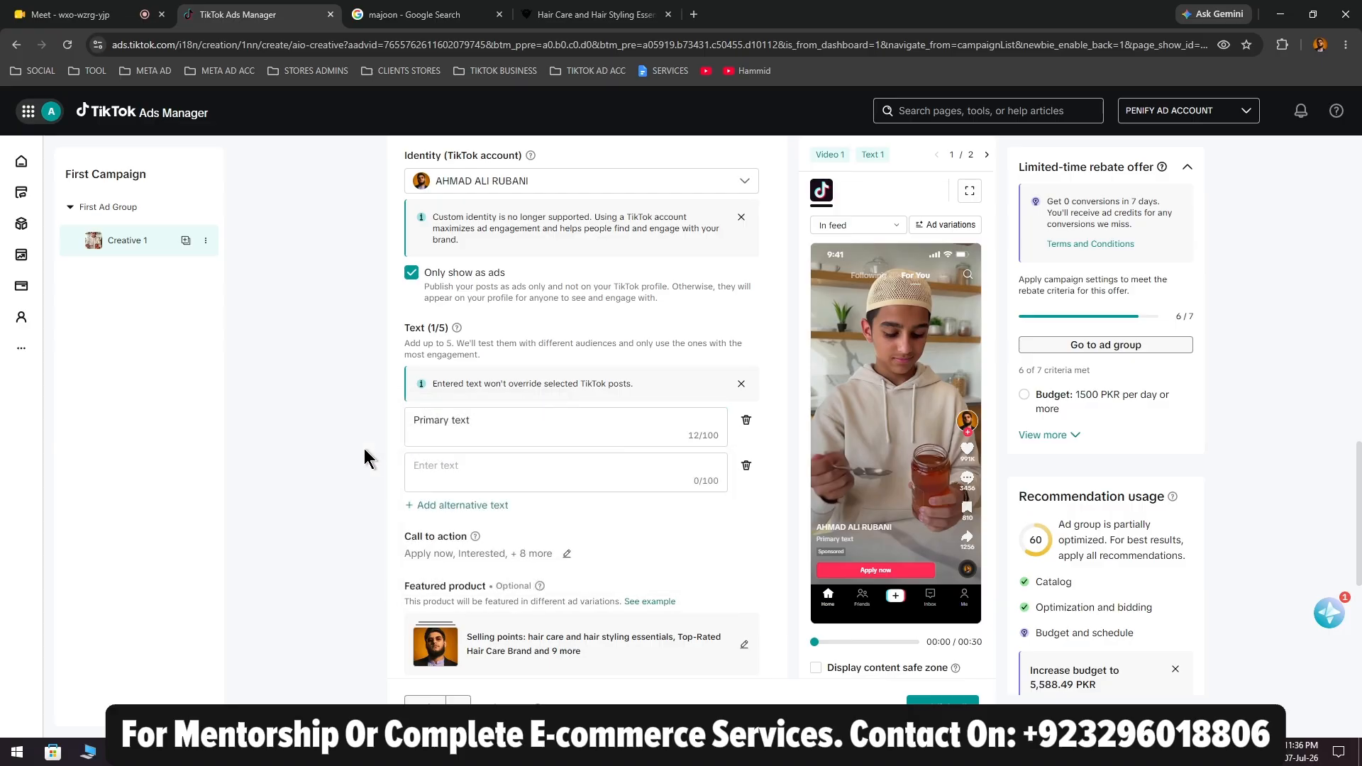
Replace the ad's default calls to action with Shop now and Order now
scroll(497, 447, down, 2)
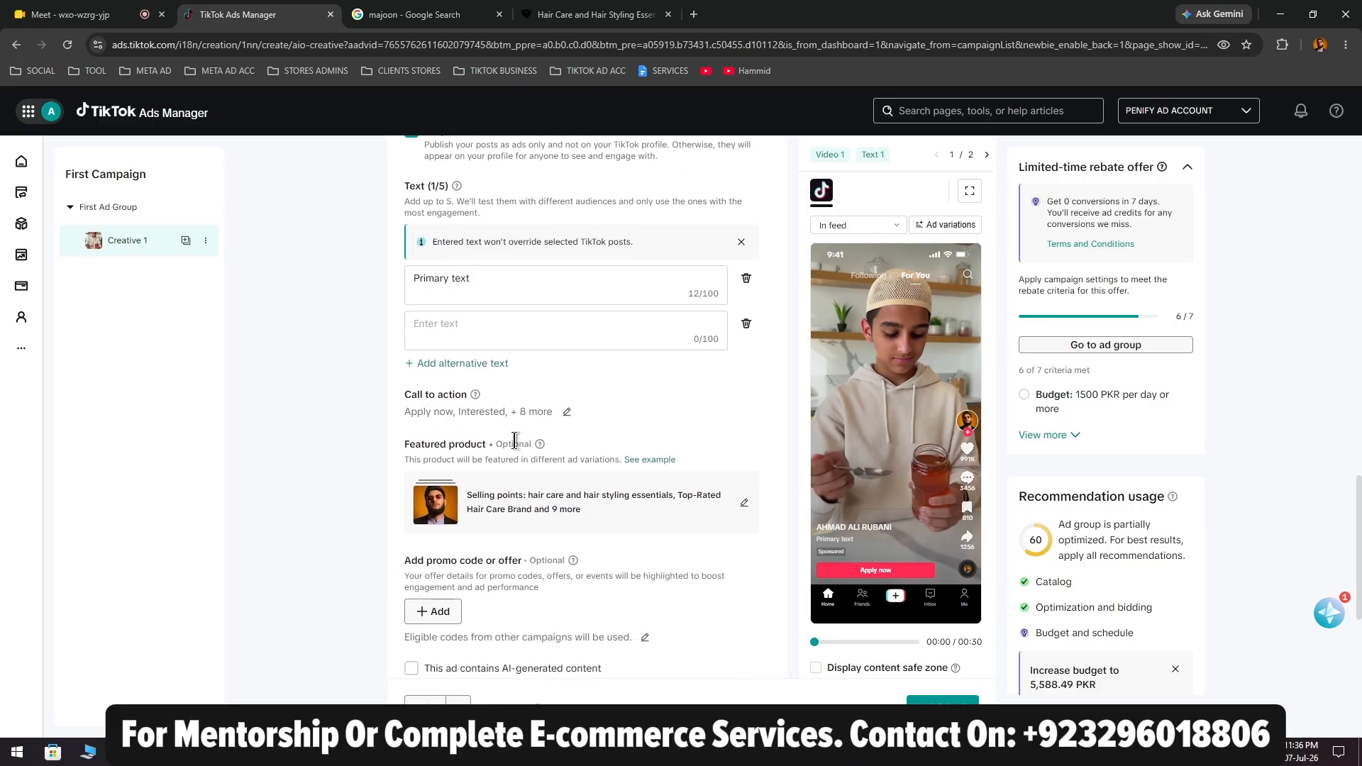
click(567, 412)
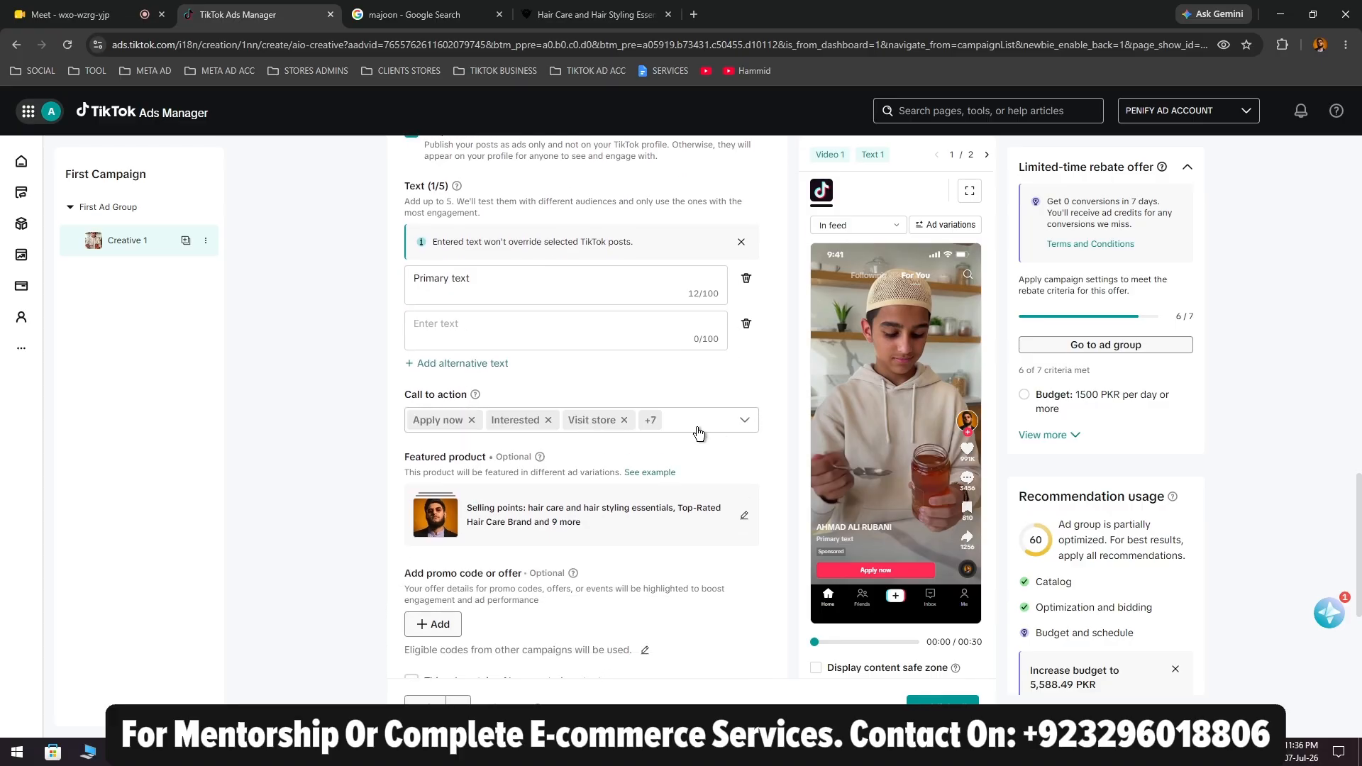
click(702, 425)
click(729, 420)
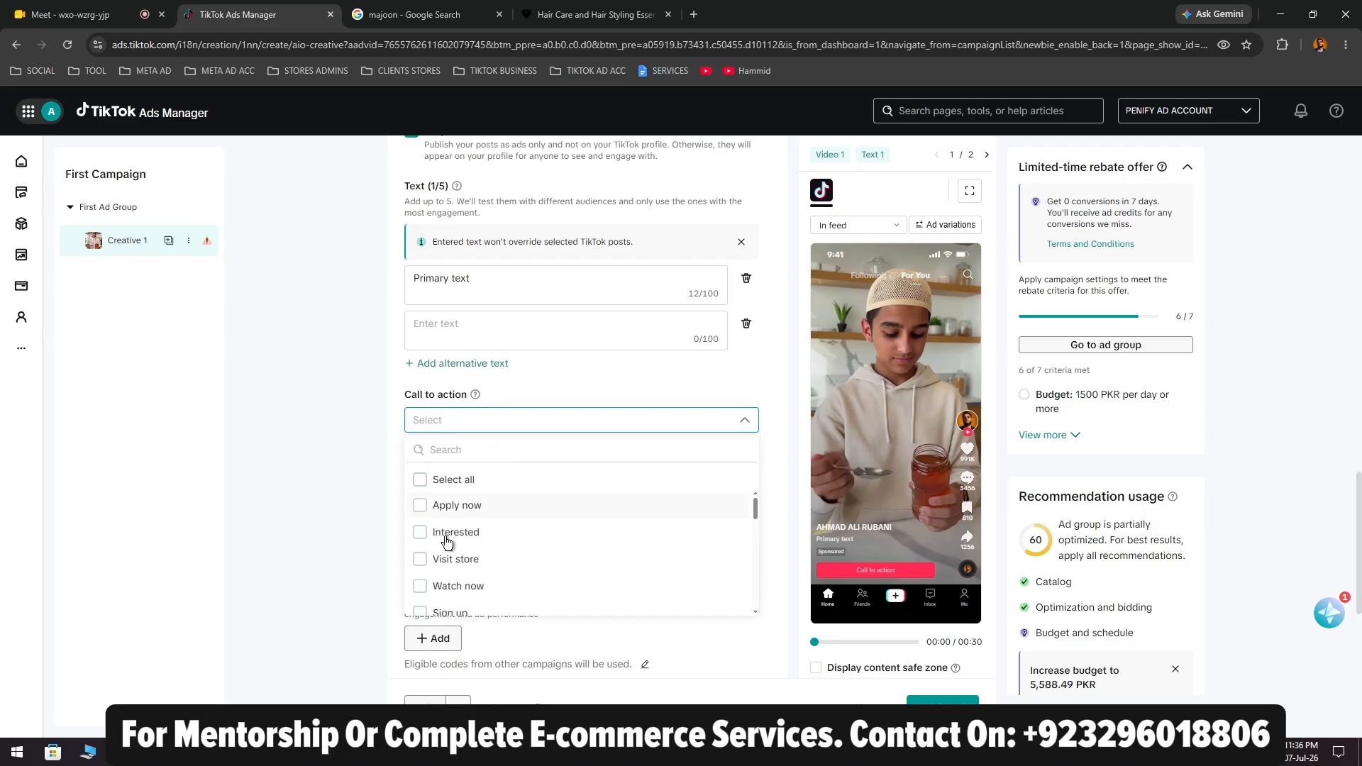
scroll(447, 561, down, 5)
scroll(449, 583, down, 2)
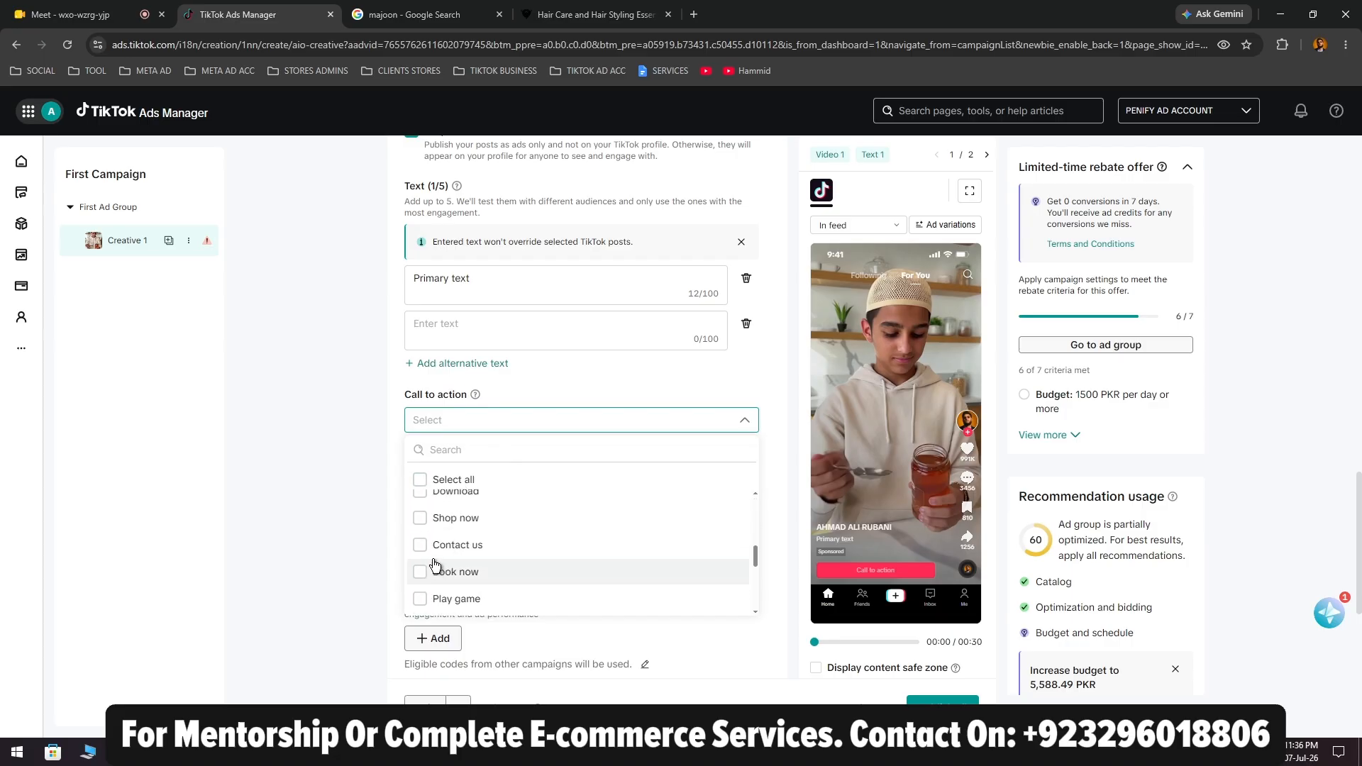
click(430, 523)
scroll(445, 553, up, 6)
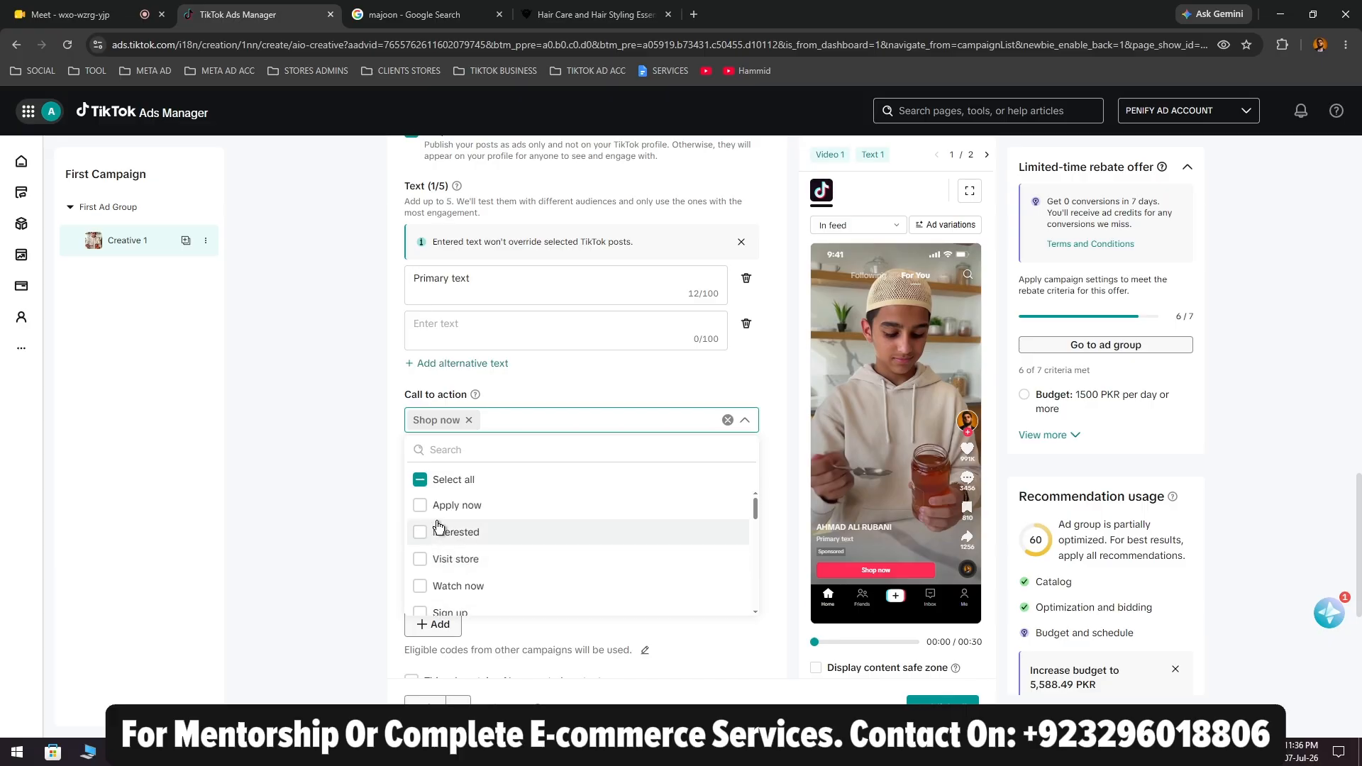
scroll(454, 560, down, 2)
click(422, 572)
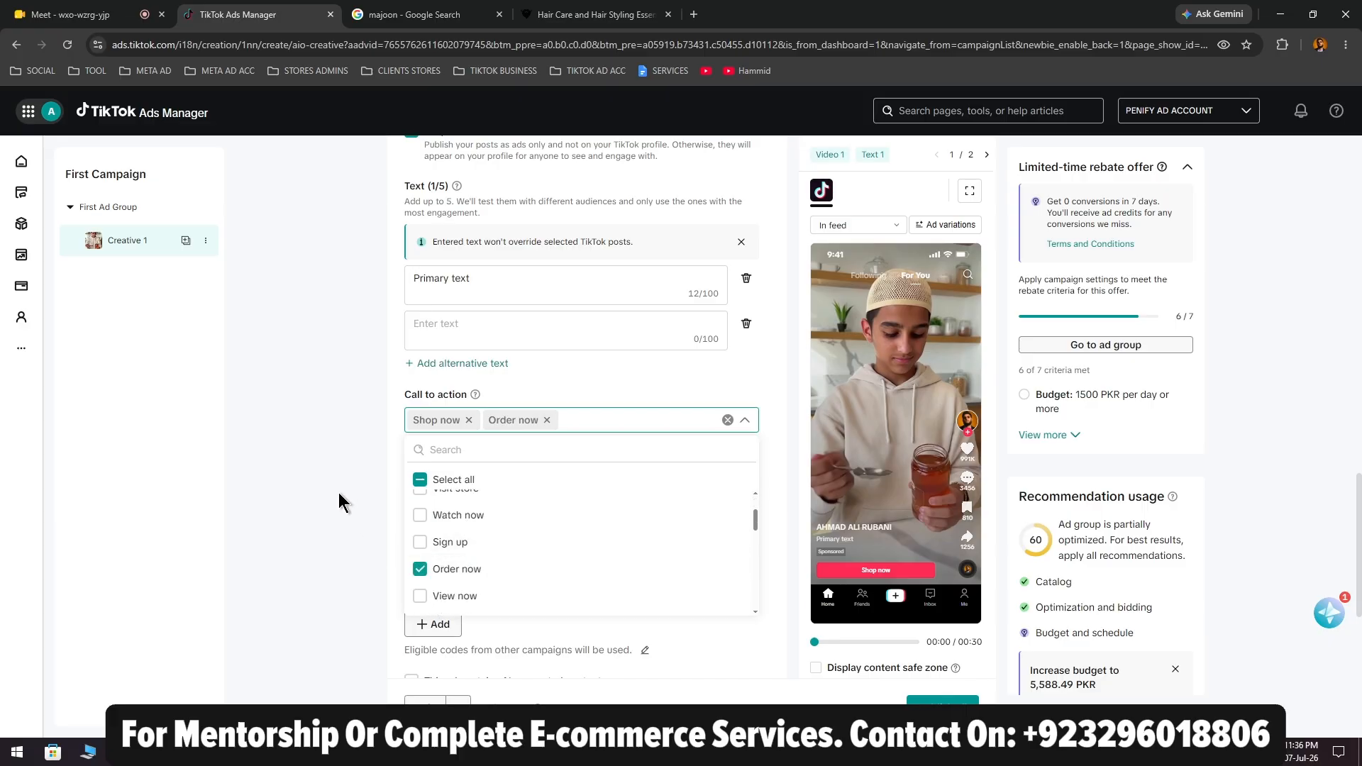
click(338, 484)
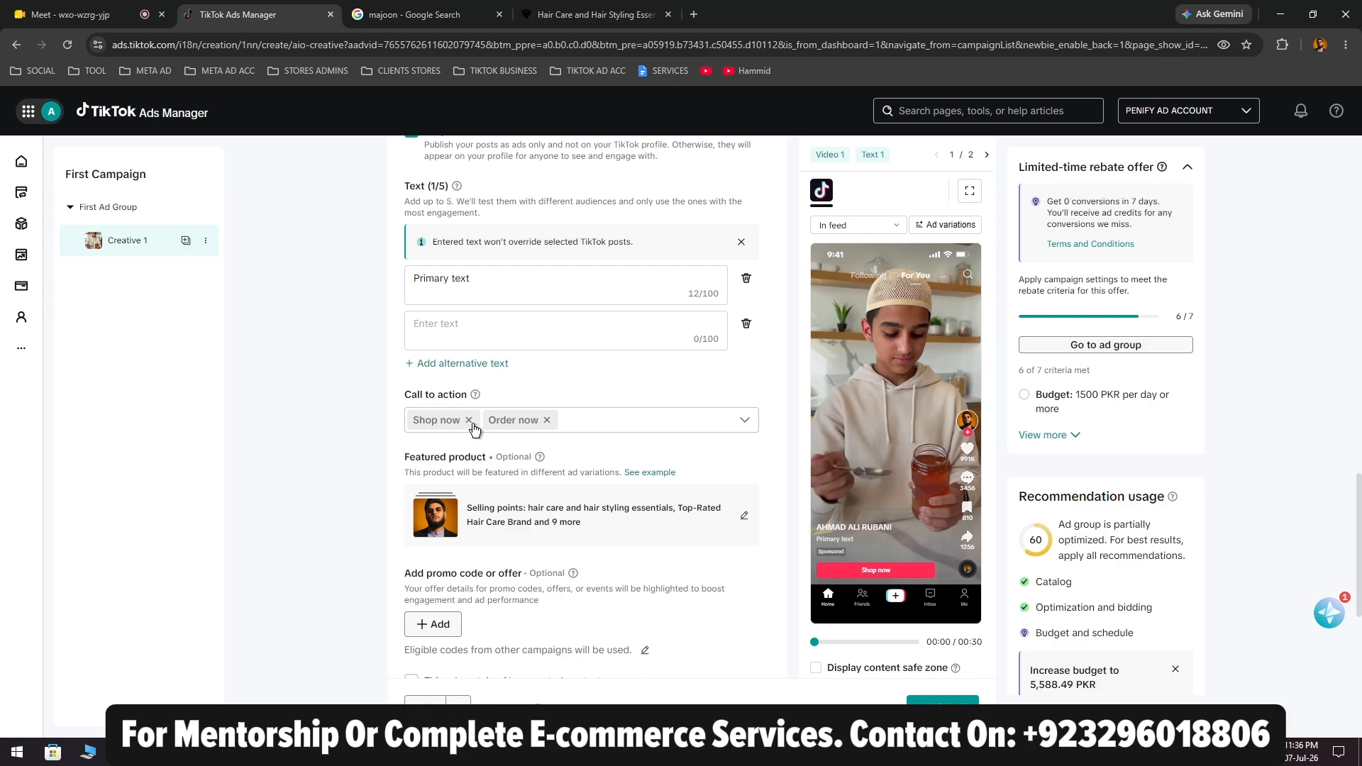
Review the ad's featured product, promo code, automatic enhancements, tracking and advanced settings
scroll(471, 429, down, 1)
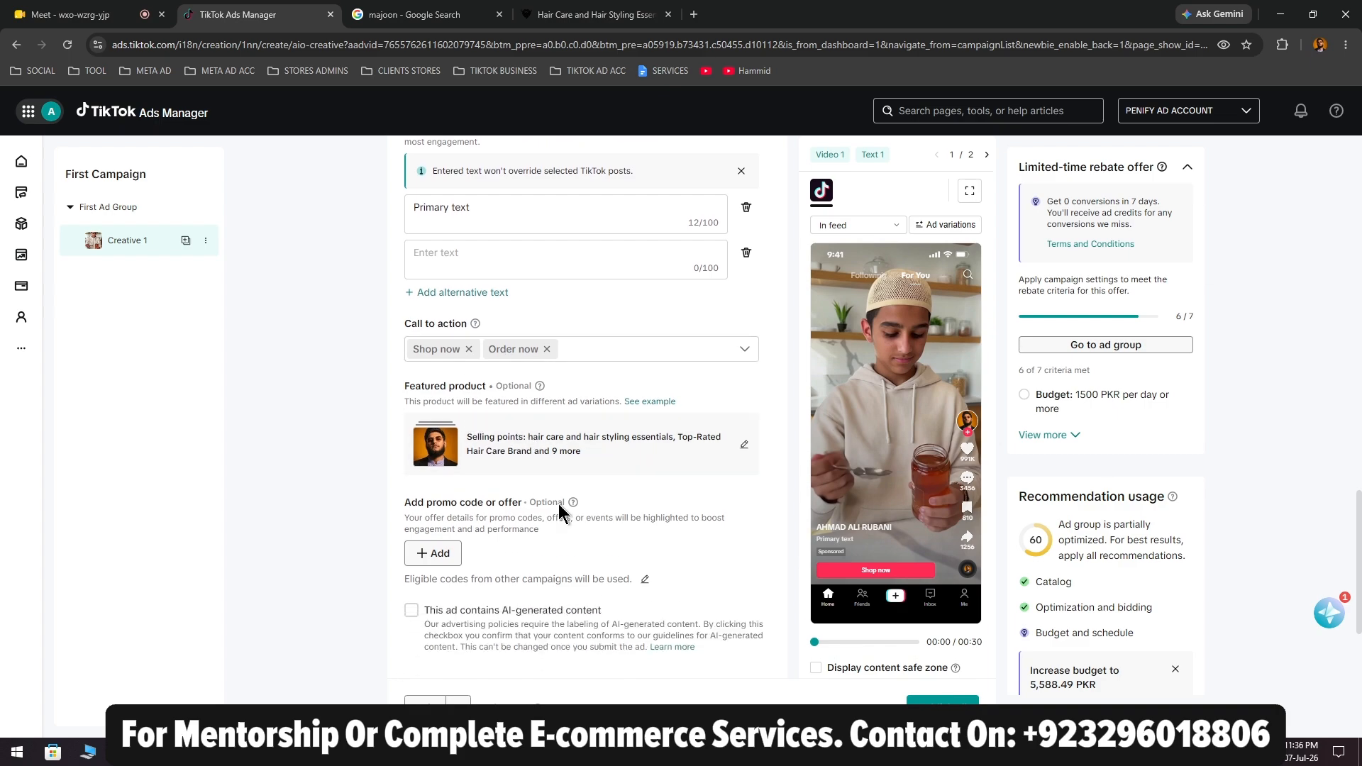
scroll(520, 441, down, 2)
scroll(637, 604, down, 4)
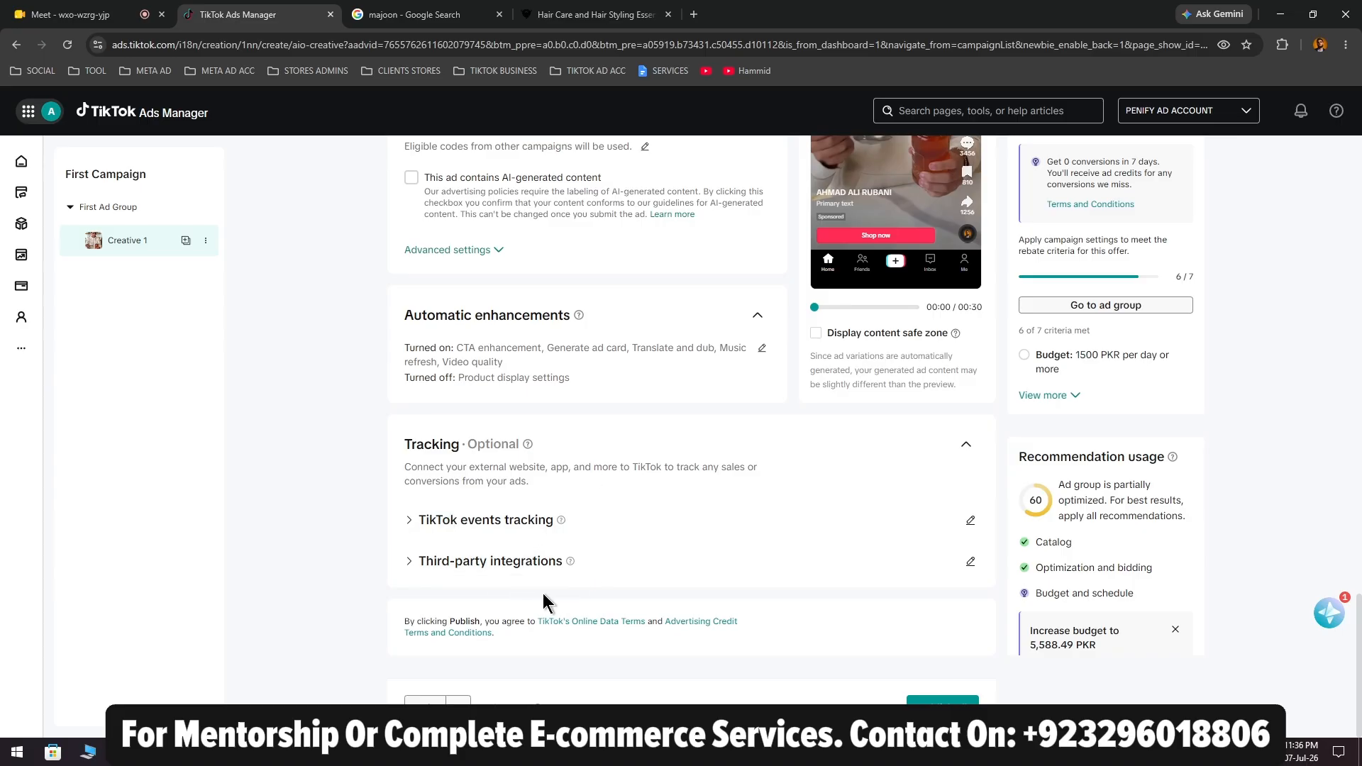
scroll(544, 596, up, 5)
scroll(520, 488, down, 4)
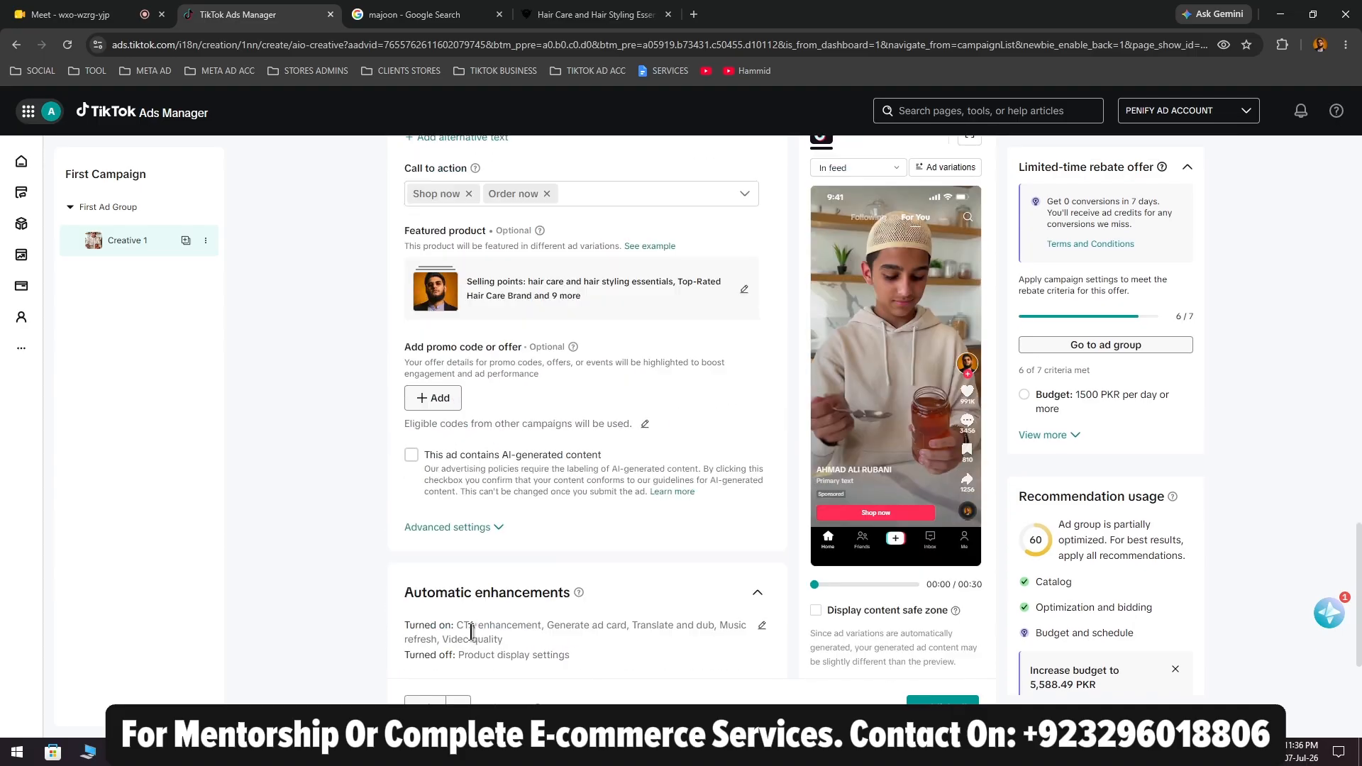
click(461, 322)
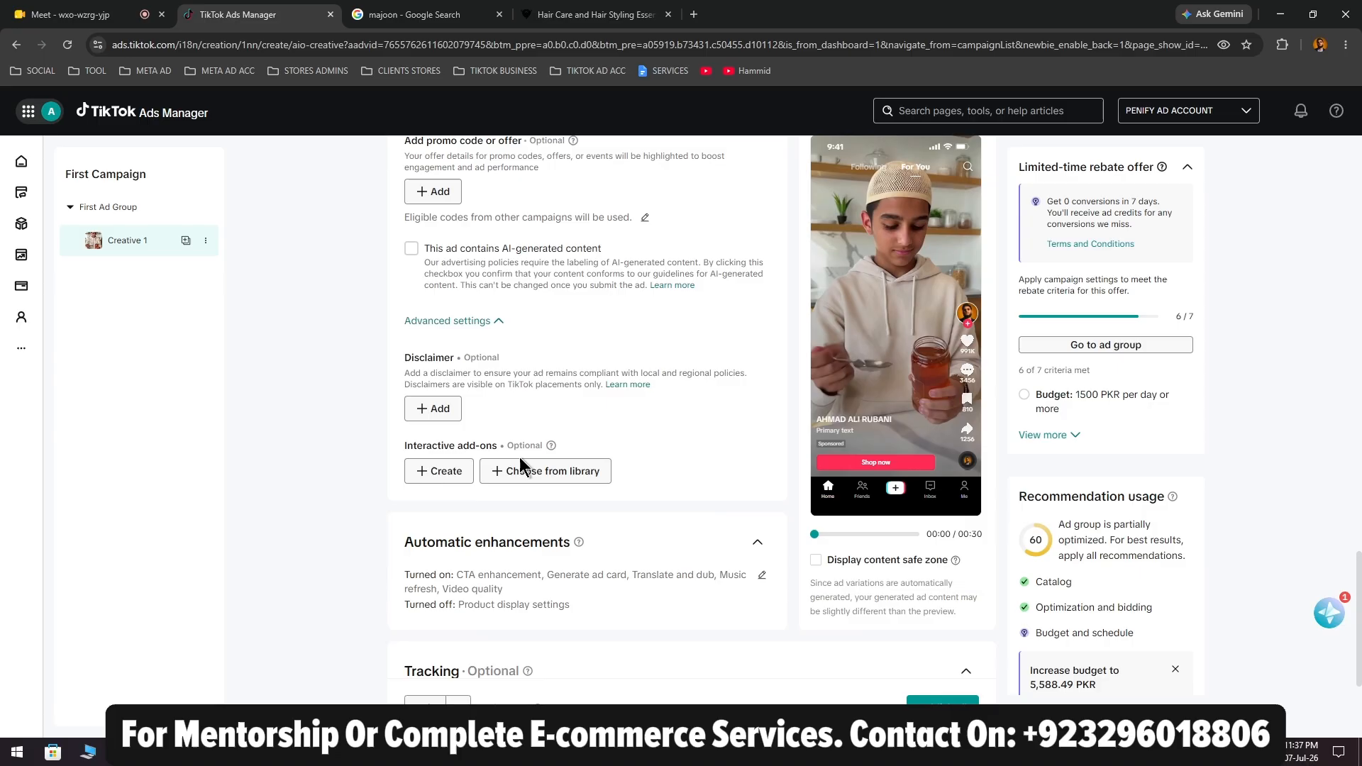
click(479, 325)
Duplicate the Creative 1 ad with two copies
scroll(557, 638, up, 4)
scroll(556, 593, up, 1)
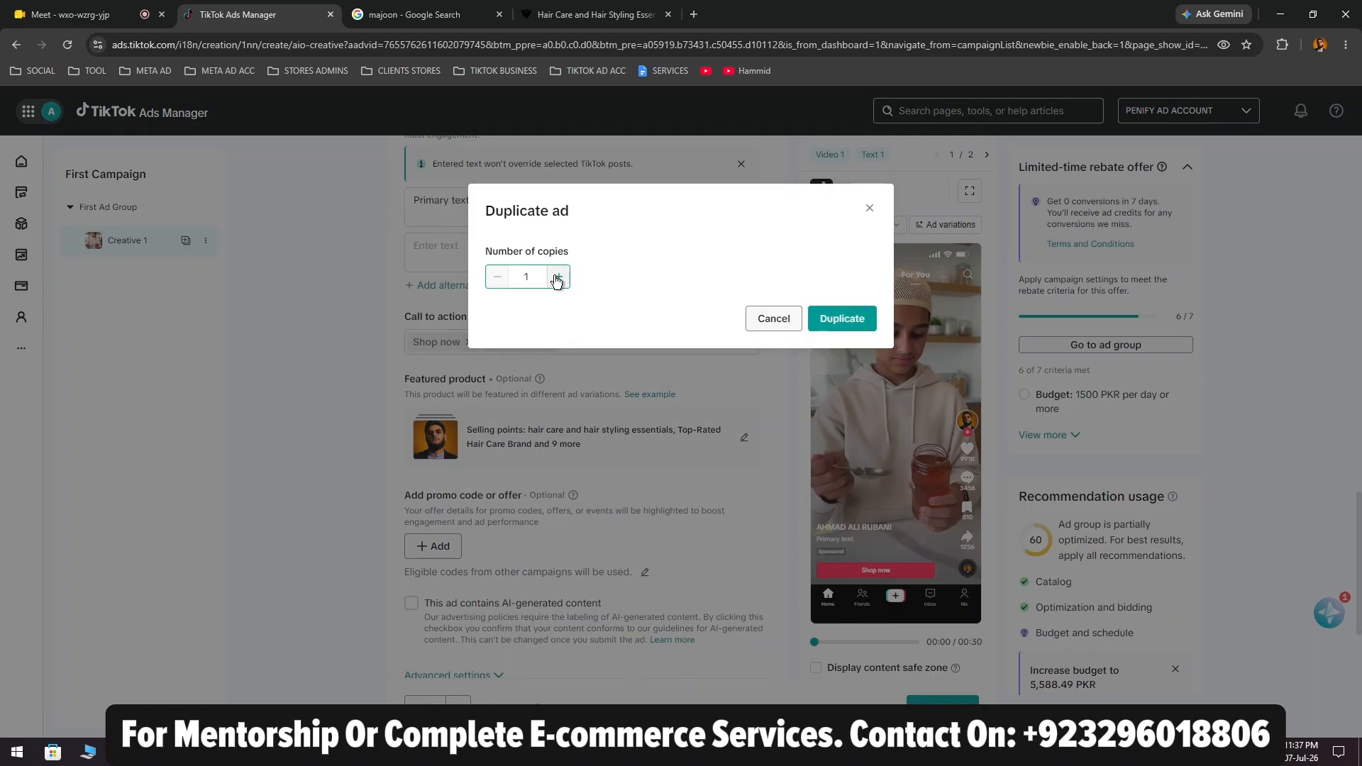
click(557, 277)
click(833, 318)
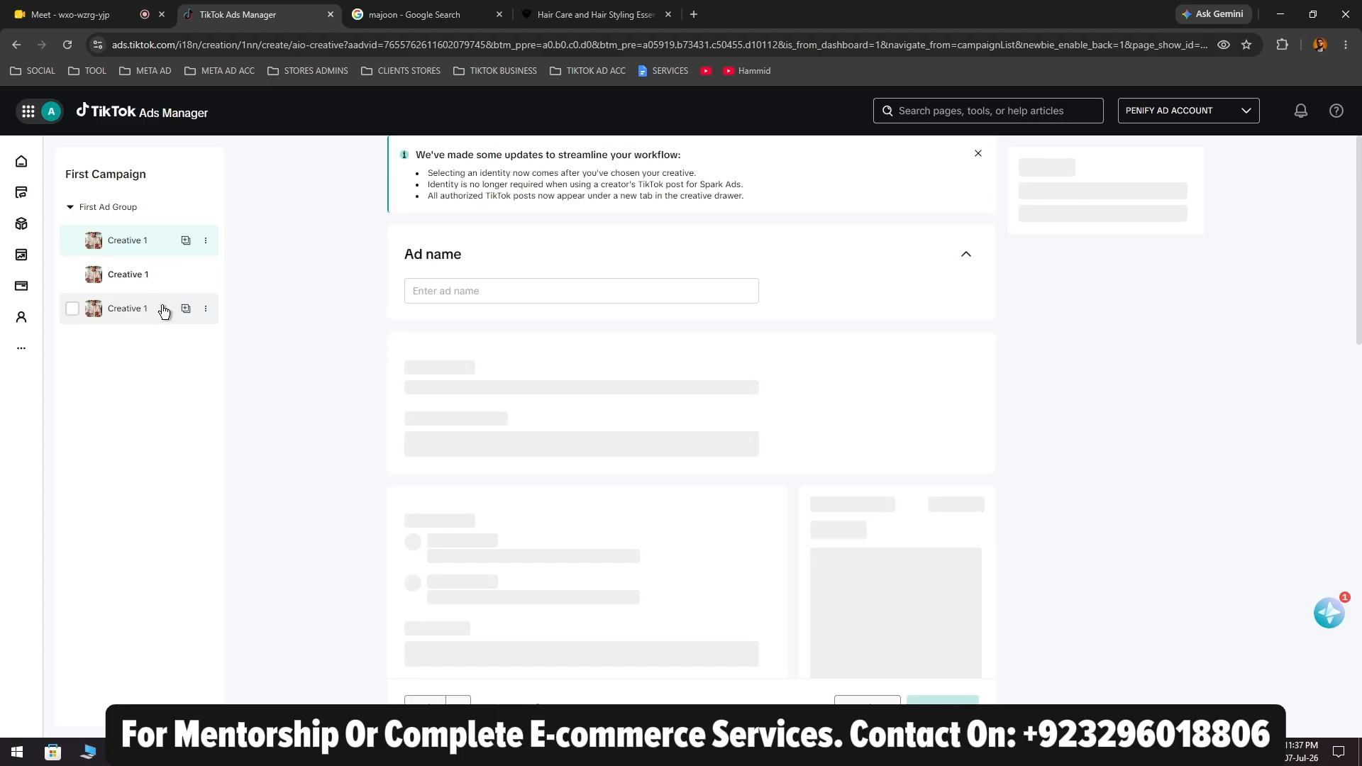
Name the second ad in the ad group Creative 2
click(128, 275)
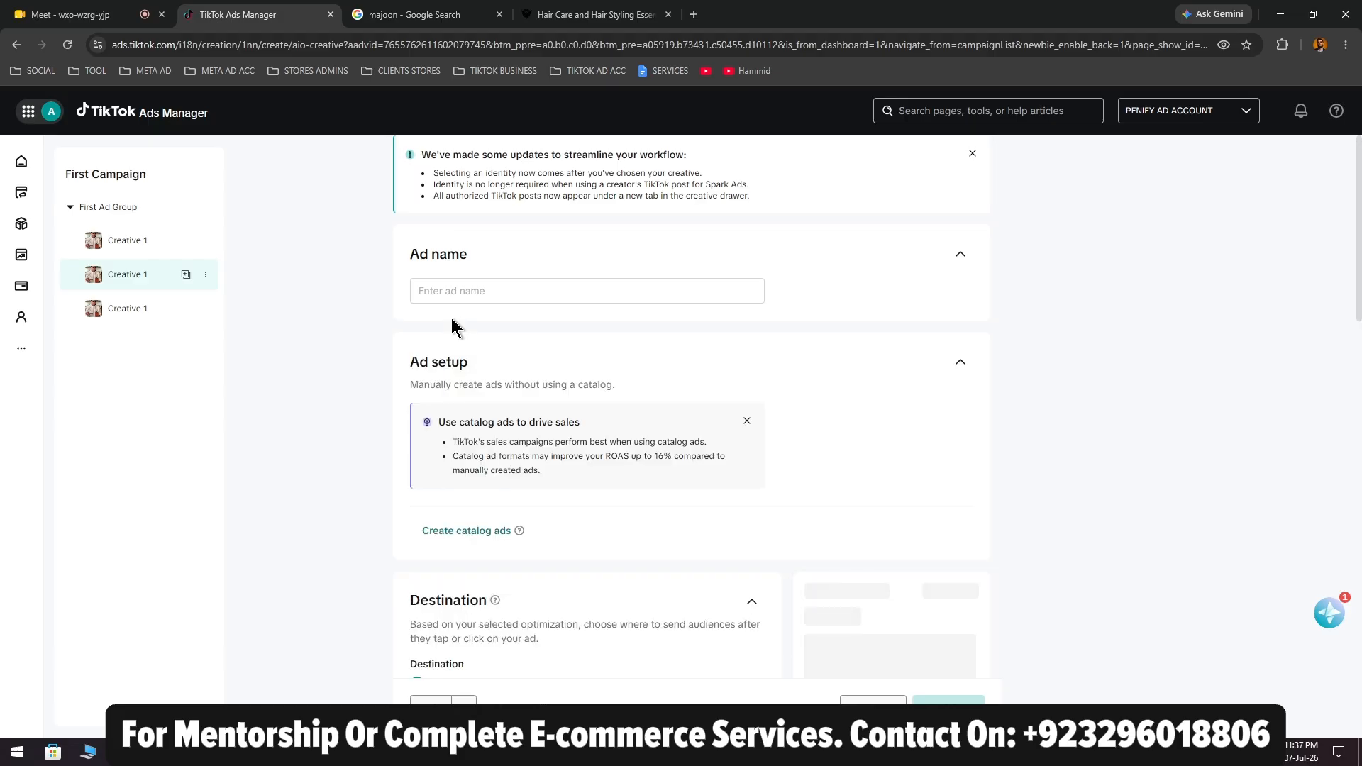
click(495, 291)
scroll(632, 572, down, 3)
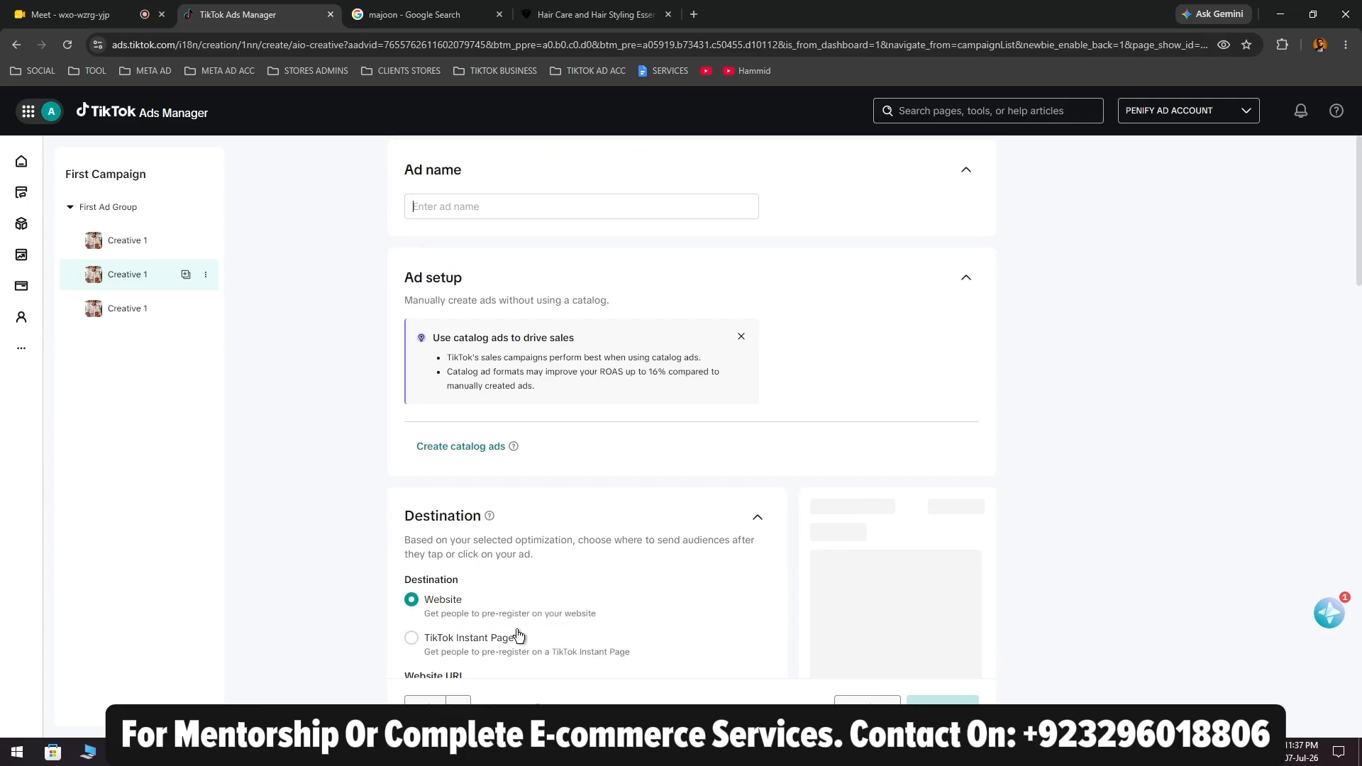
scroll(543, 599, up, 3)
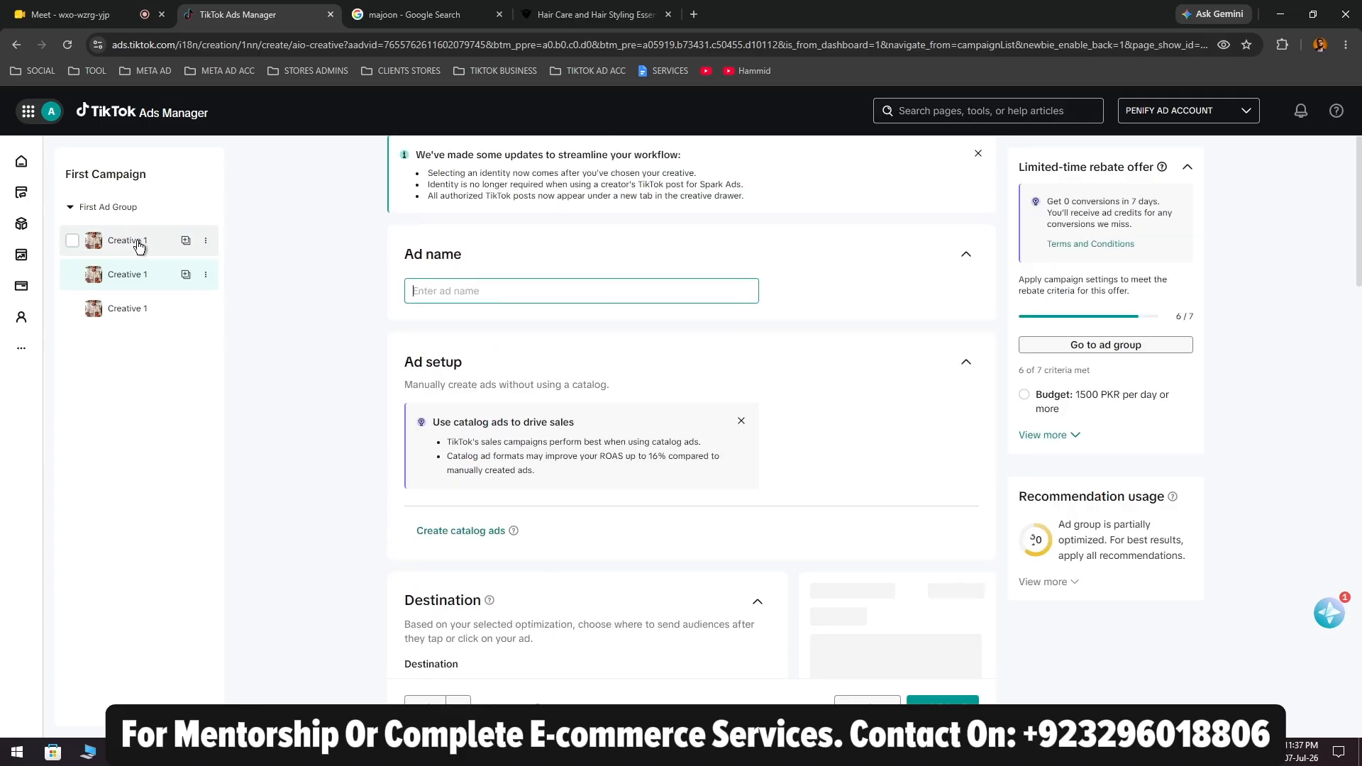
text(Creative 1)
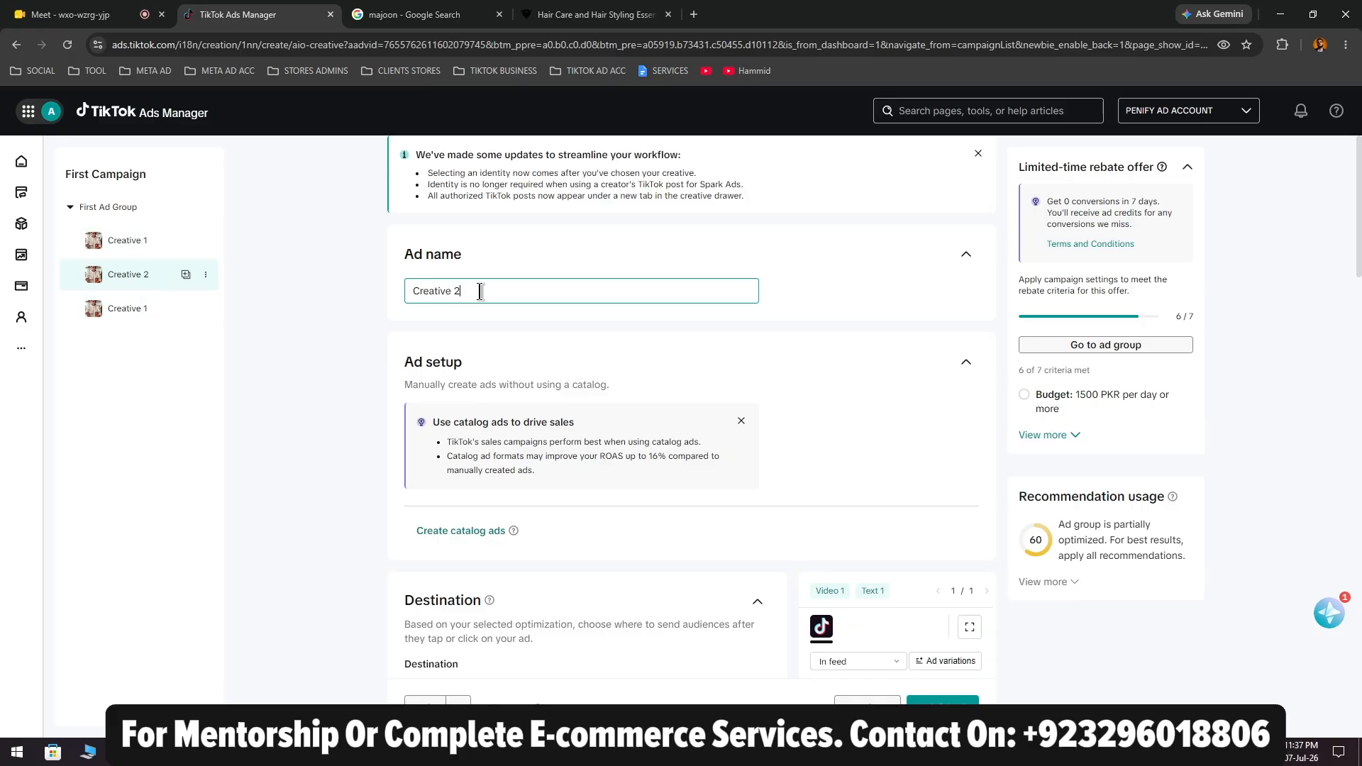
Dismiss the catalog ads tip in the first listed ad and name that ad Creative 3
click(135, 241)
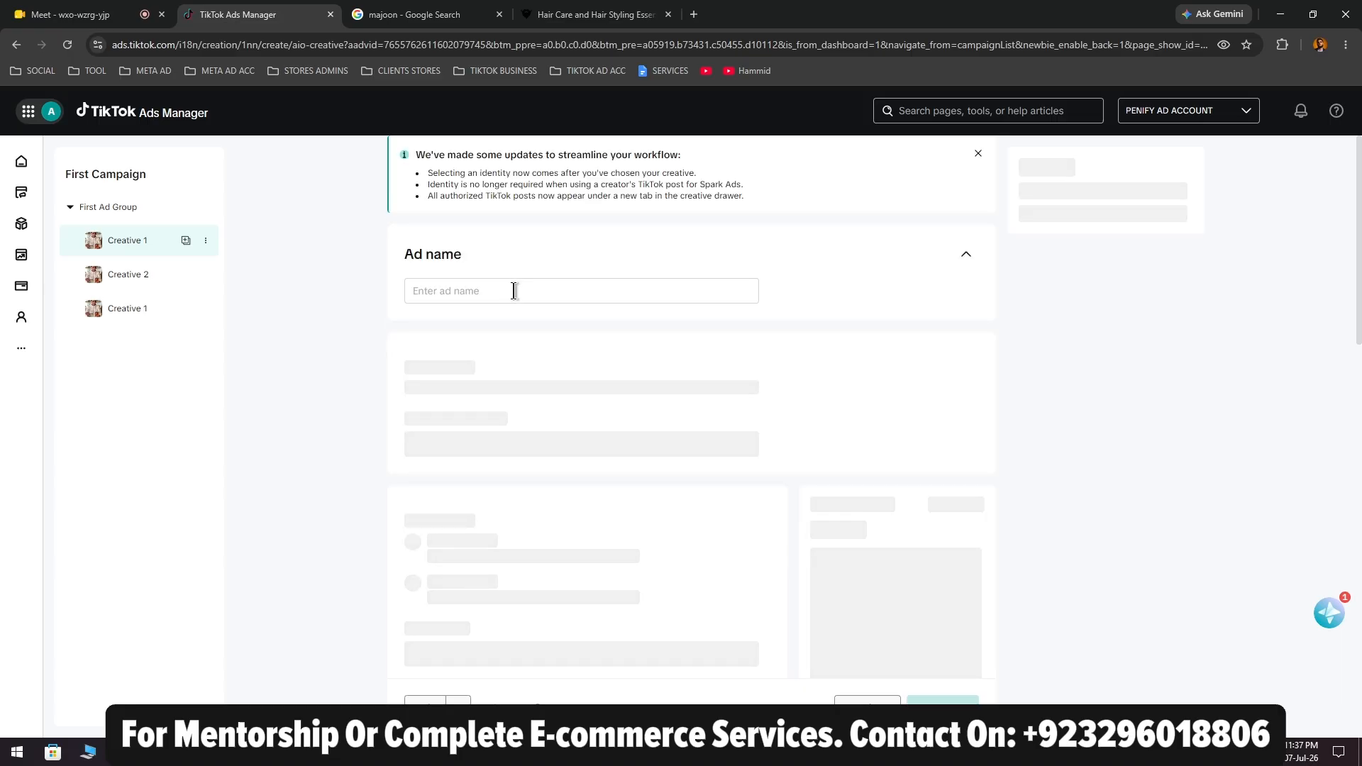
click(515, 290)
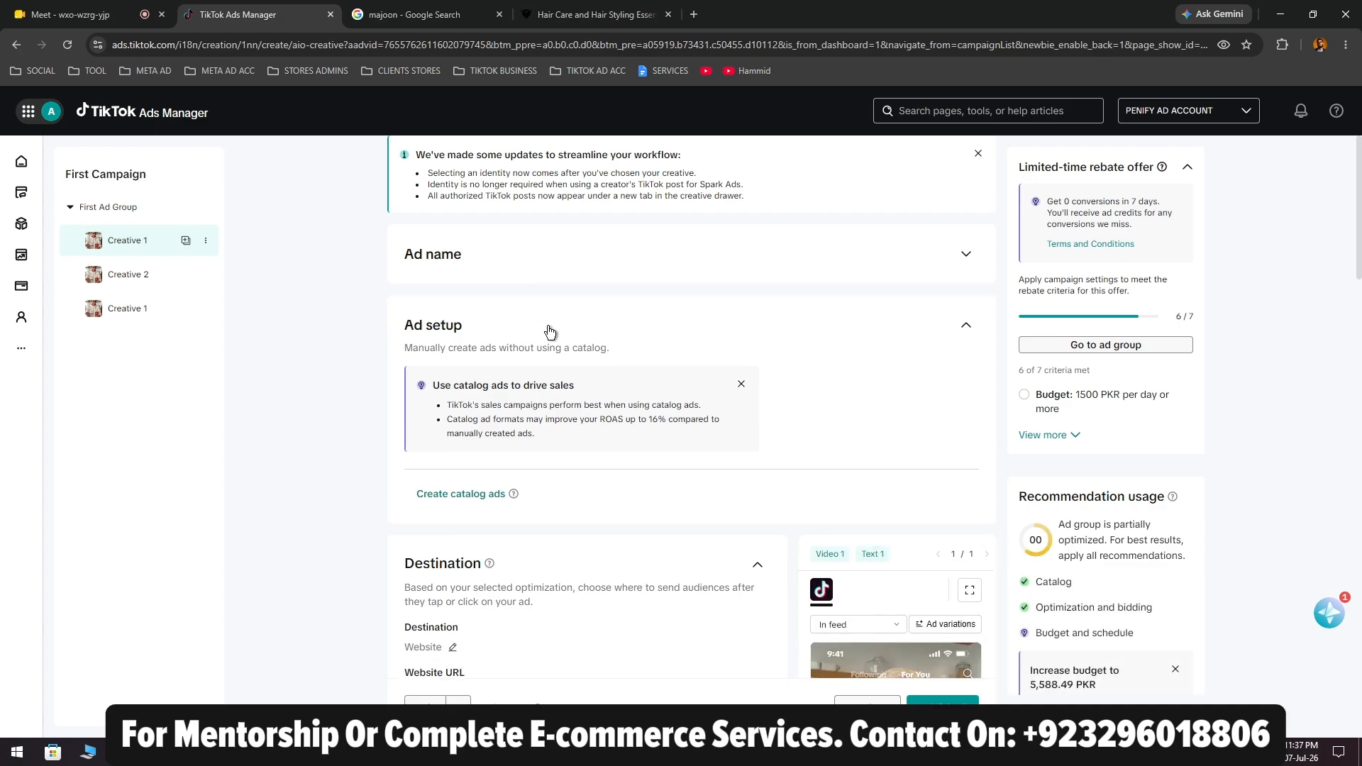
click(742, 385)
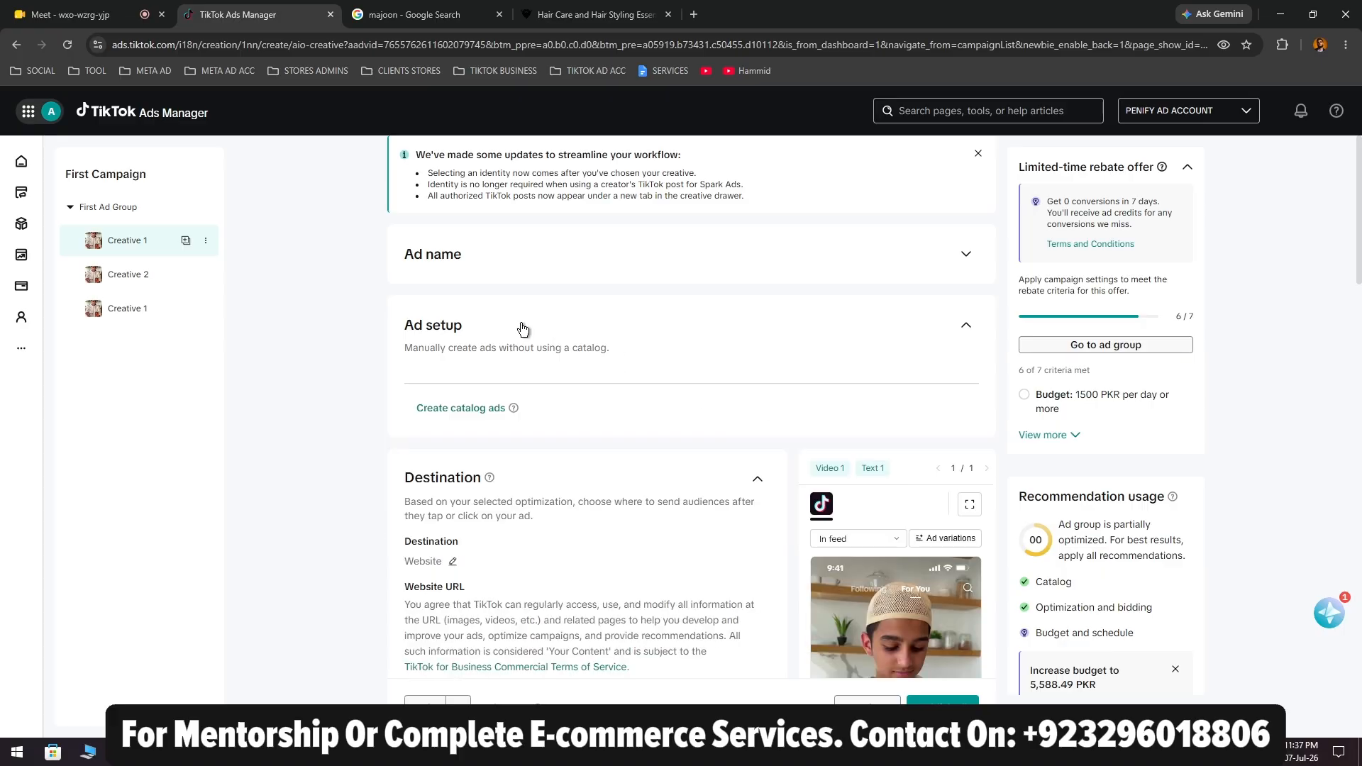
click(848, 257)
click(503, 293)
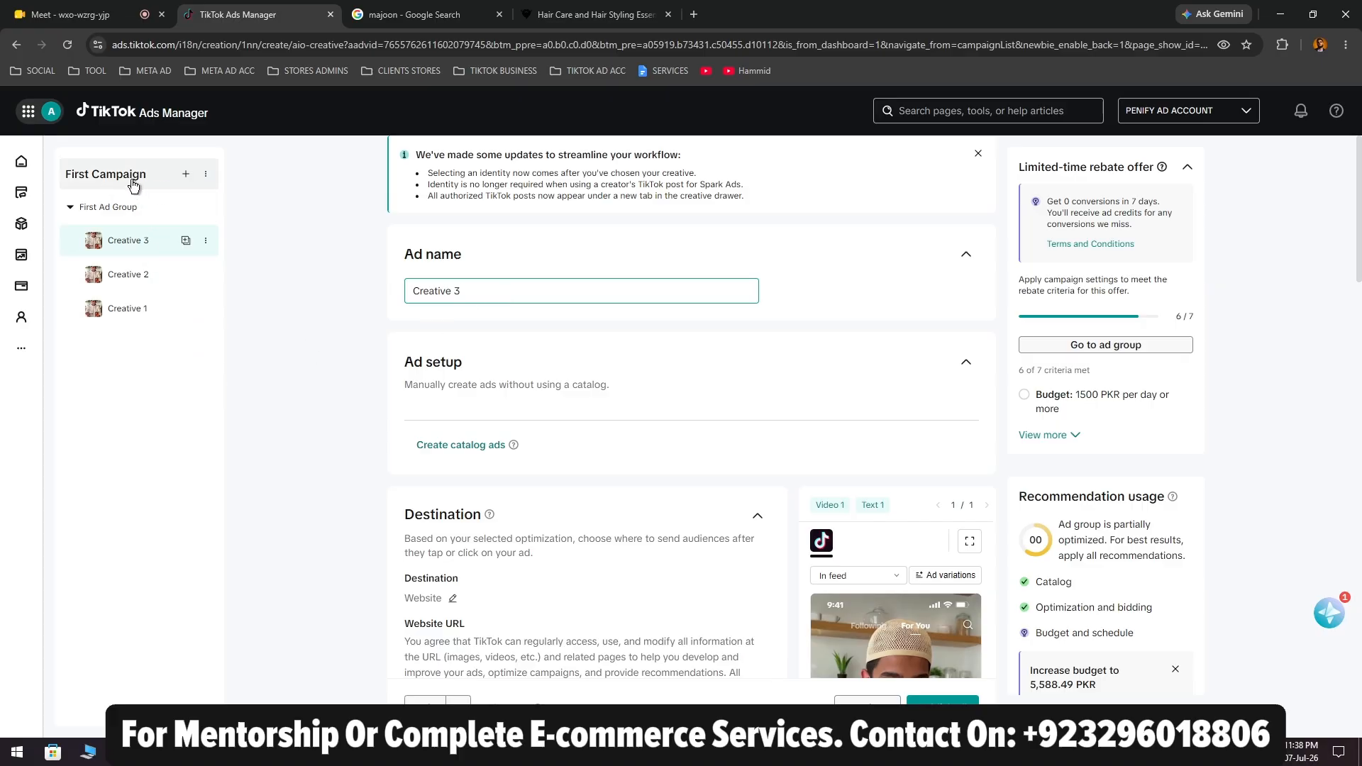
Rename the campaign as "CBO | 7 July | Xon | 1000PKR"
click(106, 177)
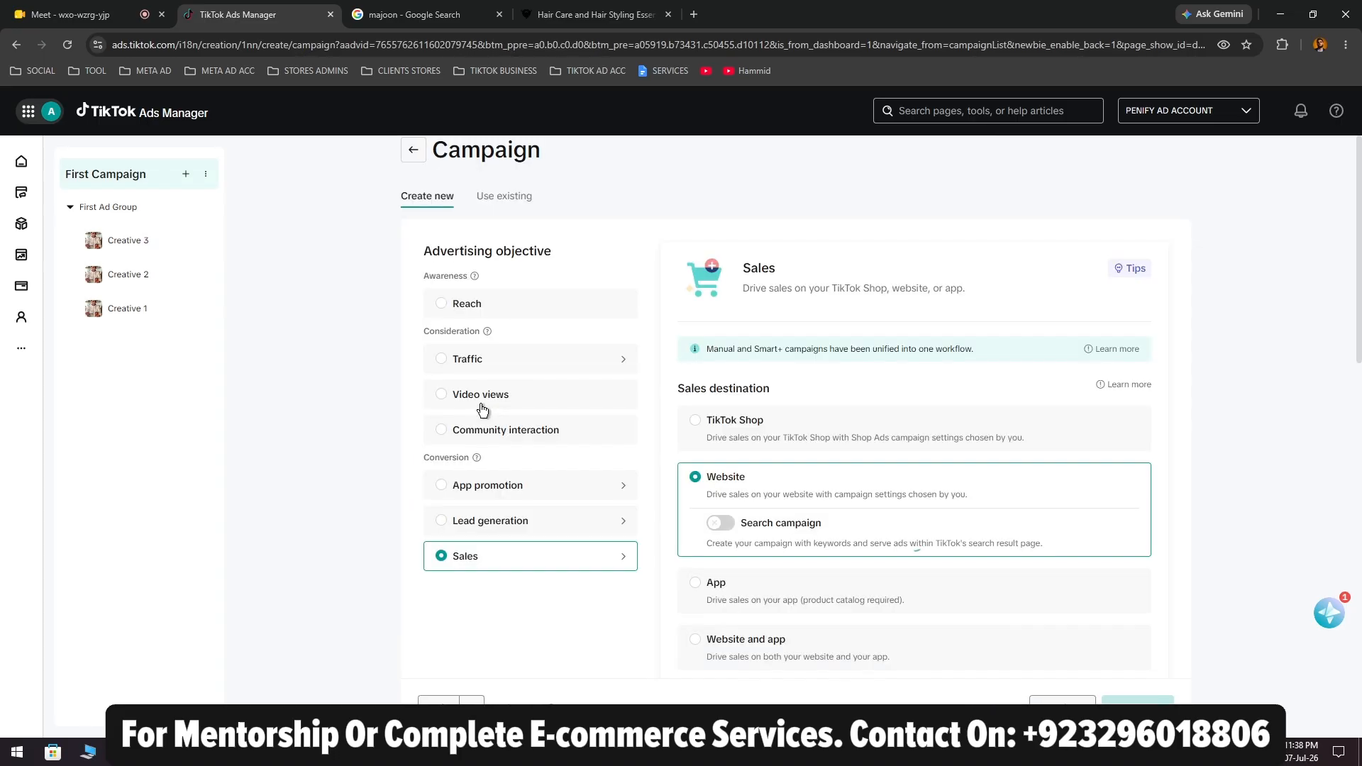
scroll(482, 411, down, 5)
scroll(478, 413, down, 2)
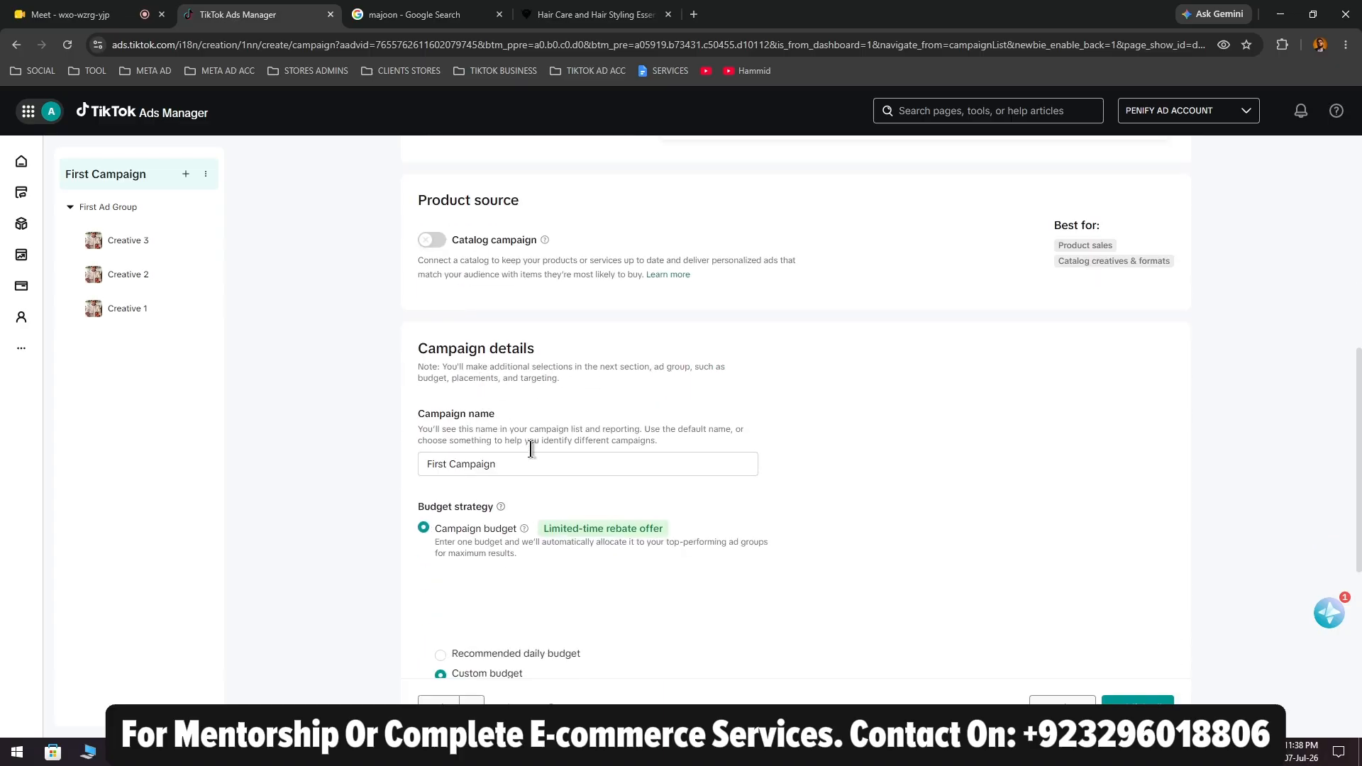
triple_click(460, 464)
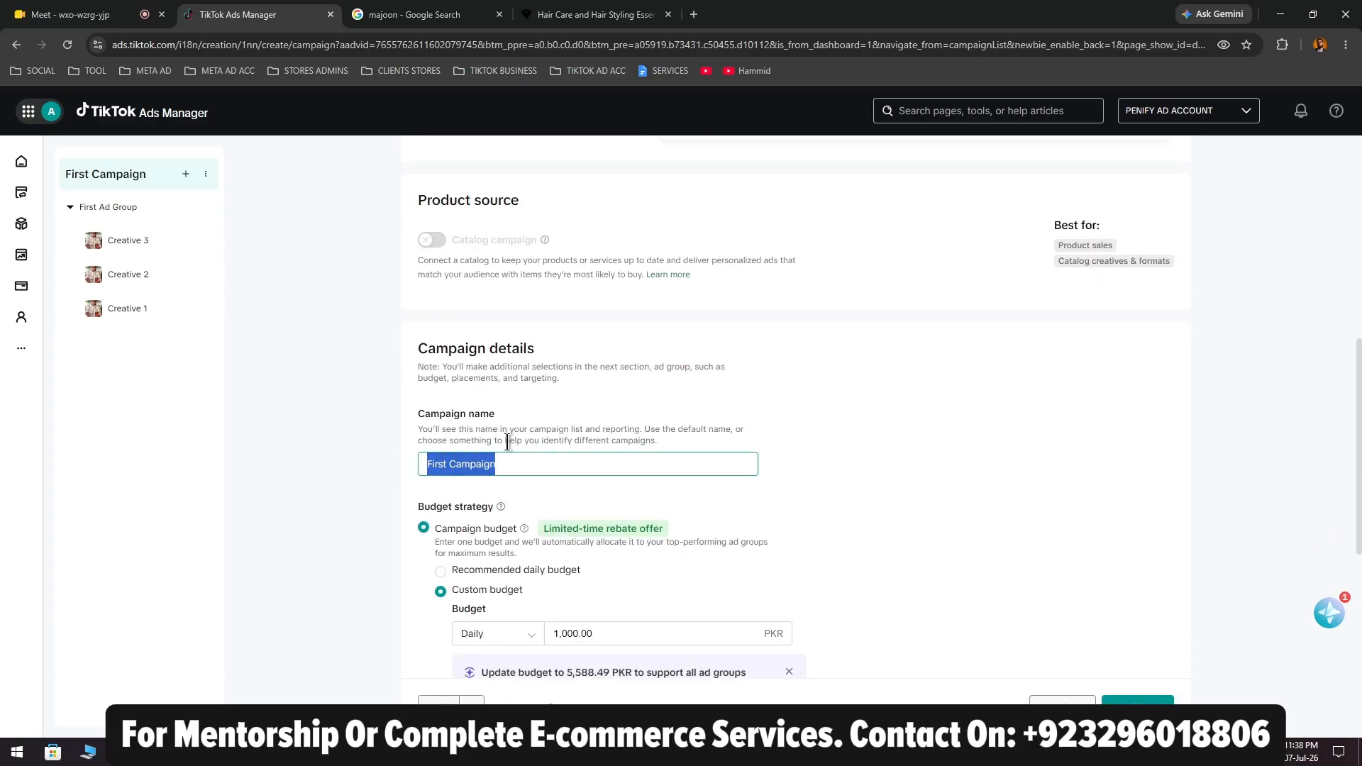
text(CBI)
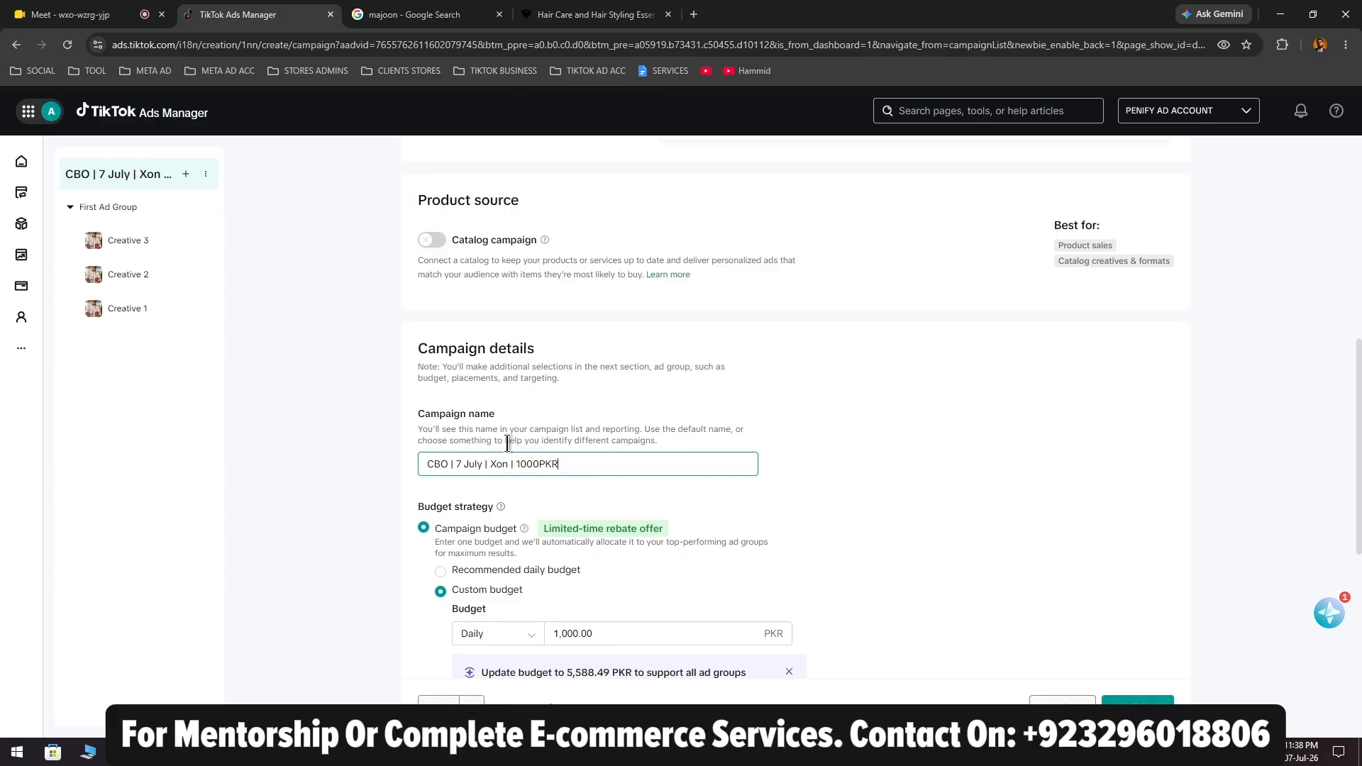
Rename the first ad group as "18 to 54 | Male |"
click(107, 207)
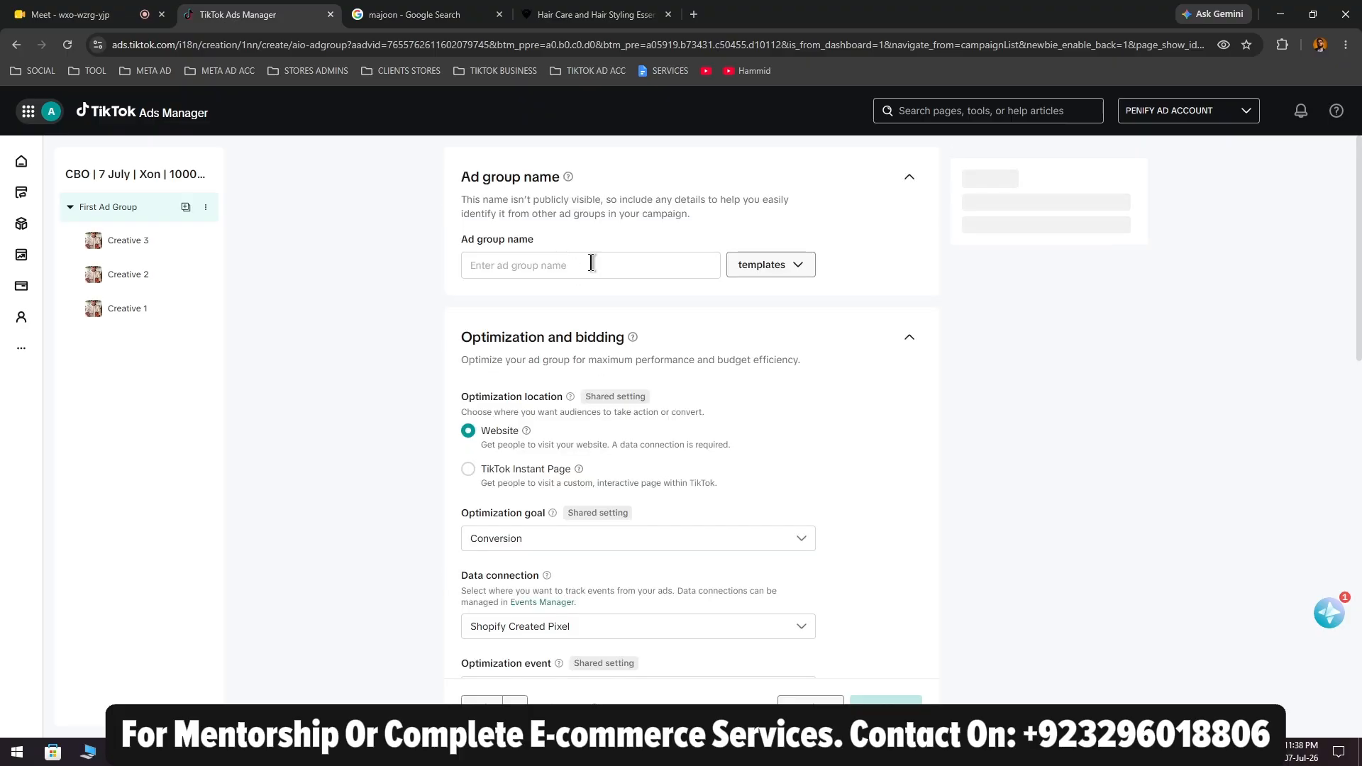
click(591, 264)
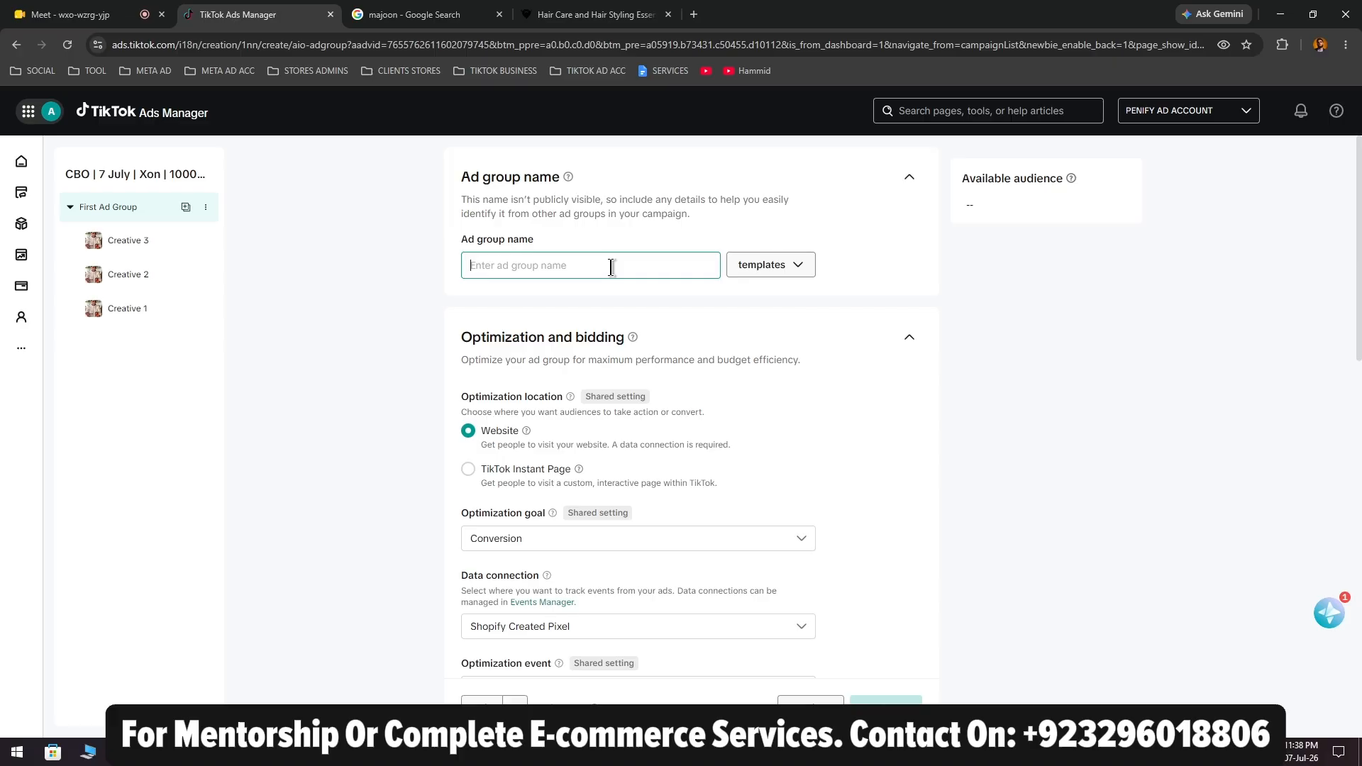
scroll(679, 421, down, 15)
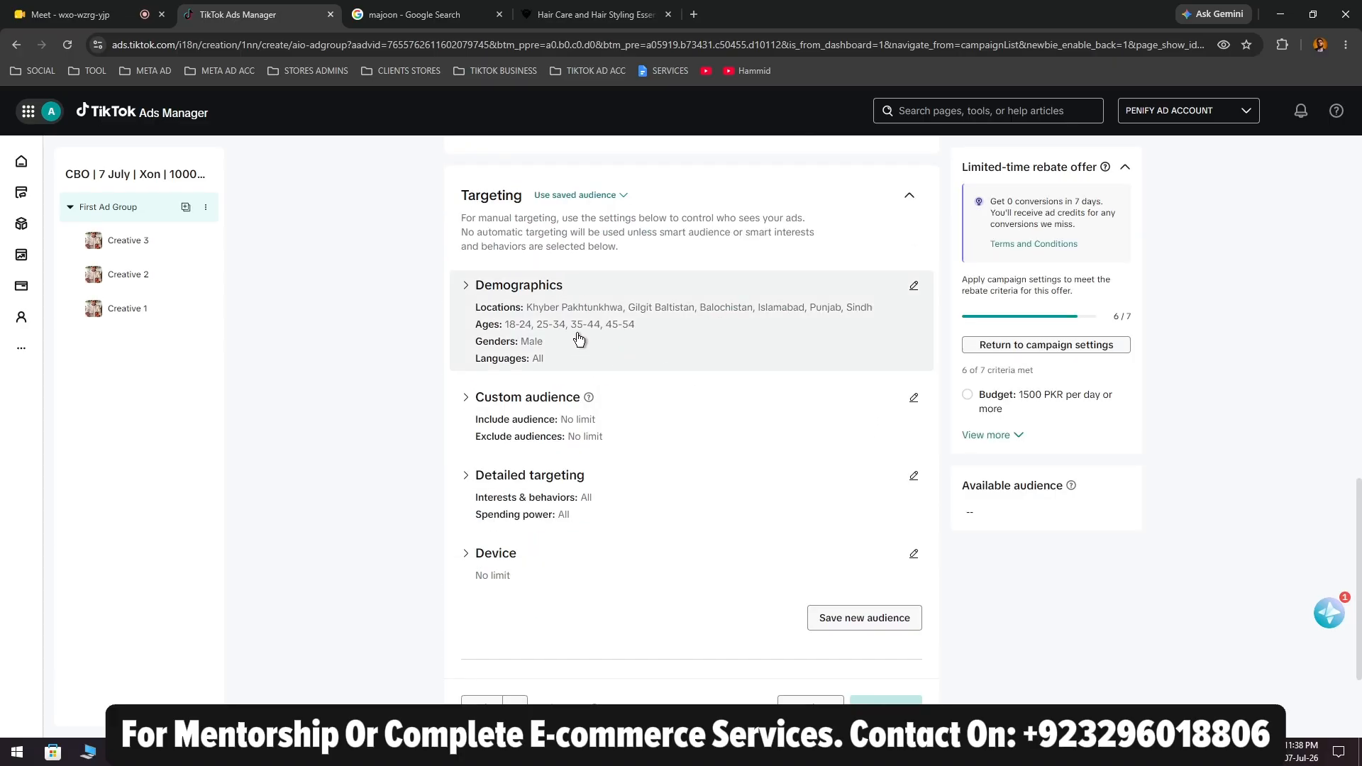
scroll(621, 383, up, 10)
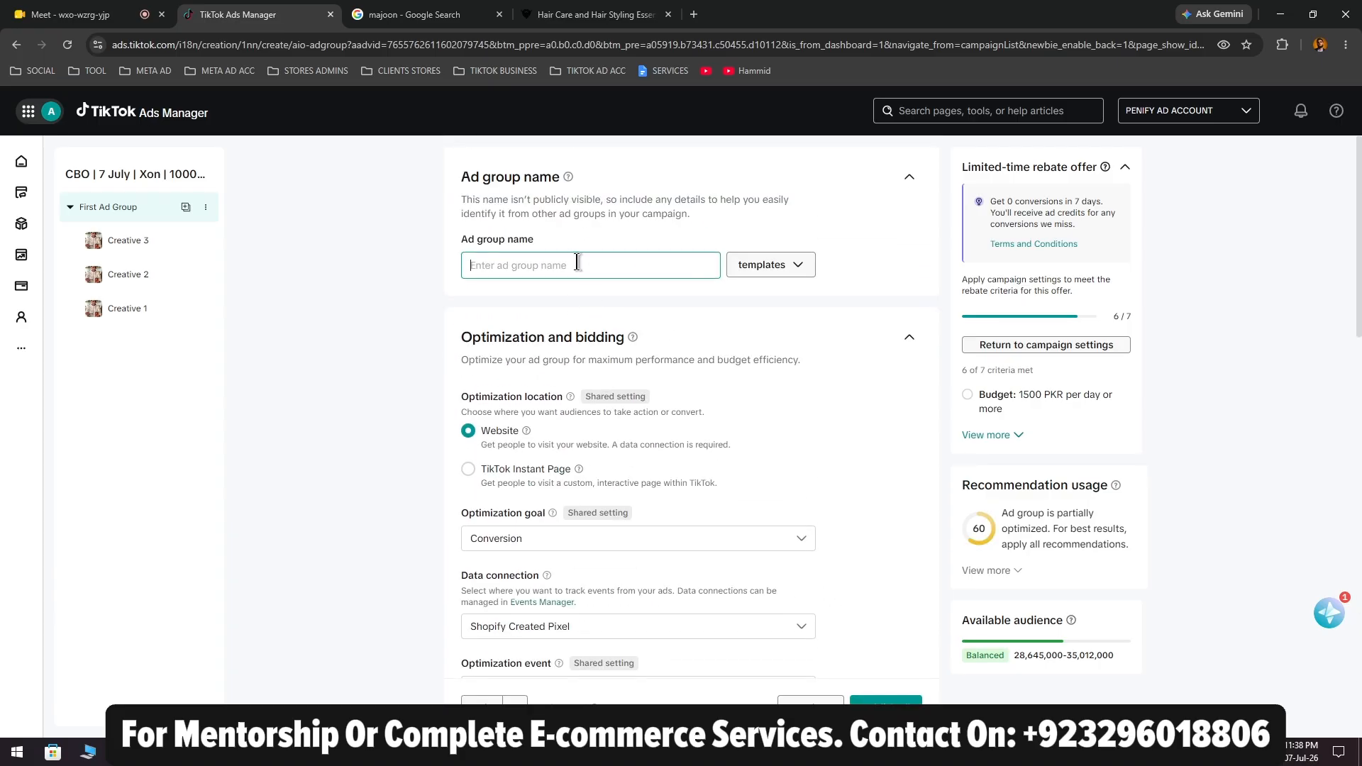
text(First Ad Group)
text(18 to)
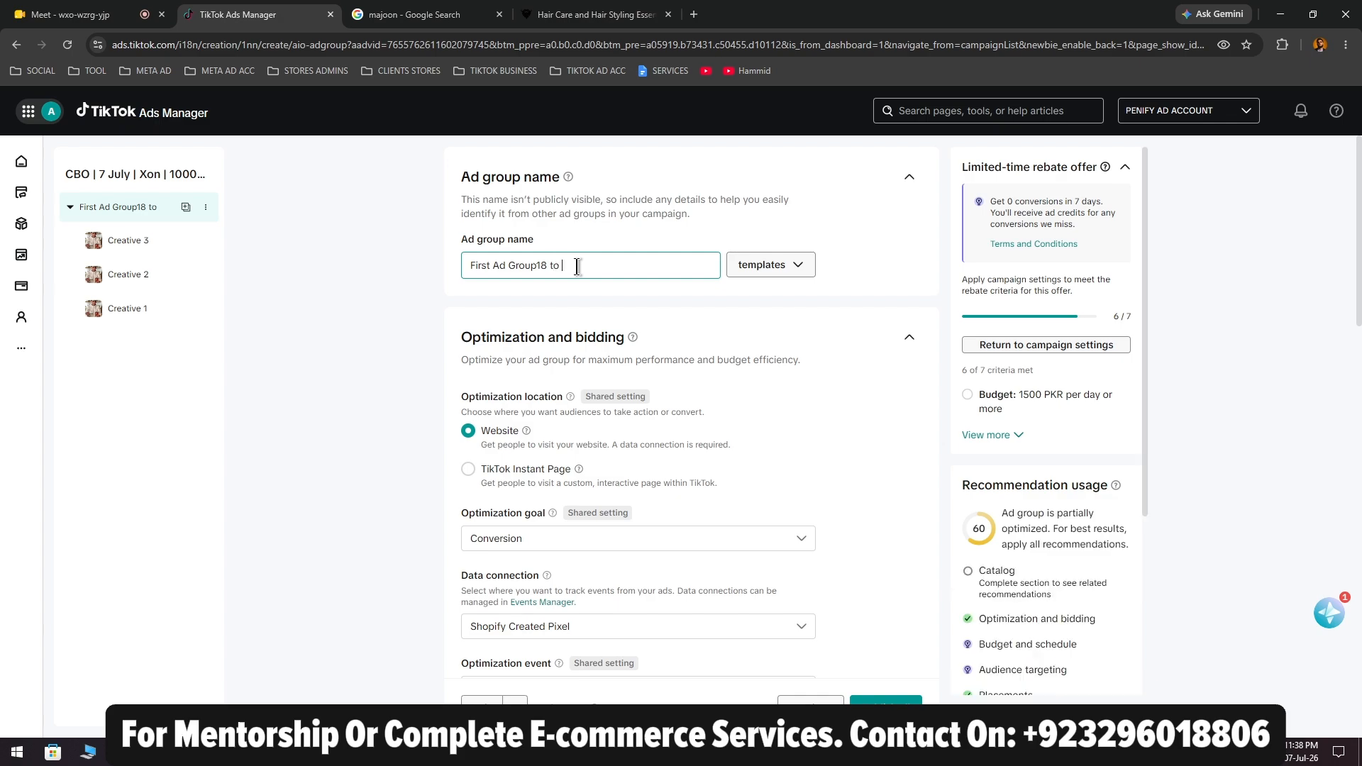
key(ctrl+a)
text(18 to 54)
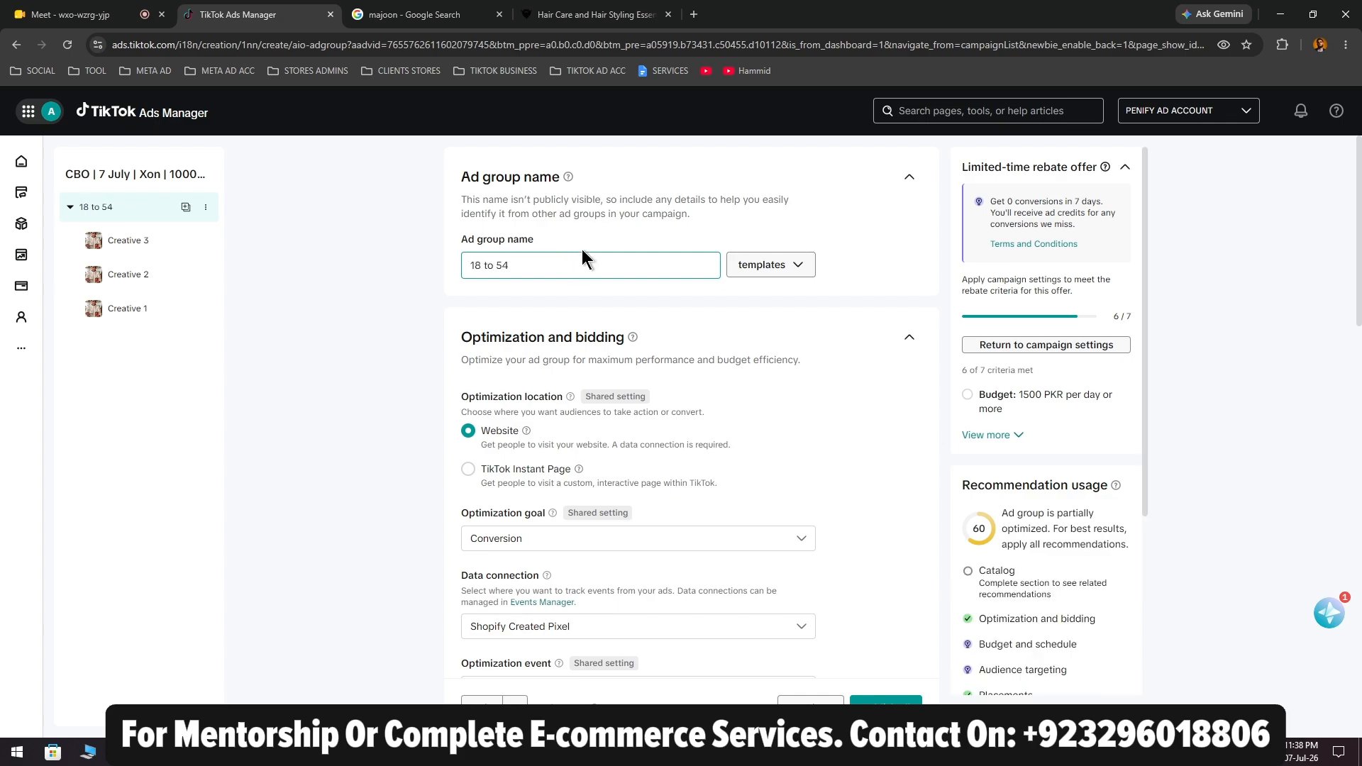
text( | Male |)
click(594, 299)
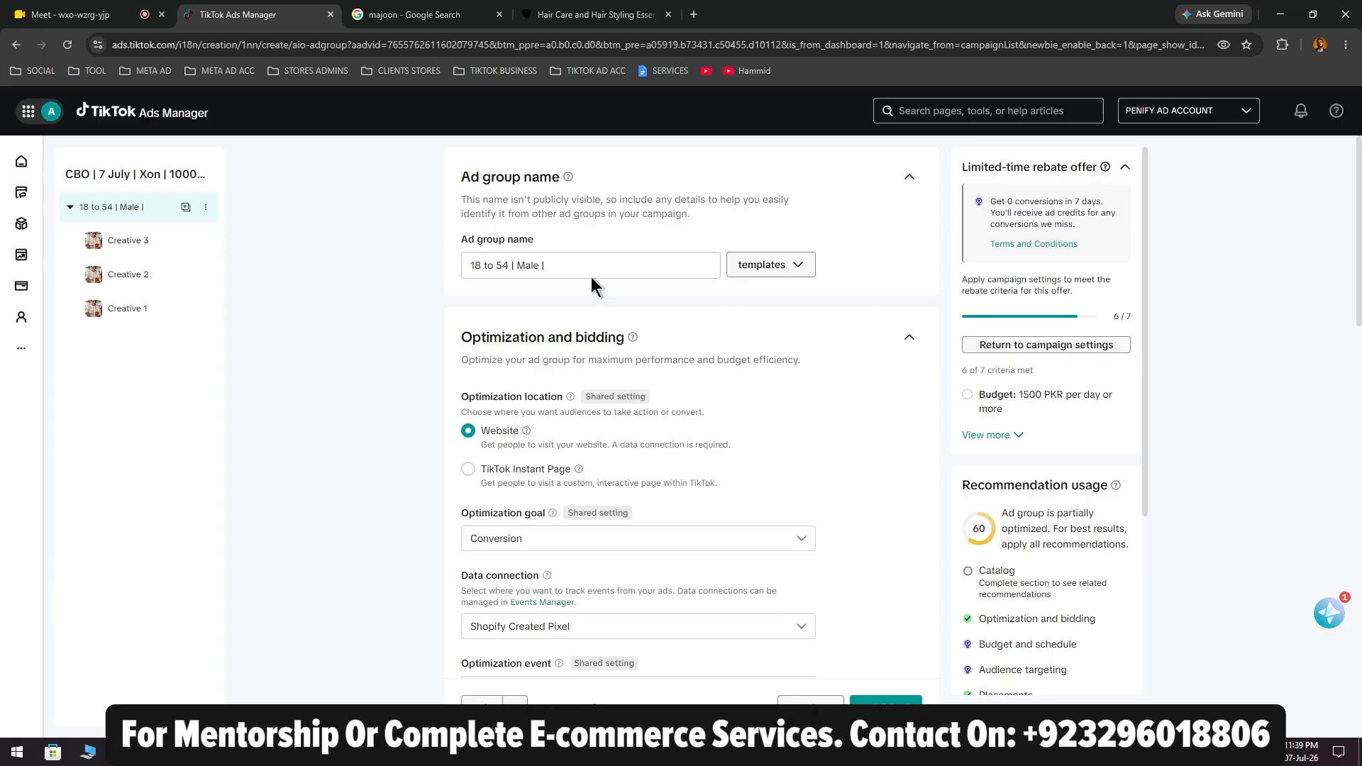
Append "targeted" to the end of the ad group name
scroll(595, 286, down, 7)
scroll(594, 282, up, 7)
click(611, 265)
text(targeted)
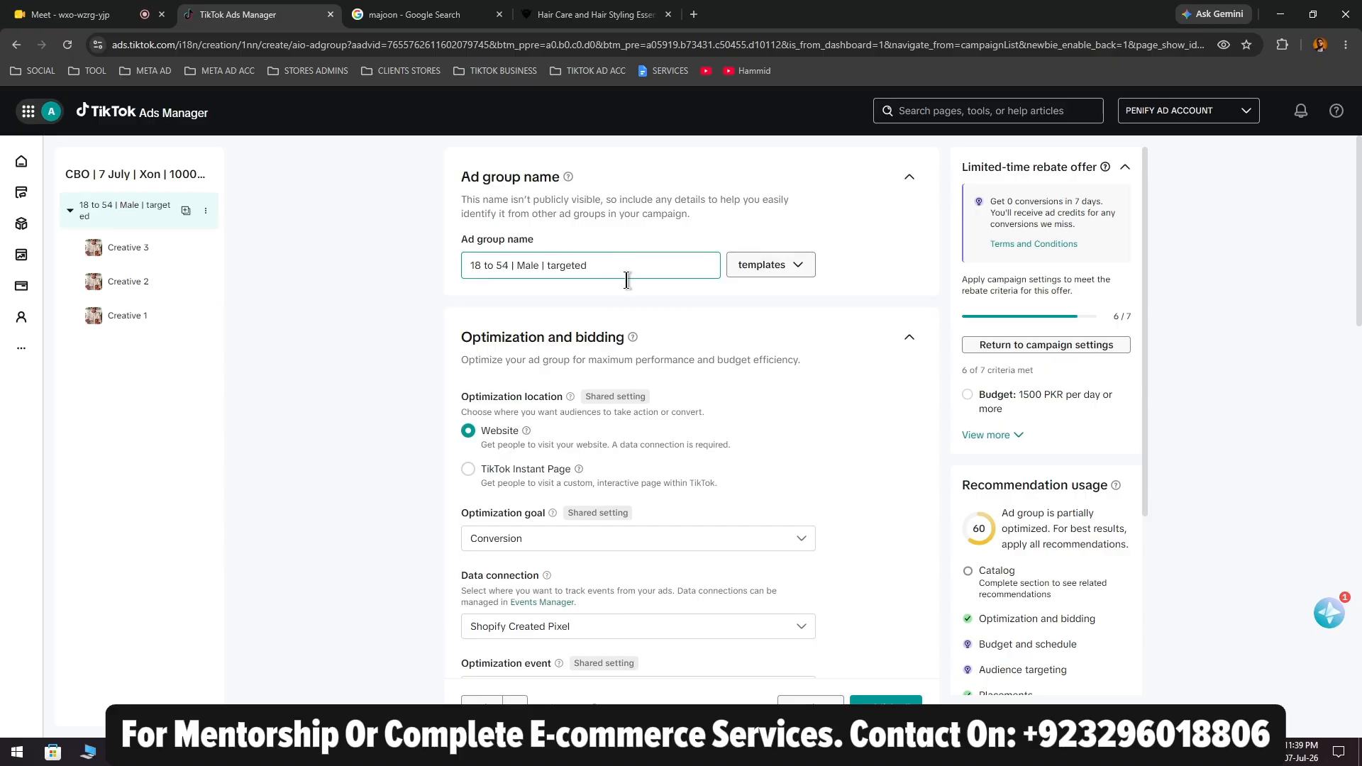
Review the ad group's optimization, budget, schedule, targeting and placement settings
scroll(502, 371, down, 3)
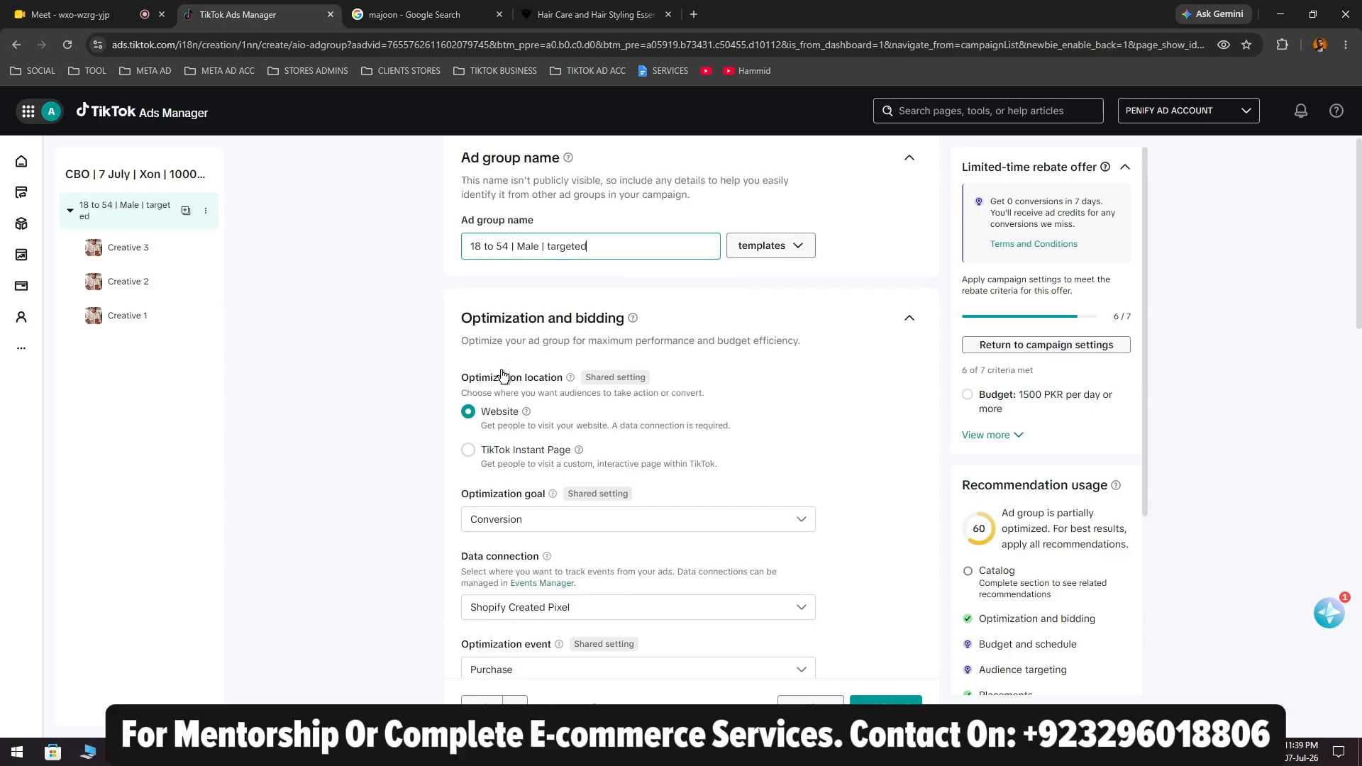
scroll(502, 372, down, 5)
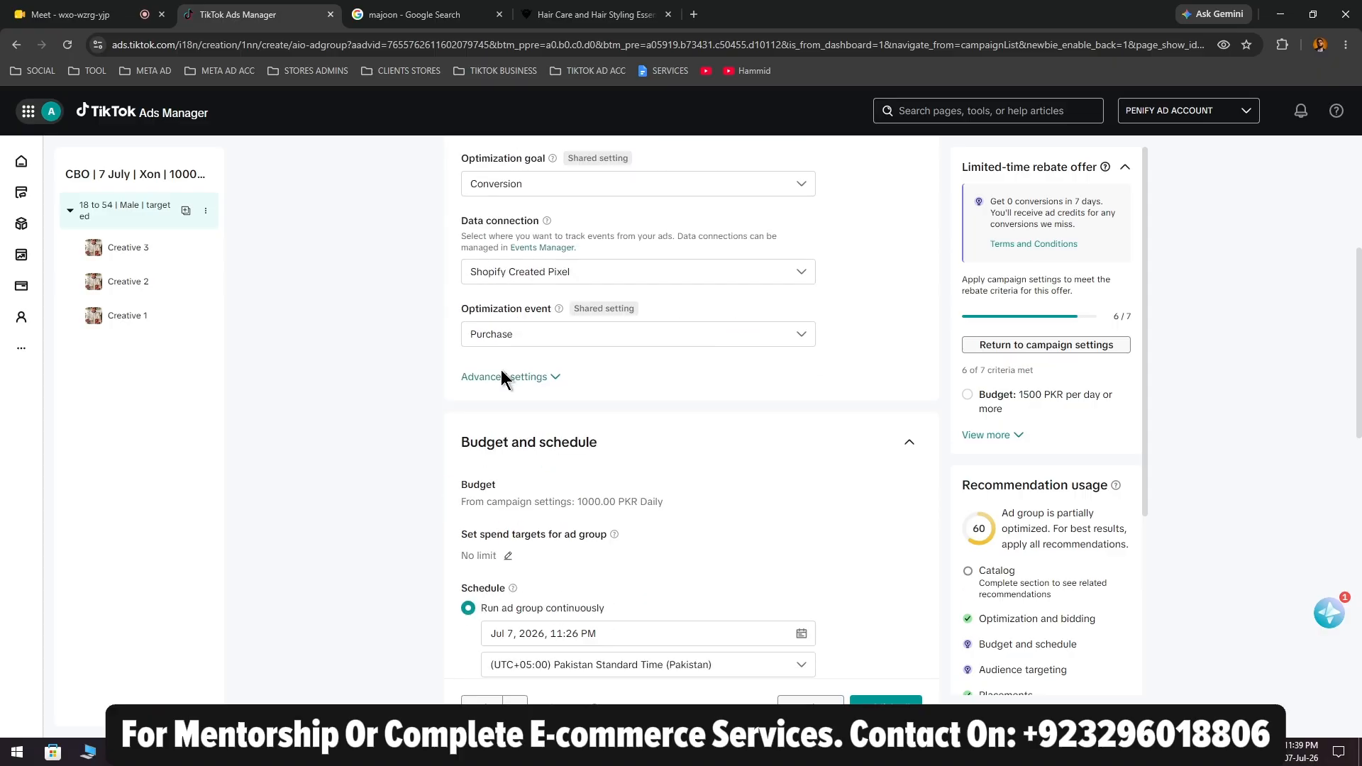
scroll(549, 384, down, 4)
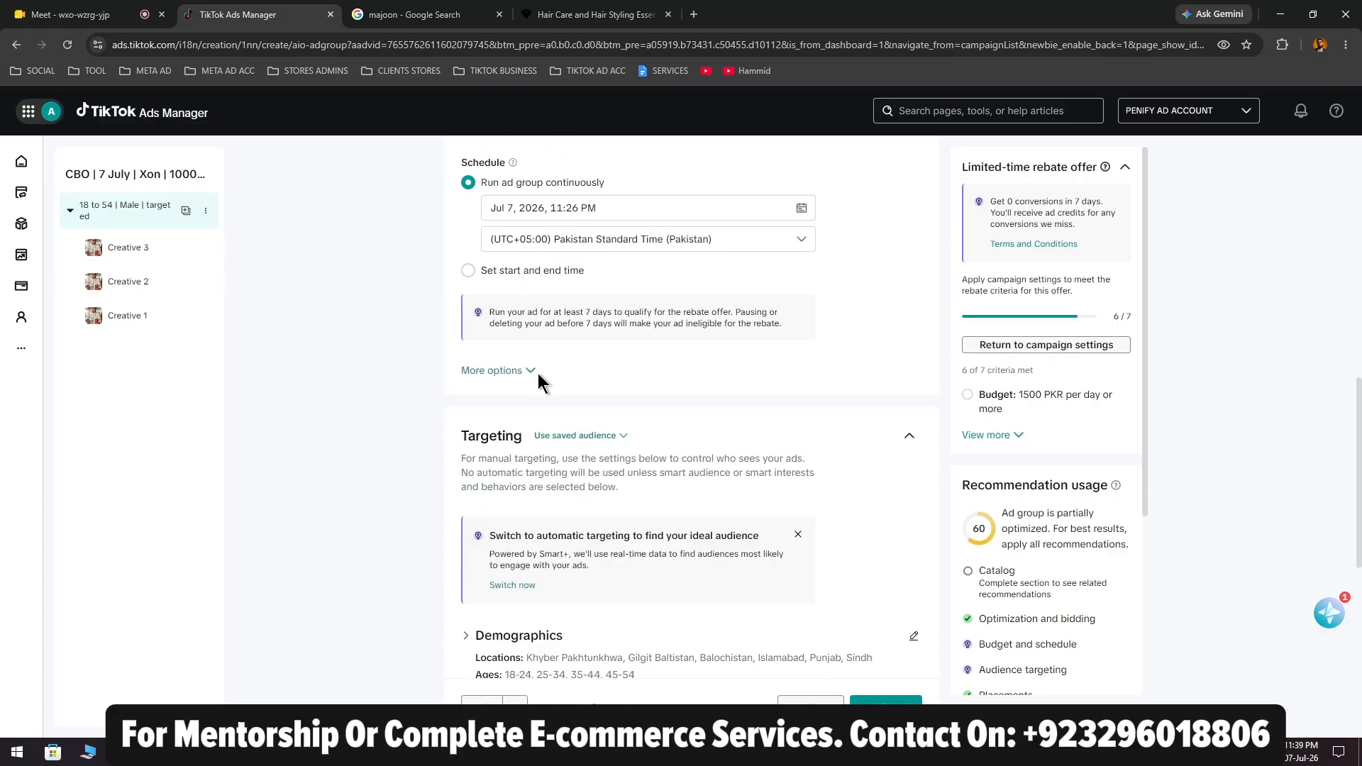
scroll(532, 388, up, 6)
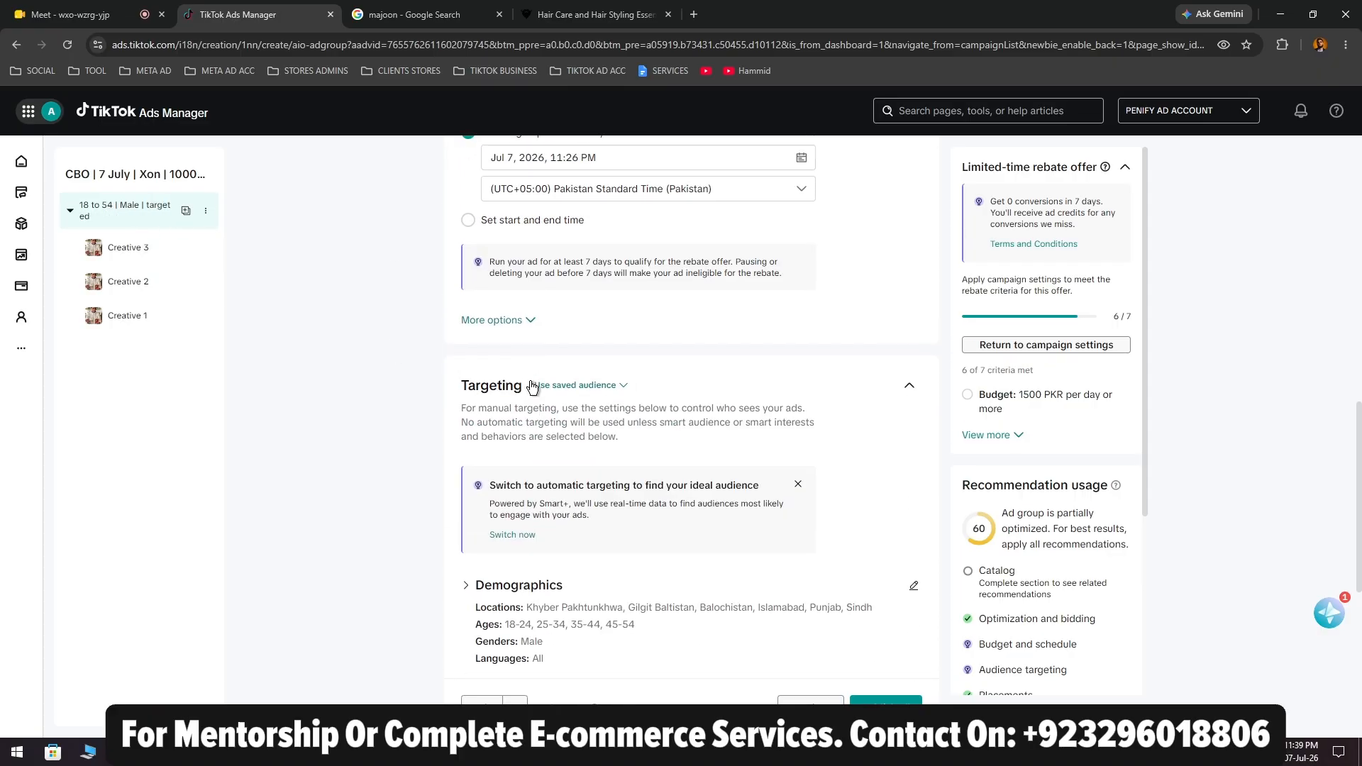
scroll(532, 388, down, 4)
scroll(533, 388, down, 9)
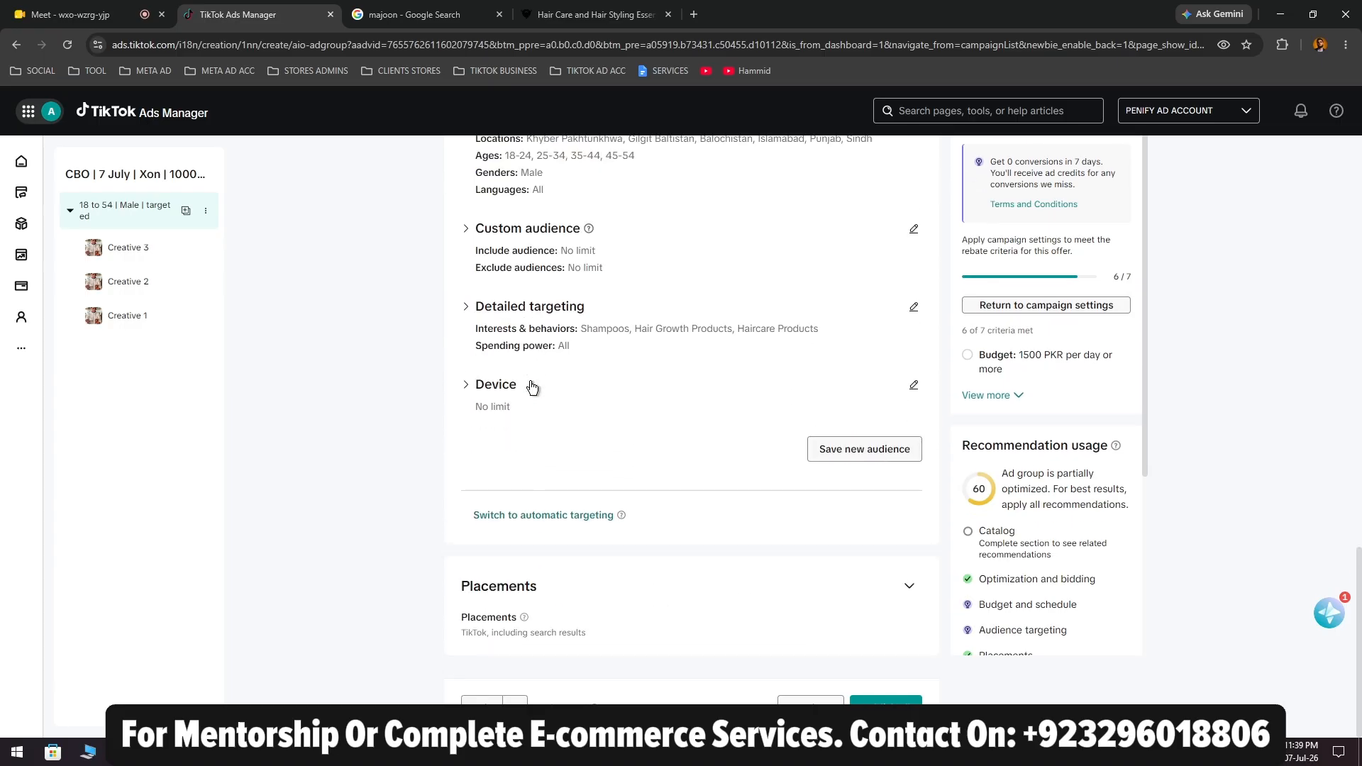
scroll(532, 387, up, 17)
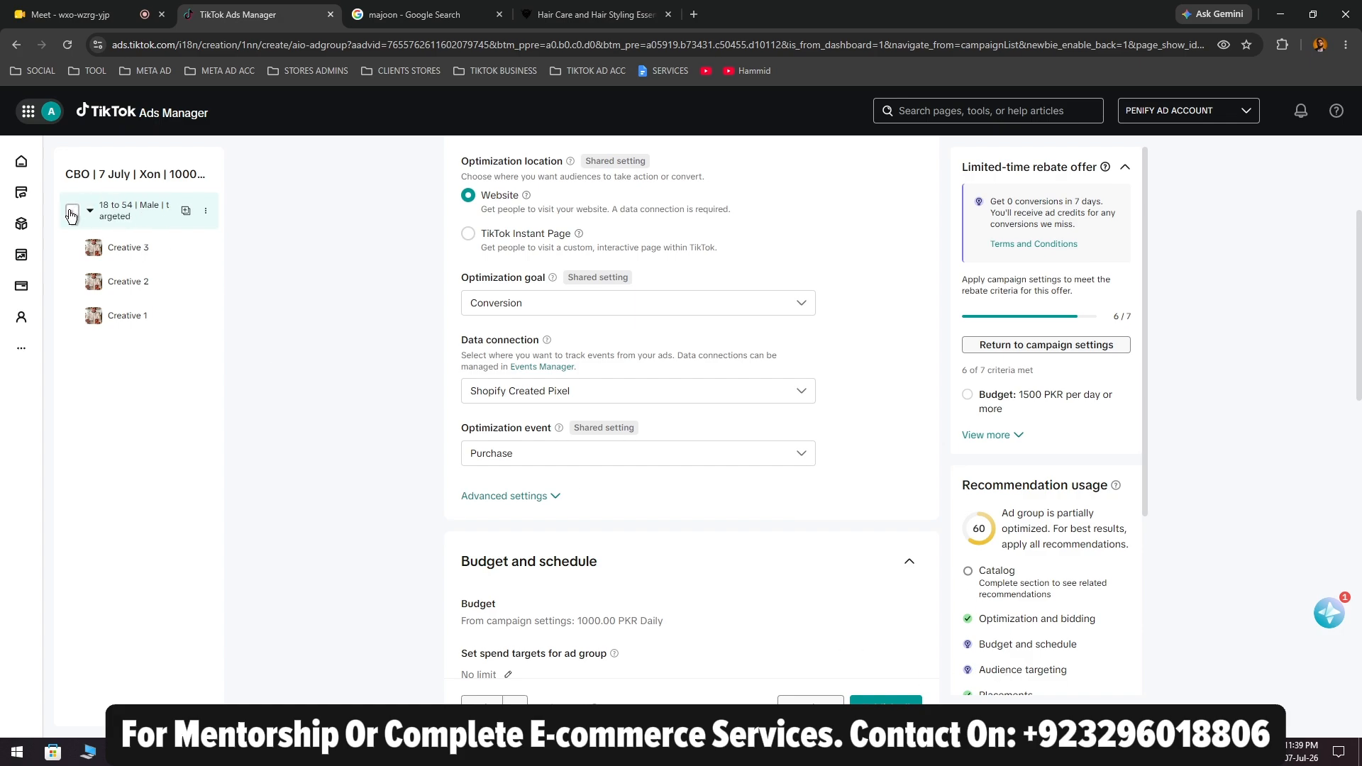
Select Creative 3, Creative 2 and Creative 1 for bulk editing, and switch the bulk selection to the ad group
click(72, 207)
click(72, 241)
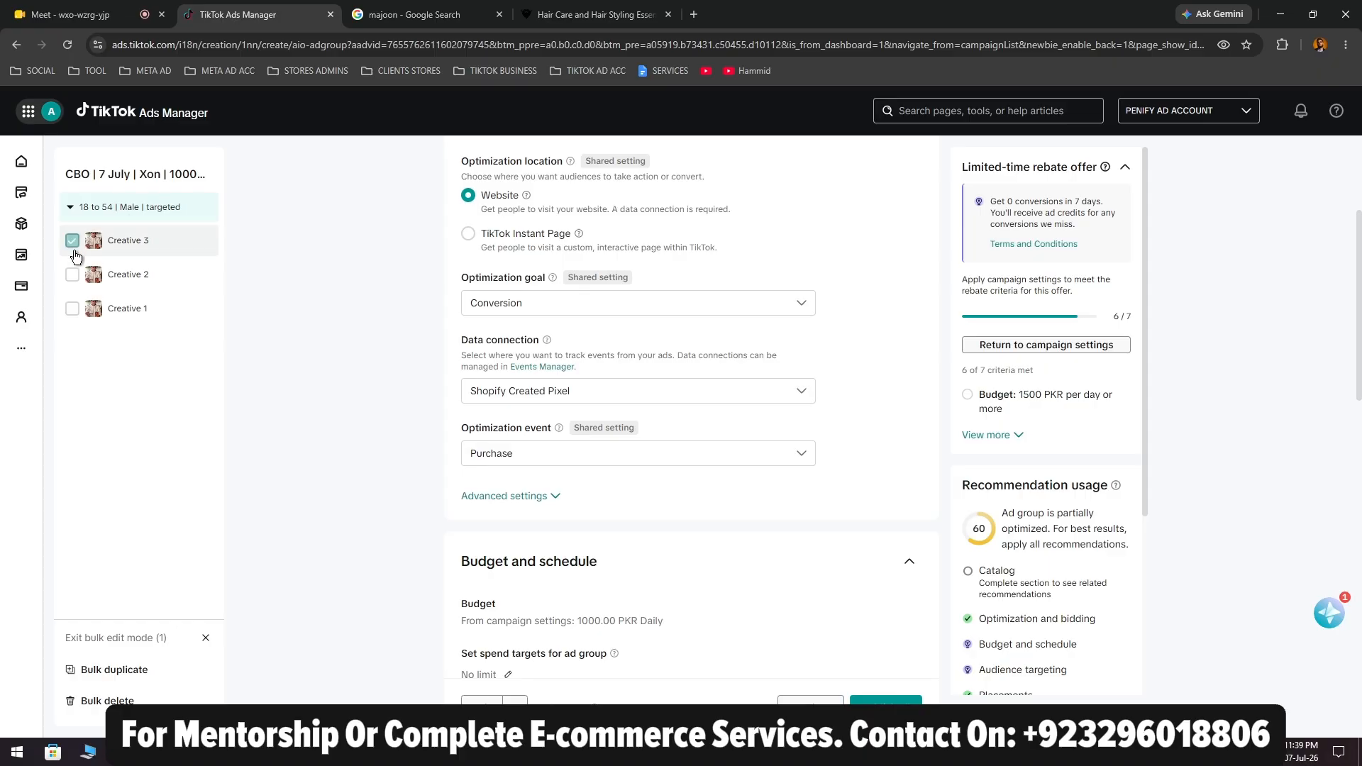
click(76, 280)
click(73, 275)
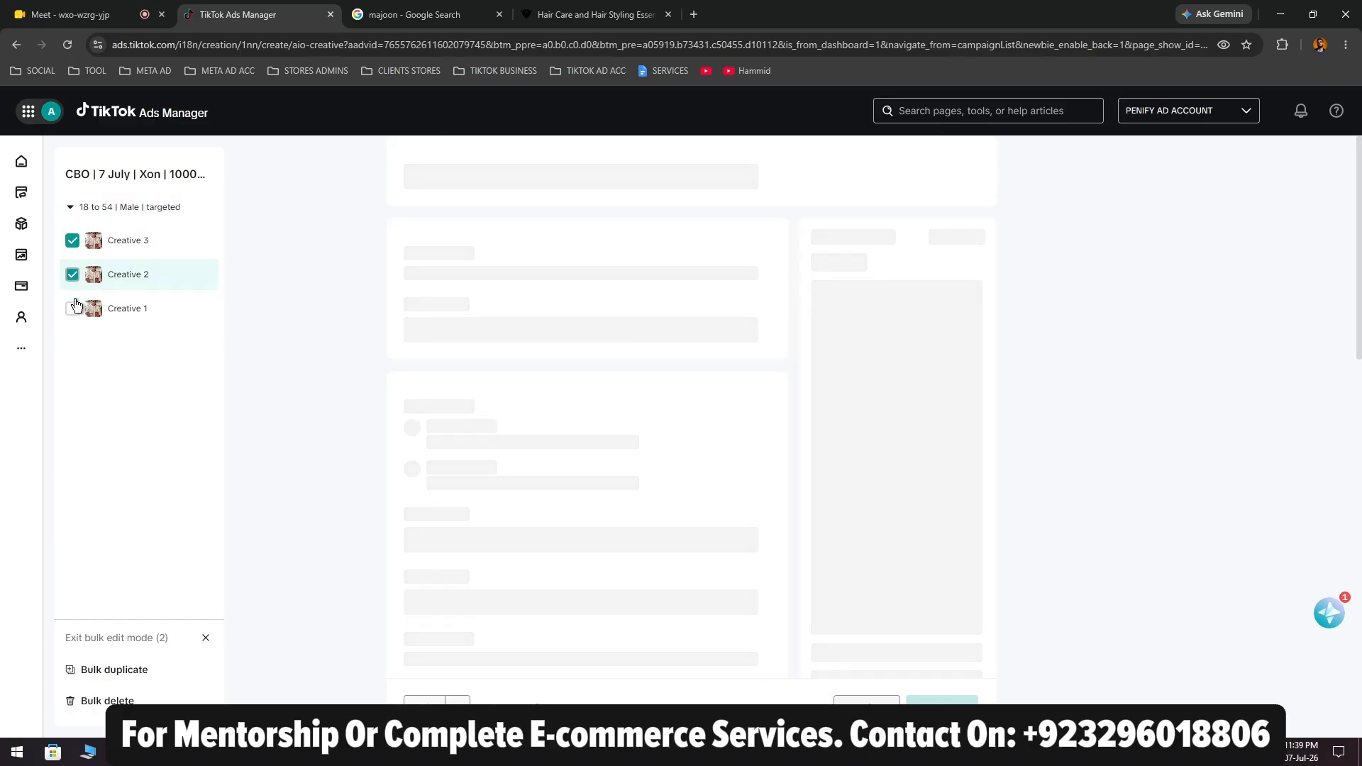
click(83, 311)
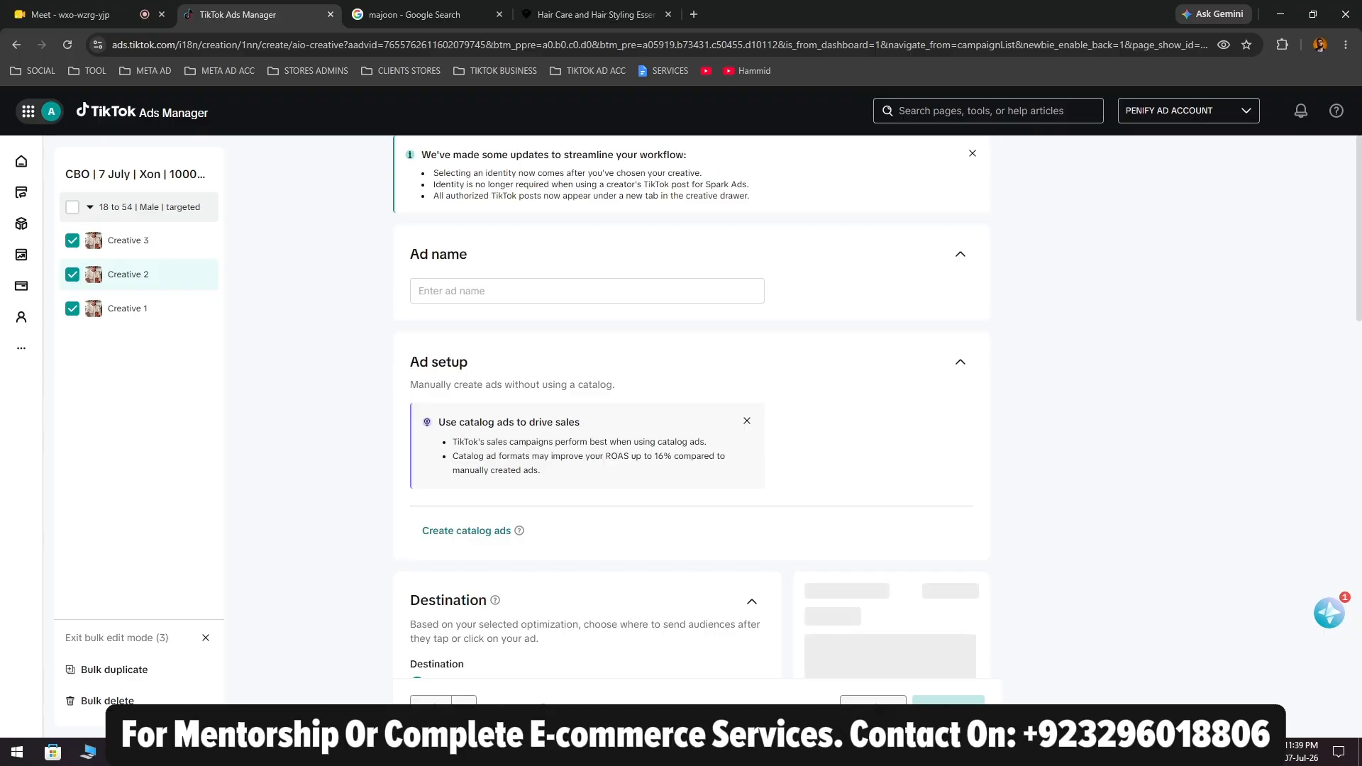
click(149, 206)
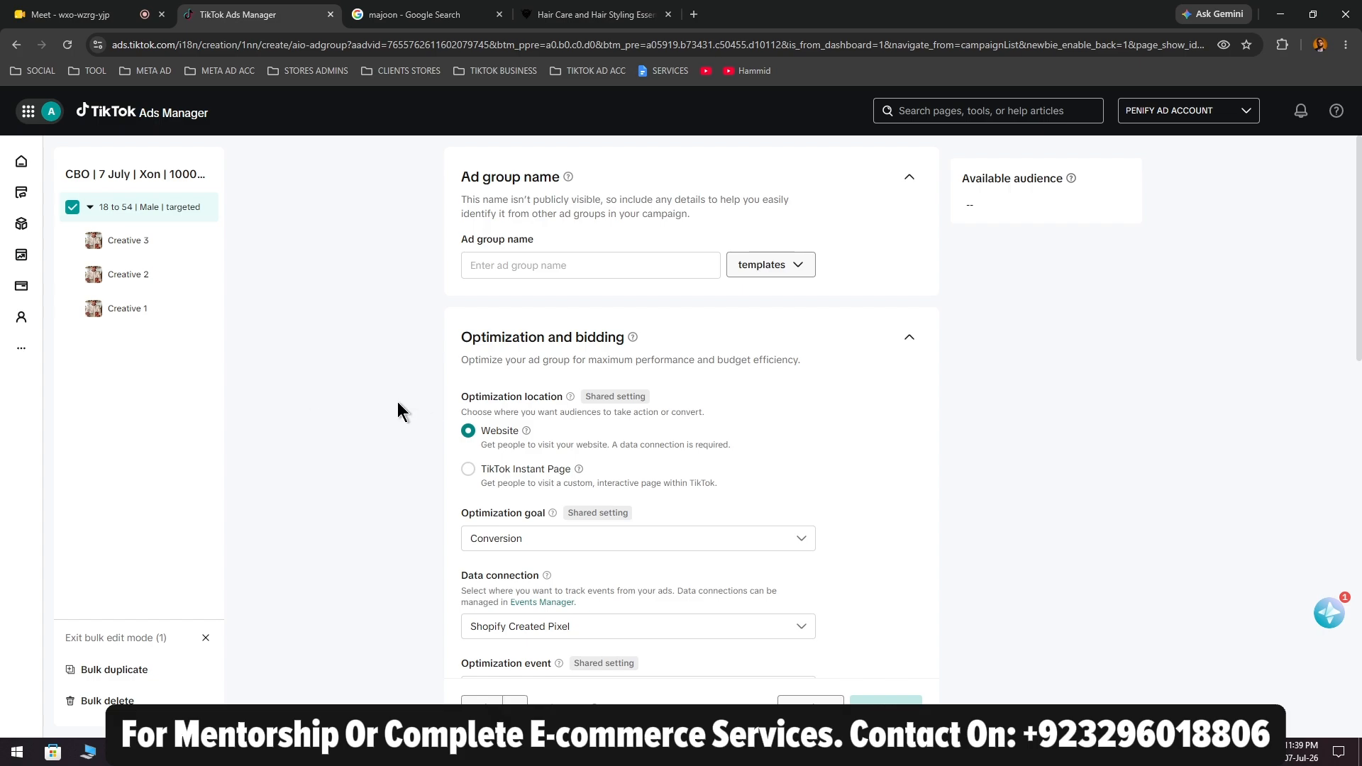
scroll(501, 487, down, 5)
scroll(504, 490, up, 5)
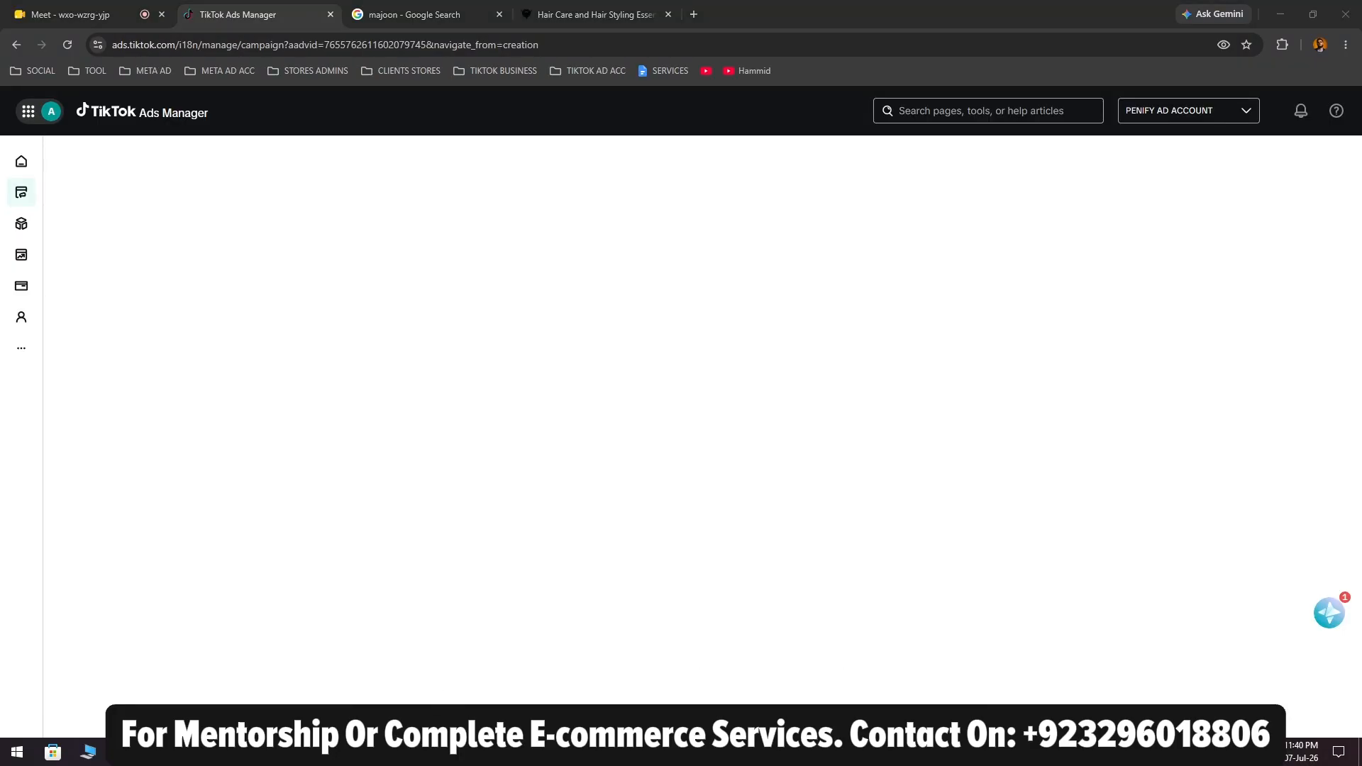
Switch to the Tiktok Ads Course 2026 document and read the Class 6 notes on running the first campaign and the metric definitions
key(alt+Tab)
drag(470, 314, 822, 314)
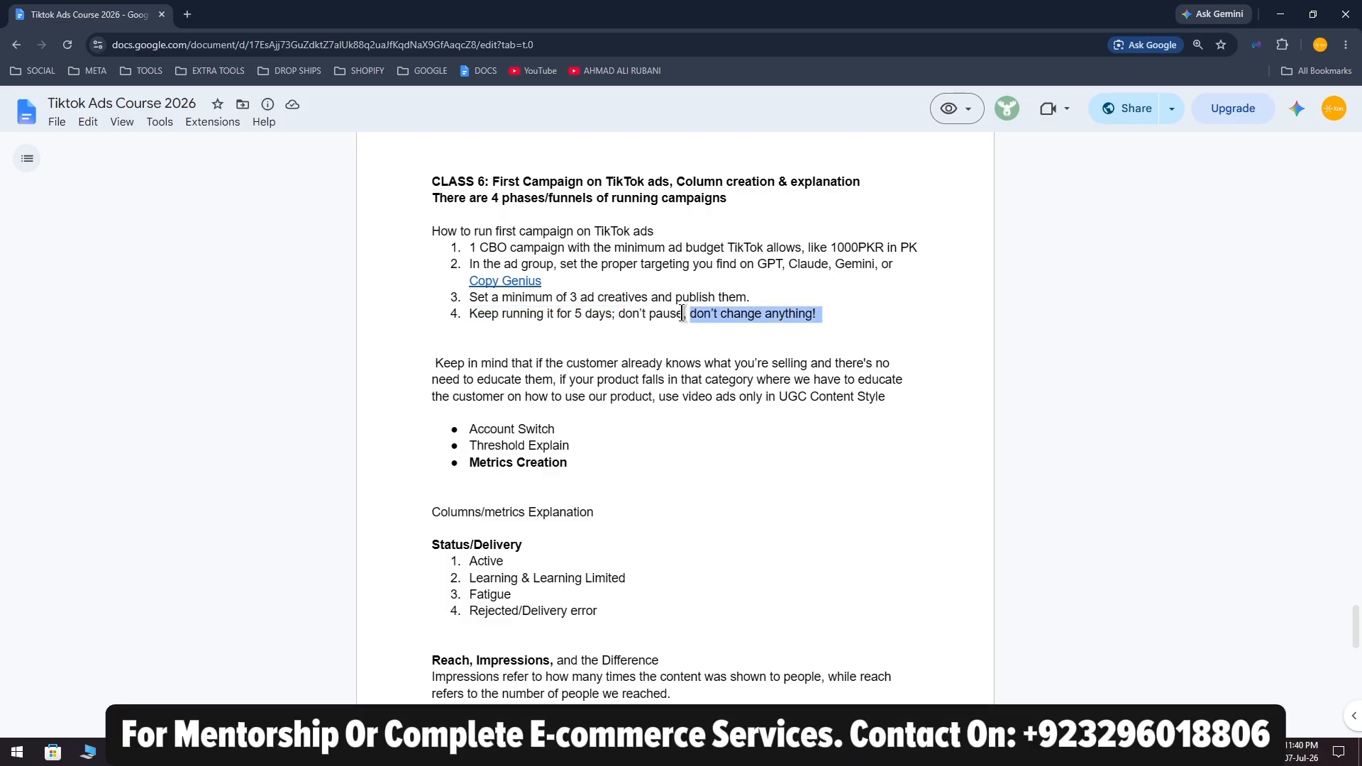
drag(684, 314, 618, 315)
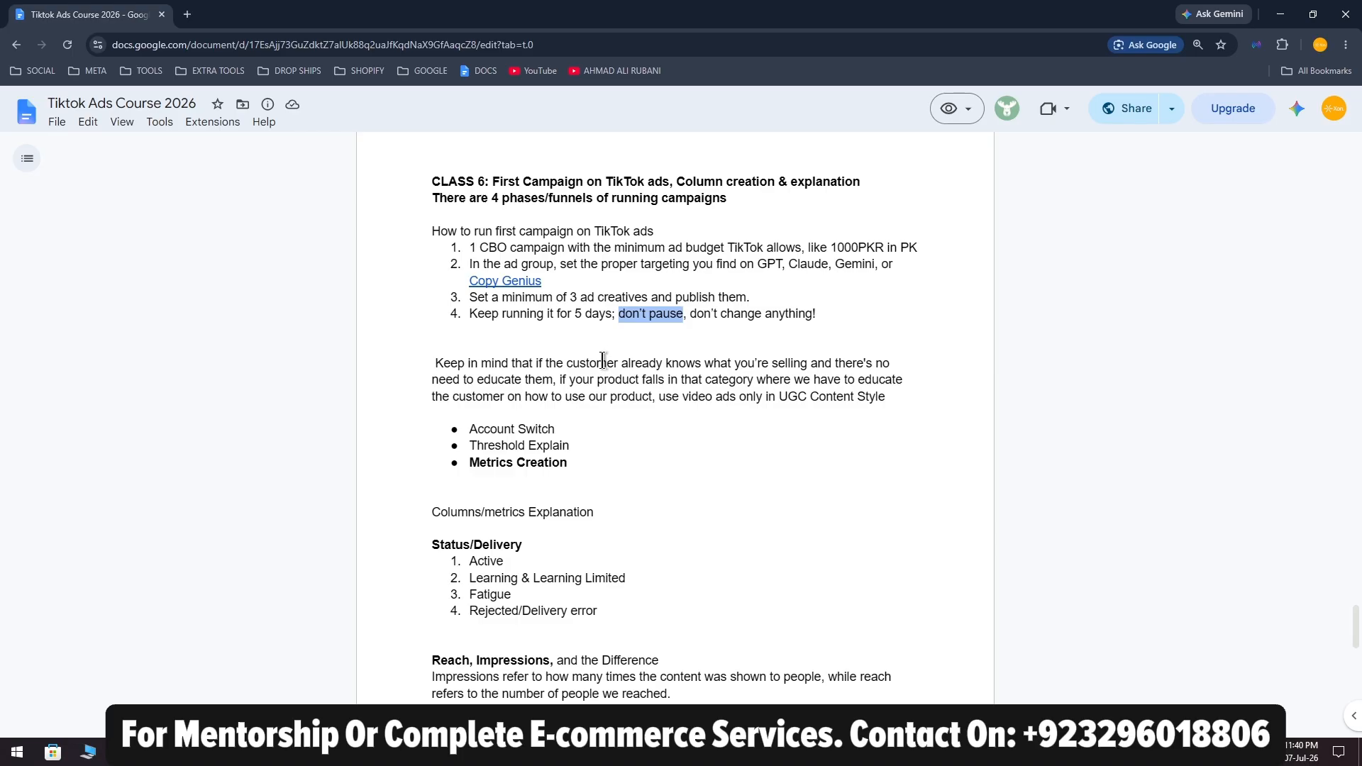
scroll(525, 481, down, 2)
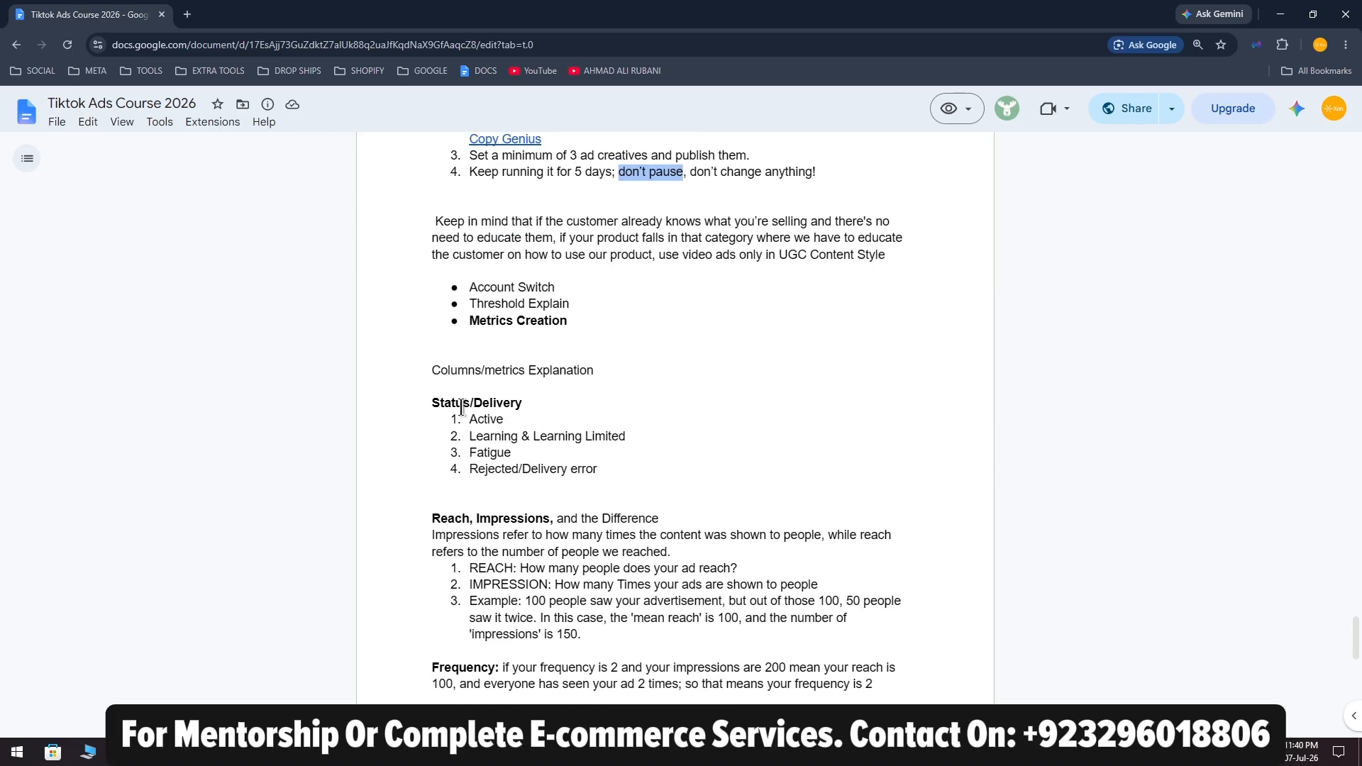
drag(433, 368, 566, 389)
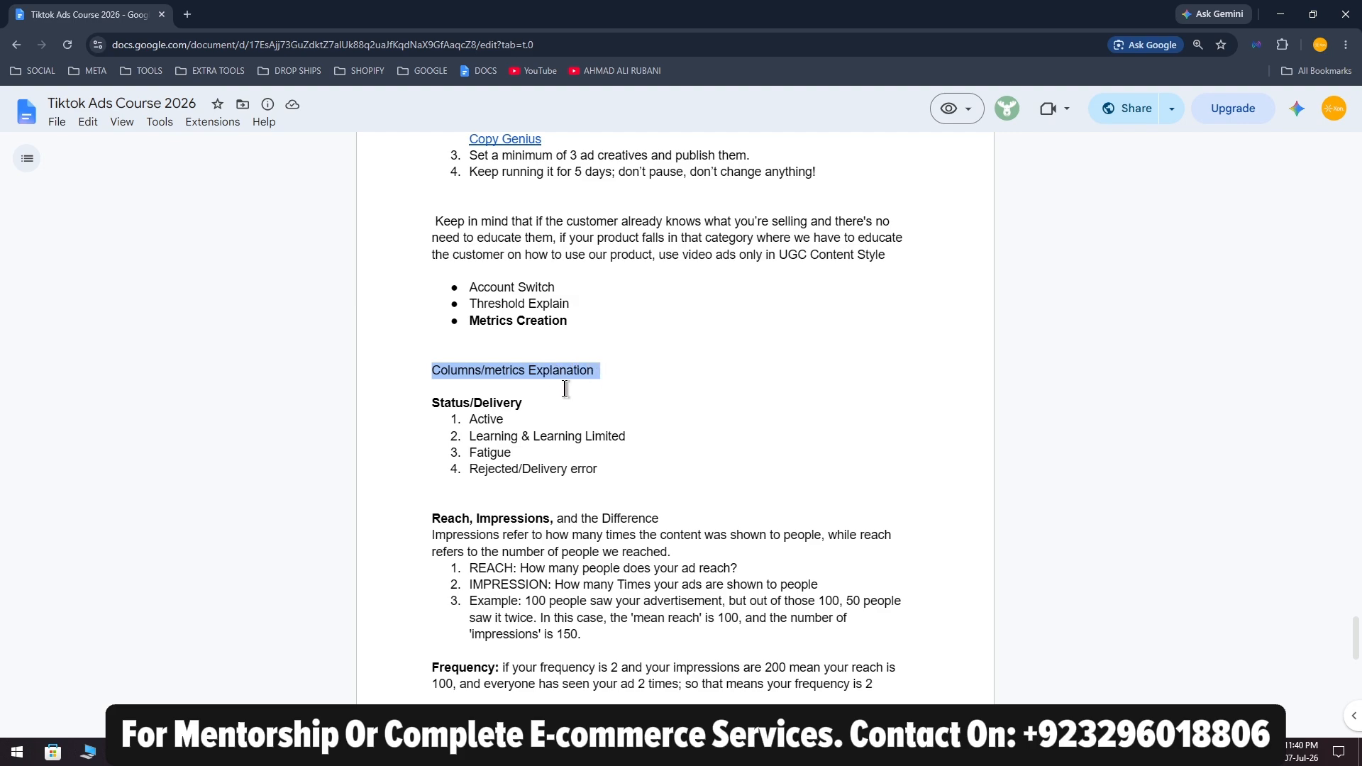
click(420, 371)
scroll(424, 372, down, 3)
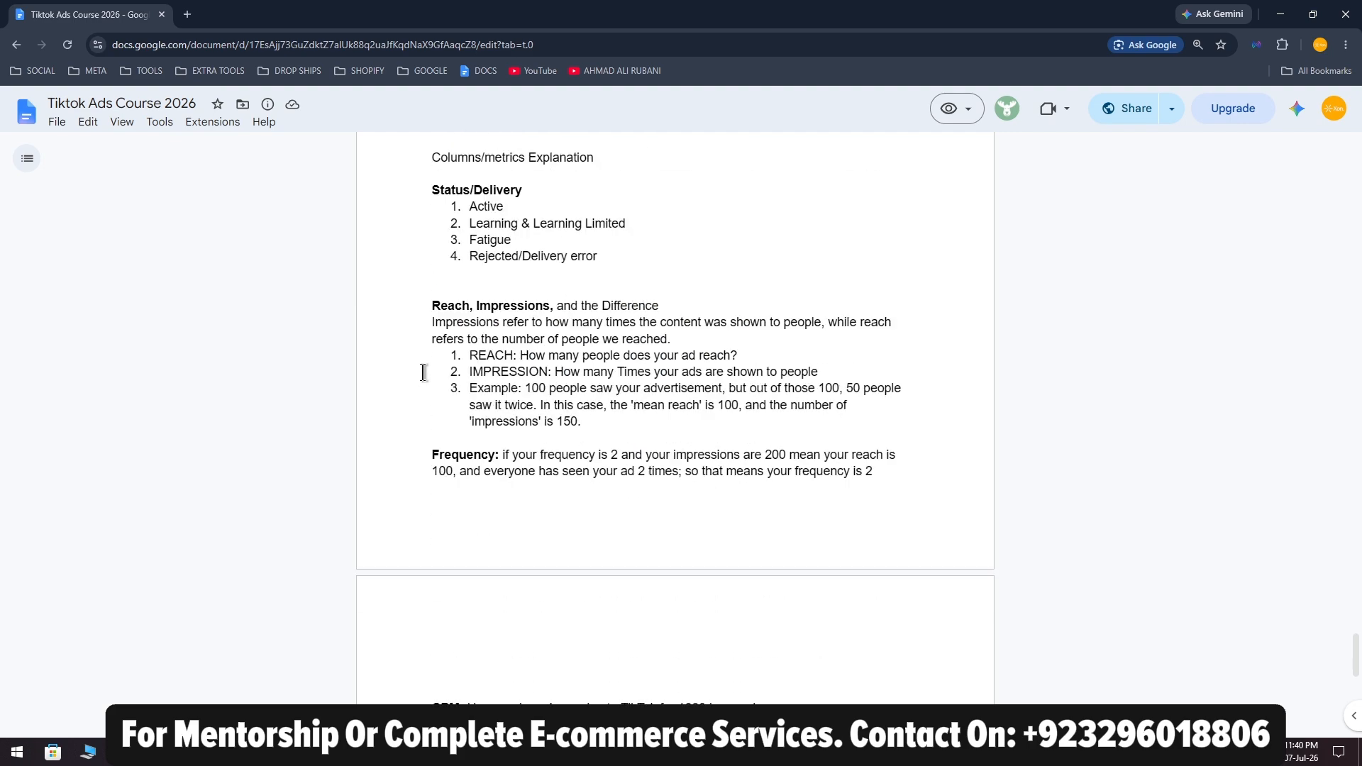
scroll(424, 372, down, 6)
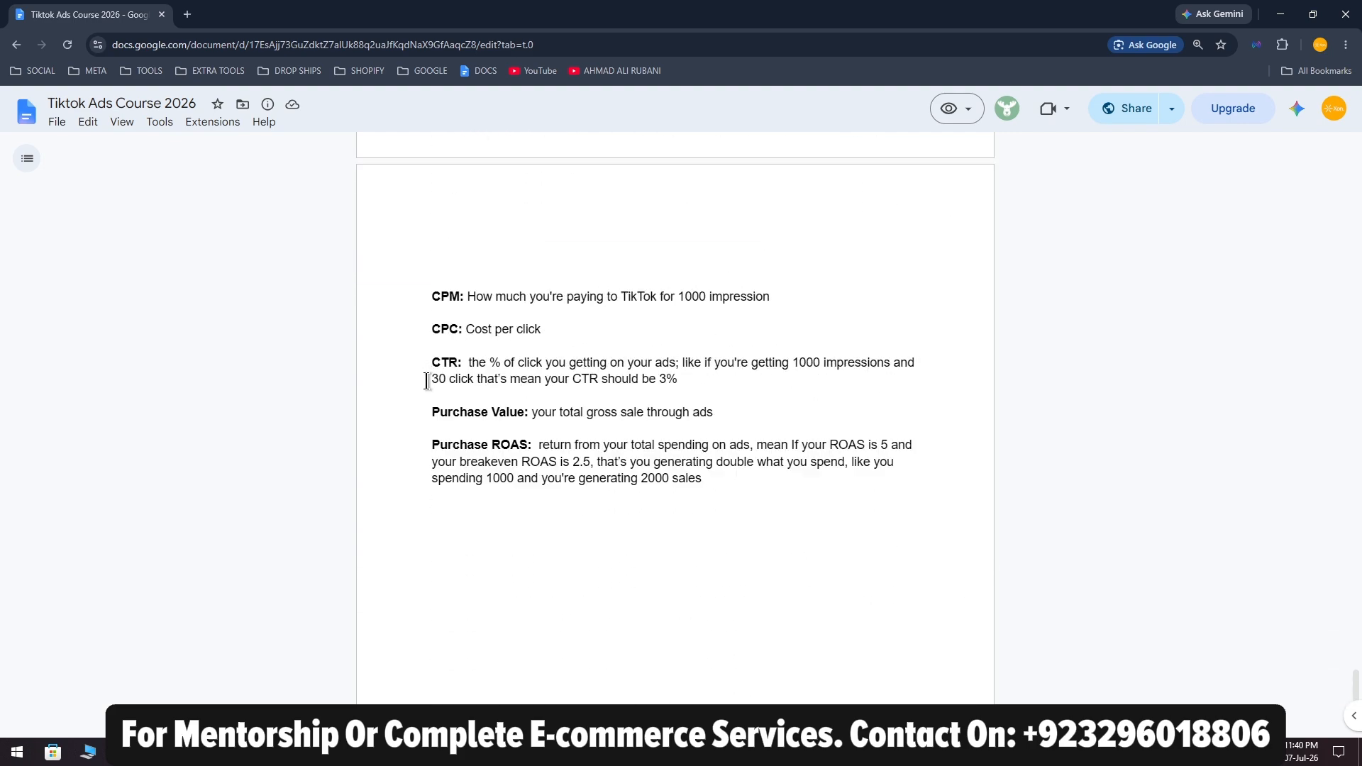
scroll(426, 381, up, 10)
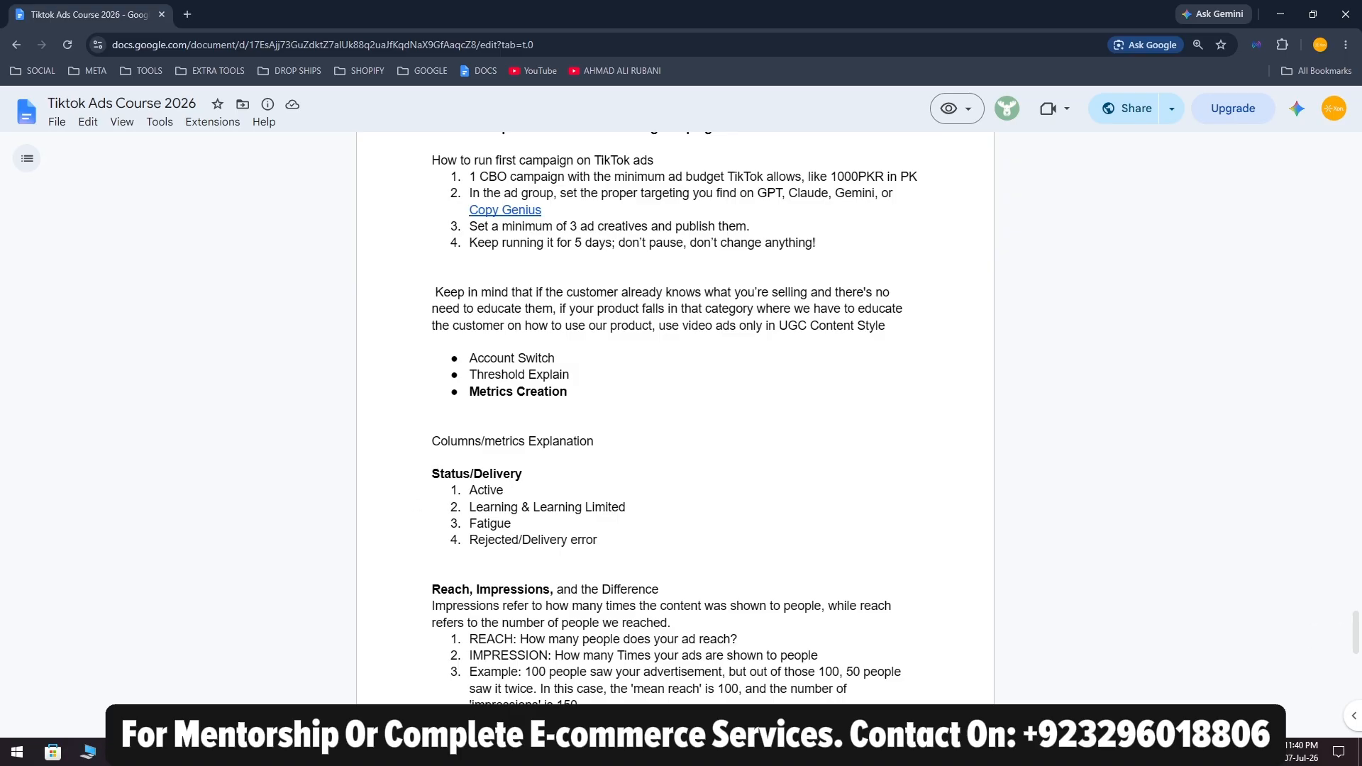
Switch back to TikTok Ads Manager, change to the PakistaniHub ad account, and close the Google Search and hair care browser tabs
click(366, 674)
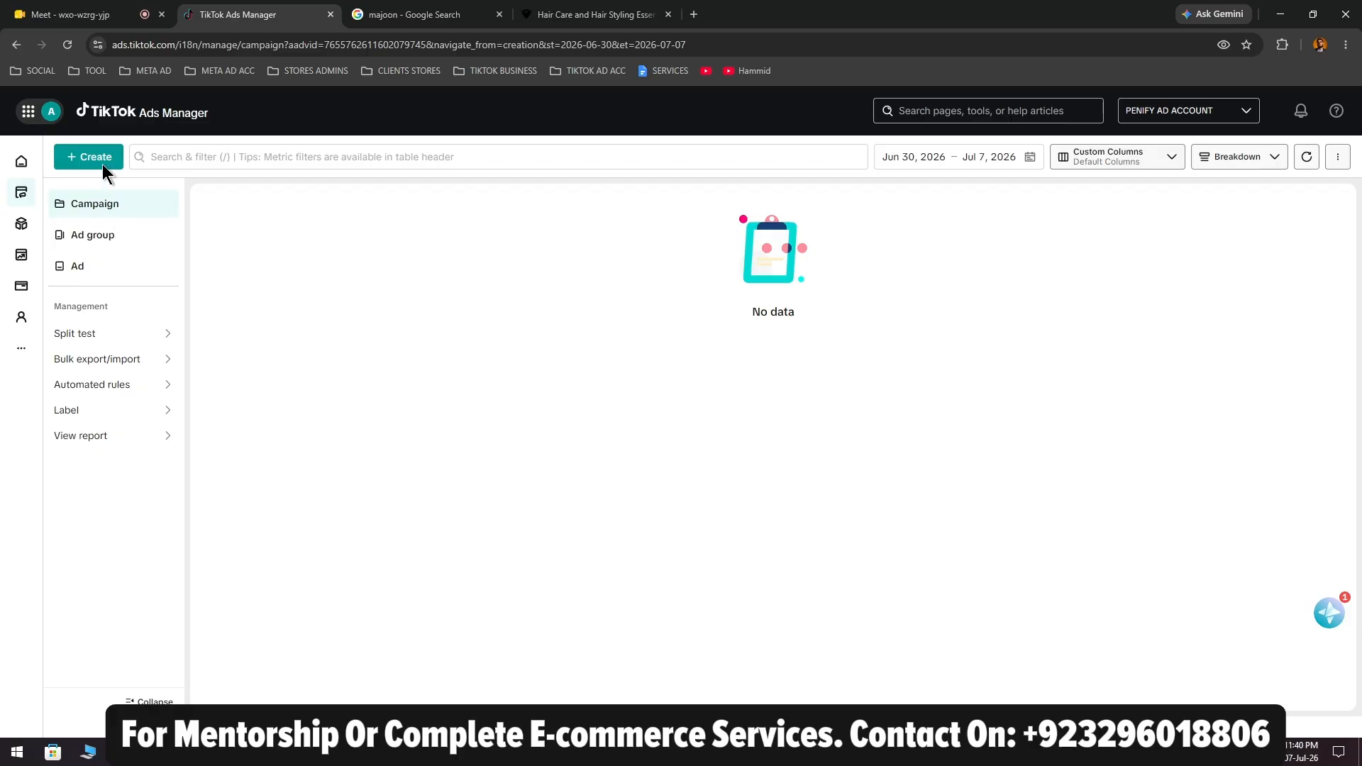
click(1243, 111)
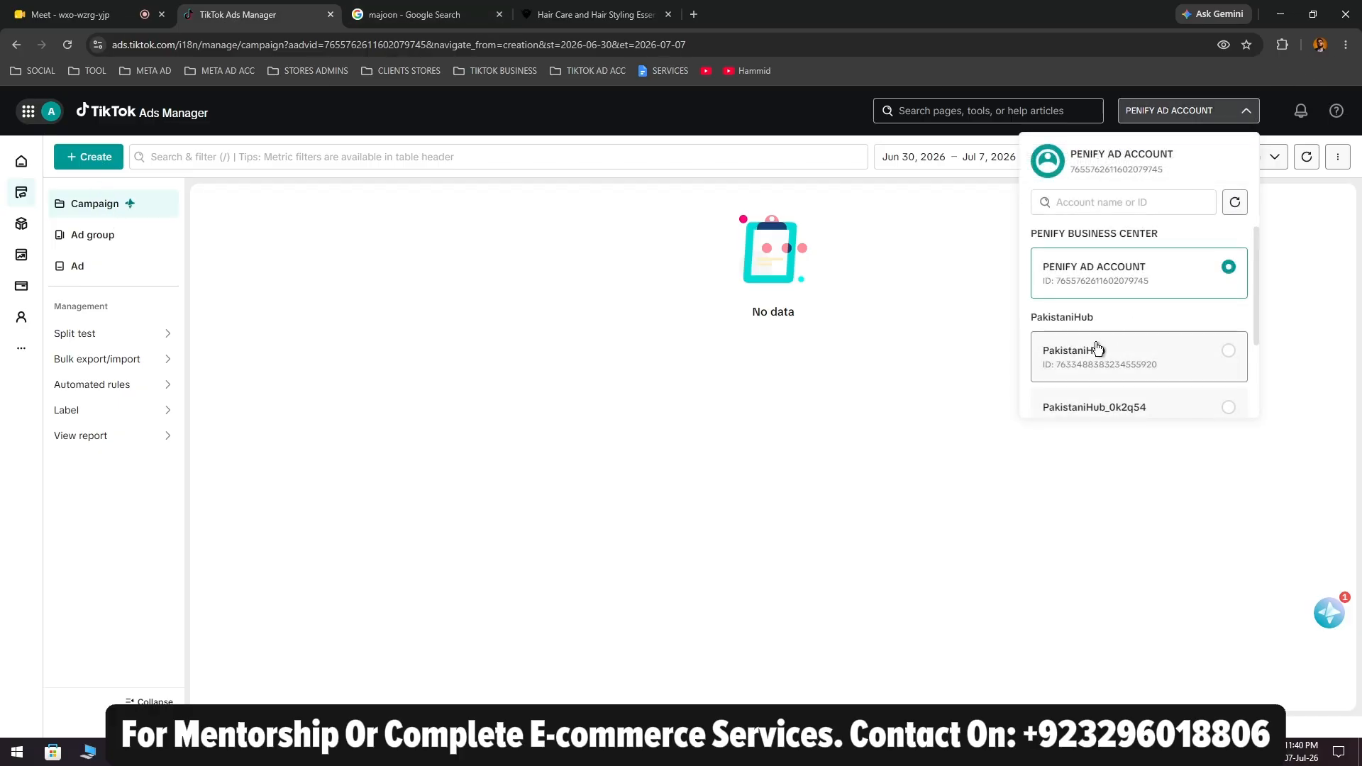
click(499, 15)
click(499, 15)
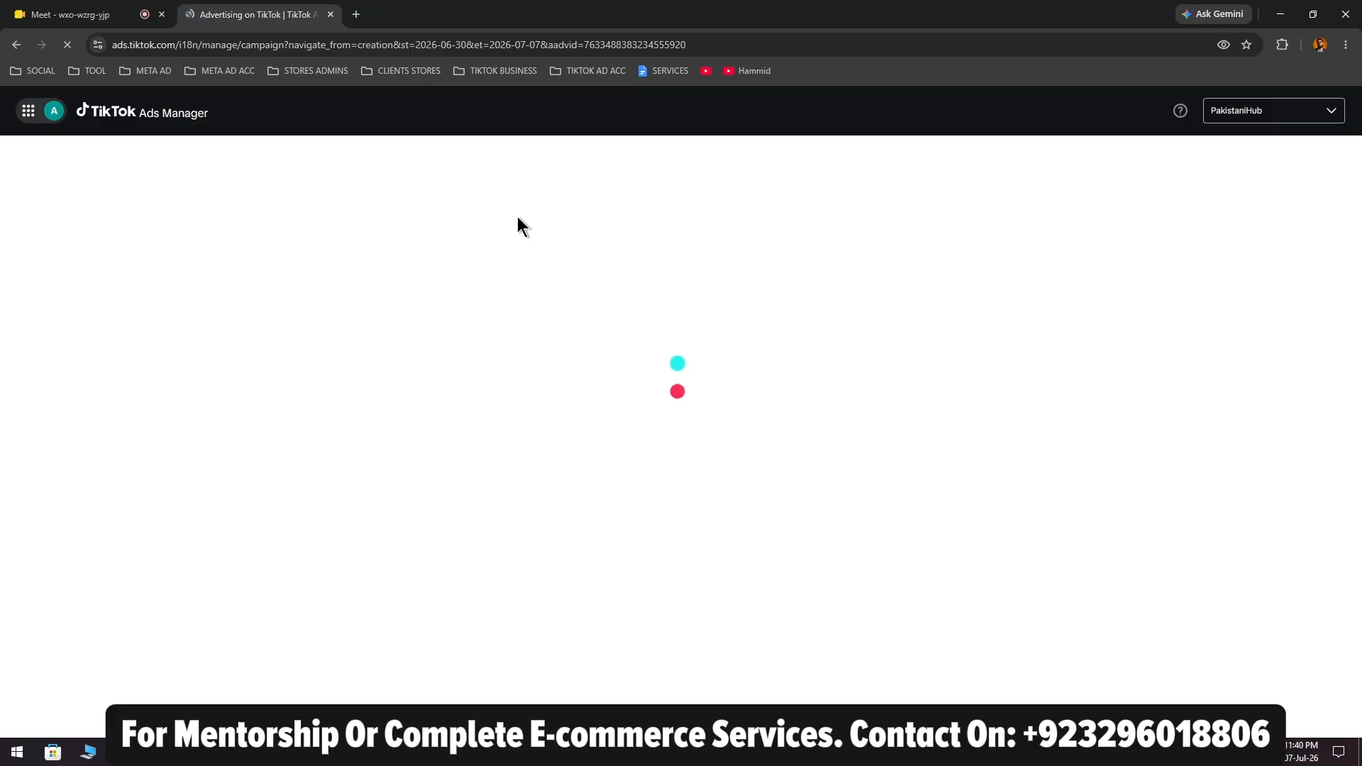
click(99, 13)
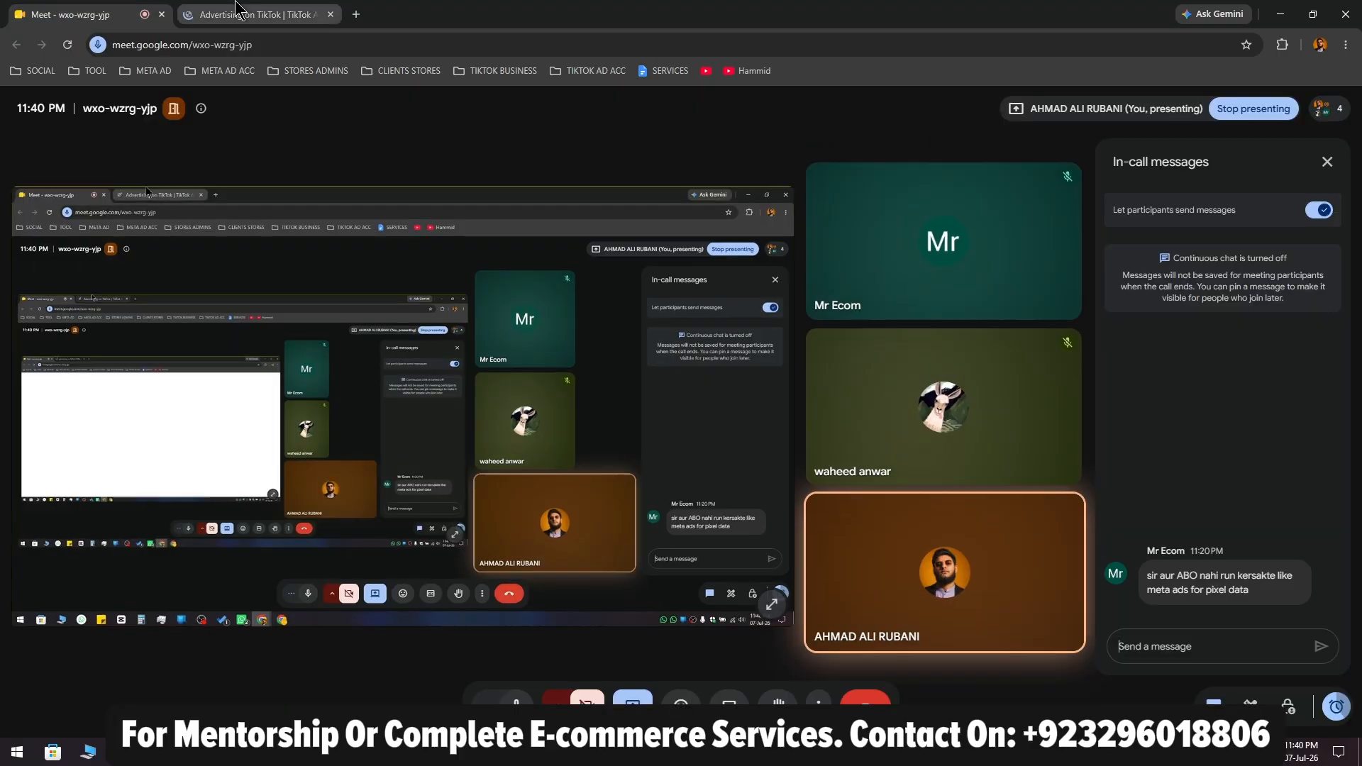
click(282, 10)
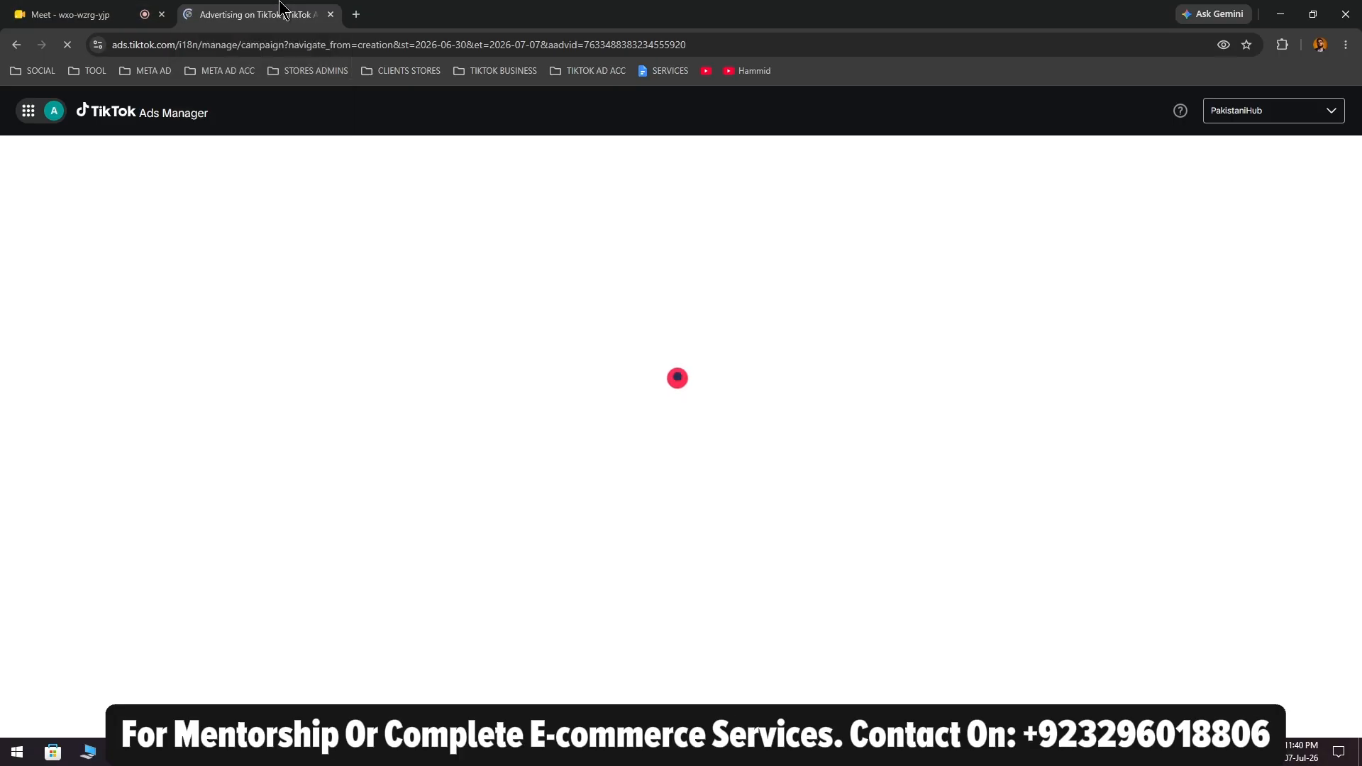
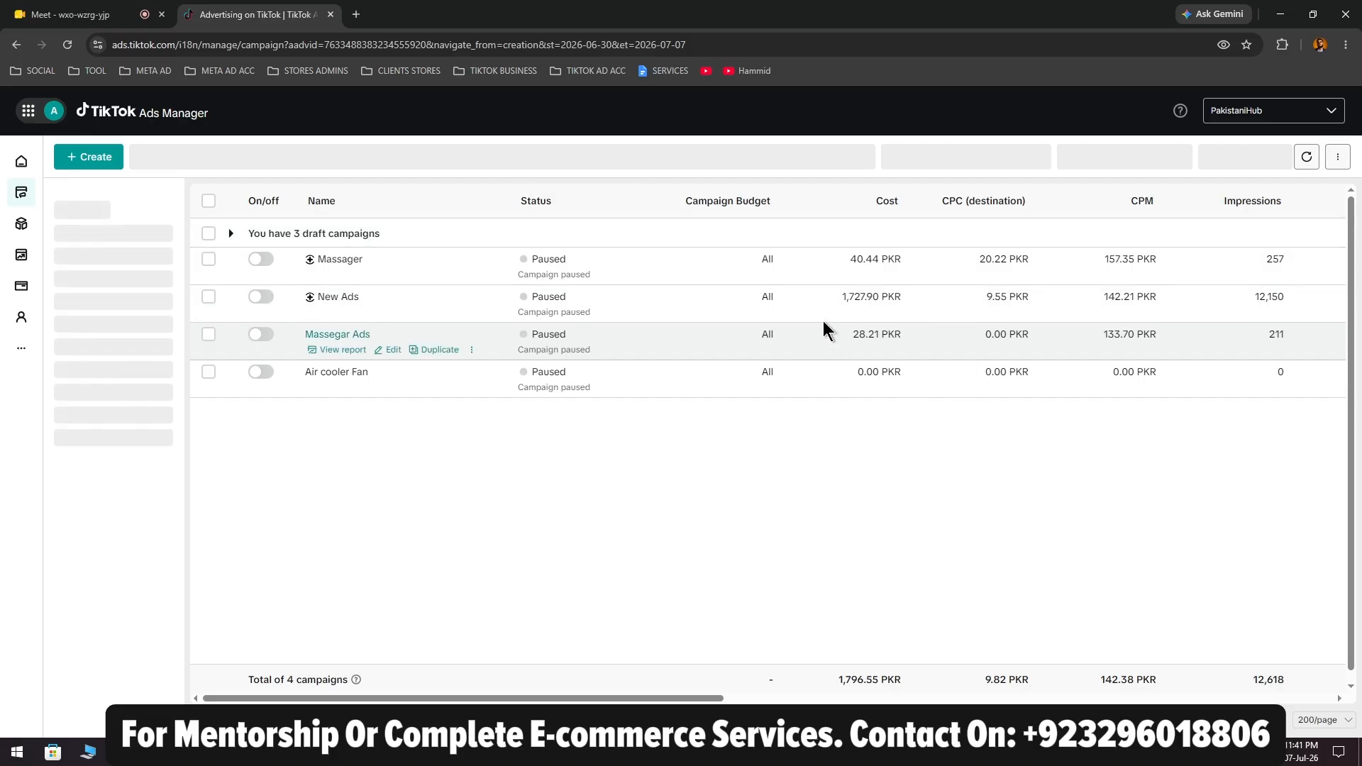
Look through the metric columns of the PakistaniHub campaigns and check the computer's network connection
scroll(834, 309, right, 8)
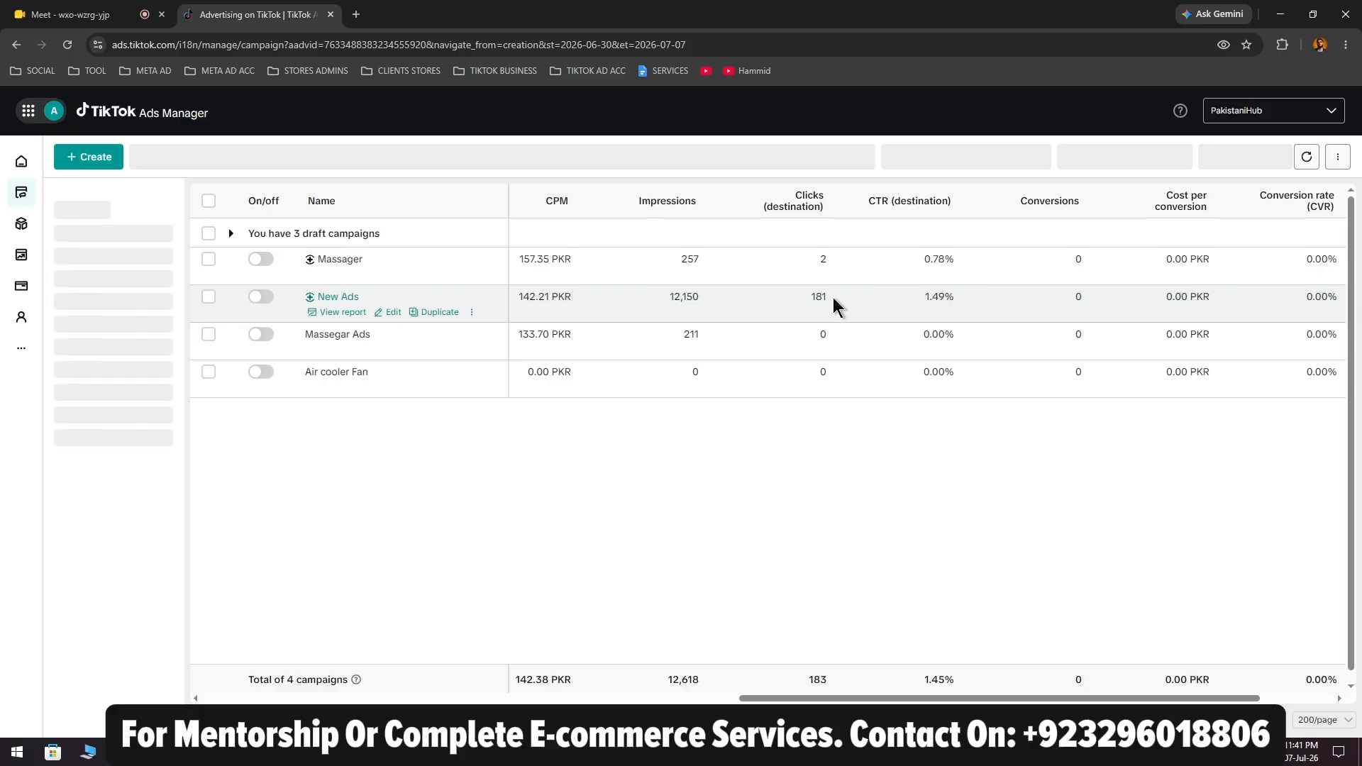
scroll(837, 306, left, 8)
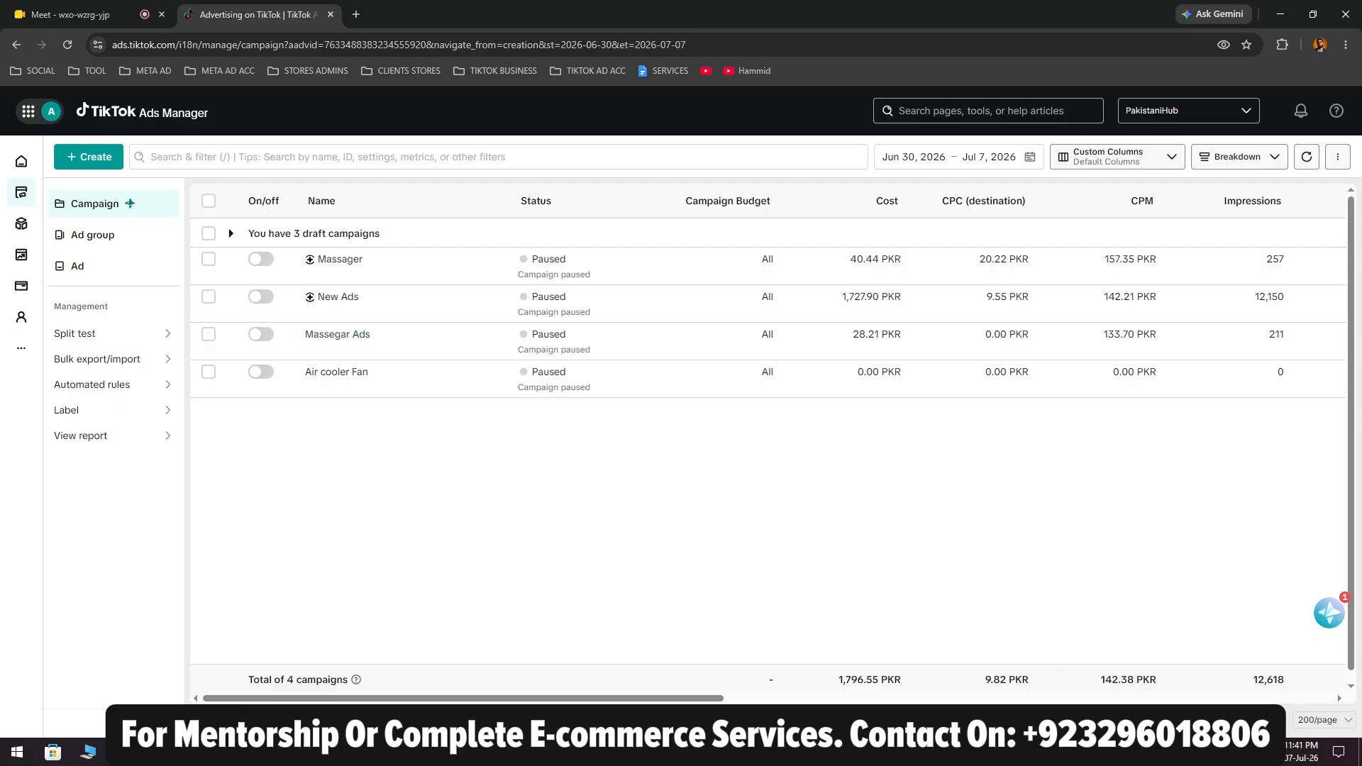
click(1238, 752)
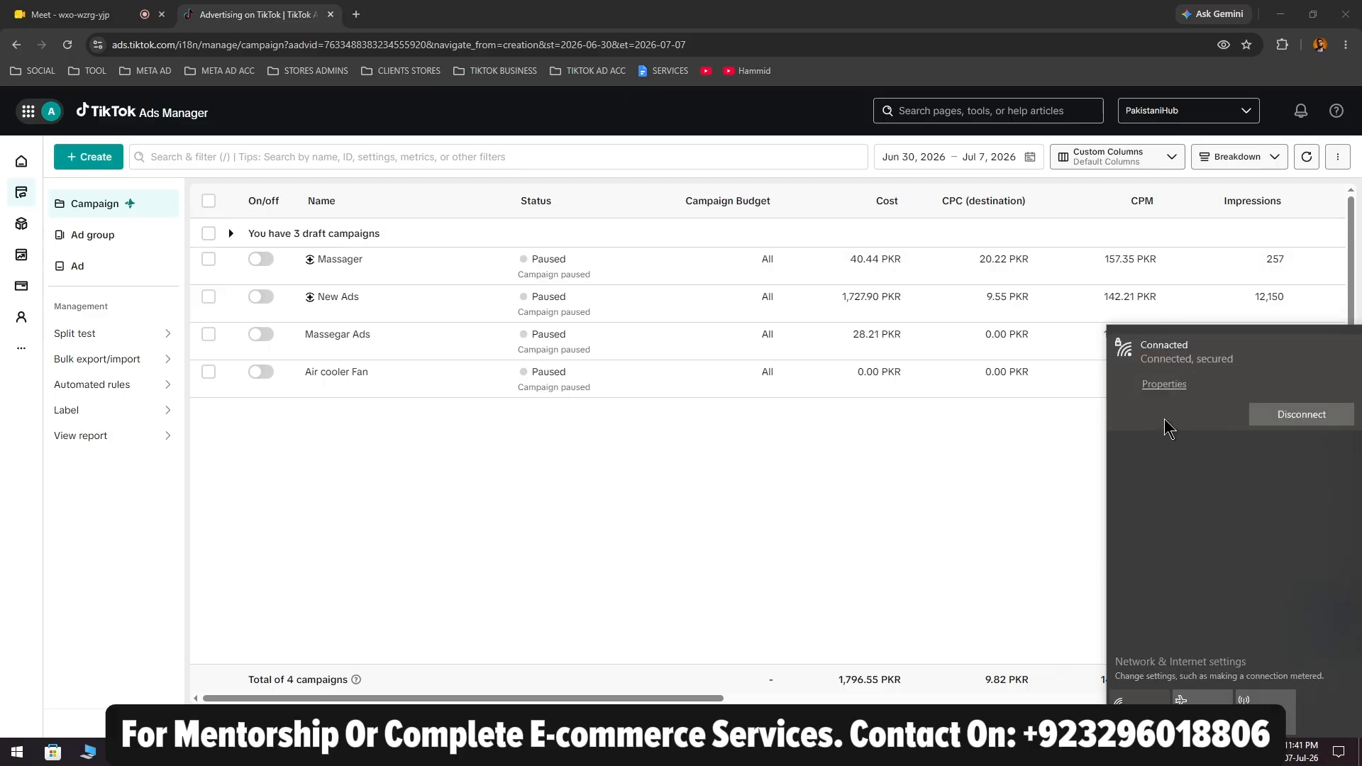
Disconnect the computer from the current Wi-Fi network and reload the PakistaniHub campaign list in TikTok Ads Manager
click(1278, 415)
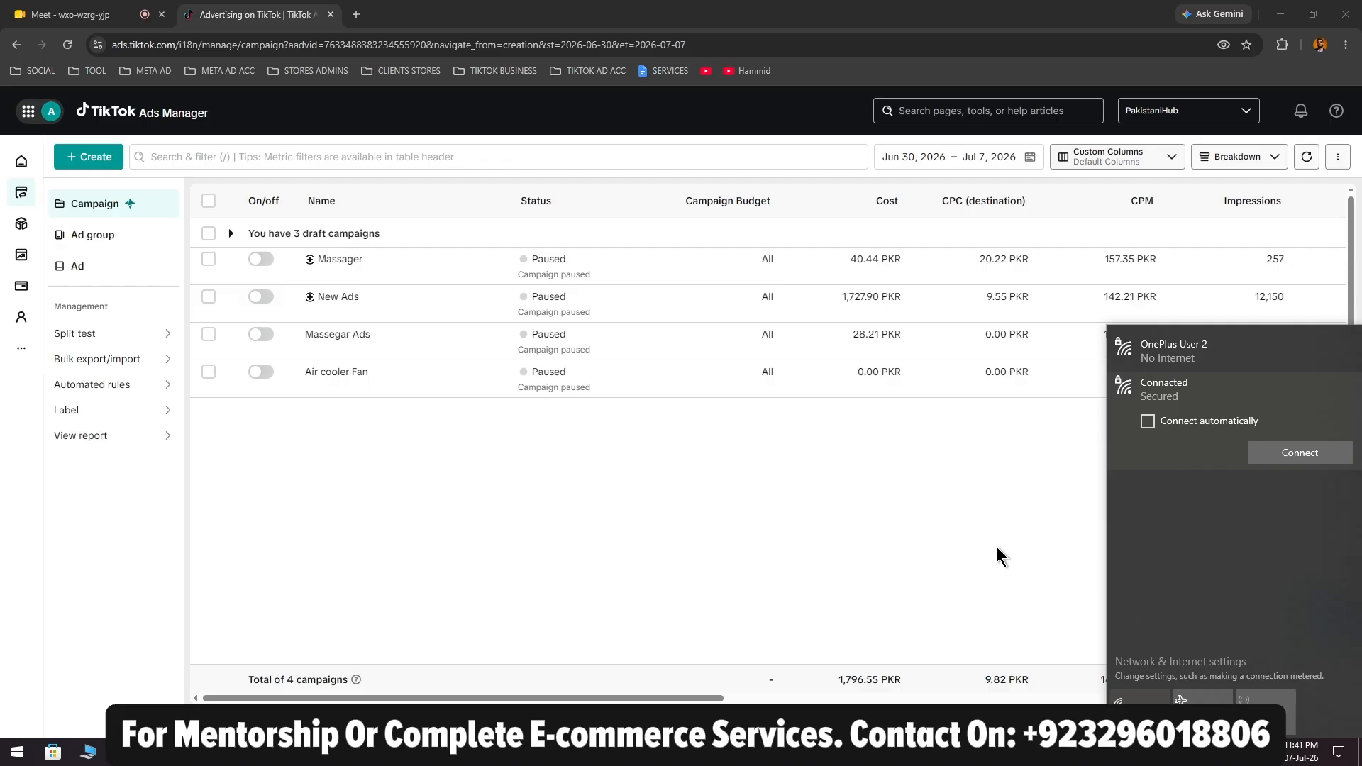
click(952, 547)
click(67, 44)
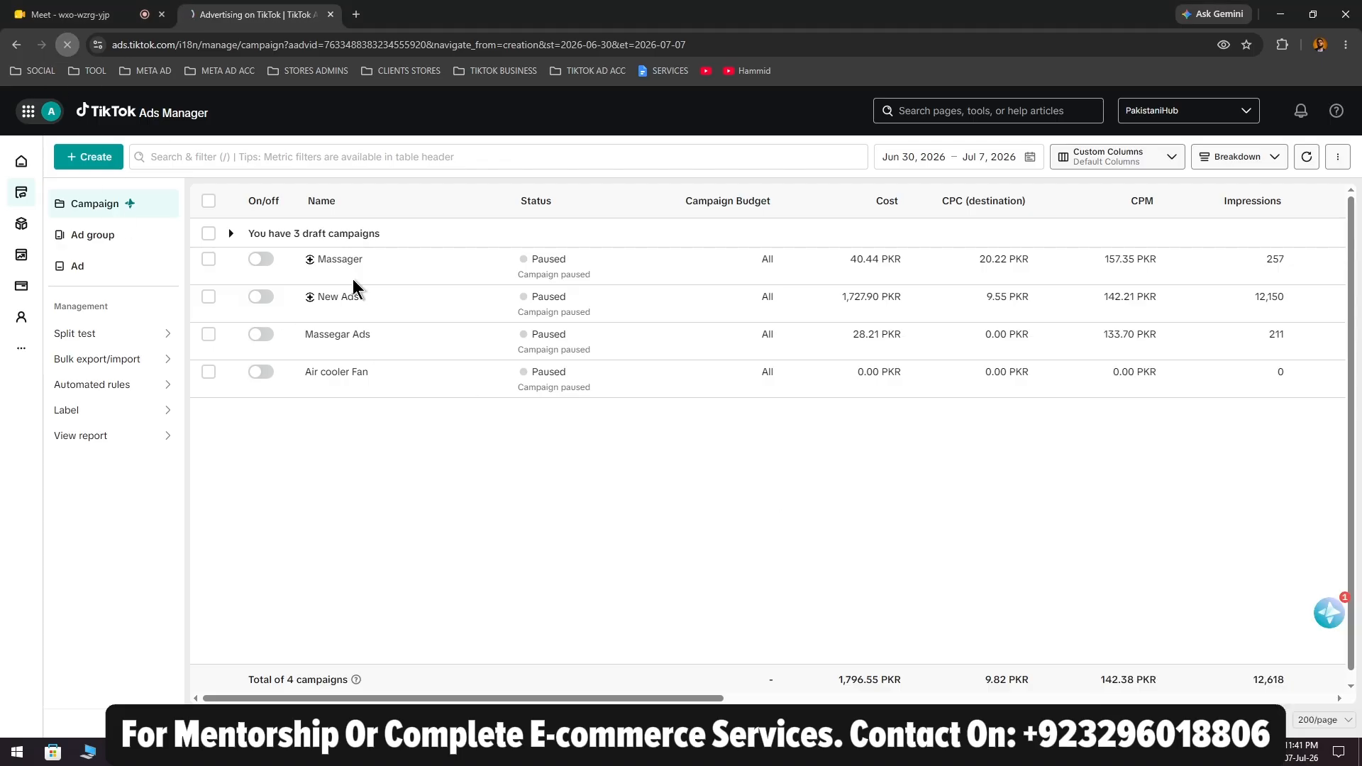
click(512, 462)
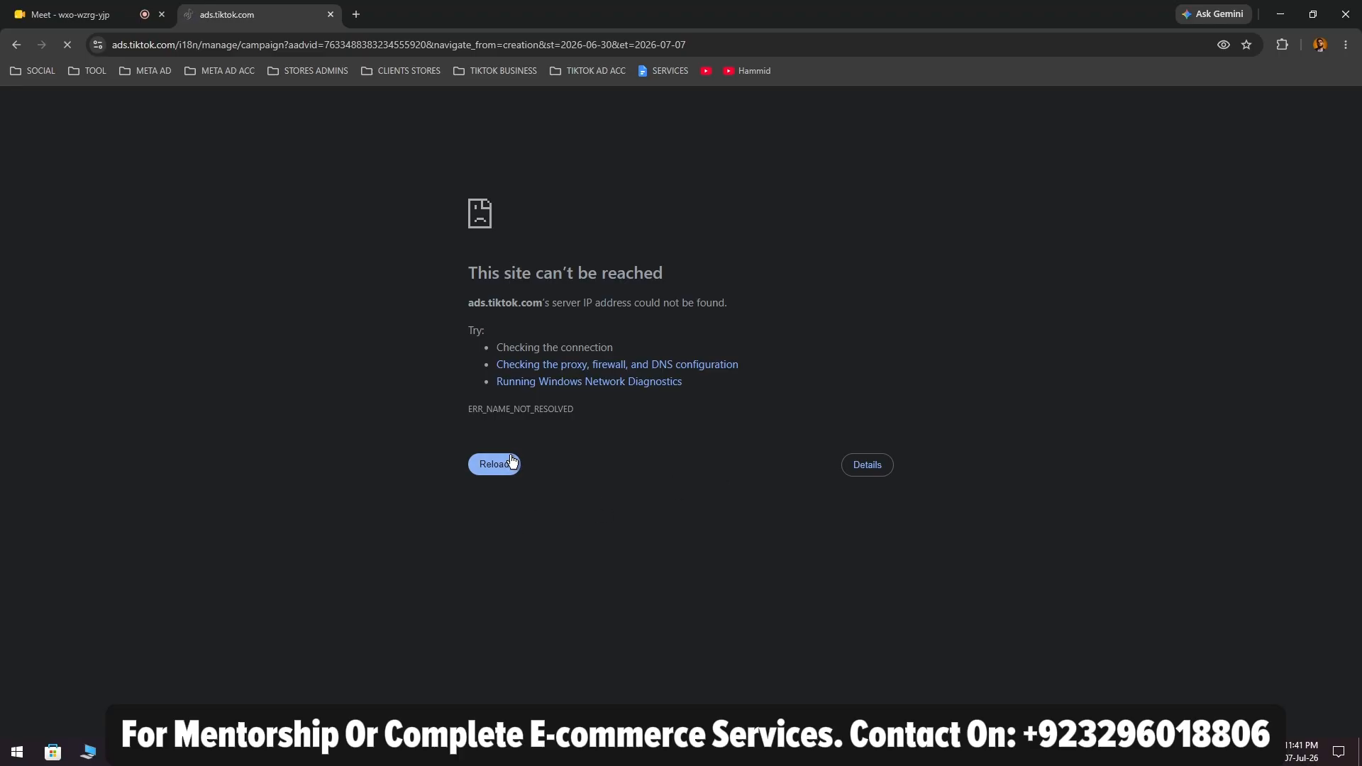
click(512, 462)
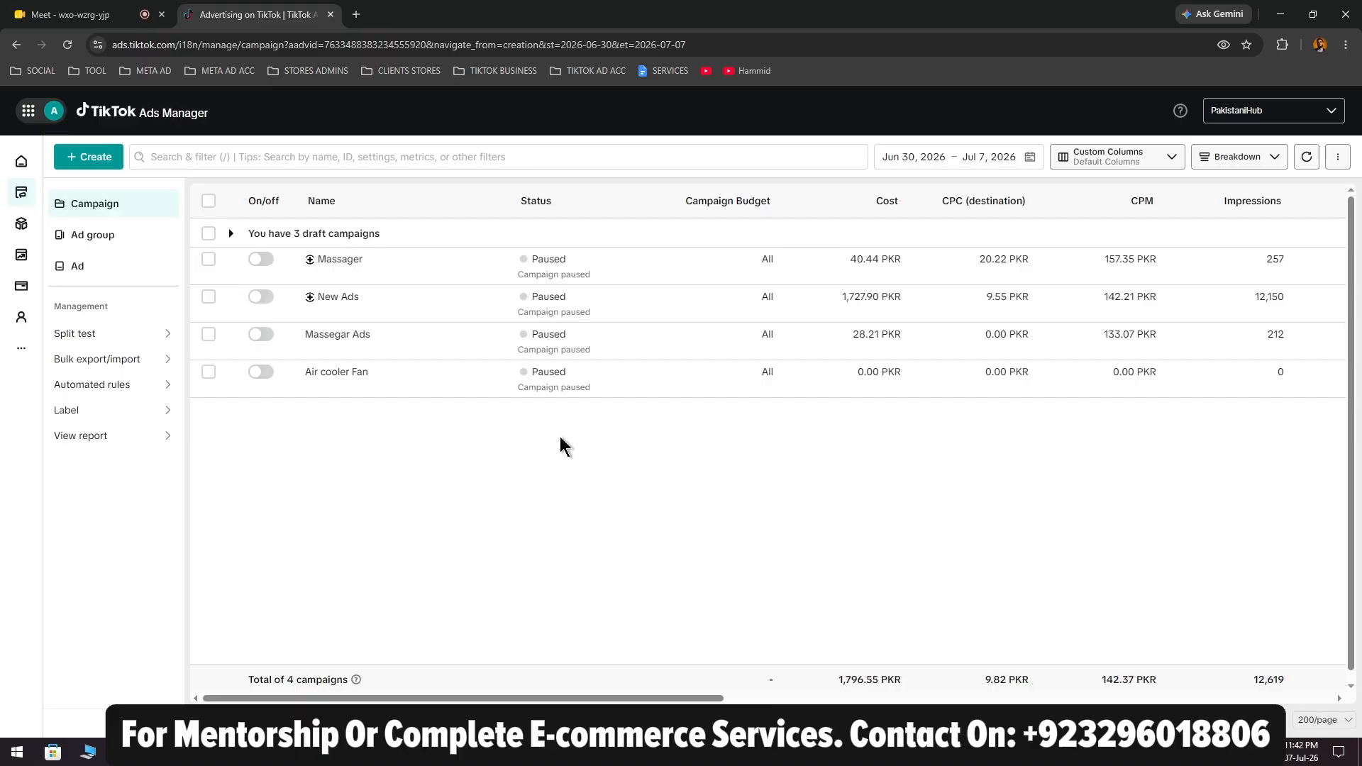
Apply the Website sales column template to the PakistaniHub campaign table and look through its metric columns
scroll(803, 417, right, 3)
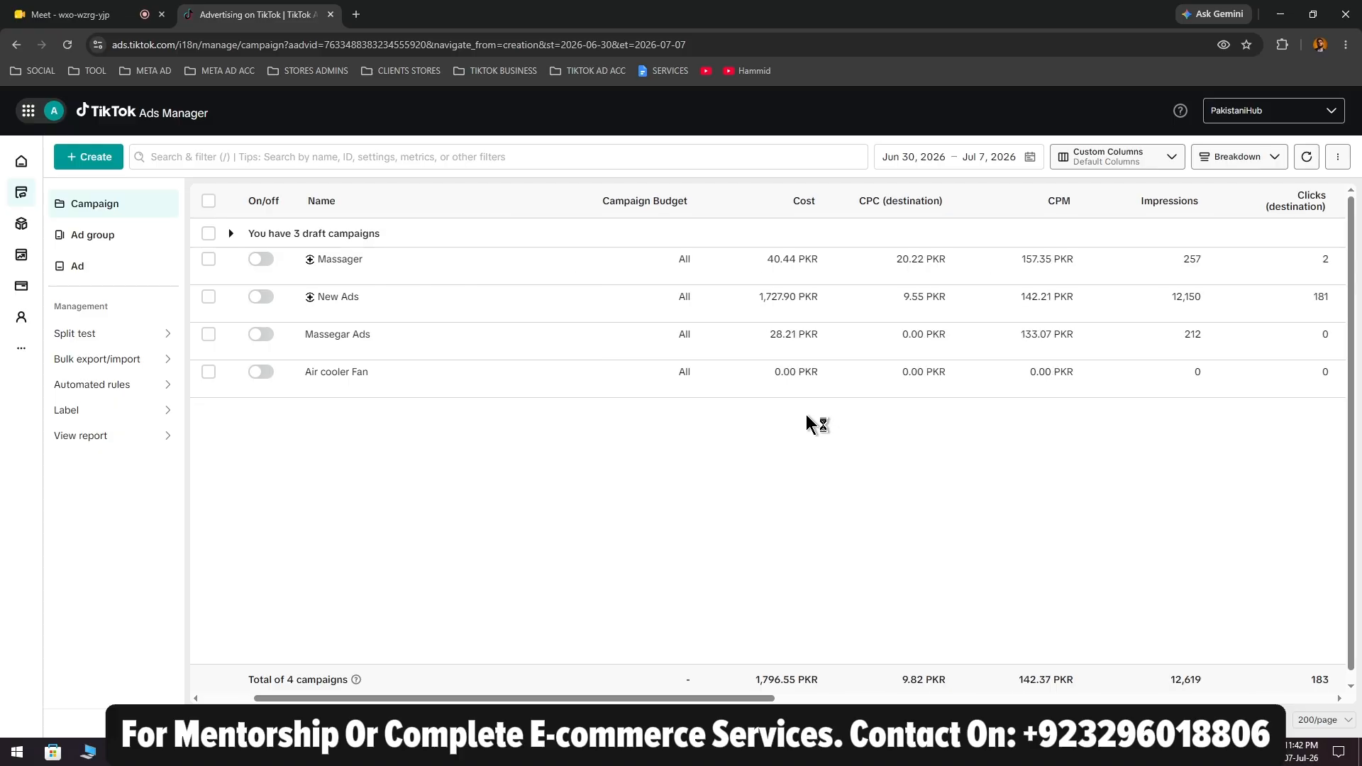
scroll(803, 415, left, 3)
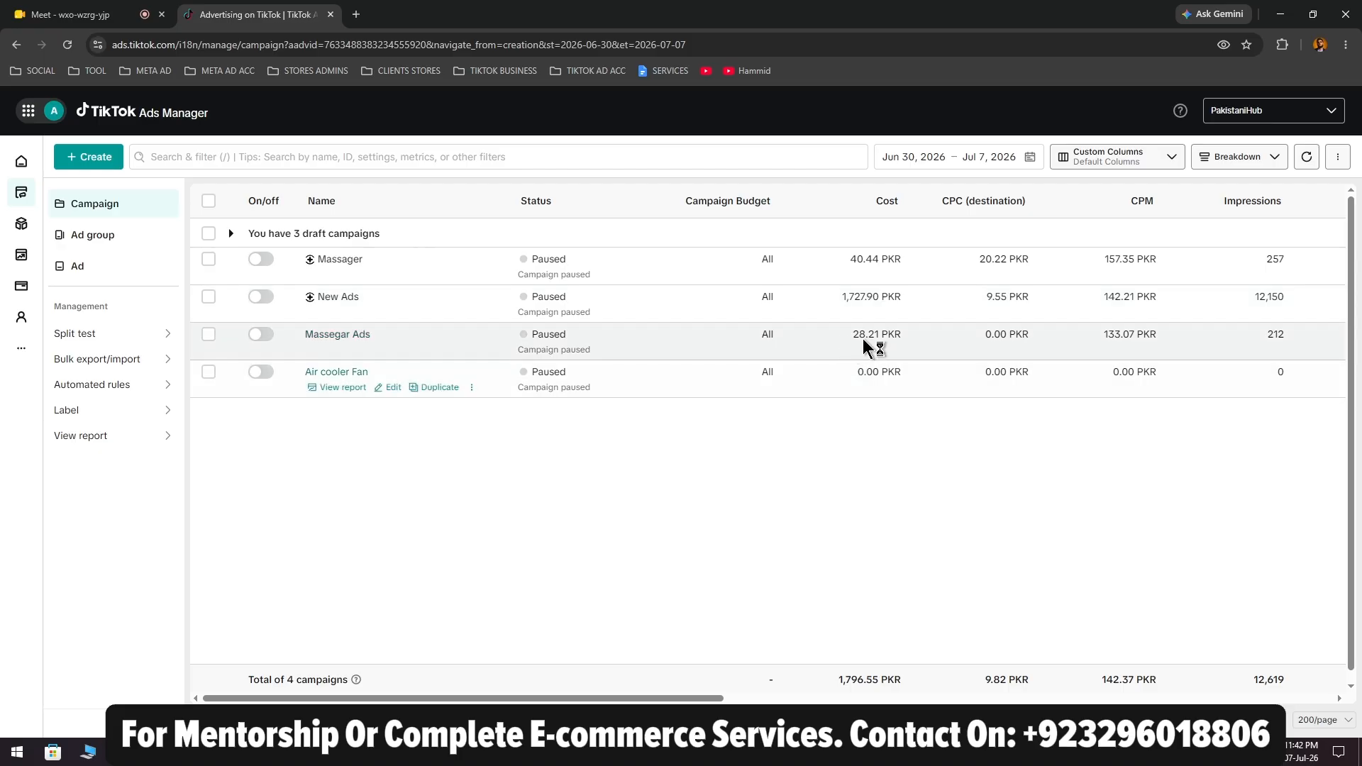
scroll(171, 205, right, 3)
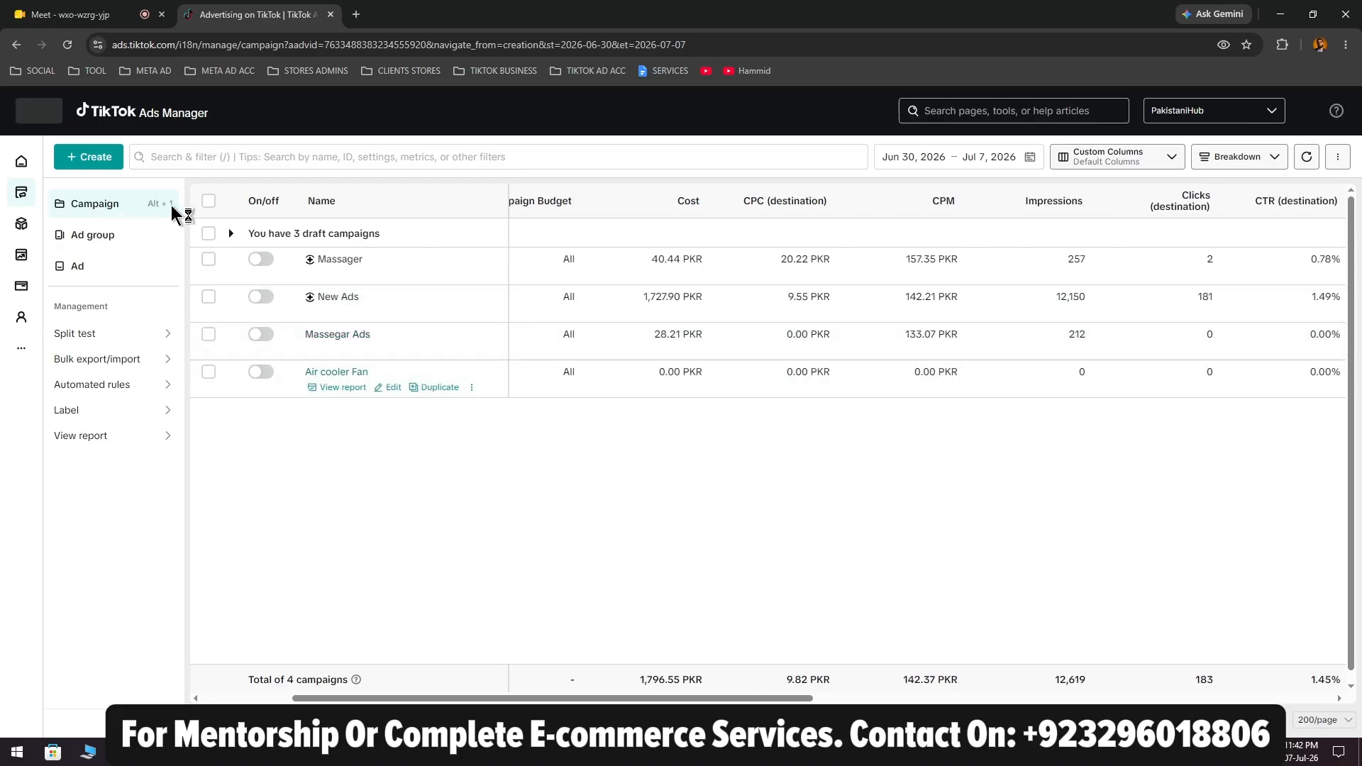
click(1172, 164)
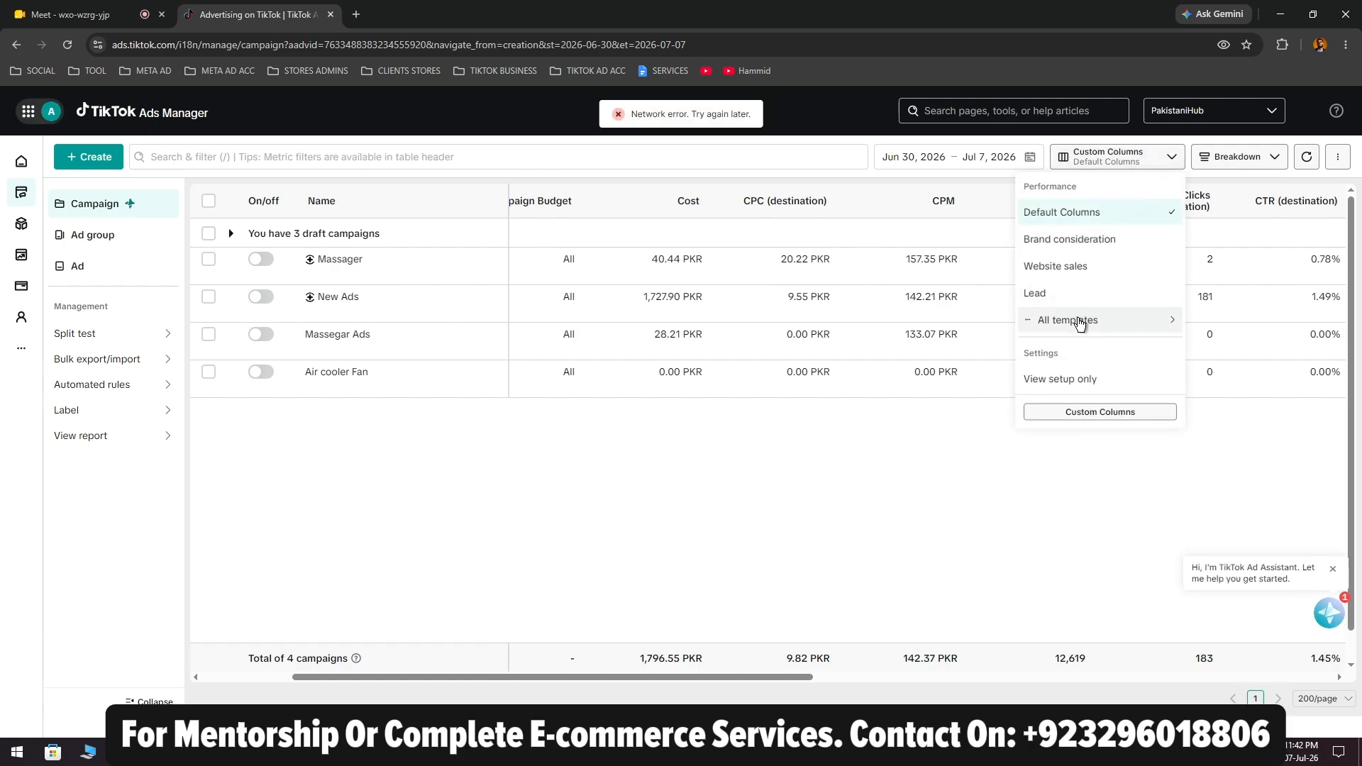
click(1106, 324)
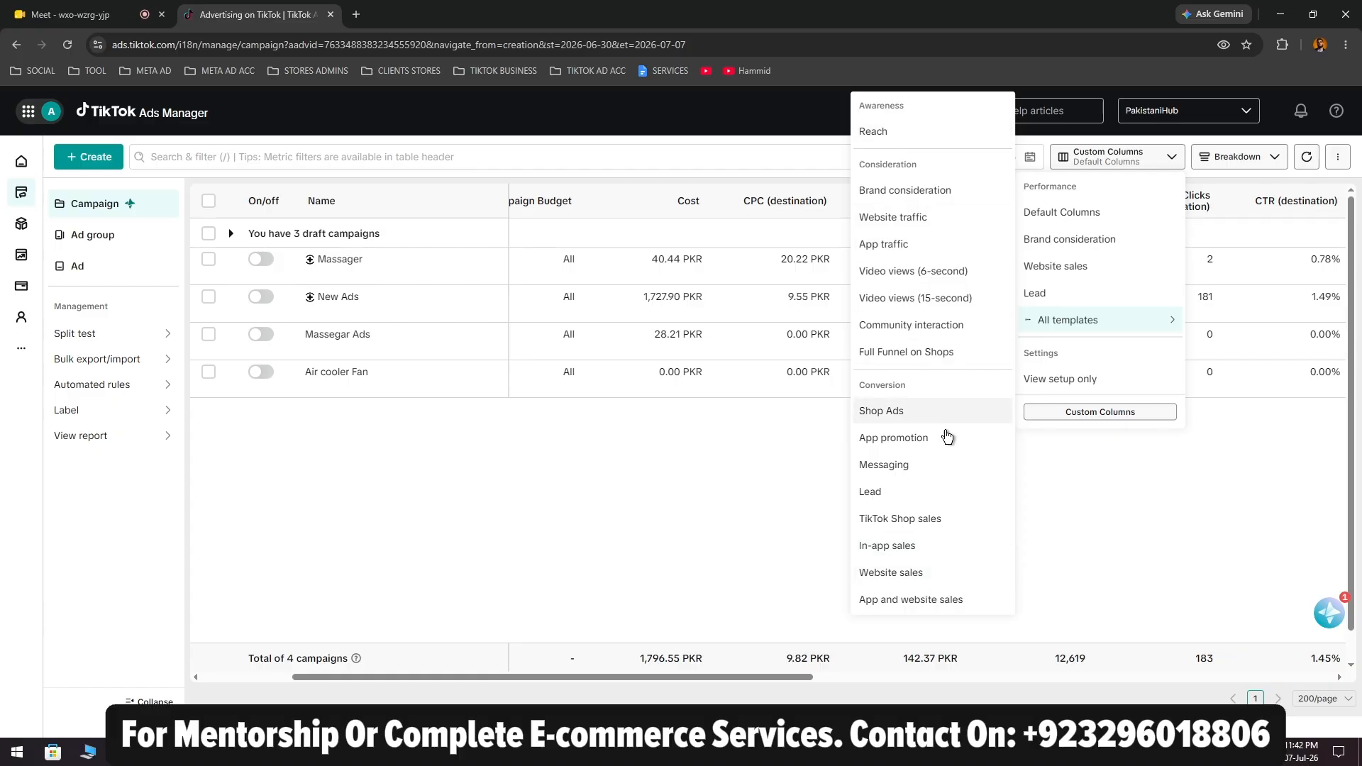
click(915, 574)
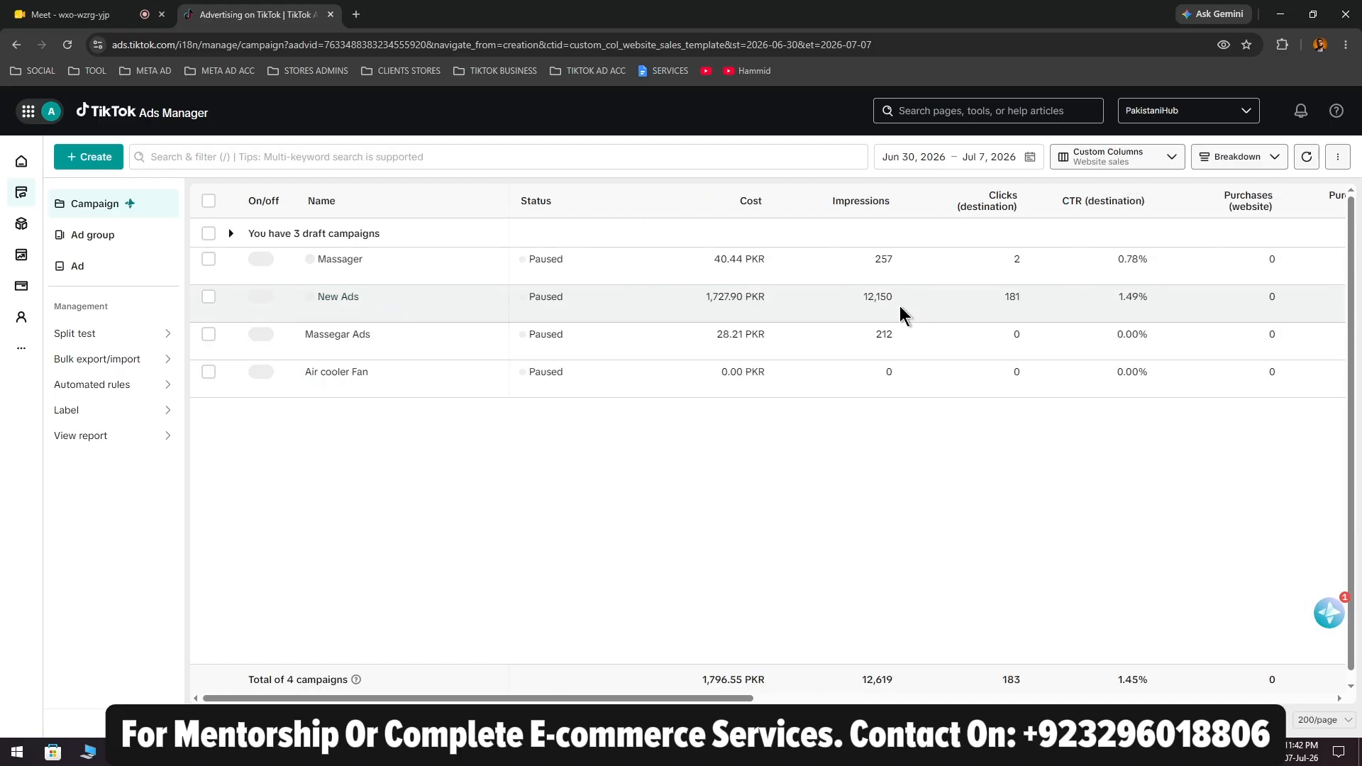
scroll(879, 295, right, 10)
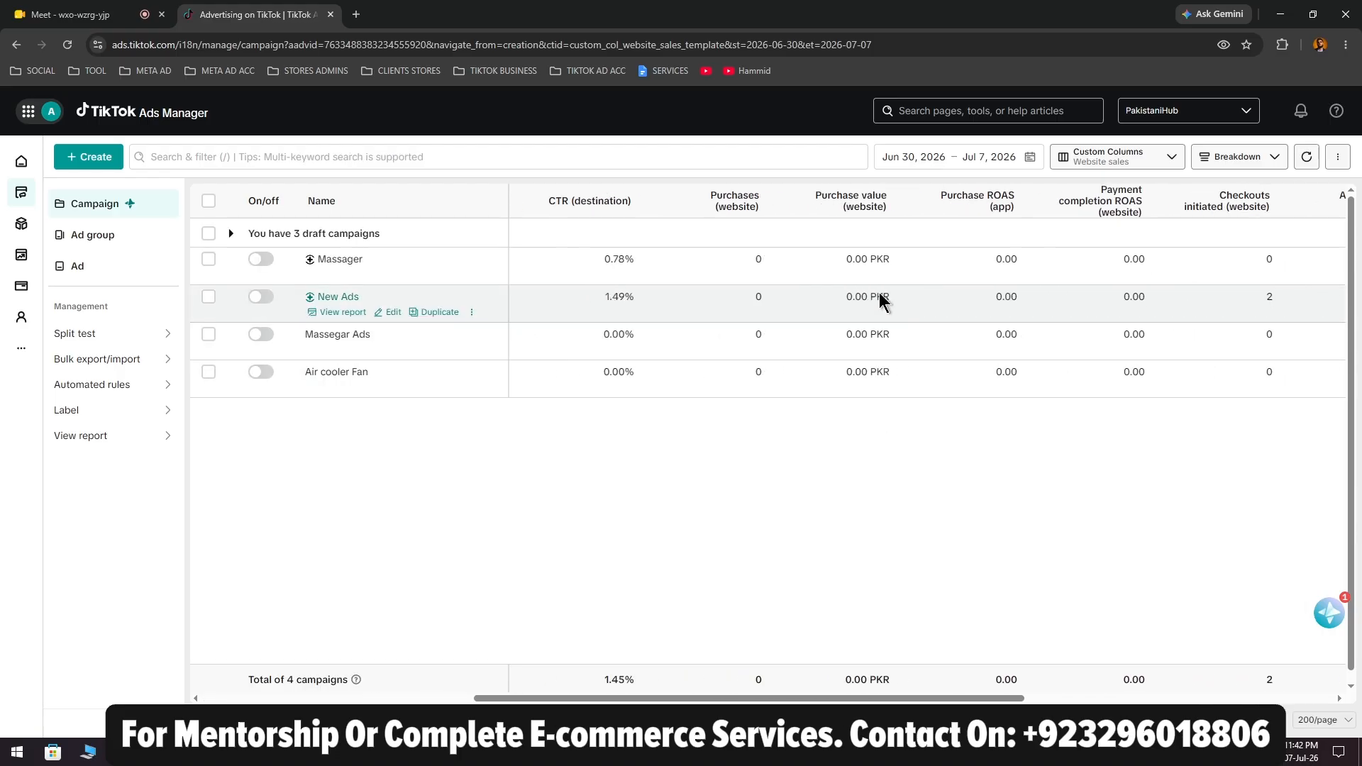
scroll(880, 293, left, 10)
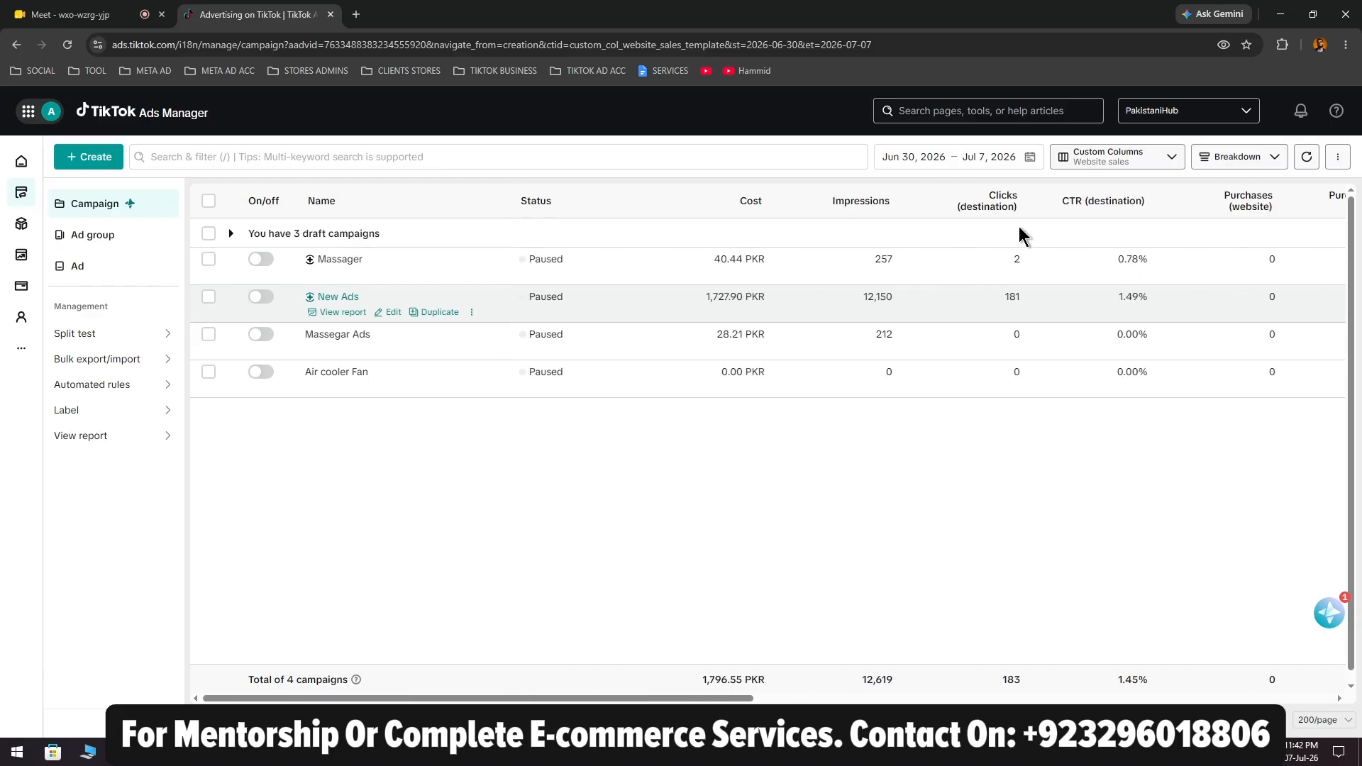
Search the customizable column metrics for delivery and status, cancel the customization, and check the status details of the Massager campaign
click(1136, 162)
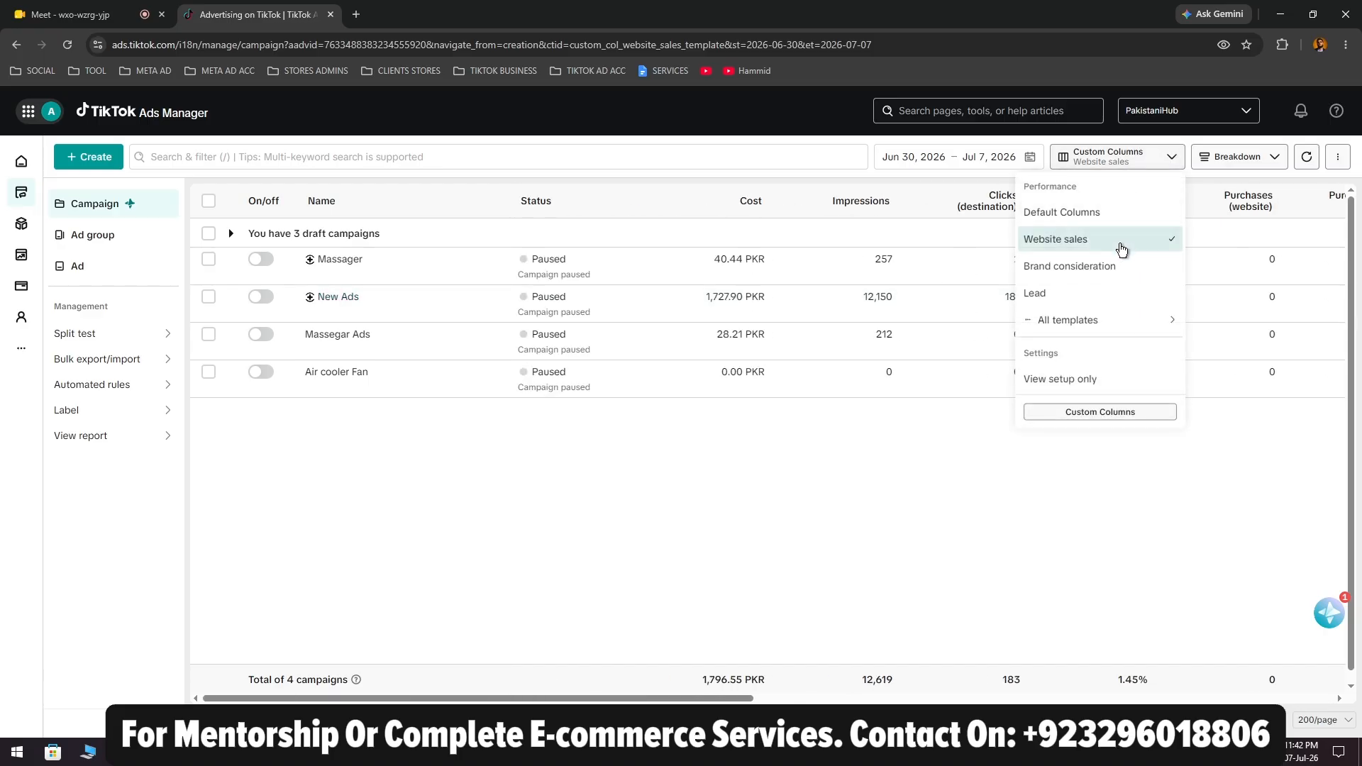
click(1112, 420)
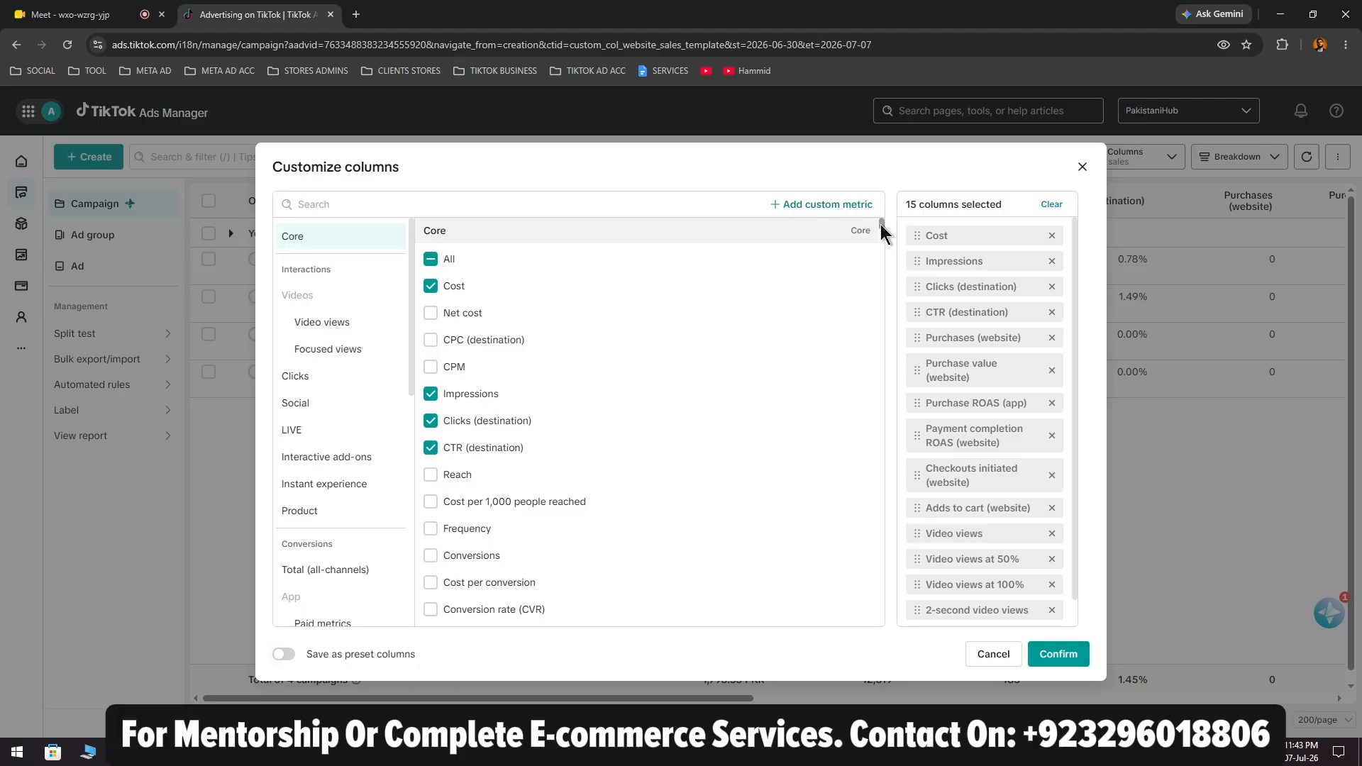
mouse_move(882, 231)
mouse_down()
mouse_move(889, 327)
mouse_move(888, 213)
mouse_up()
text(eli)
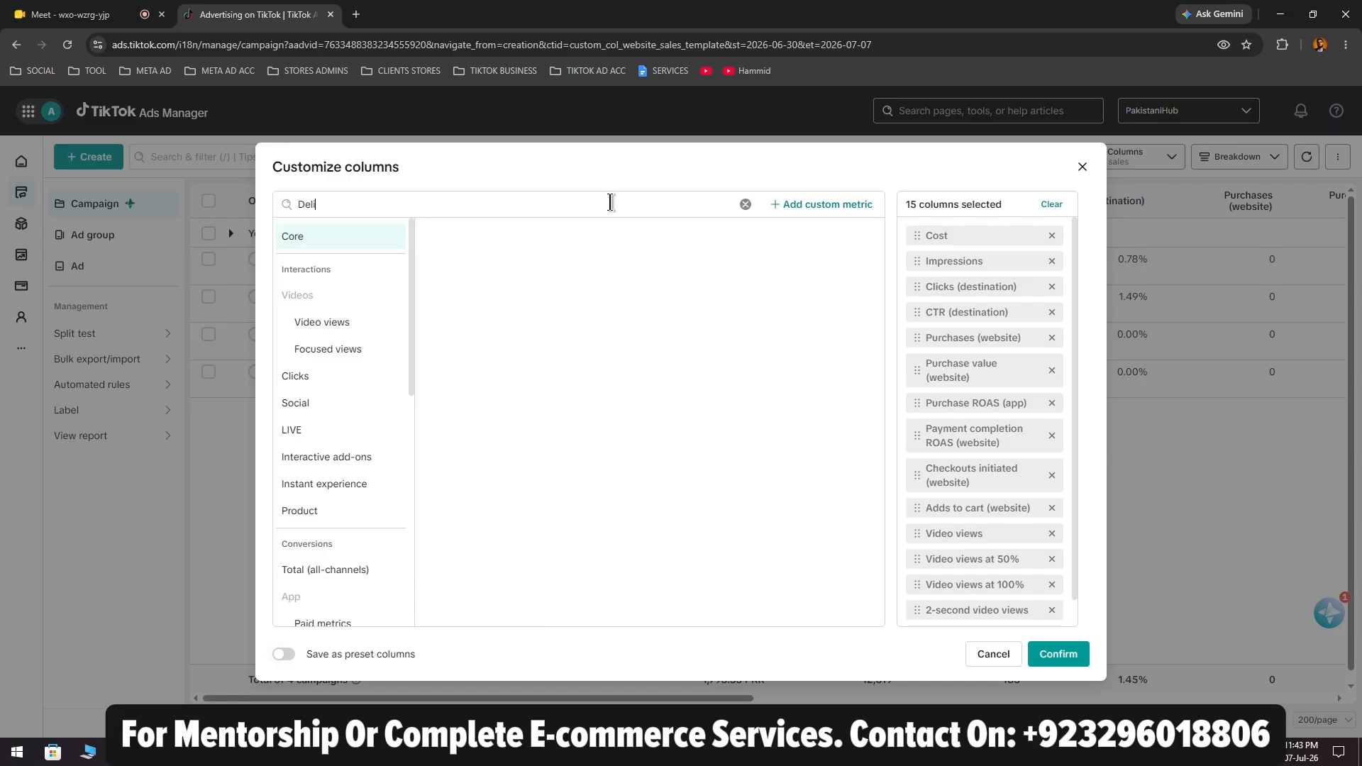
key(BackSpace)
key(BackSpace)
key(BackSpace)
text(st)
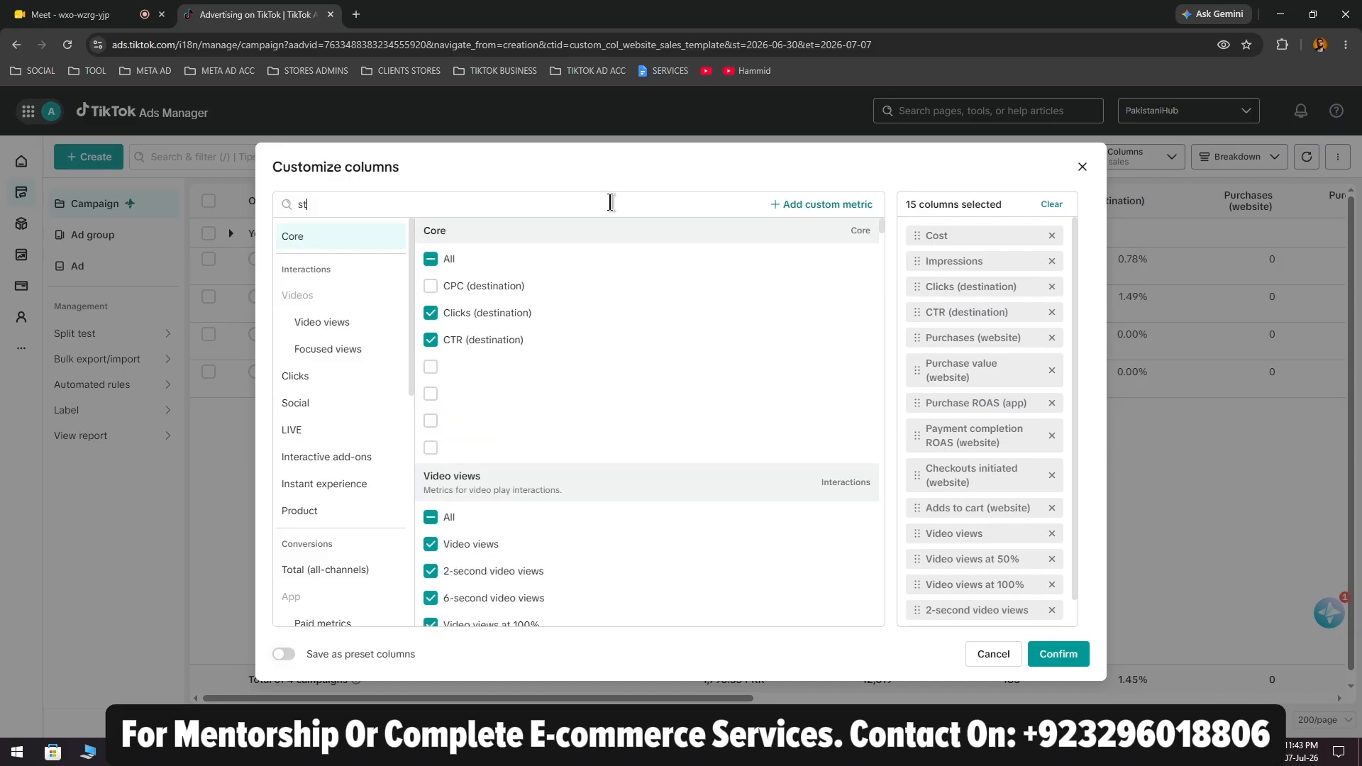
text(atr)
key(BackSpace)
text(us)
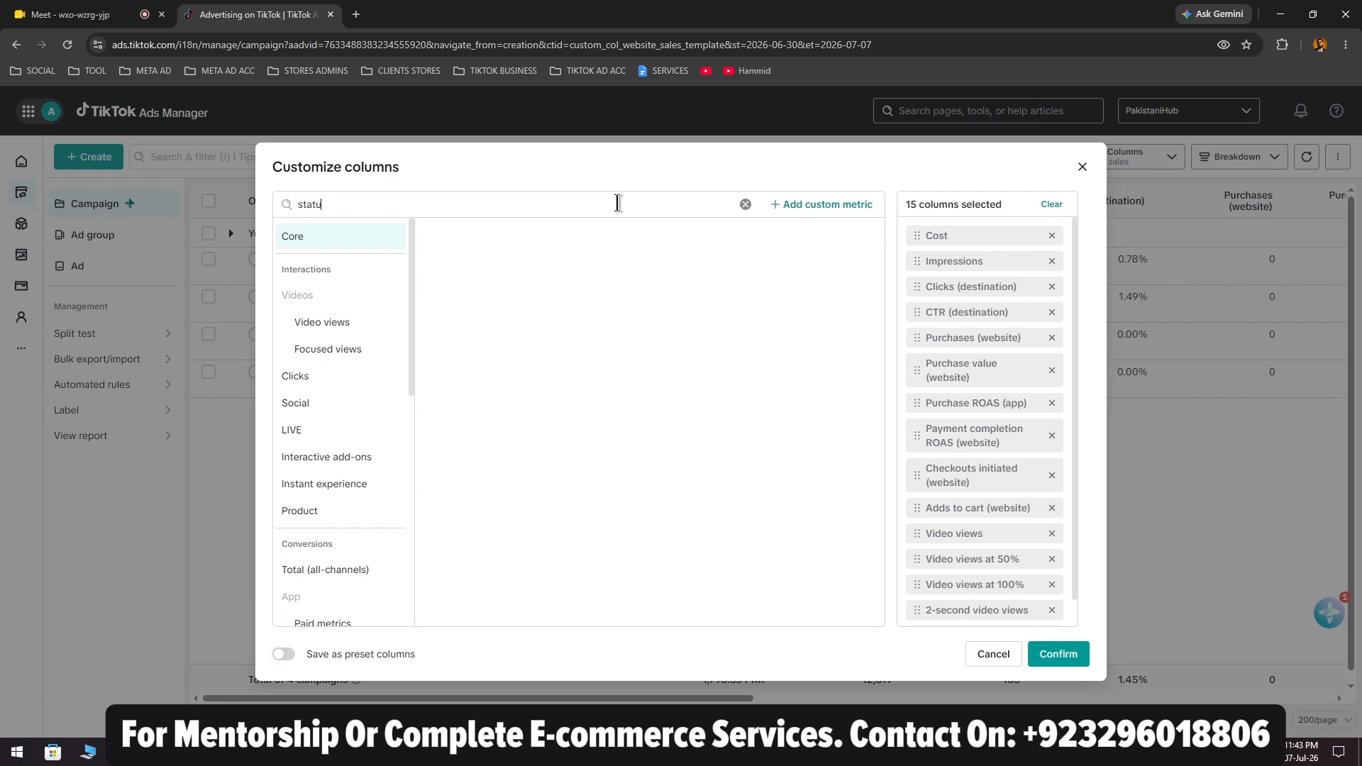
key(BackSpace)
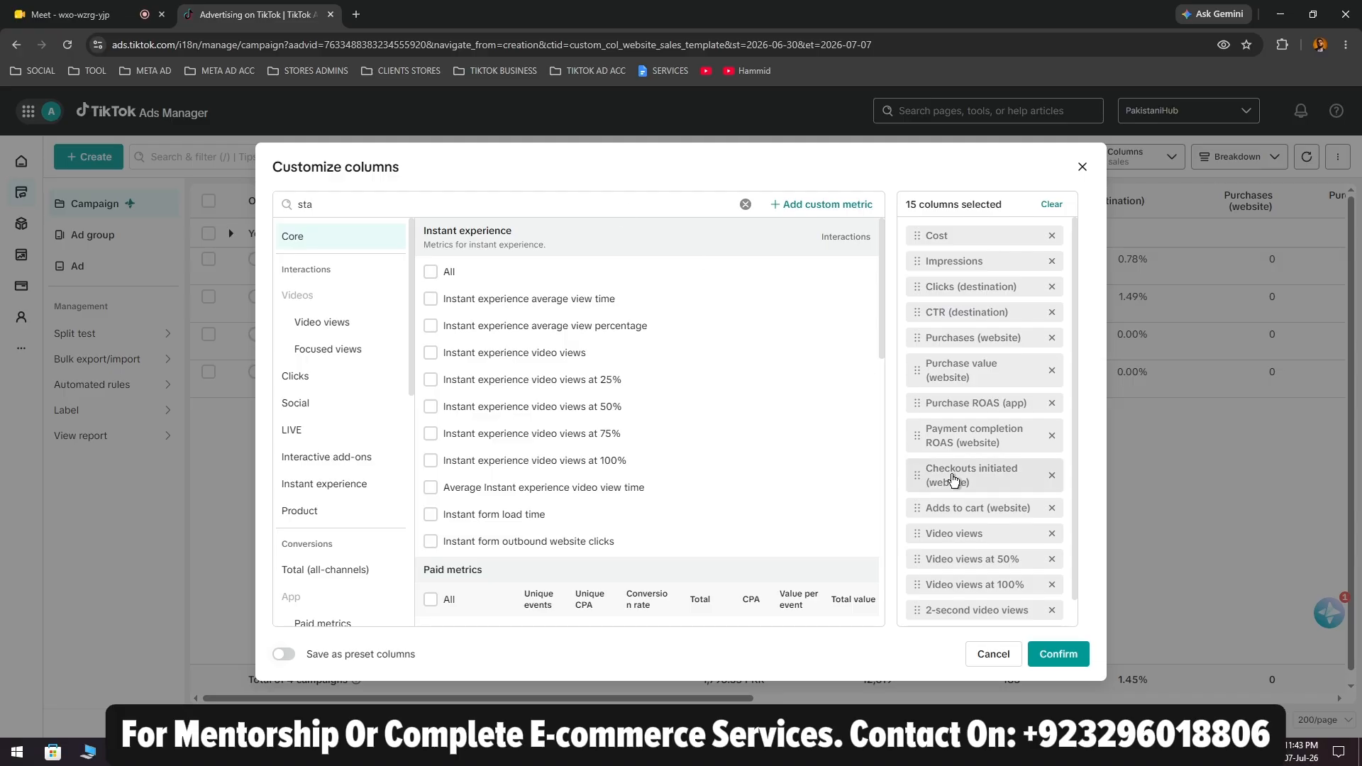
scroll(952, 478, down, 1)
scroll(953, 481, up, 1)
click(990, 652)
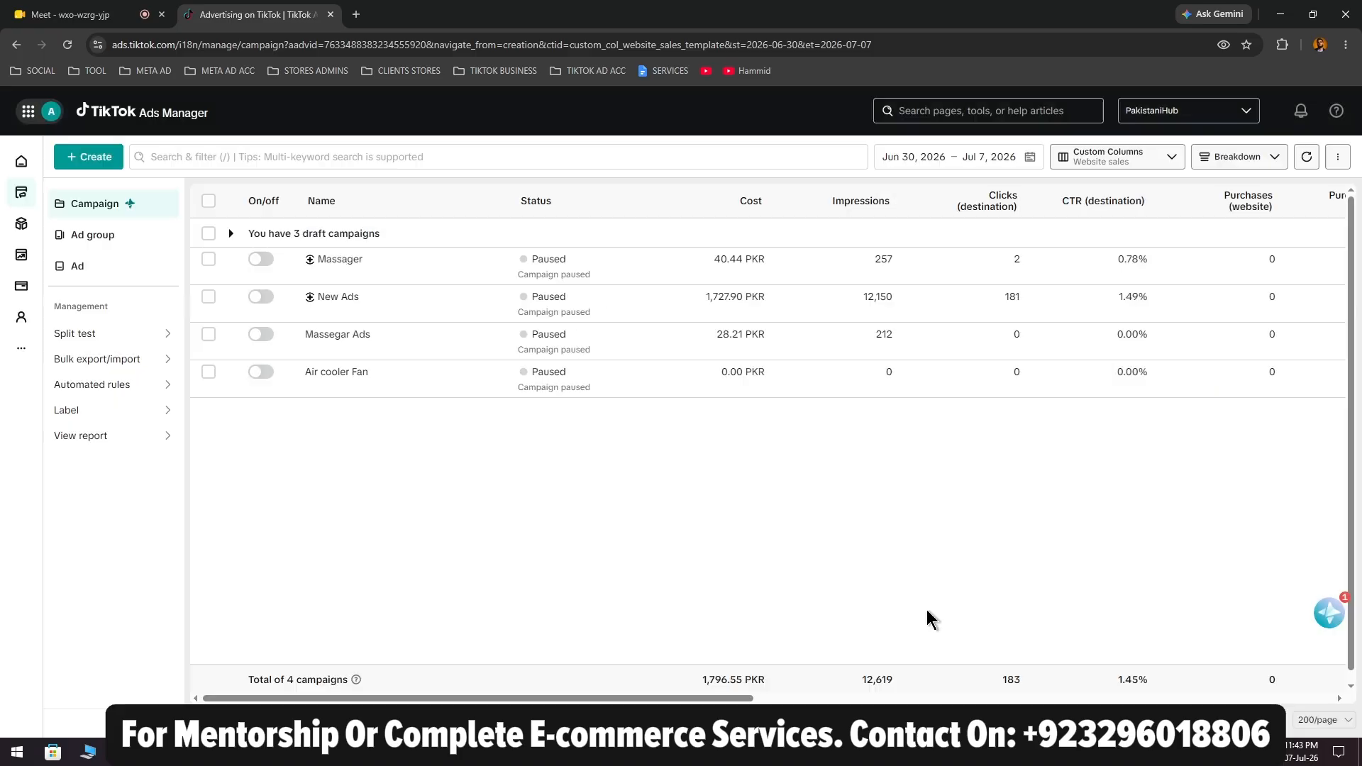
mouse_move(570, 262)
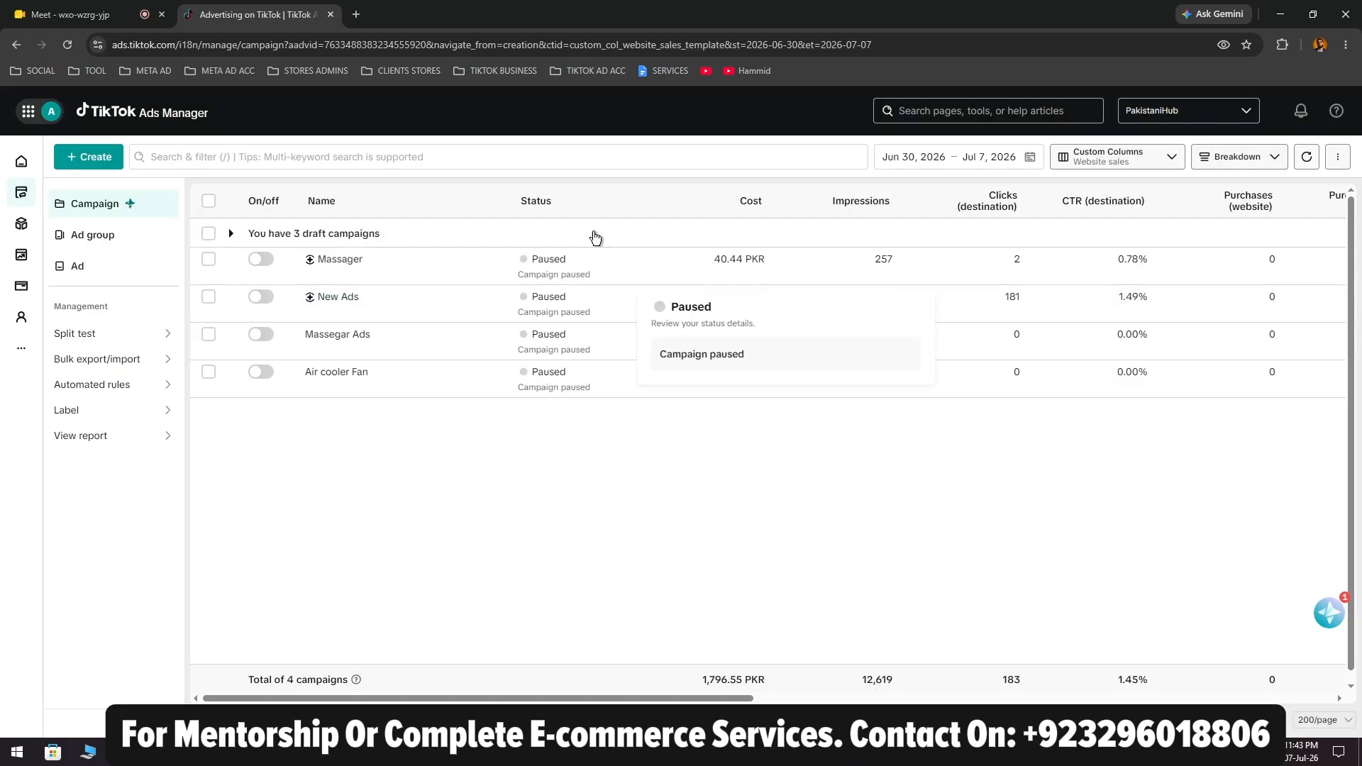
Reopen the custom columns settings, check the metric notes in the Tiktok Ads Course 2026 document, and return to TikTok Ads Manager
click(1107, 157)
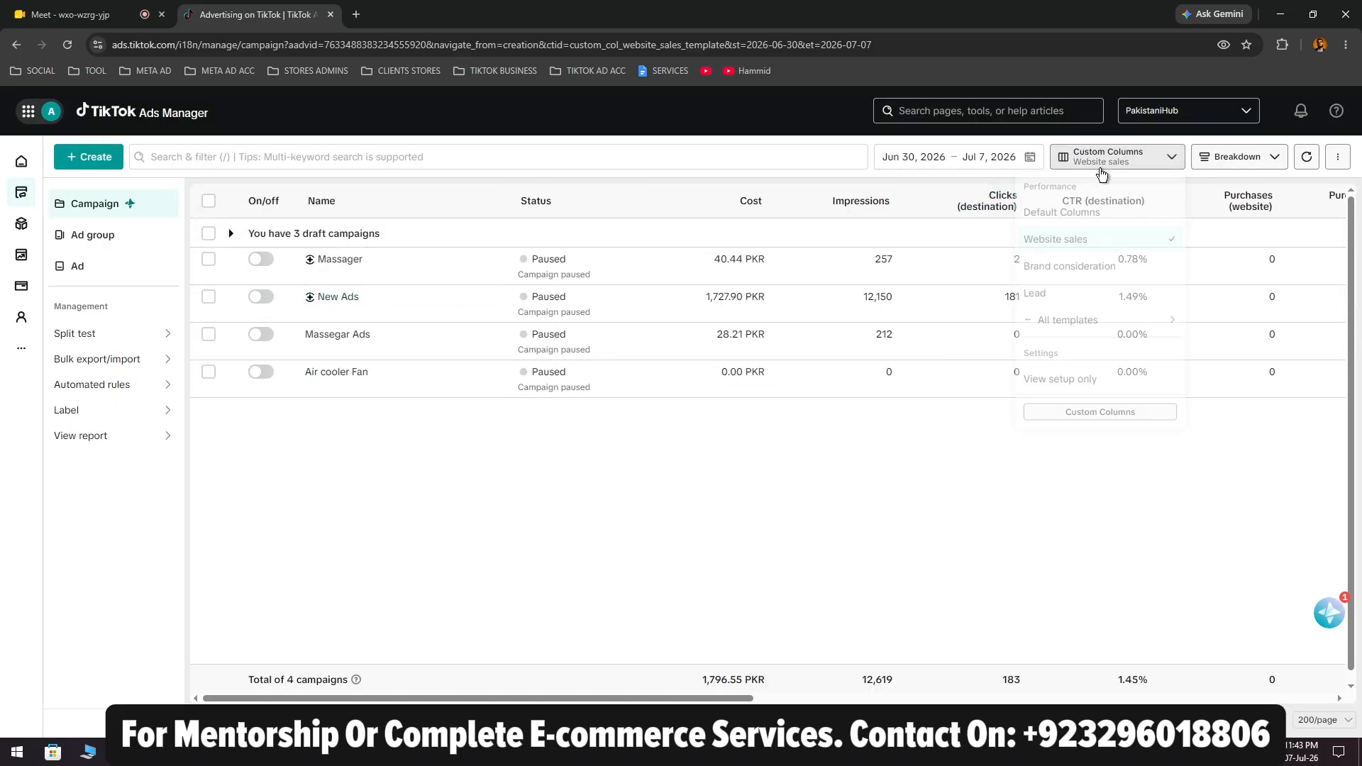
click(1080, 411)
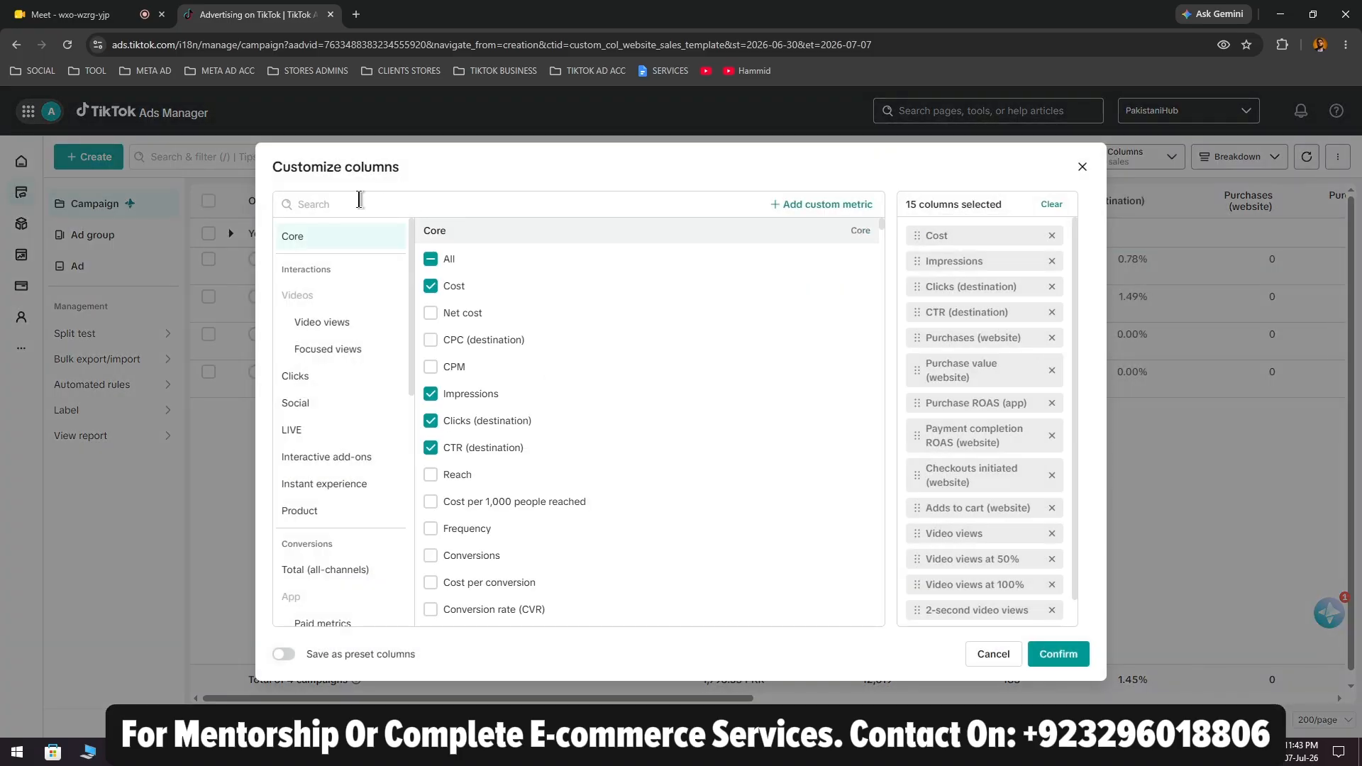
key(alt+Tab)
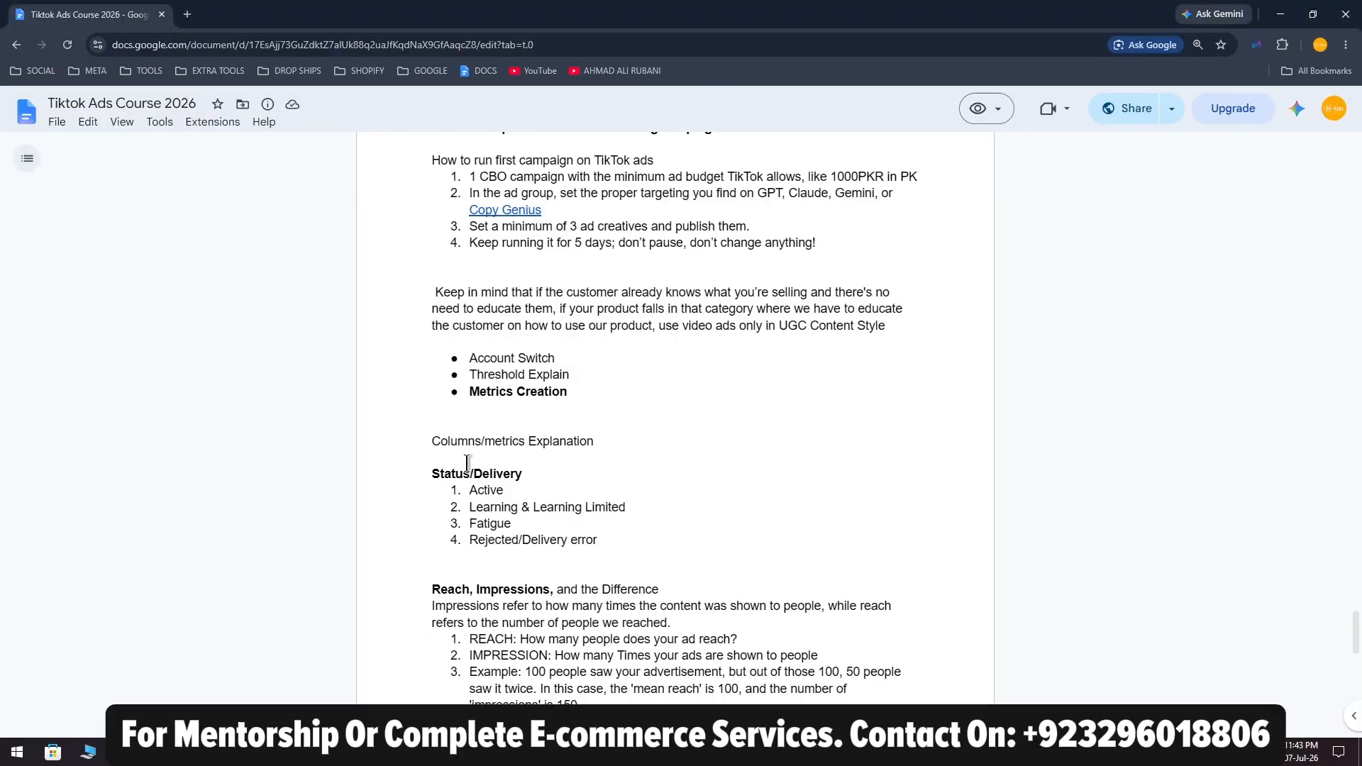
scroll(468, 369, down, 1)
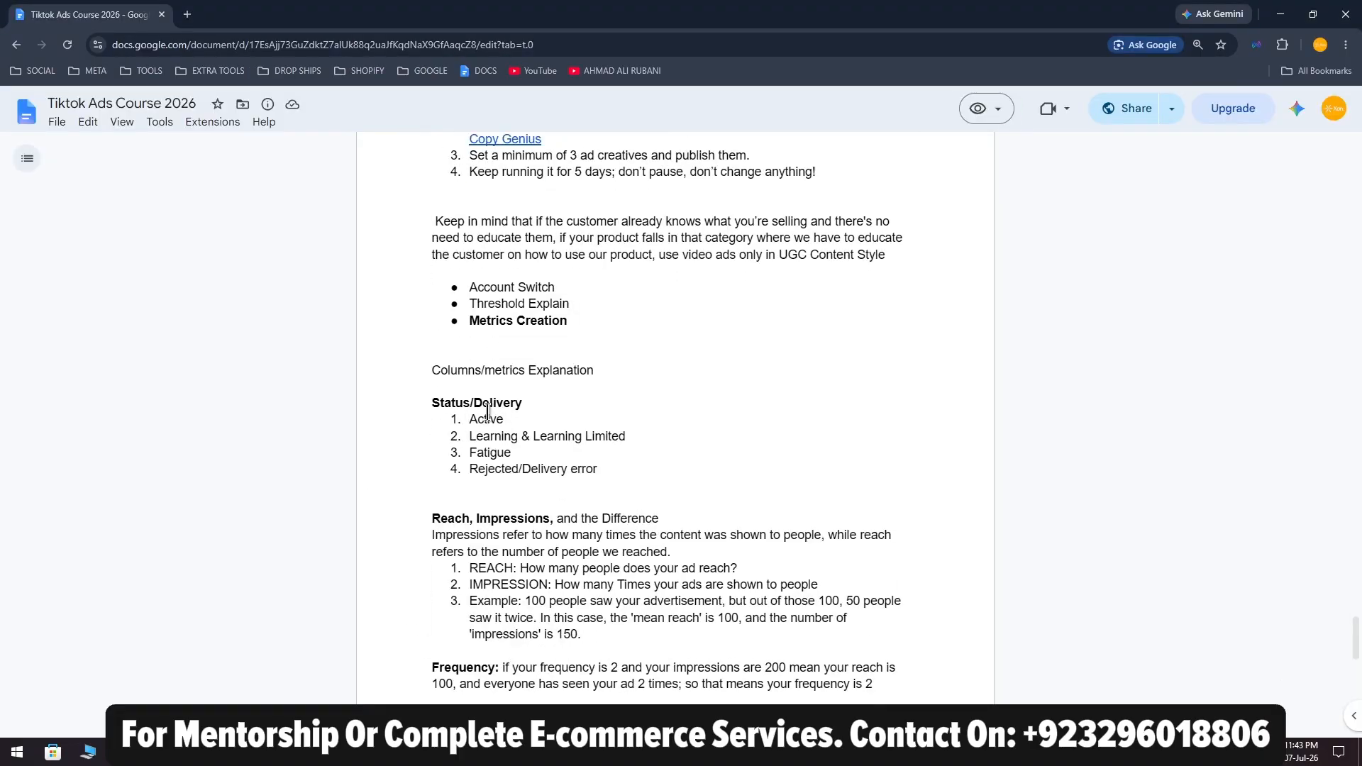
scroll(436, 397, down, 2)
key(alt+Tab)
Search the column metrics for "reach", "impres" and "fre" to examine the reach, impressions and frequency options
click(492, 206)
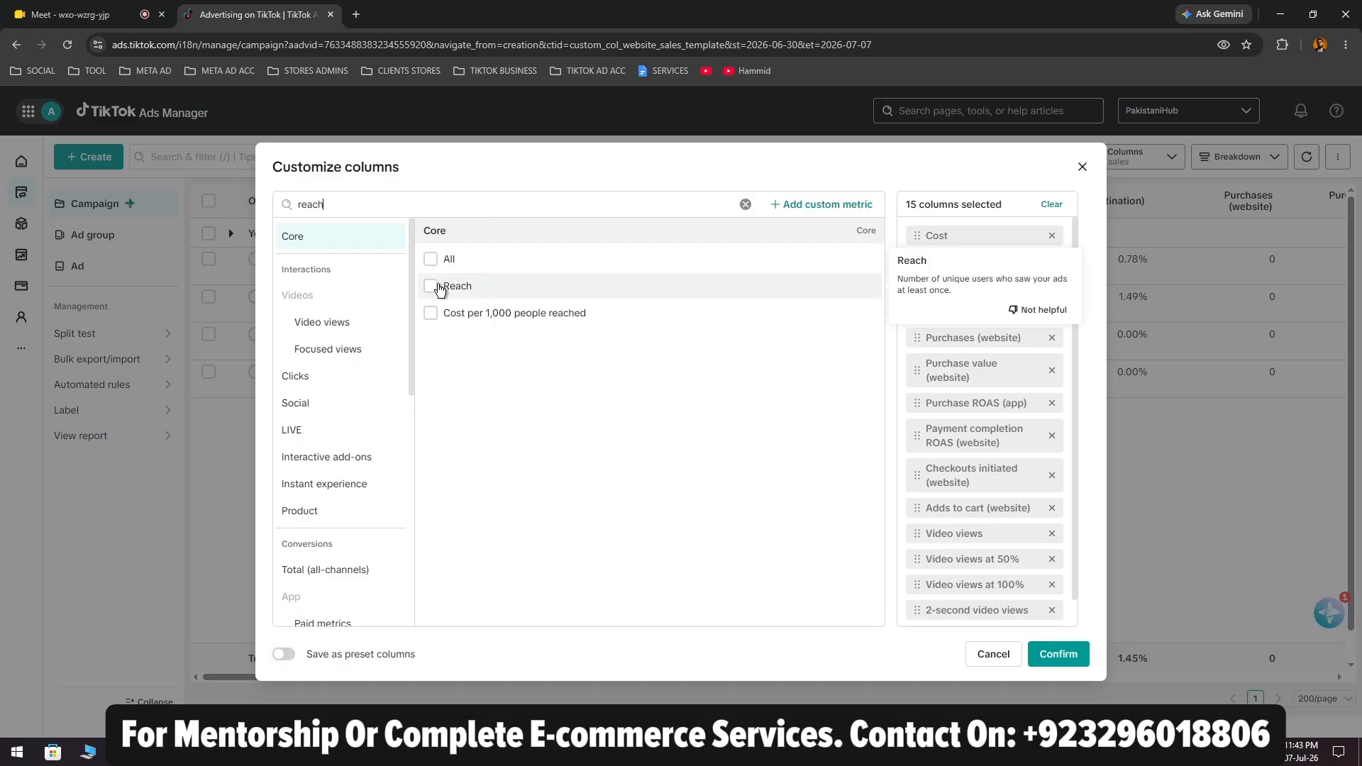
drag(419, 207, 242, 205)
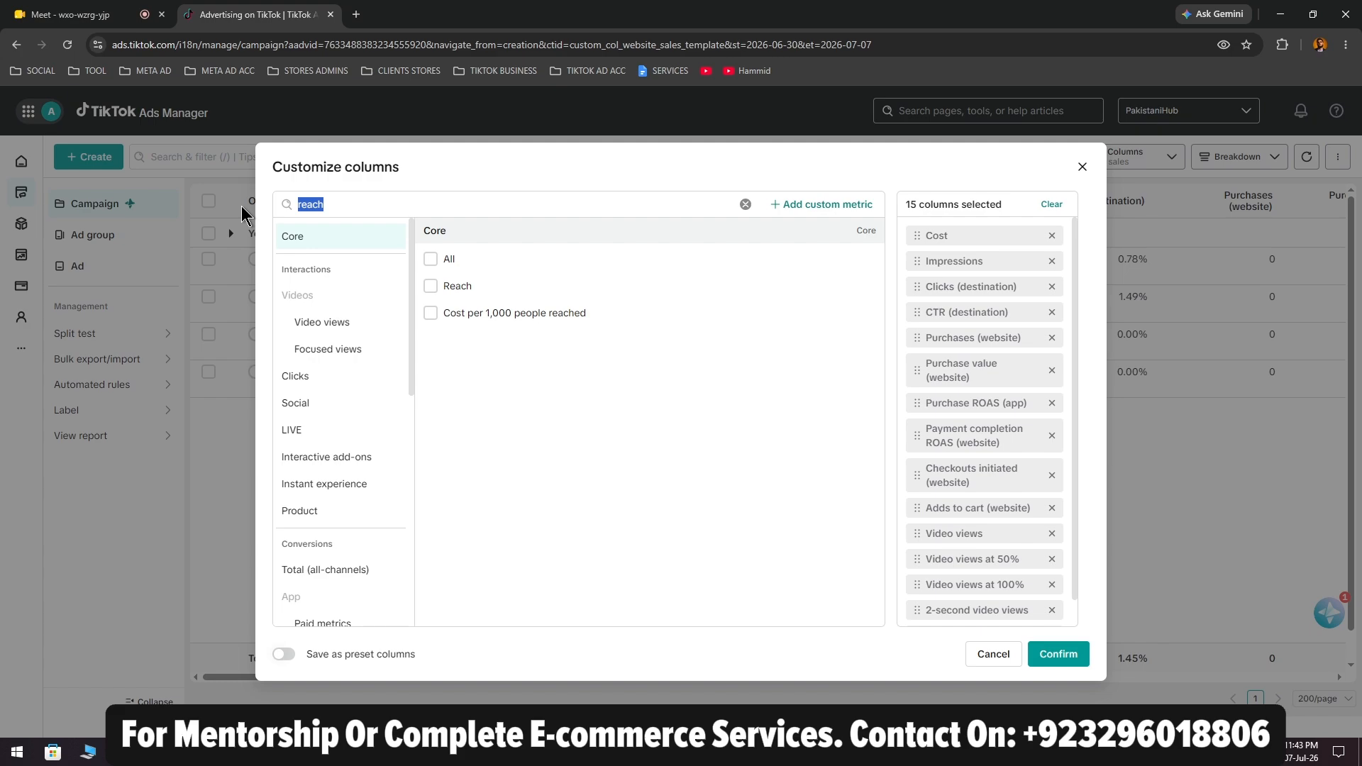
text(impr)
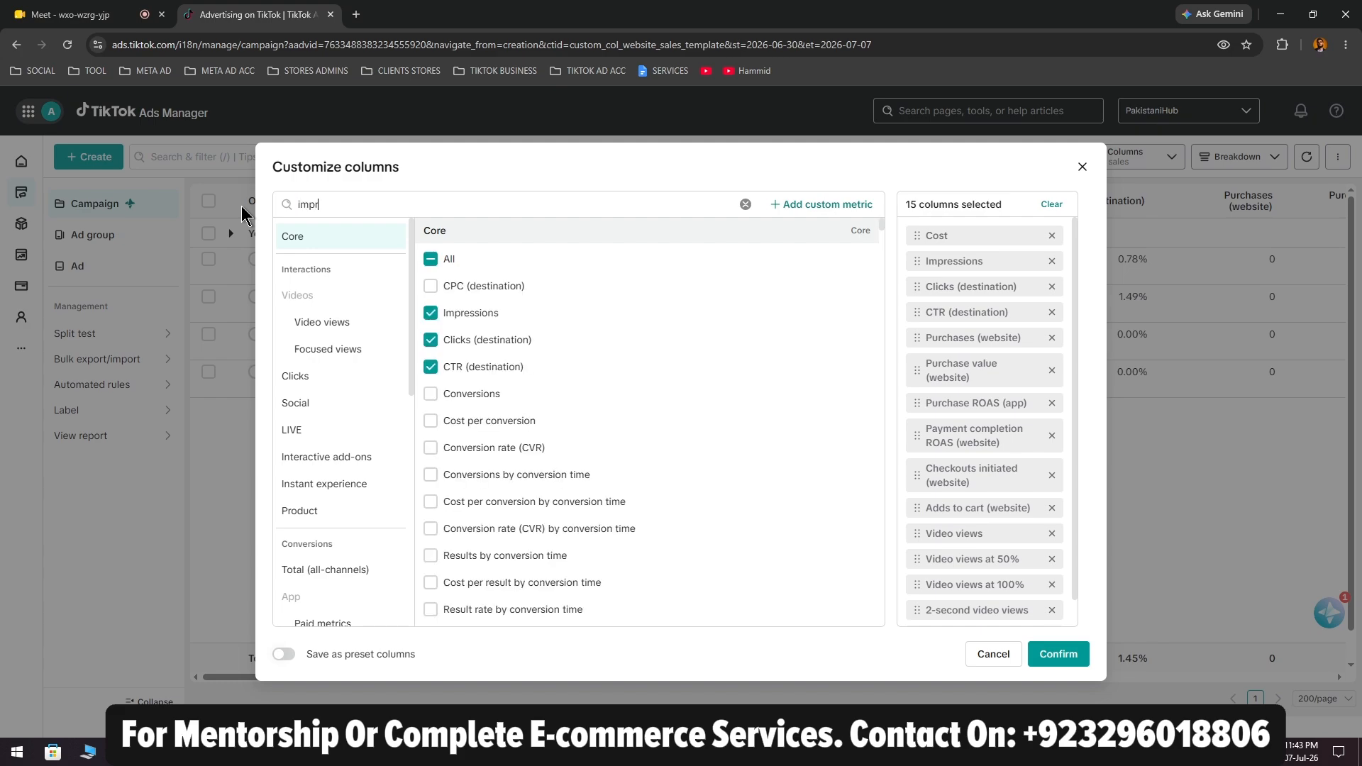
text(es)
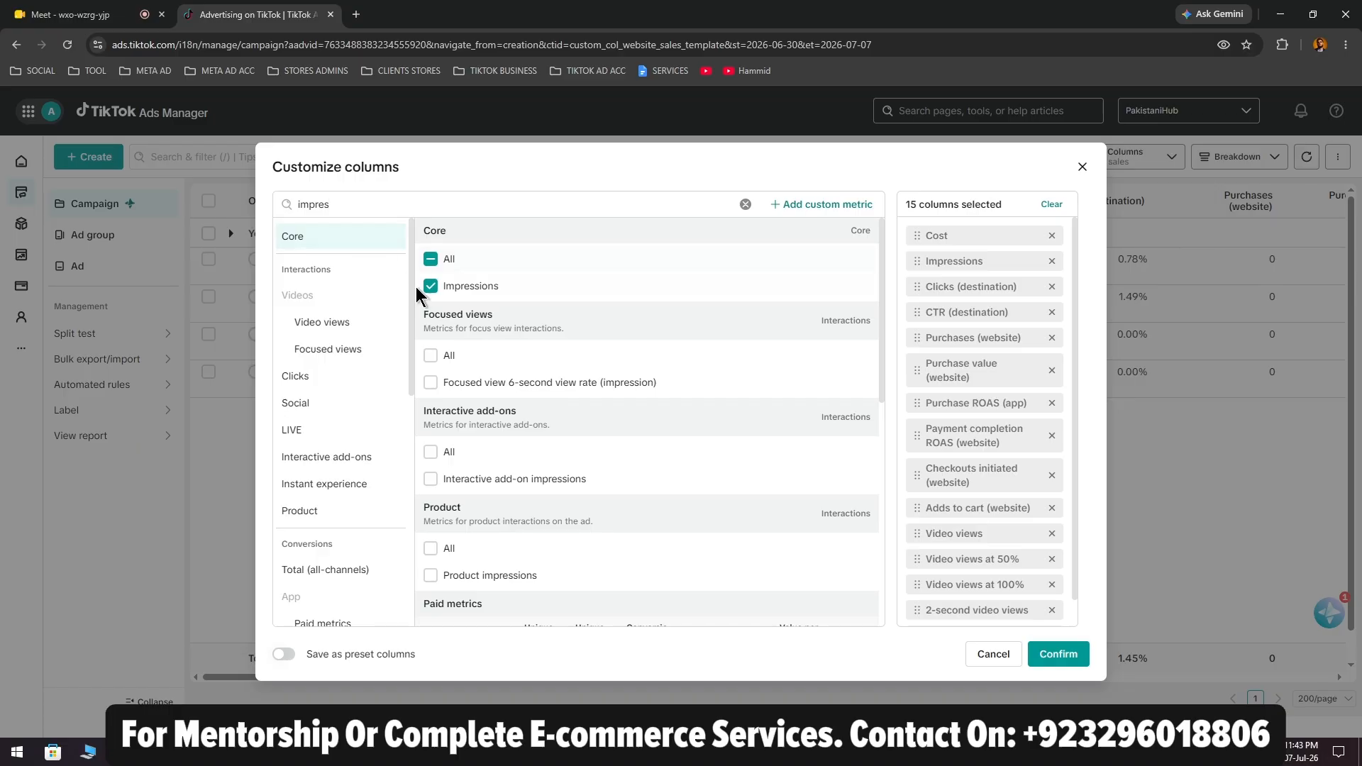
drag(369, 213, 264, 199)
key(BackSpace)
text(frea)
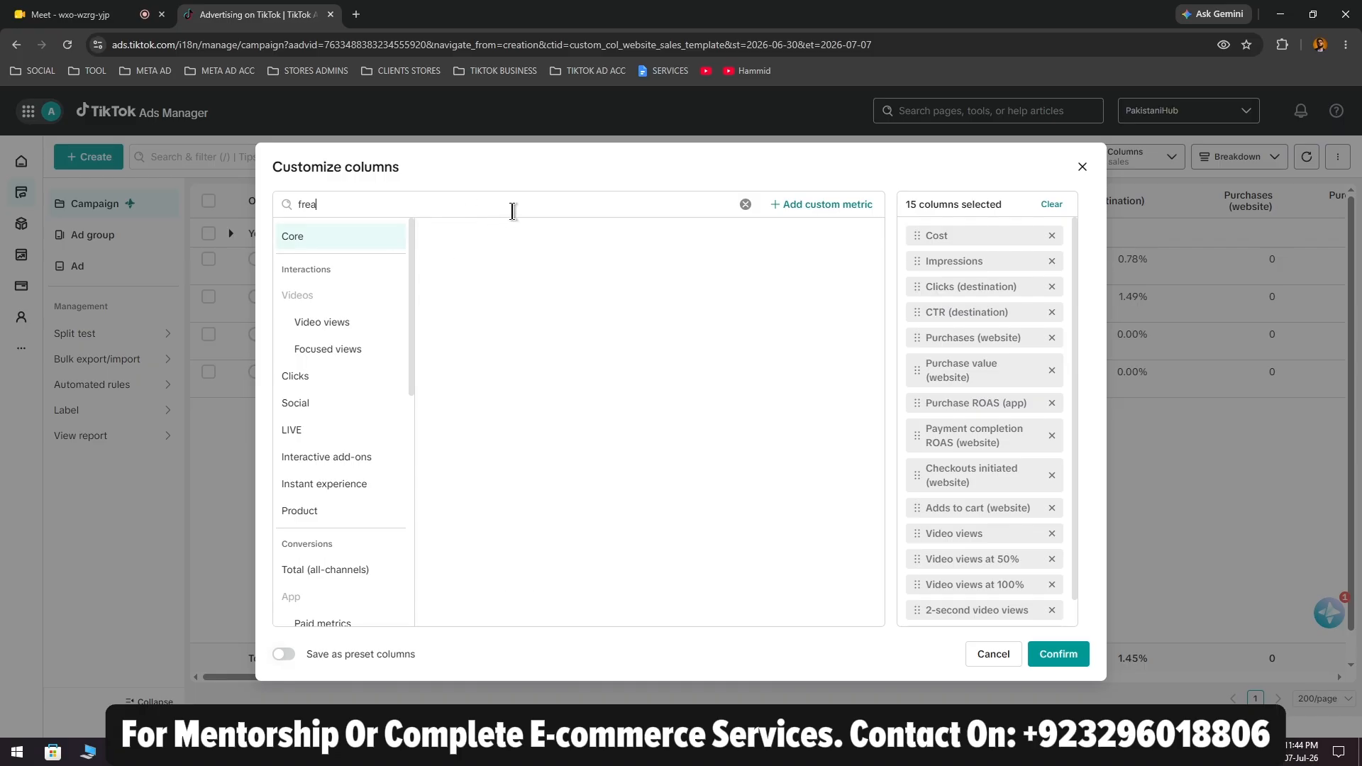
key(BackSpace)
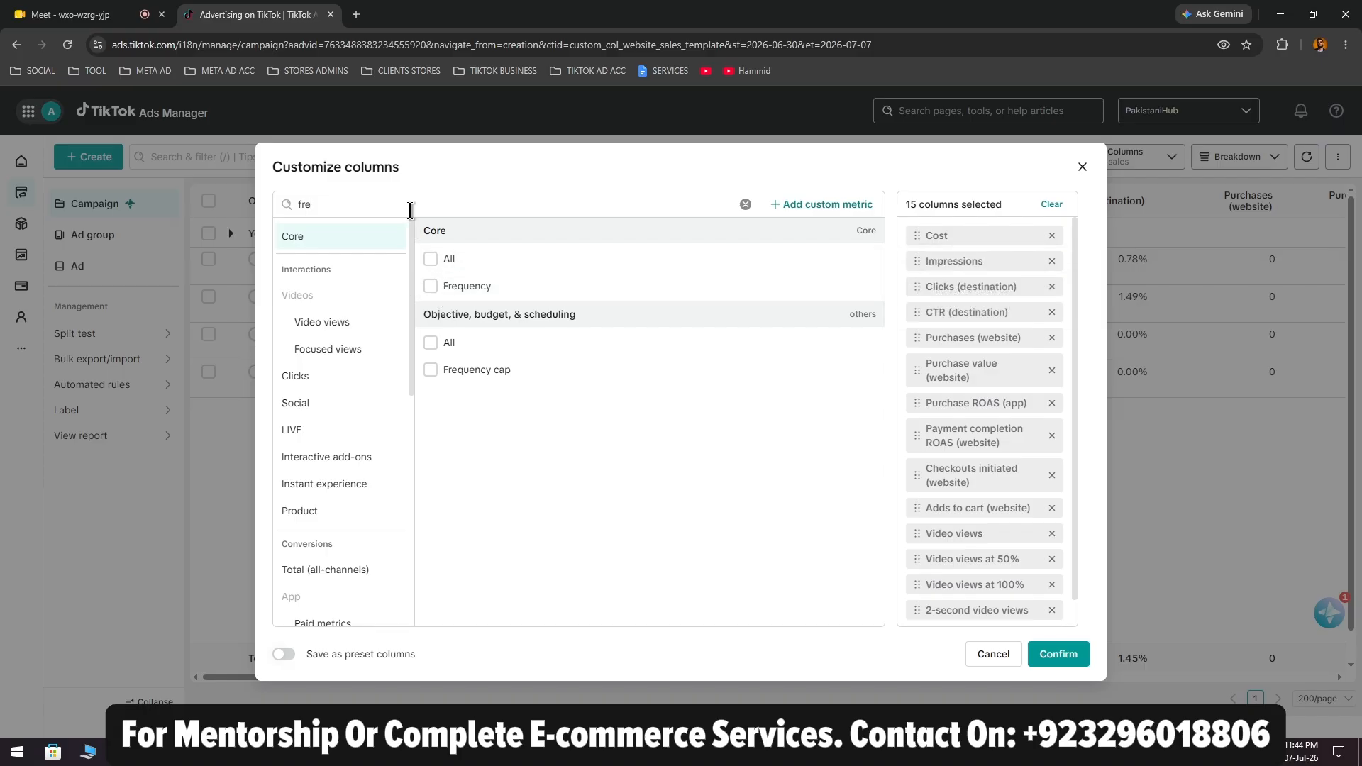
Search the column metrics for CPC and add CPC (destination) to the selected columns
drag(404, 204, 237, 209)
key(BackSpace)
text(C)
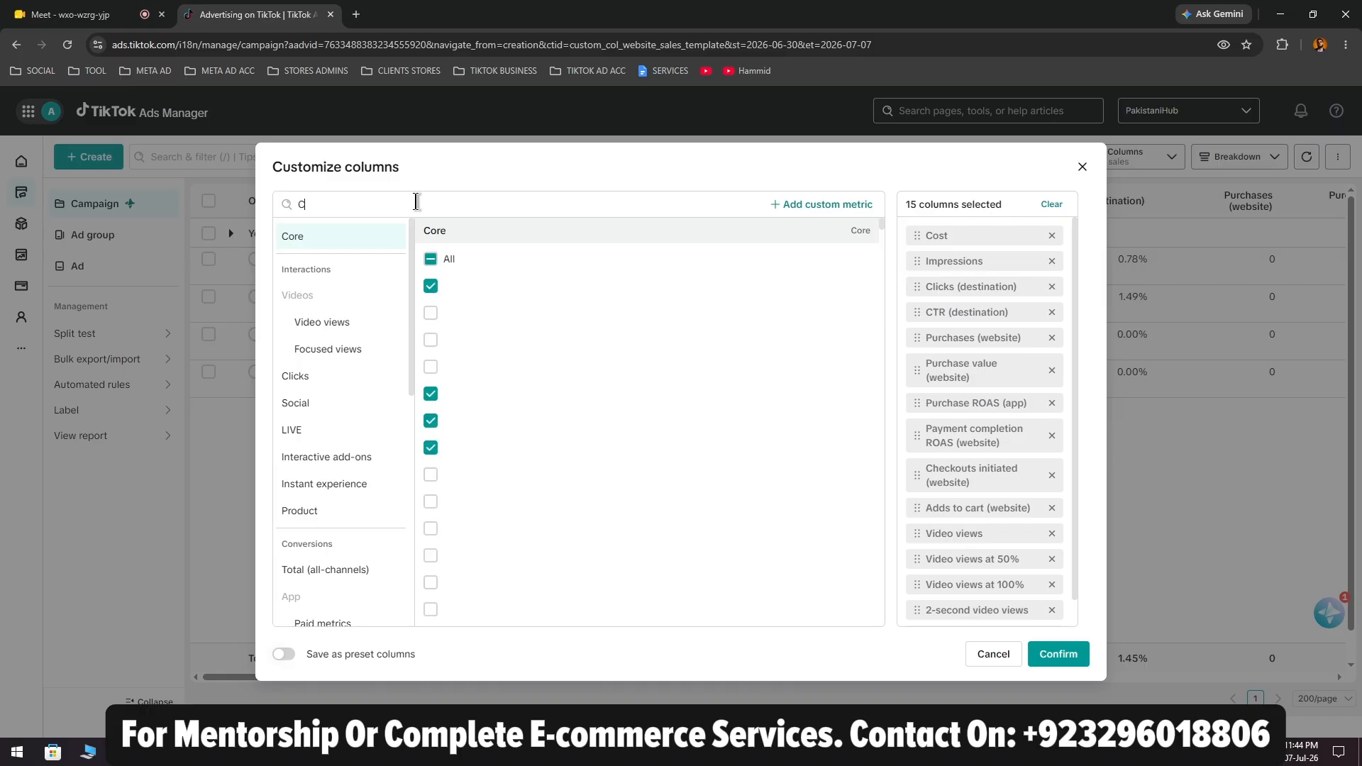
text(PC)
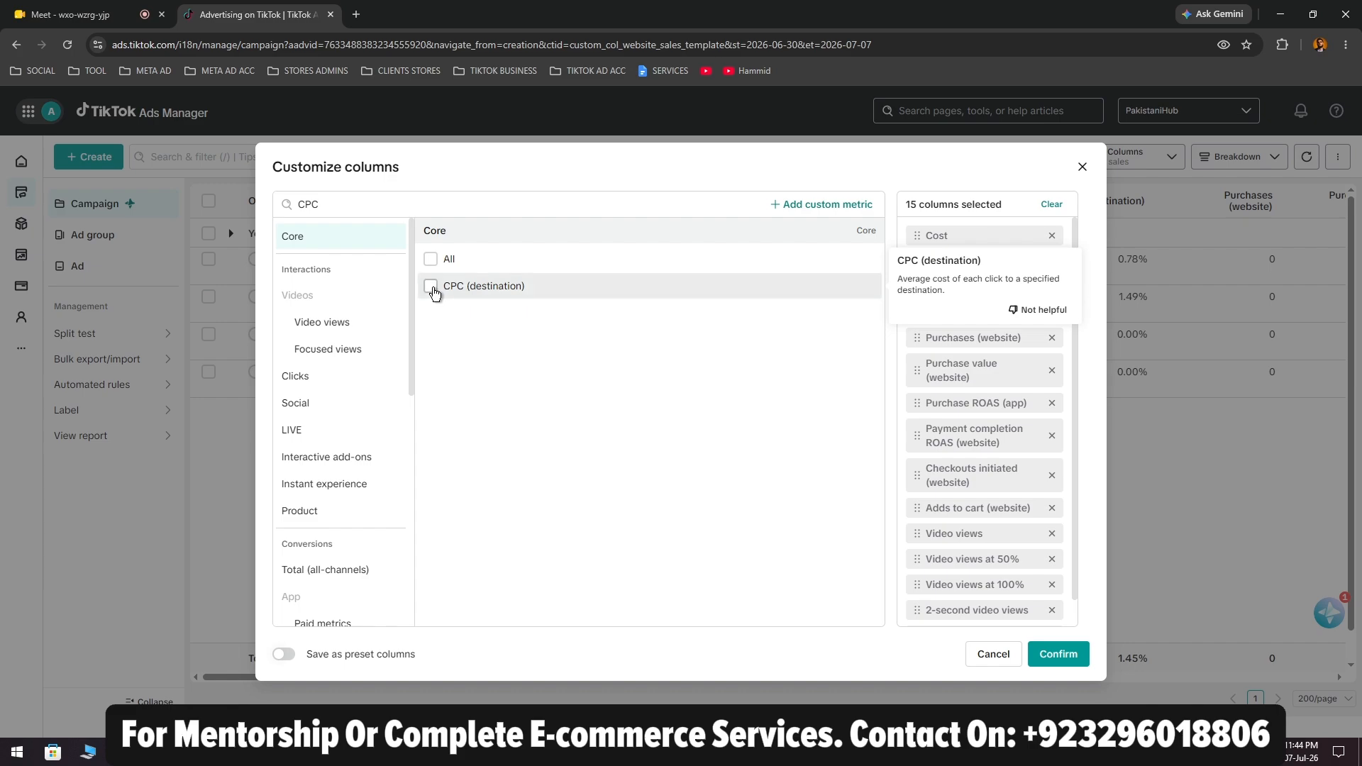
click(432, 288)
Search the column metrics for "cTR" and "add" to examine the click-through rate and add-to-cart options
double_click(433, 202)
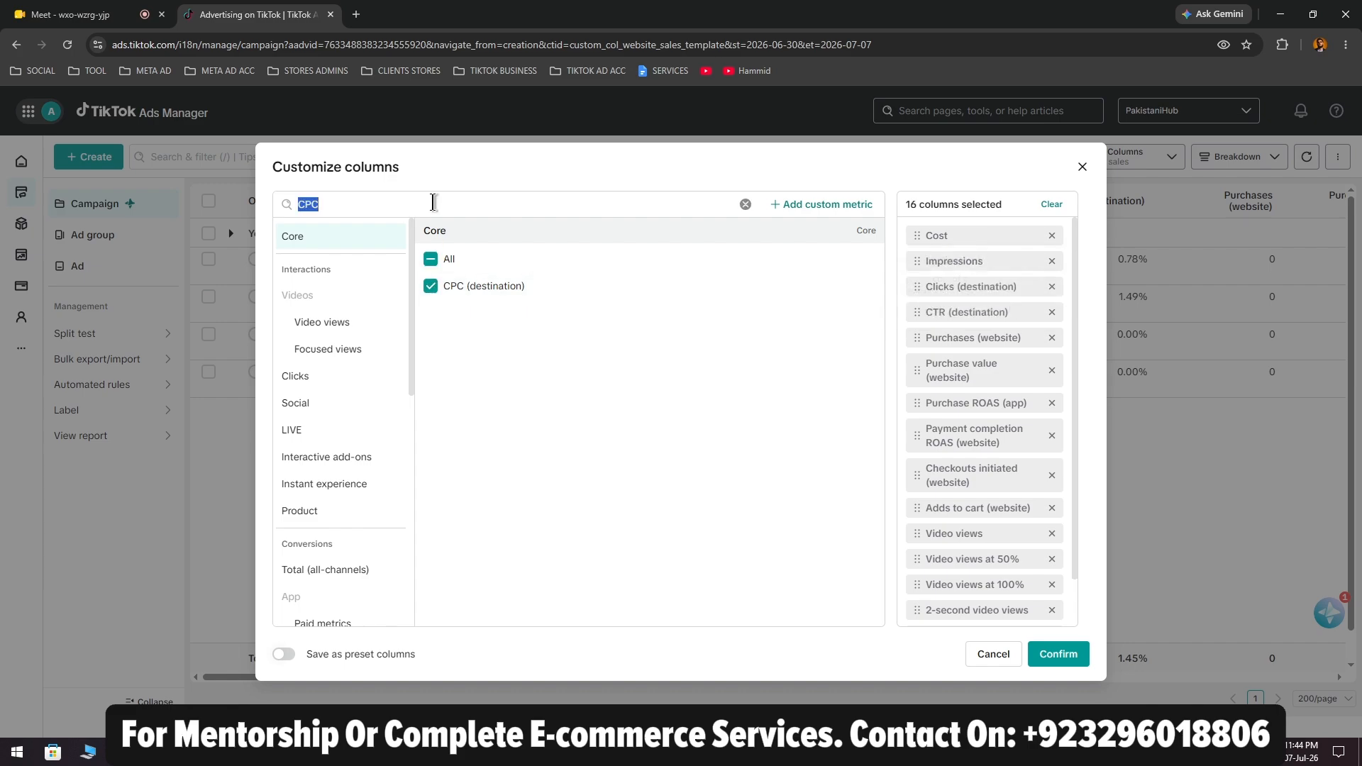
text(cTR)
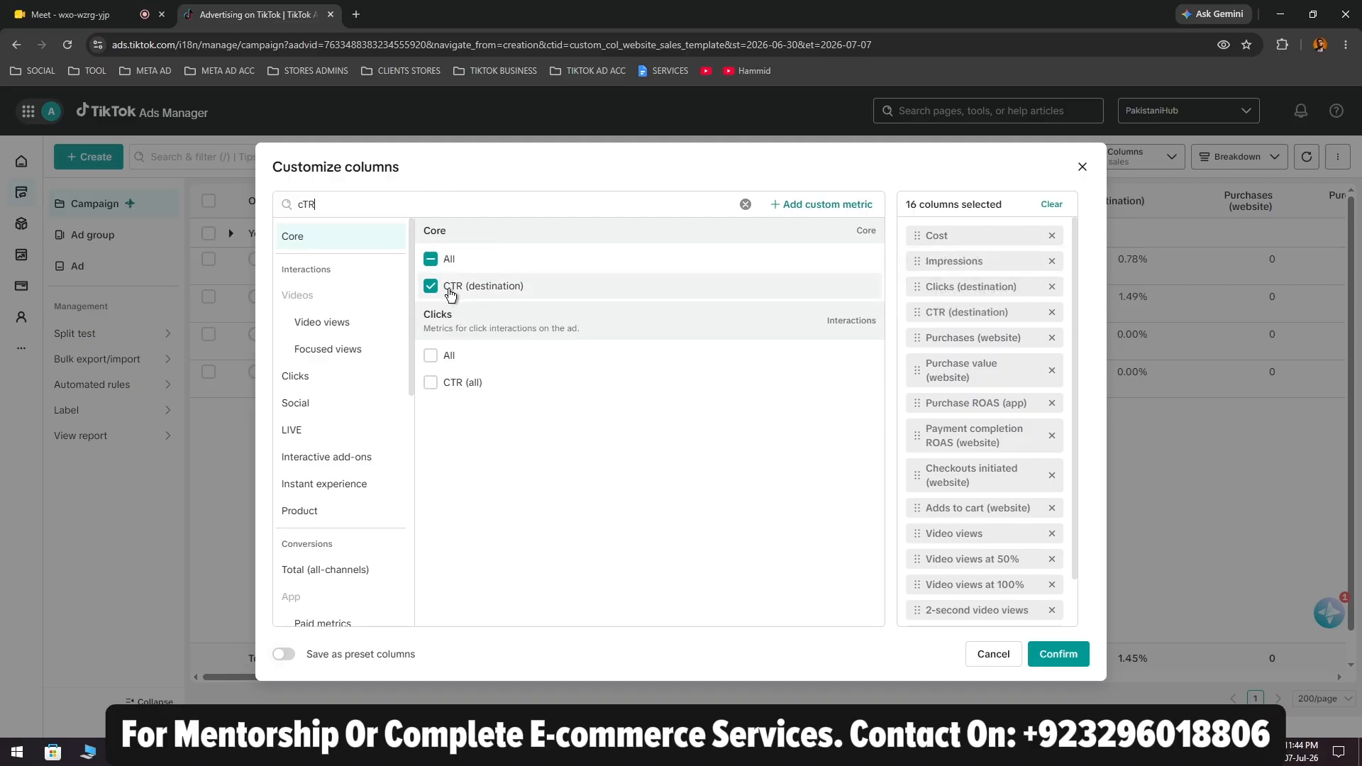
double_click(324, 202)
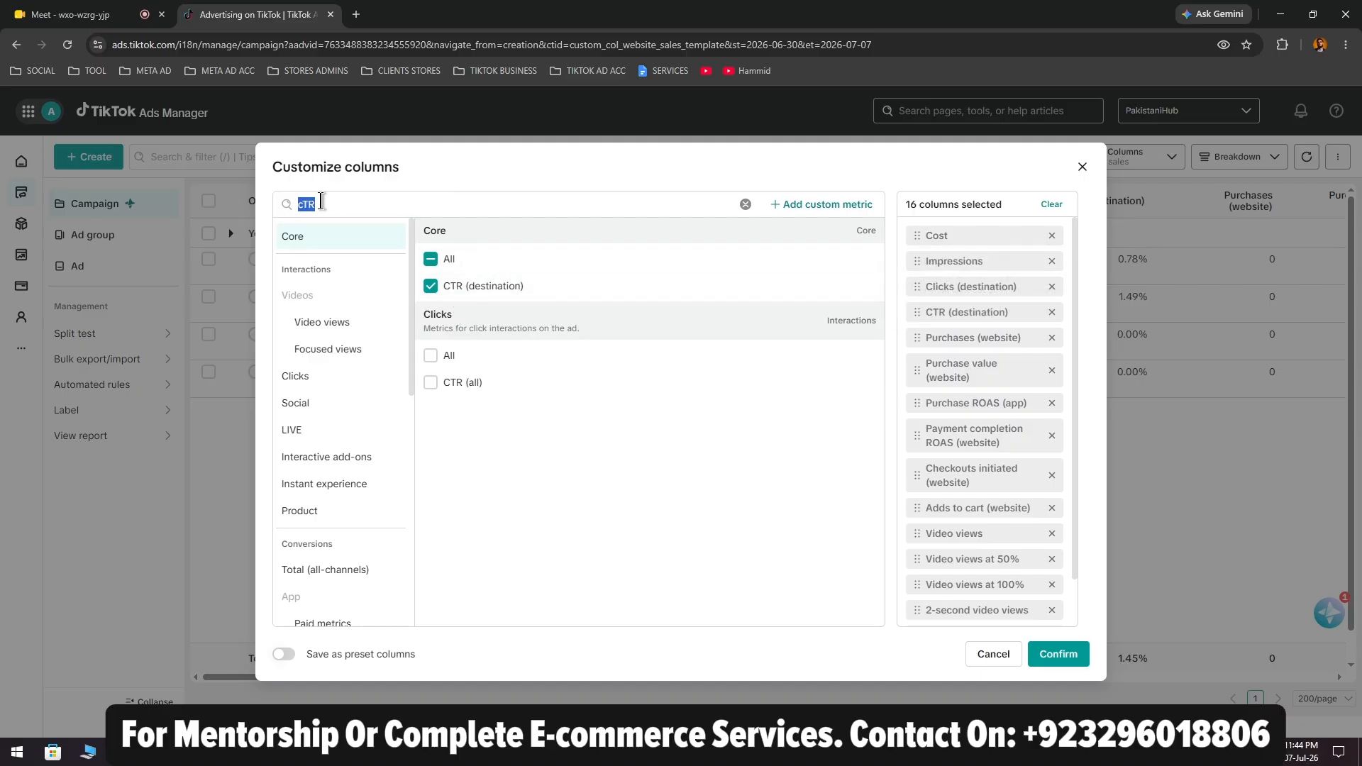
key(BackSpace)
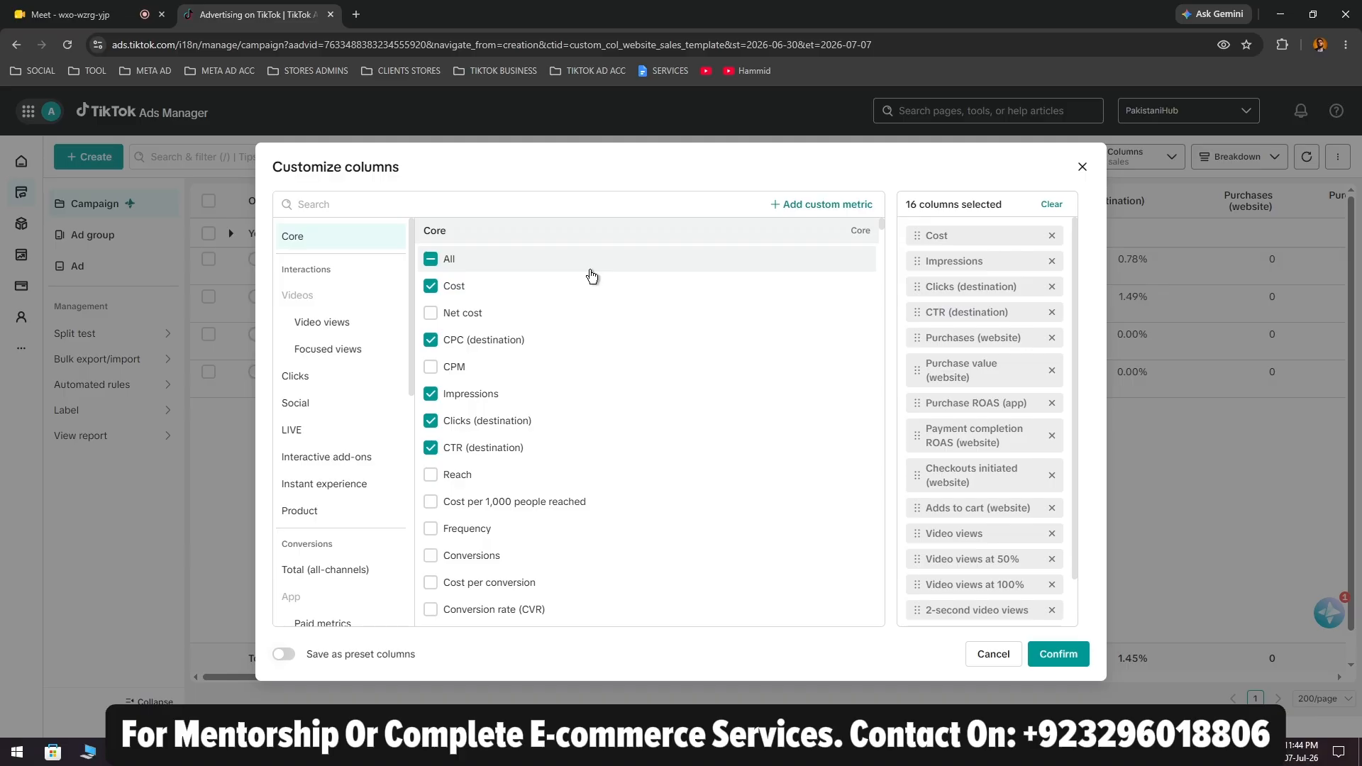
text(add)
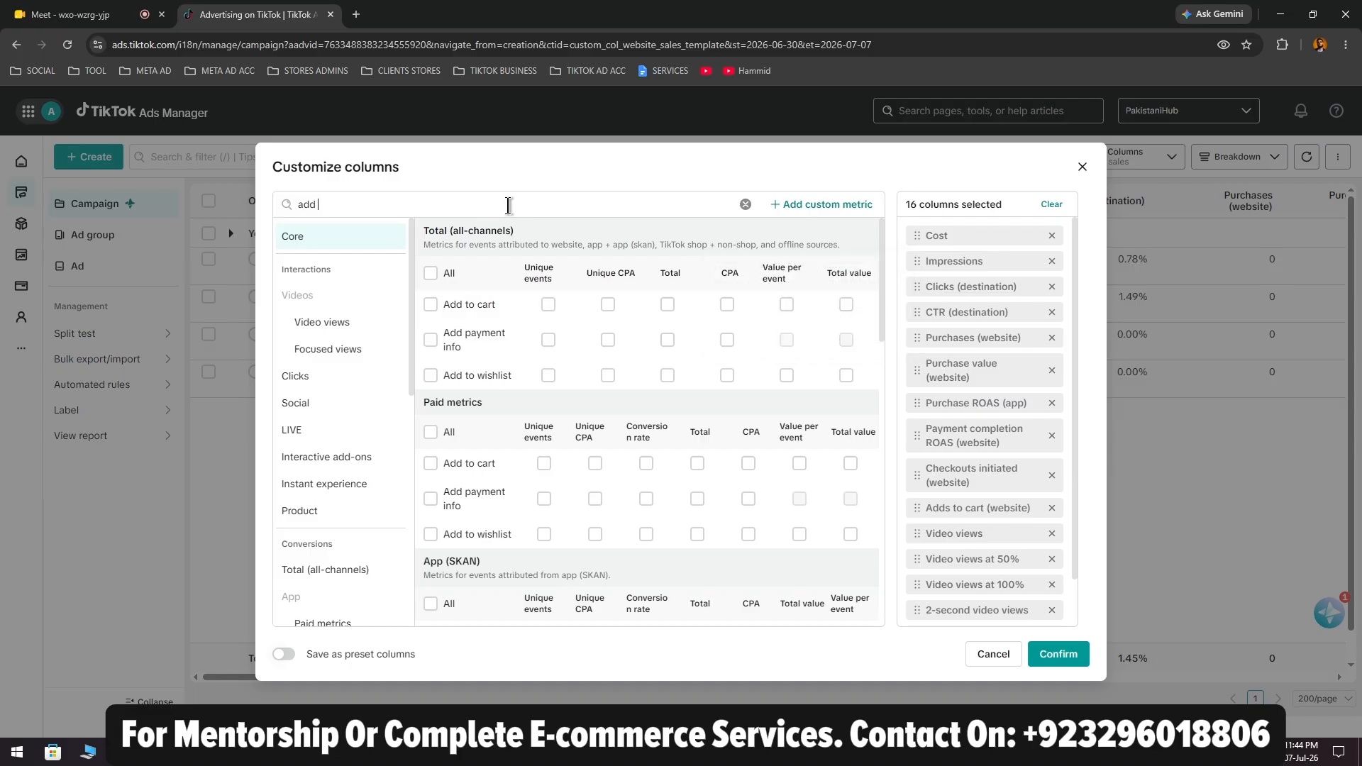
Search the column metrics for "initi", "purchase" and "results" to examine the checkout, purchase and results options
double_click(508, 205)
text(i)
text(niti)
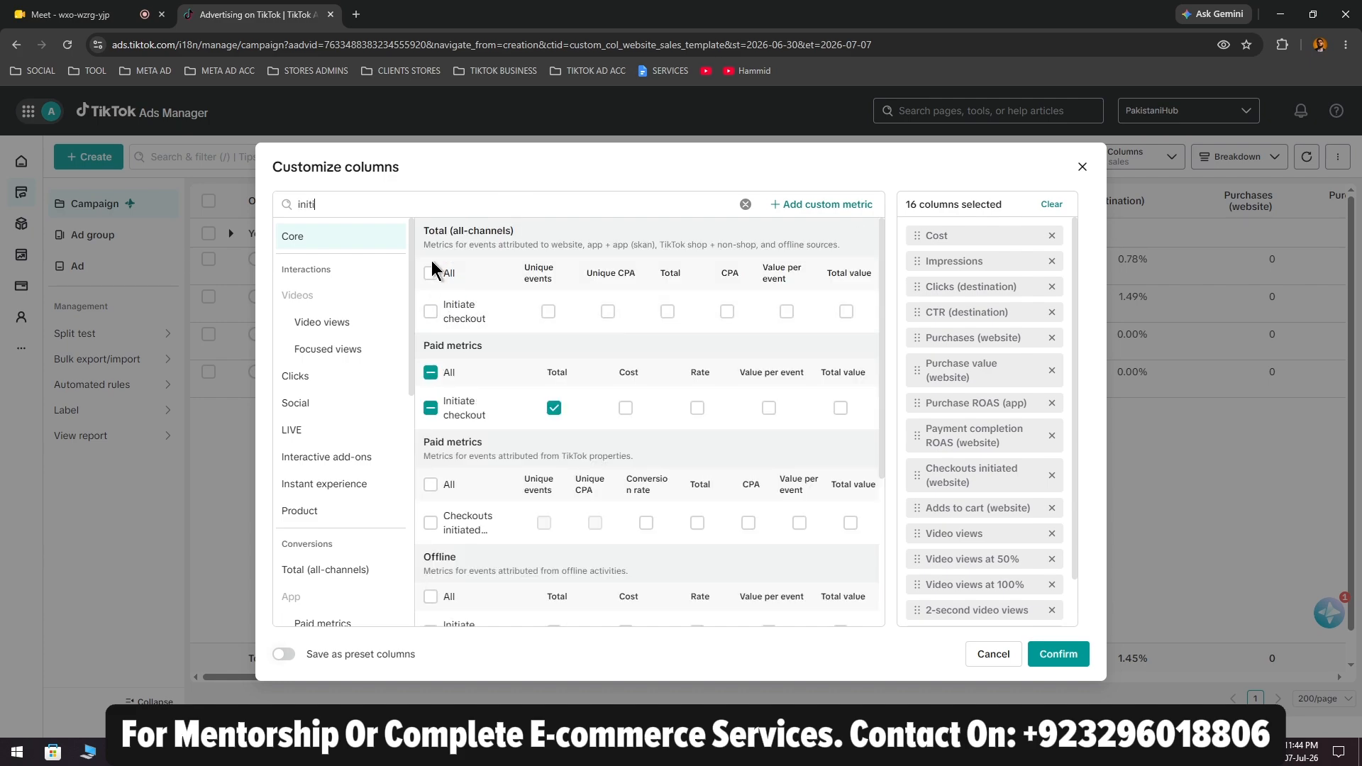
double_click(572, 205)
text(purchase)
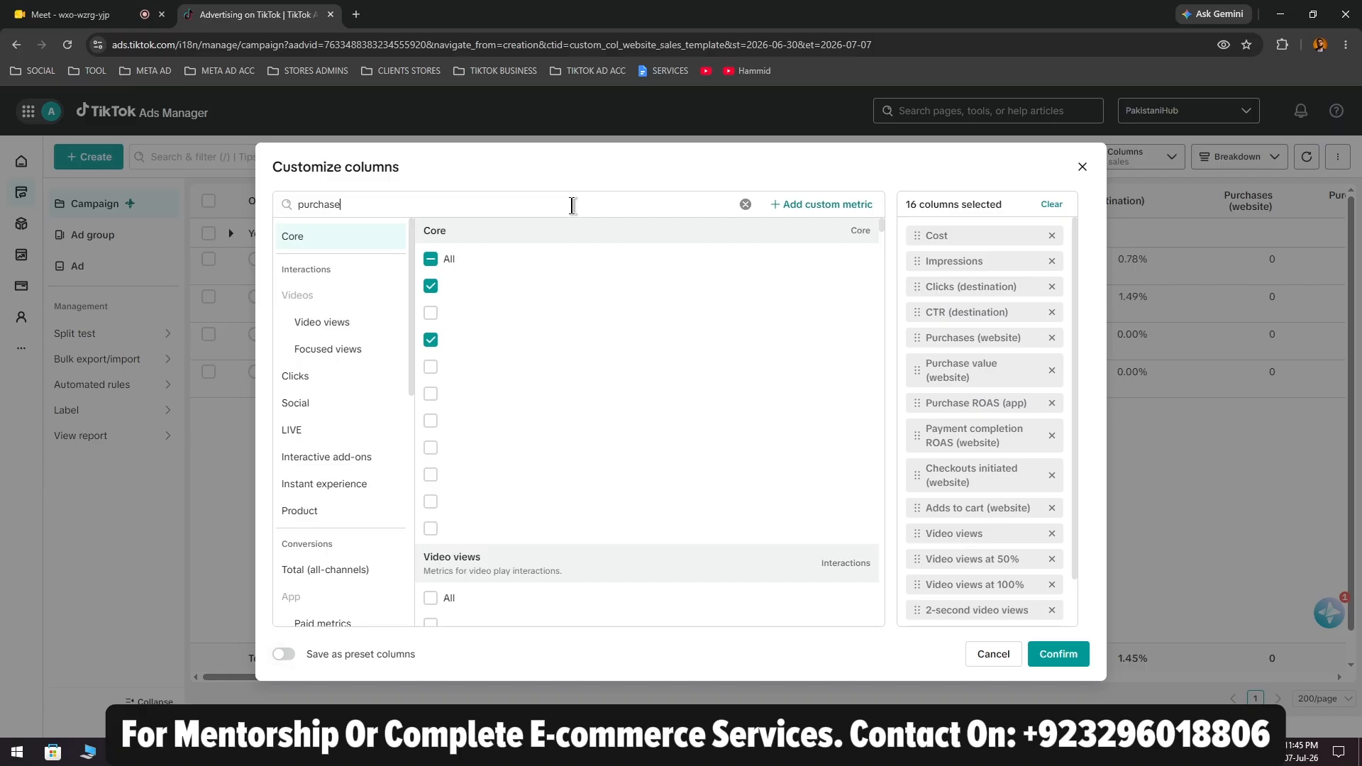
drag(403, 204, 161, 213)
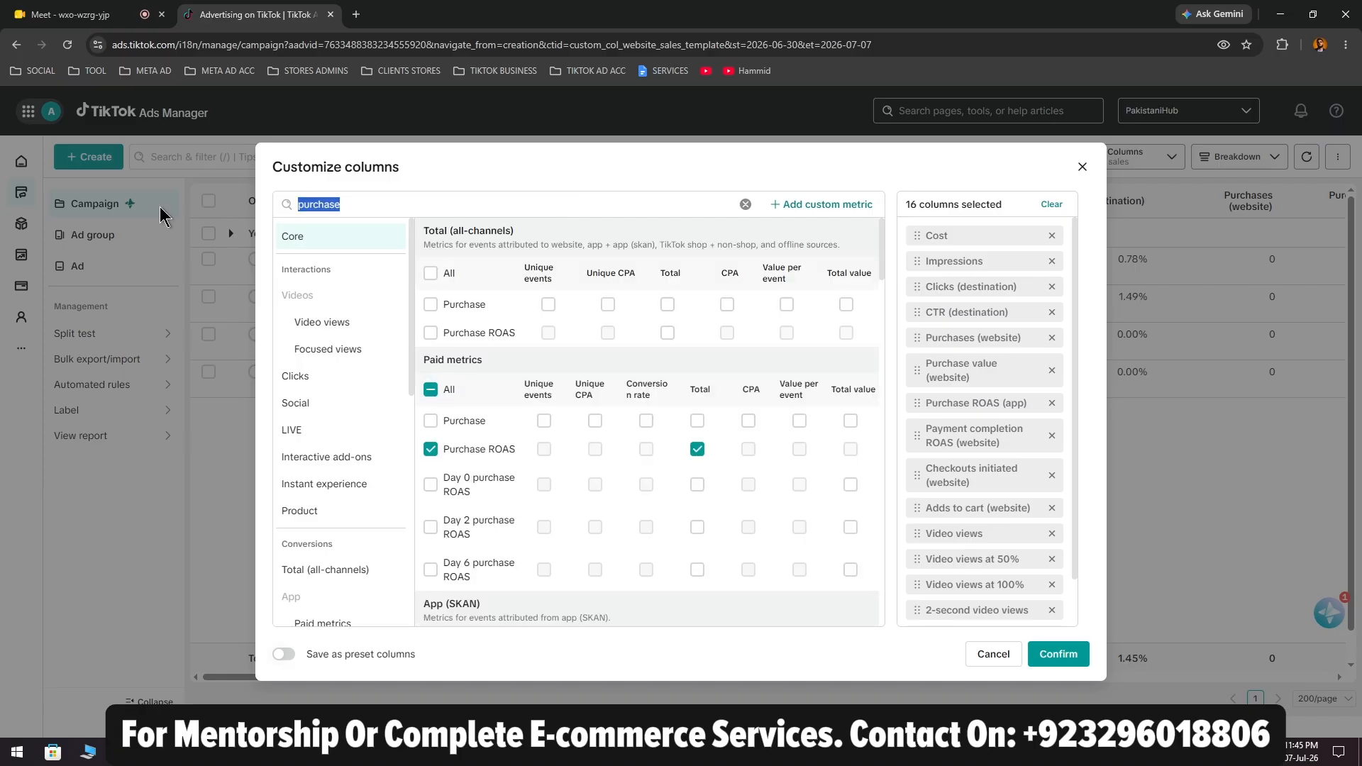
text(results)
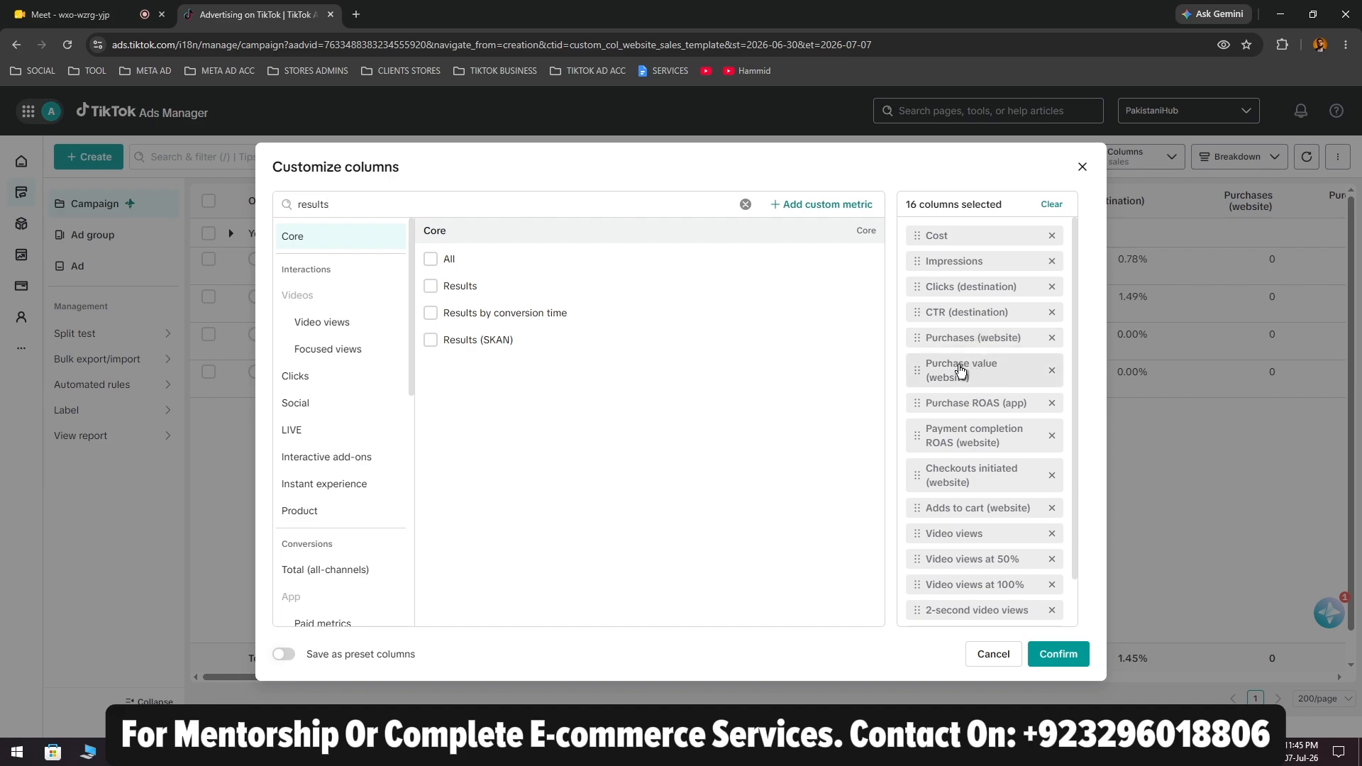
Remove Purchase ROAS (app) from the selected columns and add the all-channels total Purchase ROAS metric instead
scroll(1073, 363, down, 1)
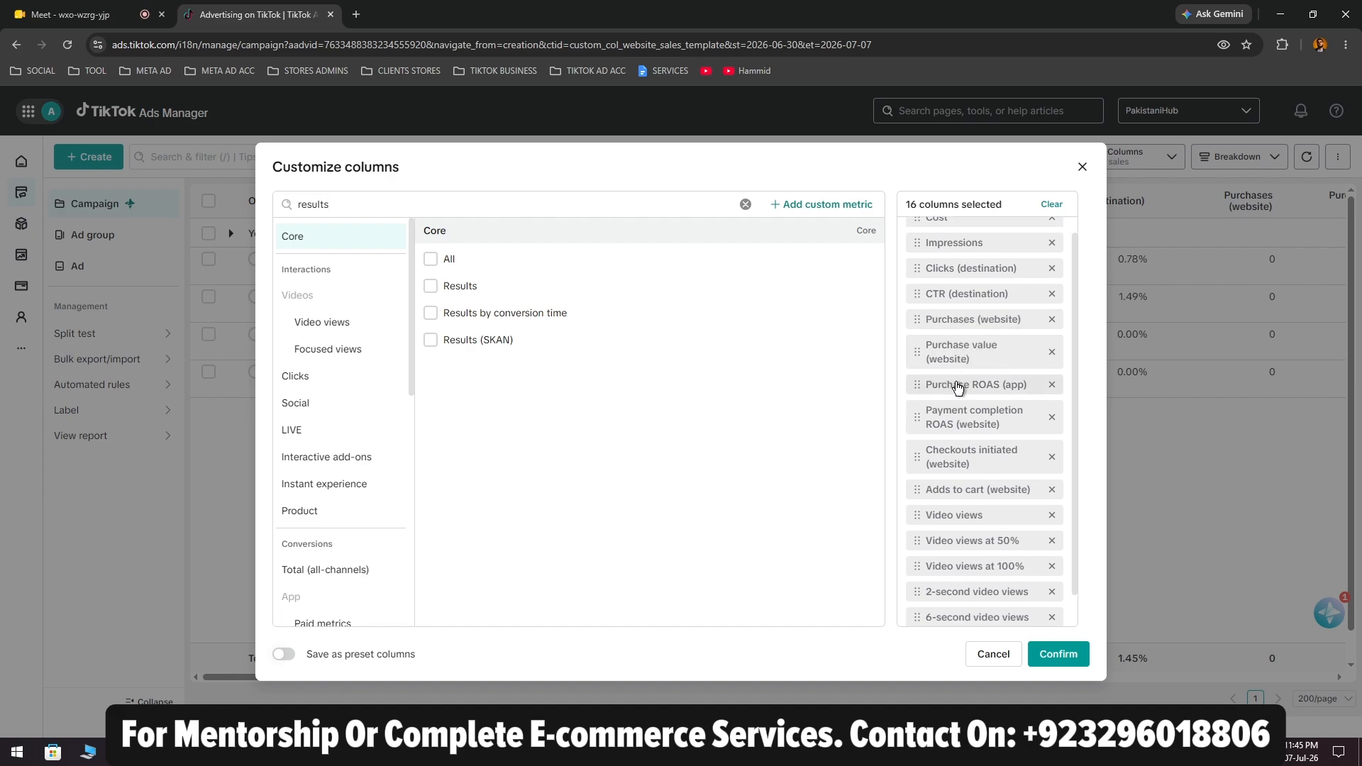
click(1052, 387)
double_click(494, 205)
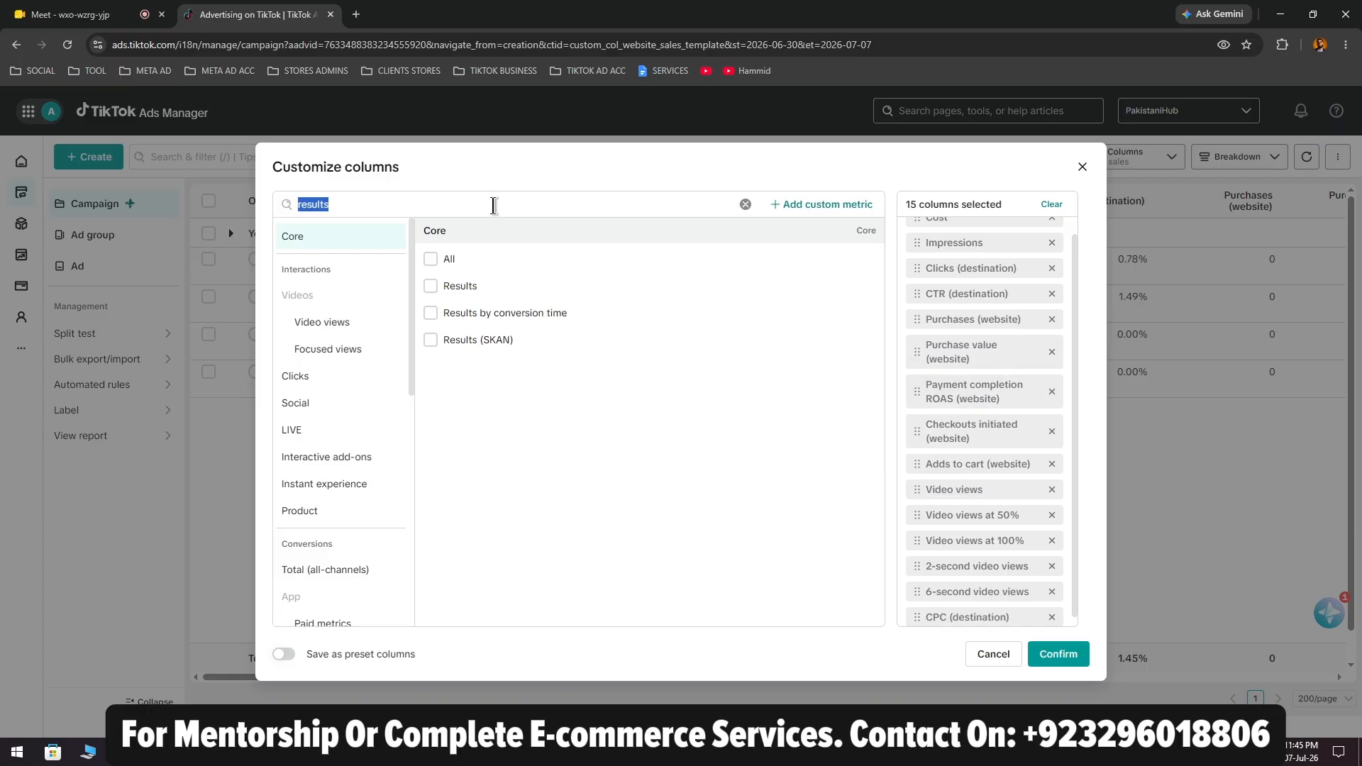
text(purcja)
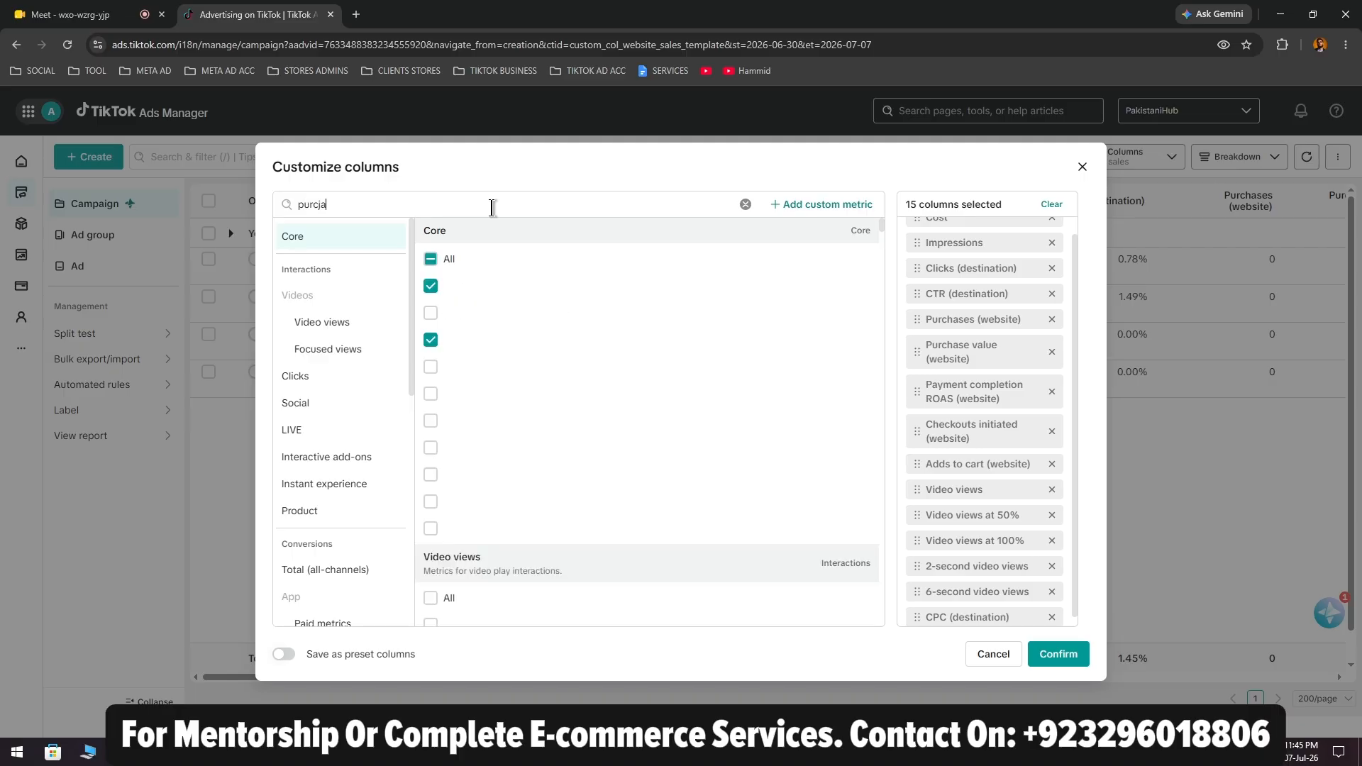
key(BackSpace)
key(BackSpace)
key(BackSpace)
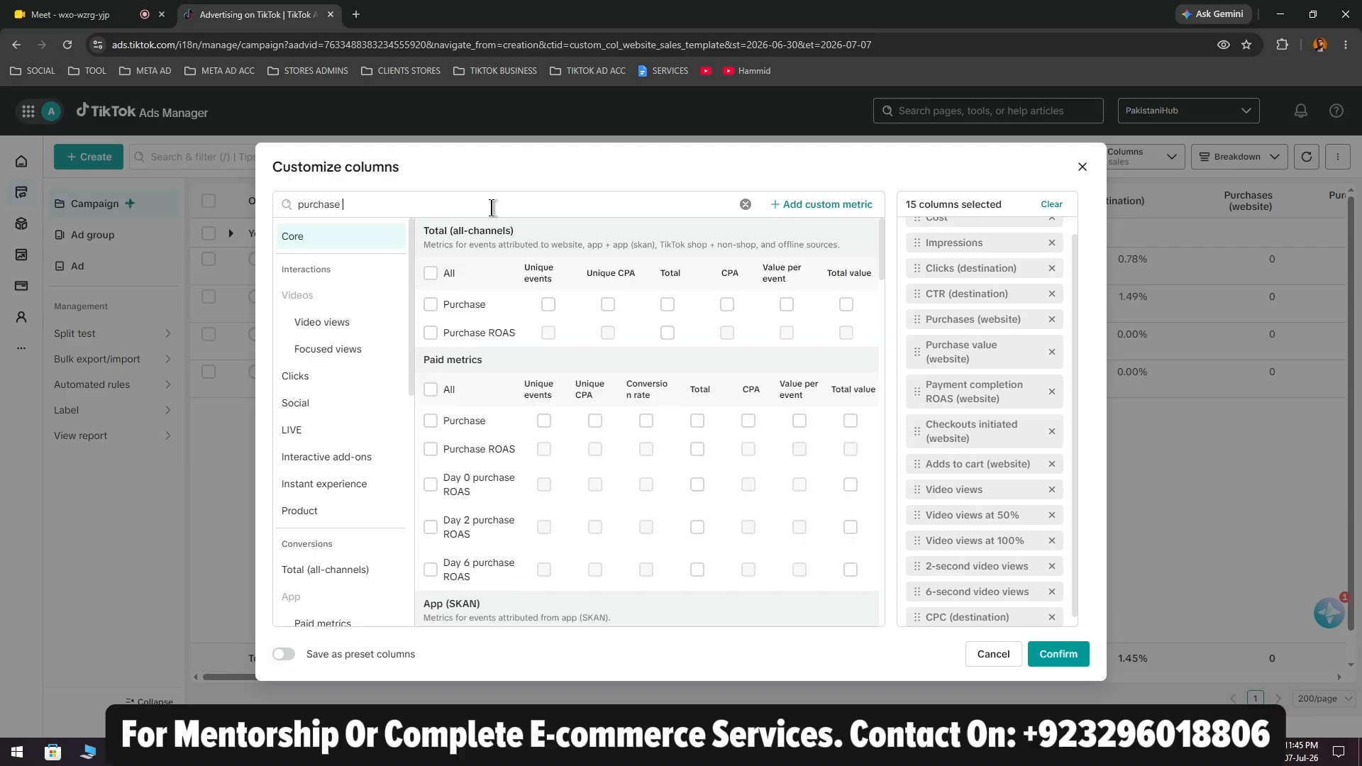
text(chase ROAS)
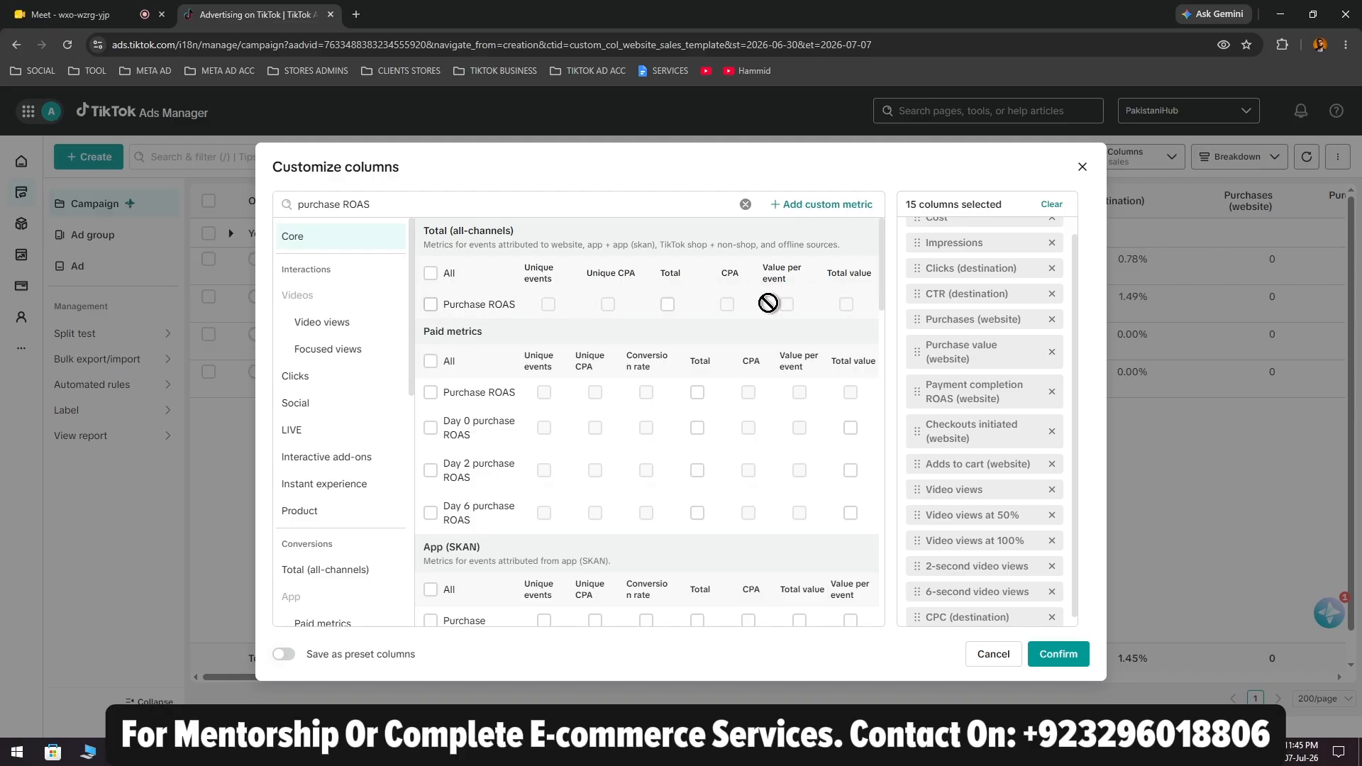
click(430, 305)
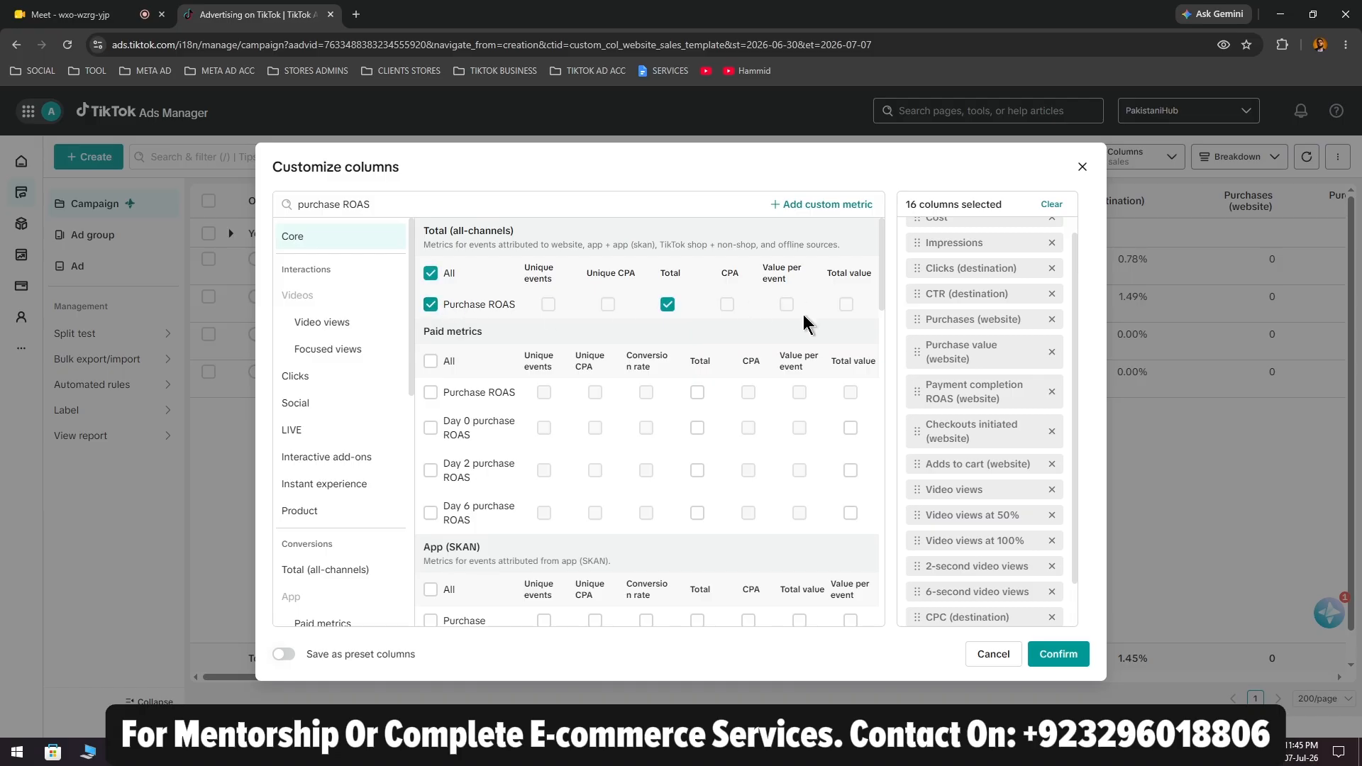
scroll(993, 497, down, 2)
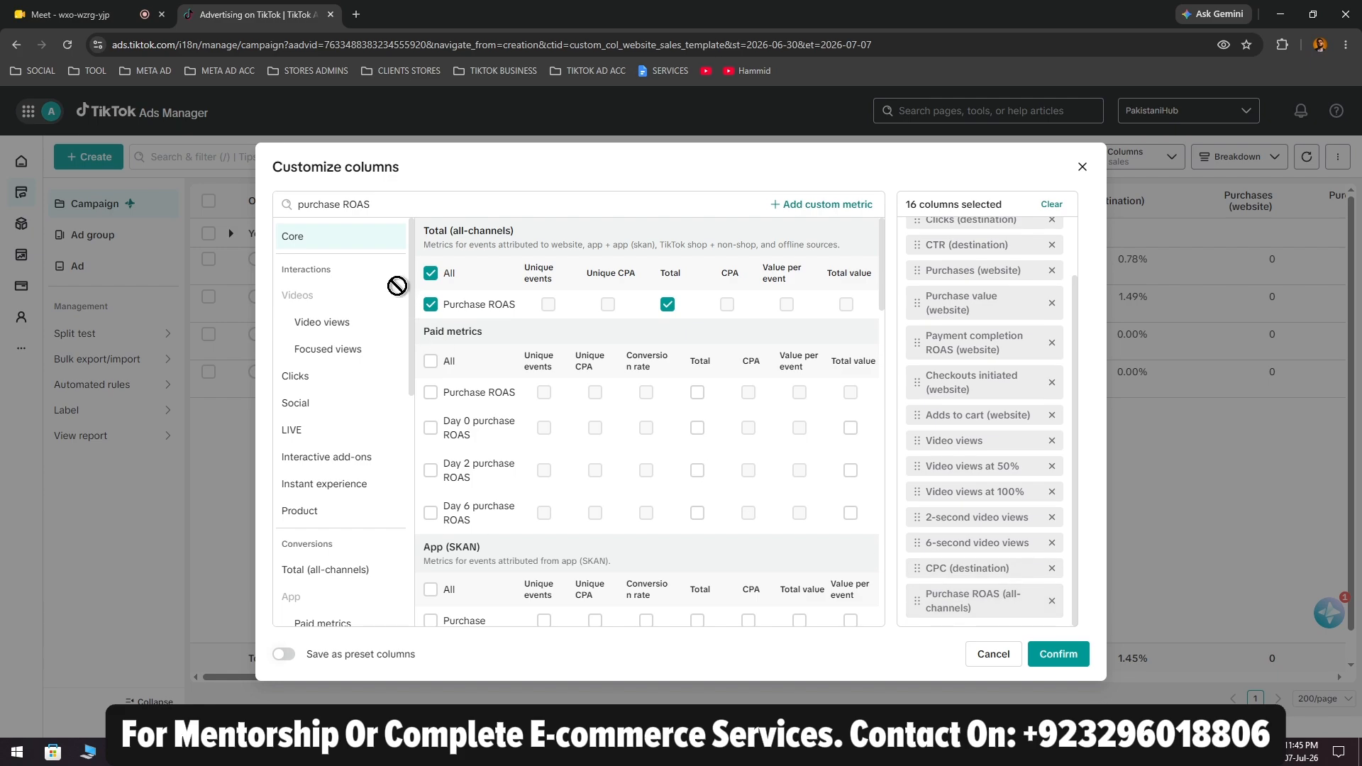
Remove Video views, Video views at 50% and 6-second video views from the selected columns
triple_click(395, 205)
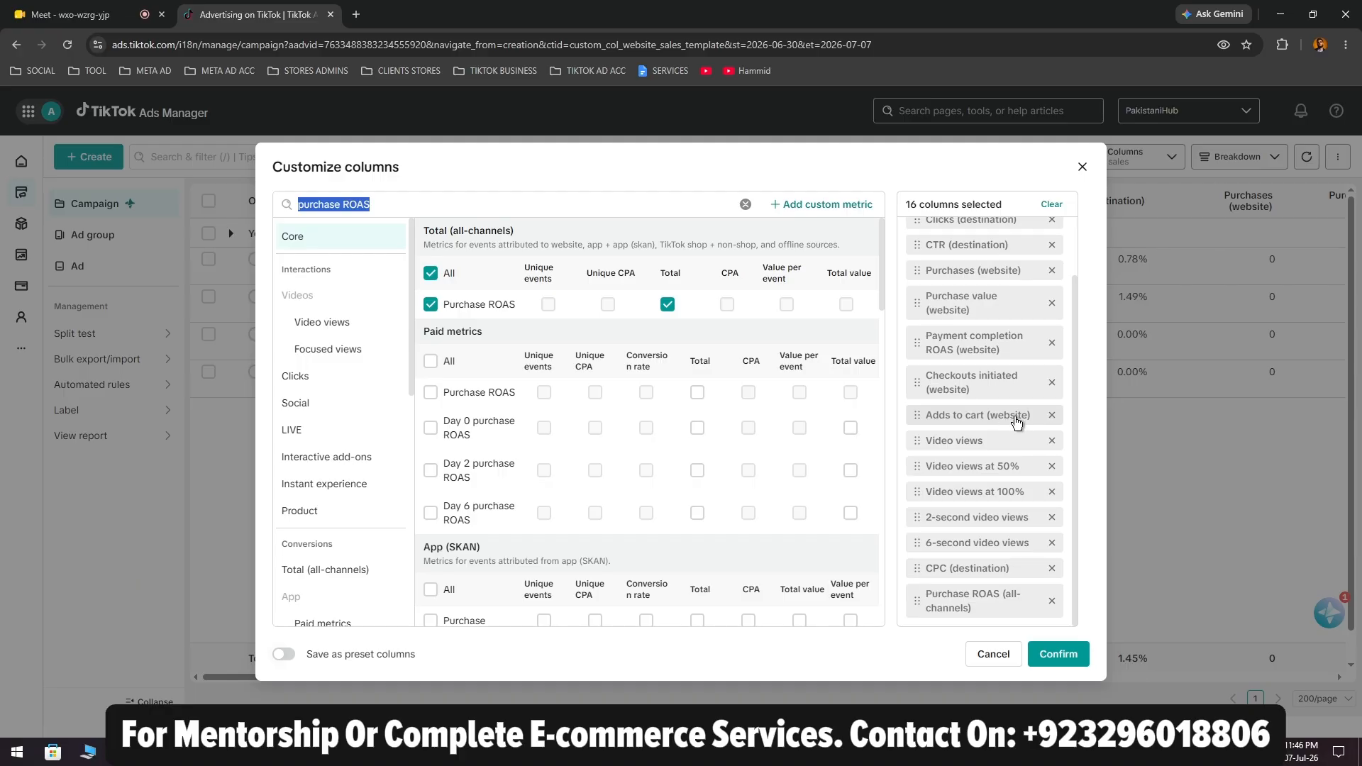
click(1052, 444)
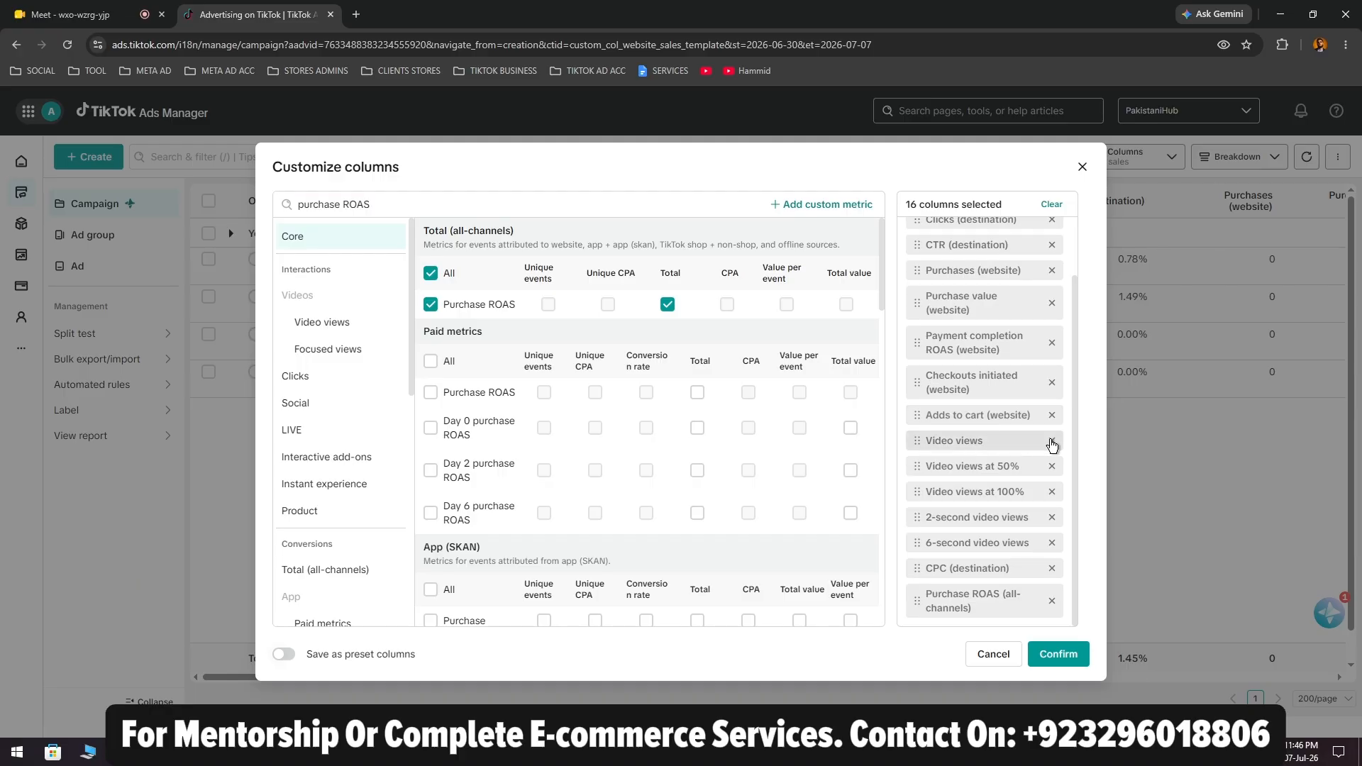
click(1052, 445)
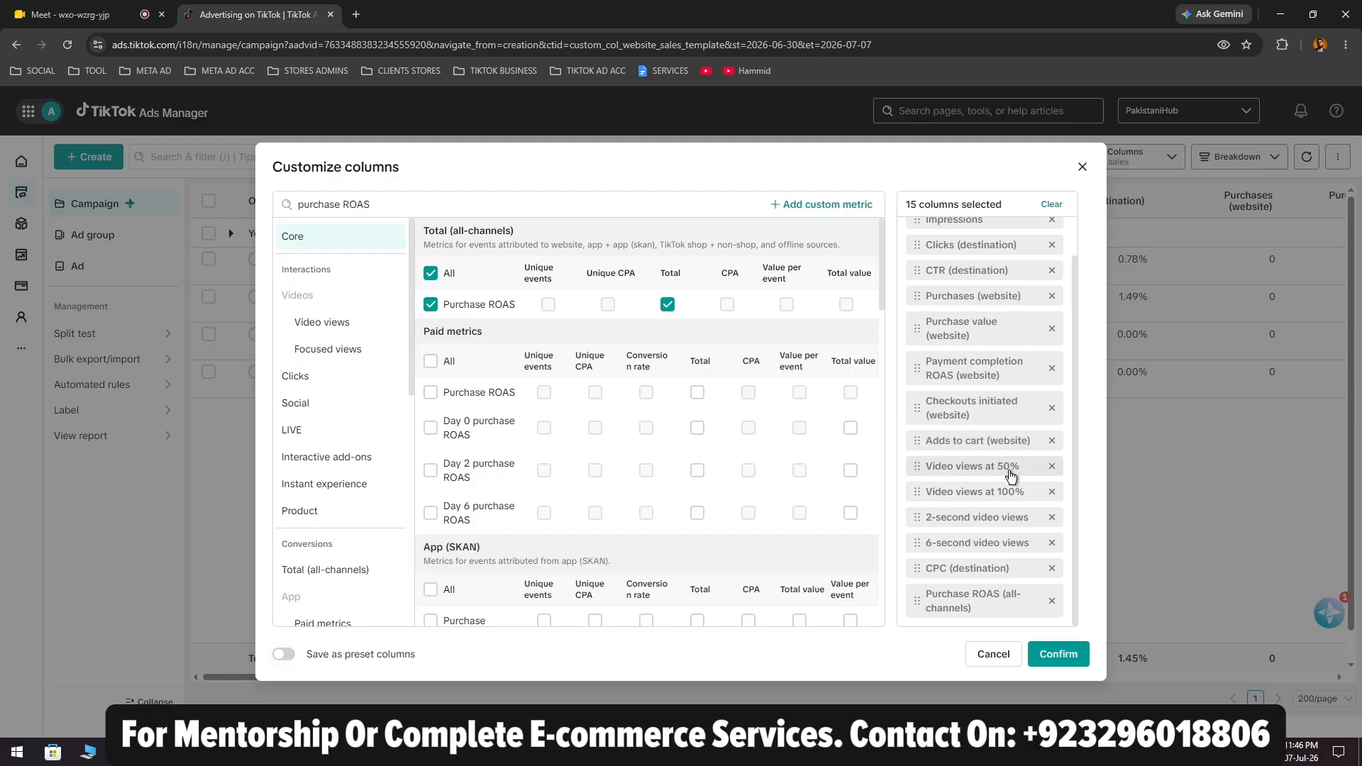
click(1052, 466)
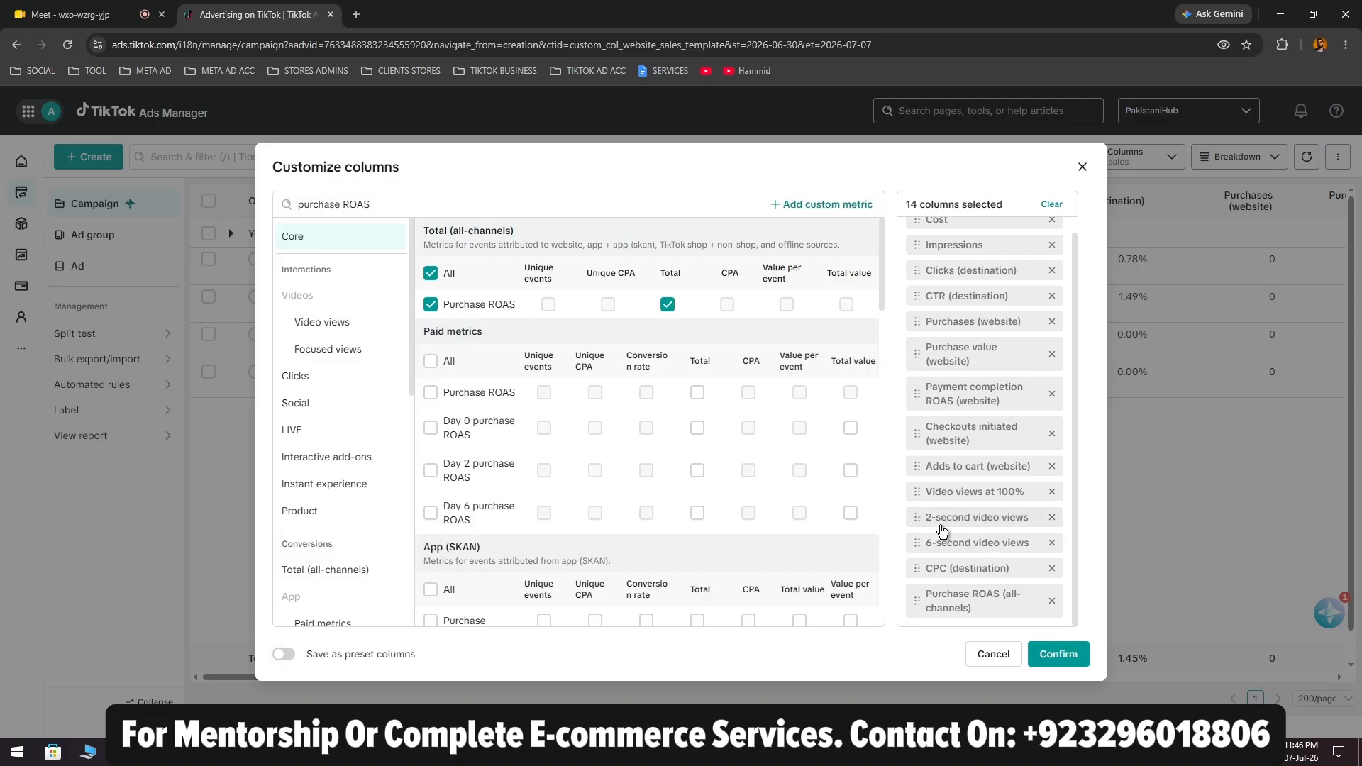
click(1053, 545)
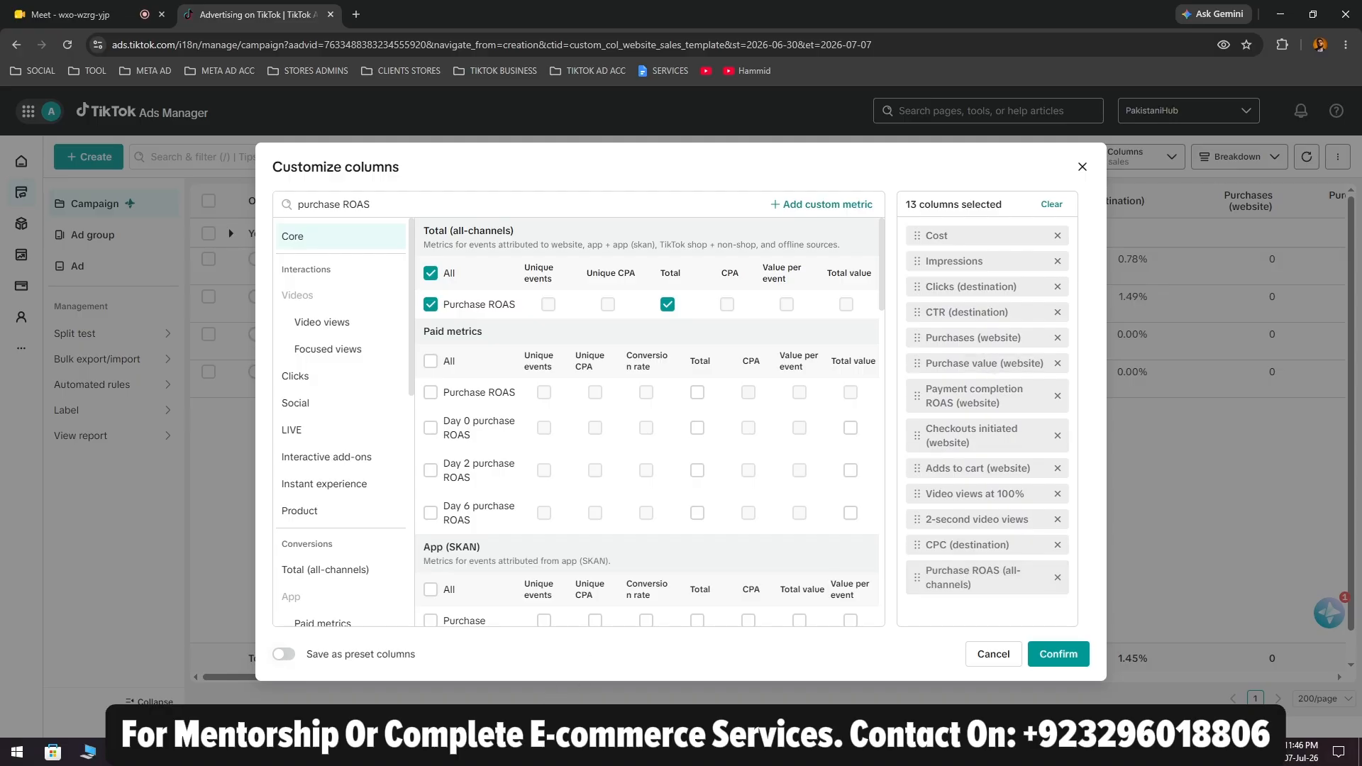
Check the metric notes in the Tiktok Ads Course 2026 document, return to TikTok Ads Manager and add CPM to the selected columns
key(alt+Tab)
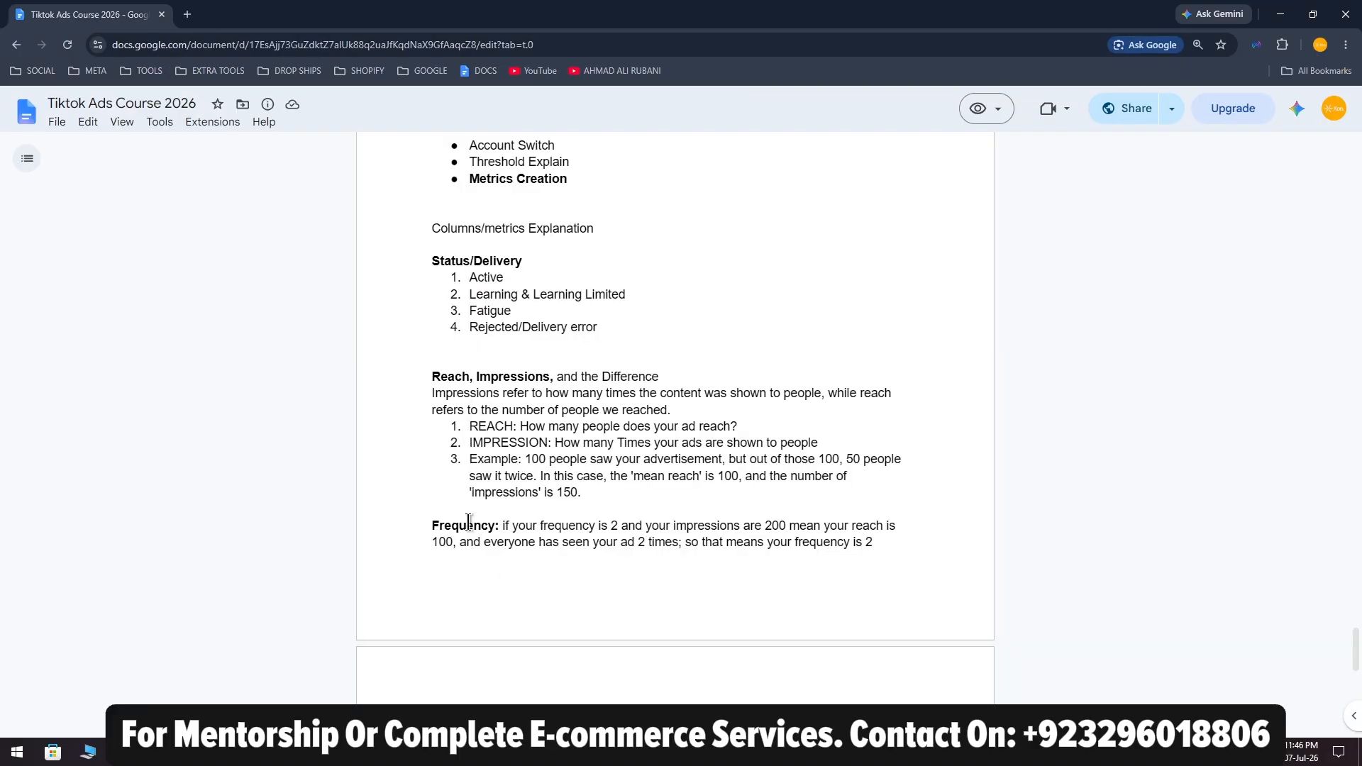
mouse_move(437, 752)
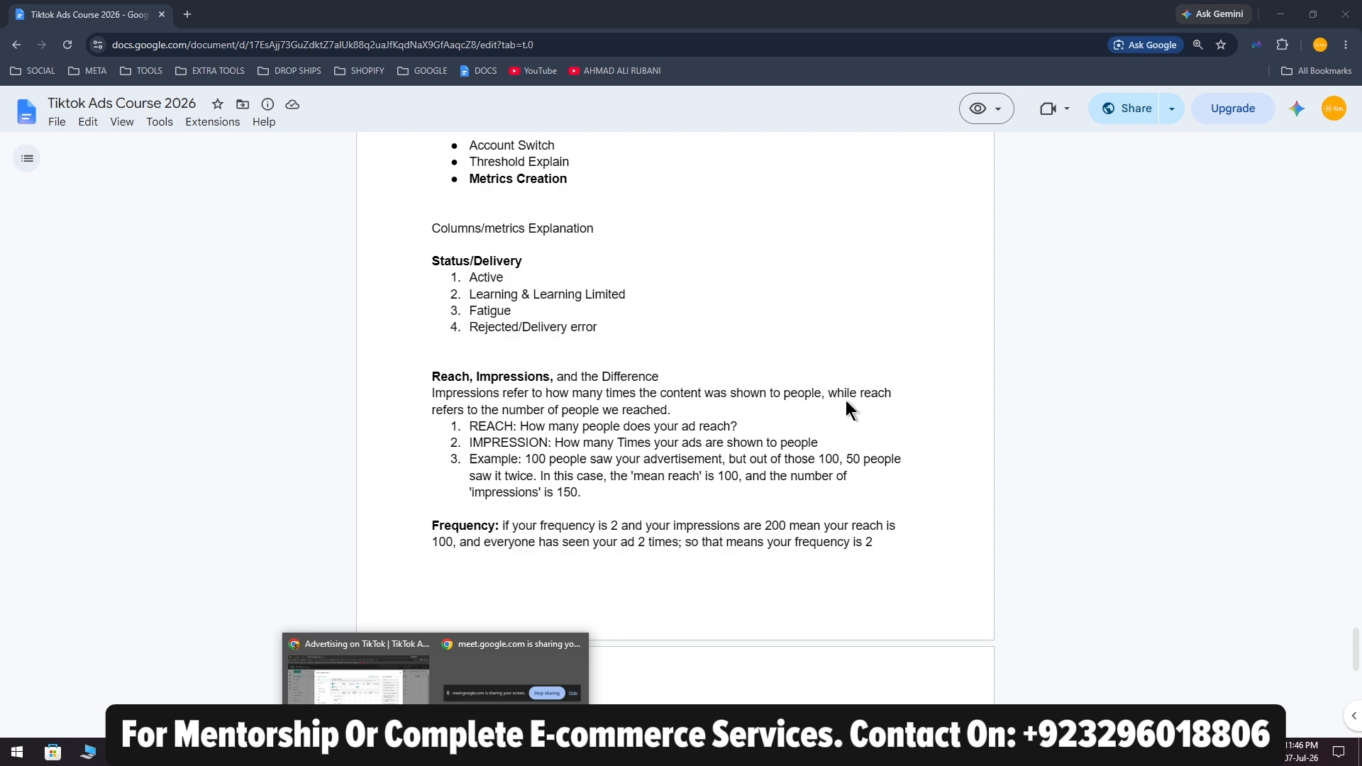
click(362, 681)
triple_click(403, 204)
text(C)
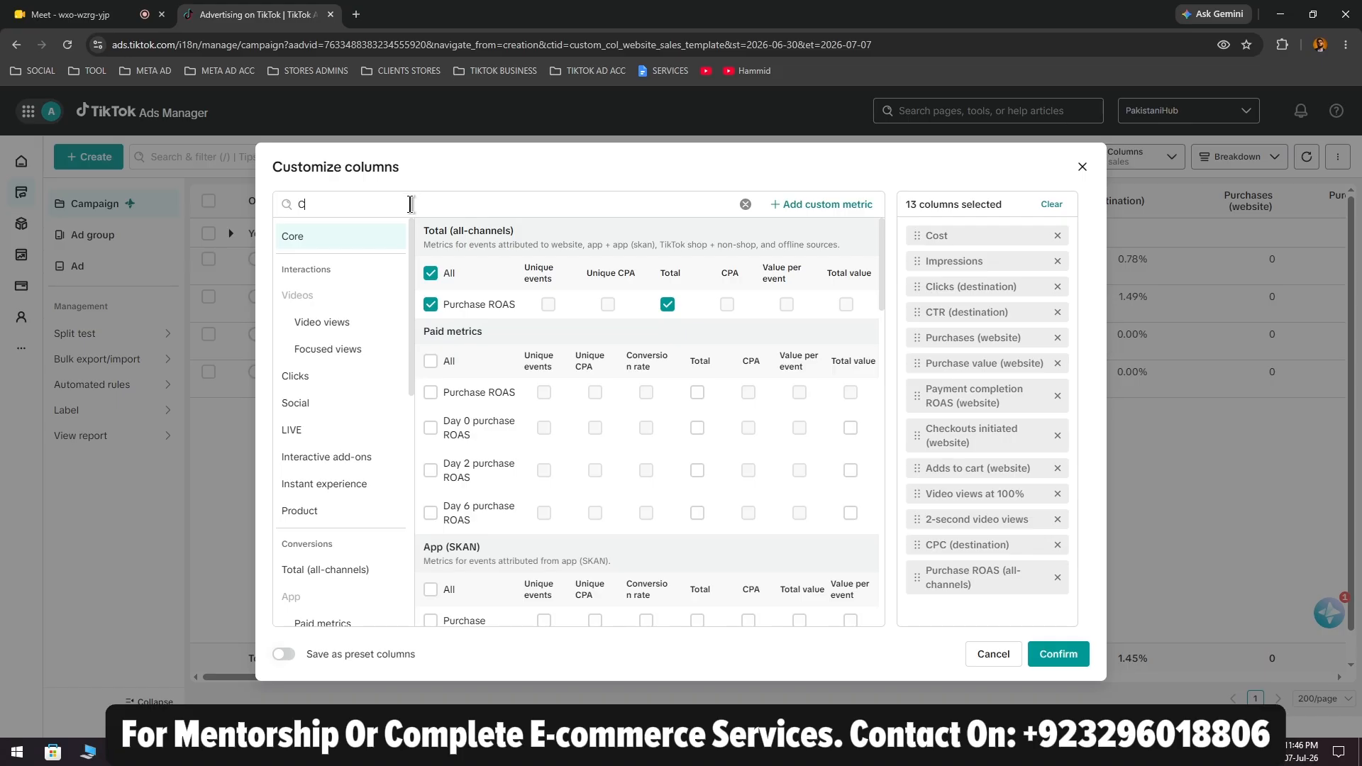
text(OPM)
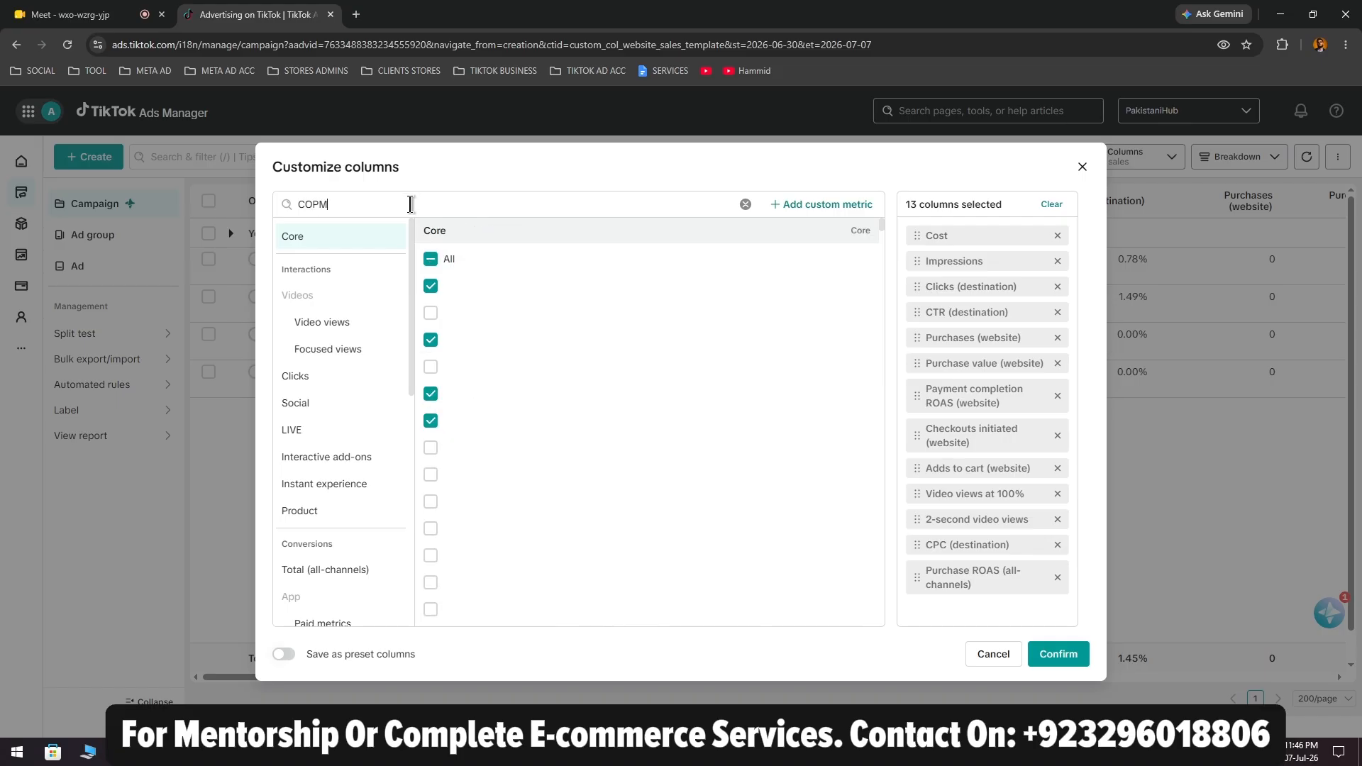
key(BackSpace)
key(BackSpace)
key(BackSpace)
text(PM)
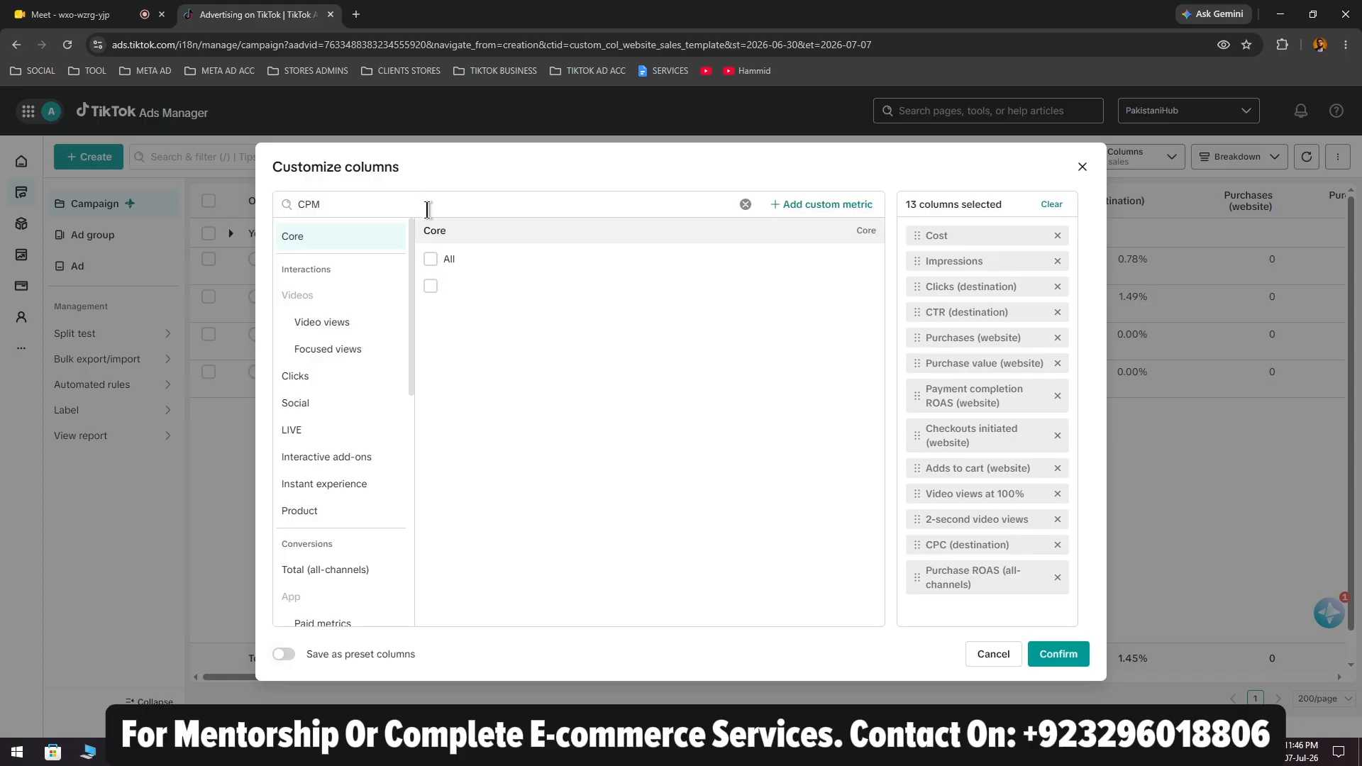
click(431, 286)
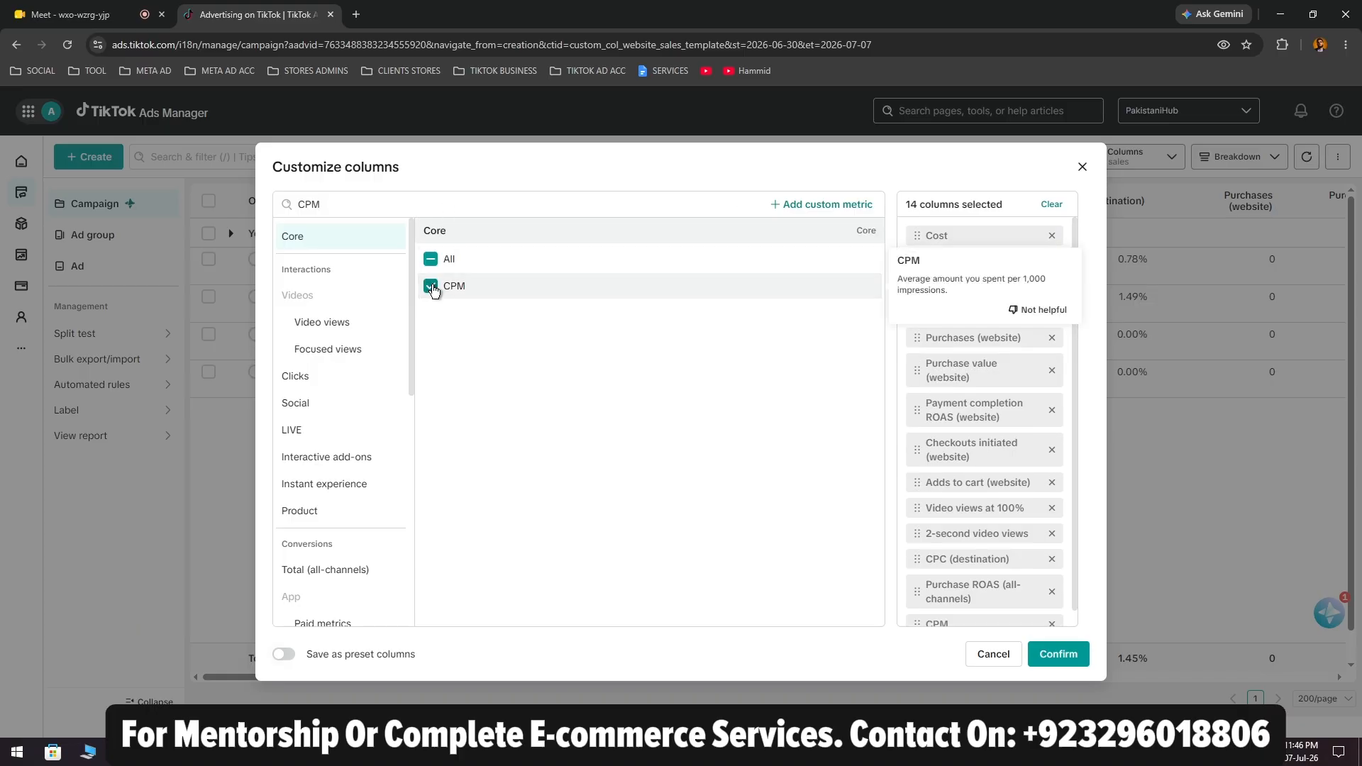
Review the CPM, CPC, CTR, Purchase Value and Purchase ROAS notes in the Tiktok Ads Course 2026 document and return to TikTok Ads Manager
key(alt+Tab)
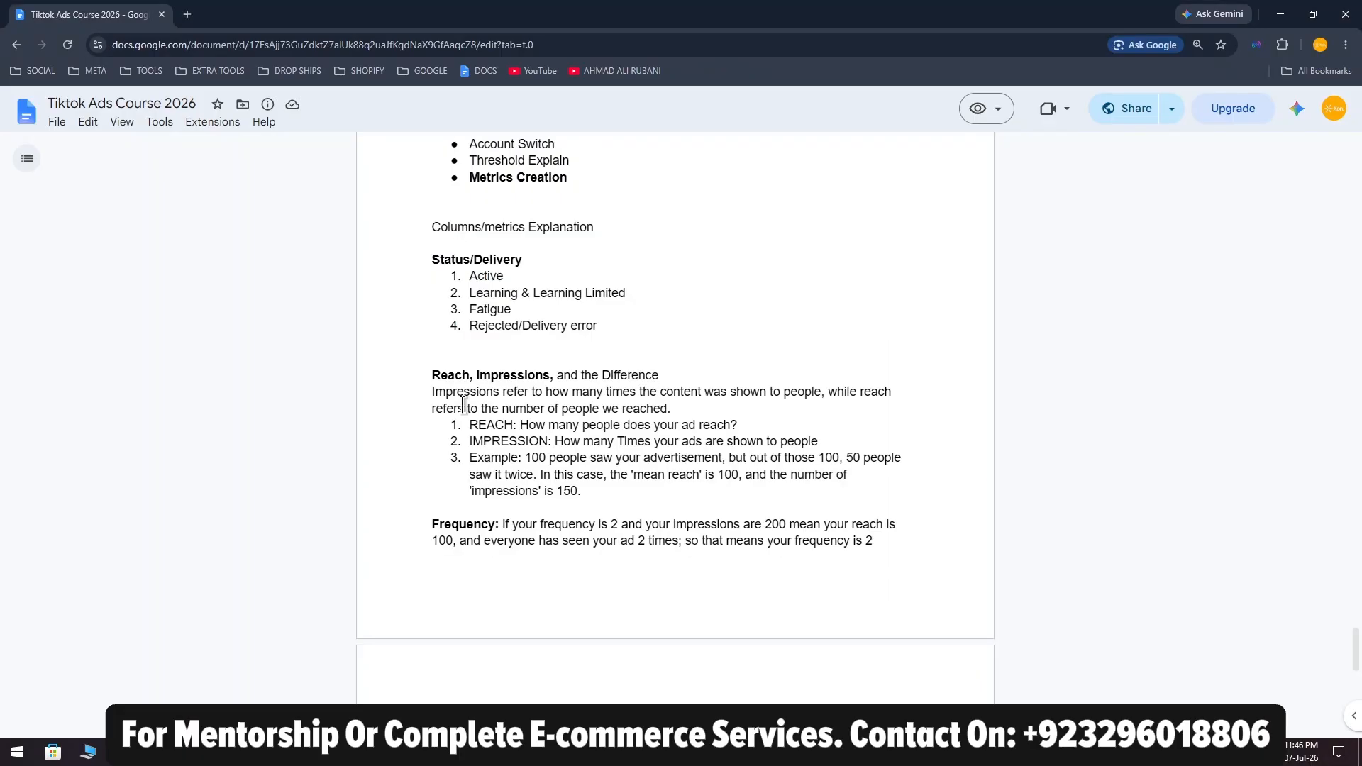
scroll(461, 387, down, 6)
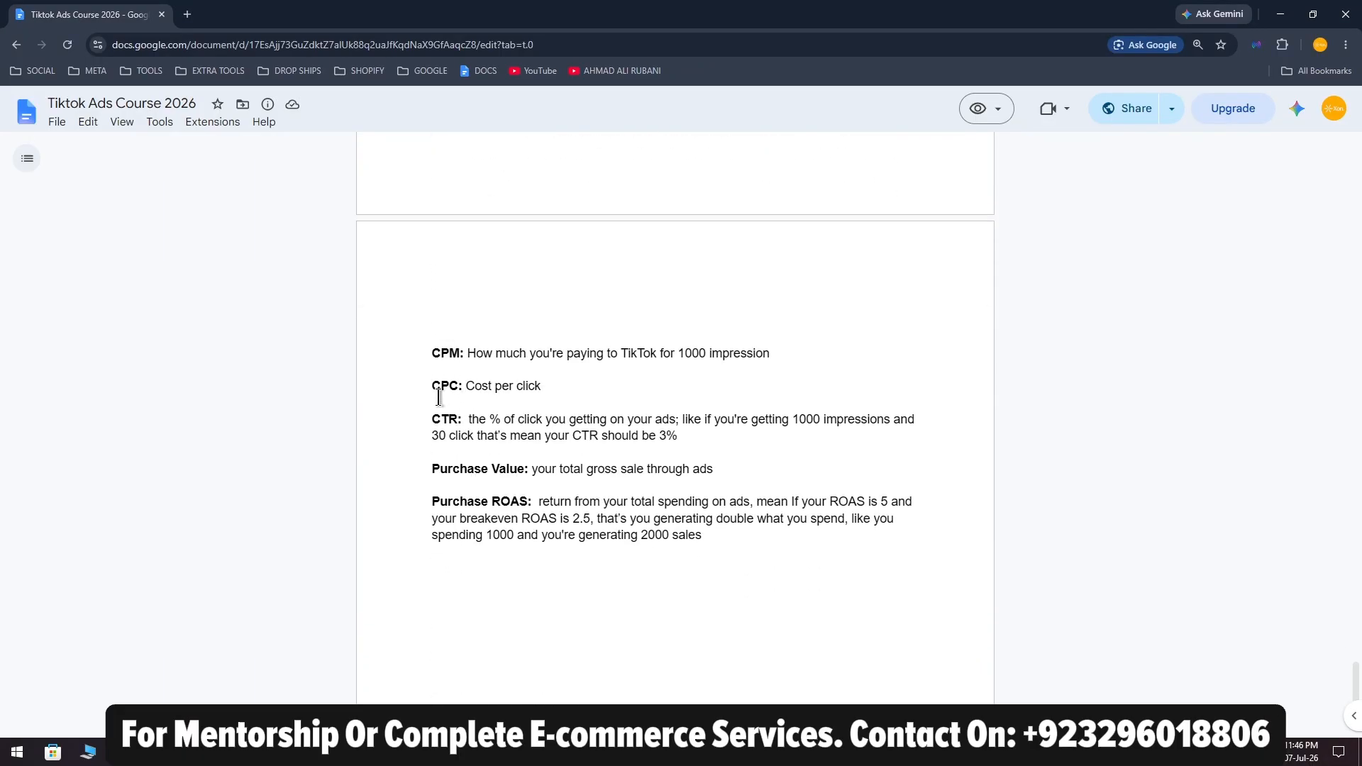
key(alt+Tab)
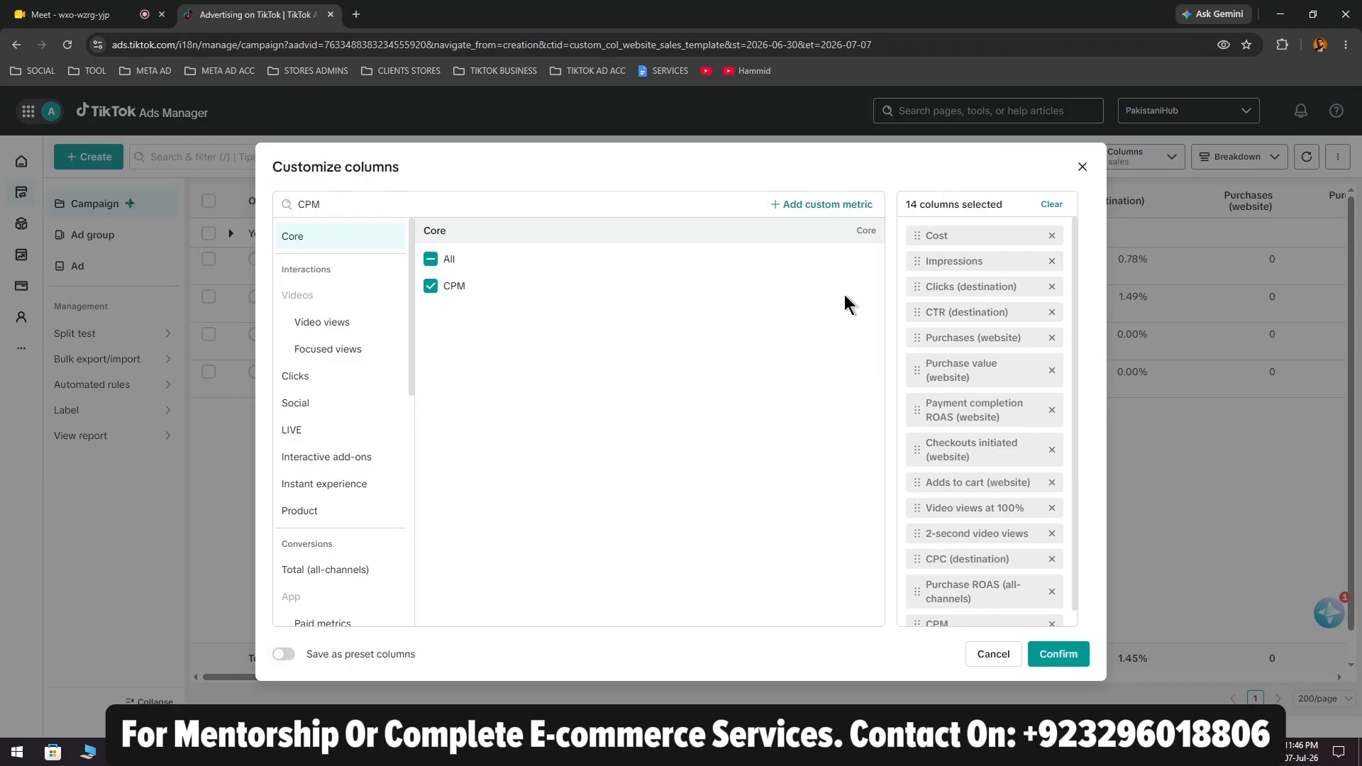
Start a new custom metric named "Speed" with the Percentage format
click(816, 210)
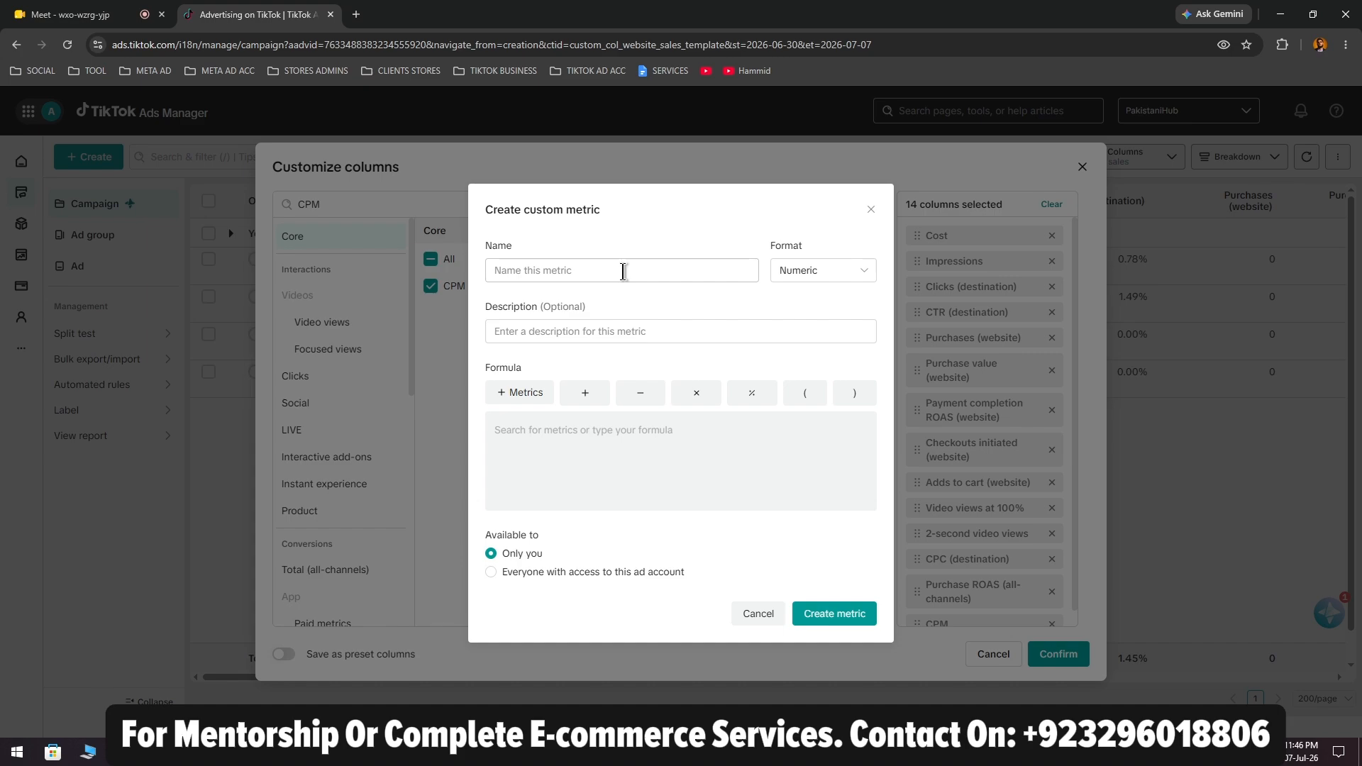
click(624, 272)
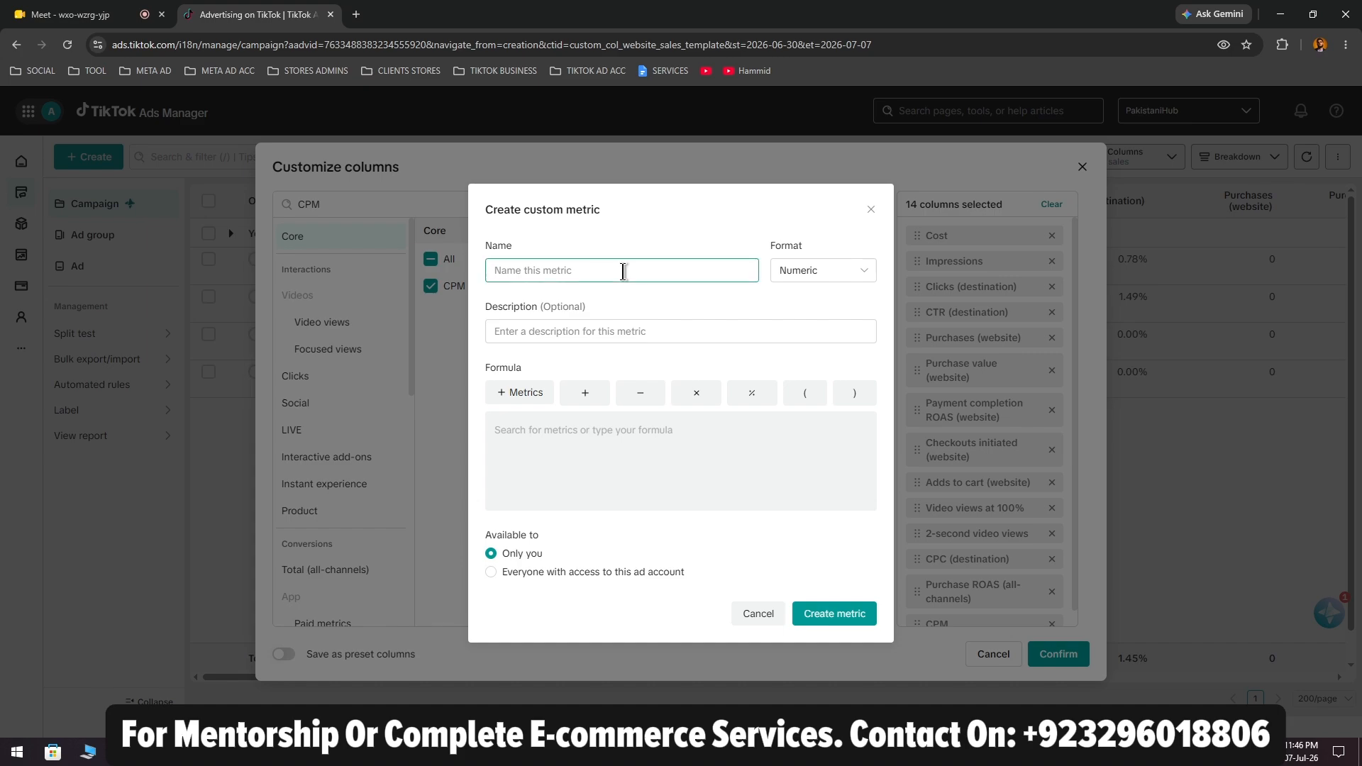
text(Speed)
click(821, 272)
click(823, 323)
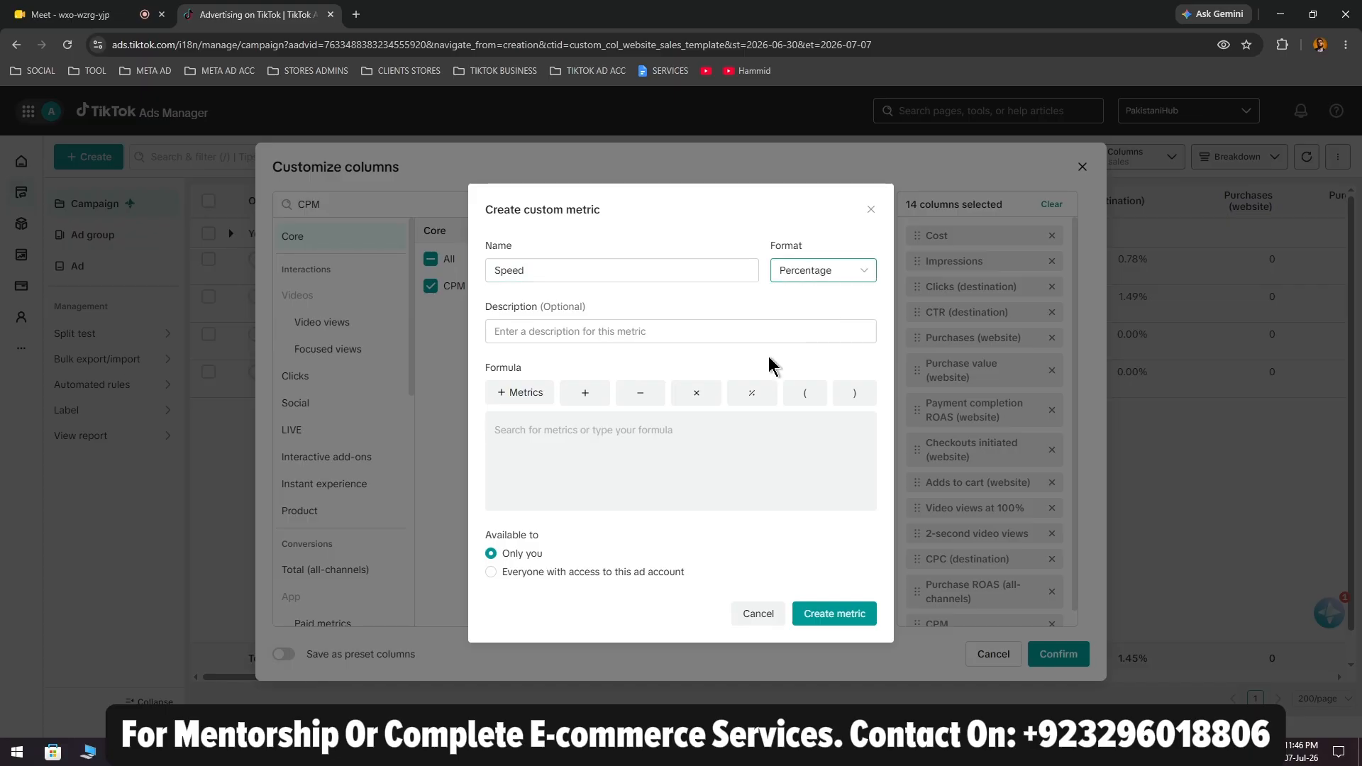
Set the Speed formula to Pixel-based total landing page view (website) + Clicks (destination) and create the metric
click(674, 442)
text(landinga)
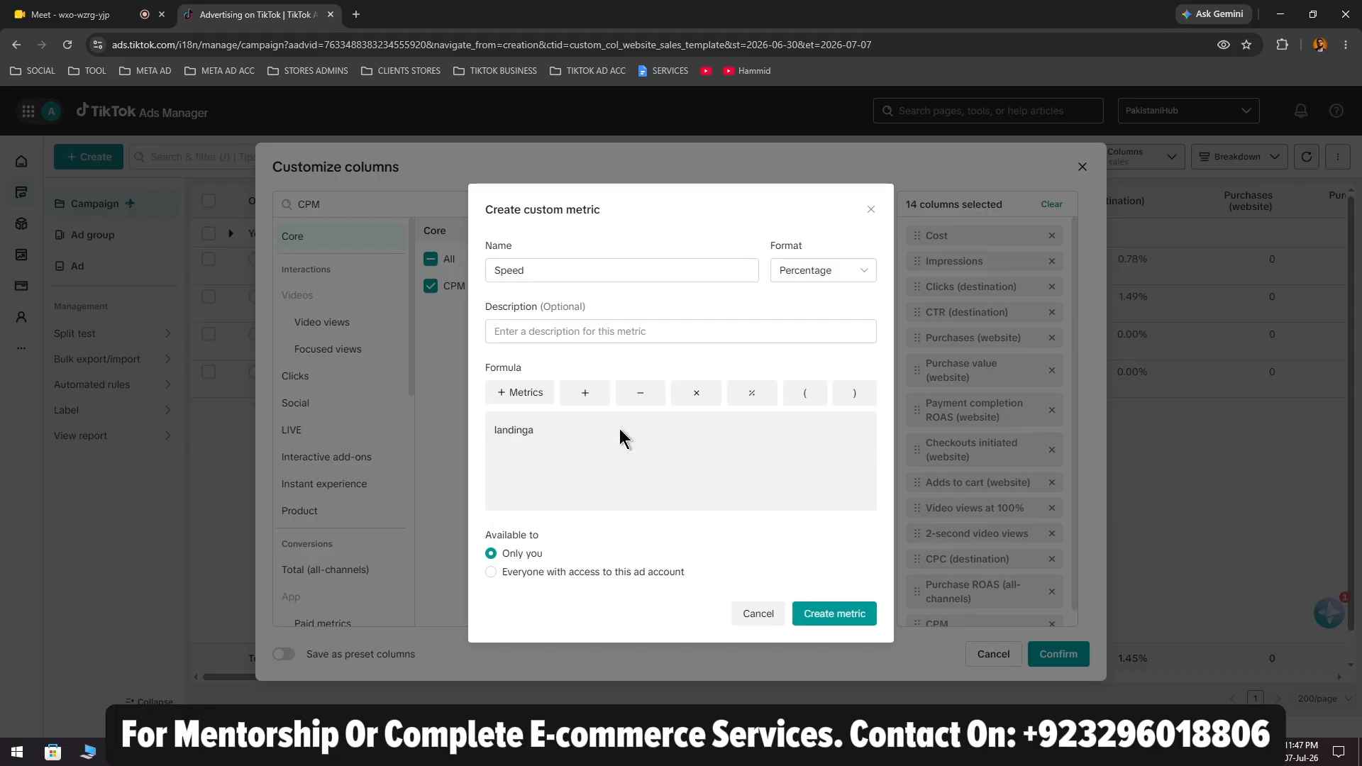
key(BackSpace)
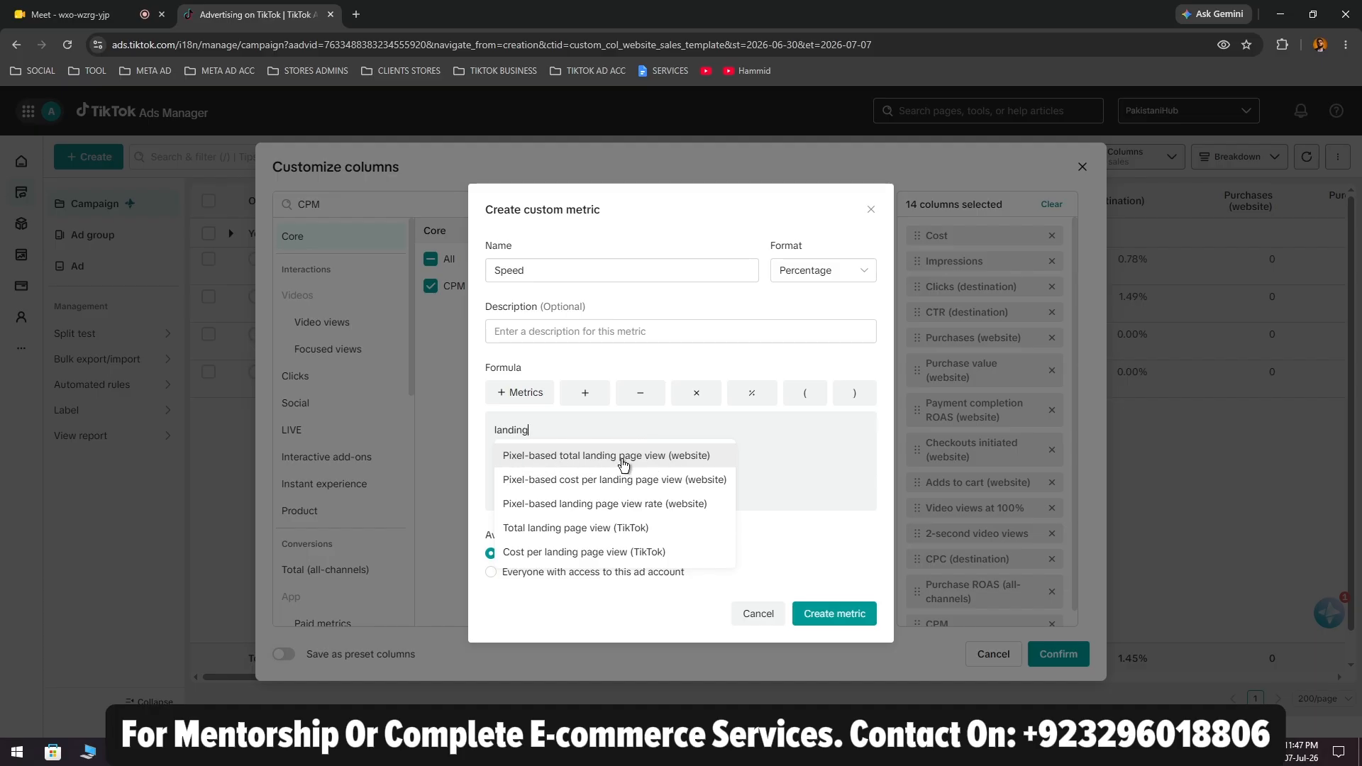
click(701, 460)
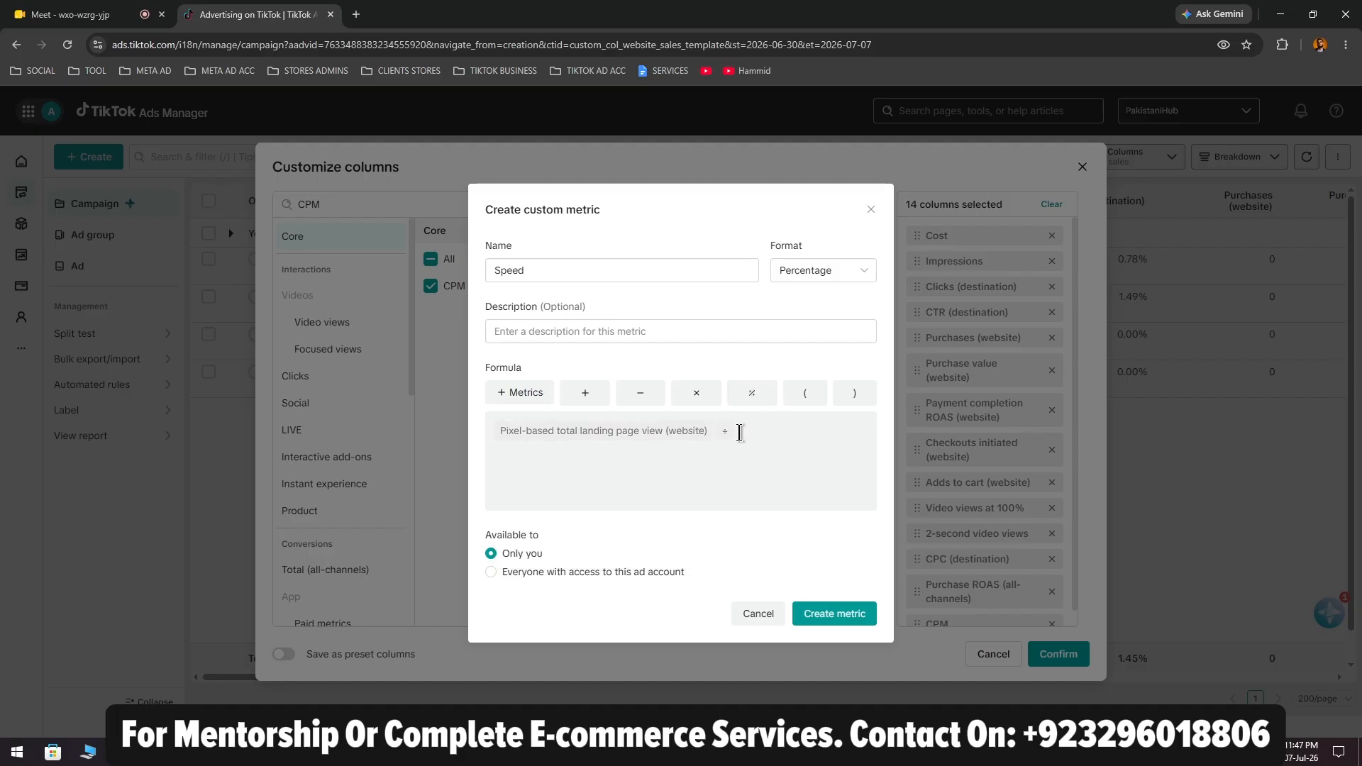
text(click)
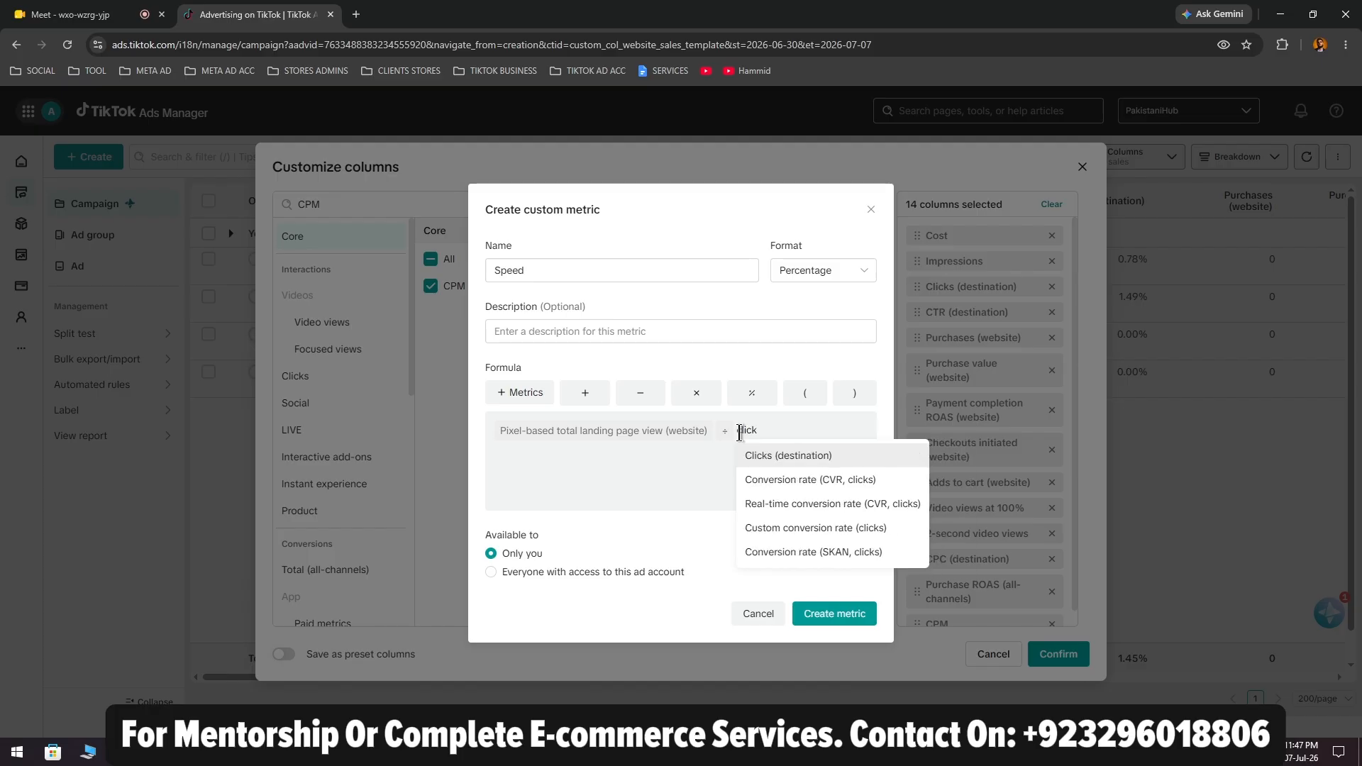
click(783, 457)
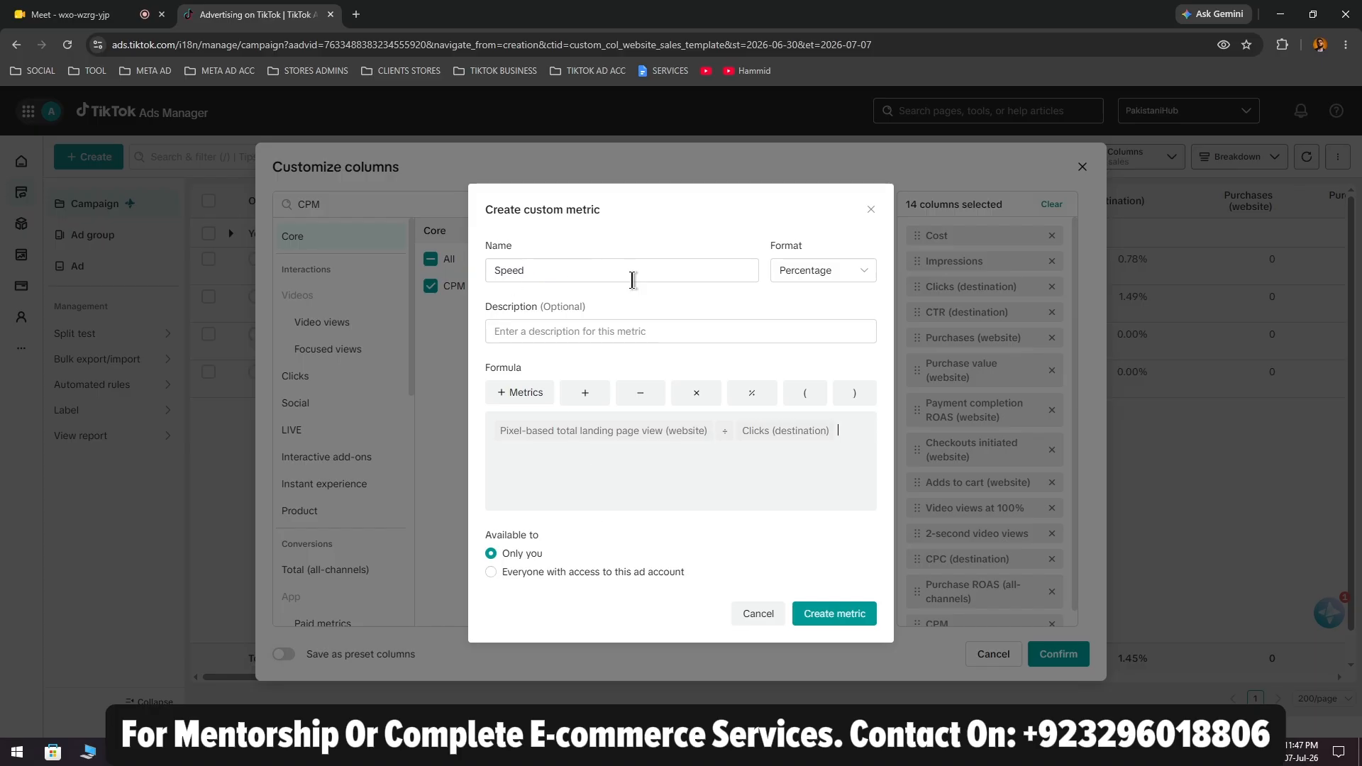
click(823, 612)
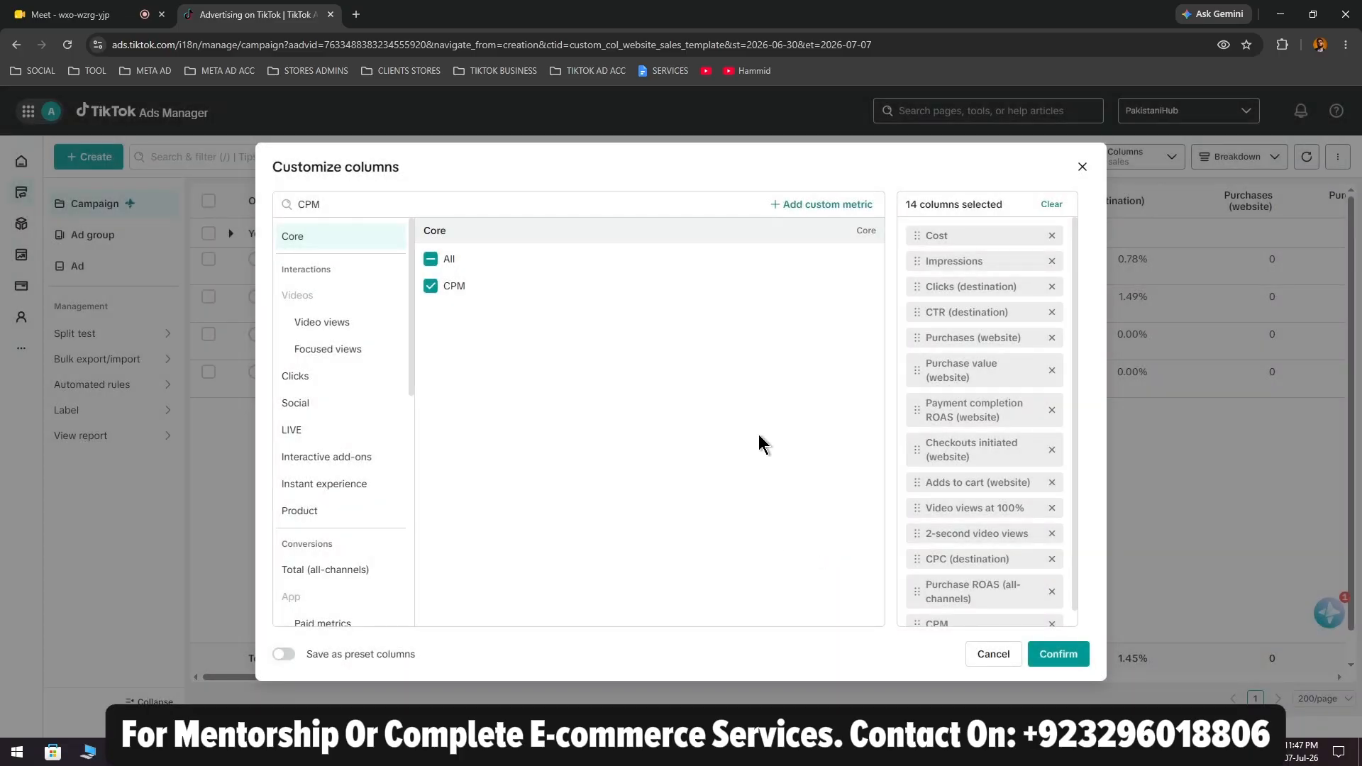
Start a new custom metric named "Hook" with the Percentage format
click(812, 208)
click(610, 270)
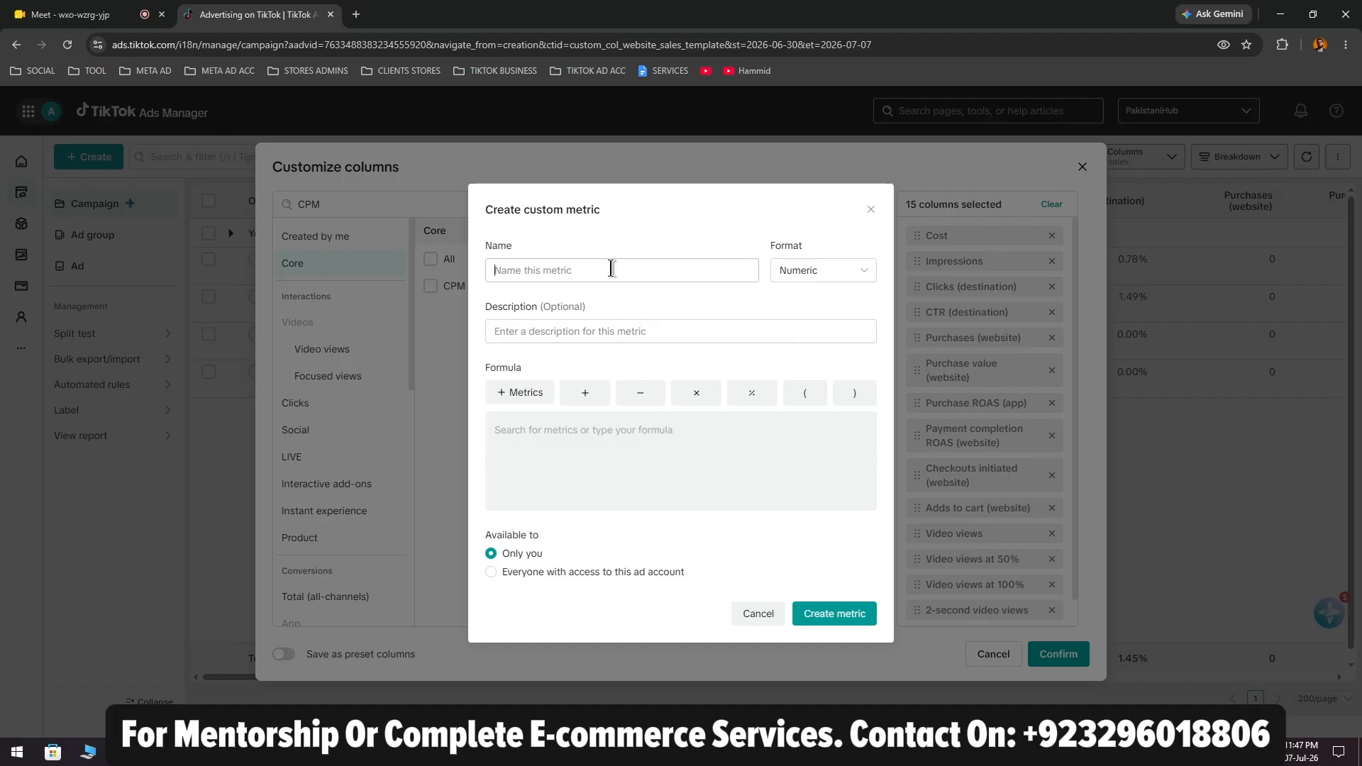
text(H)
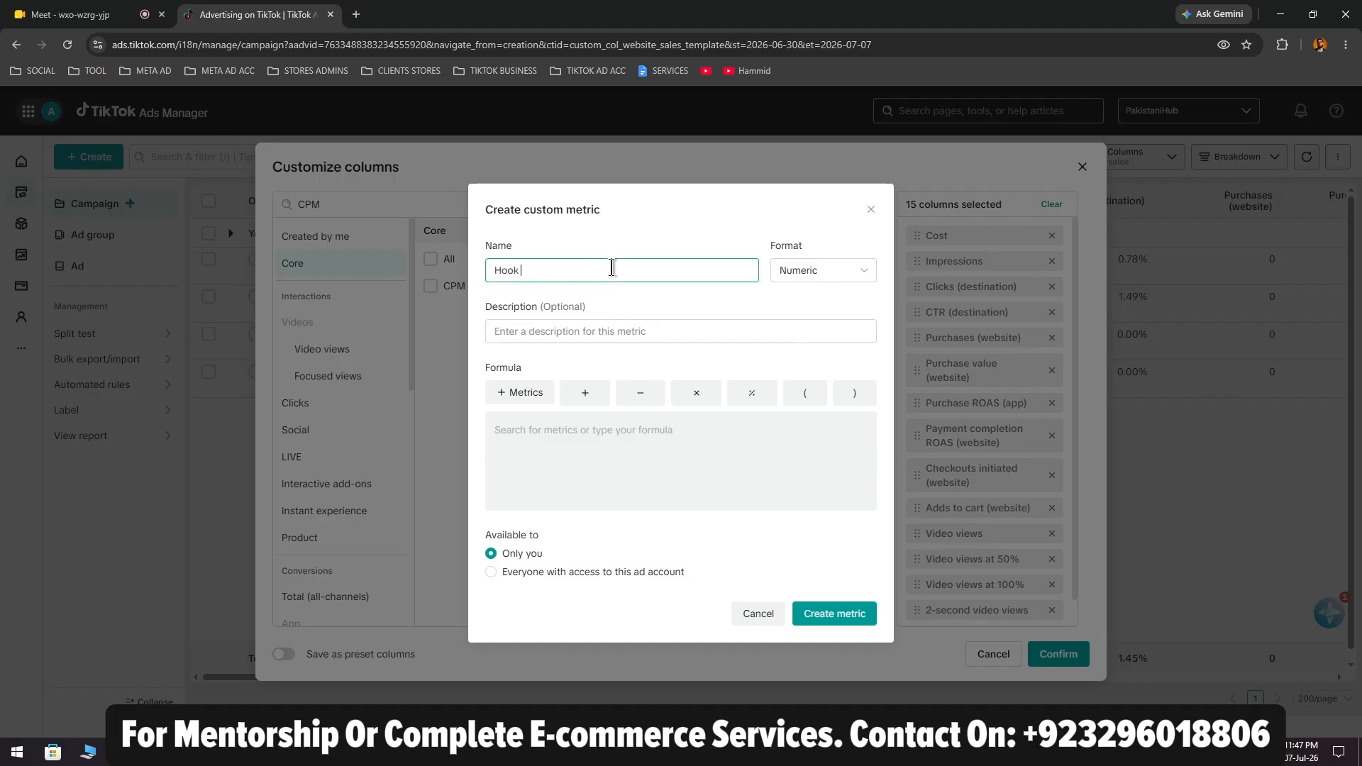
text(ook)
click(790, 270)
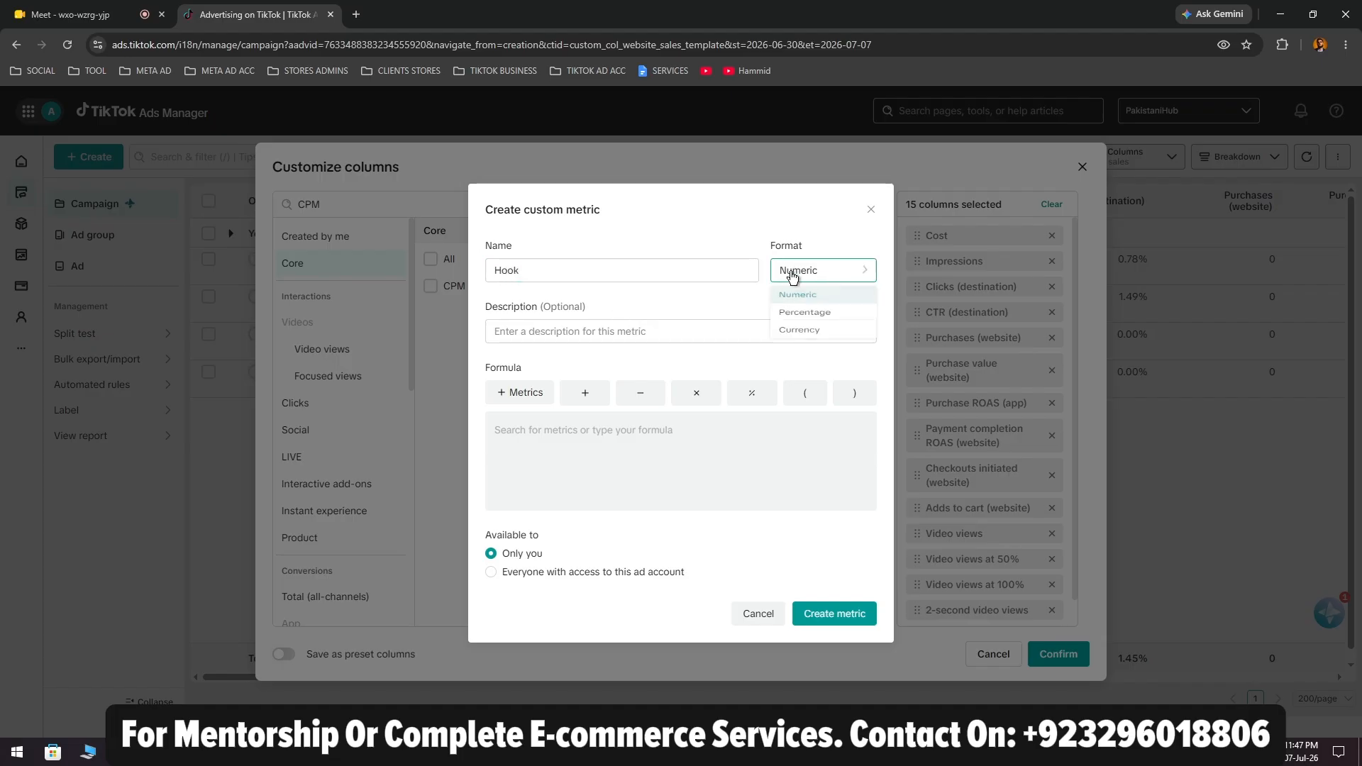
click(802, 317)
Set the Hook formula to 2-second video views + Impressions and create the metric
click(603, 432)
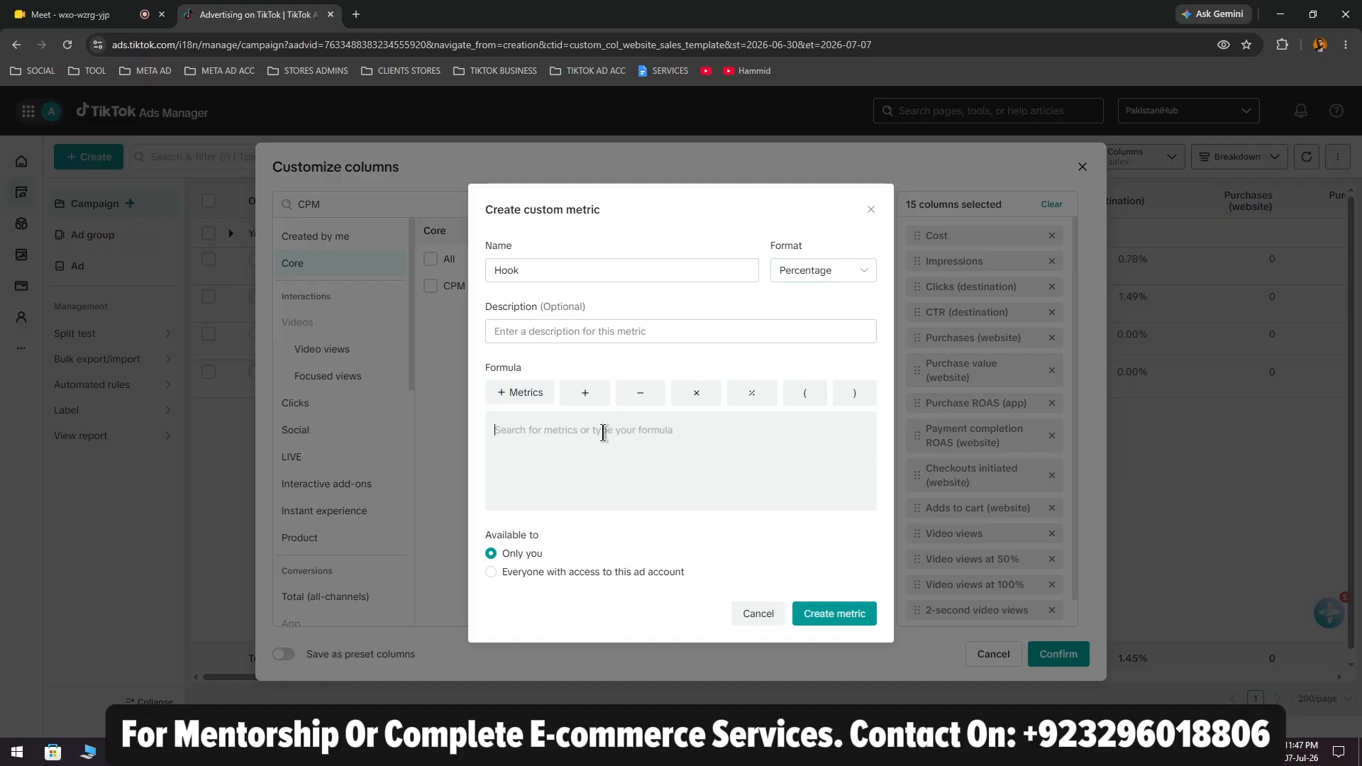
text(2)
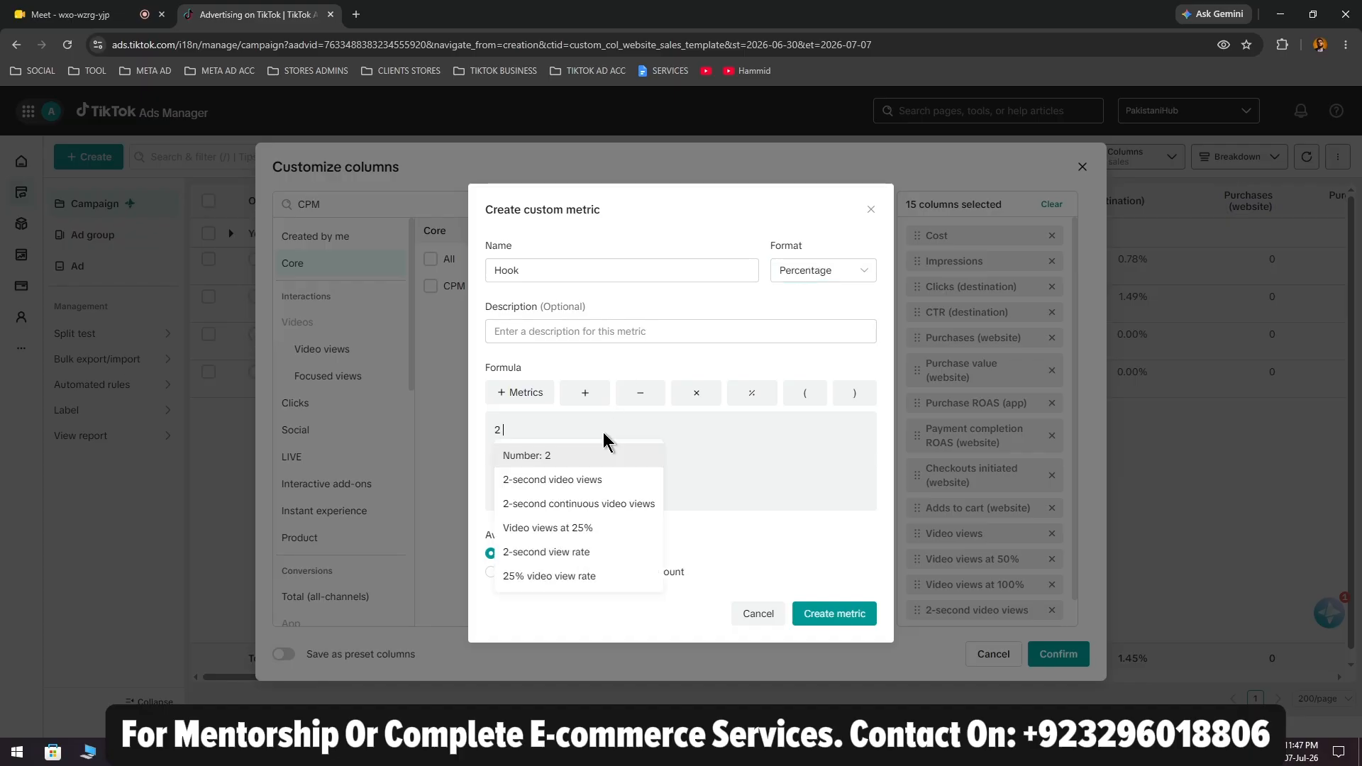
click(595, 483)
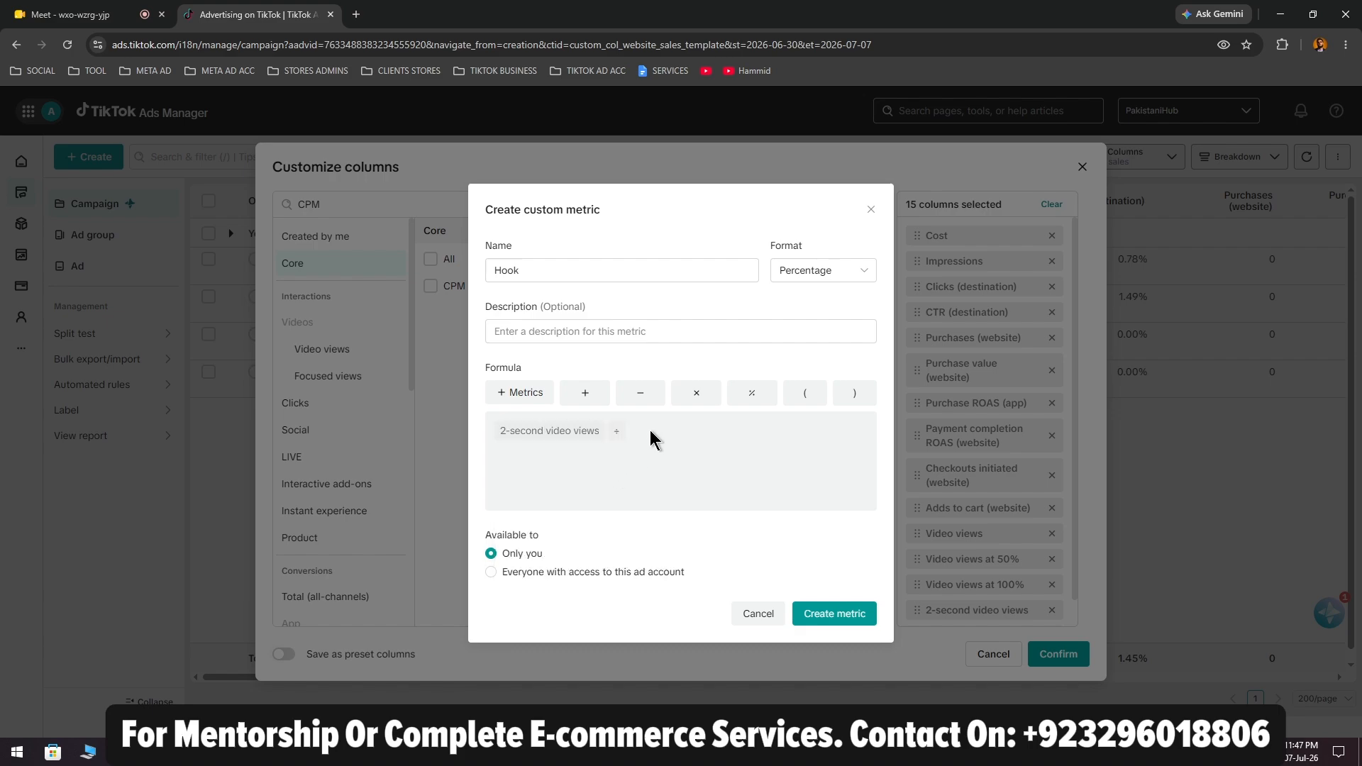
text(im)
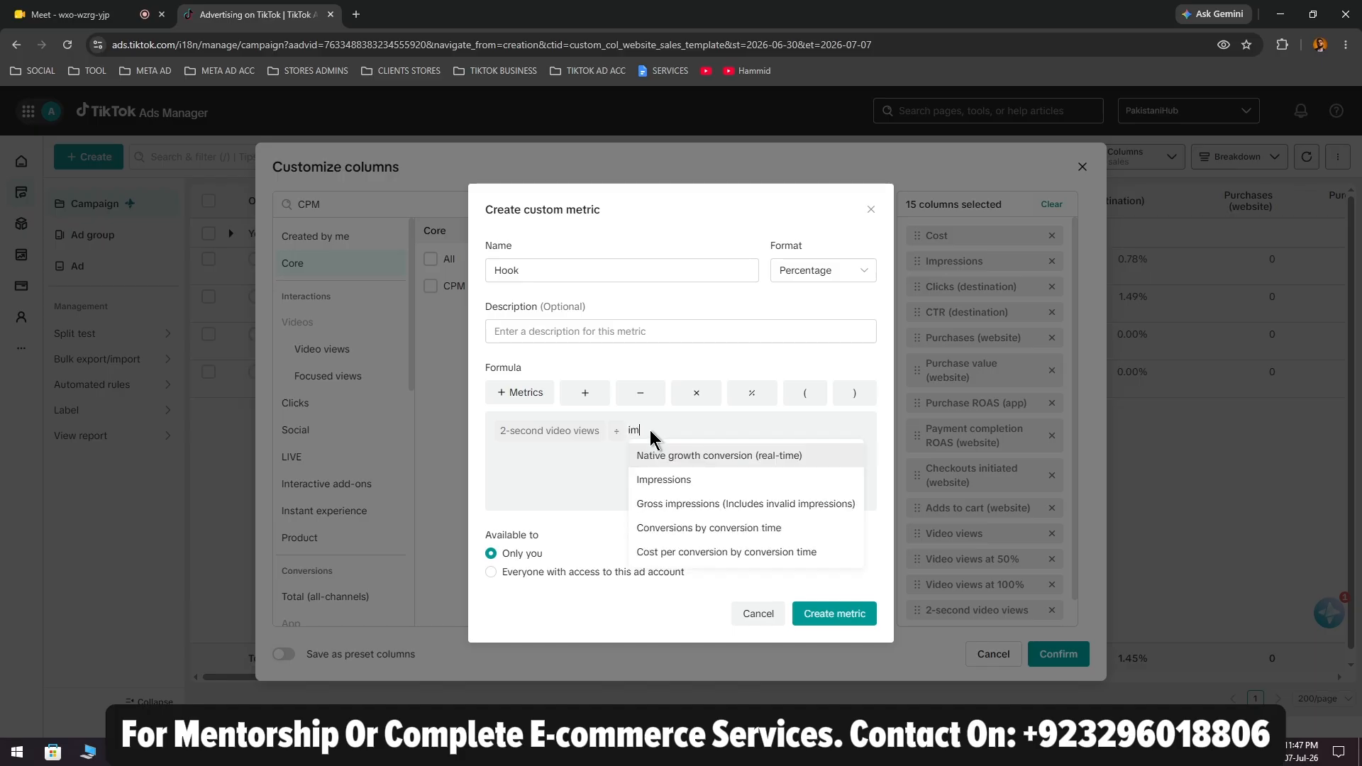
click(701, 485)
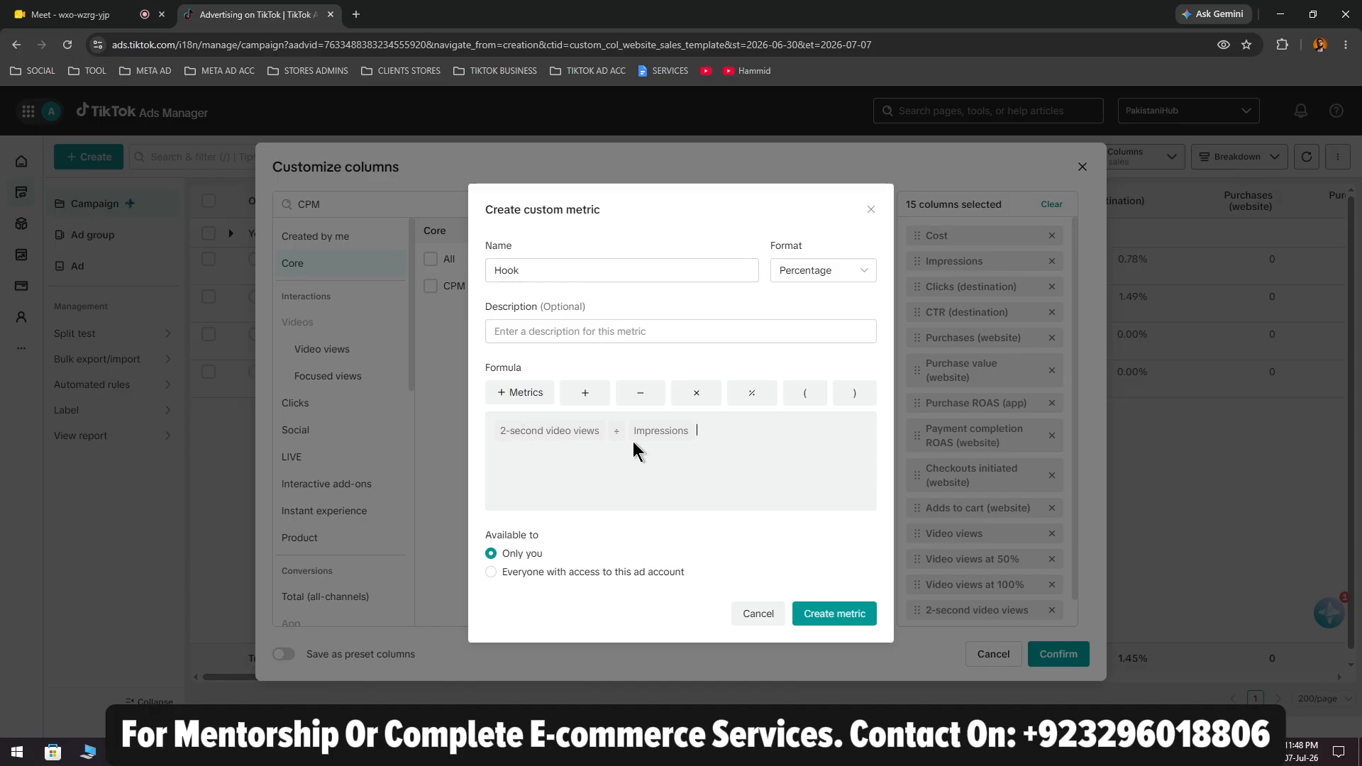
click(829, 615)
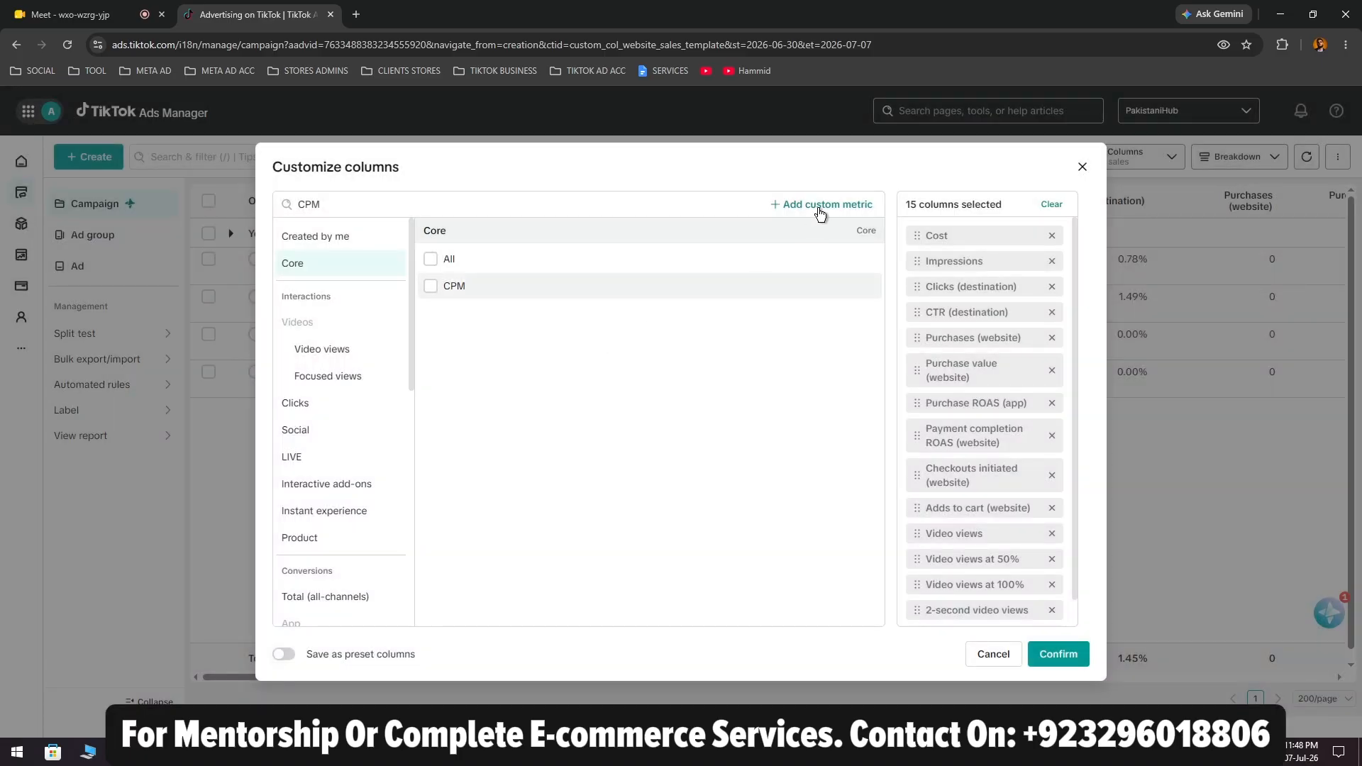
Start a new custom metric named "Hold" with the Percentage format
click(820, 208)
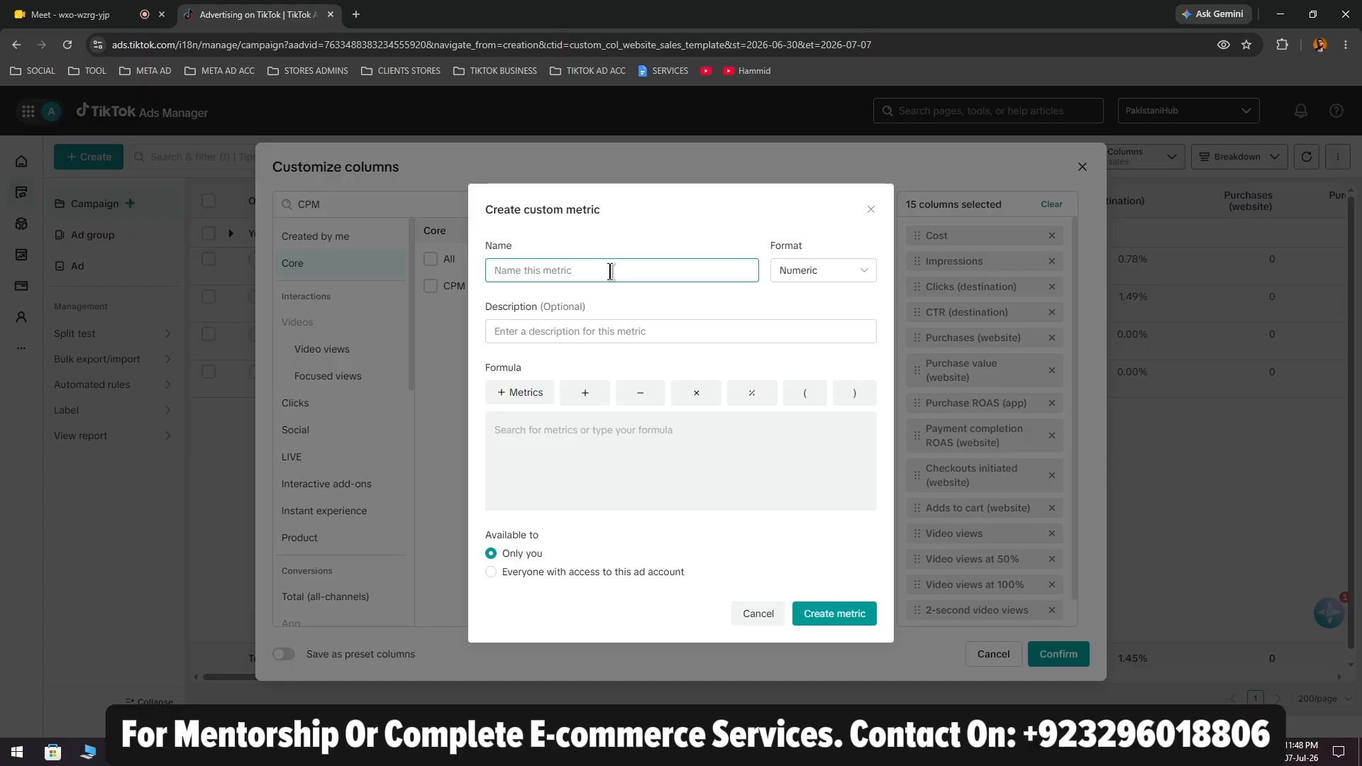
text(Hold)
click(805, 275)
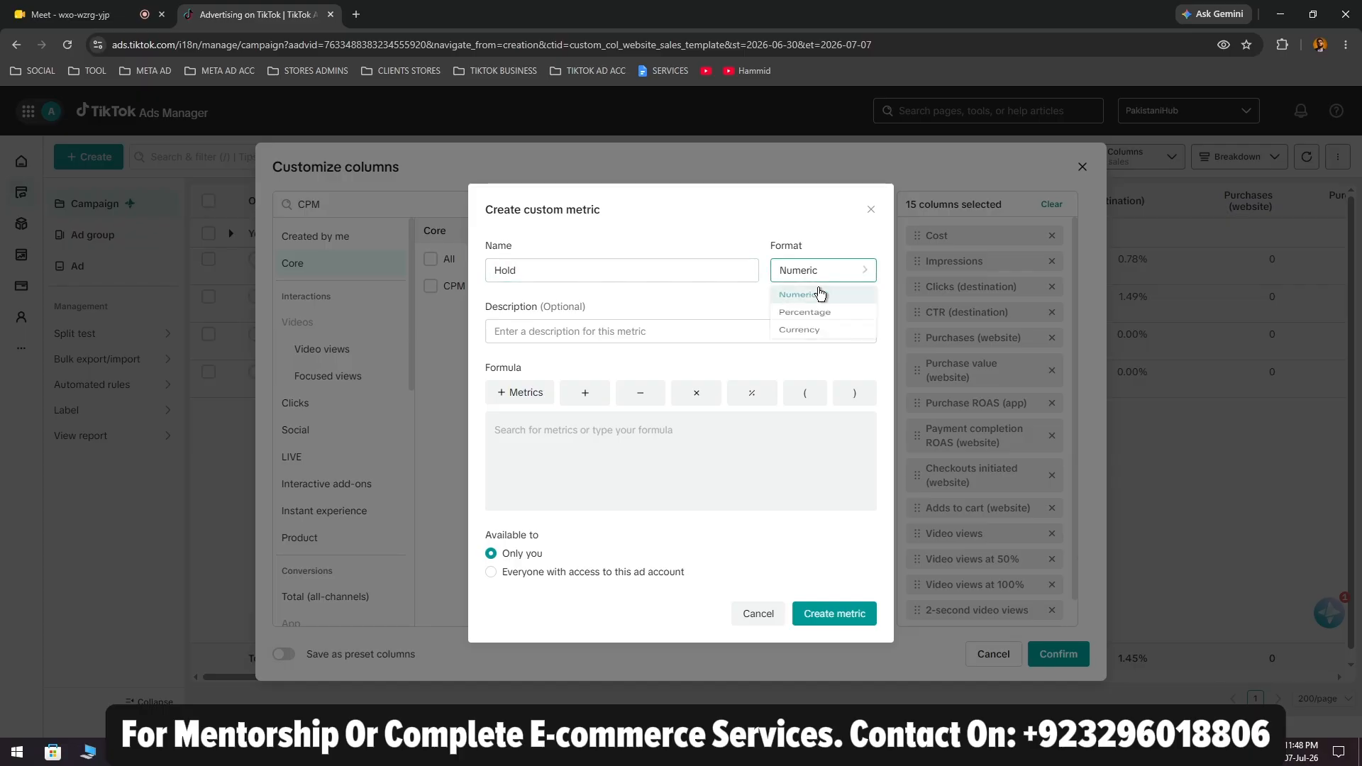
click(816, 323)
Set the Hold formula to Video views at 100% + Impressions and create the metric
click(668, 436)
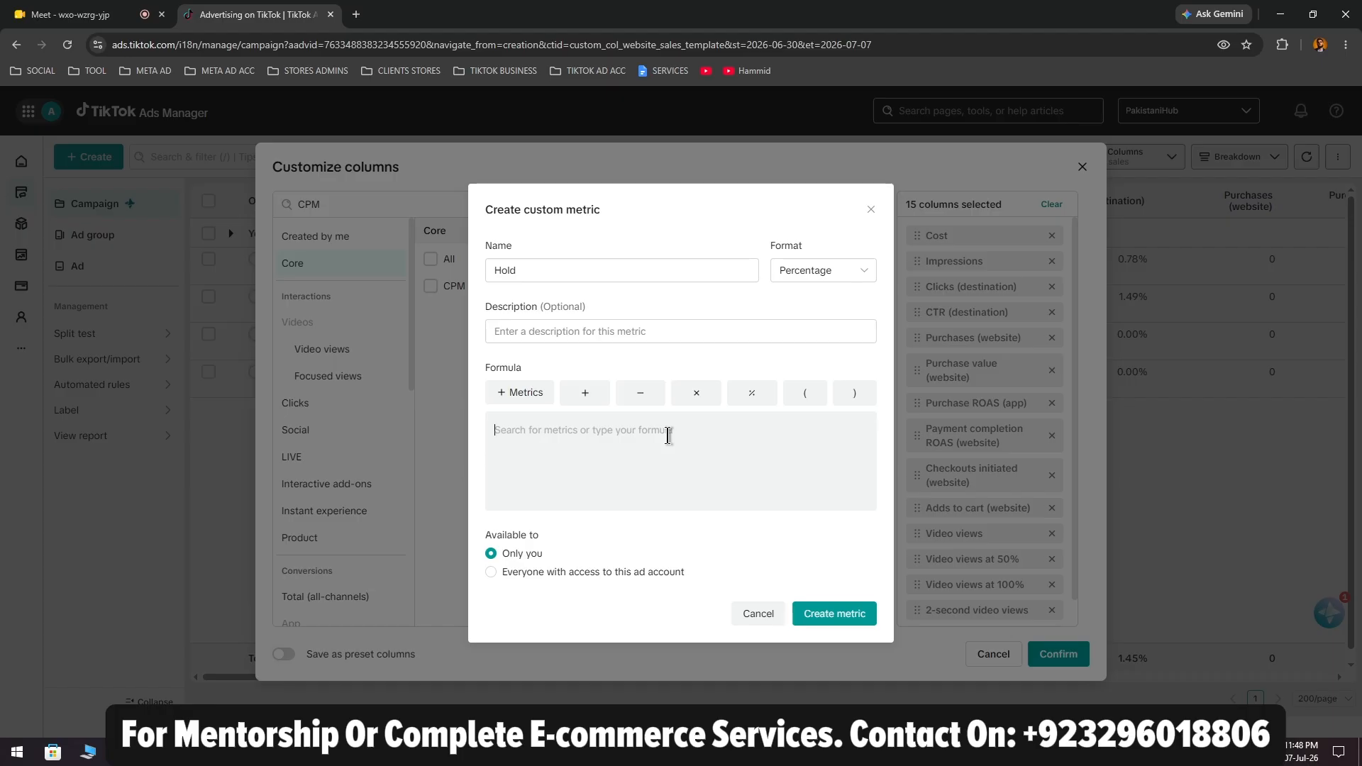
text(100)
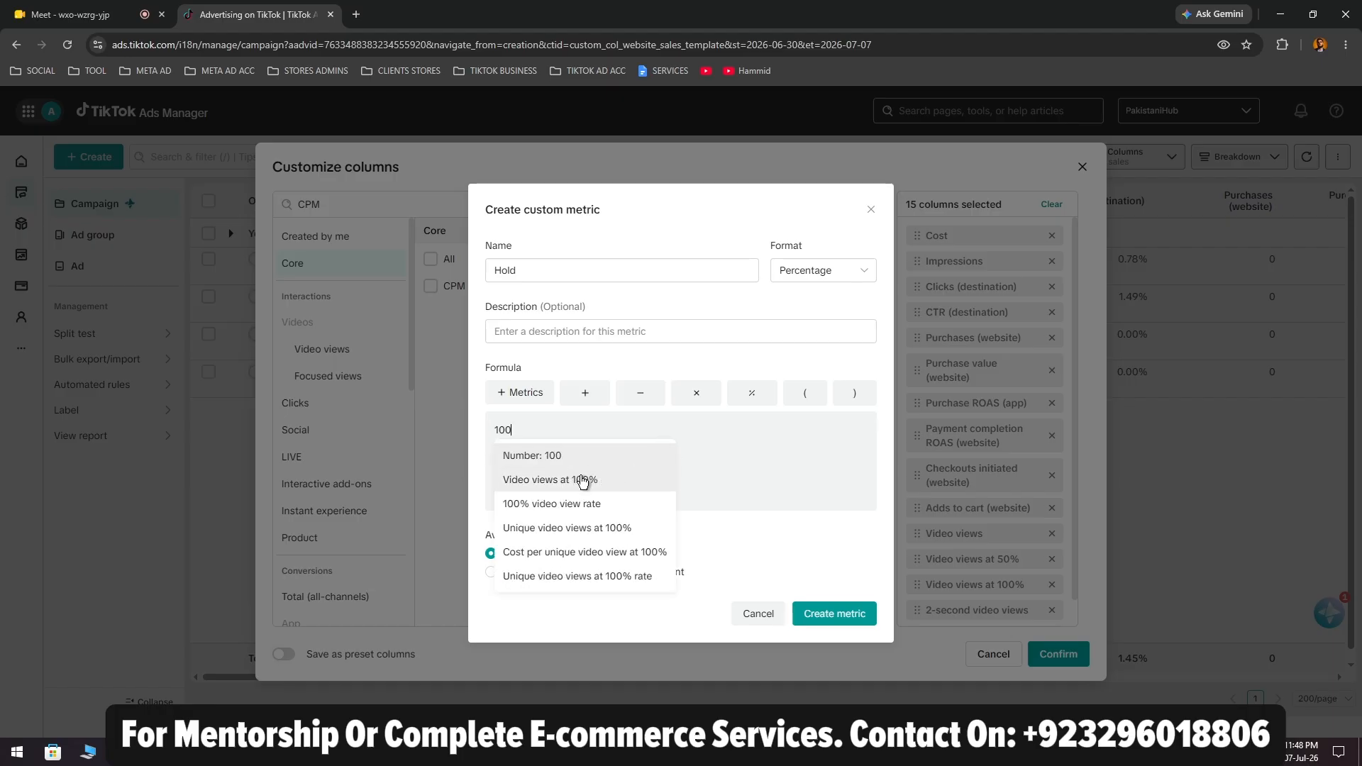
click(583, 480)
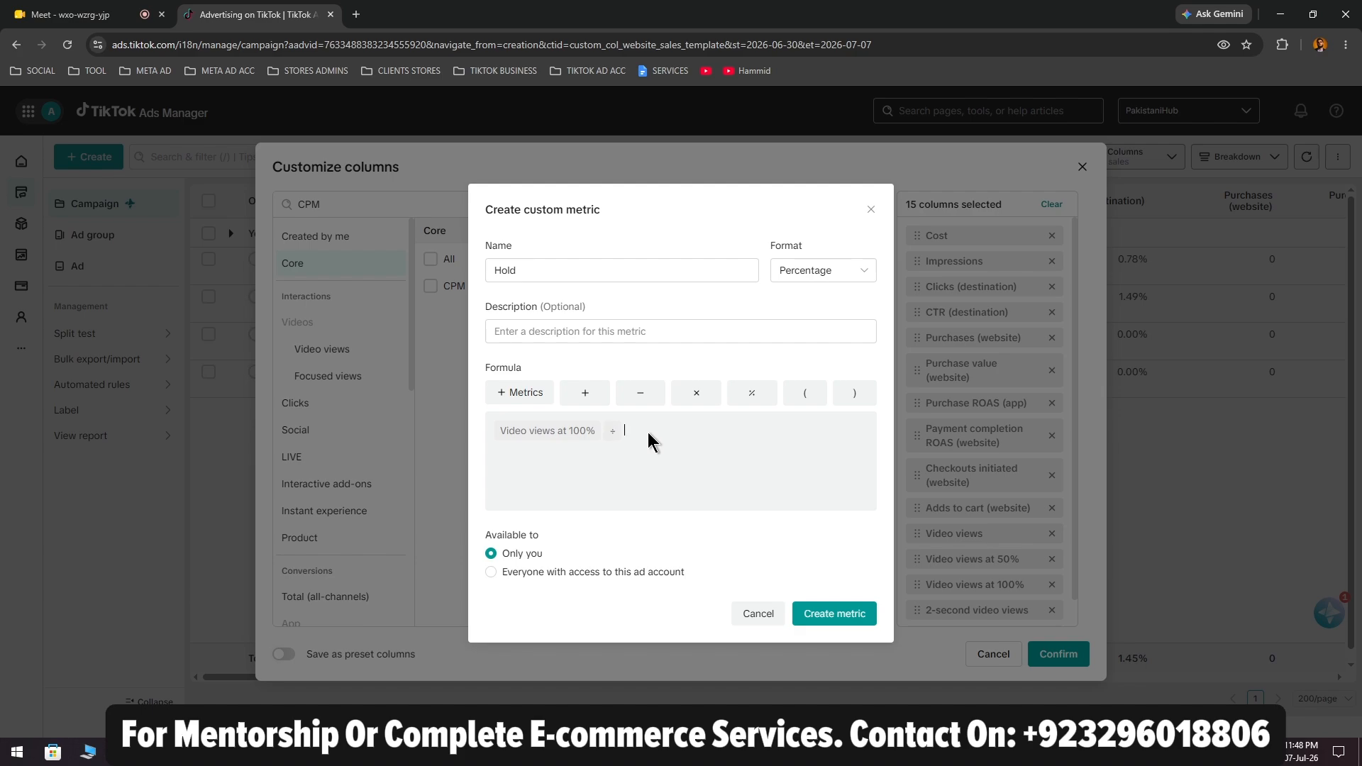
text(imp)
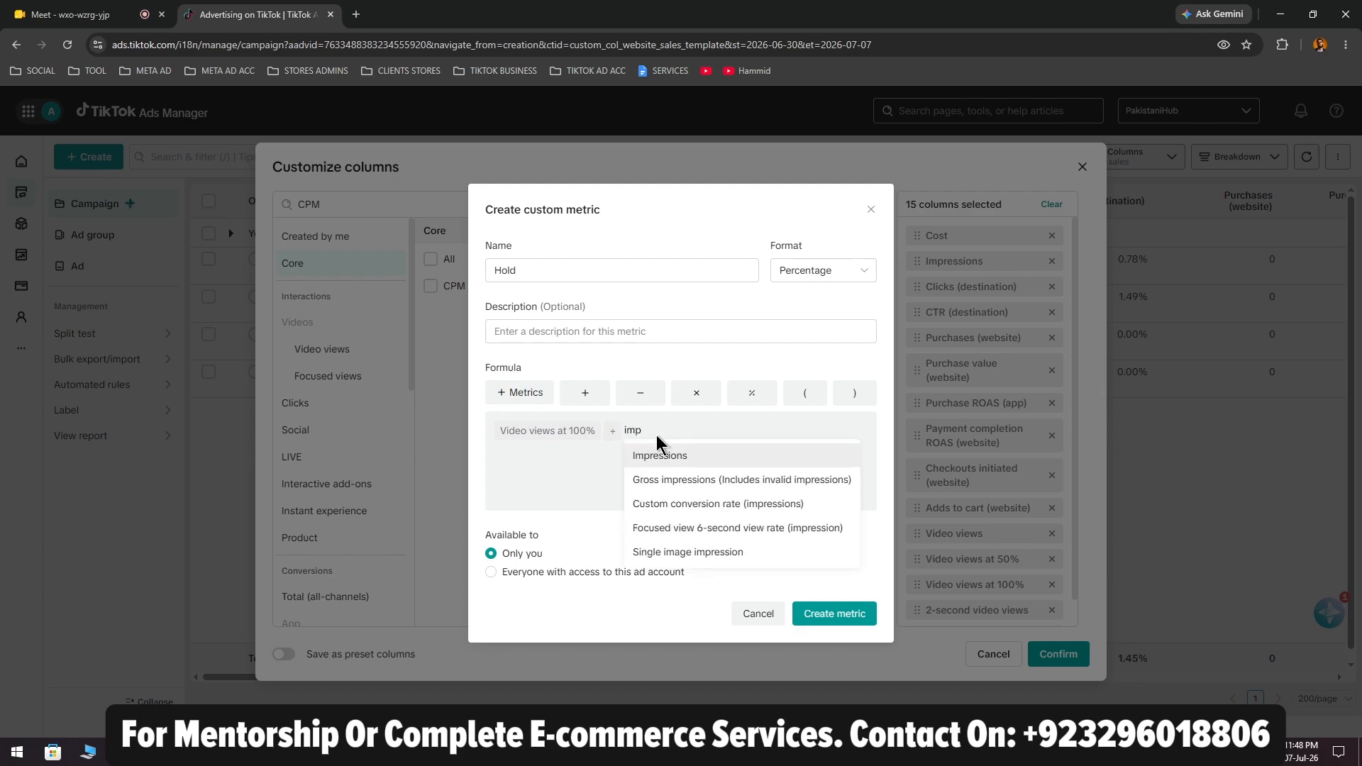
click(663, 455)
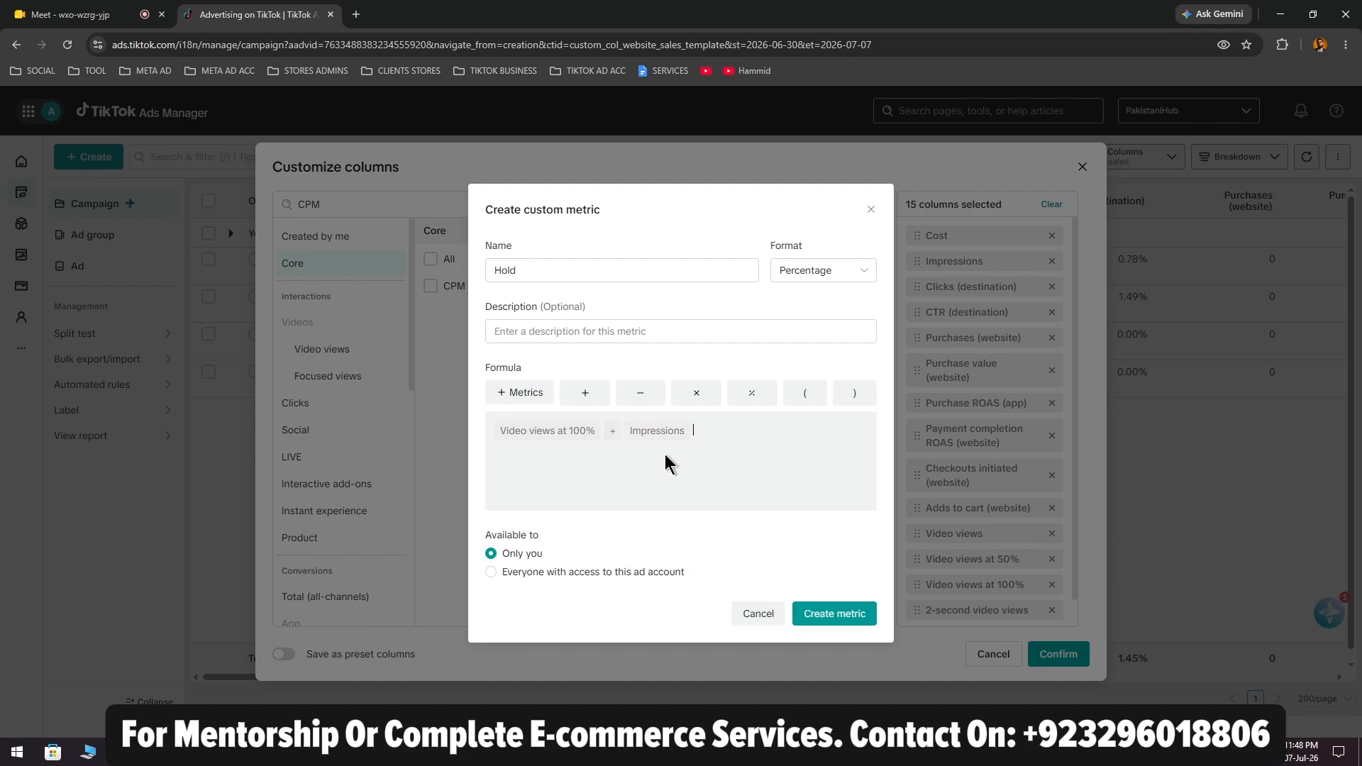
click(828, 615)
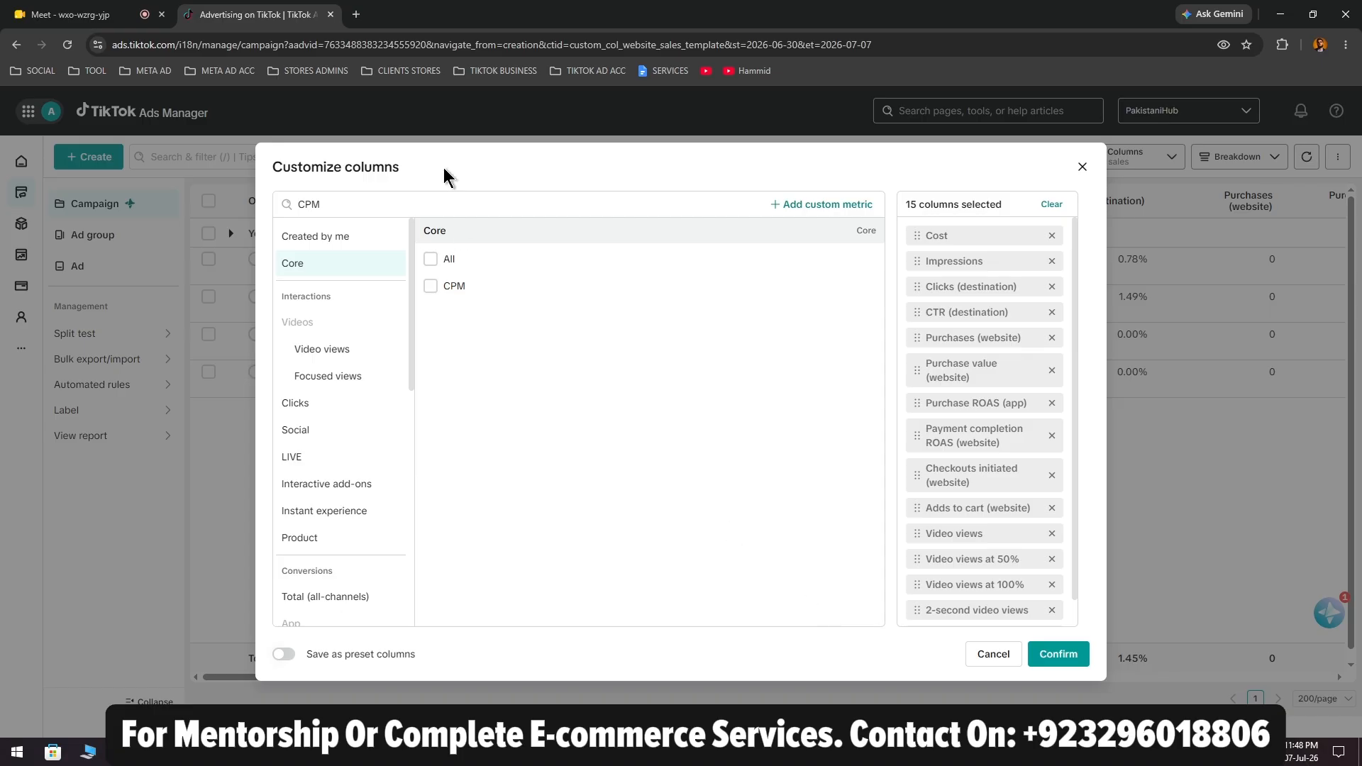
Clear the CPM column search and start a new custom metric named "ATC Ratio" with the Percentage format
key(BackSpace)
key(BackSpace)
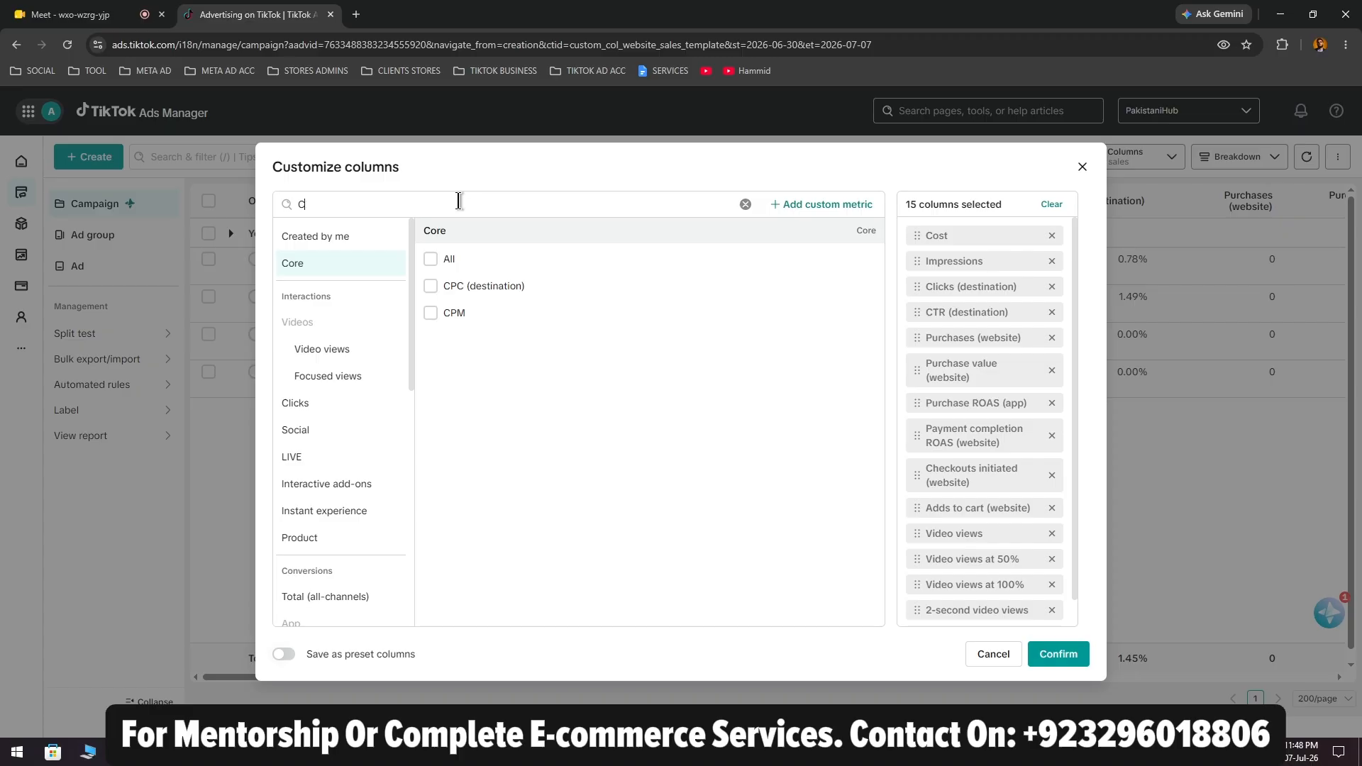
key(BackSpace)
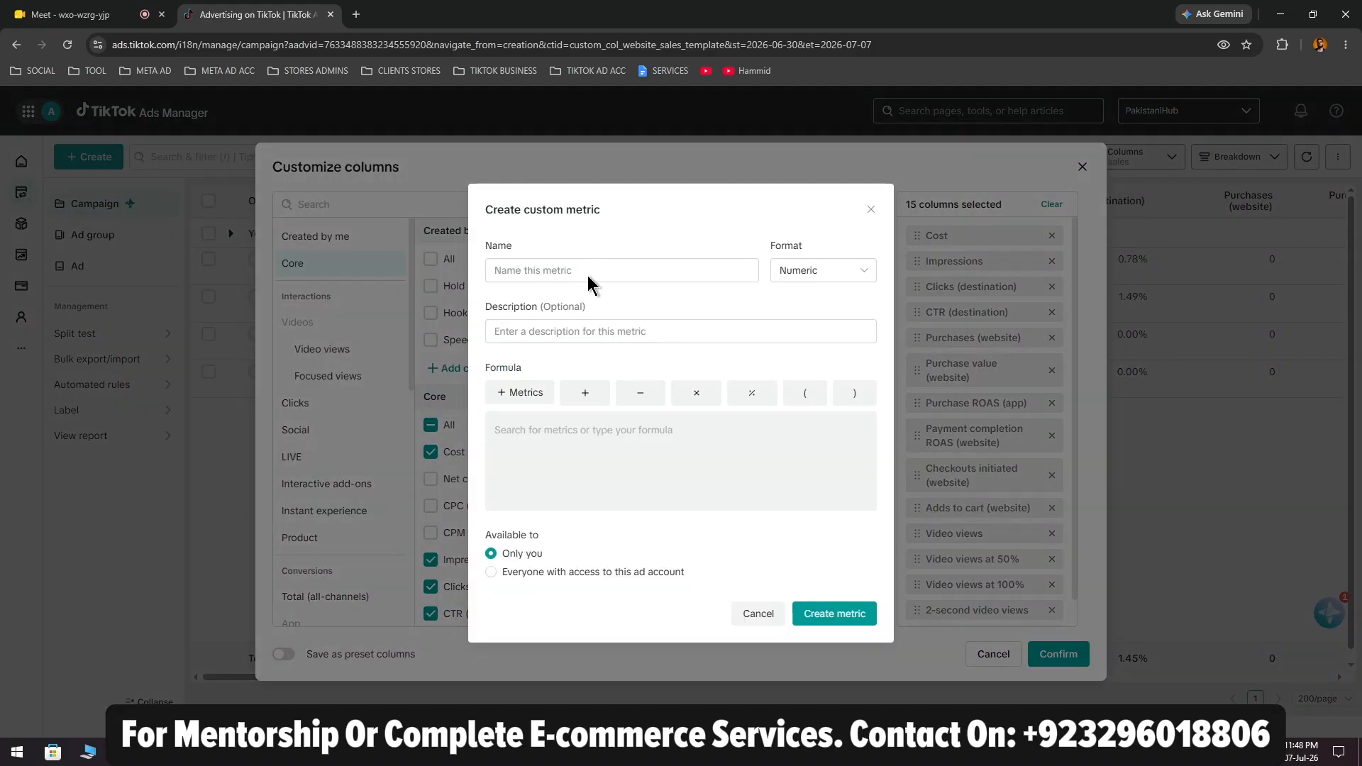
click(589, 274)
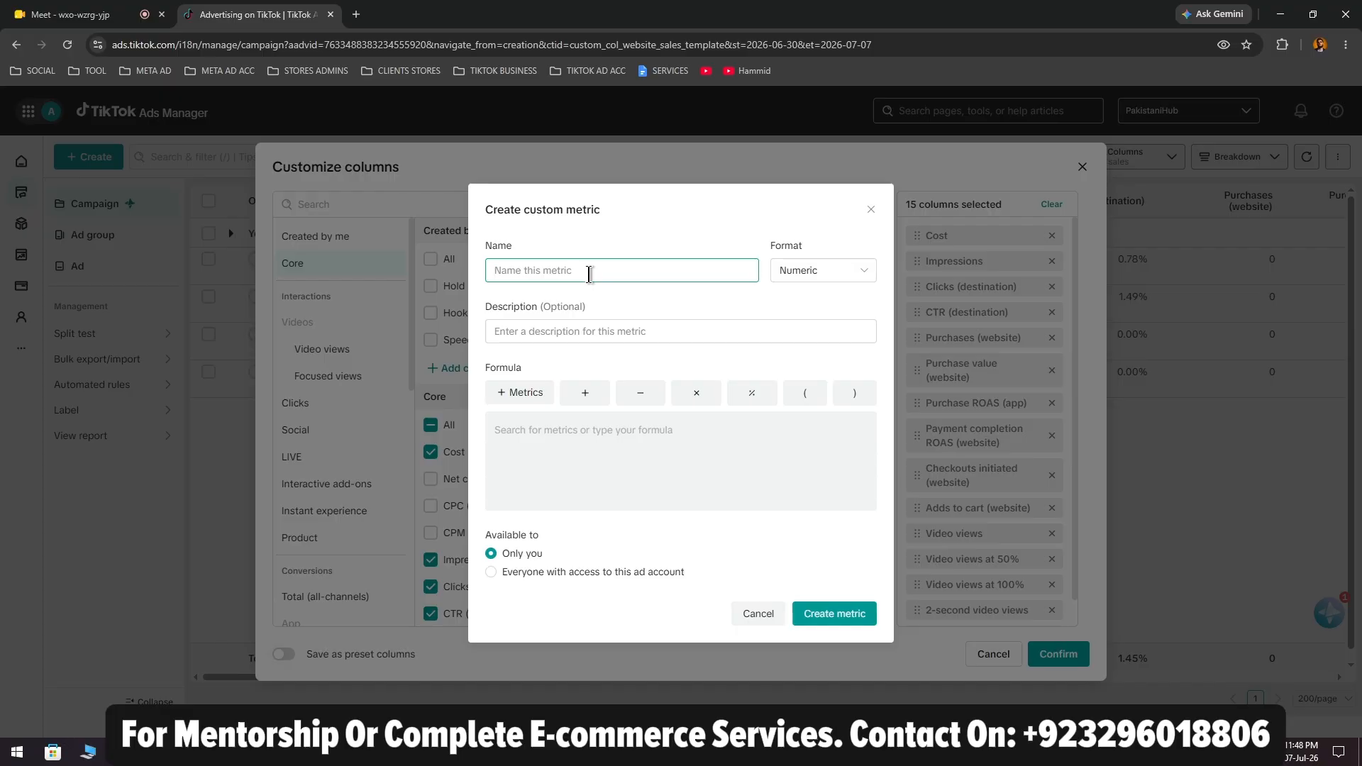
text(ATC Rathjoio)
click(866, 273)
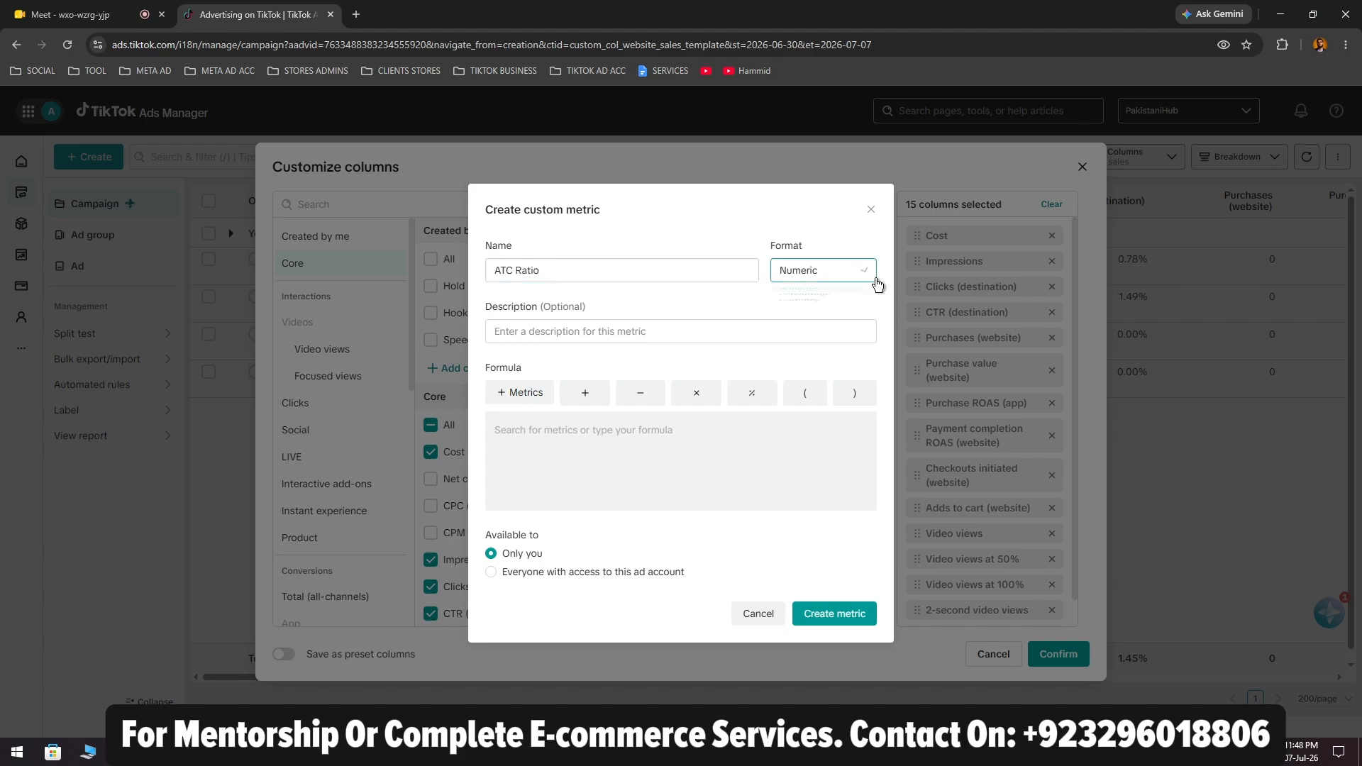
click(827, 323)
Set the ATC Ratio formula to Total add to cart (all-channels) + Pixel-based total landing page view (website) and create the metric
click(670, 430)
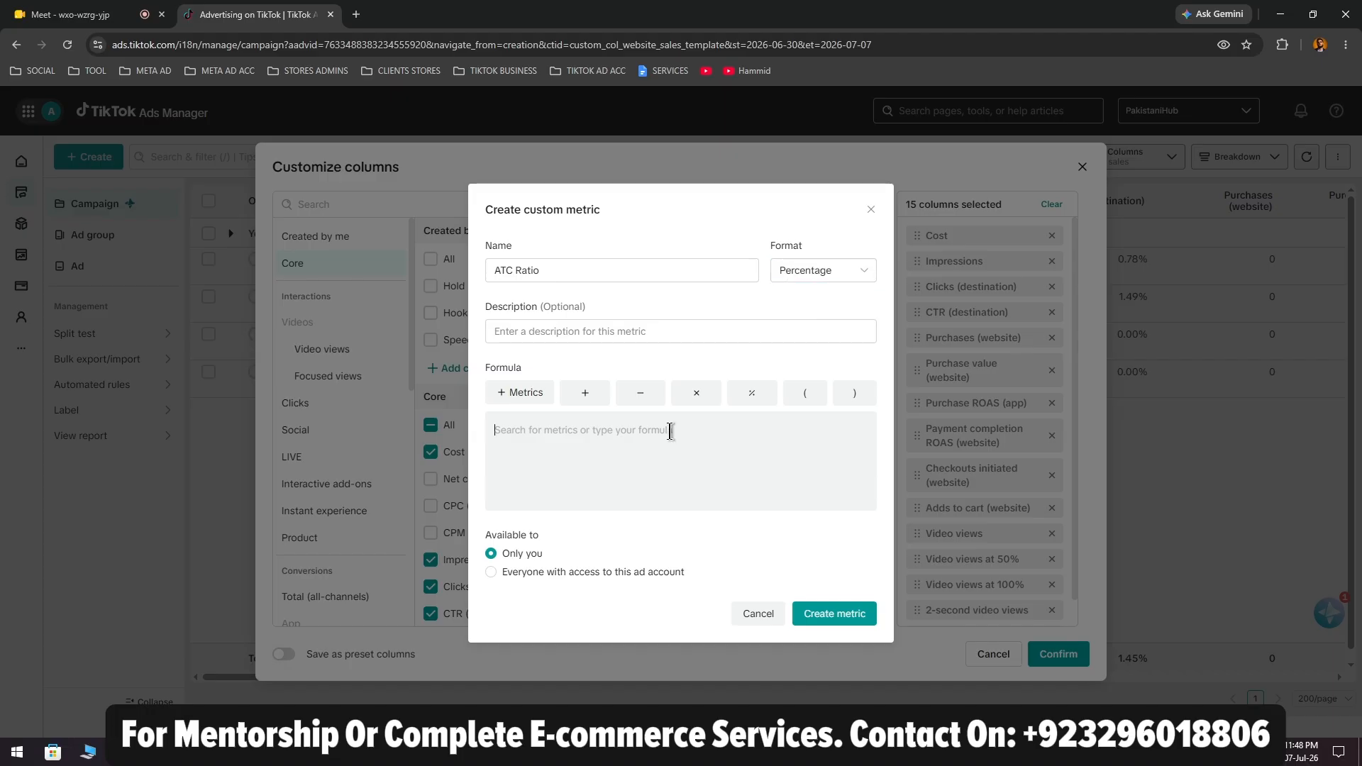
text(add)
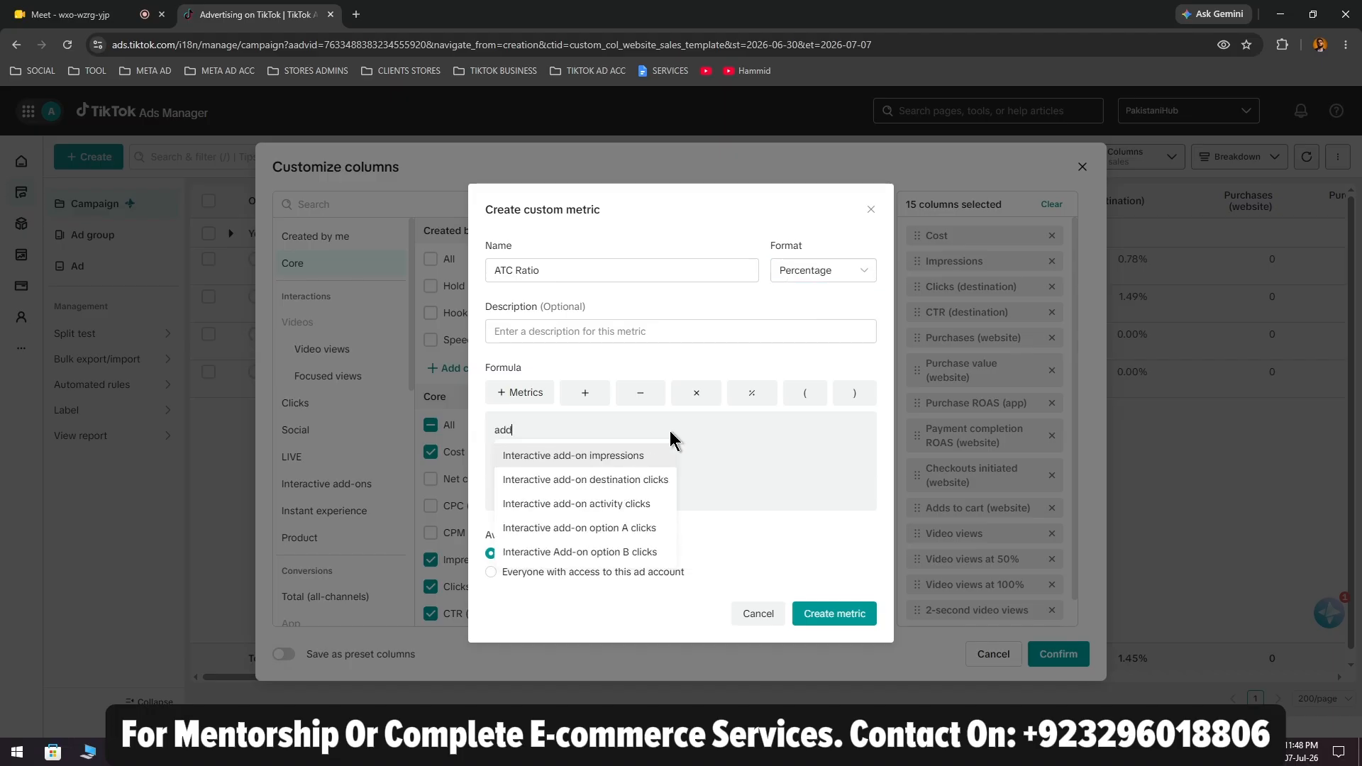
text( to)
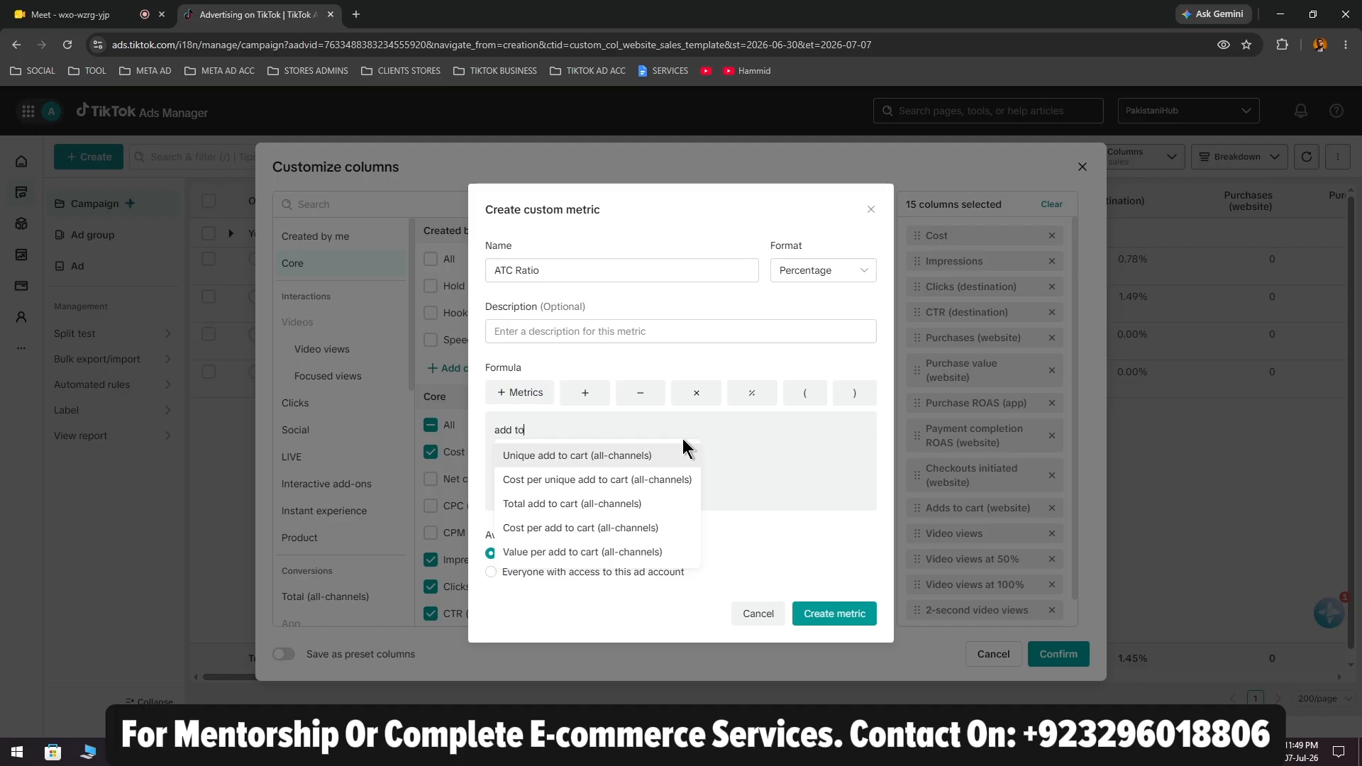
click(602, 507)
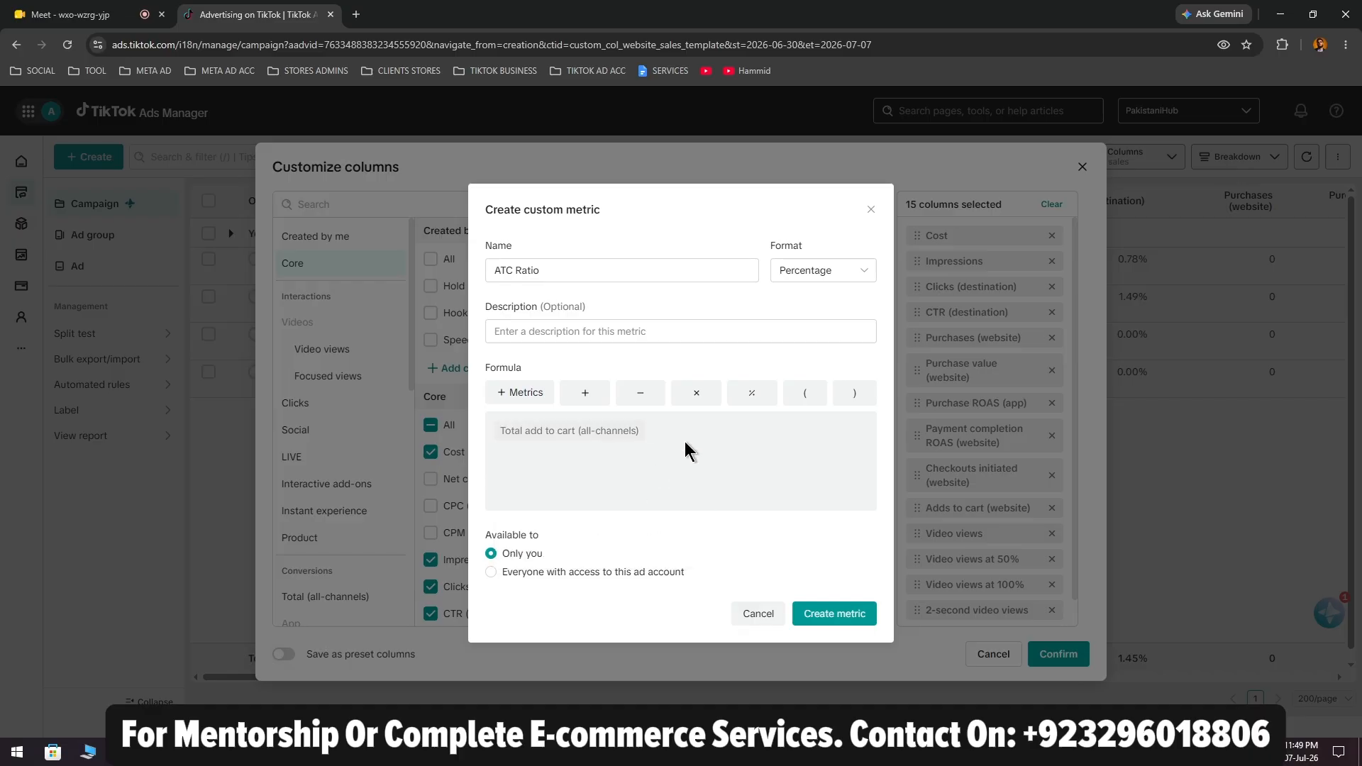
text(land)
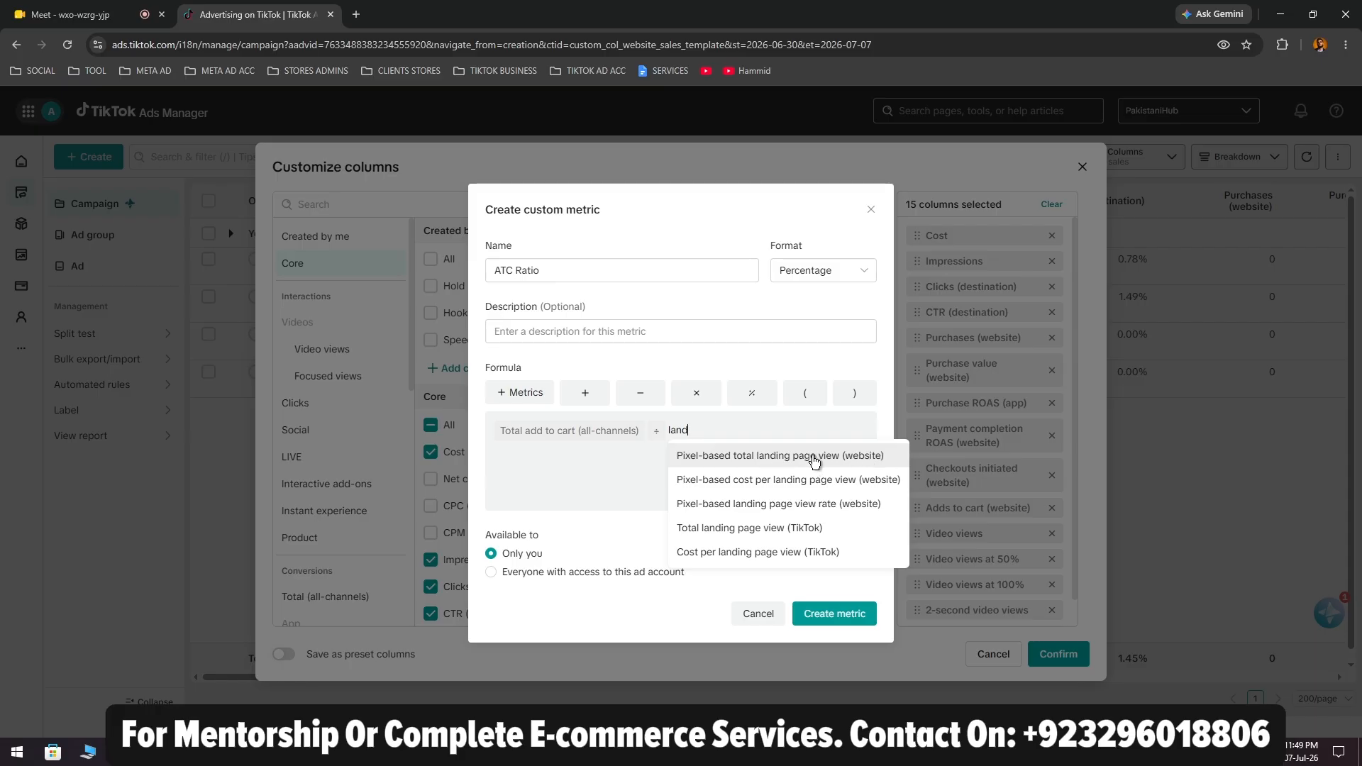
click(754, 460)
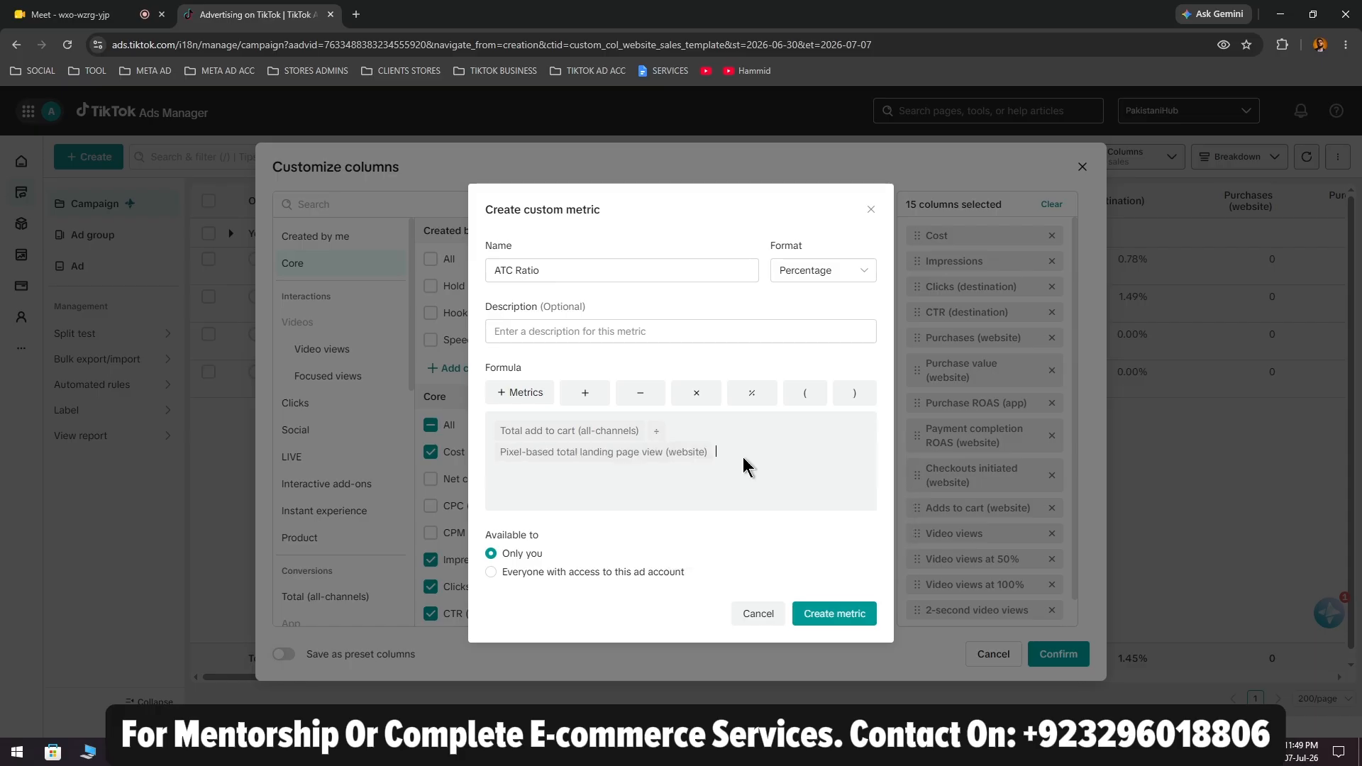
click(840, 612)
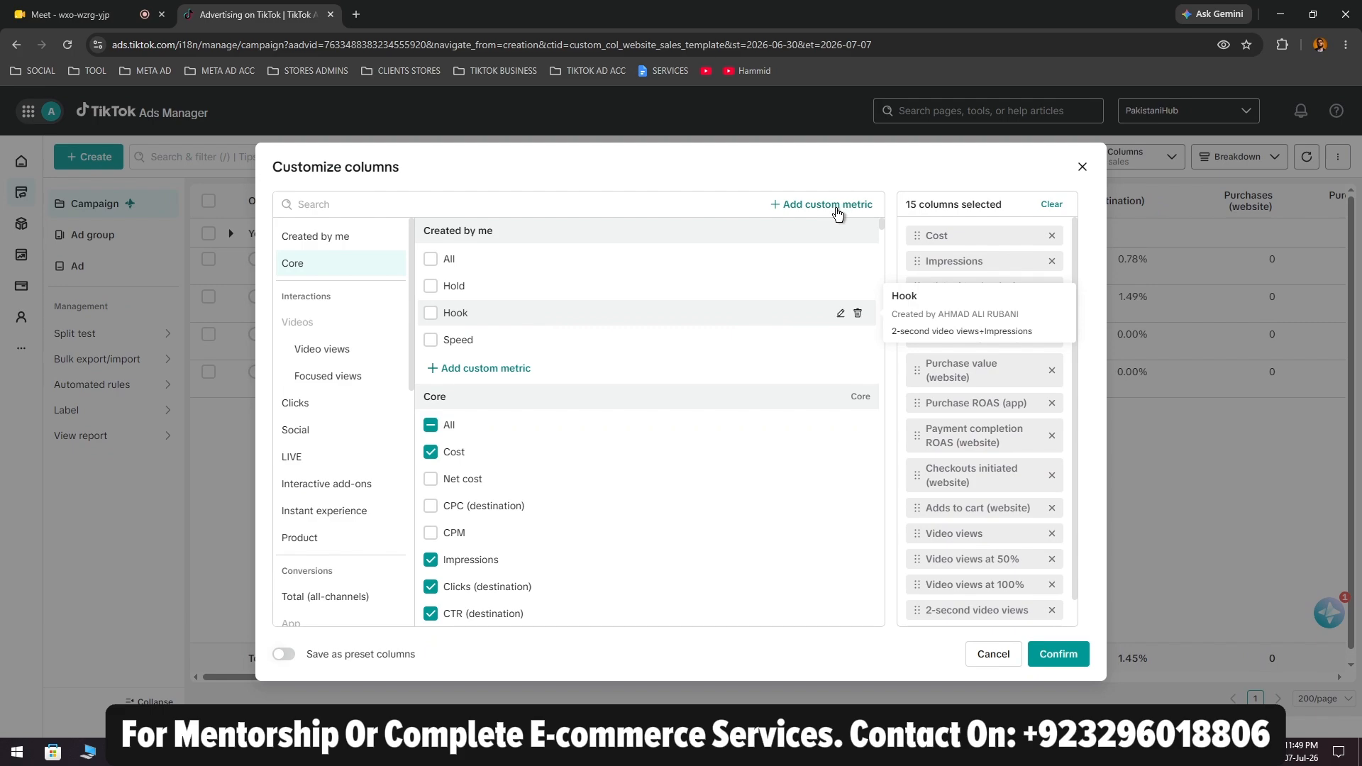
Start a new custom metric named "IC Ratio" with the Percentage format
click(834, 208)
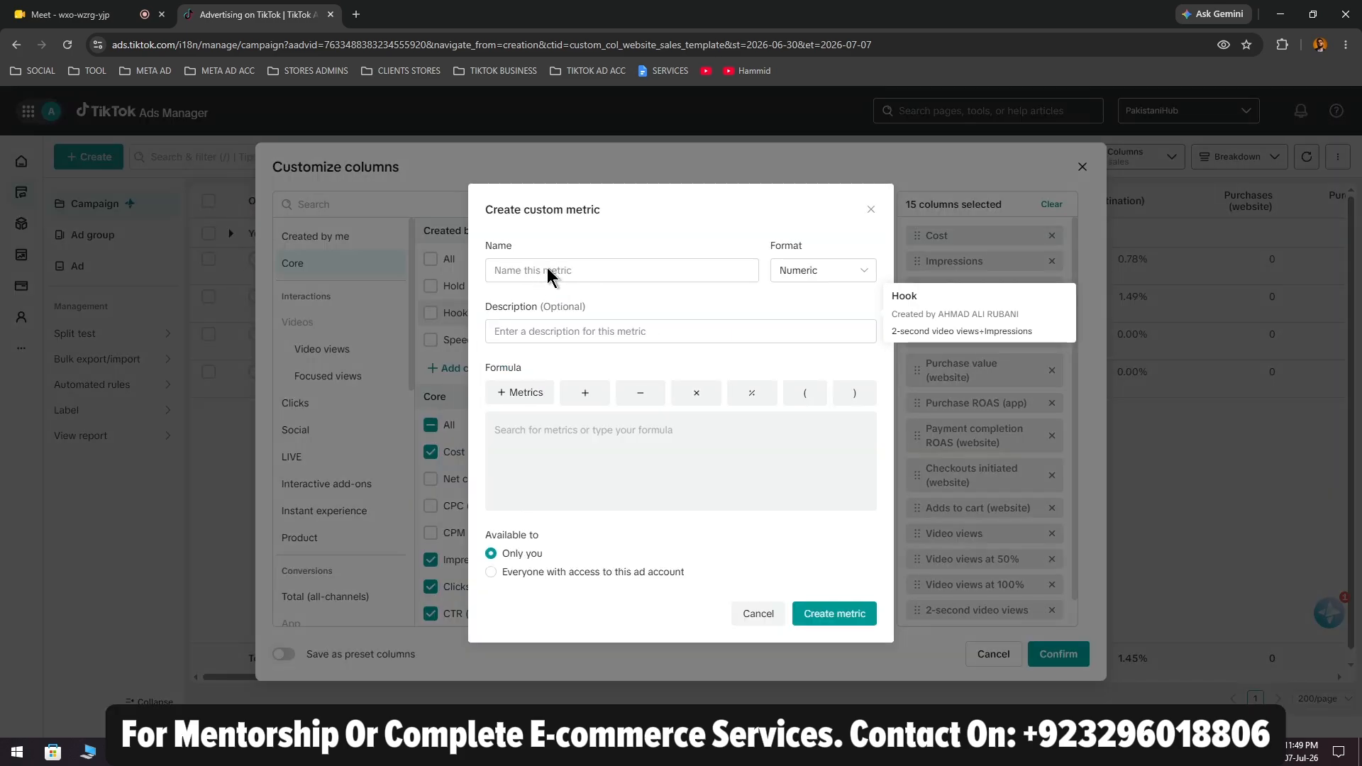
click(548, 270)
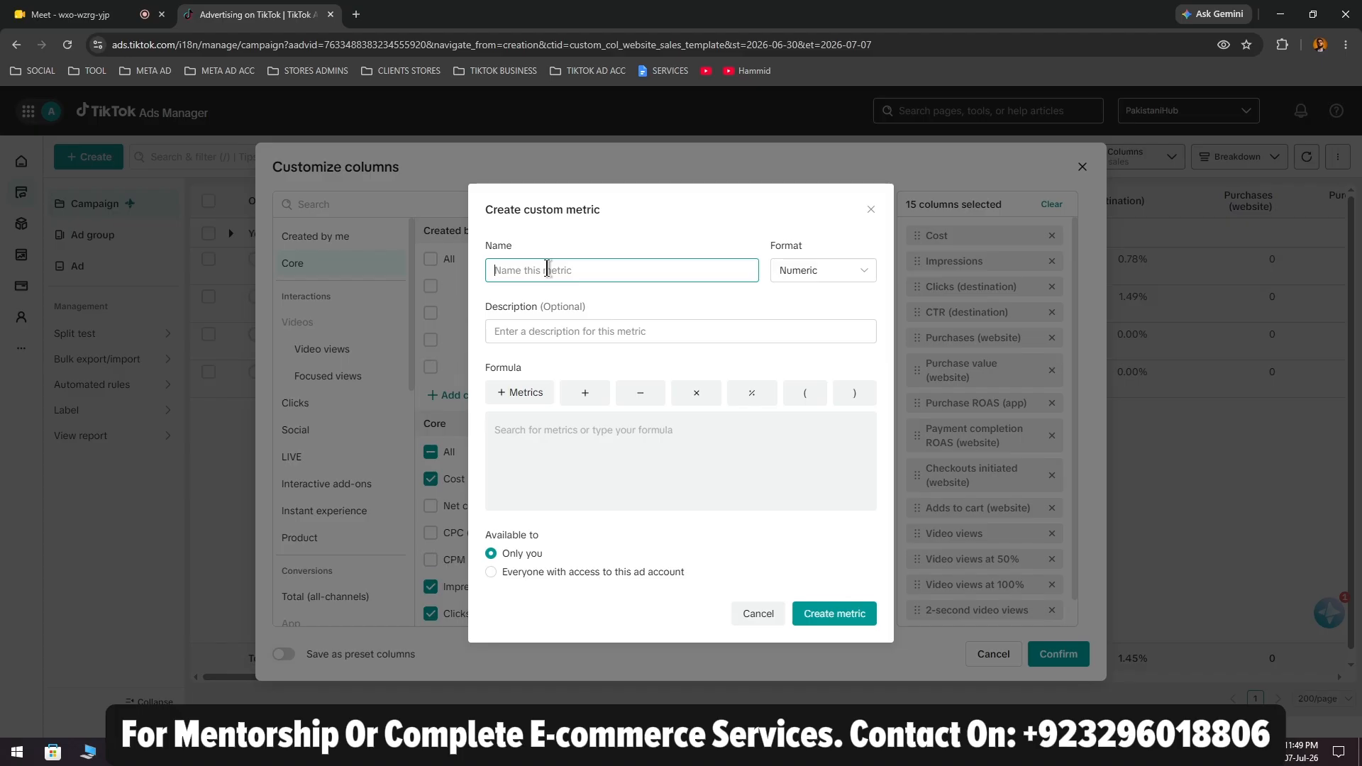
text(IC Ratio)
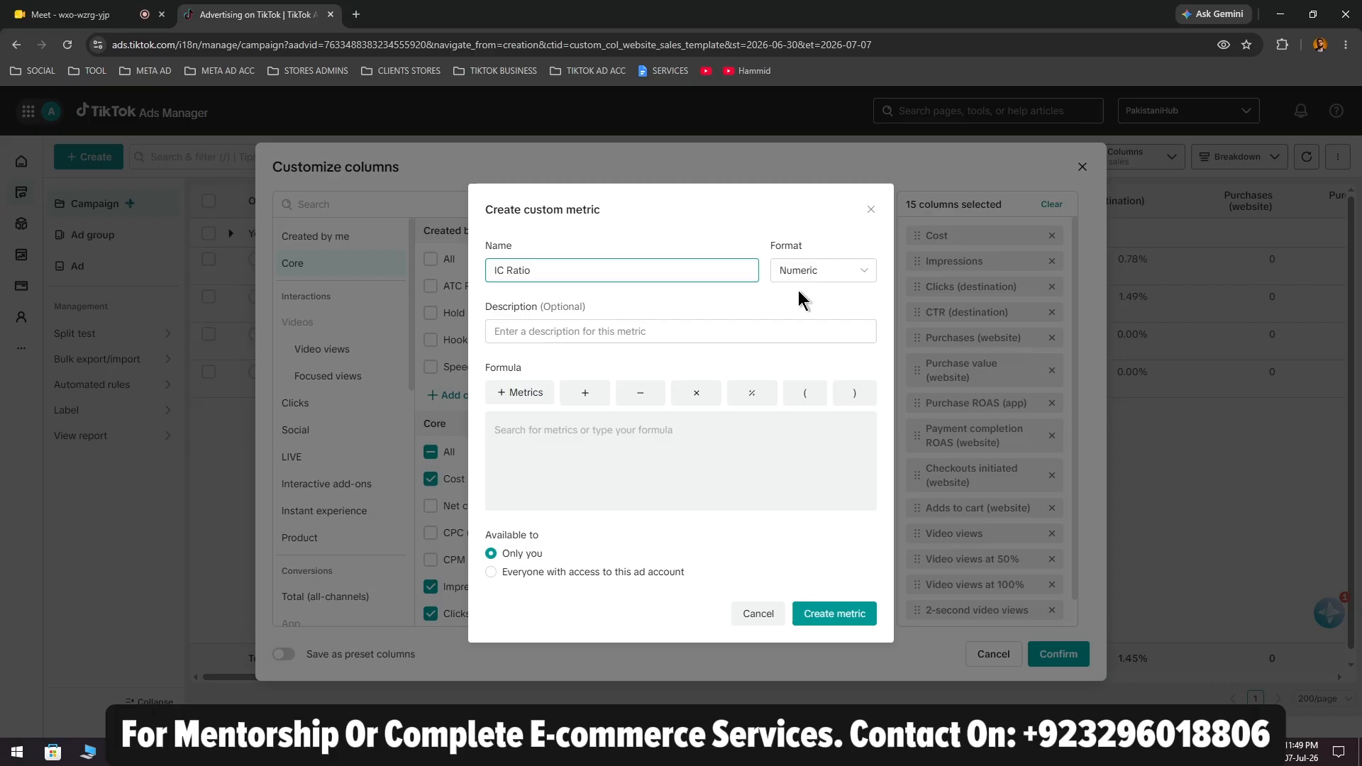
click(816, 270)
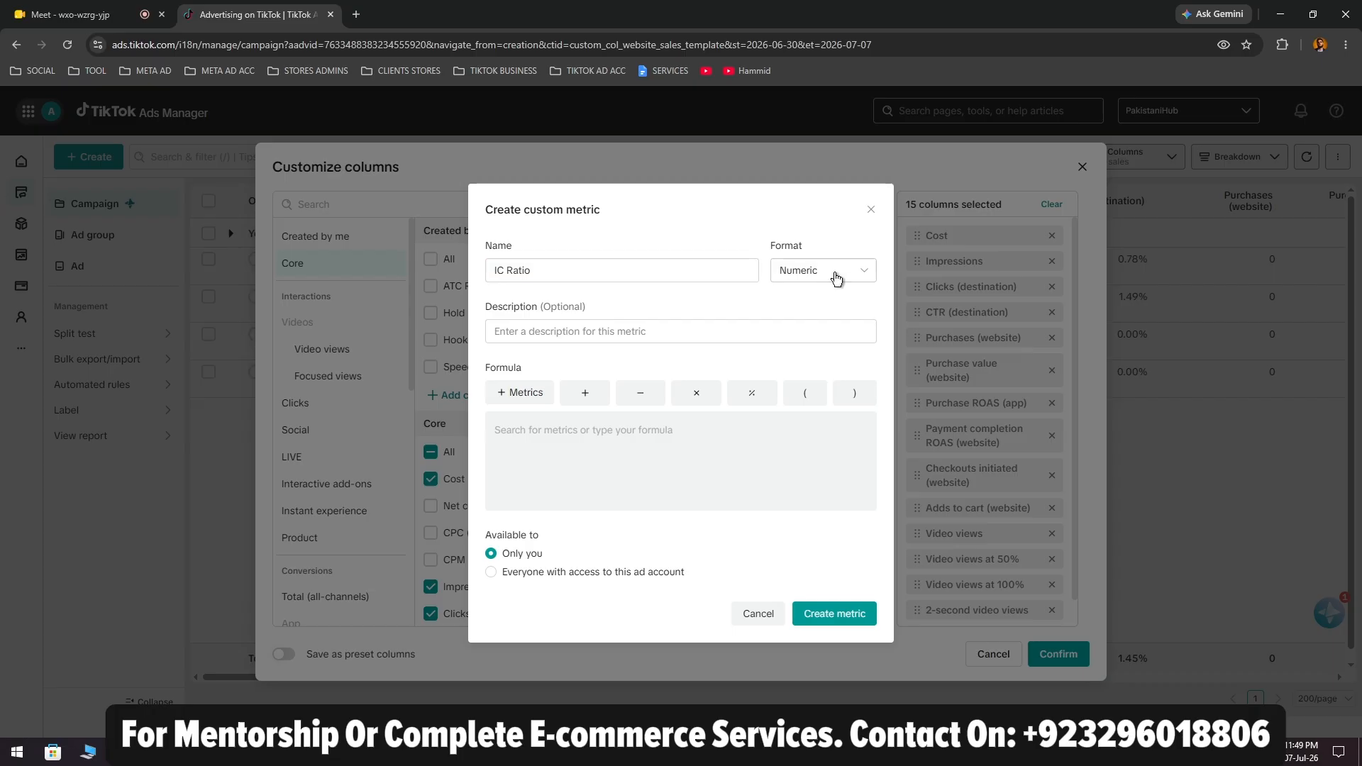
click(828, 327)
Set the IC Ratio formula to Checkouts initiated (website) + Pixel-based total landing page view (website) and create the metric
click(653, 436)
text(initia)
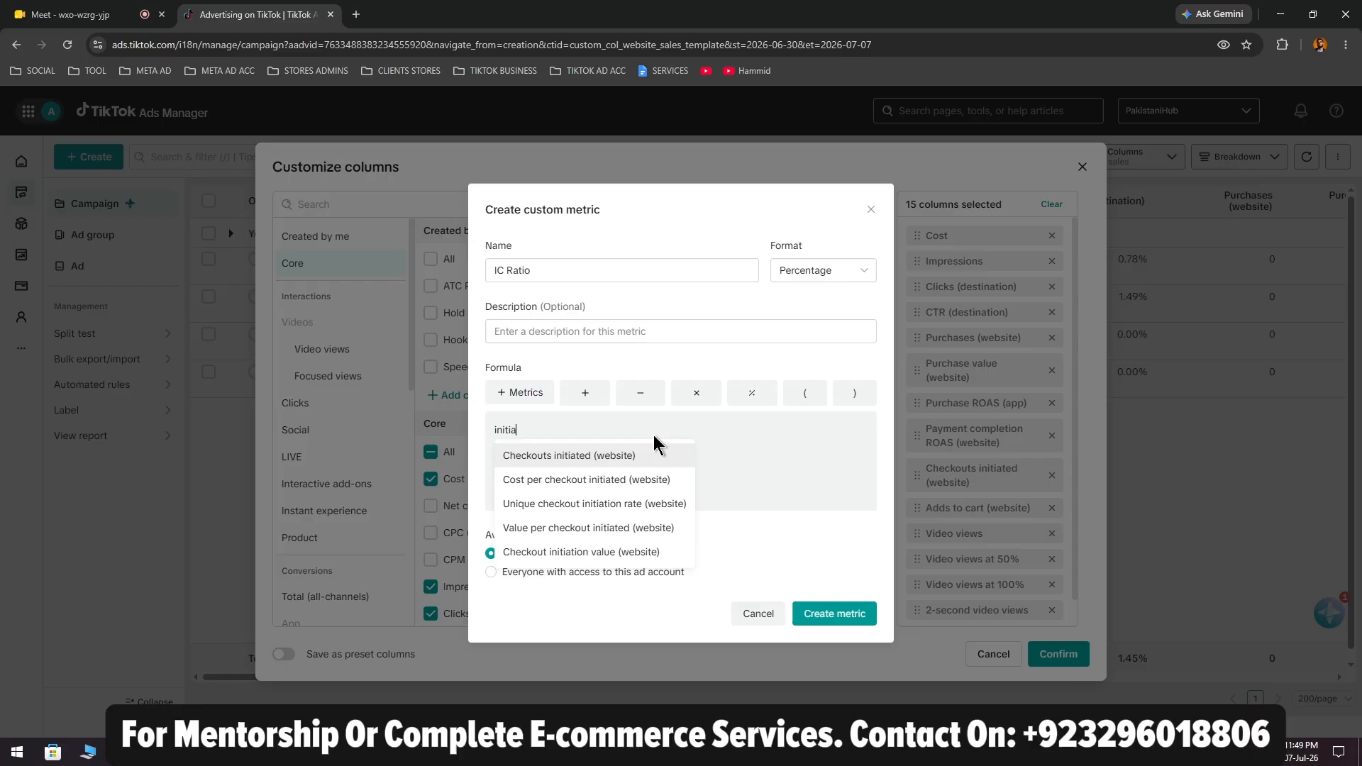
click(602, 462)
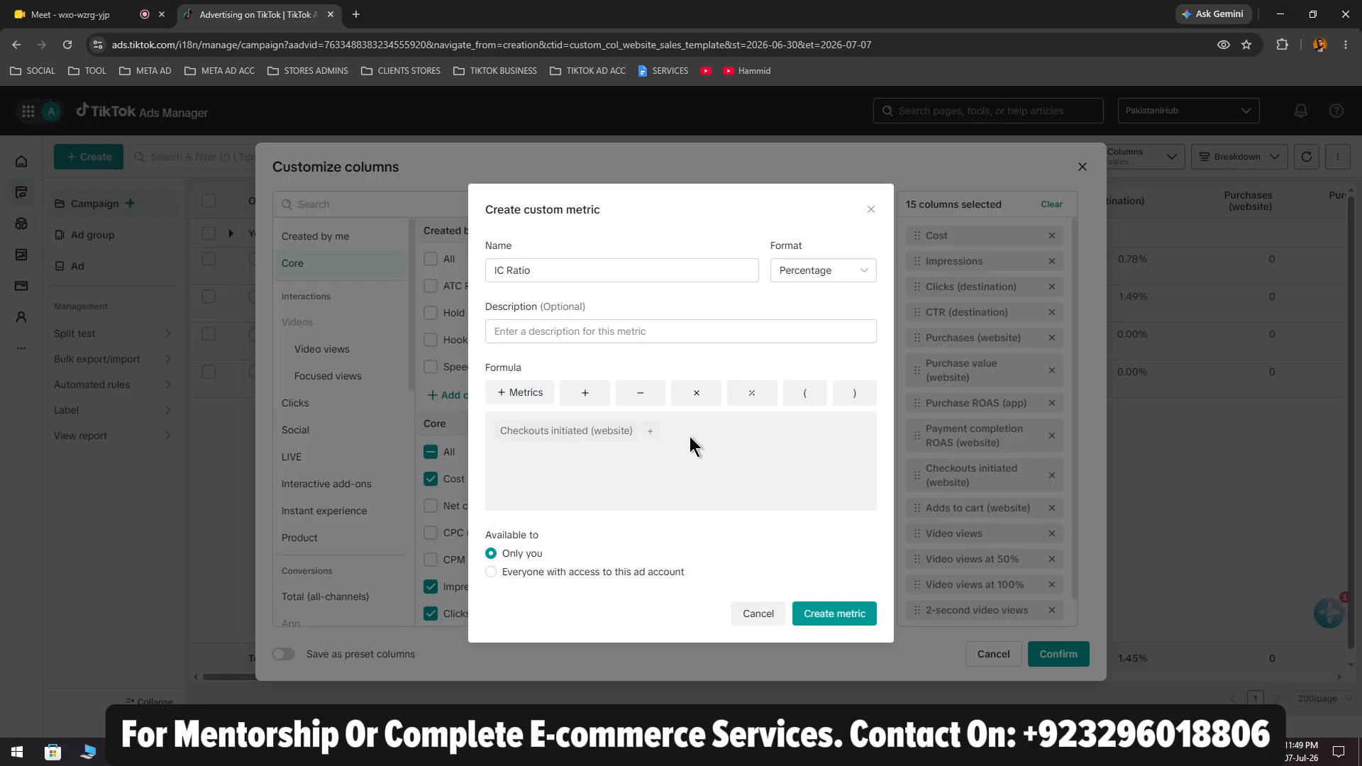
text(land)
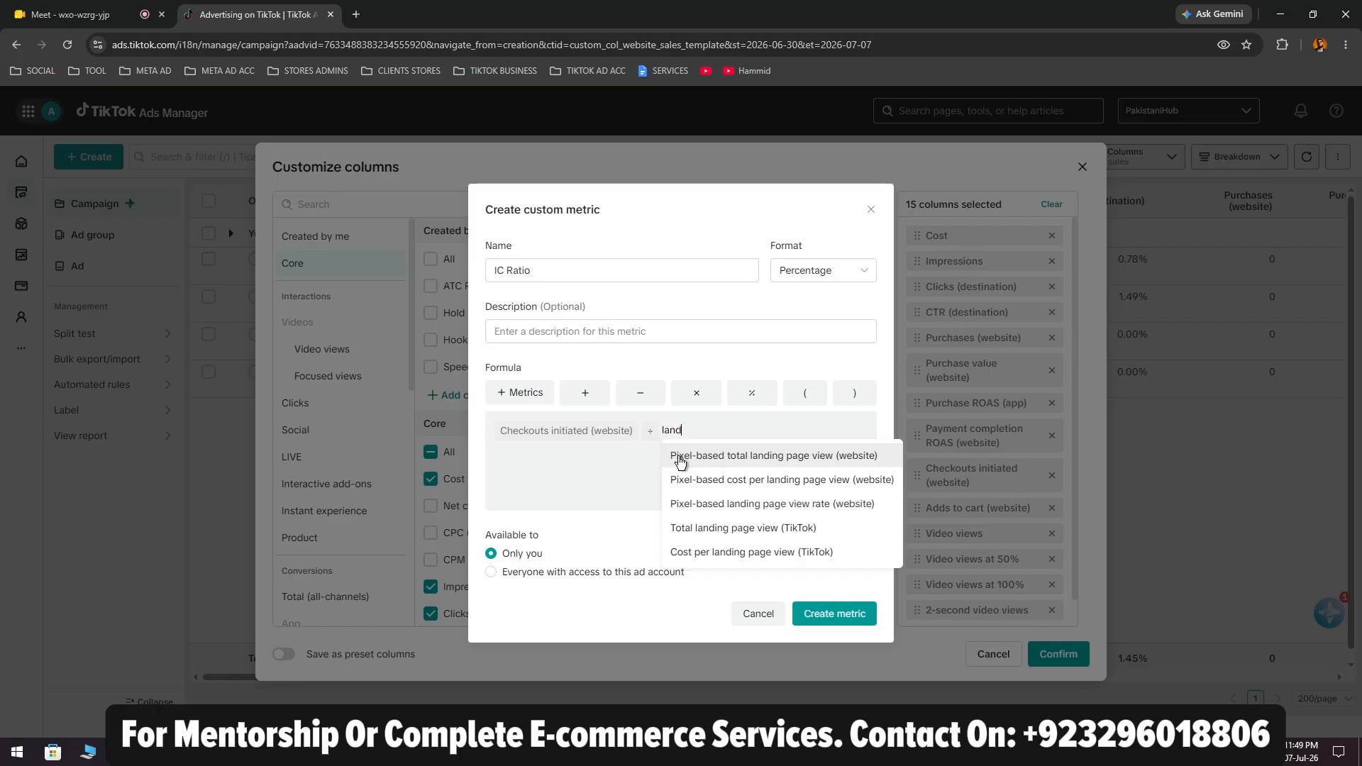
click(798, 461)
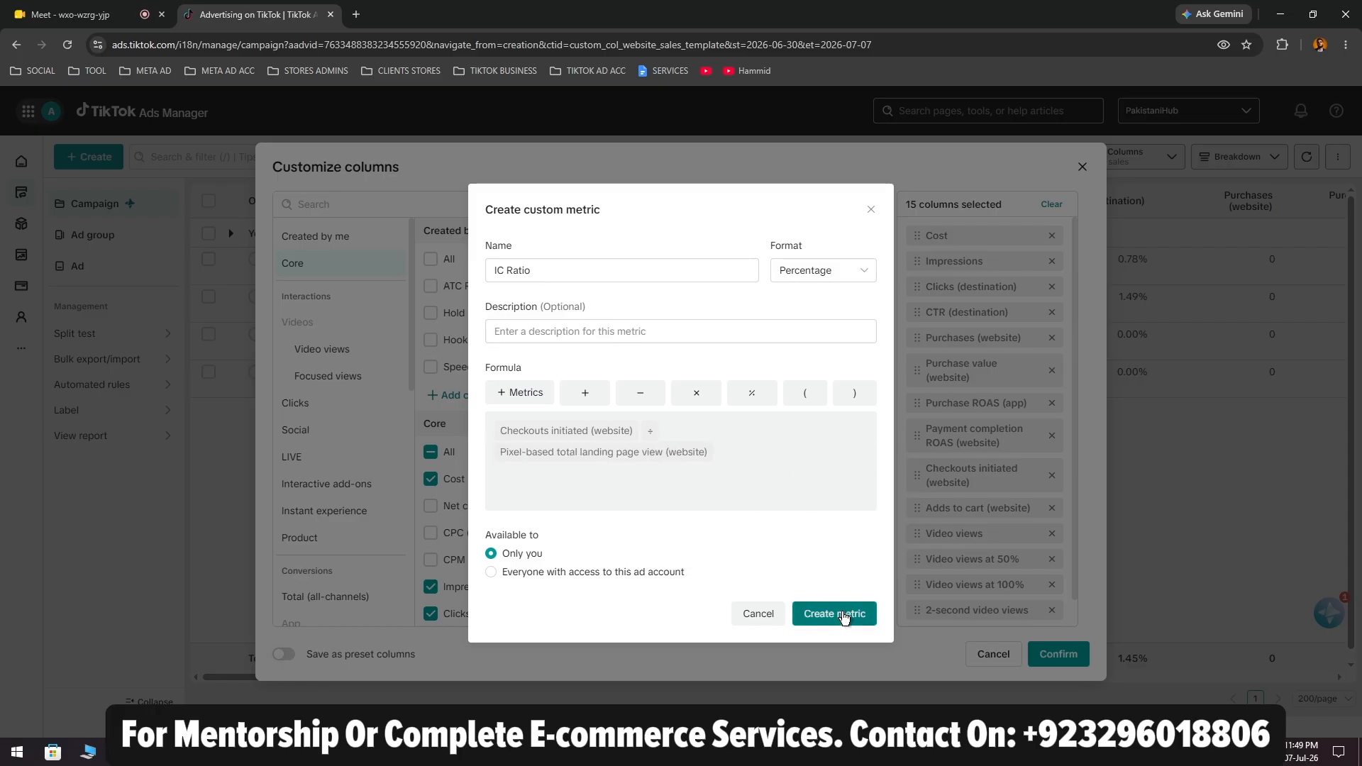
click(831, 614)
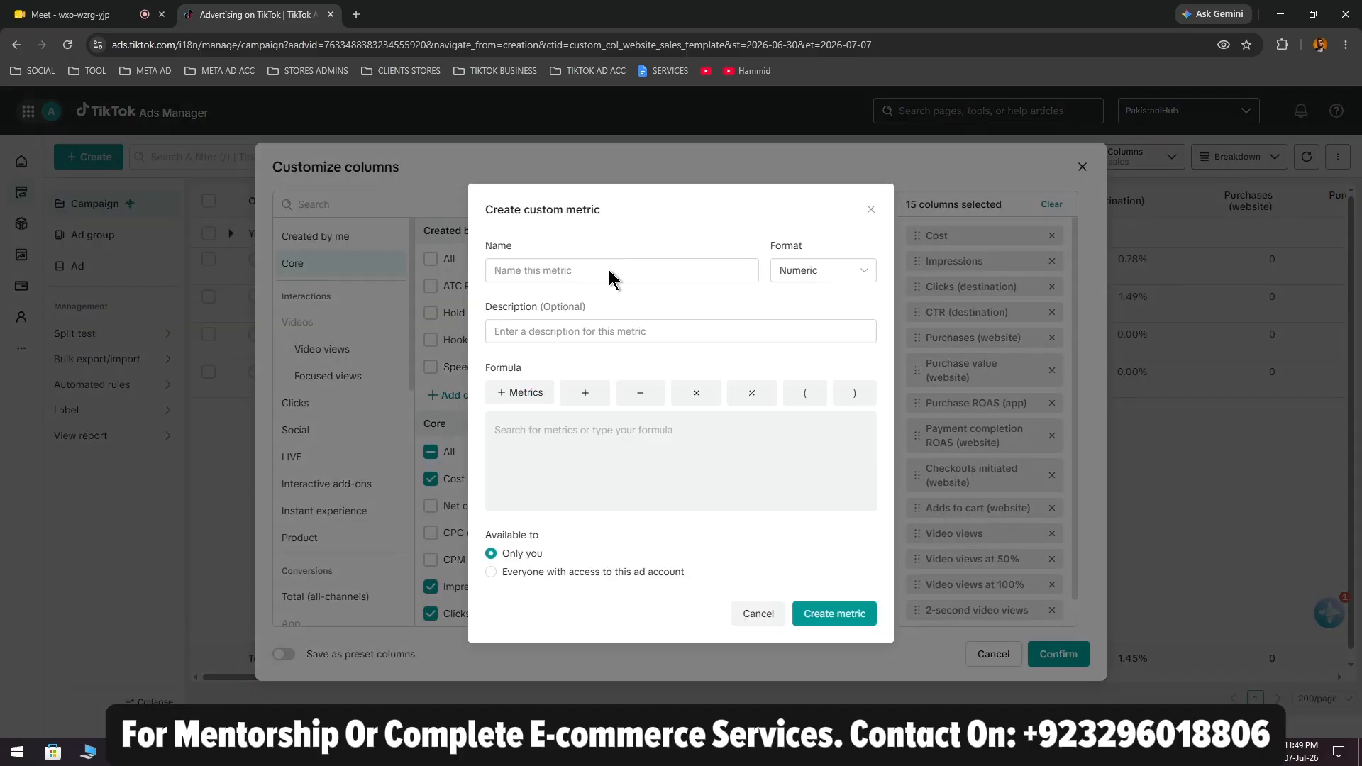
Start a new custom metric named "Pur Ratio" with the Percentage format
click(610, 271)
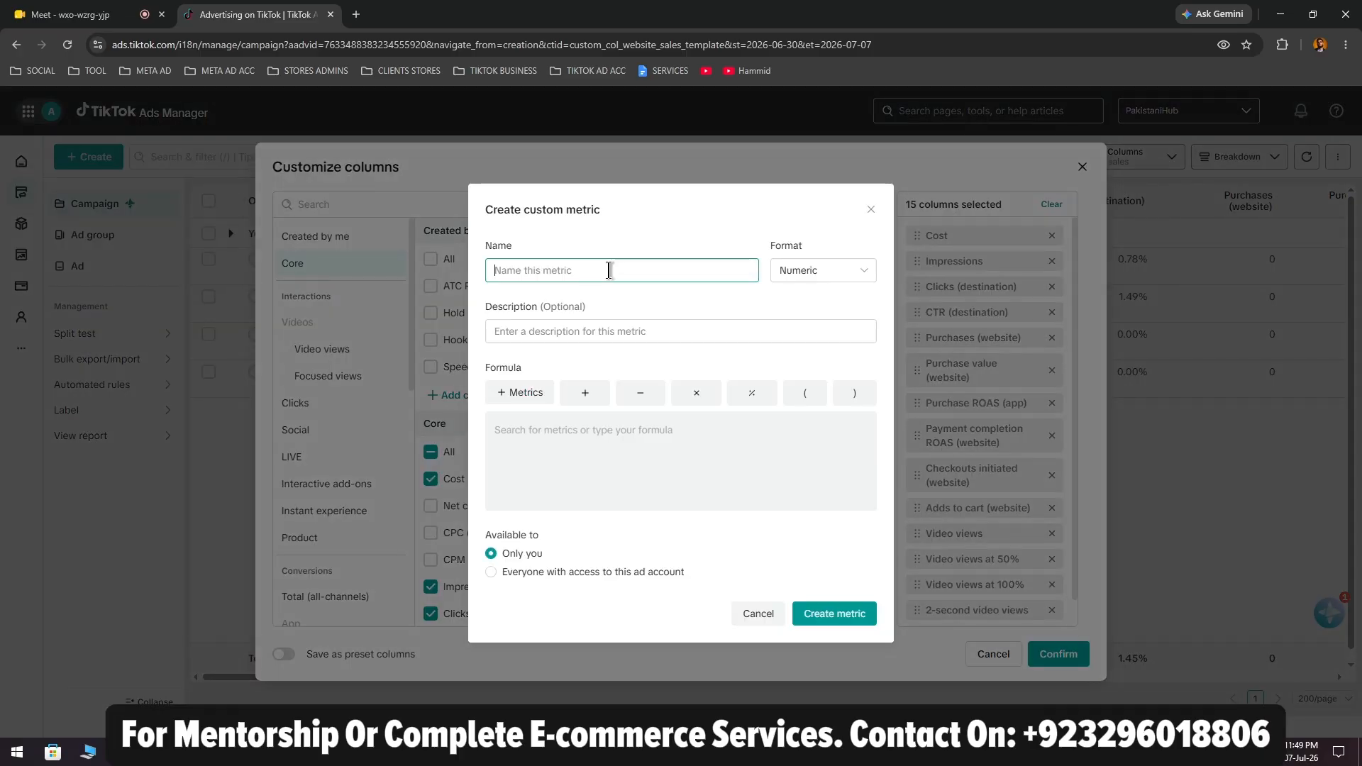
text(Purchase)
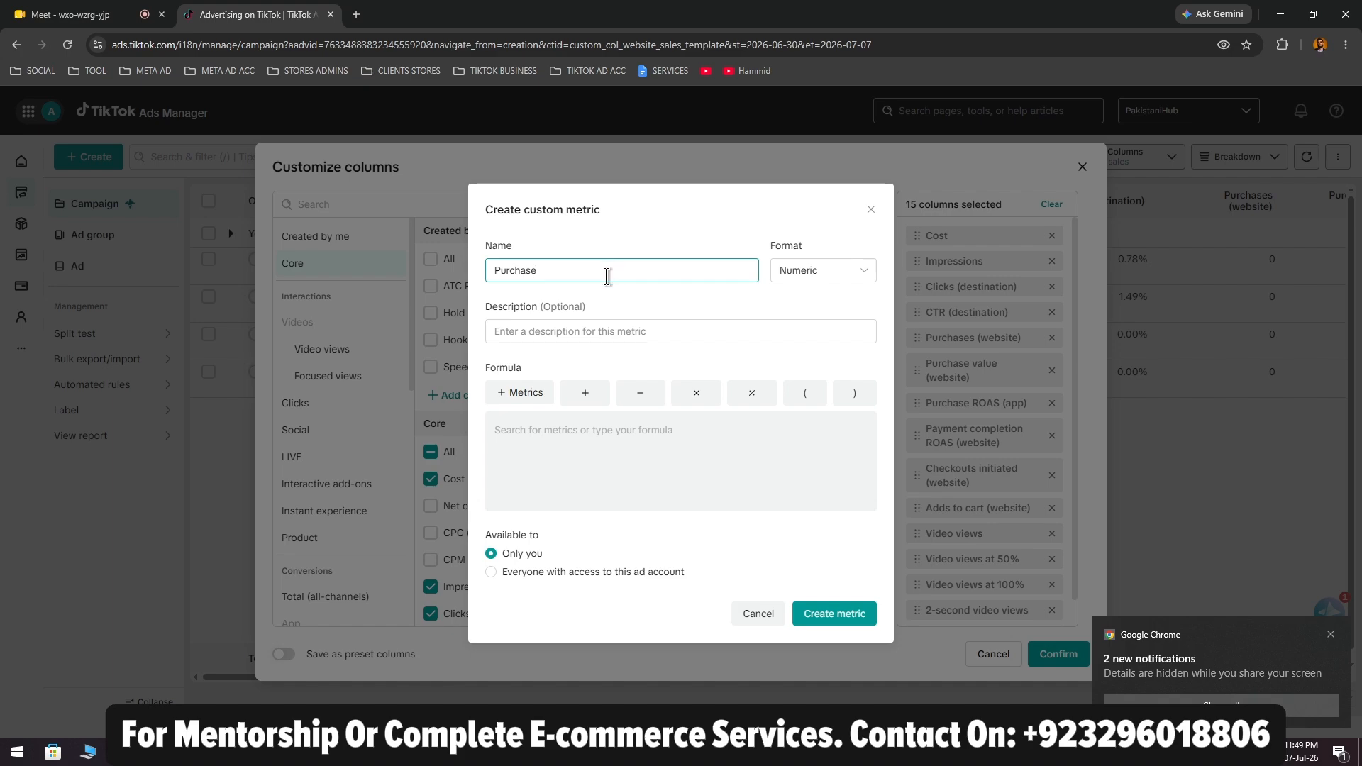
click(814, 277)
click(804, 314)
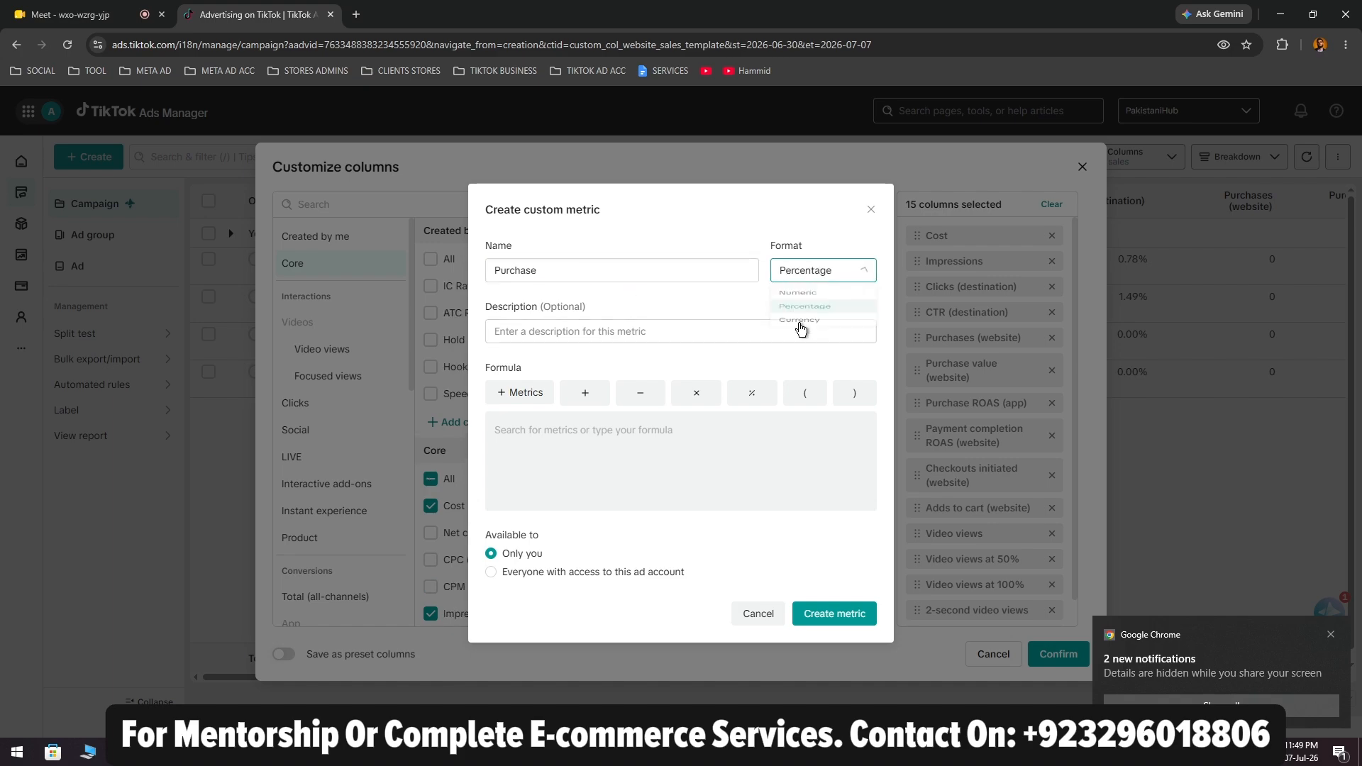
click(591, 268)
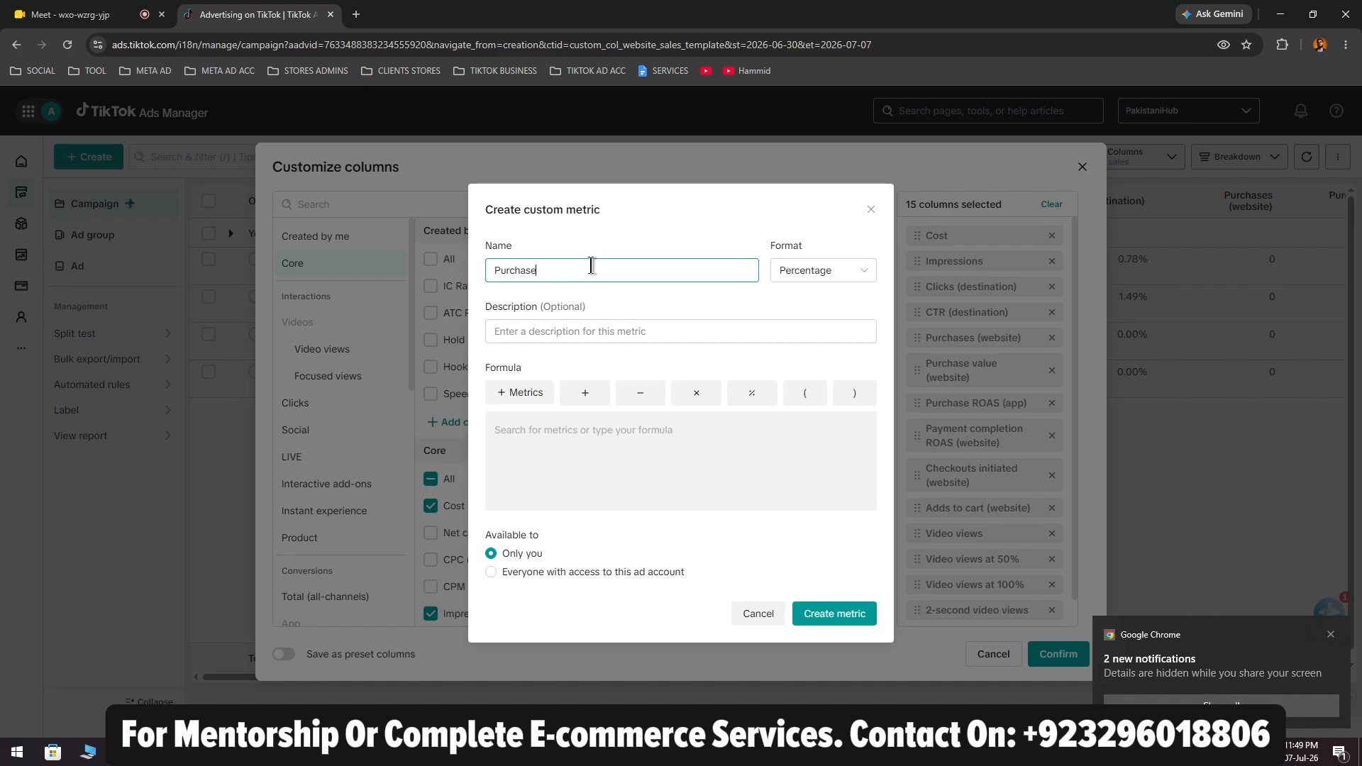
key(BackSpace)
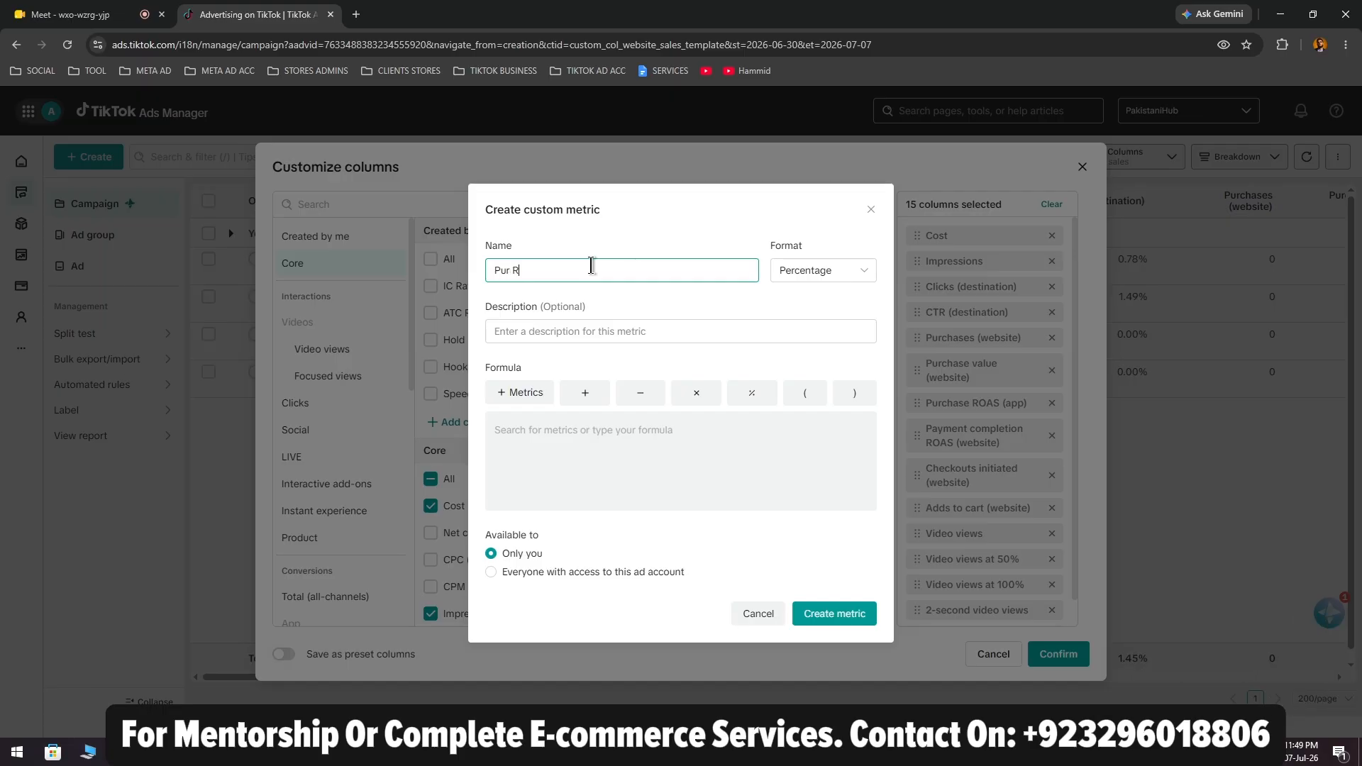
Set the Pur Ratio formula to Total purchase (all-channels) + Pixel-based total landing page view (website) and create the metric
click(609, 430)
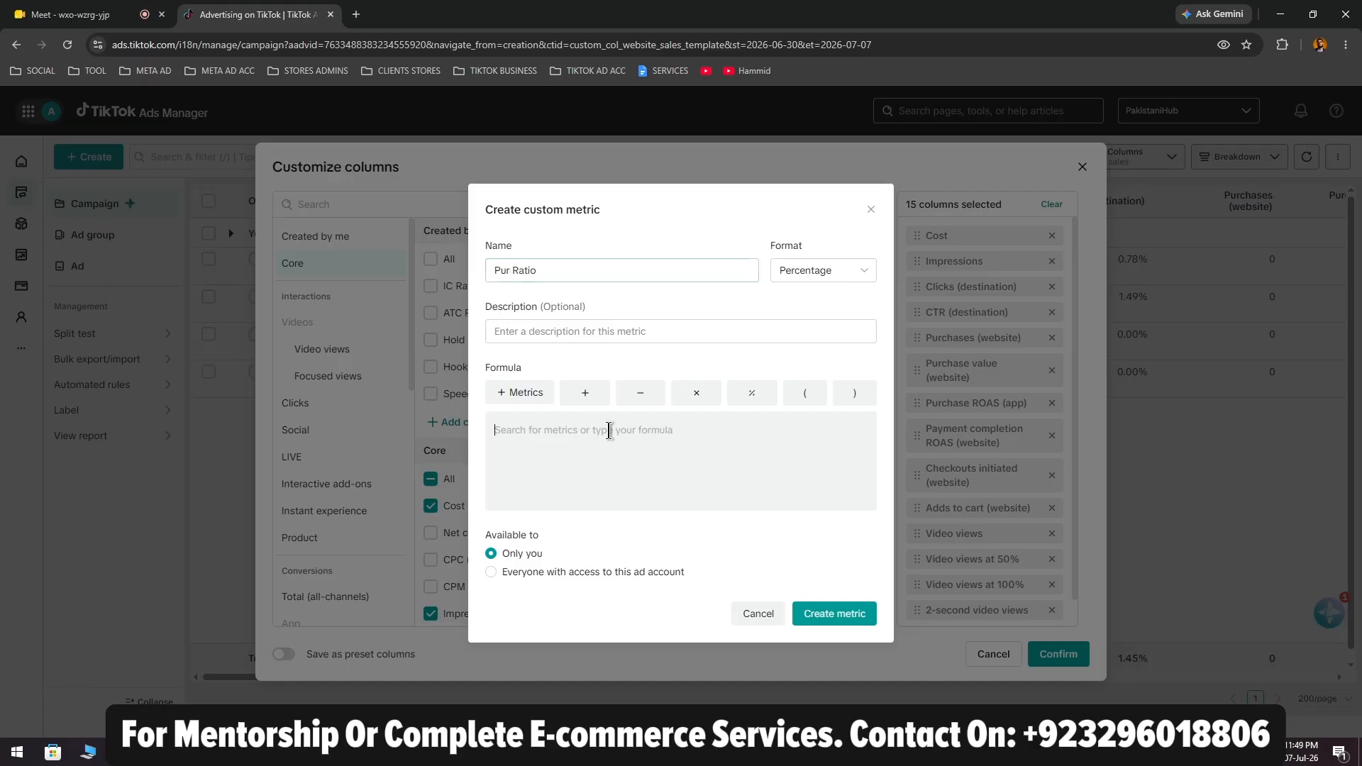
text(purchase)
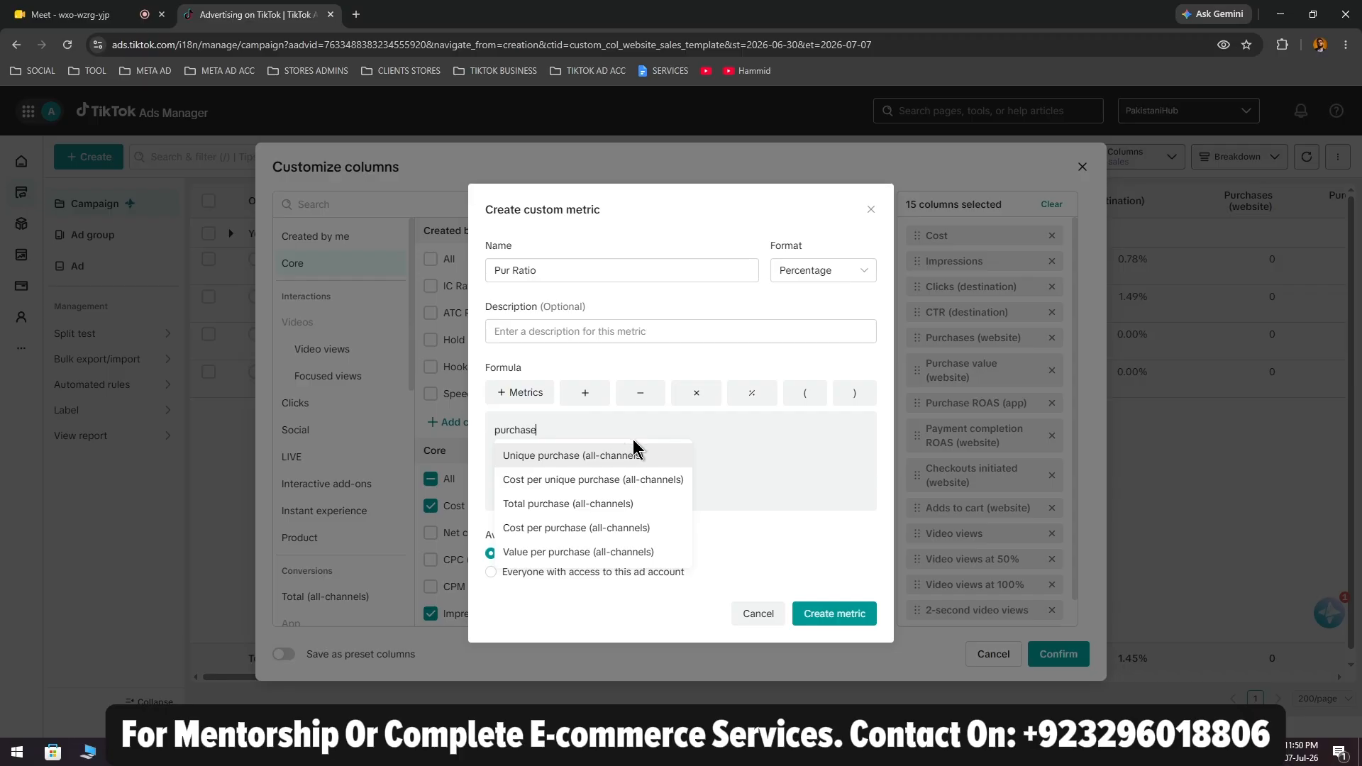
click(598, 505)
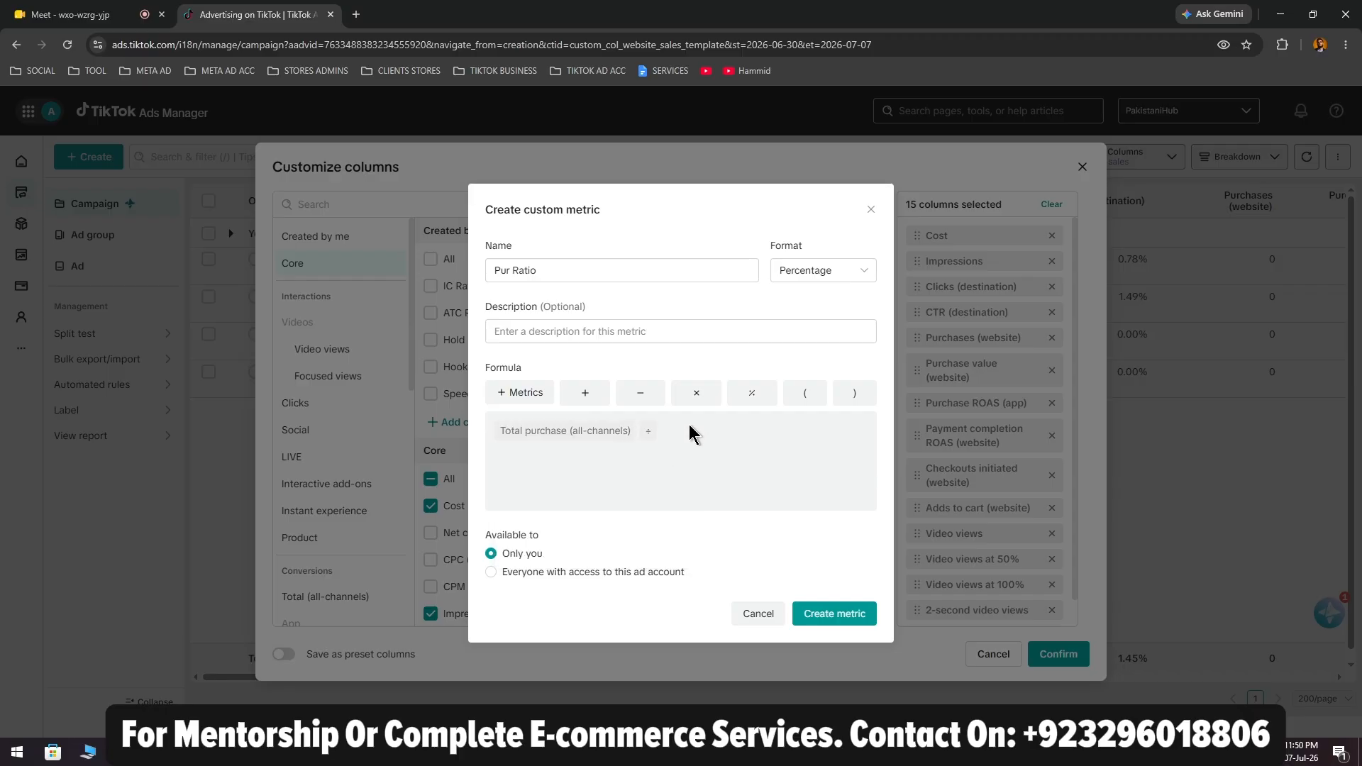
text(land)
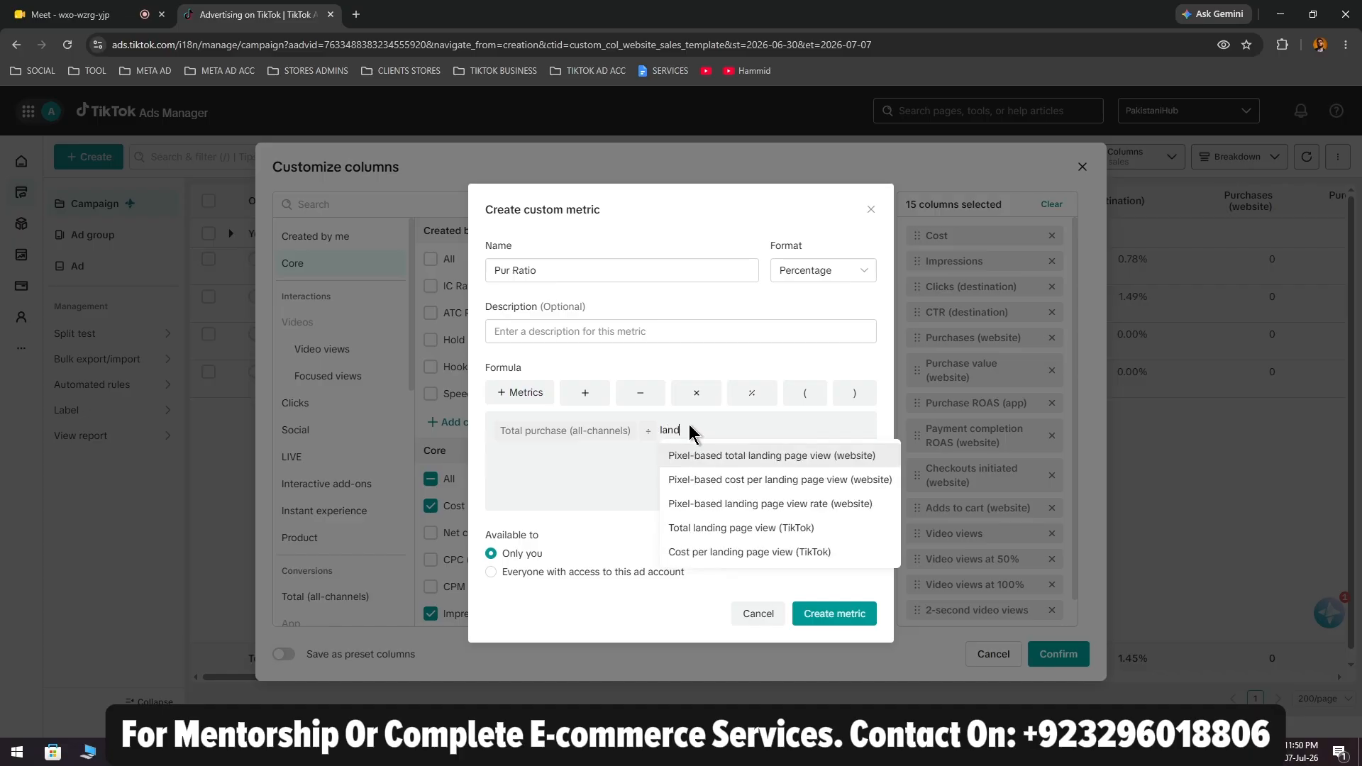
click(790, 457)
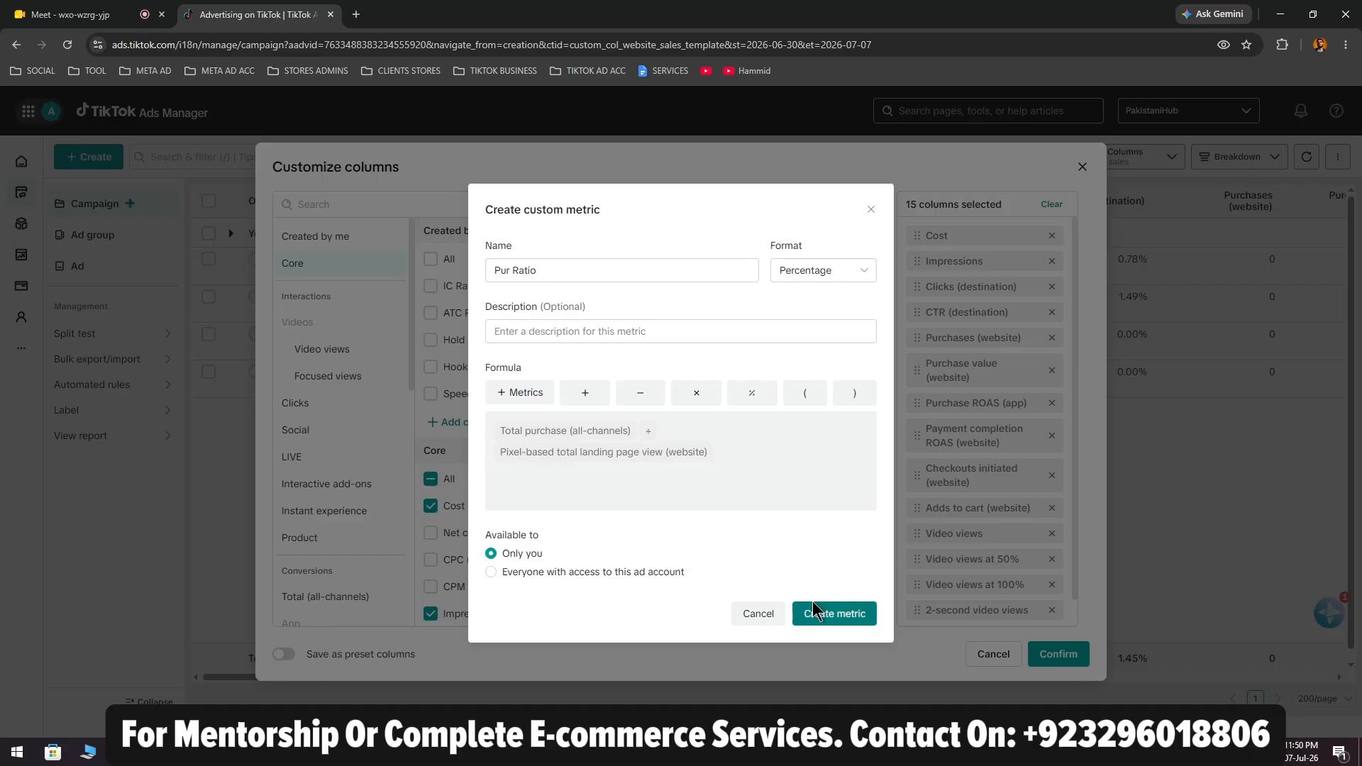
click(814, 610)
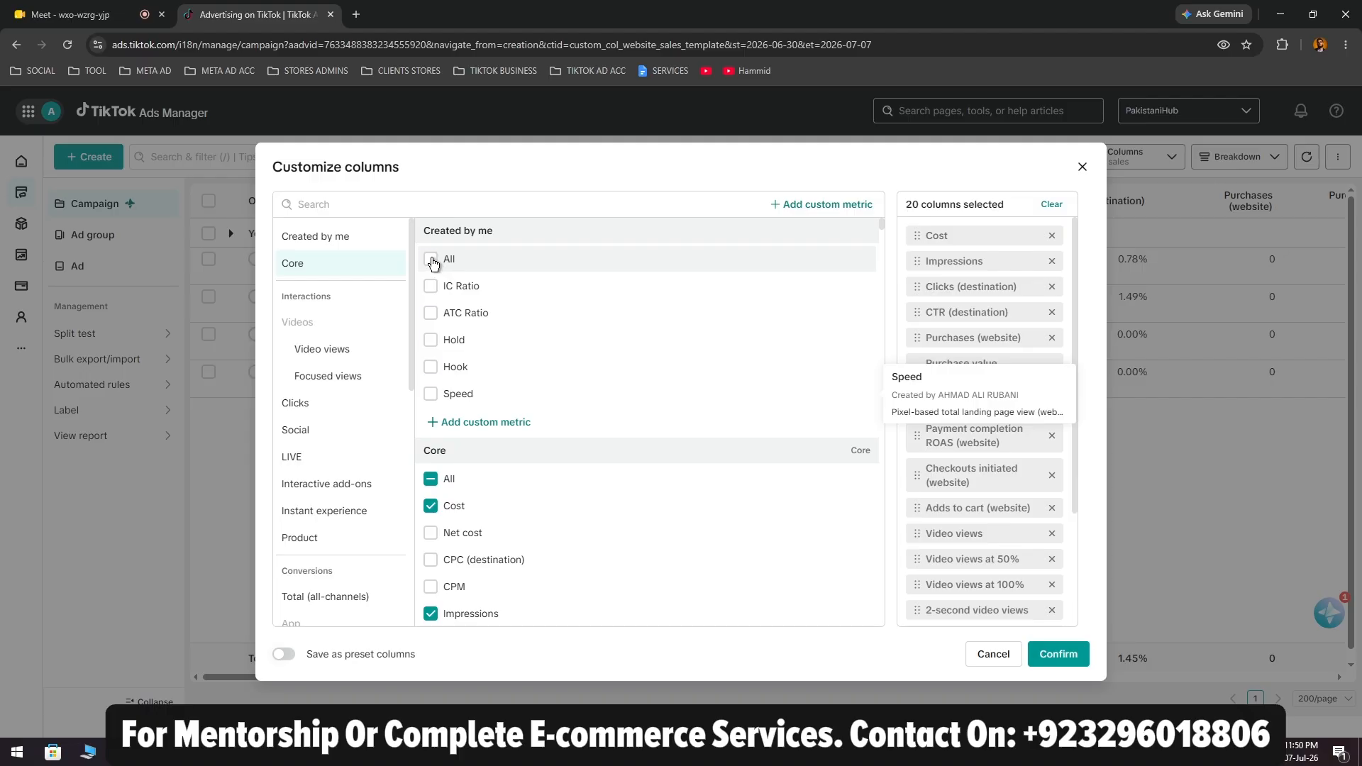
Add all the self-created custom metrics to the selected columns and review the column list
click(431, 260)
scroll(966, 521, down, 1)
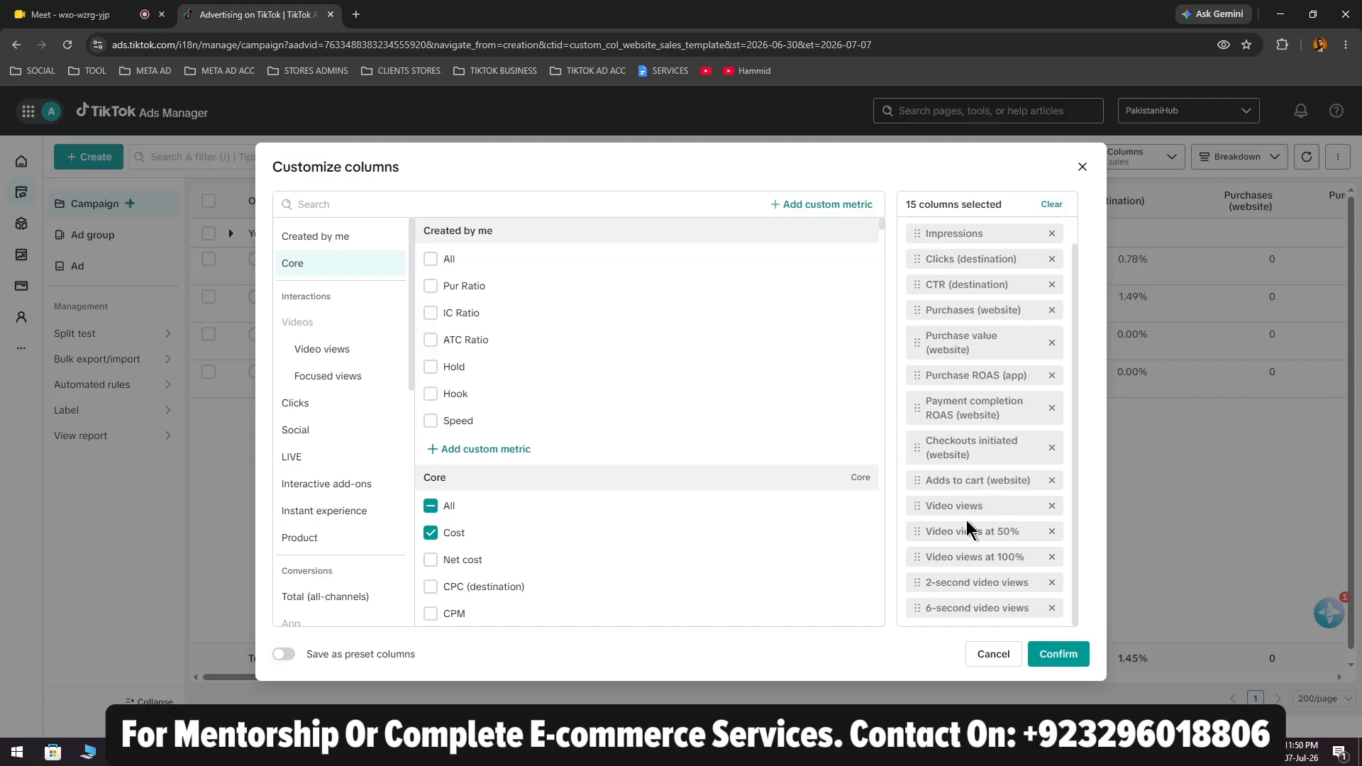
click(430, 260)
scroll(989, 484, down, 3)
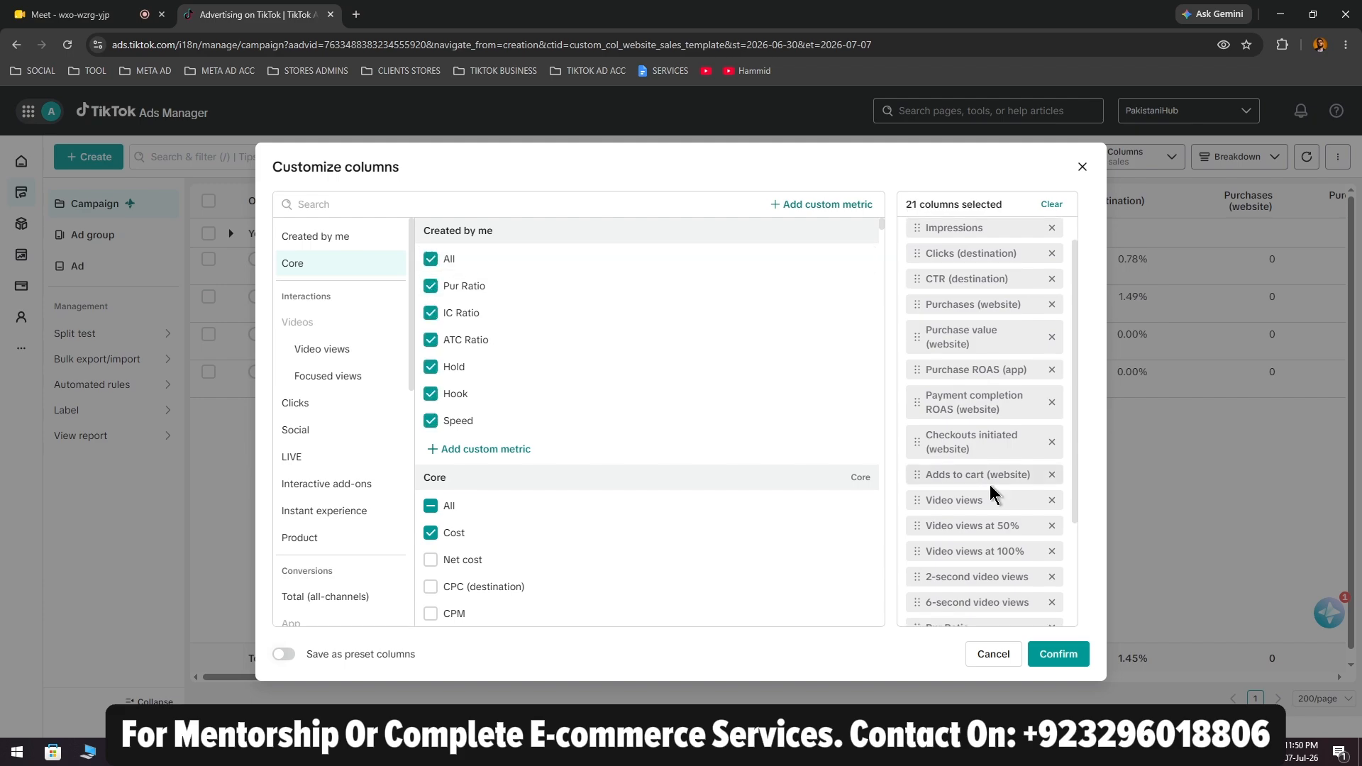
scroll(960, 520, up, 5)
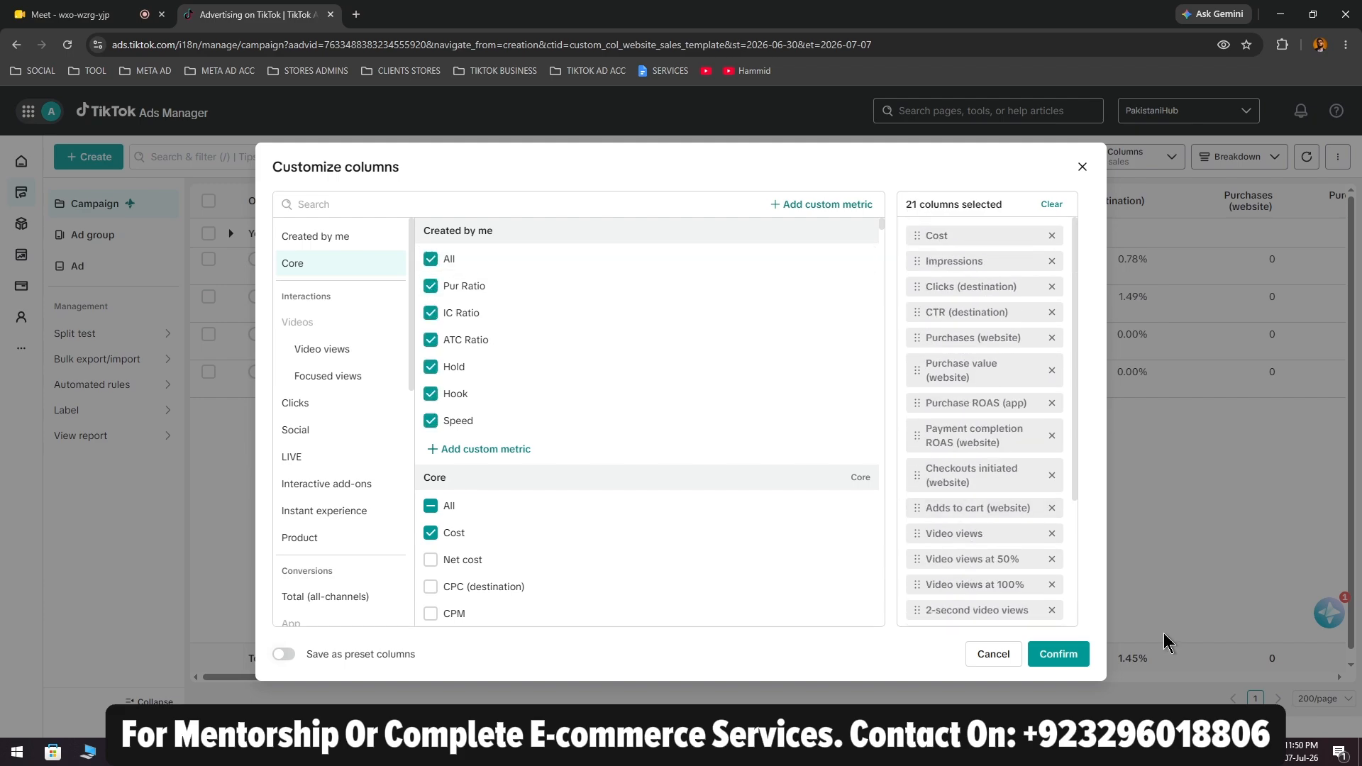
Save the selected columns as a preset named "Analyzation Column" and apply it
click(285, 655)
click(505, 647)
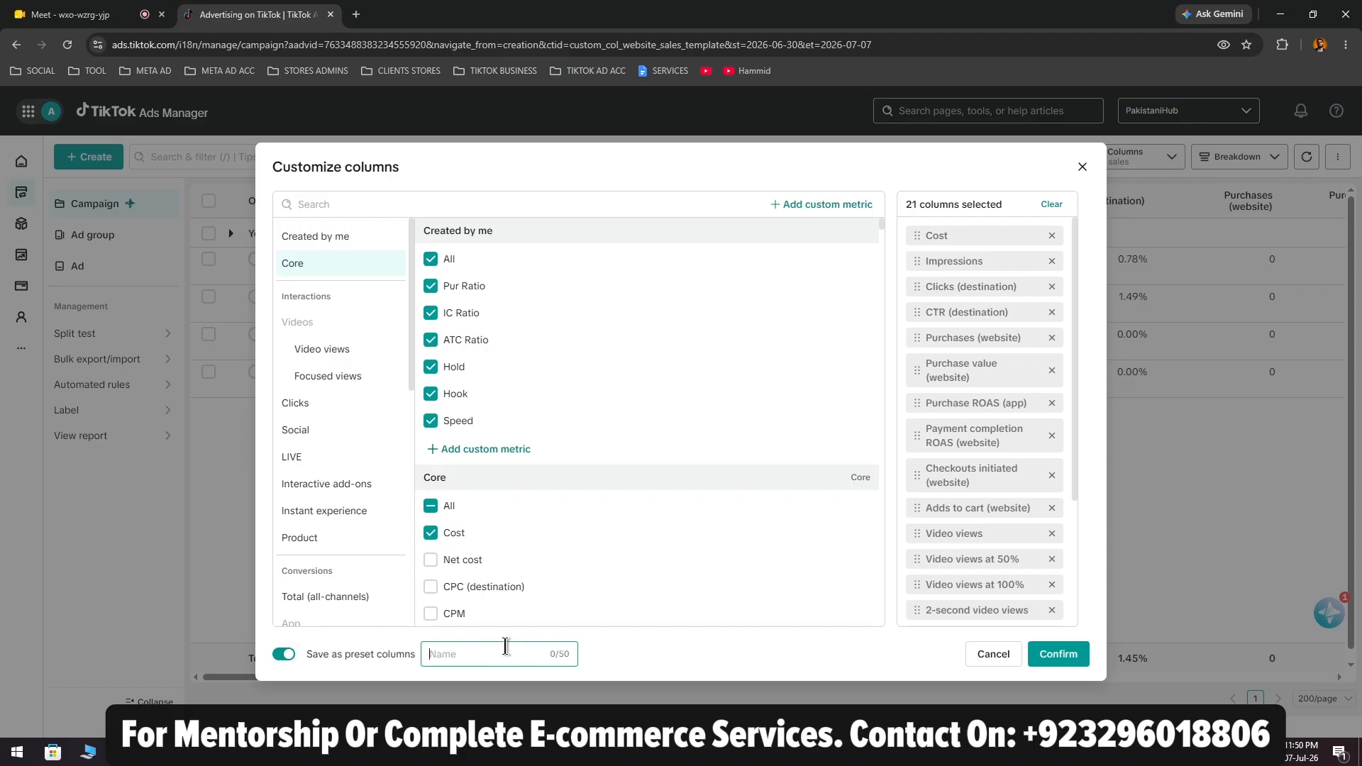
text(Analyzation Colomnu)
click(1056, 651)
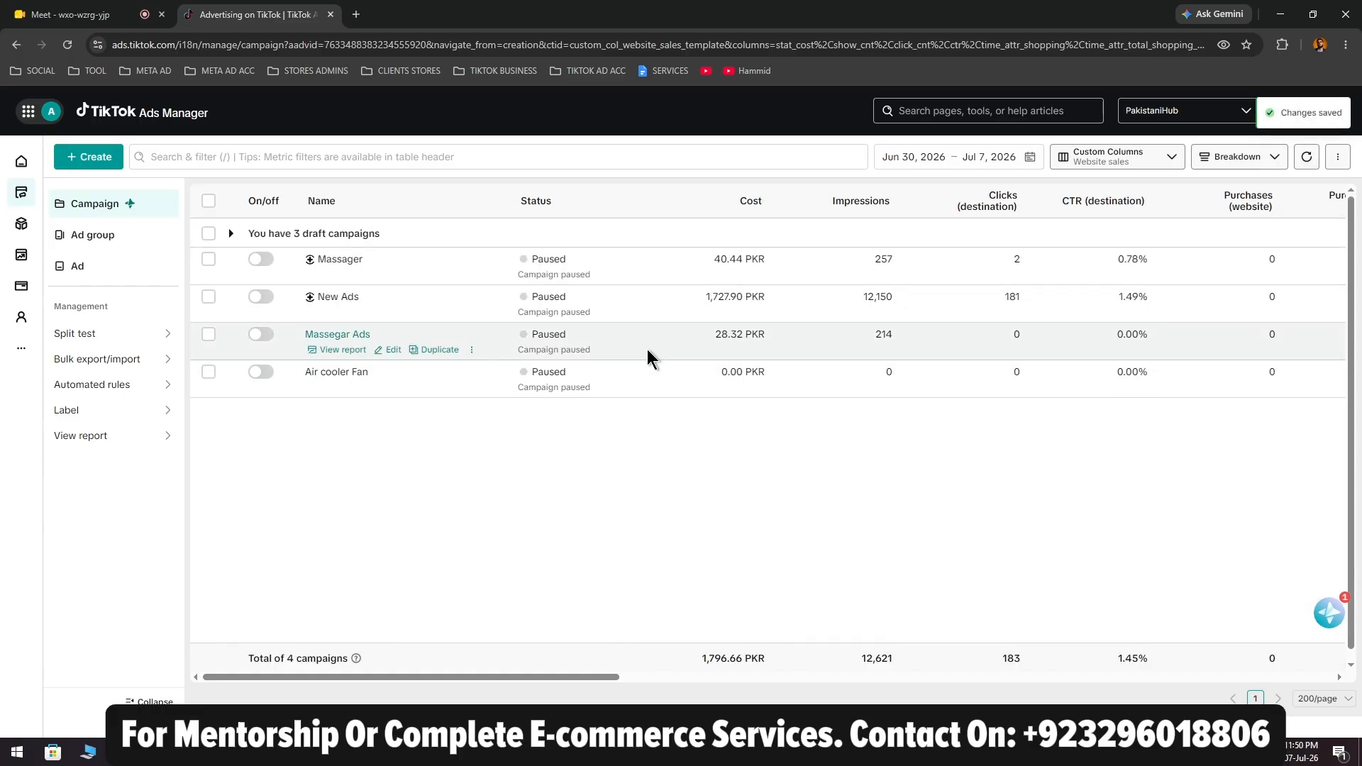
Examine the saved column preset and its custom ratio, Hold, Hook and Speed columns in the campaign table
click(1162, 162)
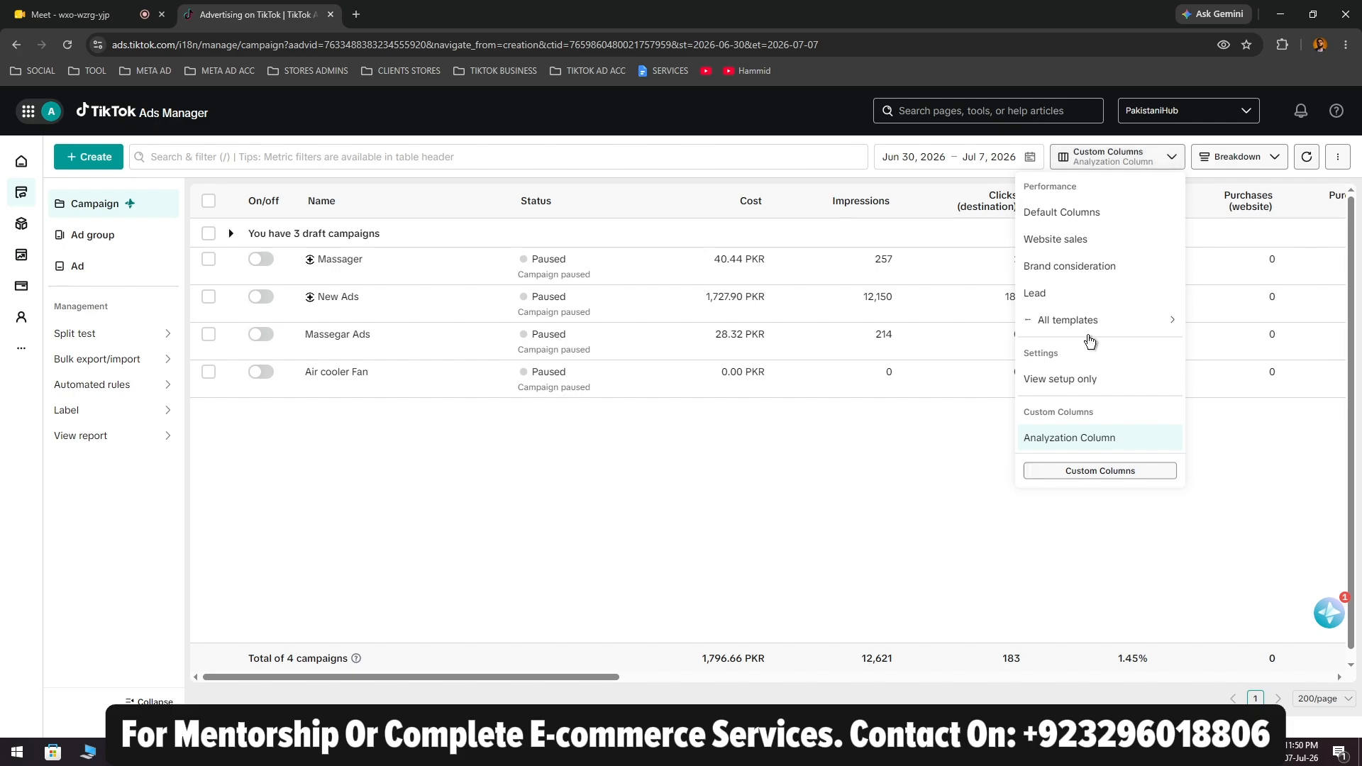
click(602, 469)
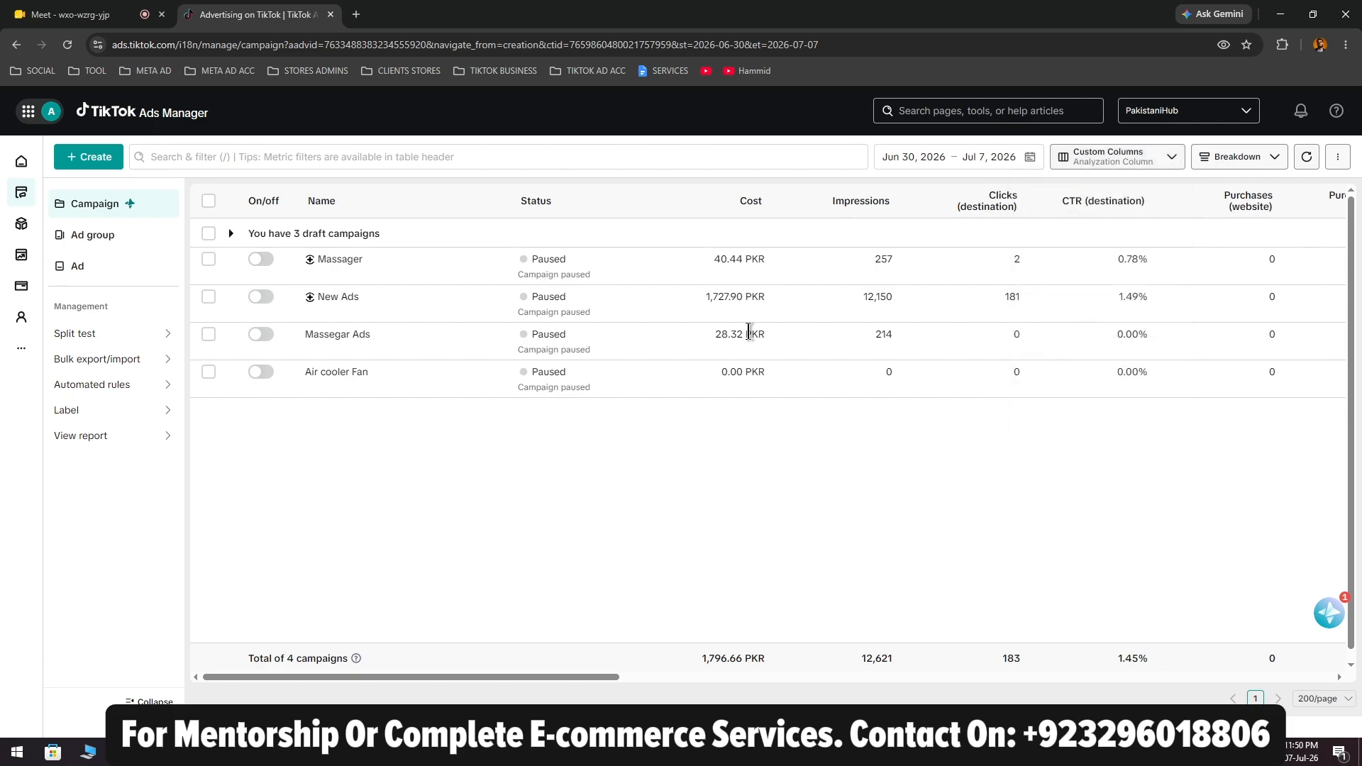
scroll(812, 315, right, 10)
scroll(816, 315, right, 5)
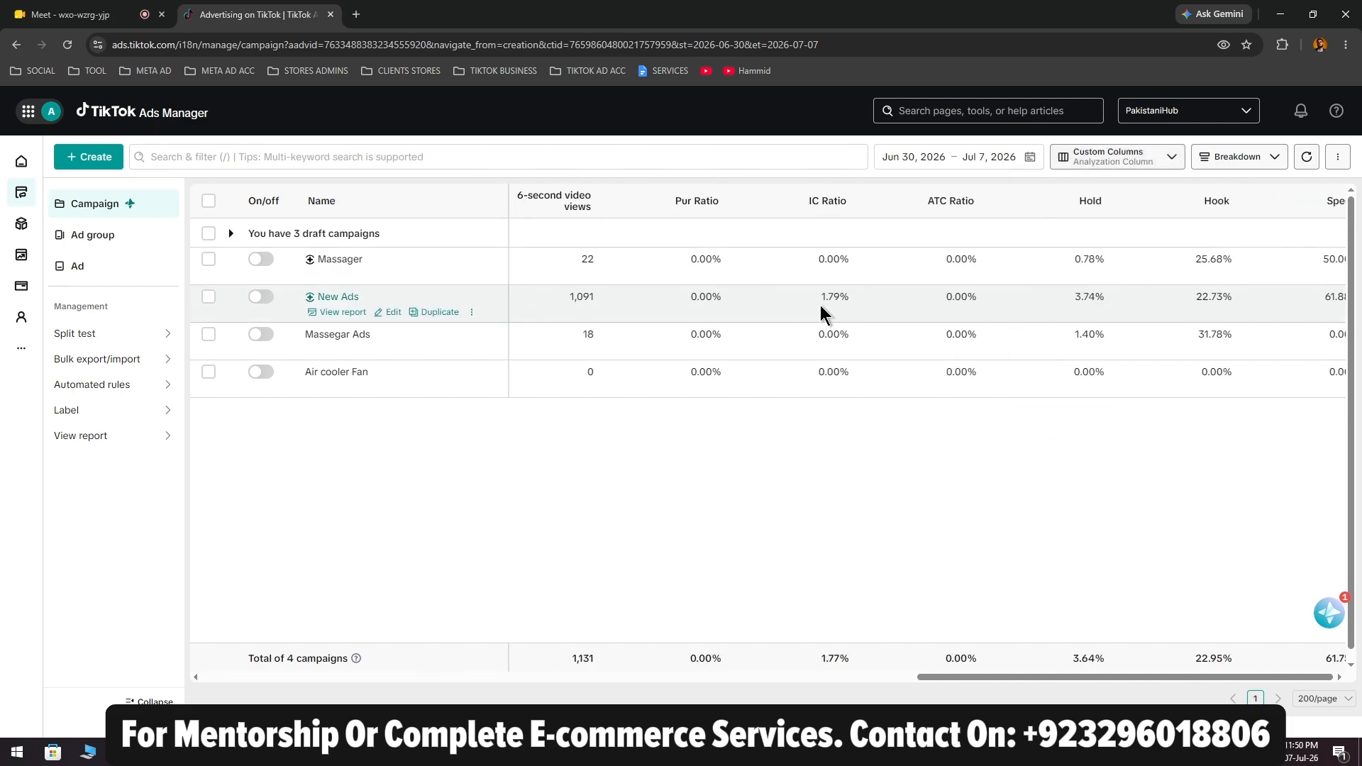
scroll(821, 310, left, 15)
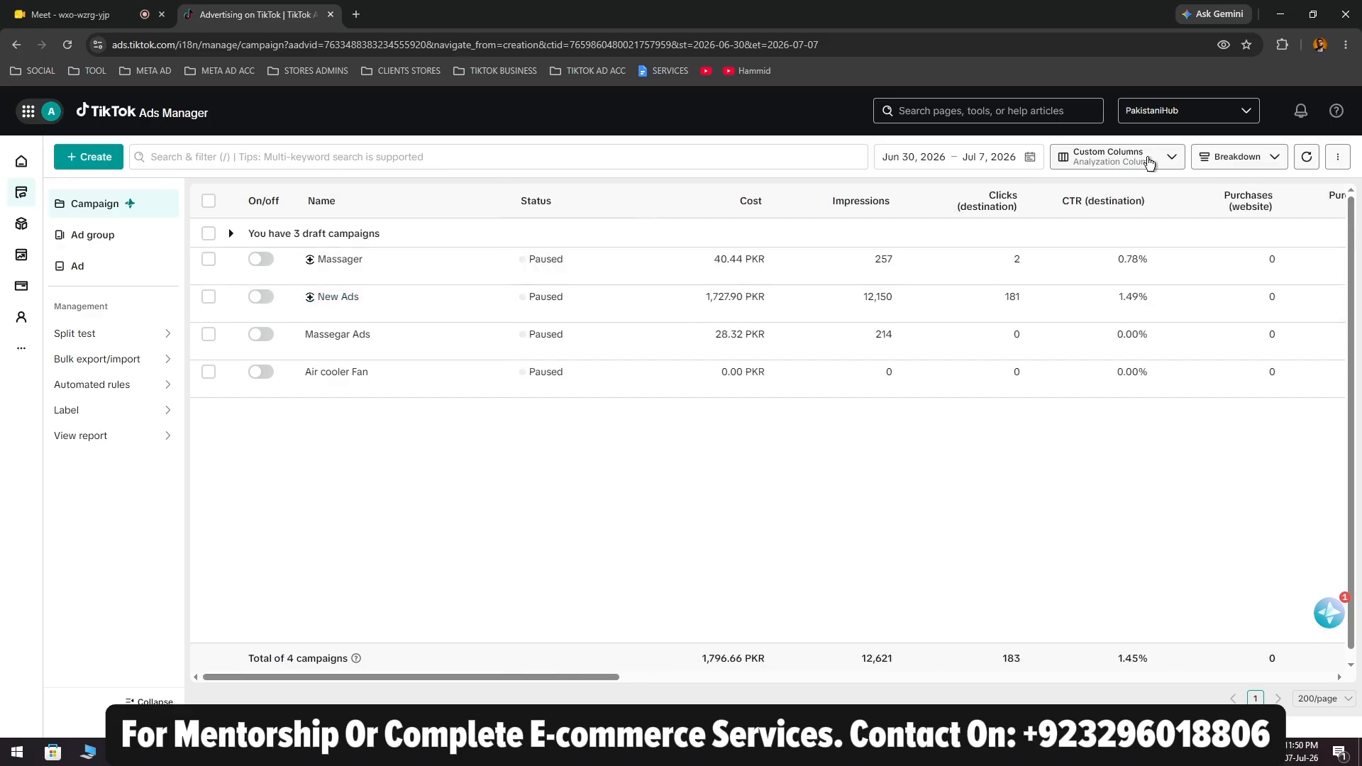
click(1115, 158)
click(1100, 472)
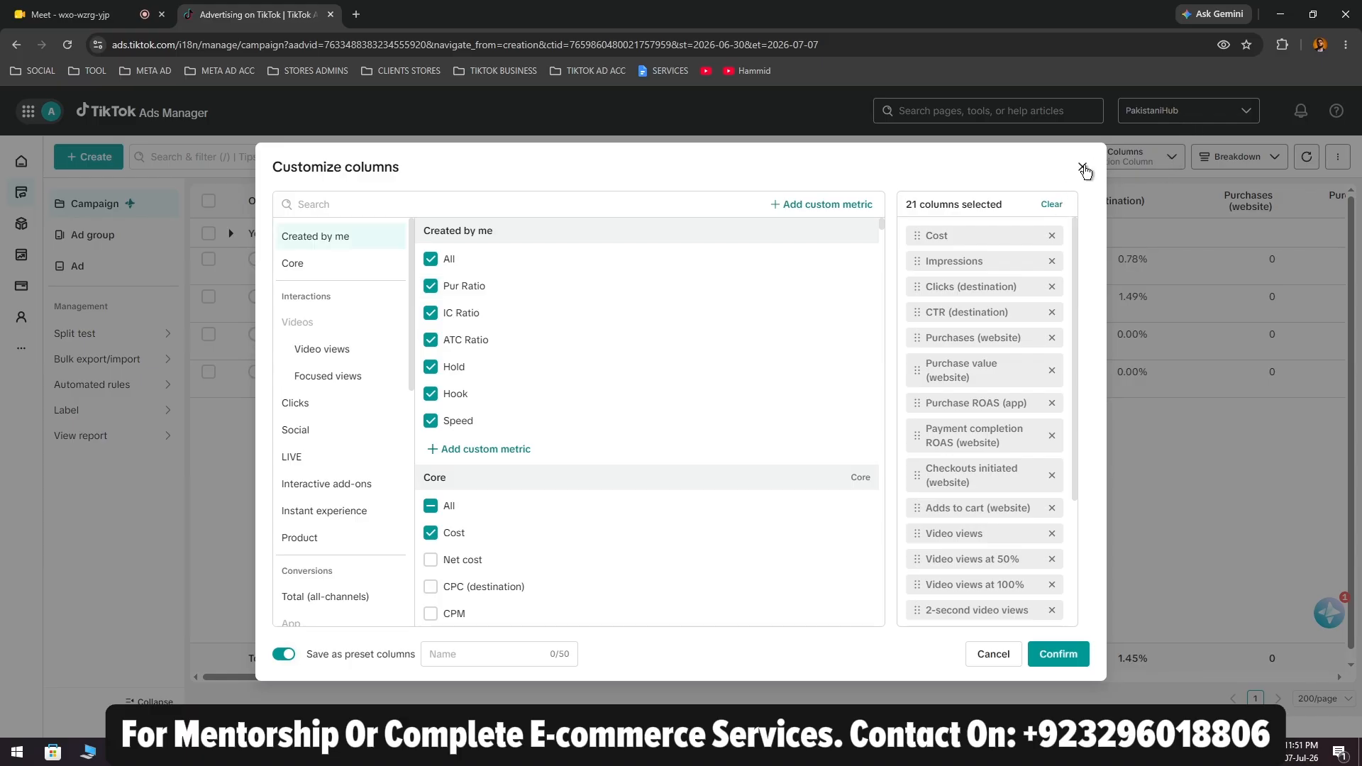
click(1084, 169)
Open the Analyzation Column preset for editing and add the Campaign Budget and Ad Group Budget columns
click(1108, 157)
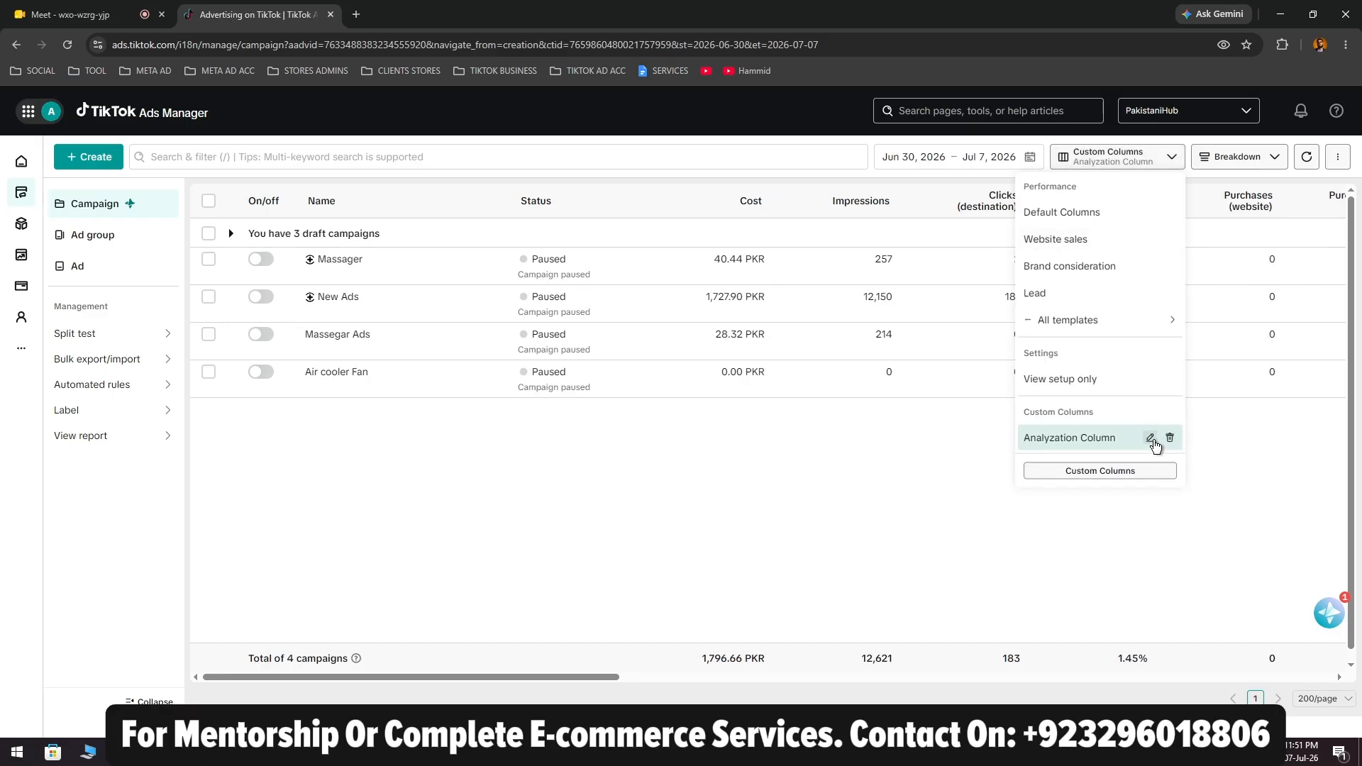
click(1151, 439)
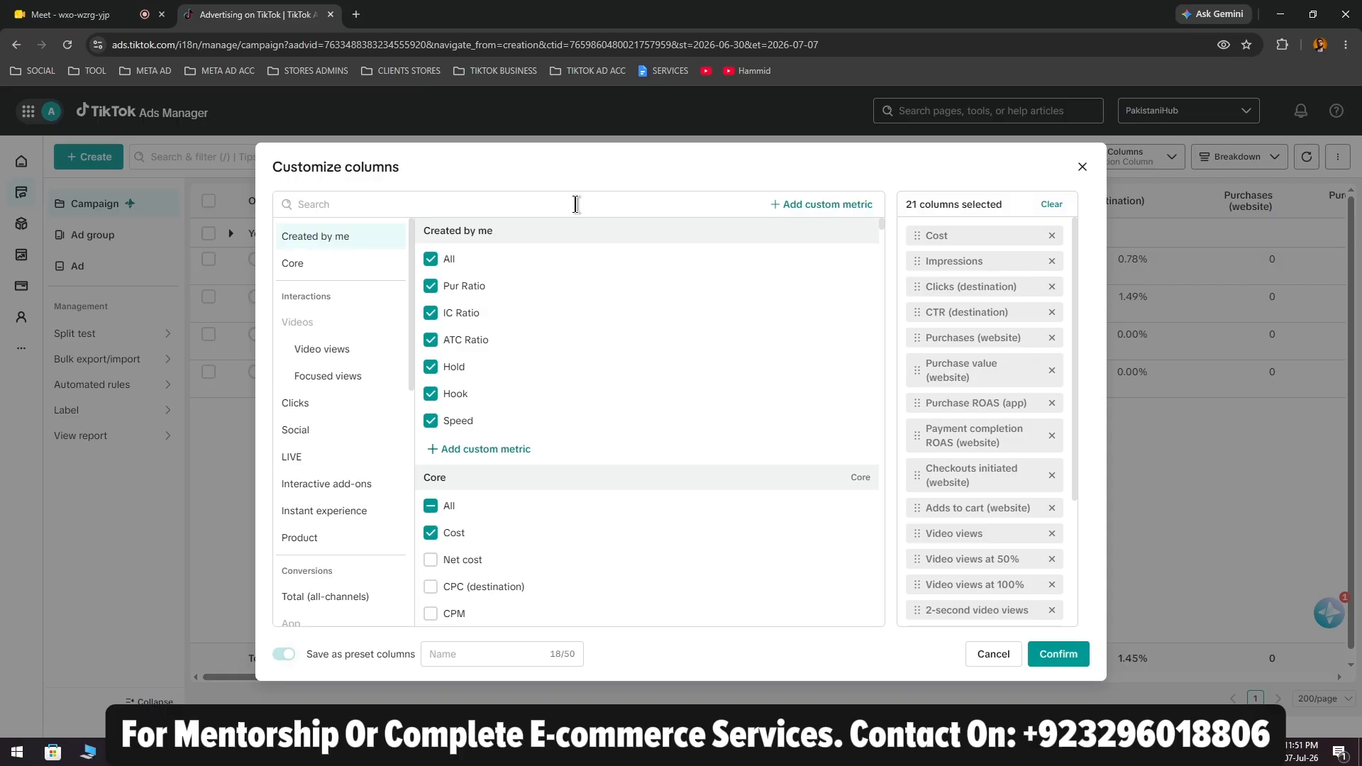
text(budget)
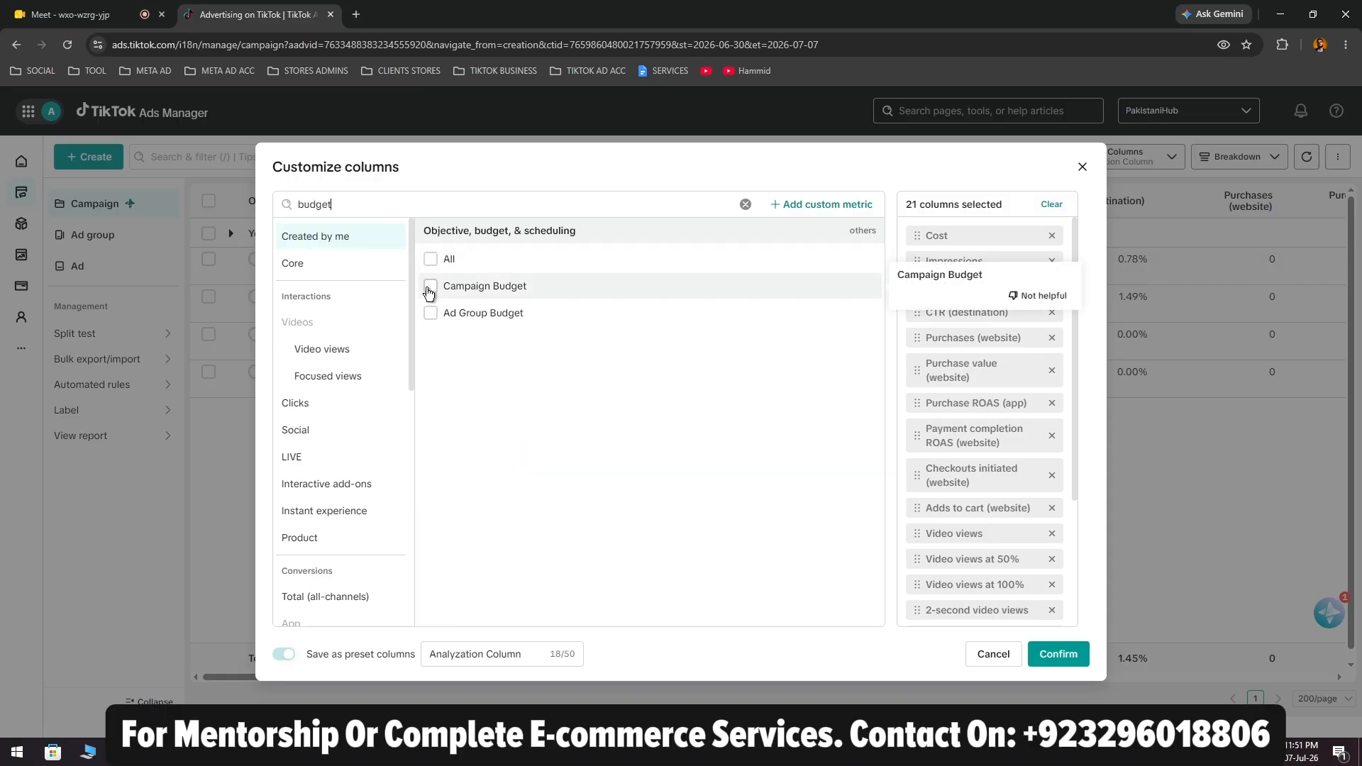
click(431, 288)
click(430, 313)
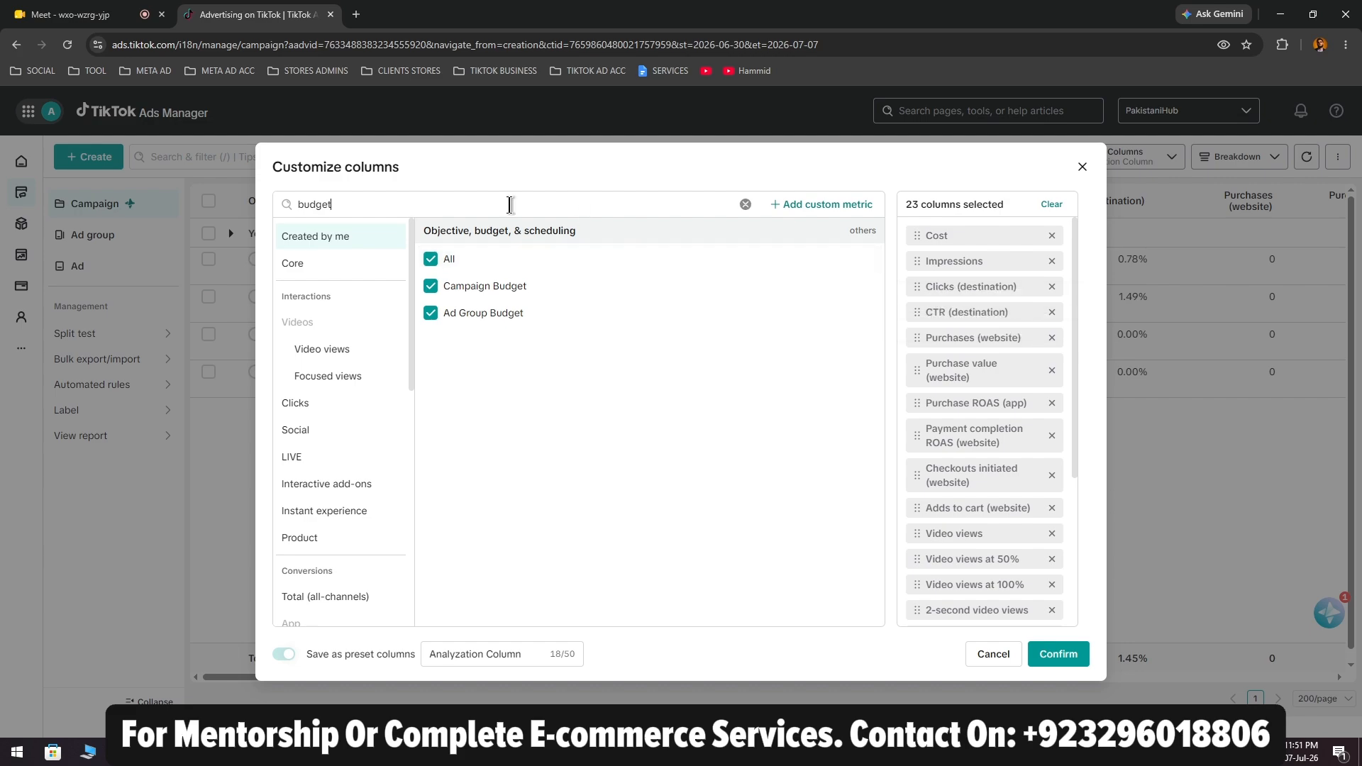
Replace the column search with "cost" to check the cost metrics
drag(508, 206, 249, 213)
key(BackSpace)
text(cost)
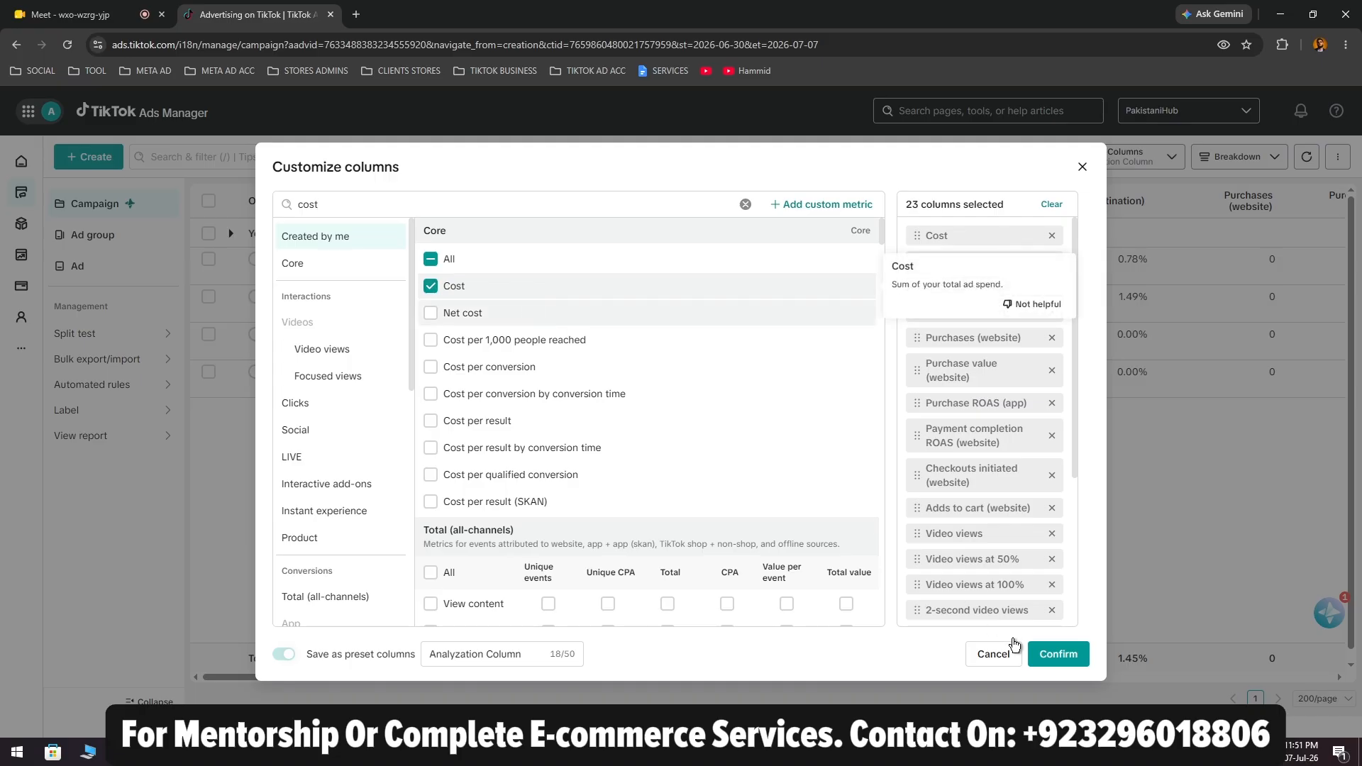
Confirm the edited Analyzation Column preset and return to the campaign table
click(1027, 651)
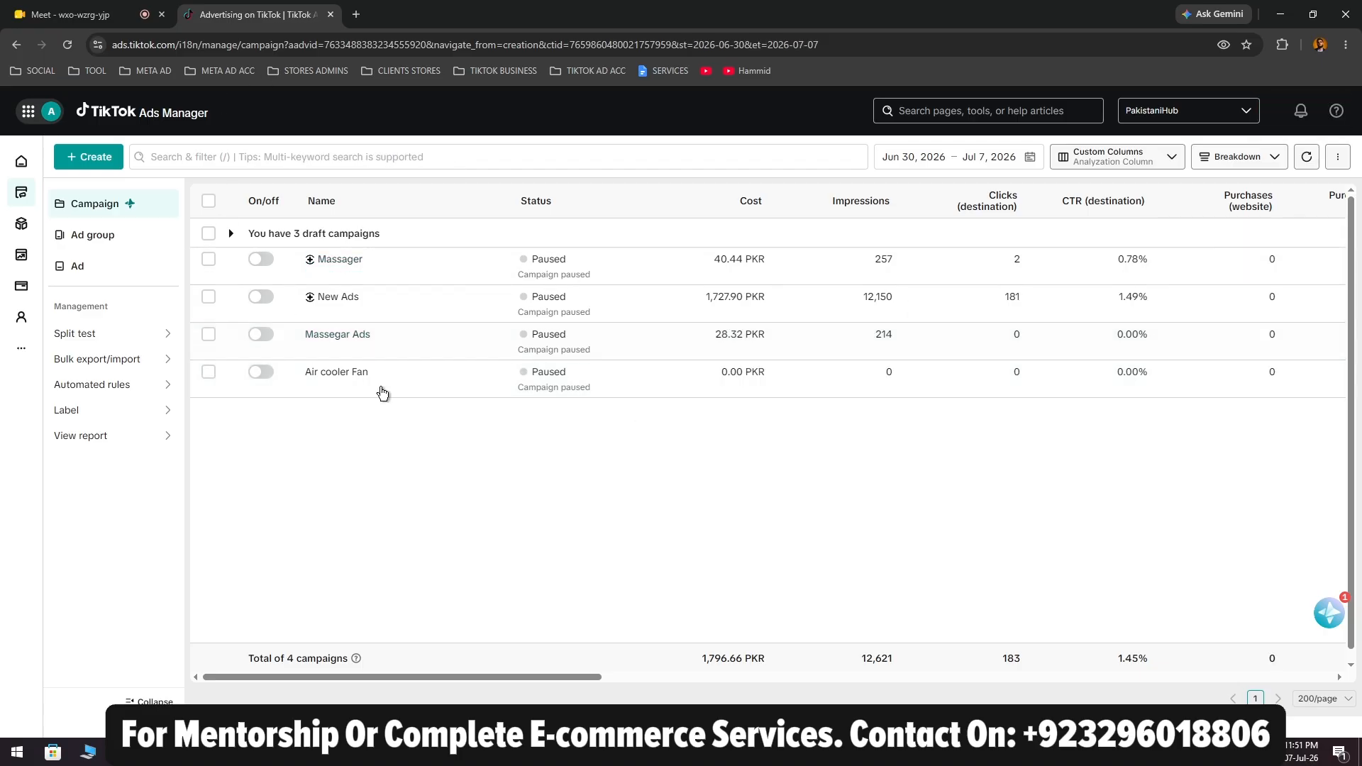
Switch to the Tiktok Ads Course 2026 document in Google Docs and highlight the Status/Delivery heading under Columns/metrics Explanation
key(alt+Tab)
scroll(419, 553, up, 7)
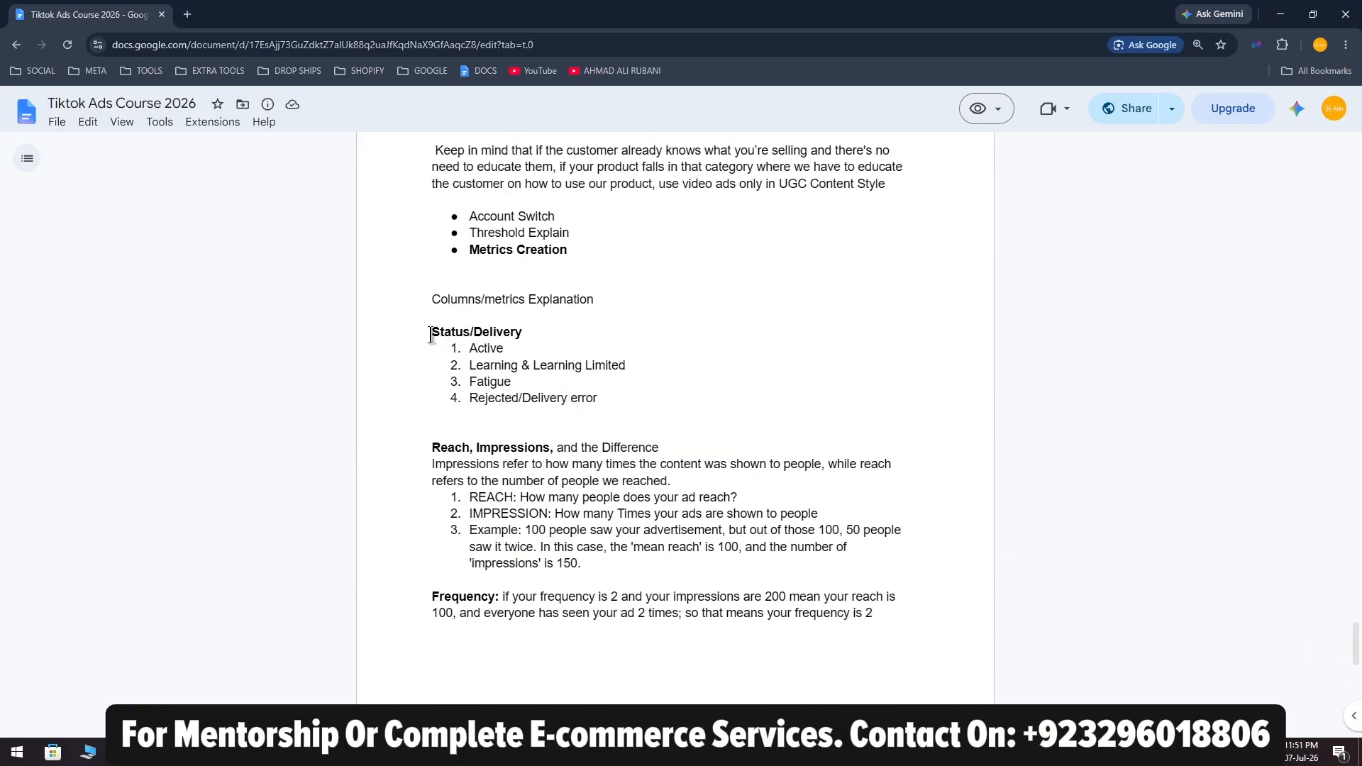
drag(432, 331, 528, 332)
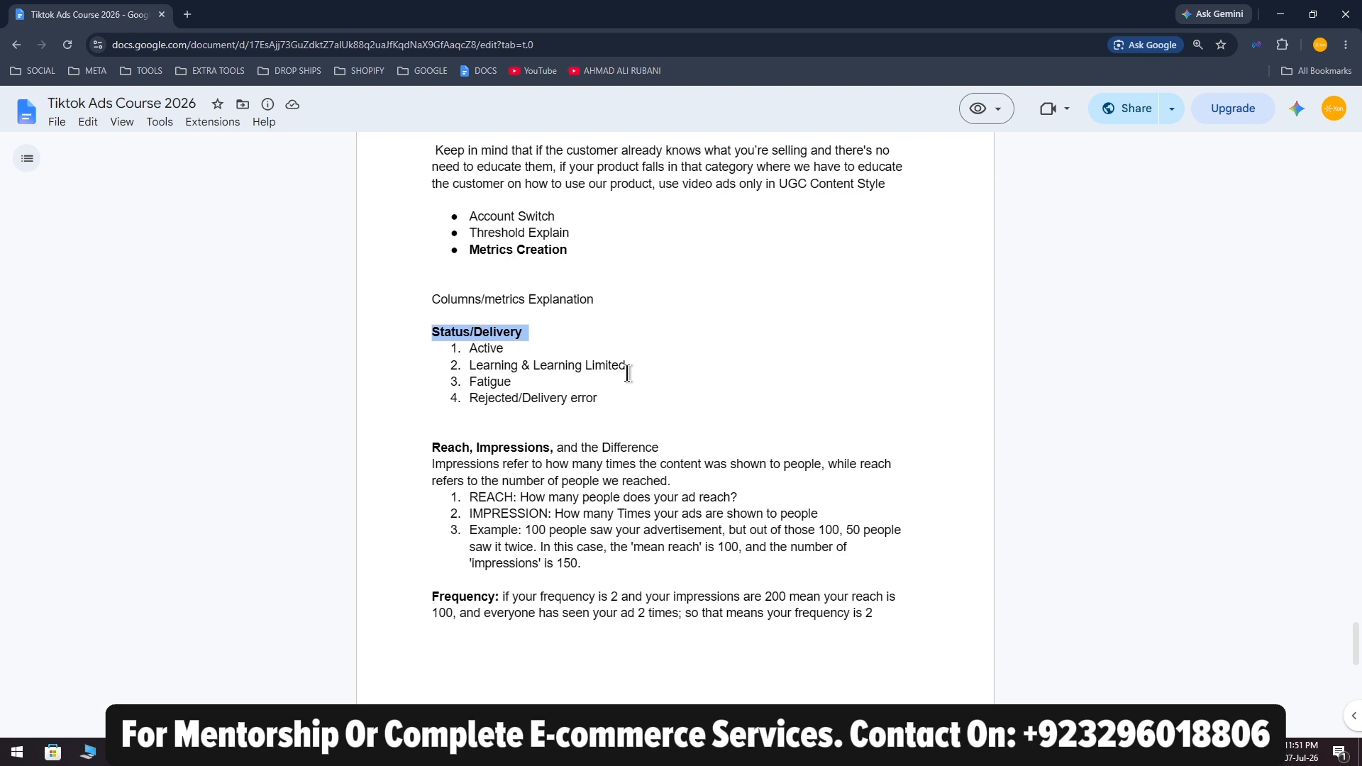
Highlight the two-line explanation of the difference between impressions and reach, and clear the selection after reading it
scroll(451, 483, down, 1)
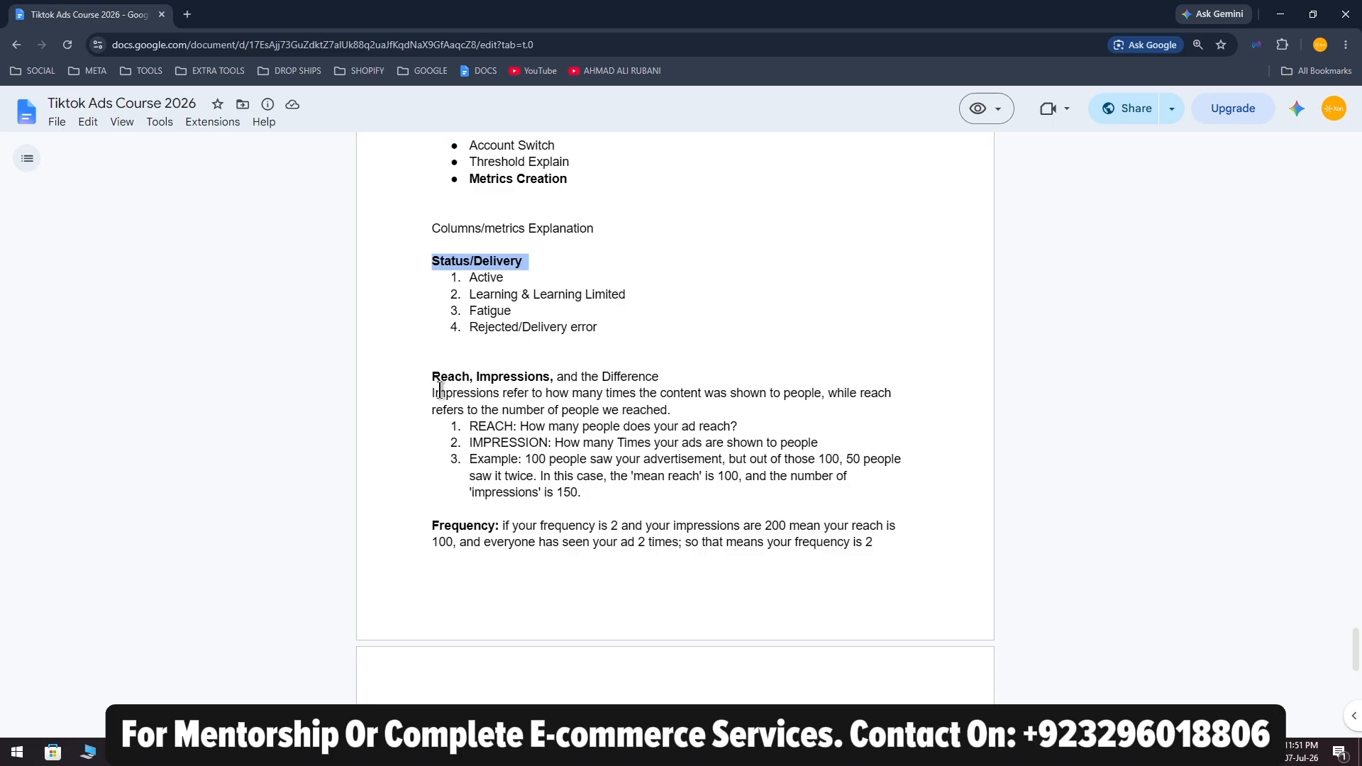
drag(432, 391, 673, 410)
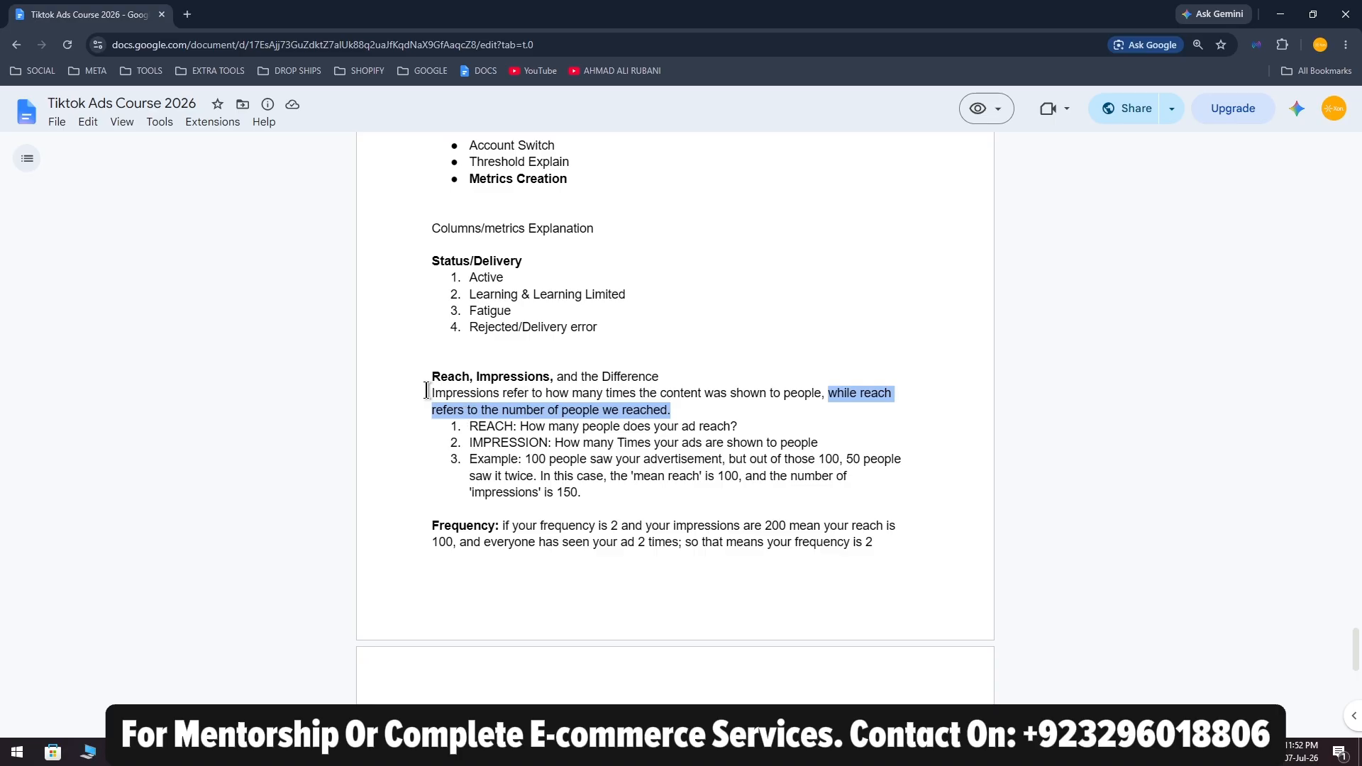
drag(428, 392, 675, 410)
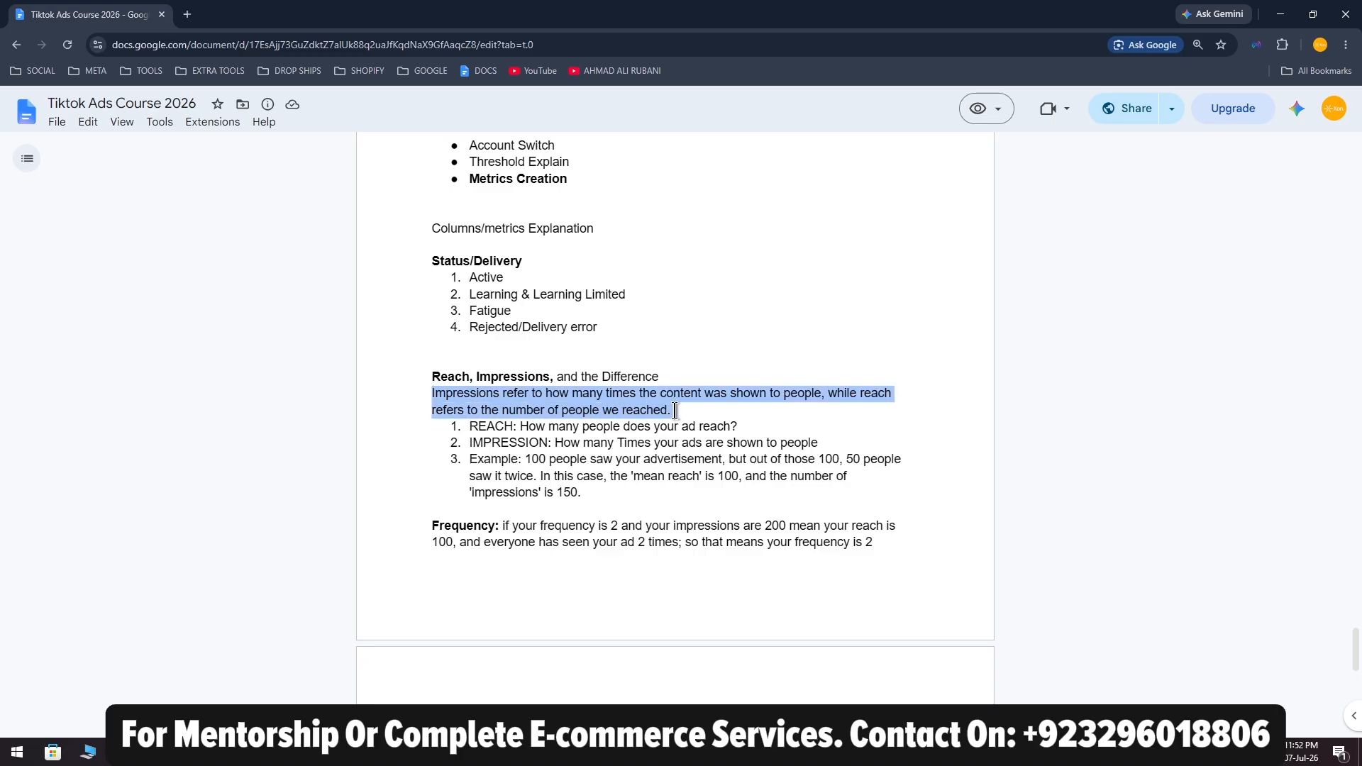
click(674, 410)
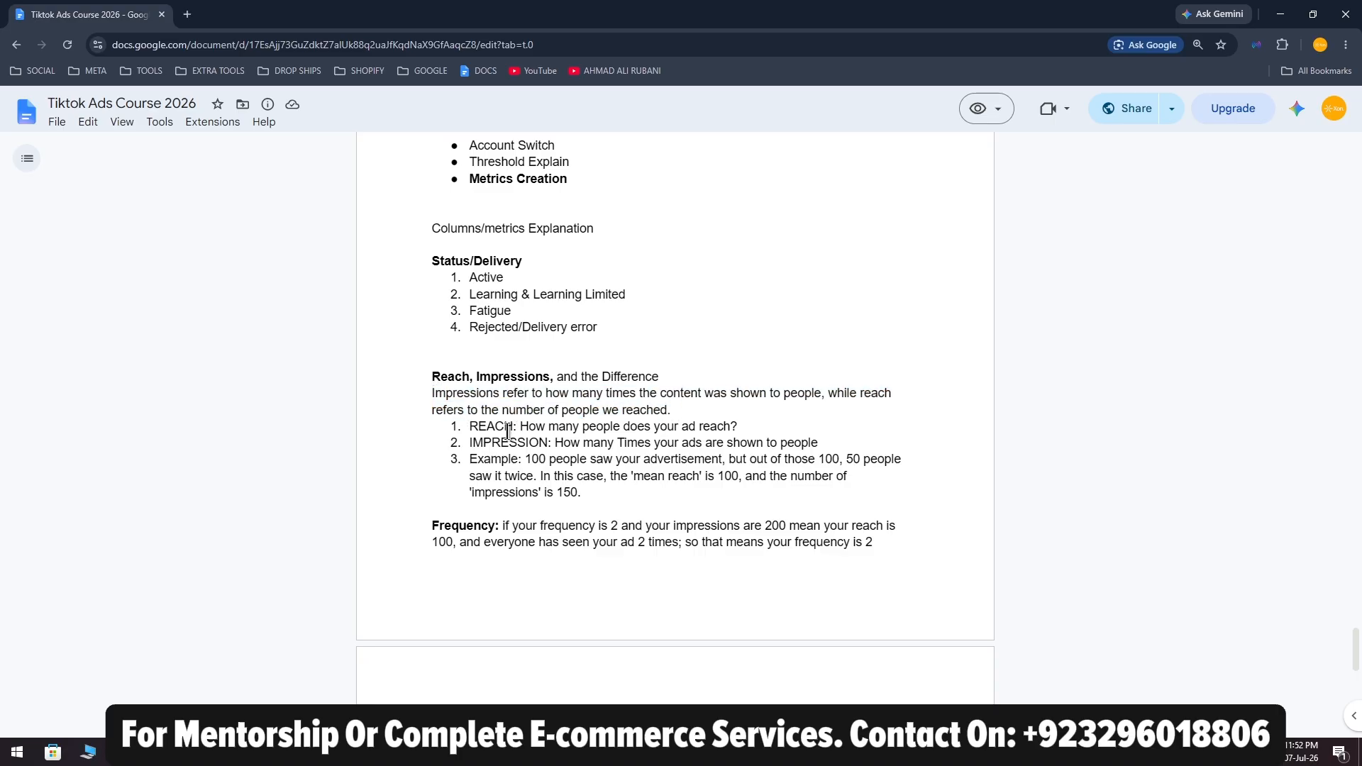